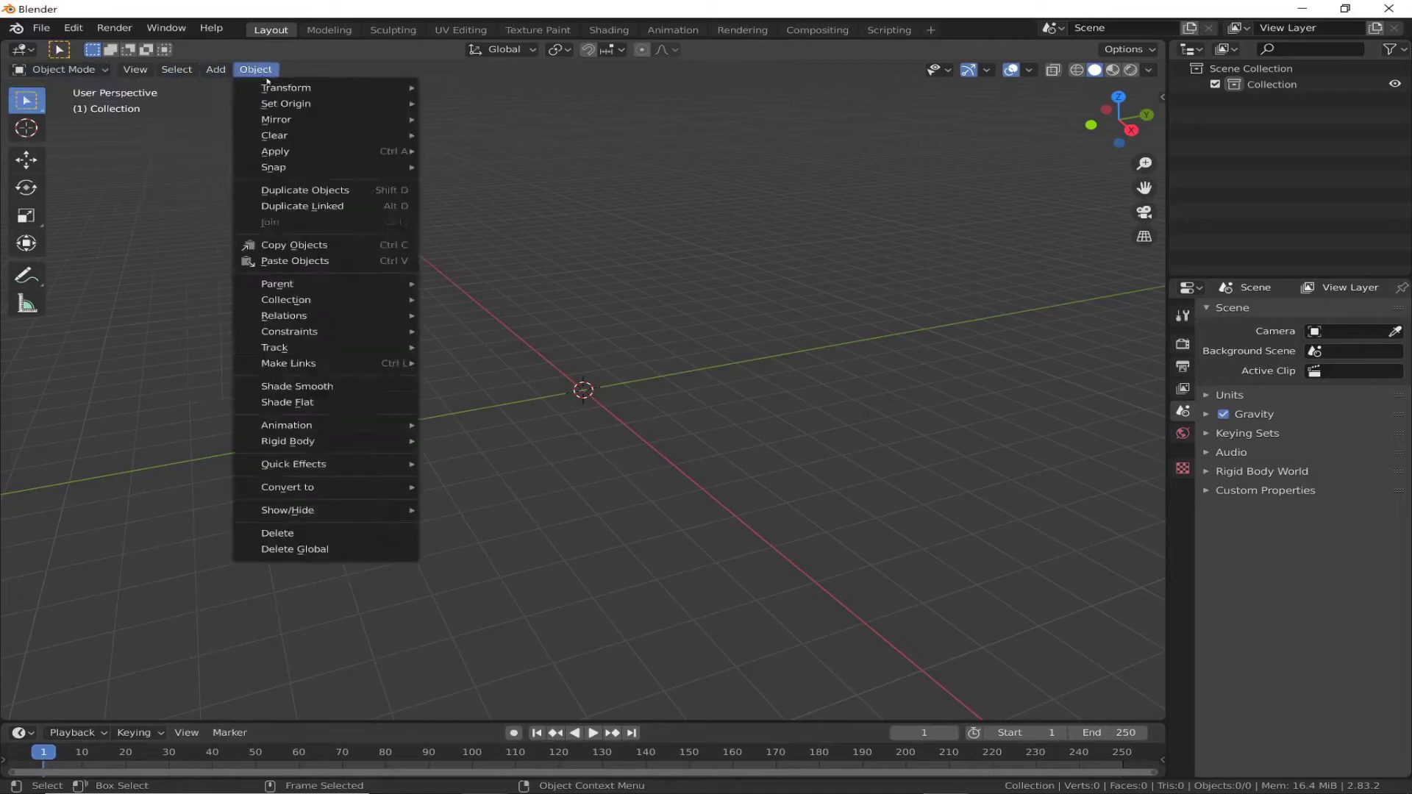
# Step: Add a cylinder, rotate it 90° on X and stretch it along Z
pyautogui.click(397, 167)
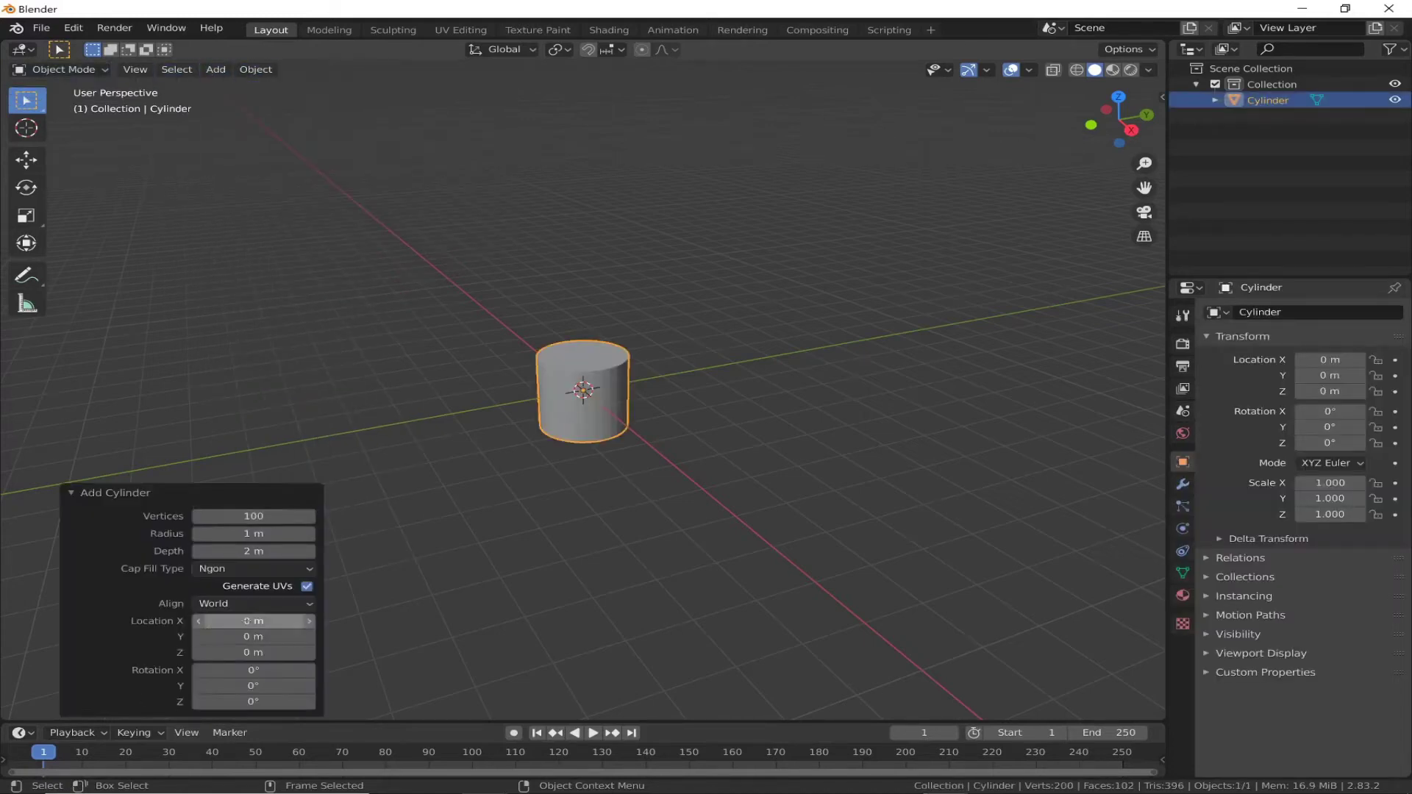
pyautogui.click(253, 670)
pyautogui.write('90')
pyautogui.press('Return')
pyautogui.press('s')
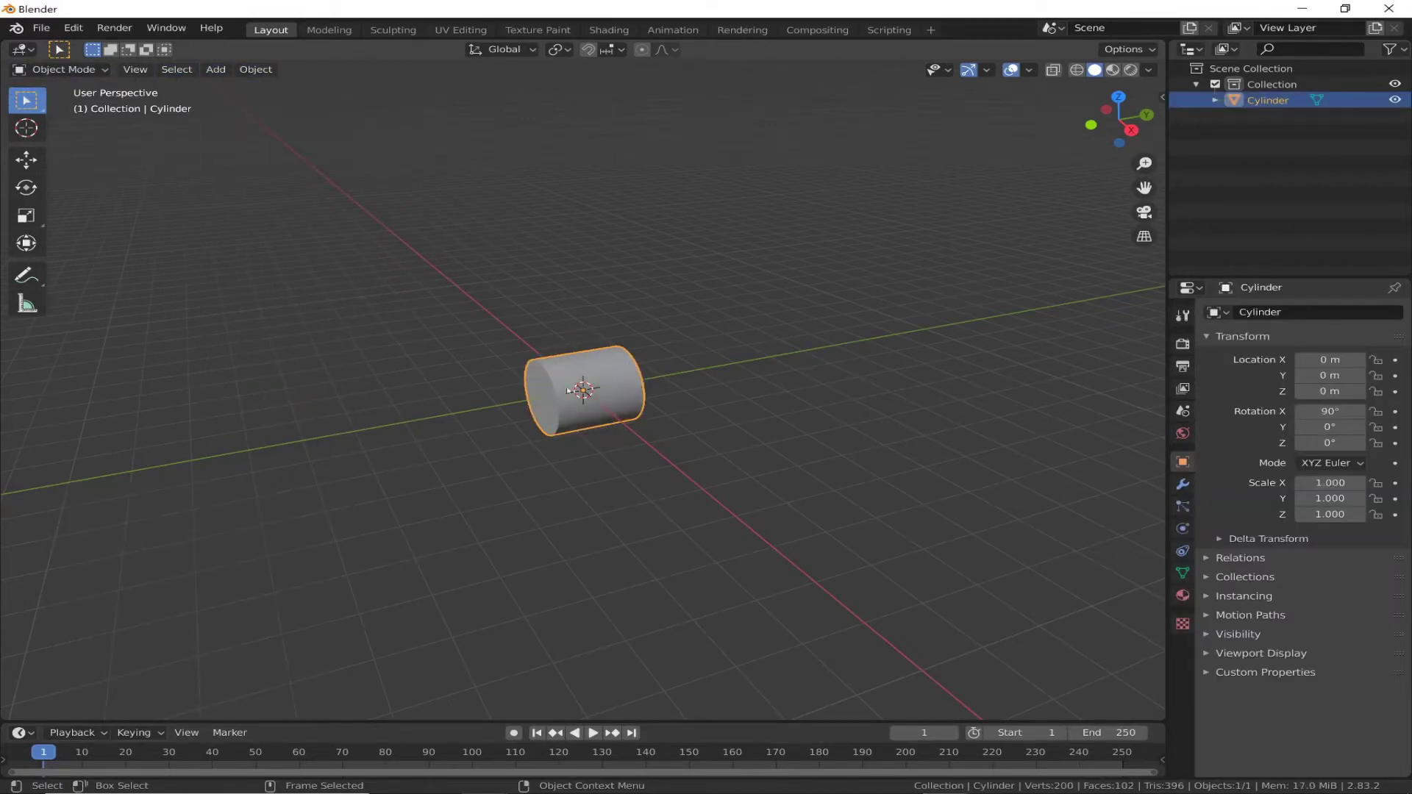
pyautogui.press('z')
pyautogui.click(978, 351)
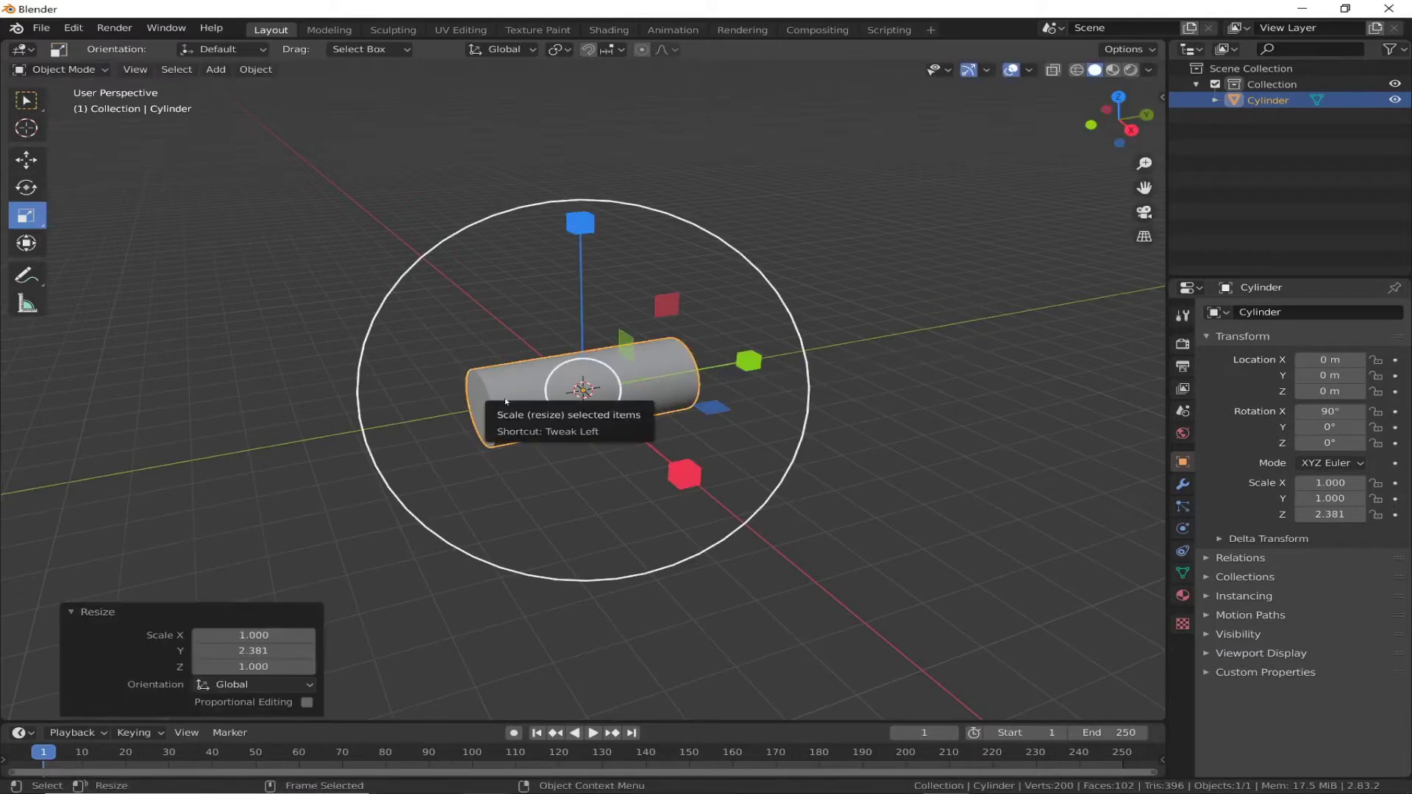
# Step: Duplicate the cylinder and make the copy thinner and longer than the original
pyautogui.hotkey('ctrl', 'c')
pyautogui.hotkey('ctrl', 'v')
pyautogui.moveTo(302, 571); pyautogui.dragTo(659, 324, button='middle')
pyautogui.press('s')
pyautogui.hotkey('shift', 'y')
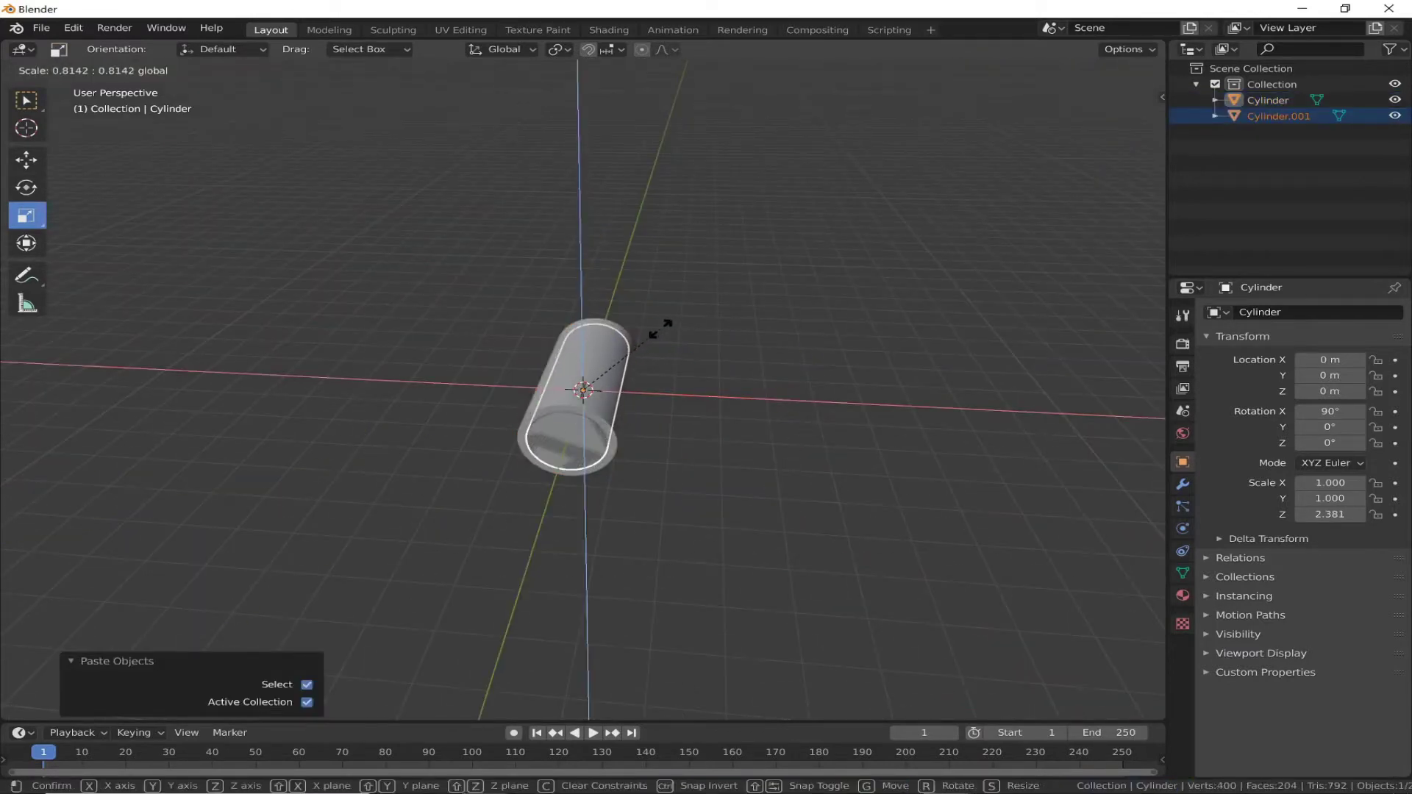
pyautogui.click(659, 324)
pyautogui.scroll(2, 677, 324)
pyautogui.press('s')
pyautogui.click(692, 324)
# Step: Give the outer cylinder a Boolean modifier that cuts with Cylinder.001
pyautogui.click(472, 422)
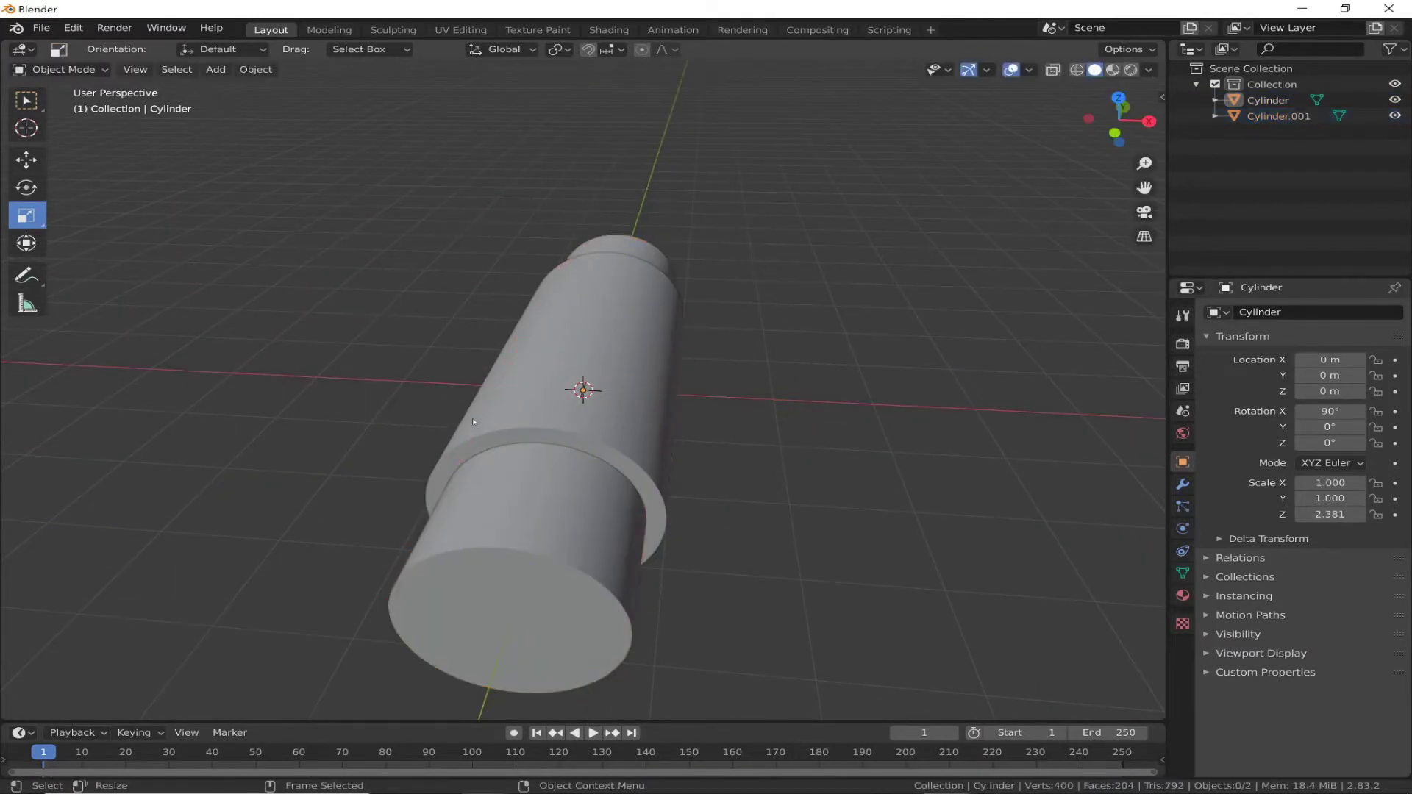
pyautogui.click(473, 422)
pyautogui.click(1182, 484)
pyautogui.click(1301, 312)
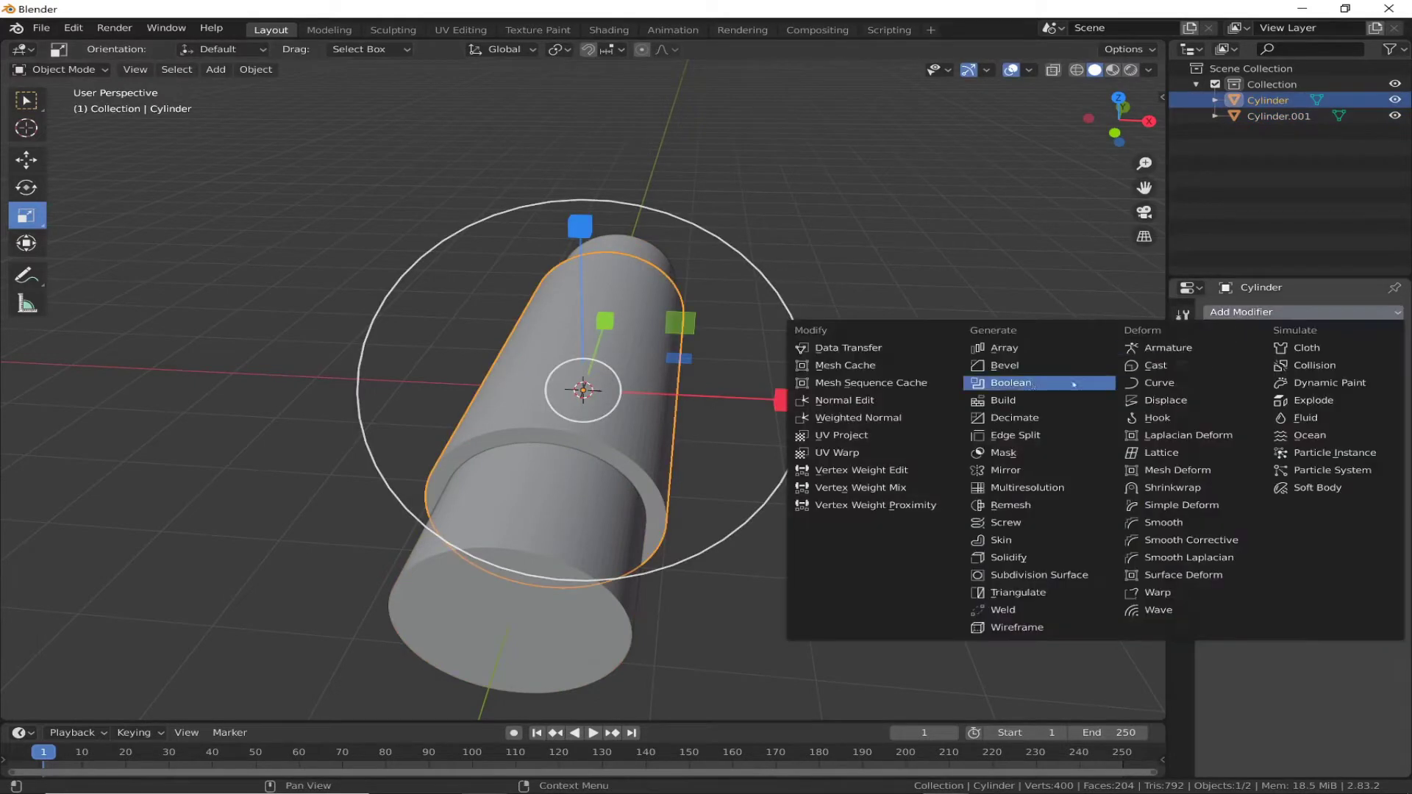
pyautogui.click(1022, 286)
pyautogui.click(1357, 401)
pyautogui.click(1339, 440)
# Step: Move the Cylinder.001 cutter along X and Y to expose the hollow tube
pyautogui.click(1278, 116)
pyautogui.press('g')
pyautogui.press('x')
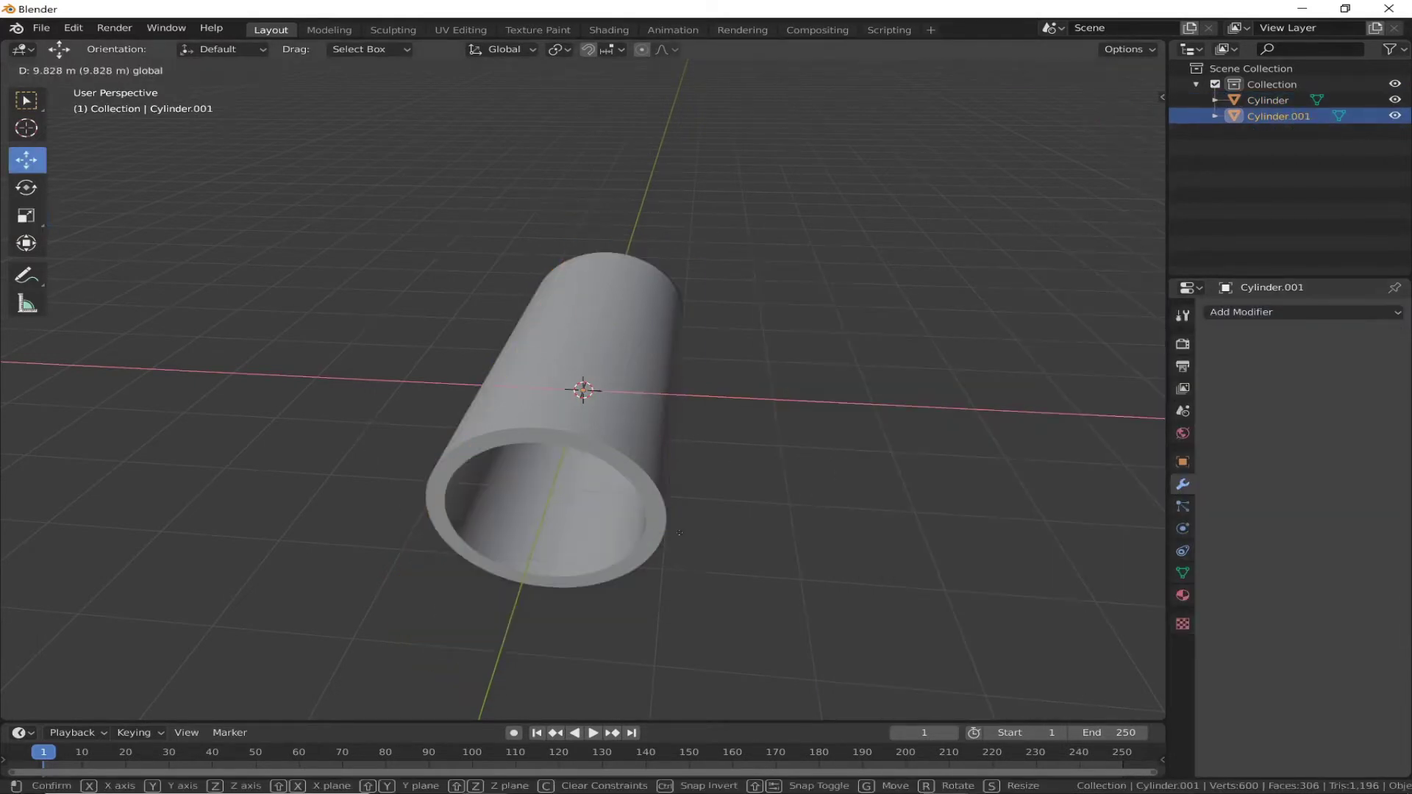
pyautogui.click(767, 267)
pyautogui.press('g')
pyautogui.press('y')
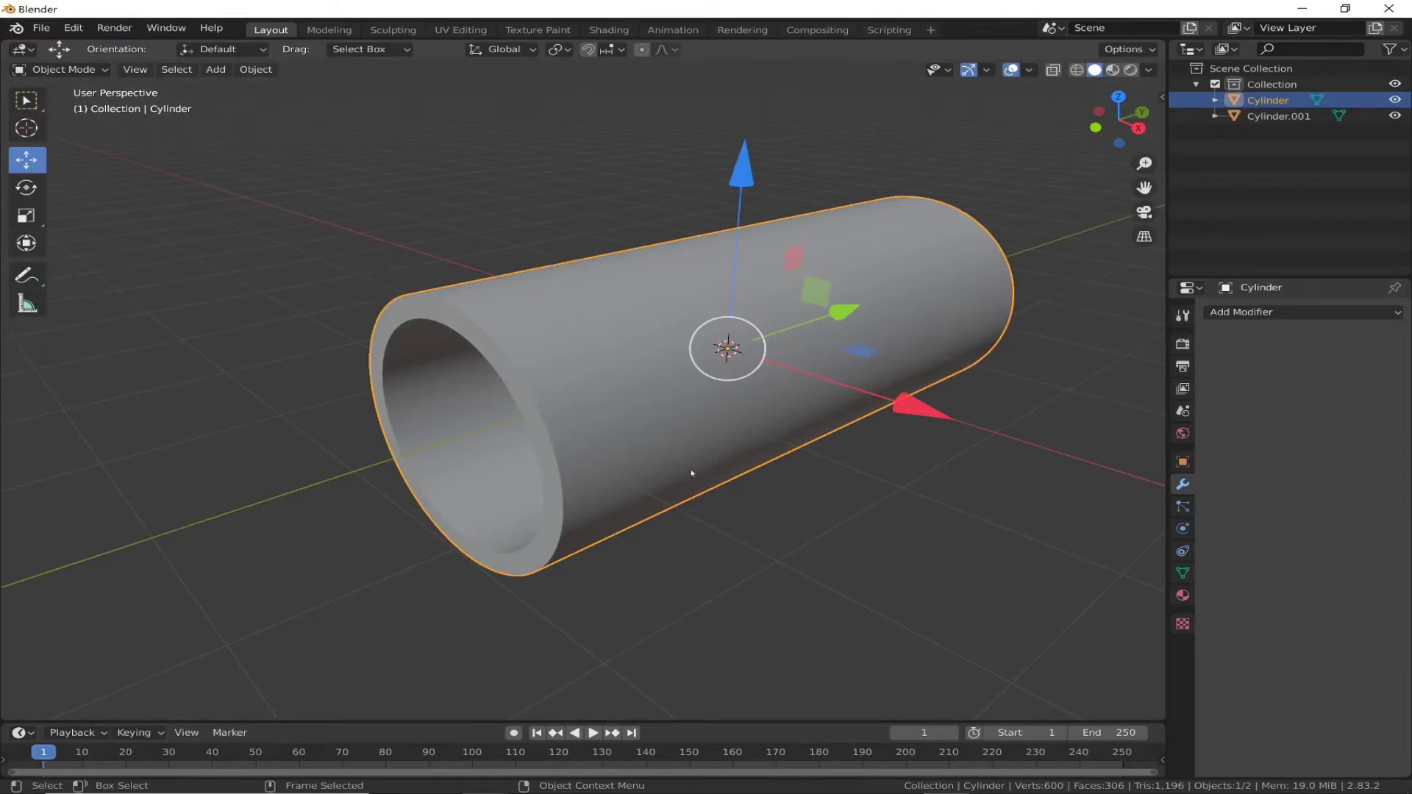
pyautogui.press('KP_3')
# Step: Add a third cylinder and shrink it down below the tube
pyautogui.click(215, 69)
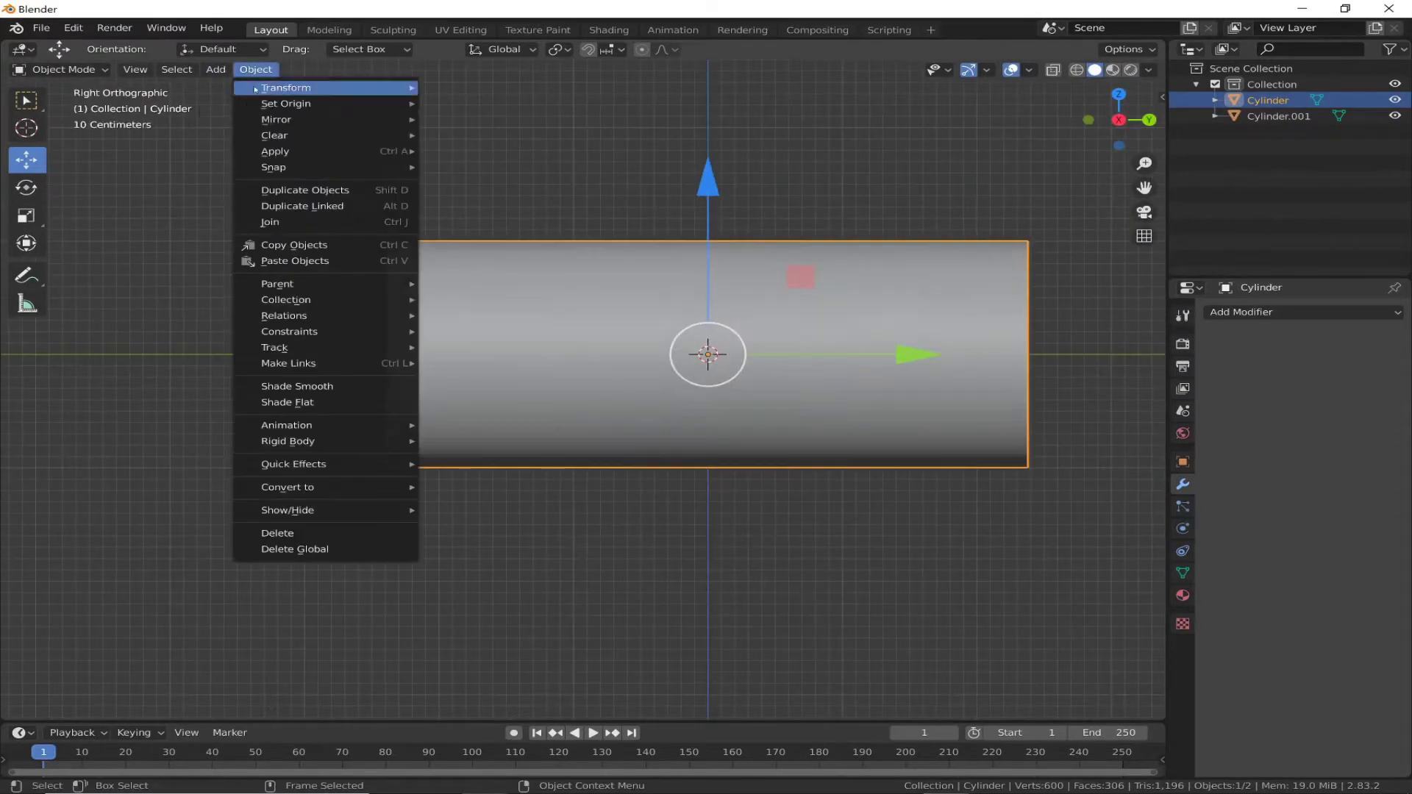
pyautogui.click(406, 168)
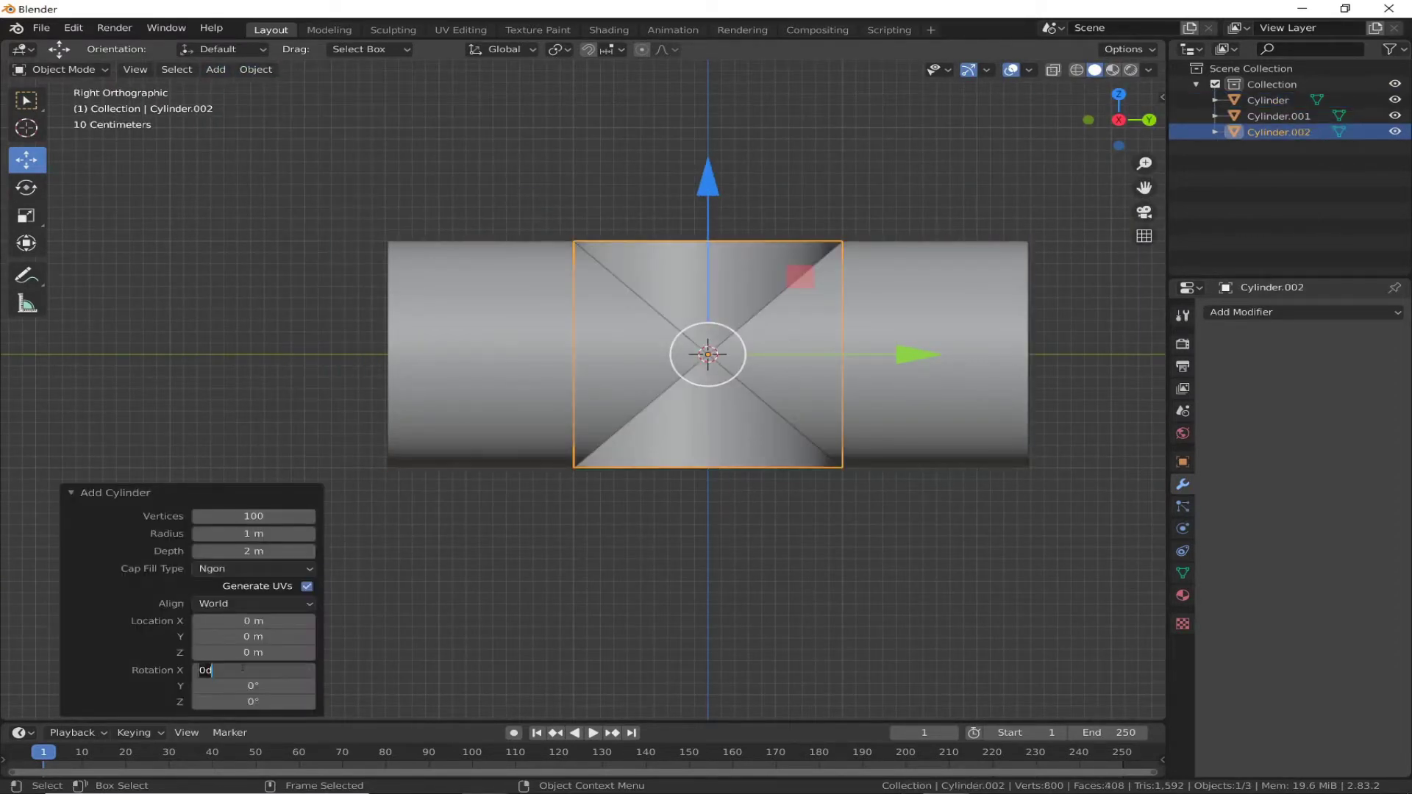
pyautogui.write('90')
pyautogui.press('Return')
pyautogui.click(27, 216)
pyautogui.moveTo(905, 441); pyautogui.dragTo(646, 478)
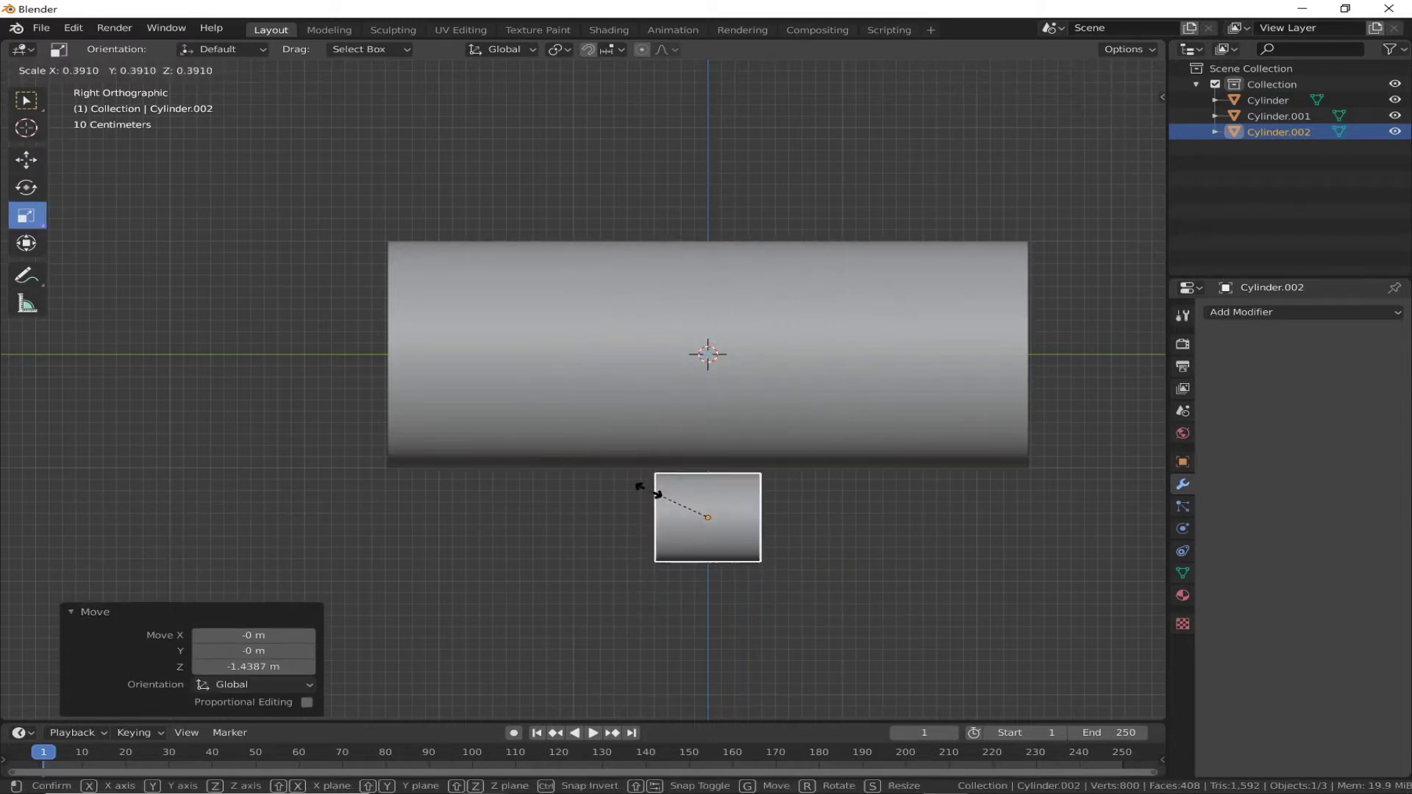
# Step: Widen the tube by scaling it along Y
pyautogui.click(466, 378)
pyautogui.press('s')
pyautogui.press('y')
pyautogui.click(946, 356)
# Step: Move the slim Cylinder.002 left and stretch it along the tube's length
pyautogui.click(706, 515)
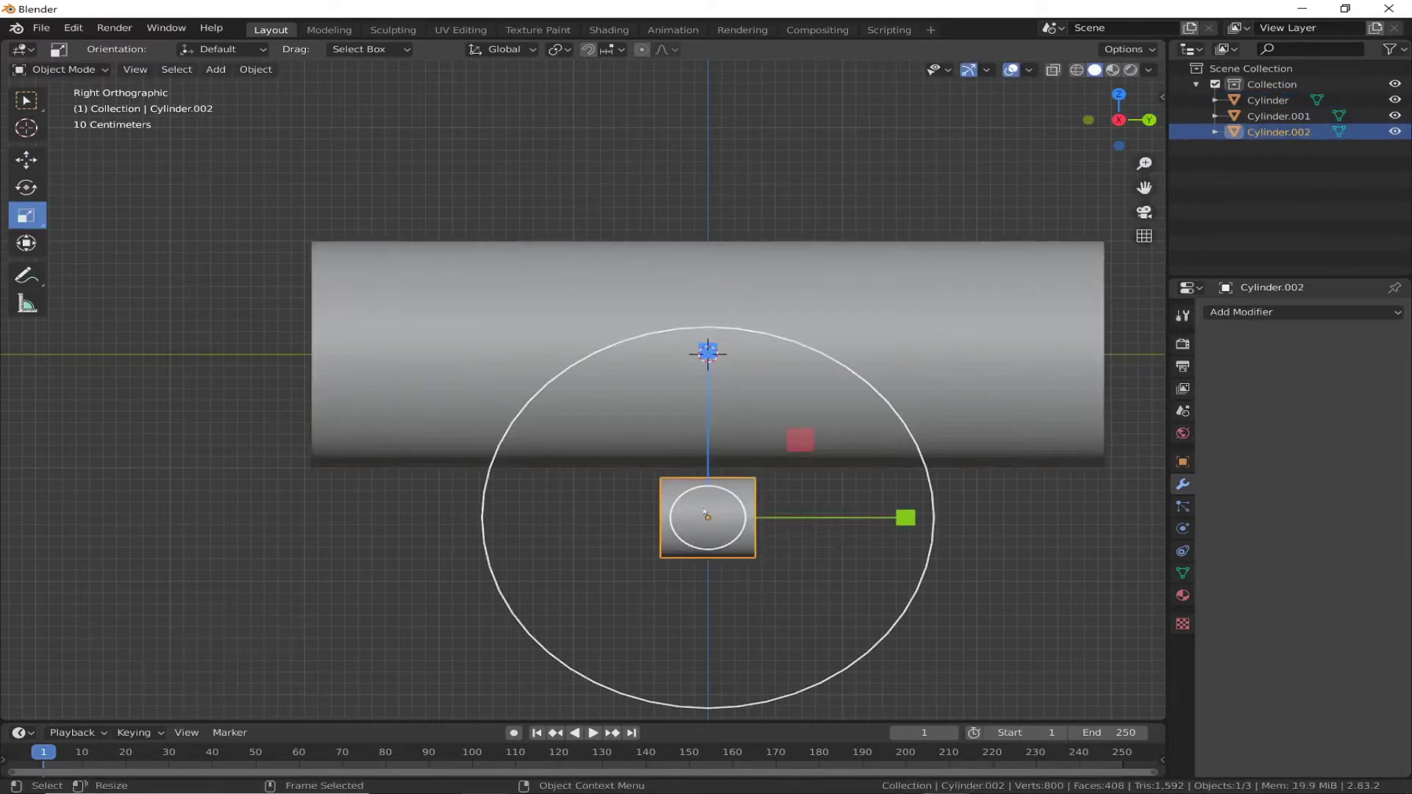
pyautogui.press('g')
pyautogui.click(516, 514)
pyautogui.moveTo(718, 510); pyautogui.dragTo(29, 524)
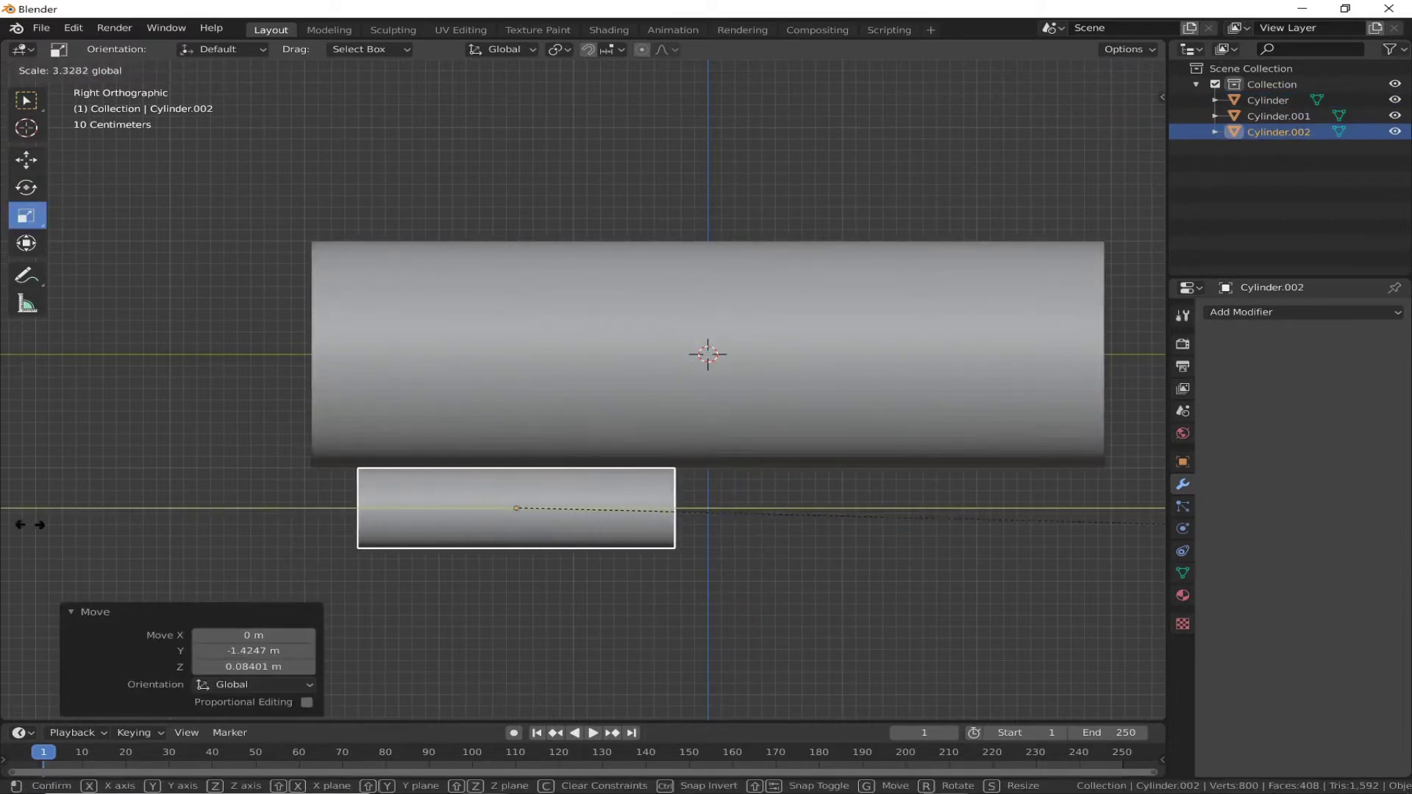
pyautogui.click(122, 522)
pyautogui.click(26, 159)
pyautogui.scroll(3, 559, 559)
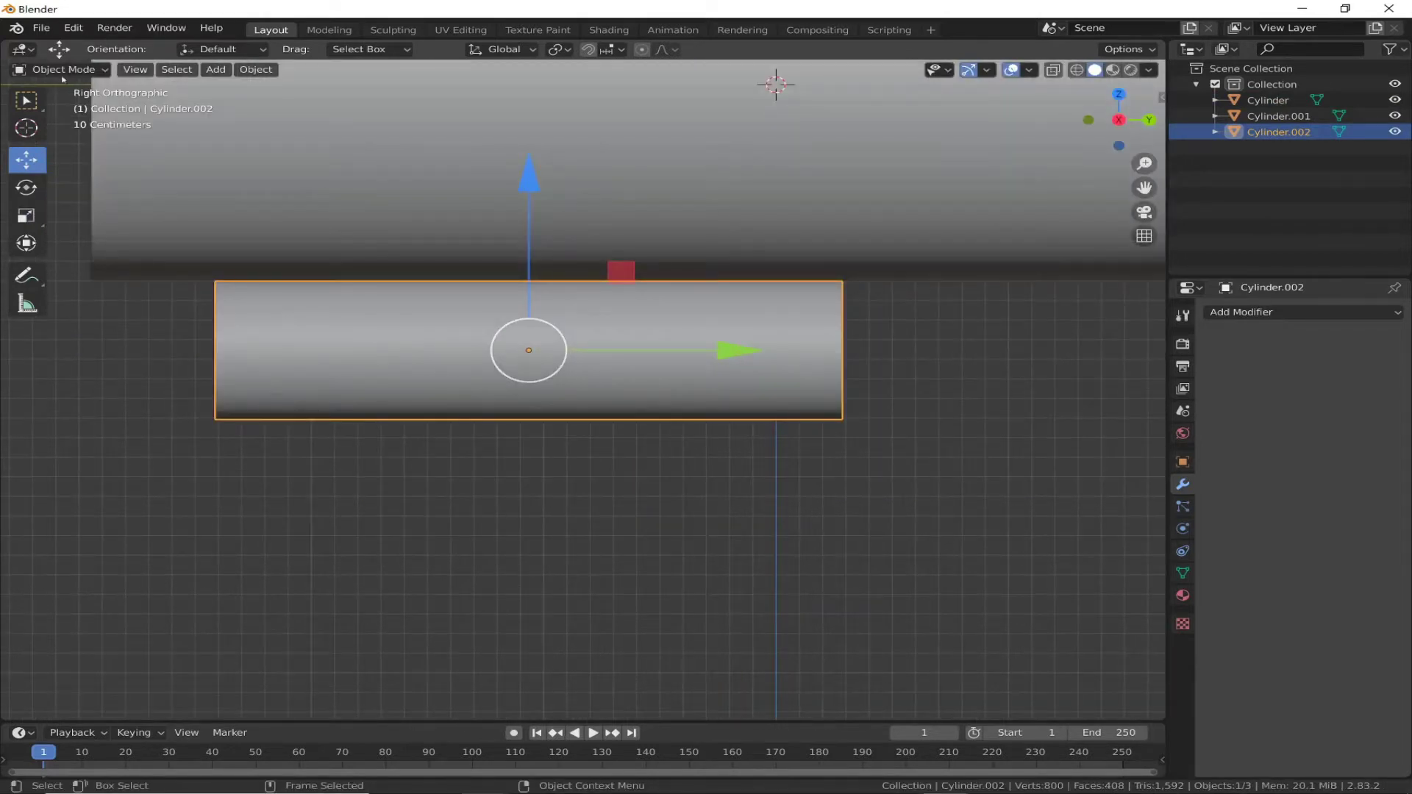
pyautogui.click(62, 71)
# Step: Enter Edit Mode on the slim cylinder and add 16 loop cuts along it
pyautogui.click(59, 100)
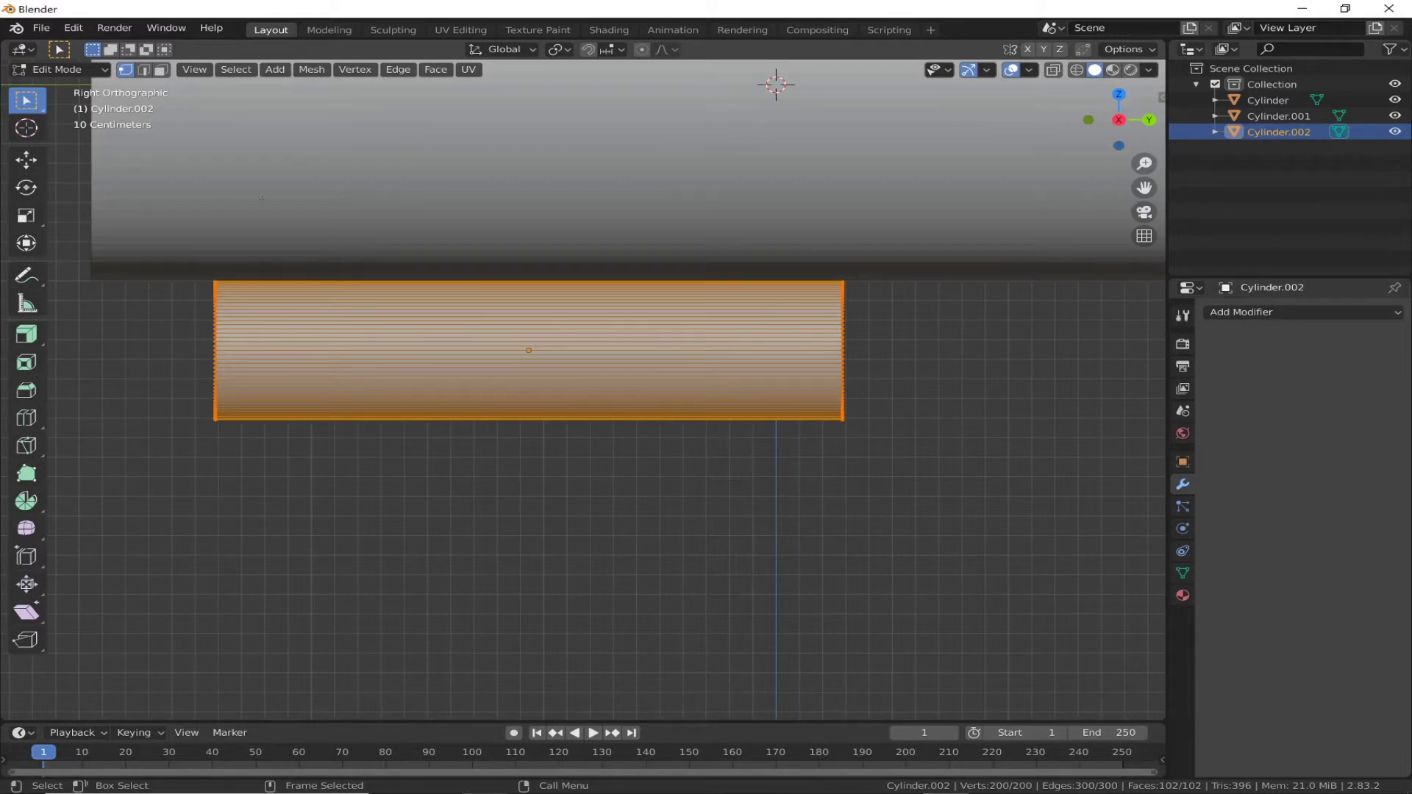
pyautogui.click(25, 418)
pyautogui.click(455, 350)
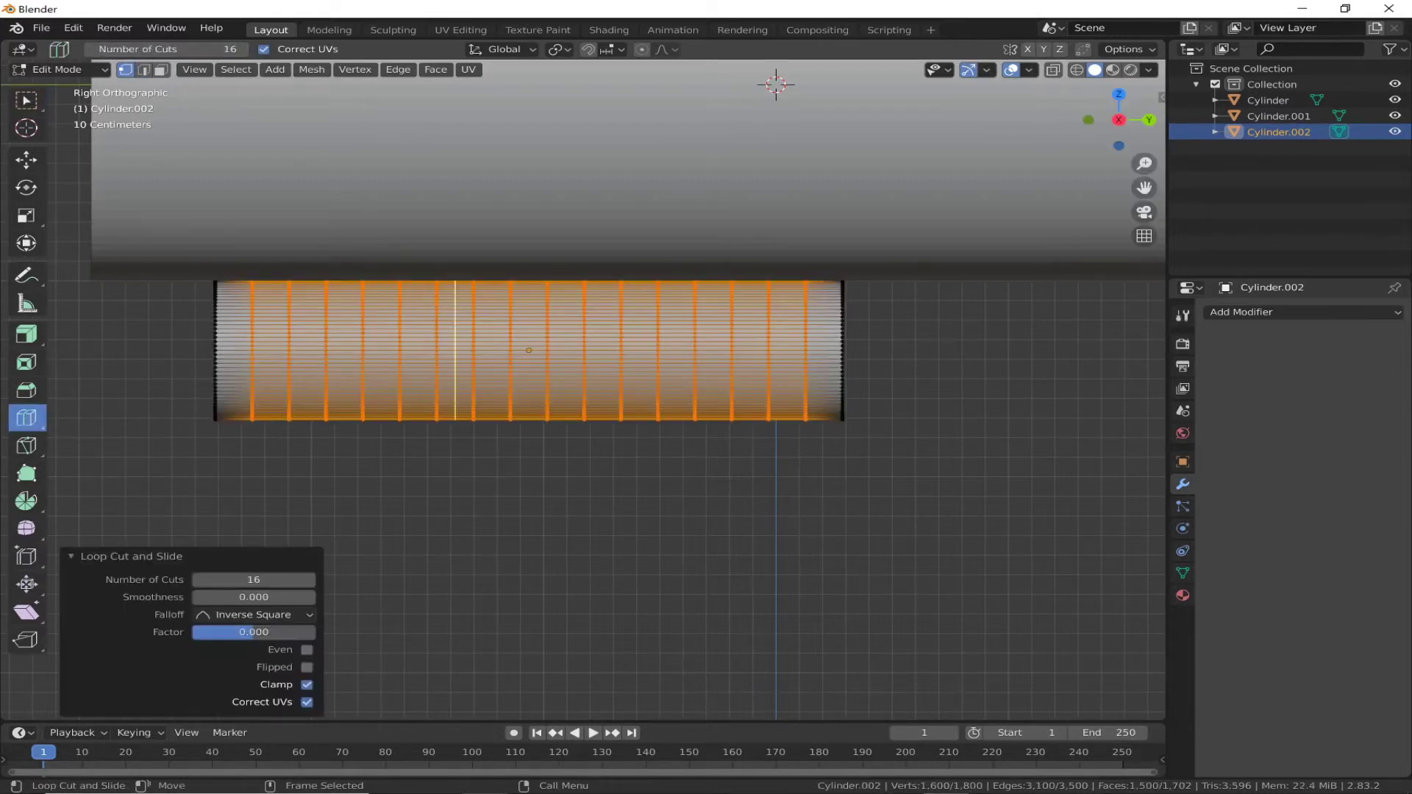
pyautogui.scroll(1, 584, 390)
# Step: Switch to wireframe and select a run of edge loops from the leftmost one
pyautogui.click(1076, 70)
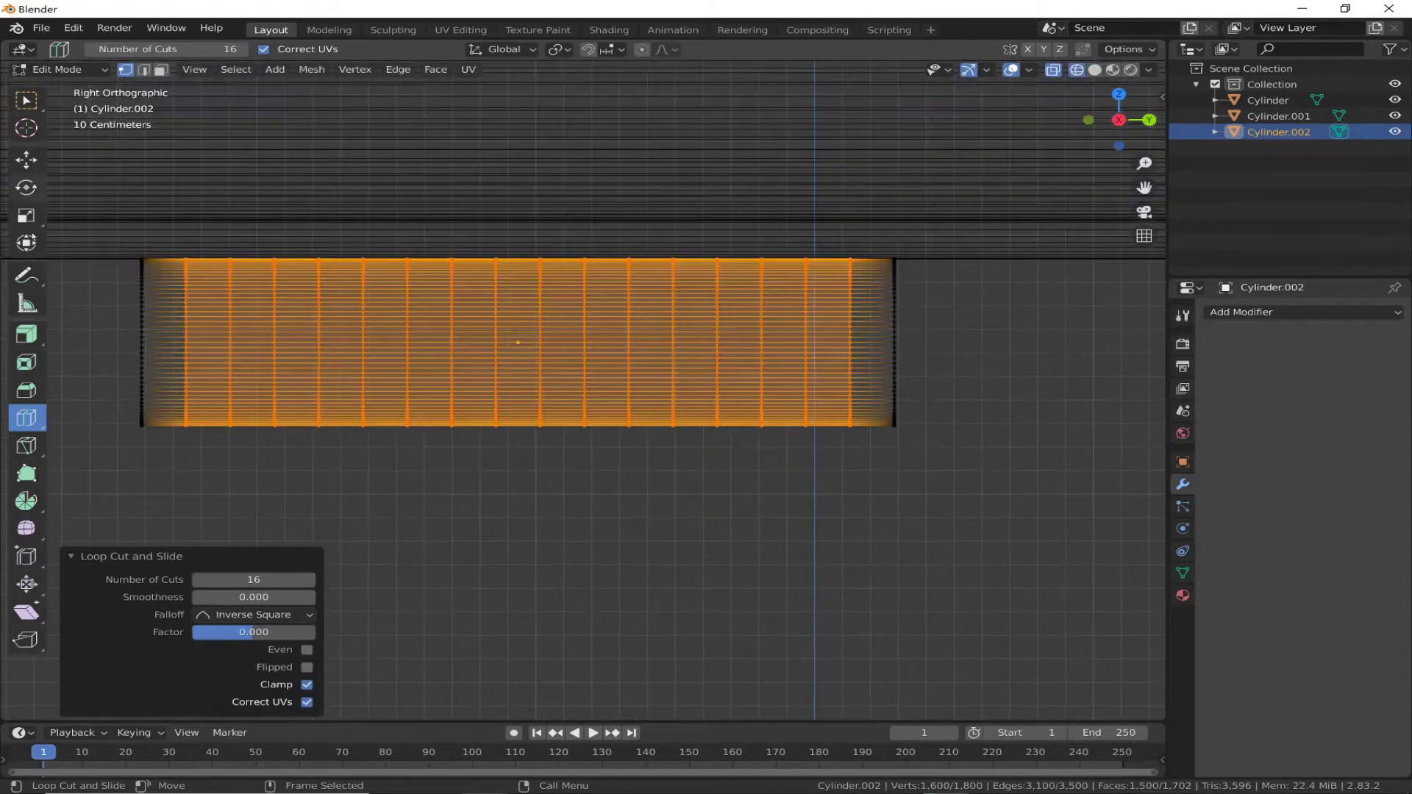
pyautogui.click(26, 159)
pyautogui.keyDown('alt'); pyautogui.click(186, 382); pyautogui.keyUp('alt')
pyautogui.press('ctrl+KP_Add')
pyautogui.press('ctrl+KP_Add')
pyautogui.press('ctrl+KP_Add')
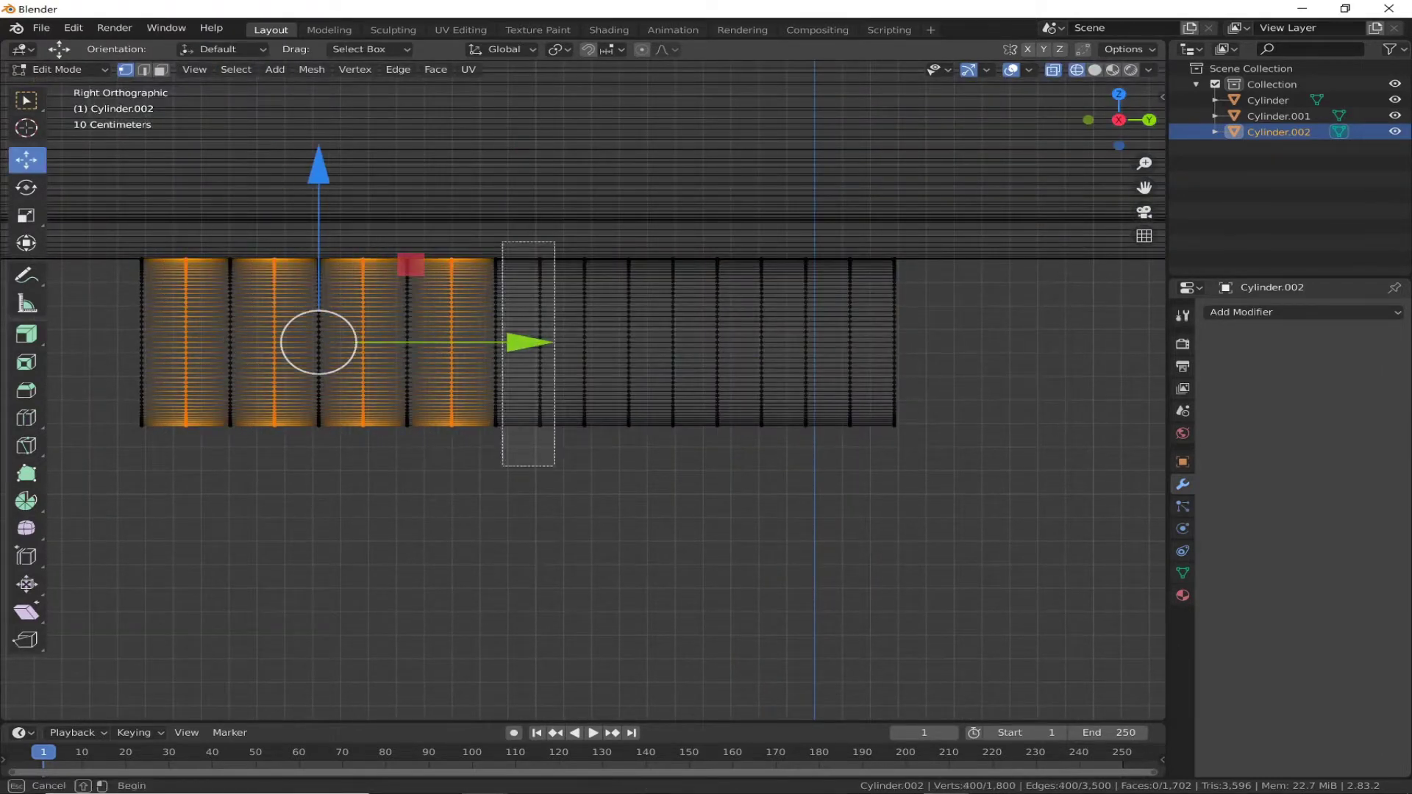
pyautogui.press('ctrl+KP_Add')
pyautogui.press('ctrl+KP_Add')
pyautogui.press('ctrl+KP_Add')
pyautogui.press('shift+ctrl+KP_Add')
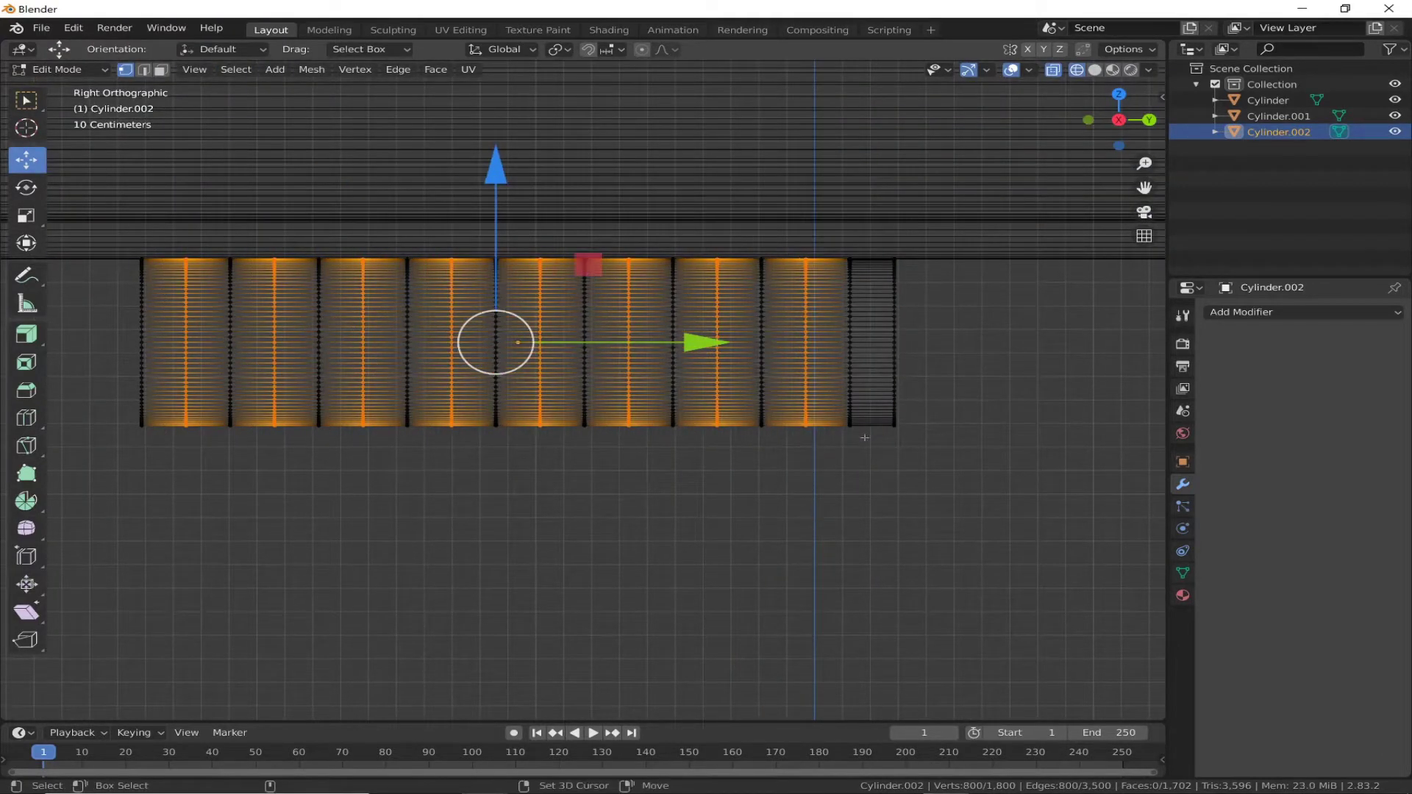
pyautogui.press('shift+ctrl+KP_Subtract')
pyautogui.press('ctrl+KP_Add')
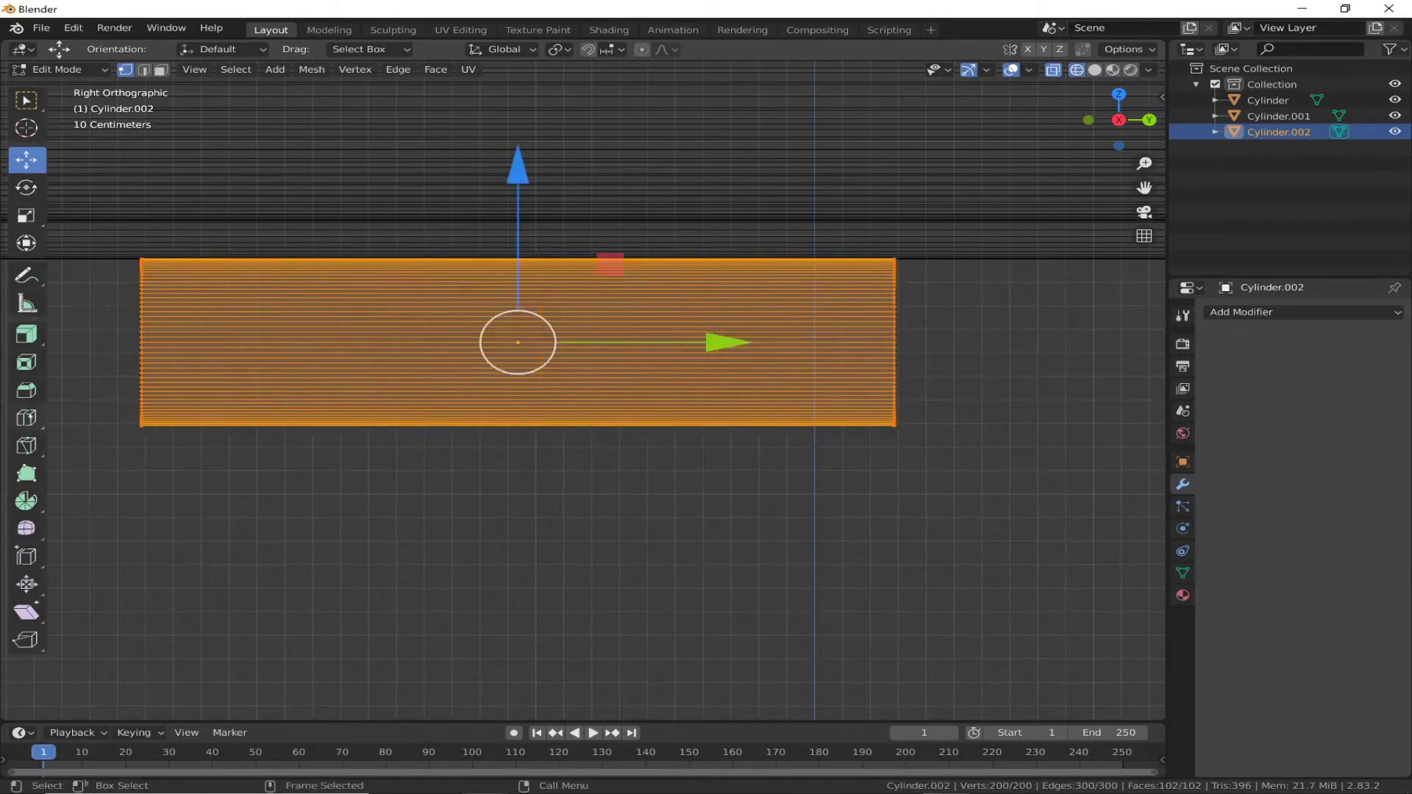
pyautogui.click(26, 417)
# Step: Select every other edge loop starting from the leftmost one
pyautogui.click(518, 341)
pyautogui.click(26, 160)
pyautogui.keyDown('alt'); pyautogui.click(183, 342); pyautogui.keyUp('alt')
pyautogui.press('shift+ctrl+KP_Add')
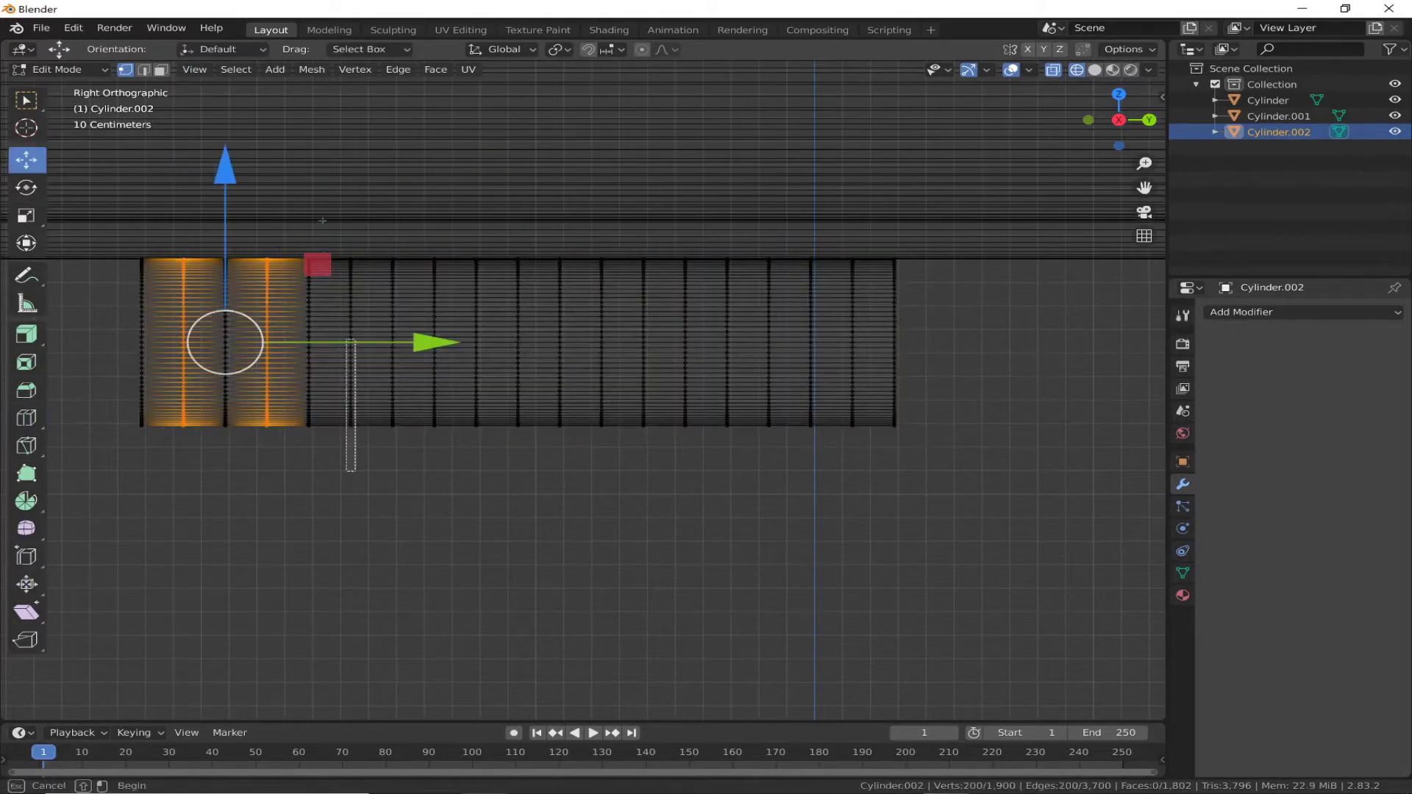
pyautogui.press('shift+ctrl+KP_Add')
pyautogui.press('shift+ctrl+KP_Add')
pyautogui.press('shift+ctrl+KP_Add')
pyautogui.press('shift+ctrl+KP_Add')
pyautogui.press('shift+ctrl+KP_Add')
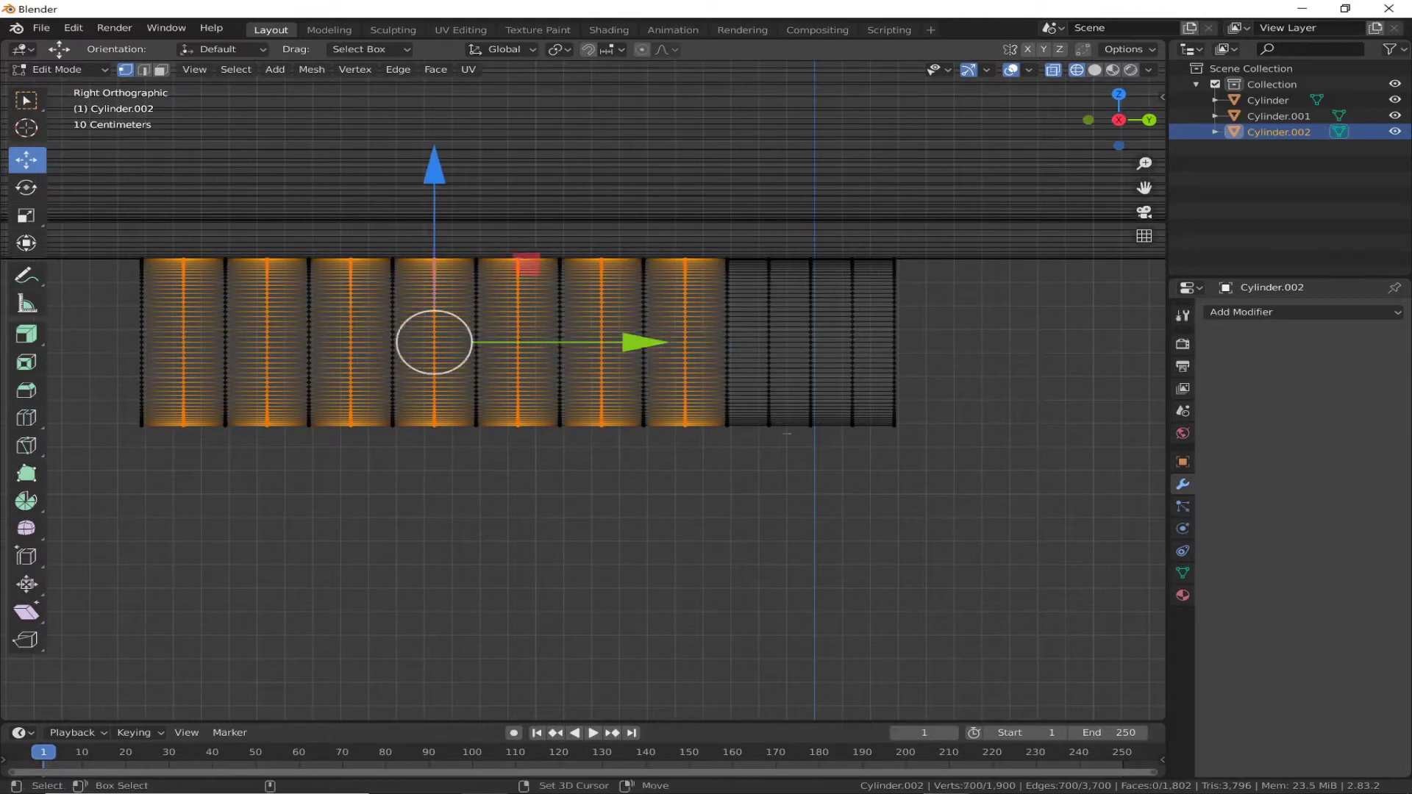
pyautogui.press('shift+ctrl+KP_Add')
pyautogui.press('shift+ctrl+KP_Add')
pyautogui.hotkey('shift', 'space')
# Step: Flare the alternating rings outward with a Shift+Y-constrained scale
pyautogui.press('s')
pyautogui.moveTo(481, 586); pyautogui.dragTo(559, 559, button='middle')
pyautogui.press('s')
pyautogui.hotkey('shift', 'y')
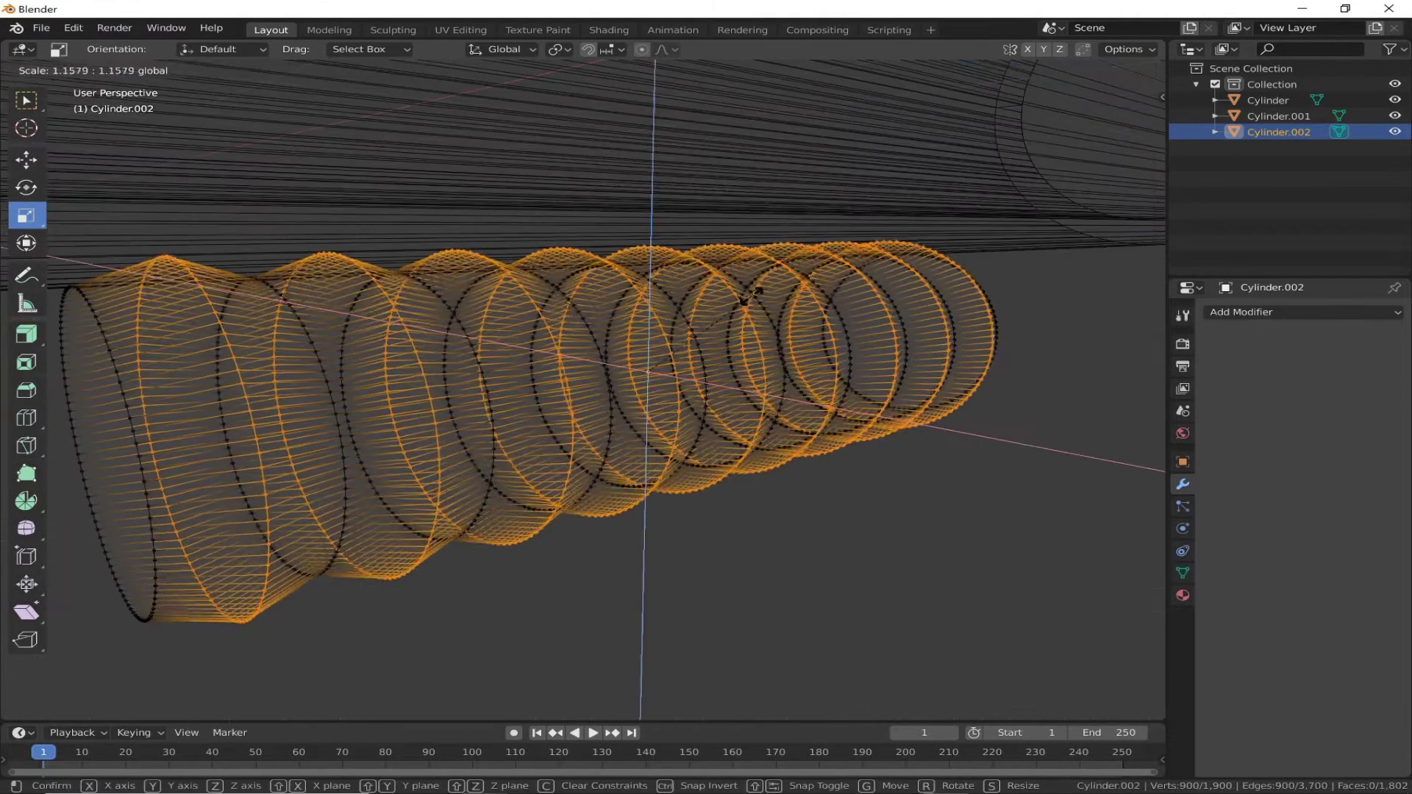
pyautogui.click(750, 294)
# Step: Return to the right view and undo the flaring back to the straight ringed strip
pyautogui.press('KP_3')
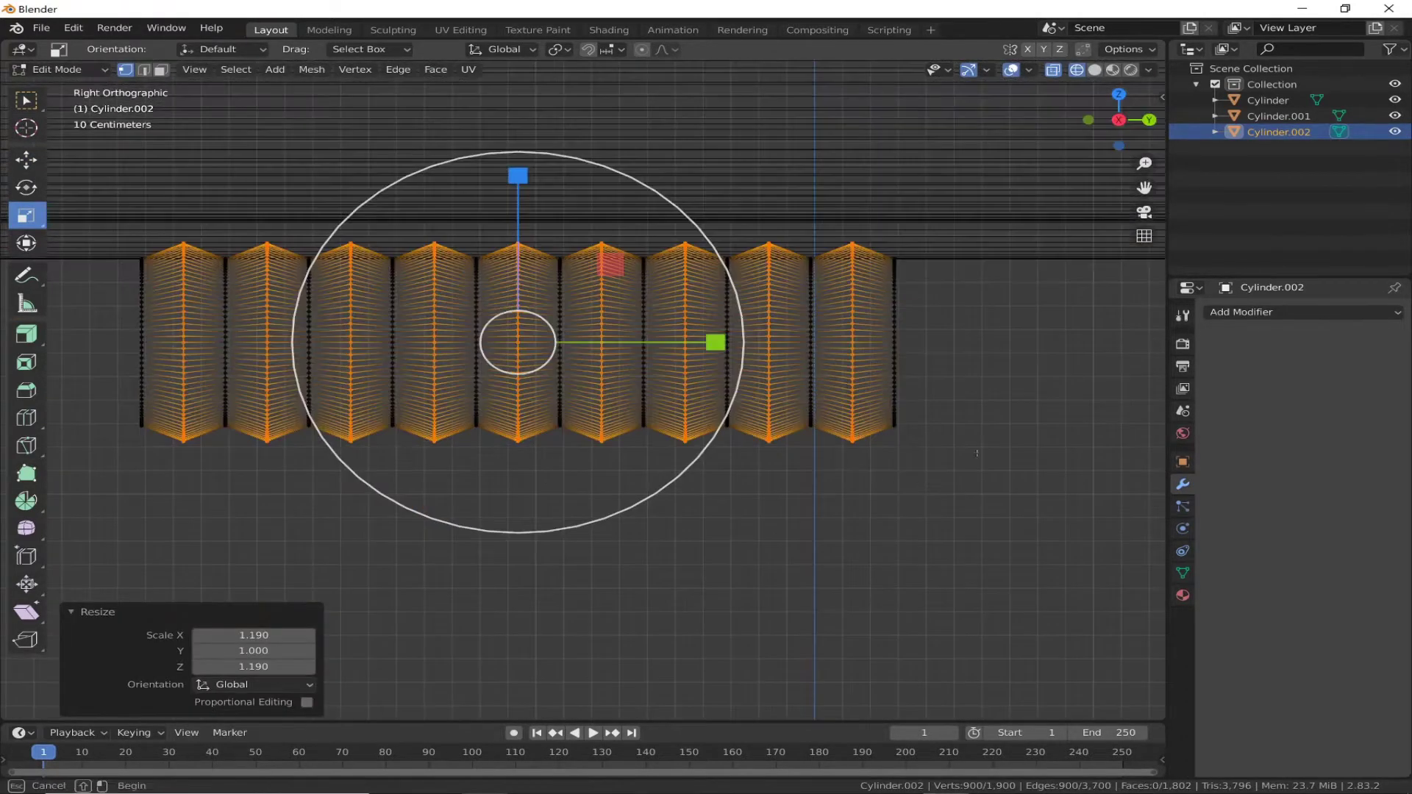
pyautogui.scroll(-2, 581, 342)
pyautogui.keyDown('alt'); pyautogui.click(894, 368); pyautogui.keyUp('alt')
pyautogui.hotkey('shift', 'space')
pyautogui.press('g')
pyautogui.hotkey('ctrl', 'z')
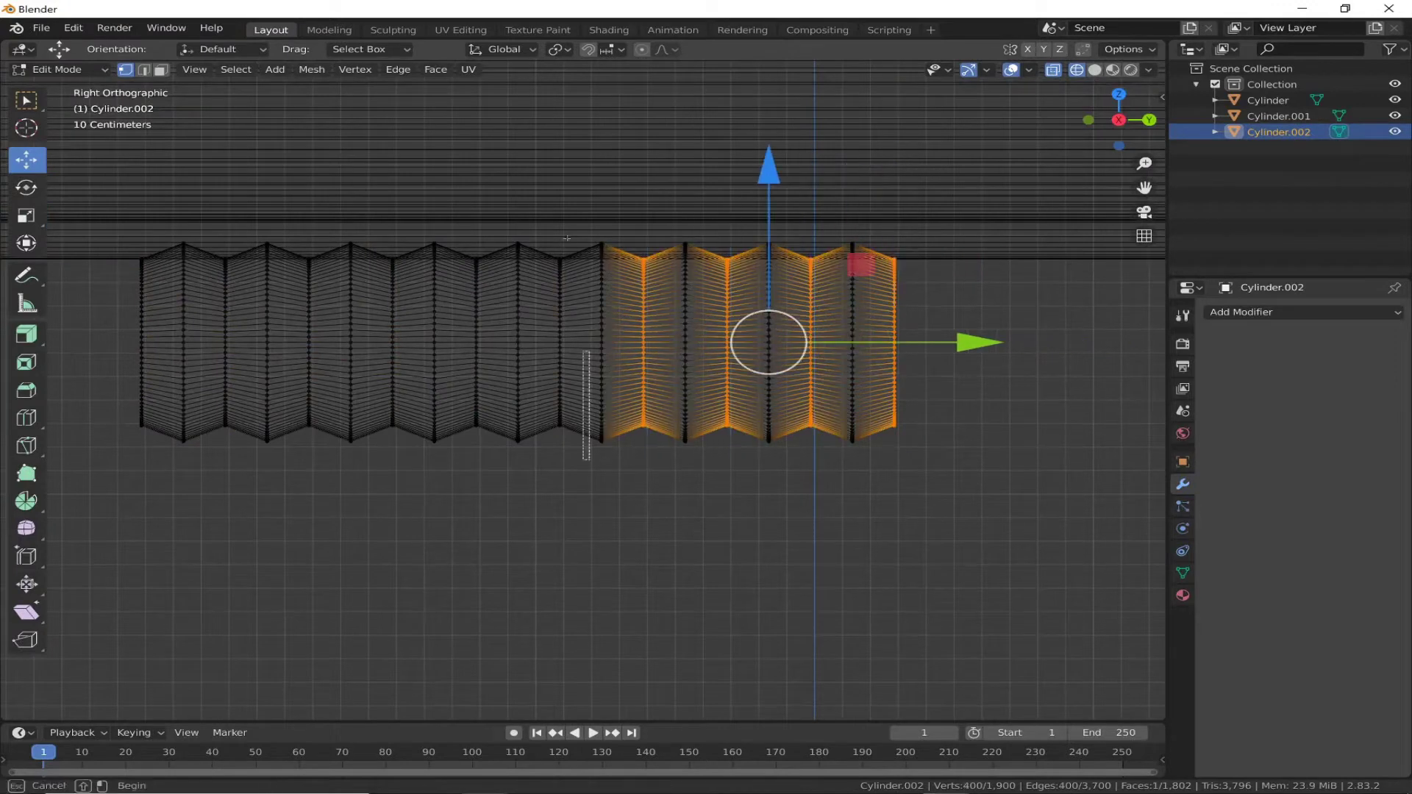
pyautogui.hotkey('ctrl', 'z')
pyautogui.click(27, 418)
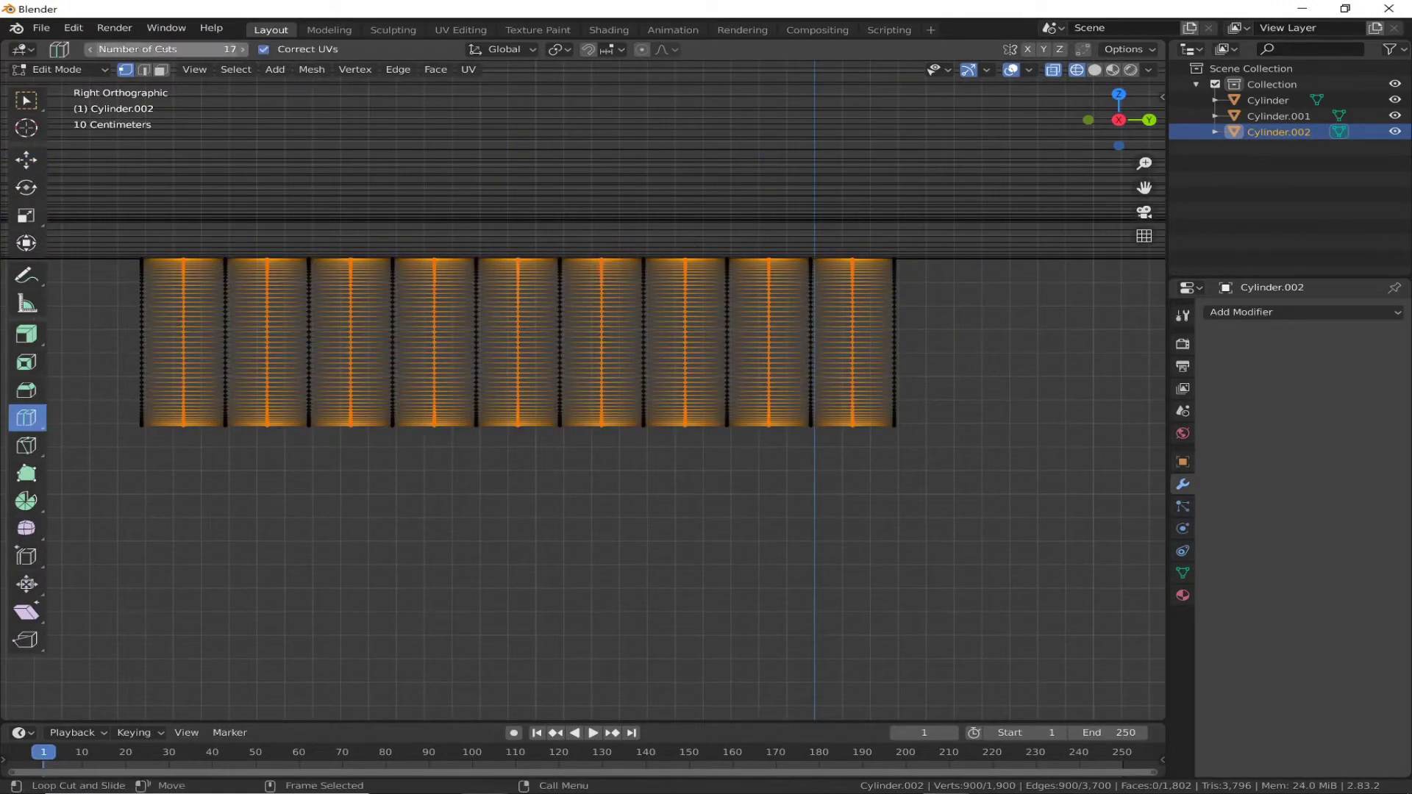
# Step: Add 5-cut loop subdivisions to each segment along Cylinder.002's length
pyautogui.click(184, 325)
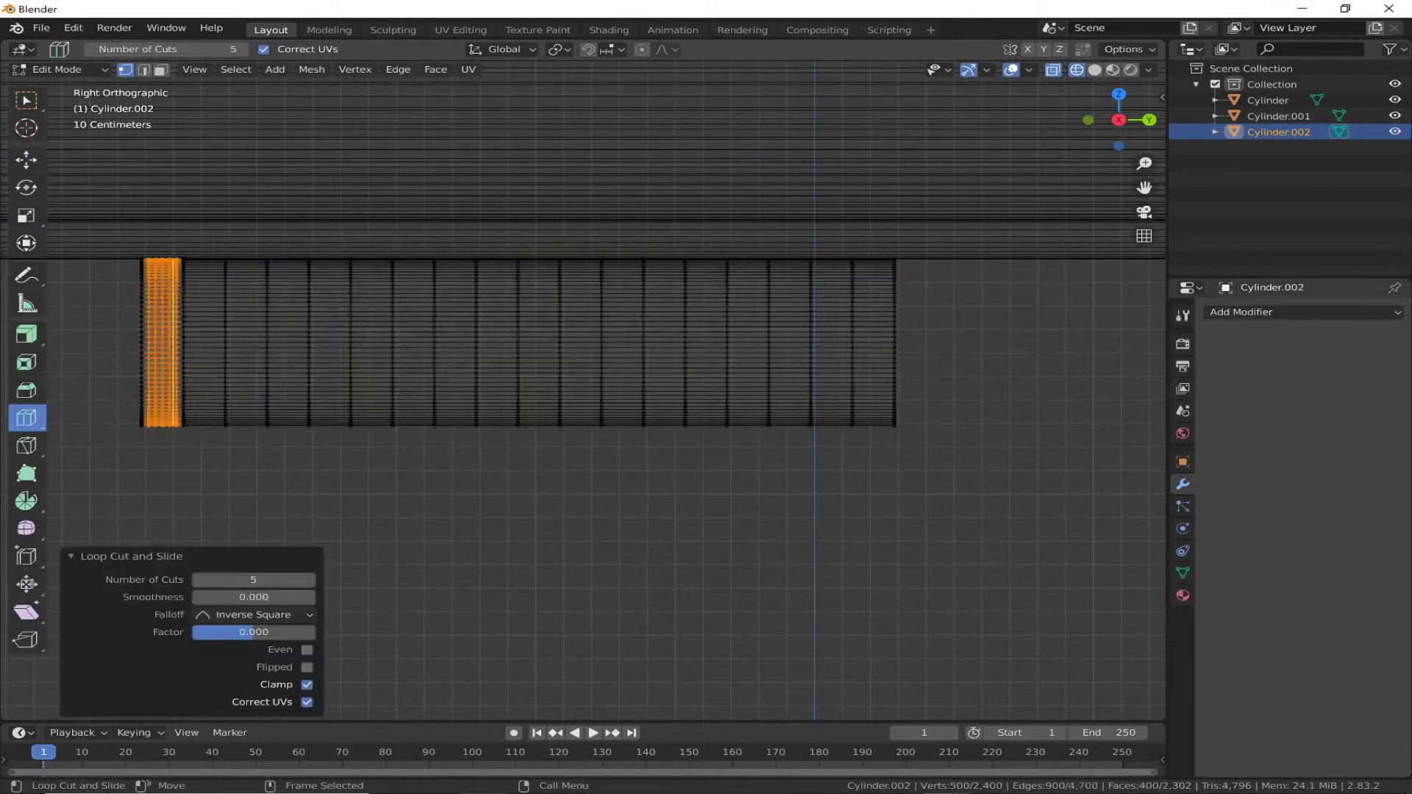
pyautogui.click(267, 324)
pyautogui.click(350, 325)
pyautogui.click(412, 325)
pyautogui.click(497, 324)
pyautogui.click(581, 324)
pyautogui.click(706, 324)
pyautogui.click(789, 324)
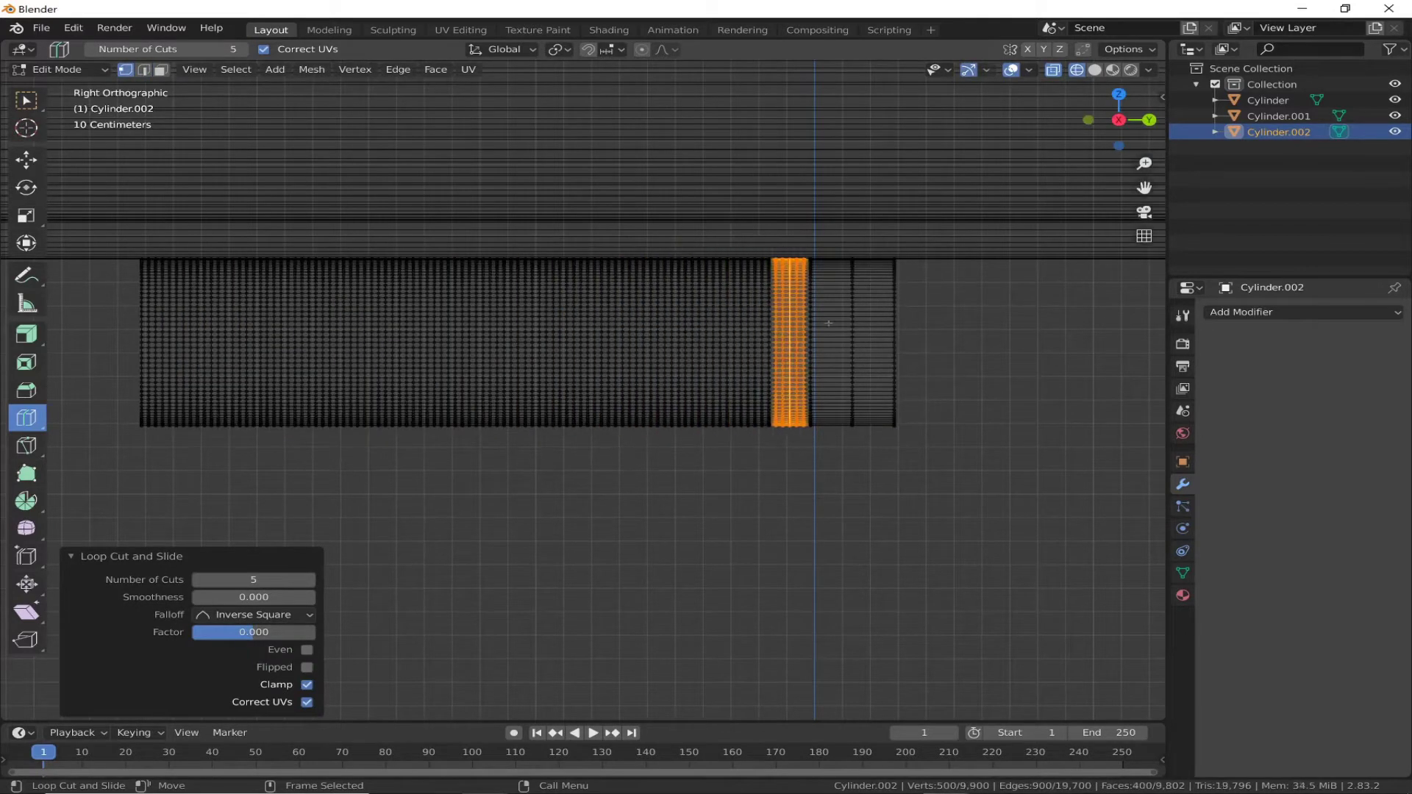
pyautogui.click(872, 324)
pyautogui.click(27, 160)
pyautogui.scroll(3, 661, 325)
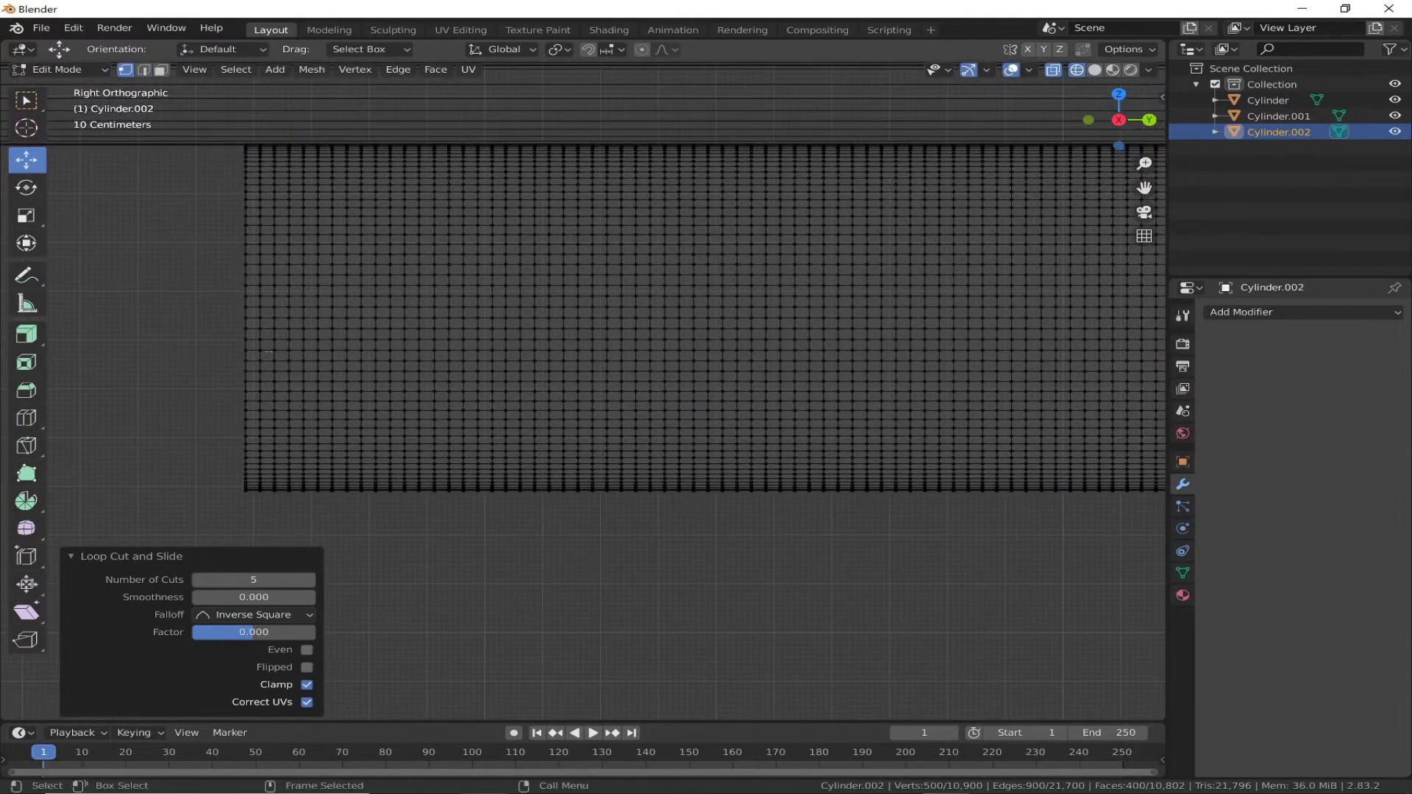
# Step: Box-select the first four evenly spaced edge loops from the tube's left end
pyautogui.moveTo(339, 491); pyautogui.dragTo(326, 121)
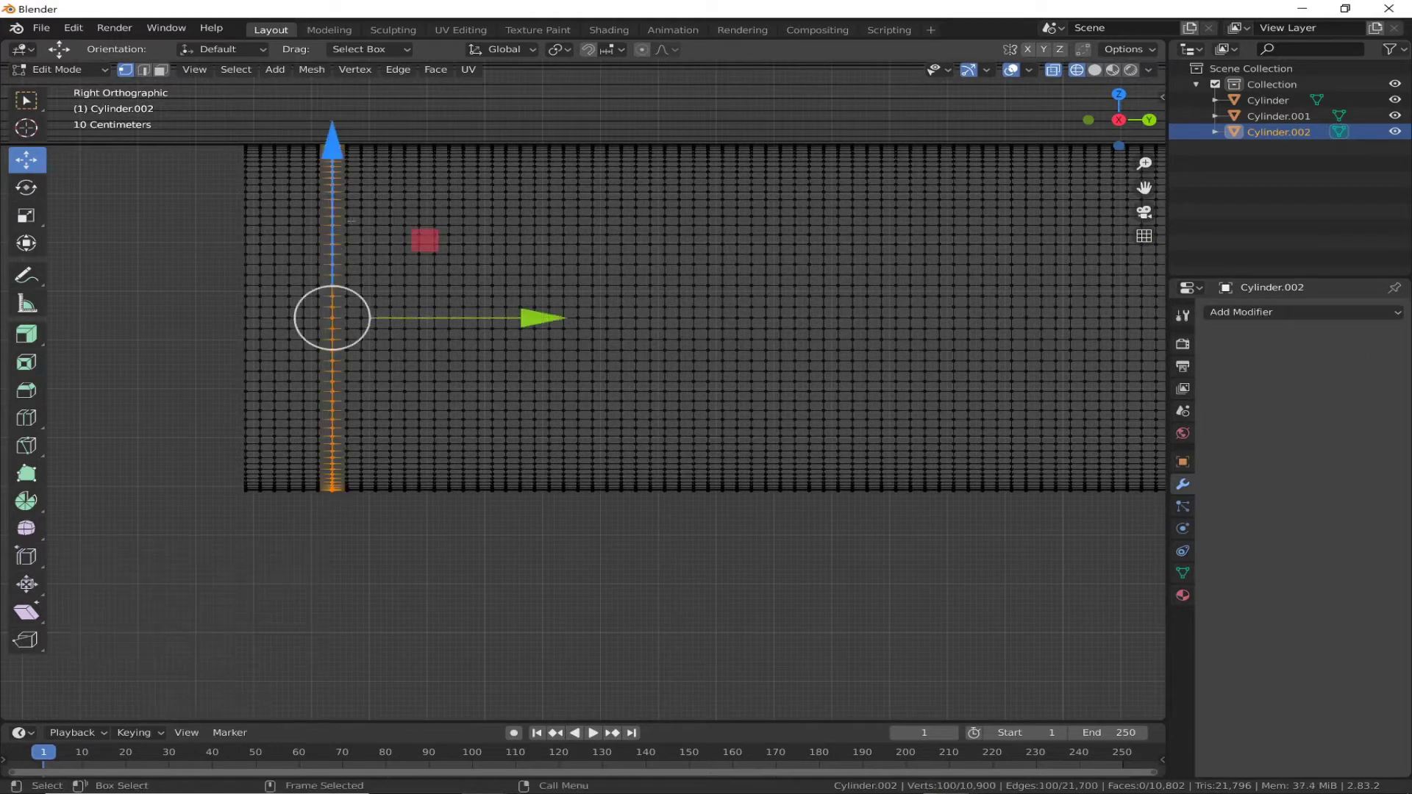
pyautogui.moveTo(403, 96); pyautogui.dragTo(430, 502)
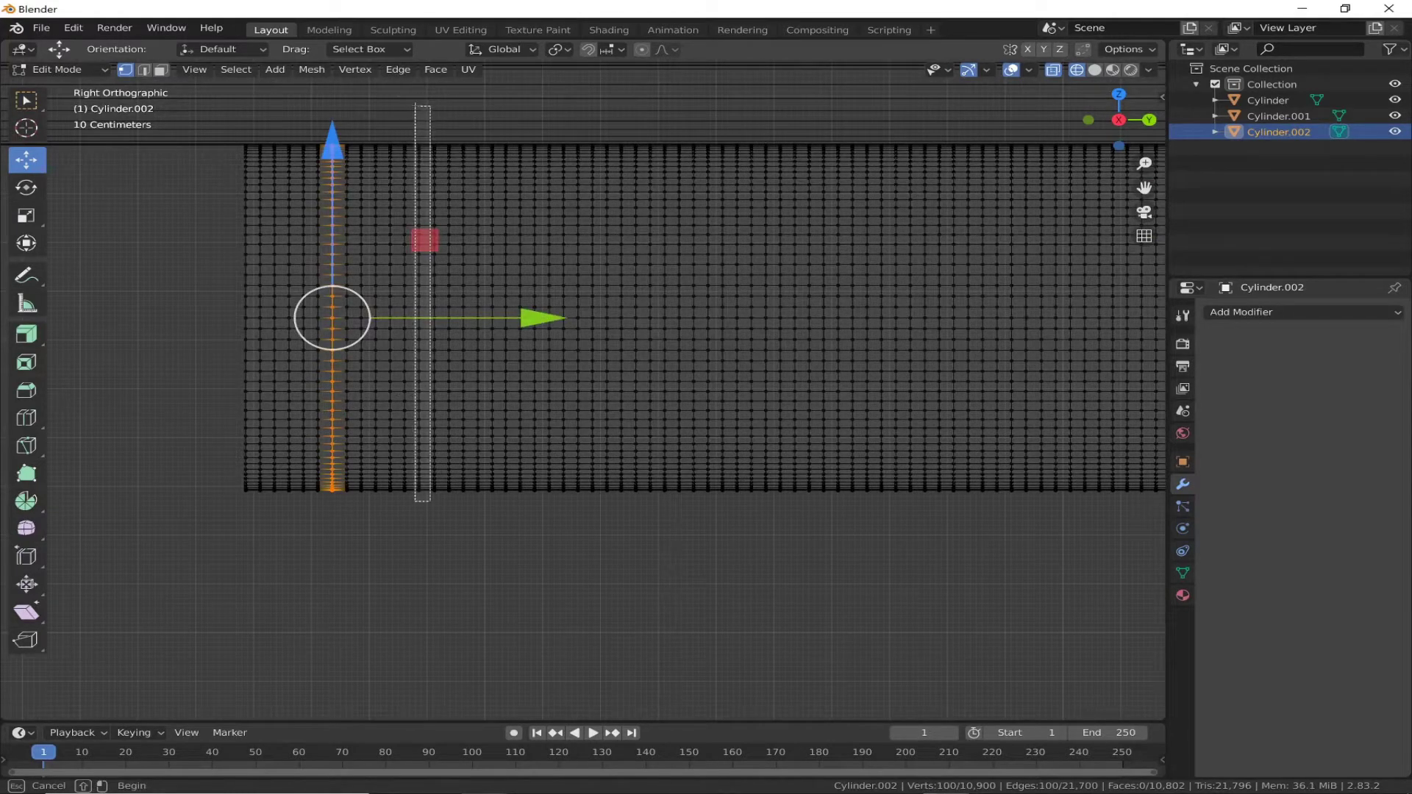
pyautogui.press('Escape')
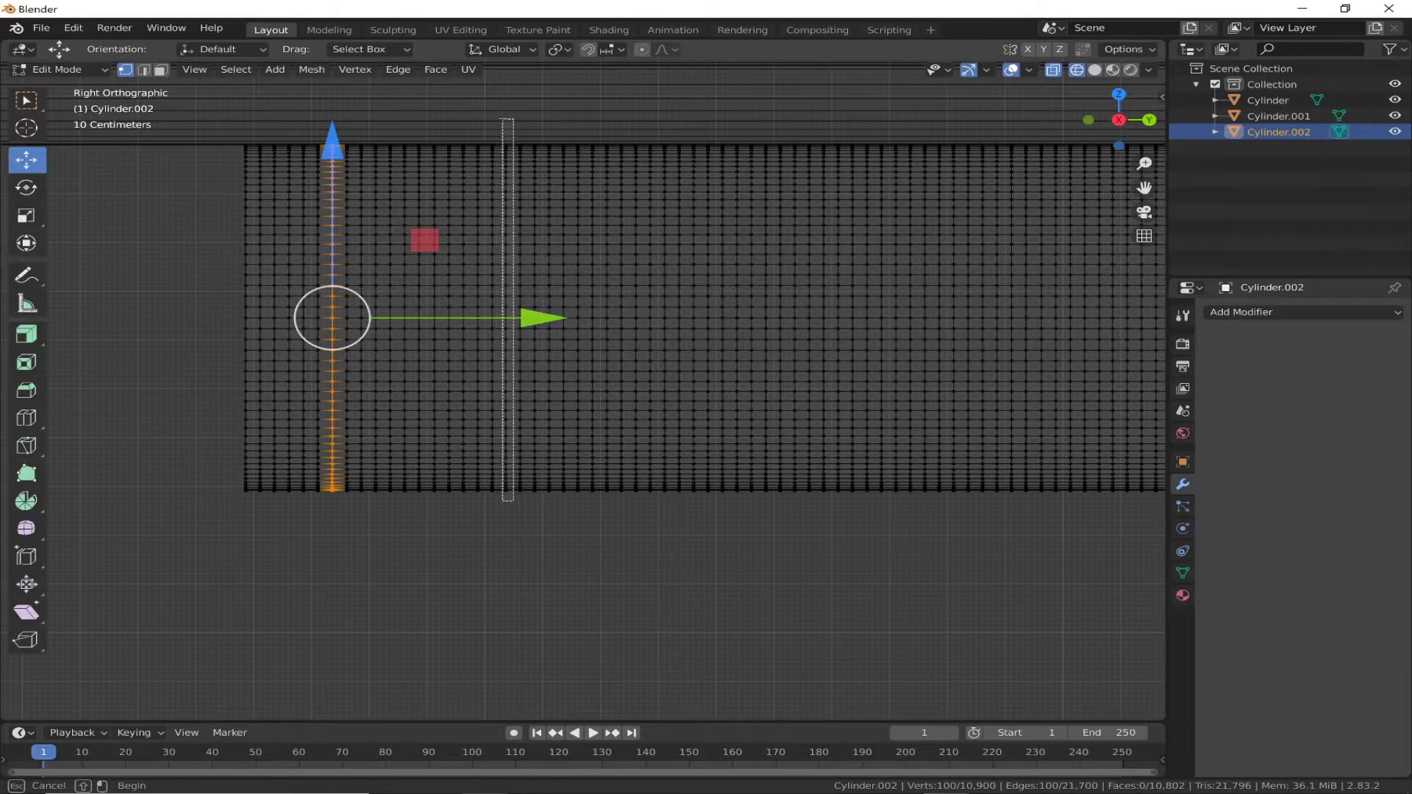
pyautogui.keyDown('alt'); pyautogui.keyDown('shift'); pyautogui.click(505, 220); pyautogui.keyUp('shift'); pyautogui.keyUp('alt')
pyautogui.keyDown('shift'); pyautogui.moveTo(548, 215); pyautogui.dragTo(445, 296, button='middle'); pyautogui.keyUp('shift')
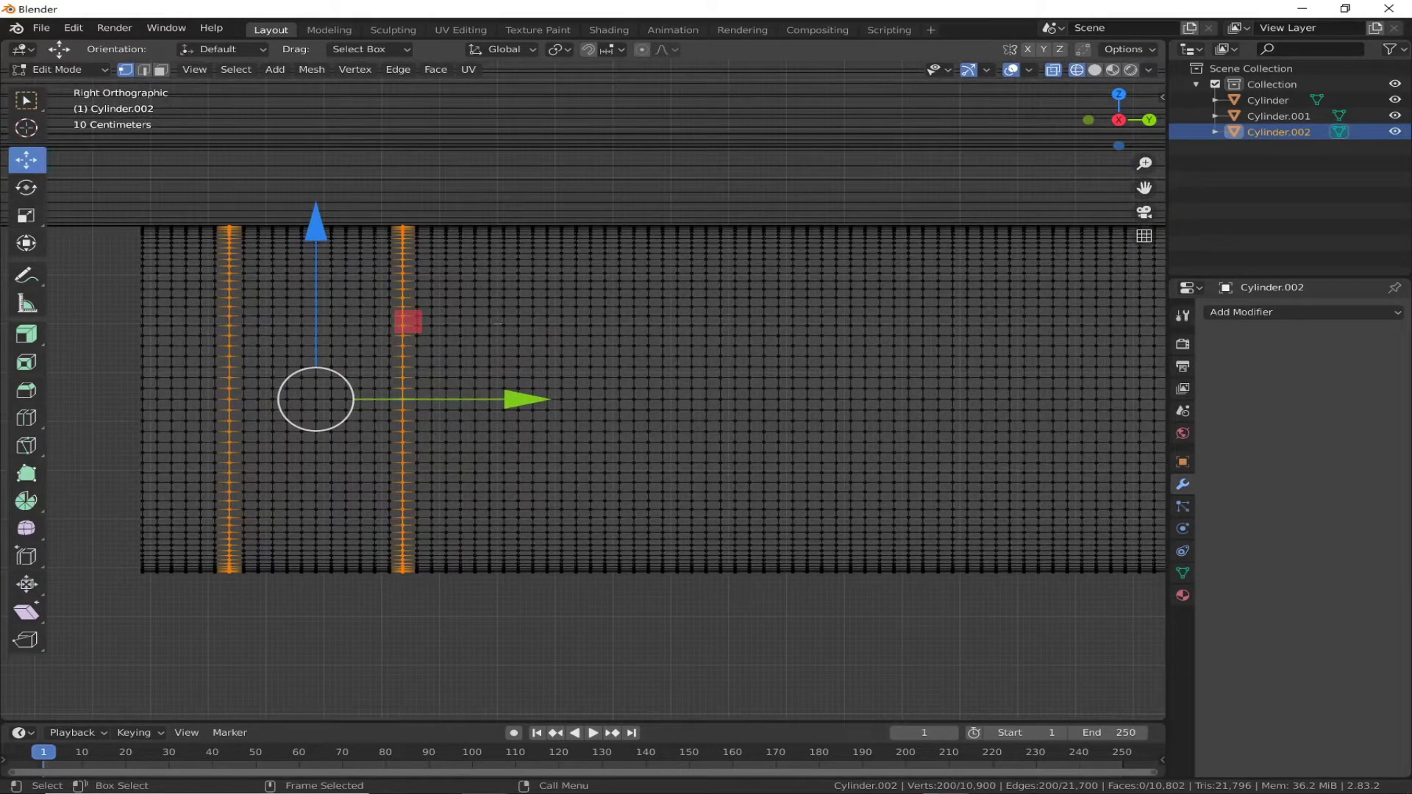
pyautogui.keyDown('alt'); pyautogui.keyDown('shift'); pyautogui.click(578, 353); pyautogui.keyUp('shift'); pyautogui.keyUp('alt')
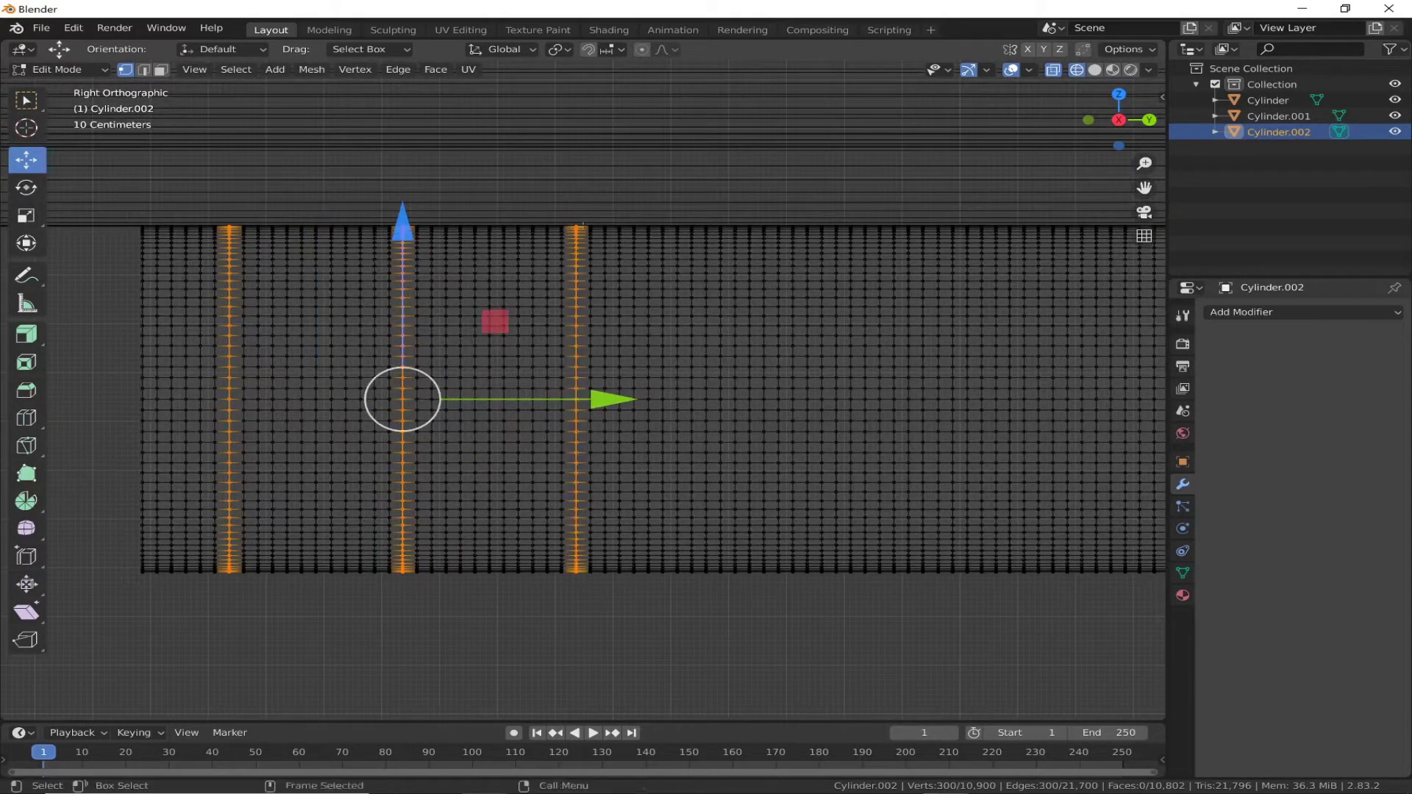
pyautogui.keyDown('shift'); pyautogui.moveTo(594, 351); pyautogui.dragTo(447, 319, button='middle'); pyautogui.keyUp('shift')
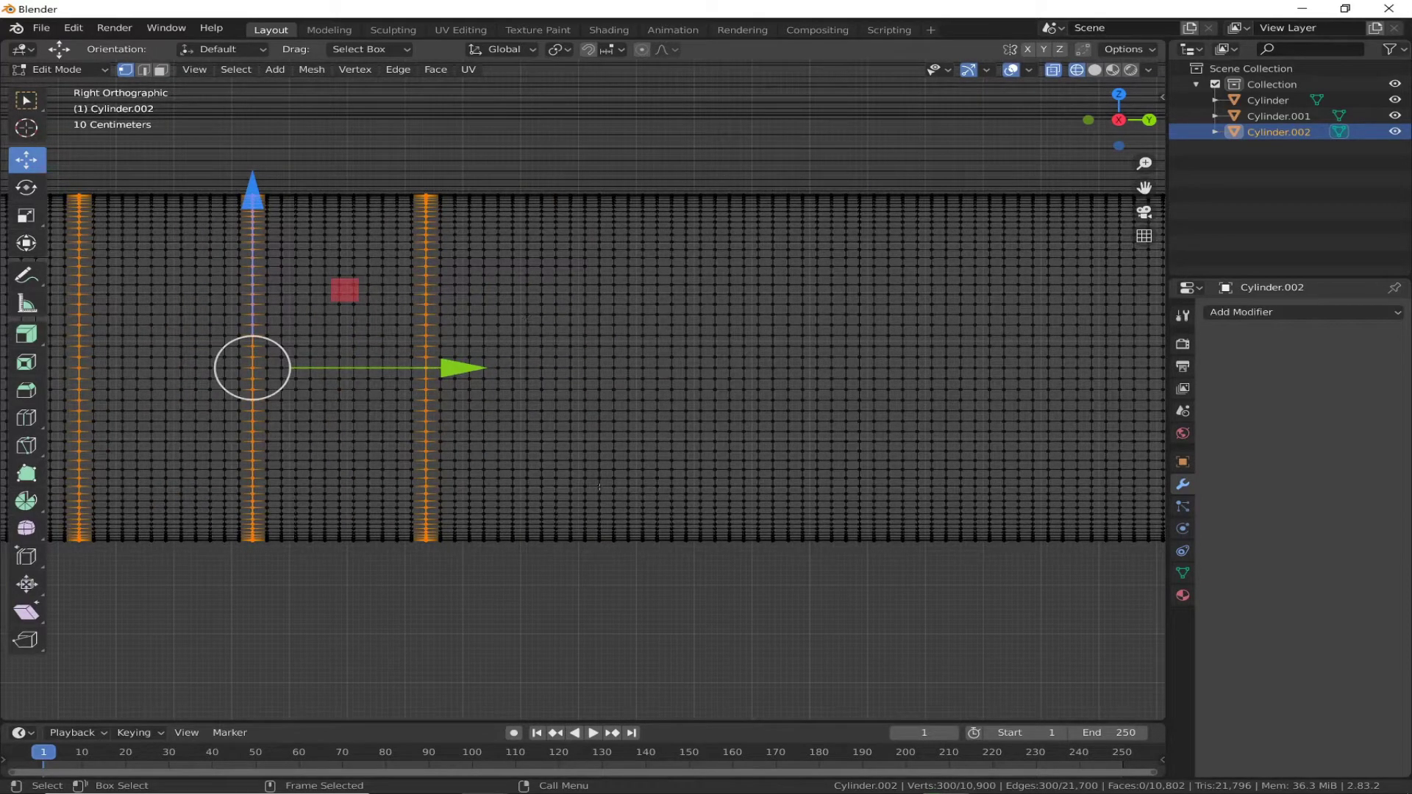
pyautogui.keyDown('alt'); pyautogui.click(599, 487); pyautogui.keyUp('alt')
pyautogui.hotkey('ctrl', 'z')
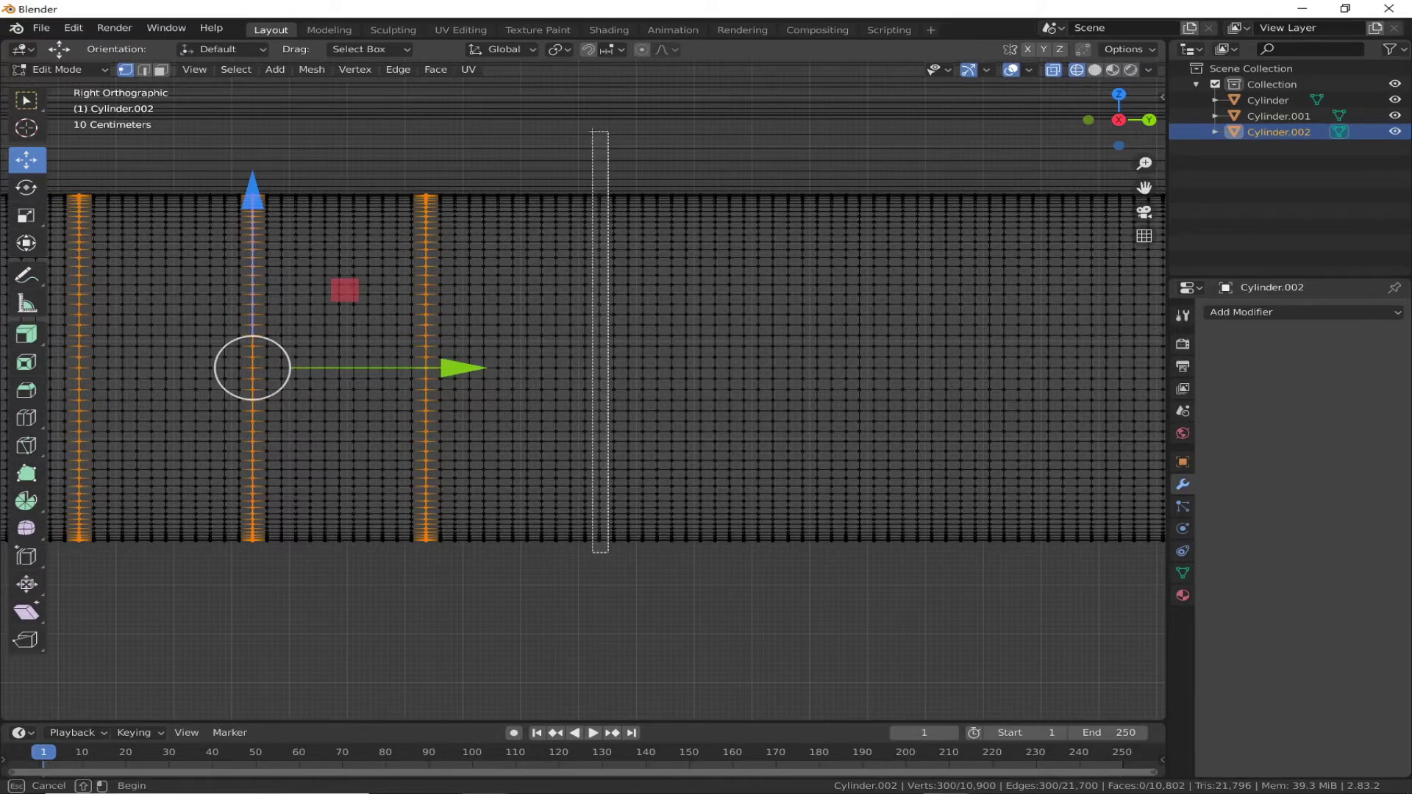
pyautogui.moveTo(592, 131); pyautogui.dragTo(608, 553)
pyautogui.scroll(2, 609, 553)
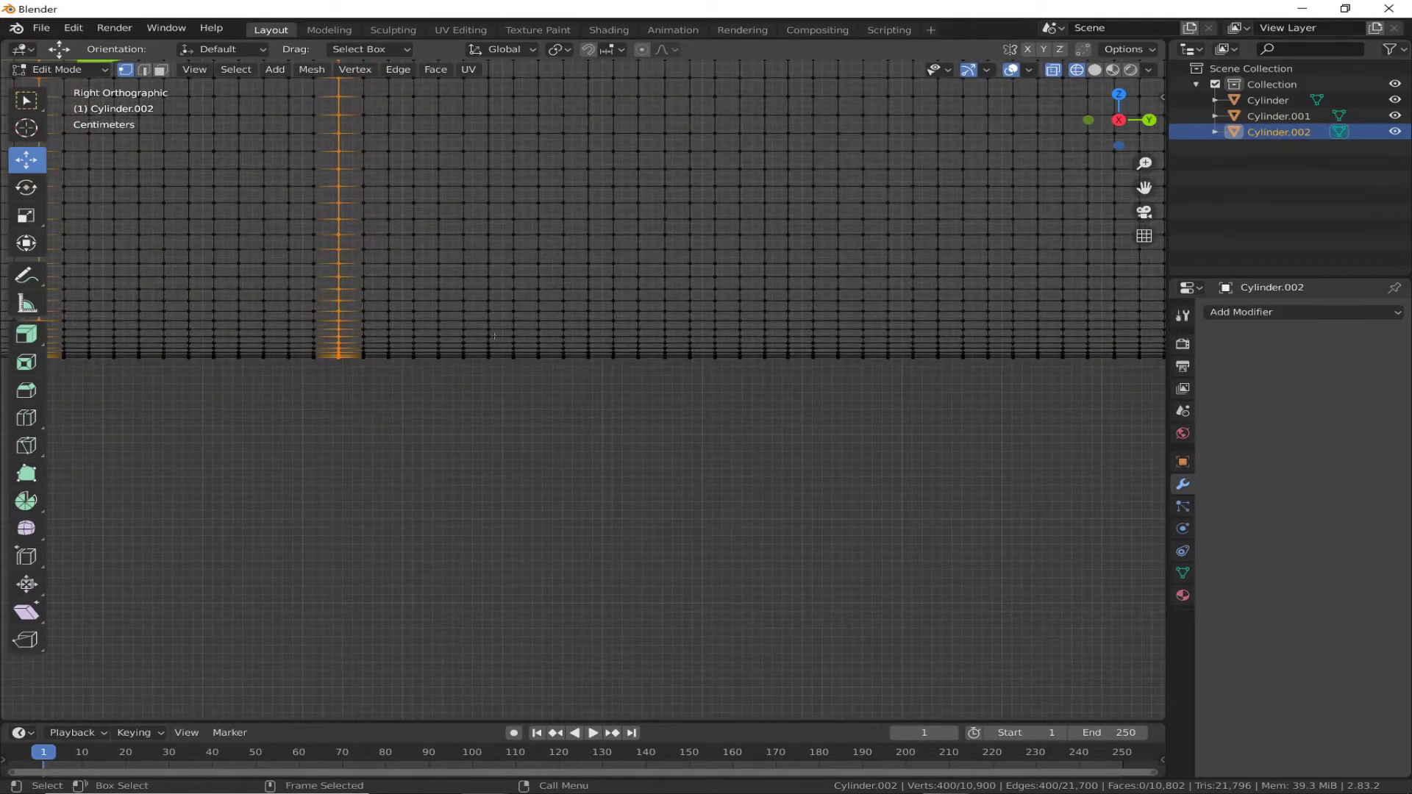
# Step: Pan along the tube adding the remaining edge loops until nine are selected
pyautogui.keyDown('shift'); pyautogui.moveTo(580, 478); pyautogui.dragTo(495, 696, button='middle'); pyautogui.keyUp('shift')
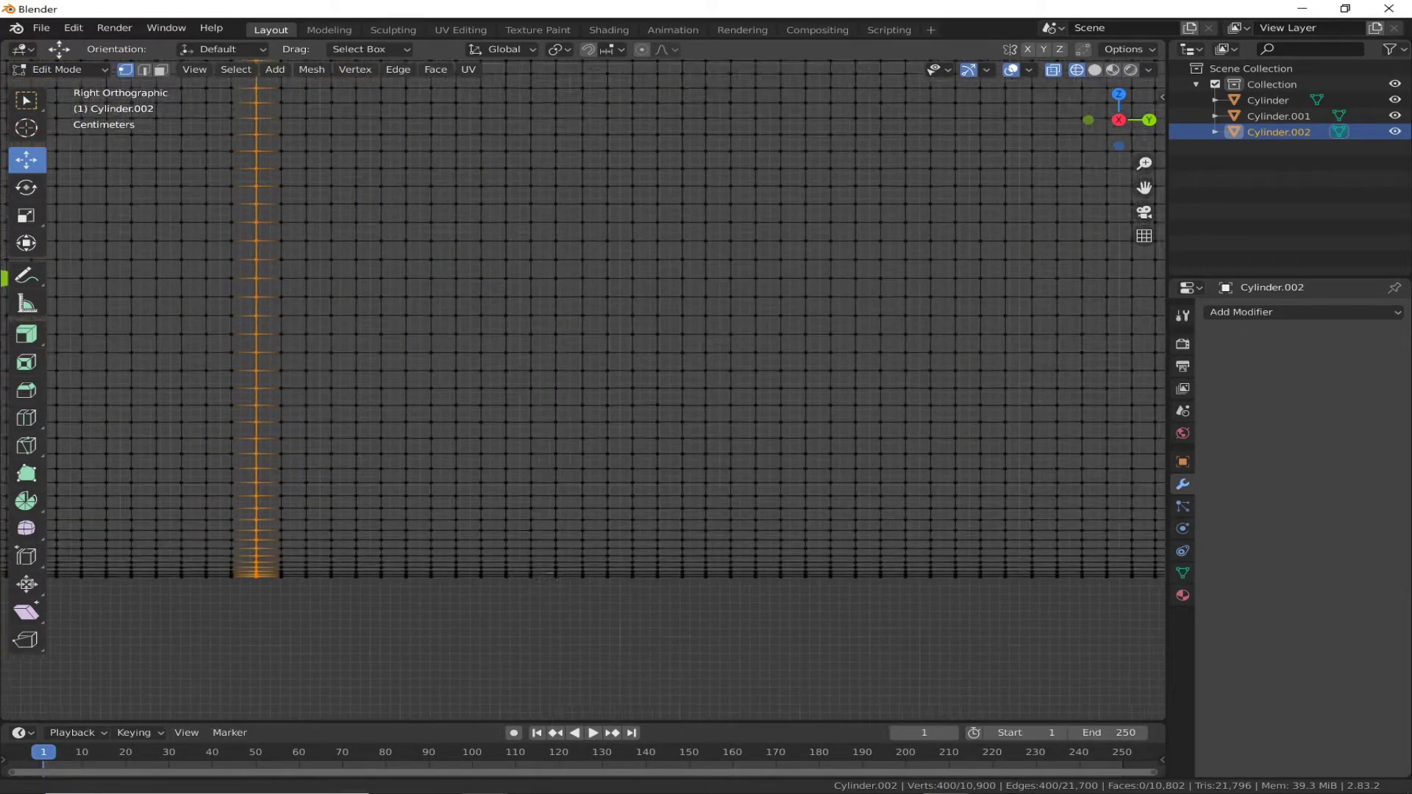
pyautogui.keyDown('shift'); pyautogui.moveTo(580, 699); pyautogui.dragTo(516, 75); pyautogui.keyUp('shift')
pyautogui.scroll(-1, 516, 75)
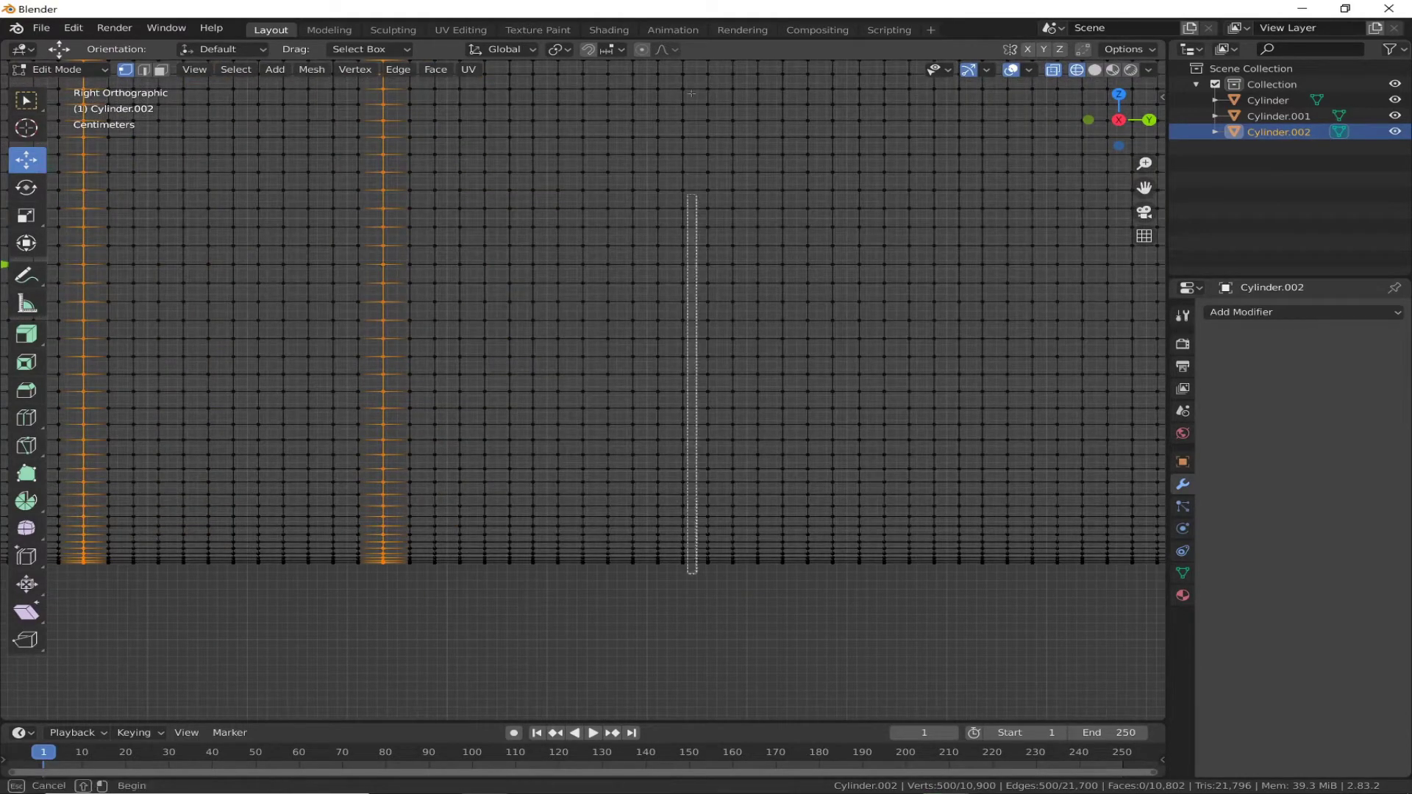
pyautogui.moveTo(691, 93); pyautogui.dragTo(692, 574)
pyautogui.keyDown('shift'); pyautogui.moveTo(644, 316); pyautogui.dragTo(616, 198); pyautogui.keyUp('shift')
pyautogui.scroll(-3, 285, 309)
pyautogui.scroll(3, 286, 309)
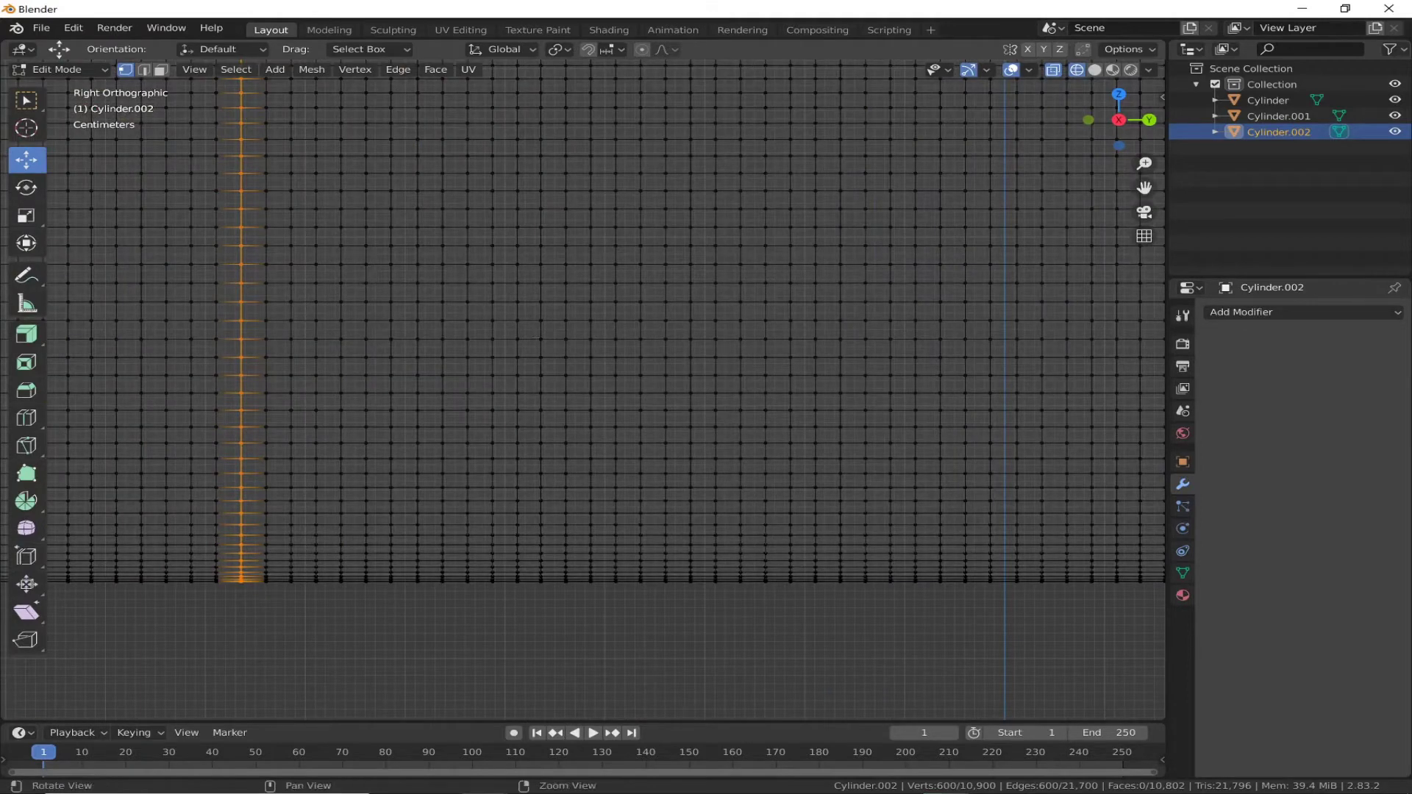
pyautogui.keyDown('shift'); pyautogui.moveTo(538, 338); pyautogui.dragTo(556, 448, button='middle'); pyautogui.keyUp('shift')
pyautogui.keyDown('shift'); pyautogui.moveTo(544, 504); pyautogui.dragTo(573, 698); pyautogui.keyUp('shift')
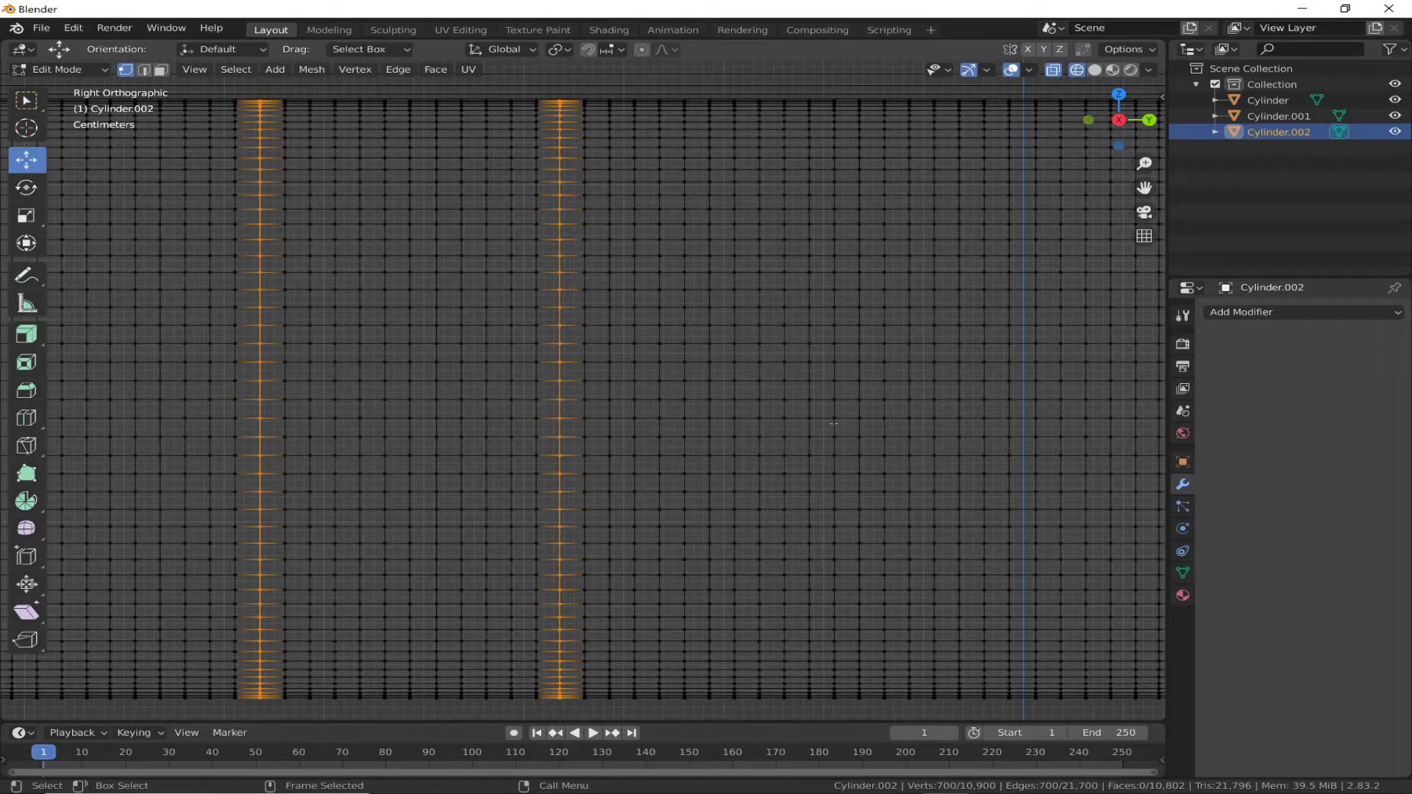
pyautogui.keyDown('shift'); pyautogui.moveTo(846, 708); pyautogui.dragTo(875, 84); pyautogui.keyUp('shift')
pyautogui.keyDown('shift'); pyautogui.moveTo(875, 368); pyautogui.dragTo(569, 251, button='middle'); pyautogui.keyUp('shift')
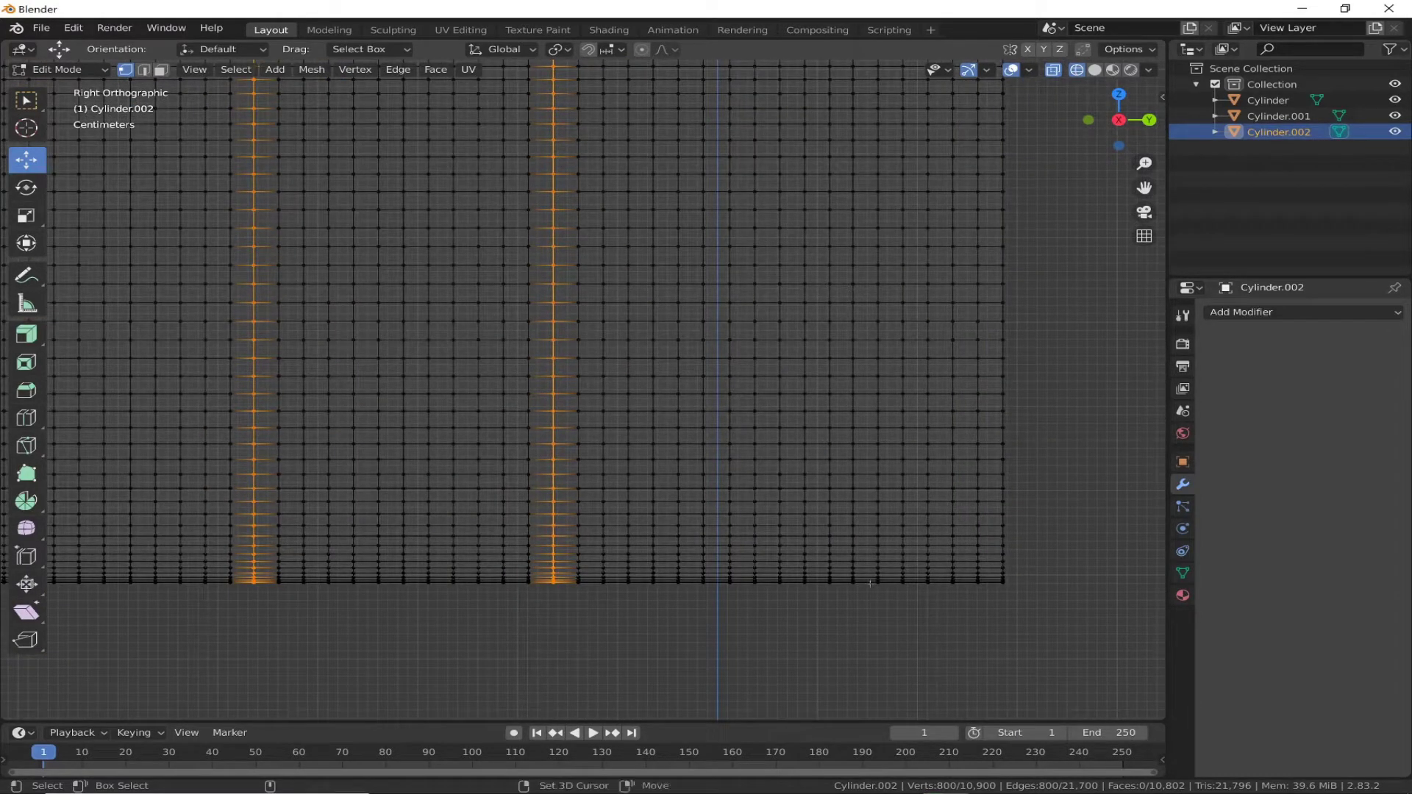
pyautogui.keyDown('shift'); pyautogui.moveTo(870, 583); pyautogui.dragTo(838, 56); pyautogui.keyUp('shift')
pyautogui.moveTo(839, 59); pyautogui.dragTo(662, 82, button='middle')
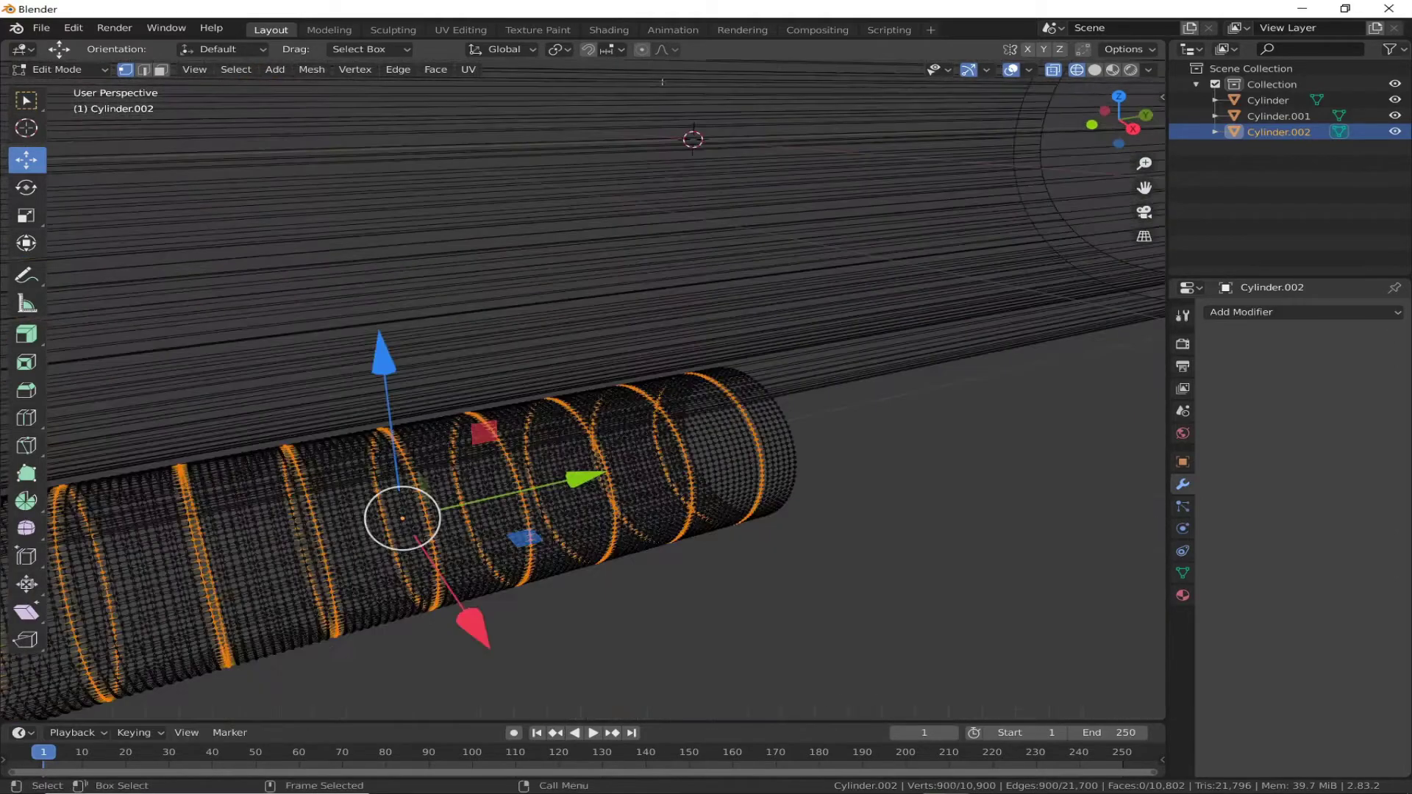
# Step: Turn on smooth proportional editing and scale the selected rings outward into bulges
pyautogui.click(666, 49)
pyautogui.click(603, 119)
pyautogui.moveTo(603, 119); pyautogui.dragTo(662, 294, button='middle')
pyautogui.scroll(3, 575, 294)
pyautogui.press('s')
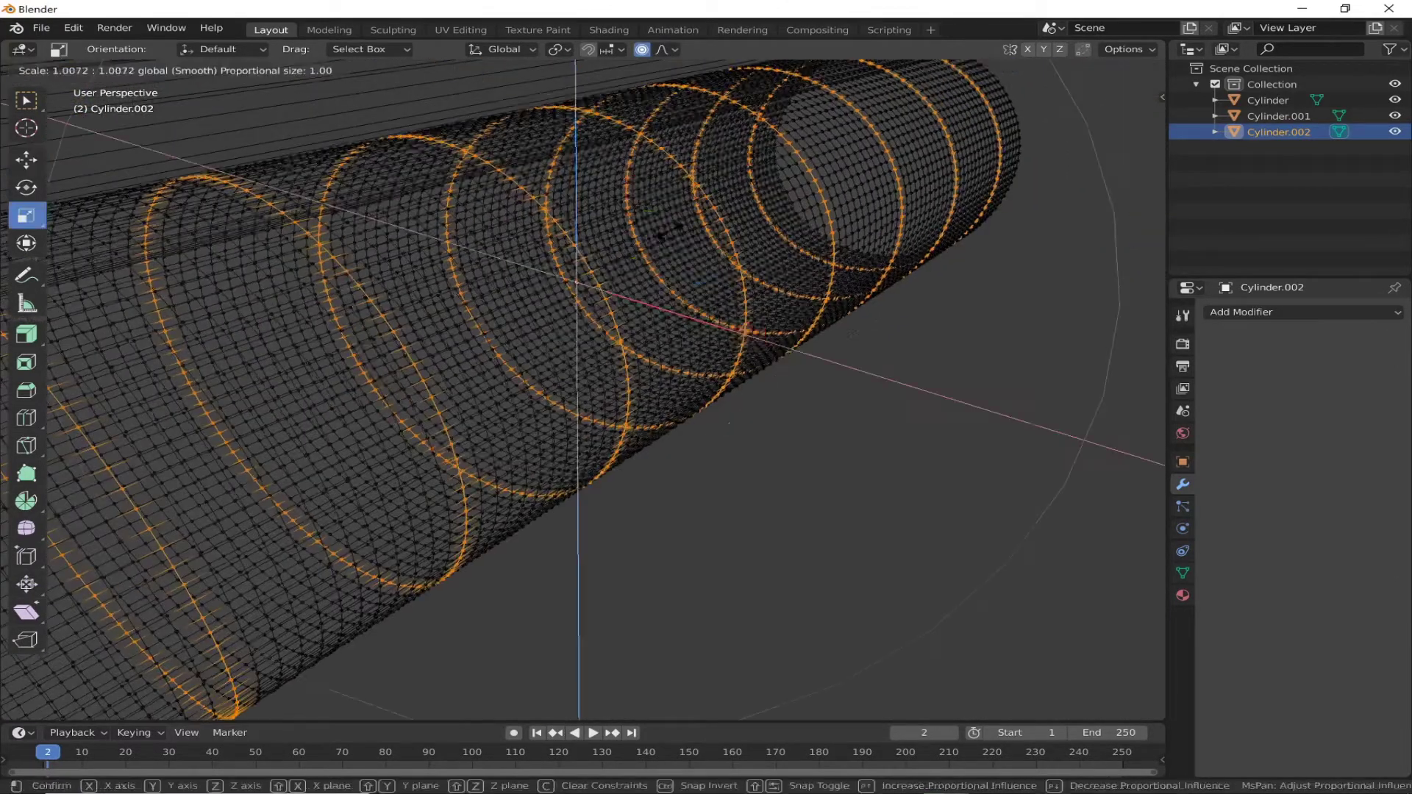
pyautogui.scroll(20, 576, 294)
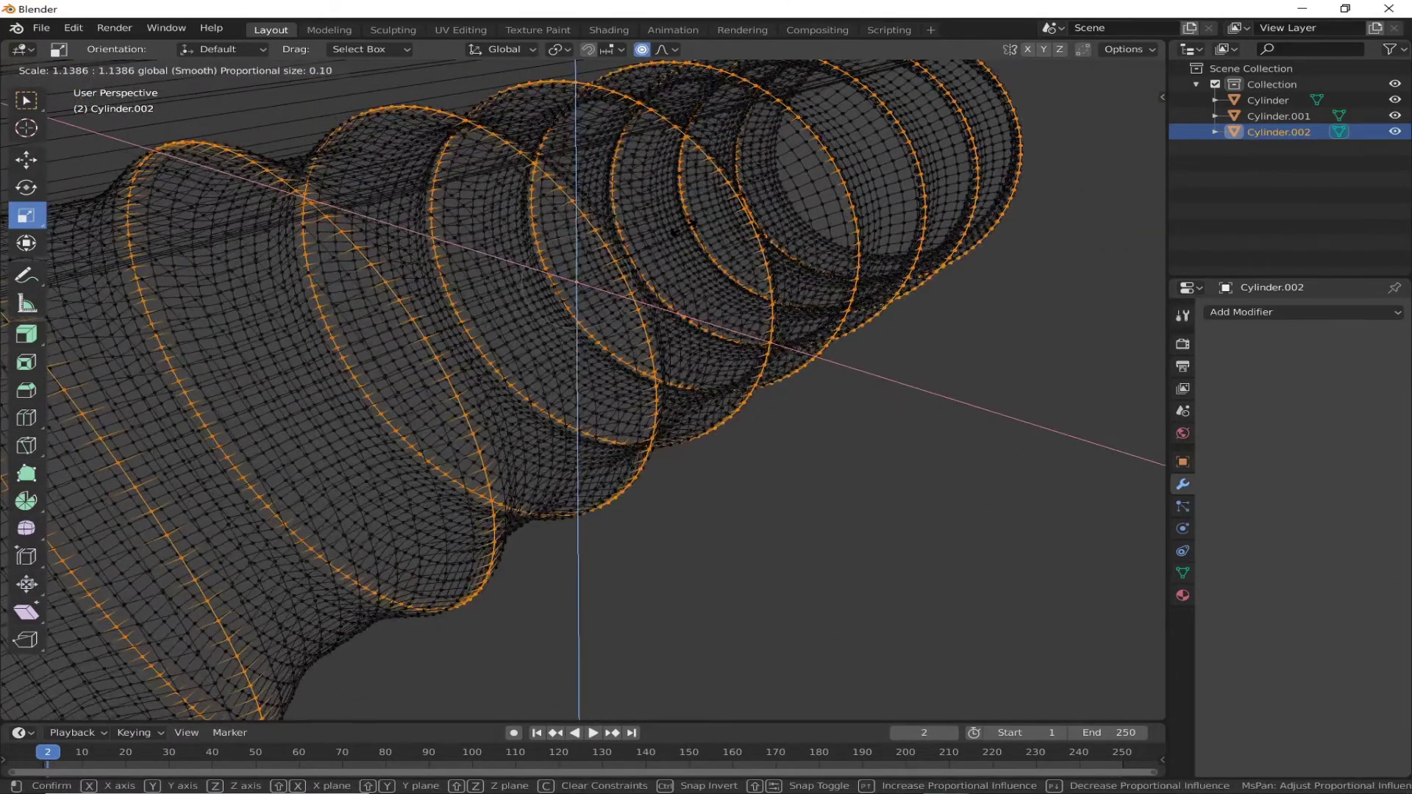
pyautogui.scroll(-3, 810, 553)
pyautogui.click(809, 553)
pyautogui.hotkey('alt', 'z')
pyautogui.scroll(-3, 810, 554)
pyautogui.press('c')
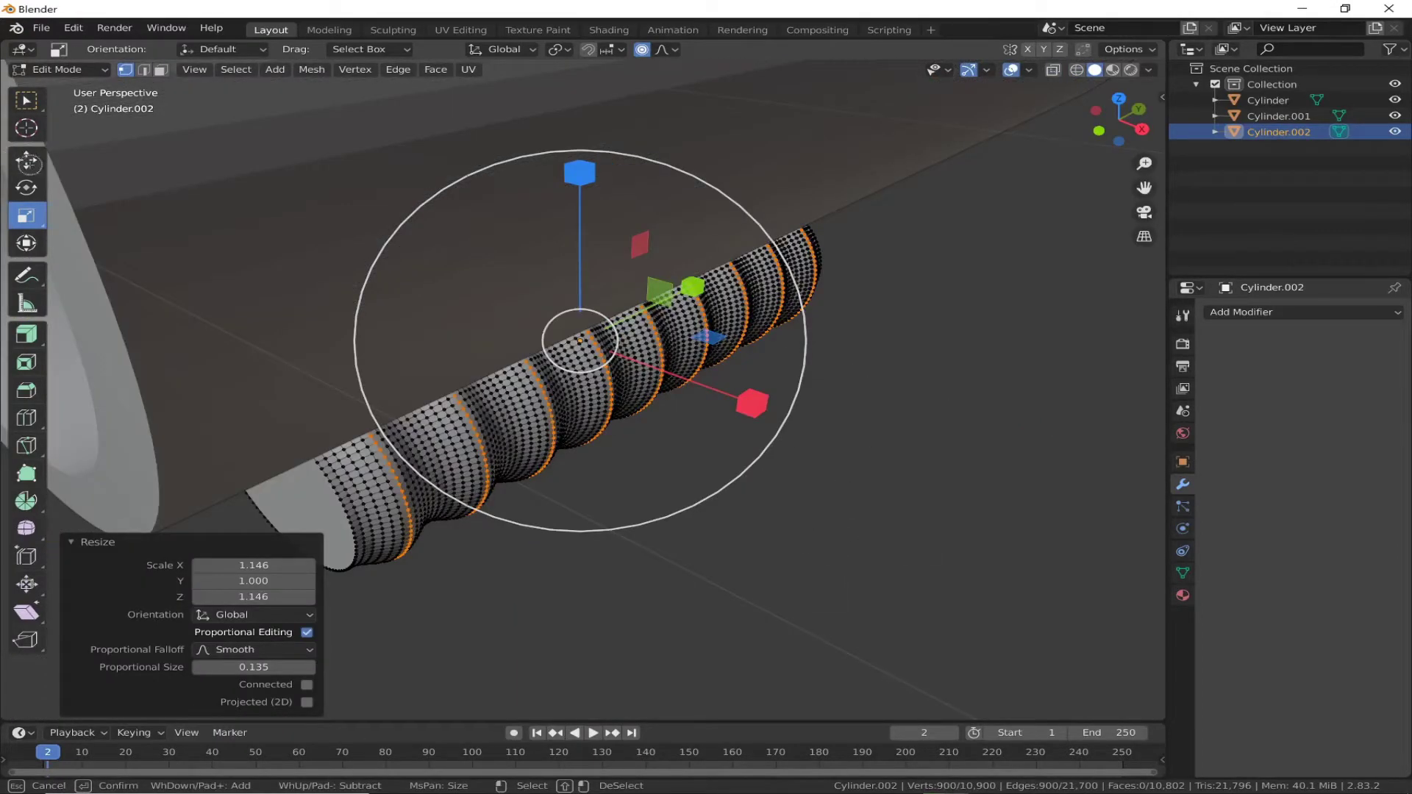
# Step: Enlarge the ridges with a Shift+Y scale, then exit Edit Mode and lower the hose 0.10119 m
pyautogui.moveTo(567, 331)
pyautogui.mouseDown(button='middle')
pyautogui.moveTo(542, 157)
pyautogui.moveTo(567, 243)
pyautogui.mouseUp(button='middle')
pyautogui.press('s')
pyautogui.hotkey('shift', 'y')
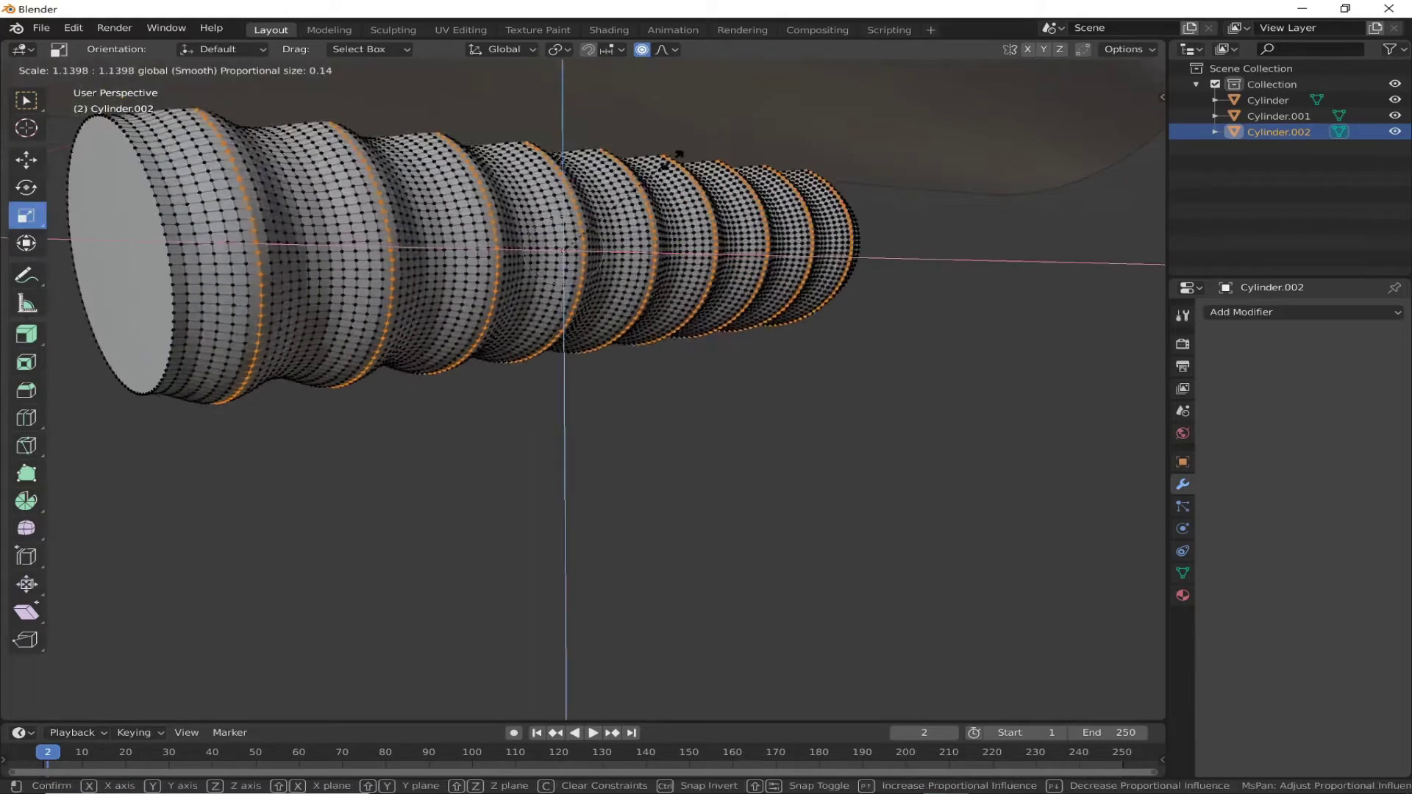
pyautogui.click(830, 419)
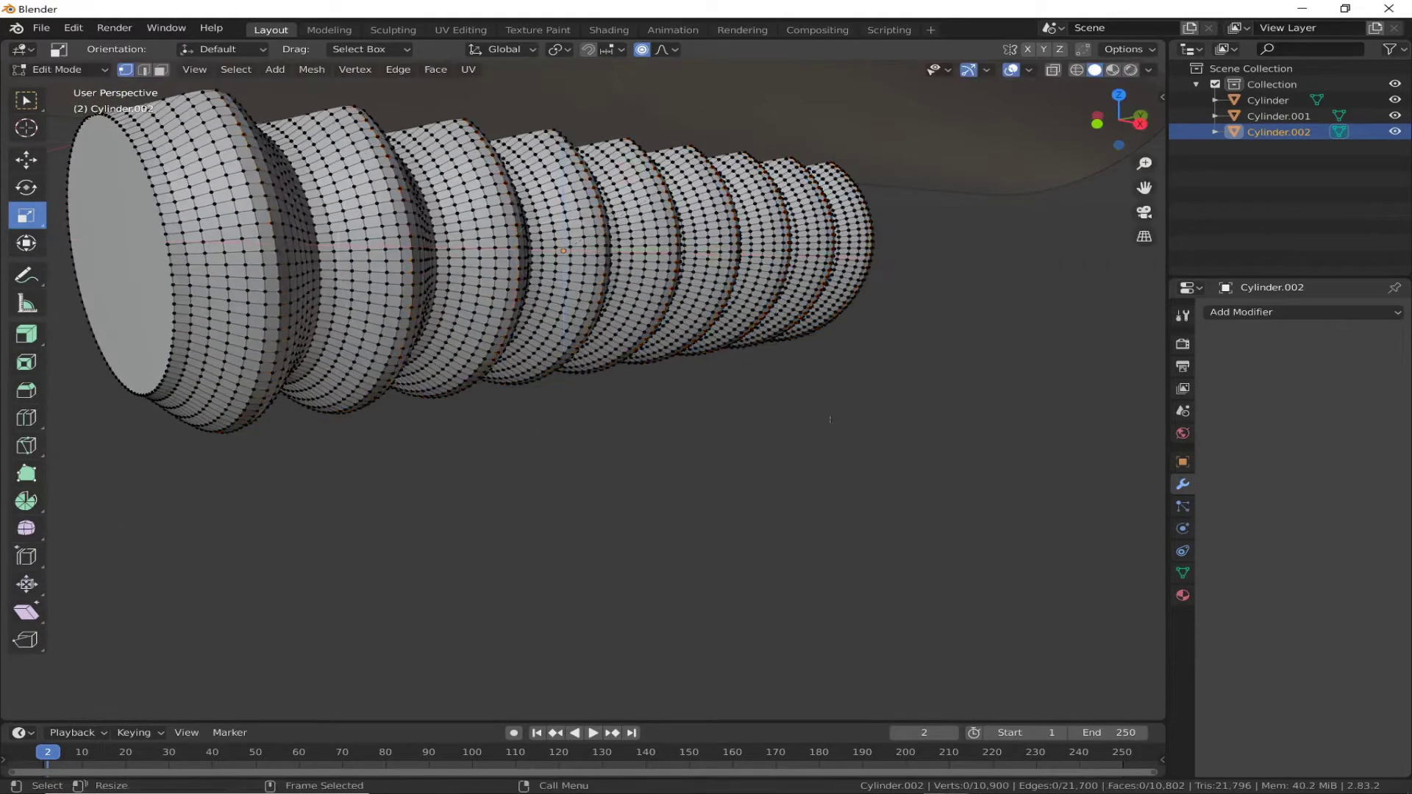
pyautogui.scroll(-4, 830, 419)
pyautogui.press('Tab')
pyautogui.moveTo(571, 136); pyautogui.dragTo(570, 150)
# Step: Settle the hose's position and add a new cylinder rotated 90° on X
pyautogui.click(1139, 122)
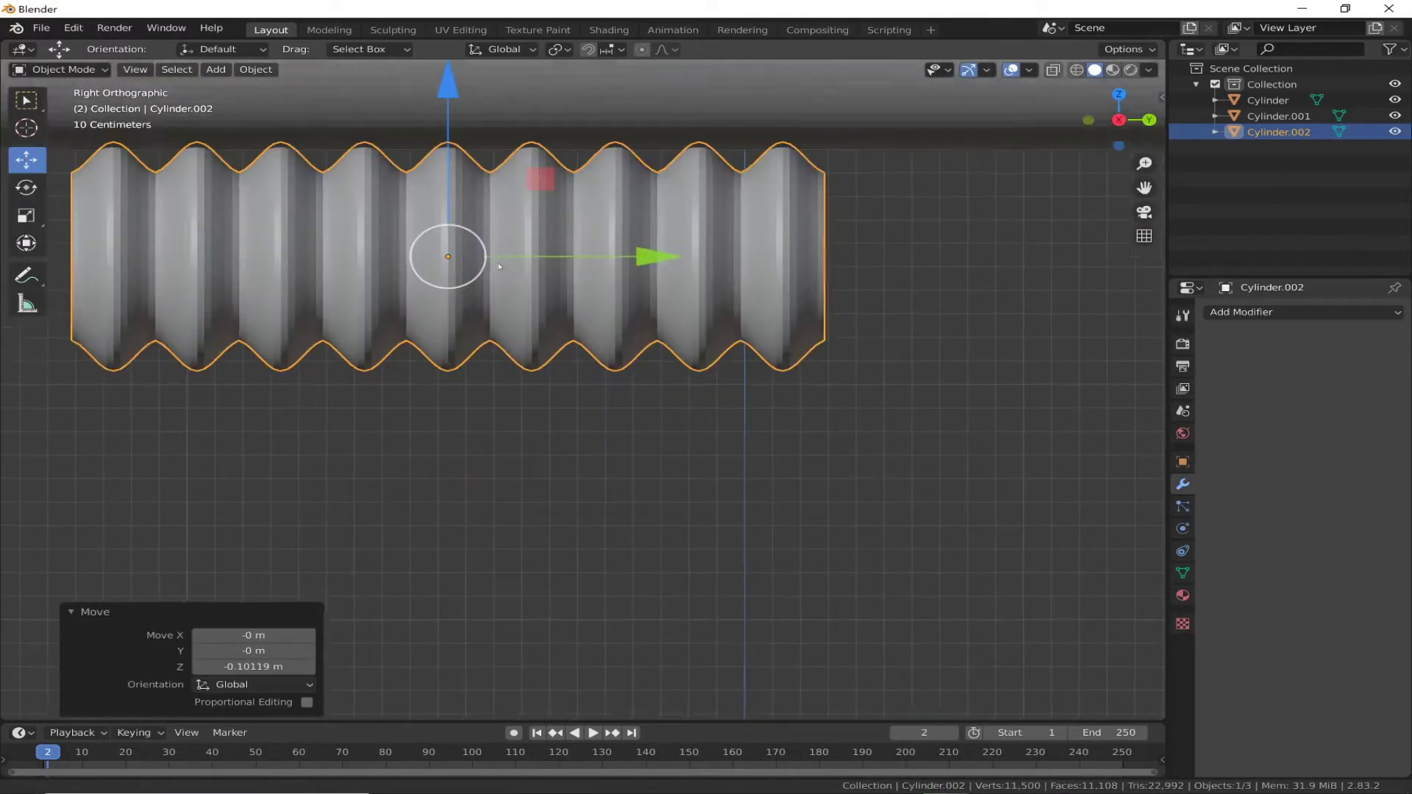
pyautogui.moveTo(486, 133); pyautogui.dragTo(496, 143)
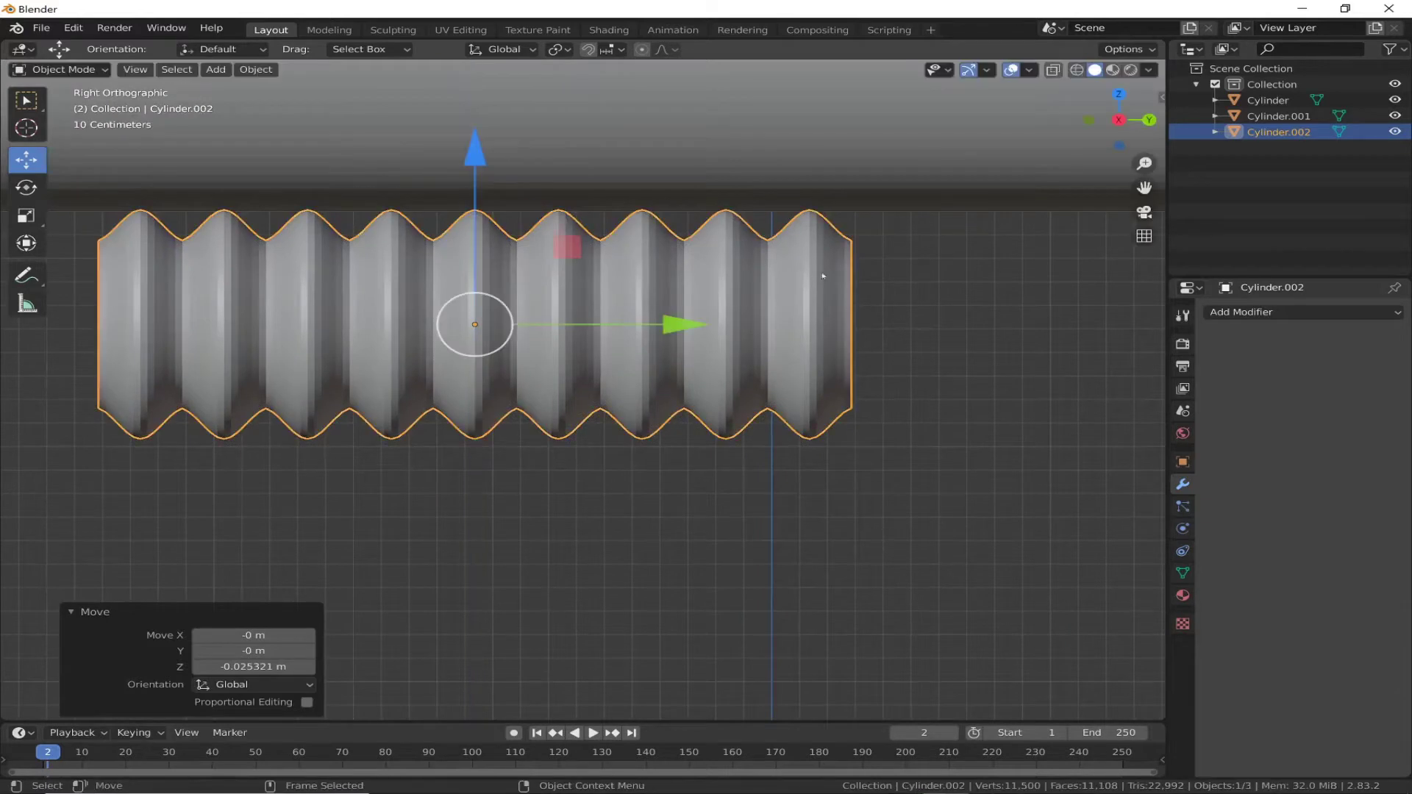
pyautogui.click(215, 69)
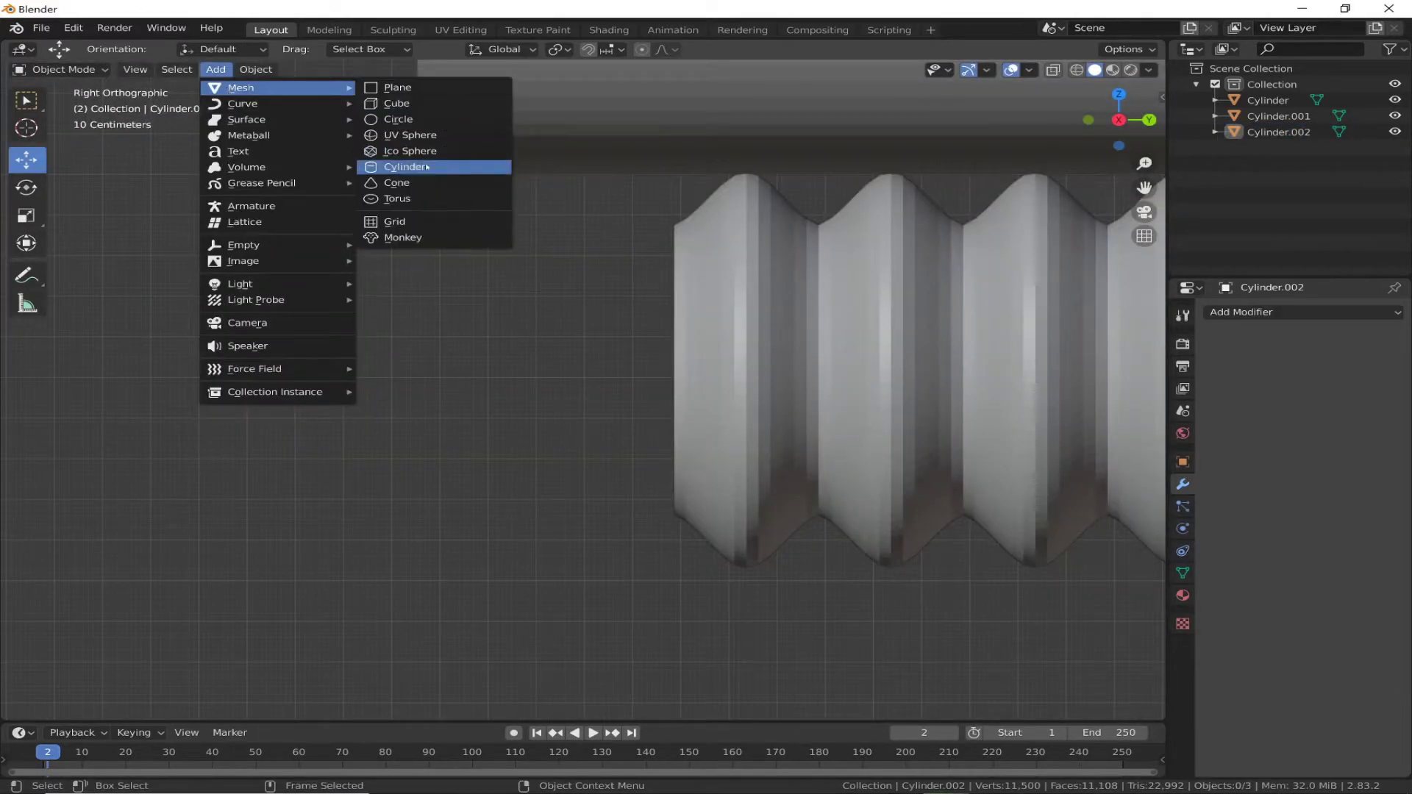
pyautogui.click(425, 161)
pyautogui.press('Return')
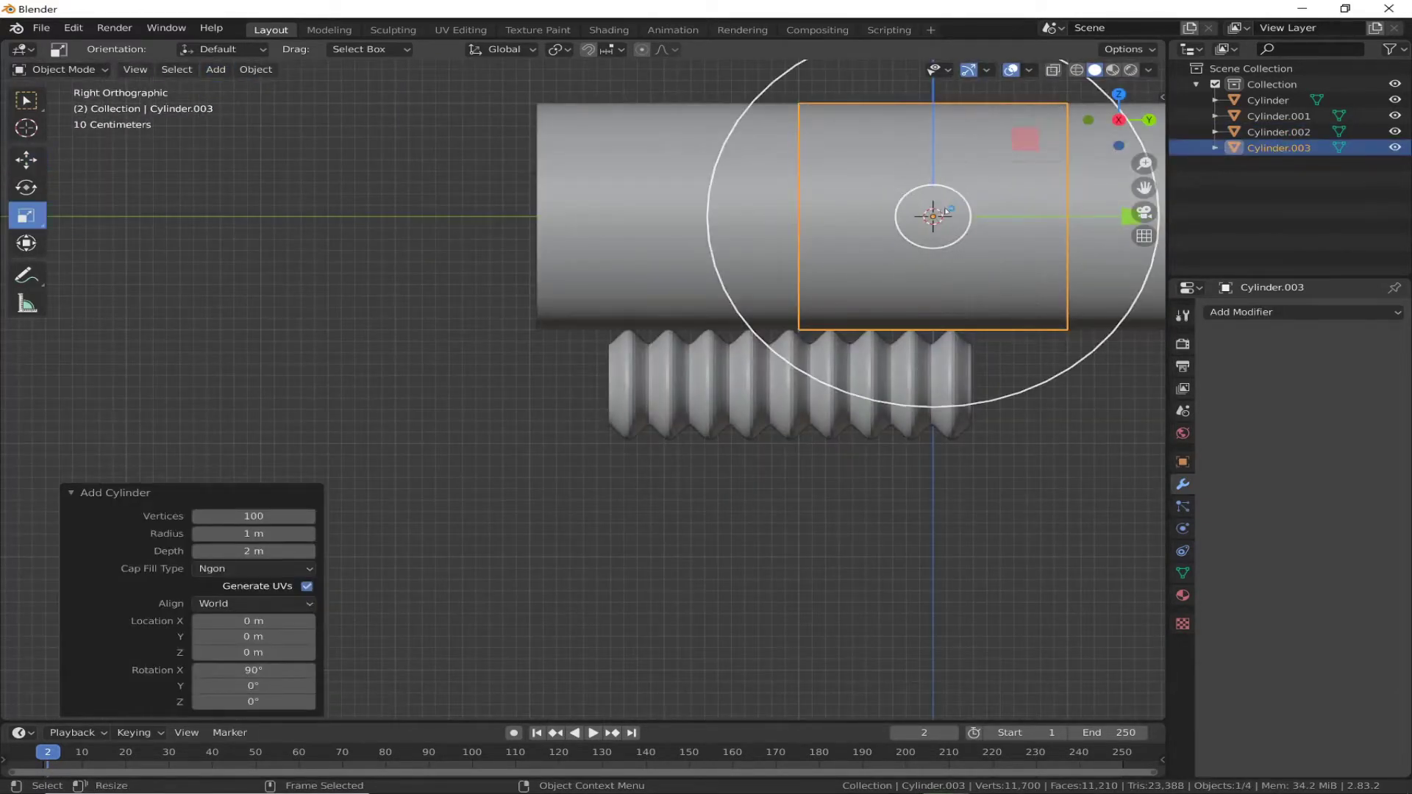
# Step: Shrink the new cylinder and move it beside the hose end, centred on its axis
pyautogui.press('g')
pyautogui.click(617, 350)
pyautogui.scroll(6, 617, 350)
pyautogui.press('s')
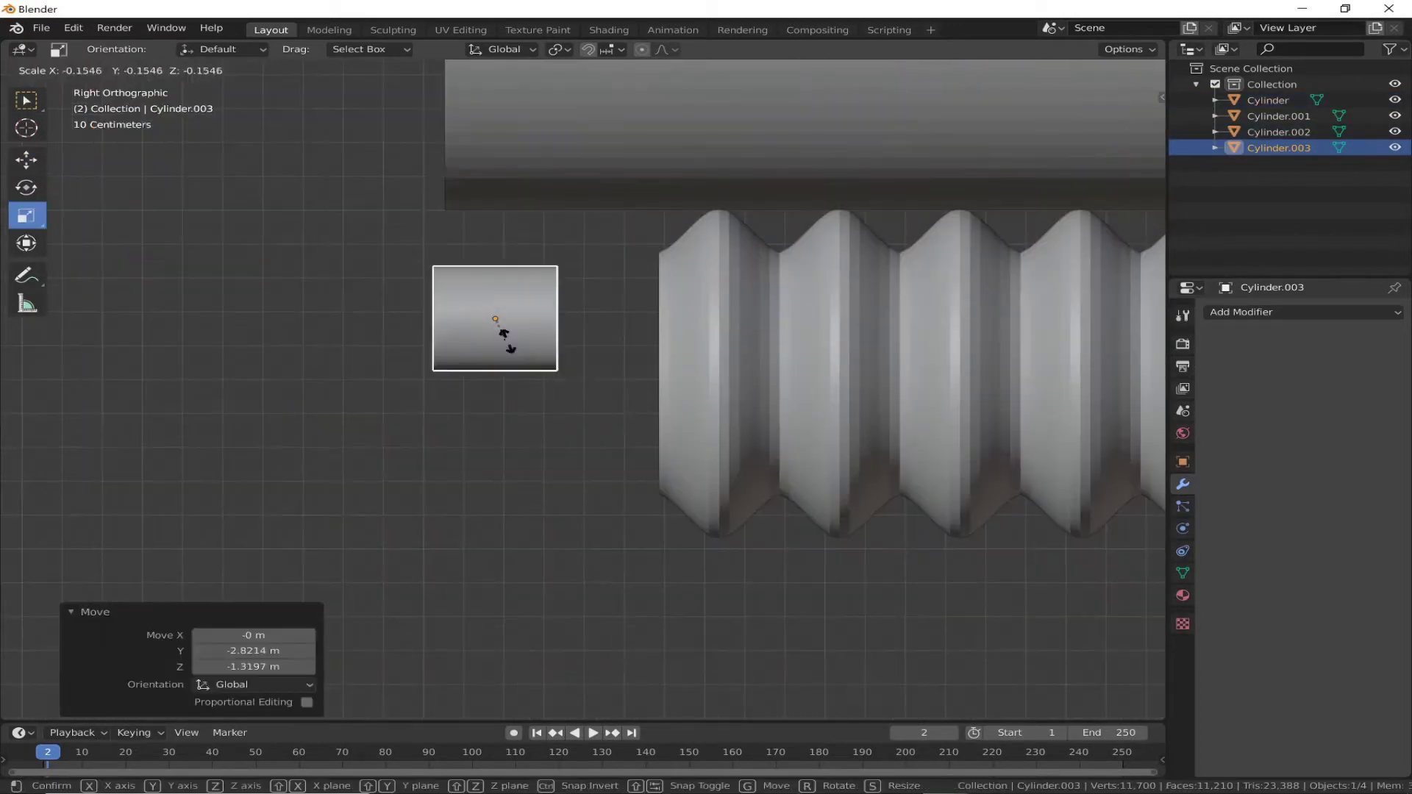
pyautogui.click(714, 318)
pyautogui.moveTo(714, 317); pyautogui.dragTo(800, 317)
pyautogui.moveTo(581, 147); pyautogui.dragTo(581, 193)
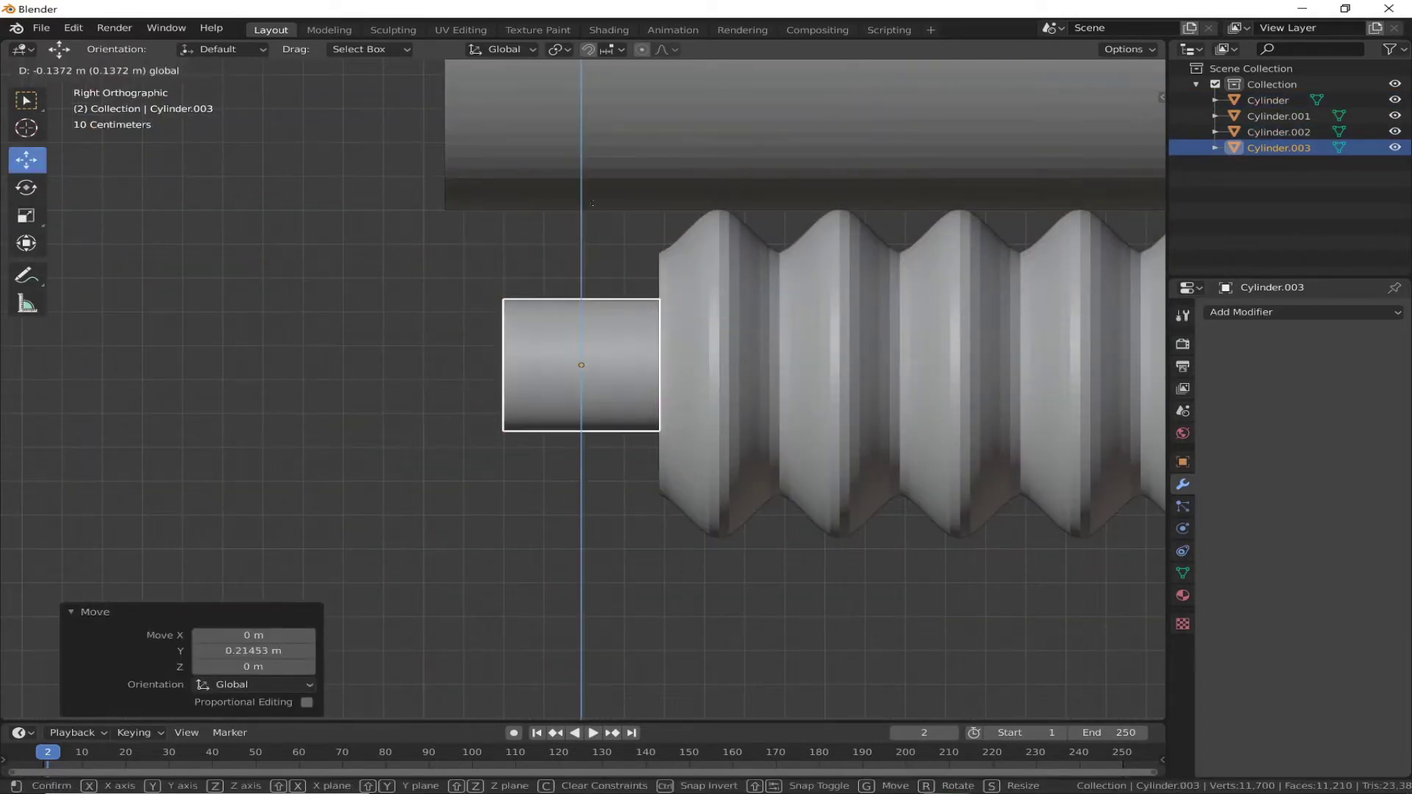
# Step: Shorten the cylinder along Y and butt it against the hose end
pyautogui.hotkey('shift', 'space')
pyautogui.press('s')
pyautogui.moveTo(786, 365); pyautogui.dragTo(709, 353)
pyautogui.press('g')
pyautogui.press('y')
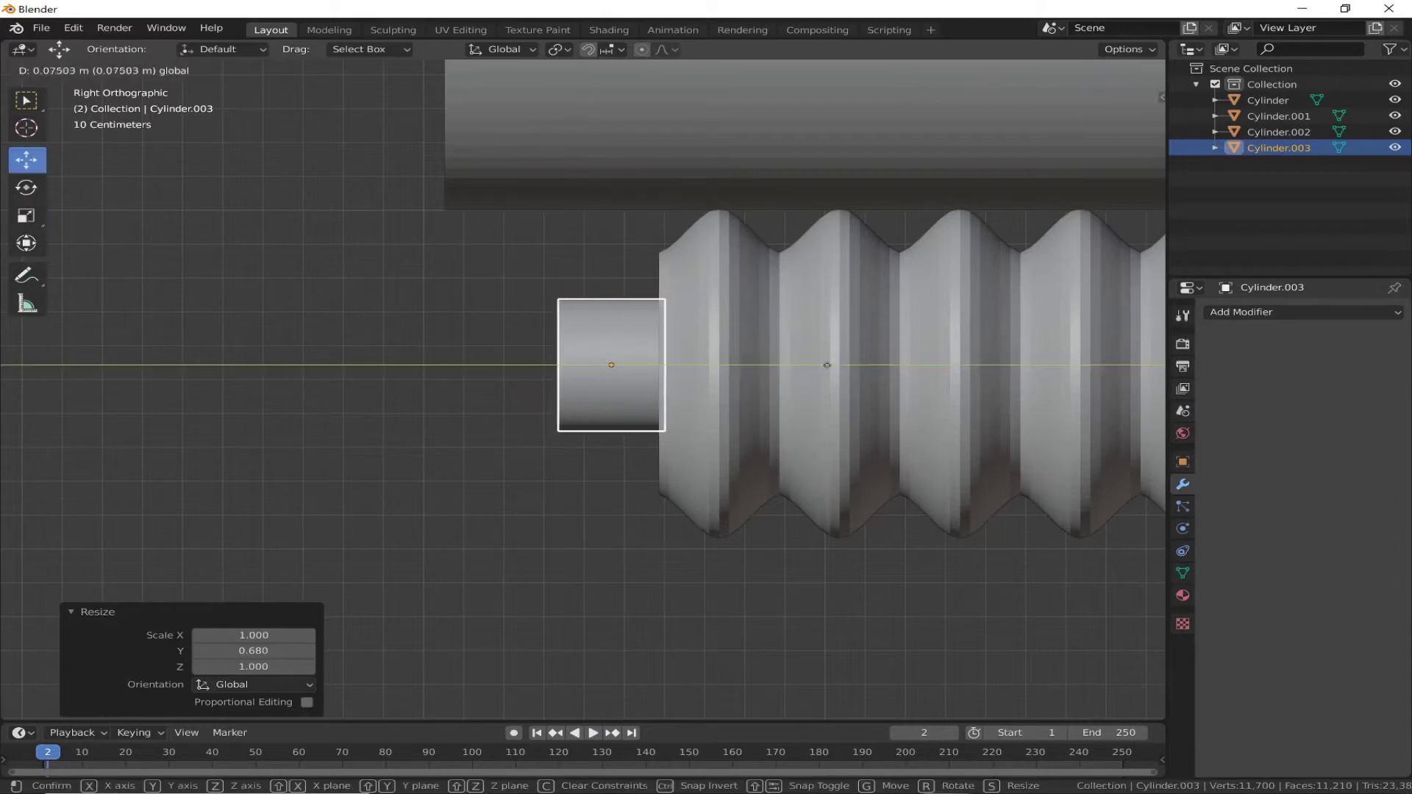
pyautogui.hotkey('shift', 'space')
pyautogui.press('g')
pyautogui.scroll(2, 532, 218)
# Step: Centre the connector vertically on the hose end using a front view and G Z
pyautogui.click(910, 365)
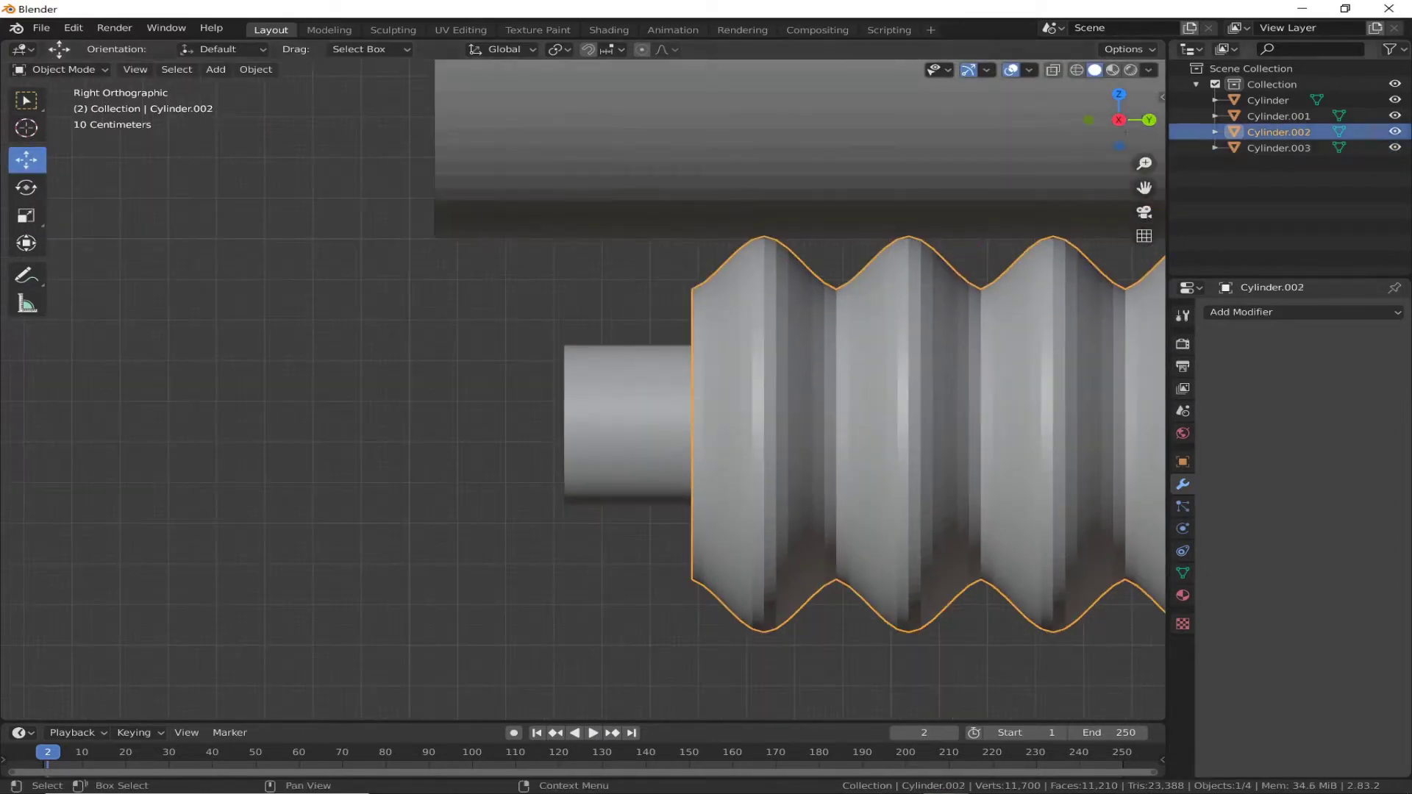
pyautogui.press('KP_1')
pyautogui.click(698, 460)
pyautogui.press('g')
pyautogui.press('z')
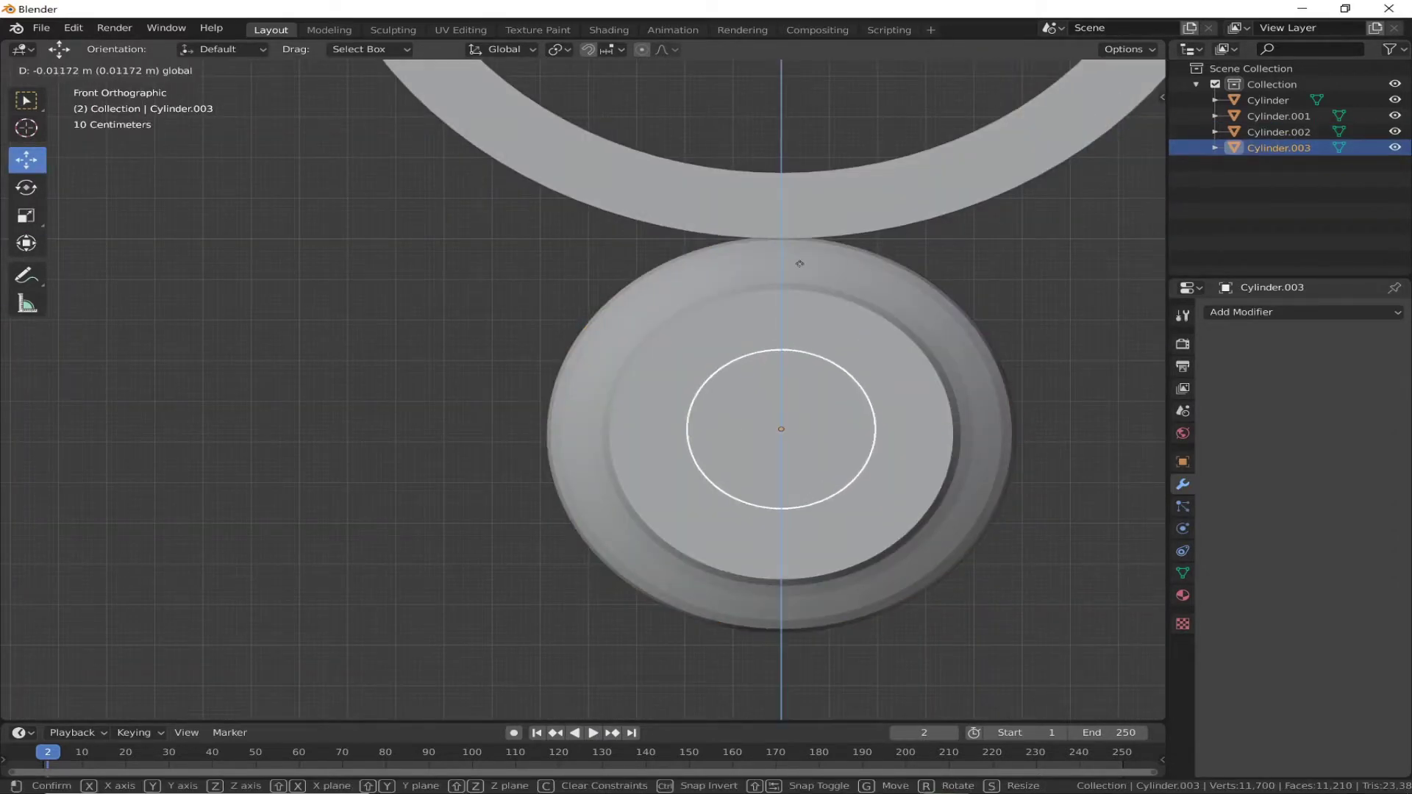
pyautogui.click(799, 263)
pyautogui.press('KP_3')
pyautogui.click(55, 69)
# Step: In Edit Mode wireframe, stretch the cylinder's top half upward with proportional falloff
pyautogui.click(44, 101)
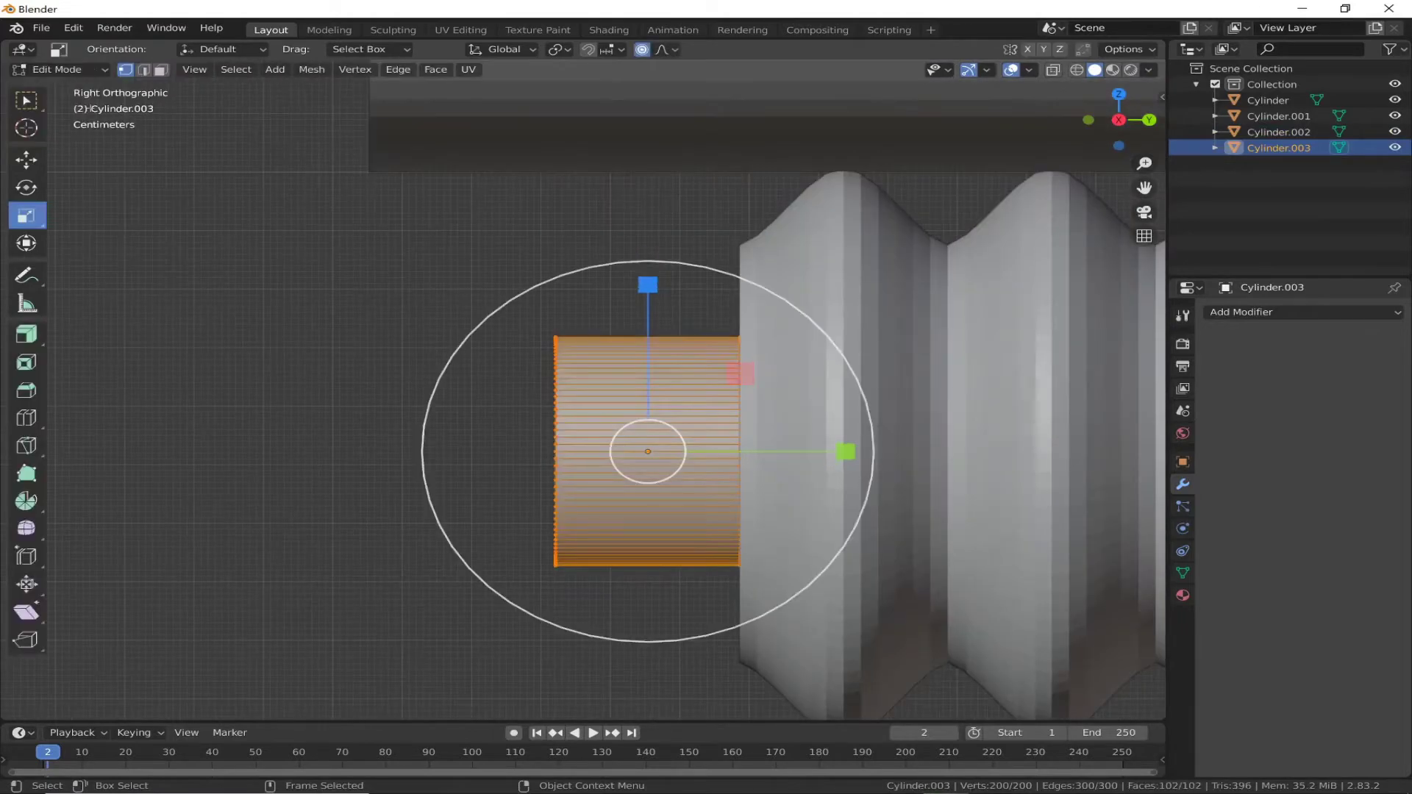
pyautogui.click(1076, 69)
pyautogui.moveTo(215, 190); pyautogui.dragTo(876, 414)
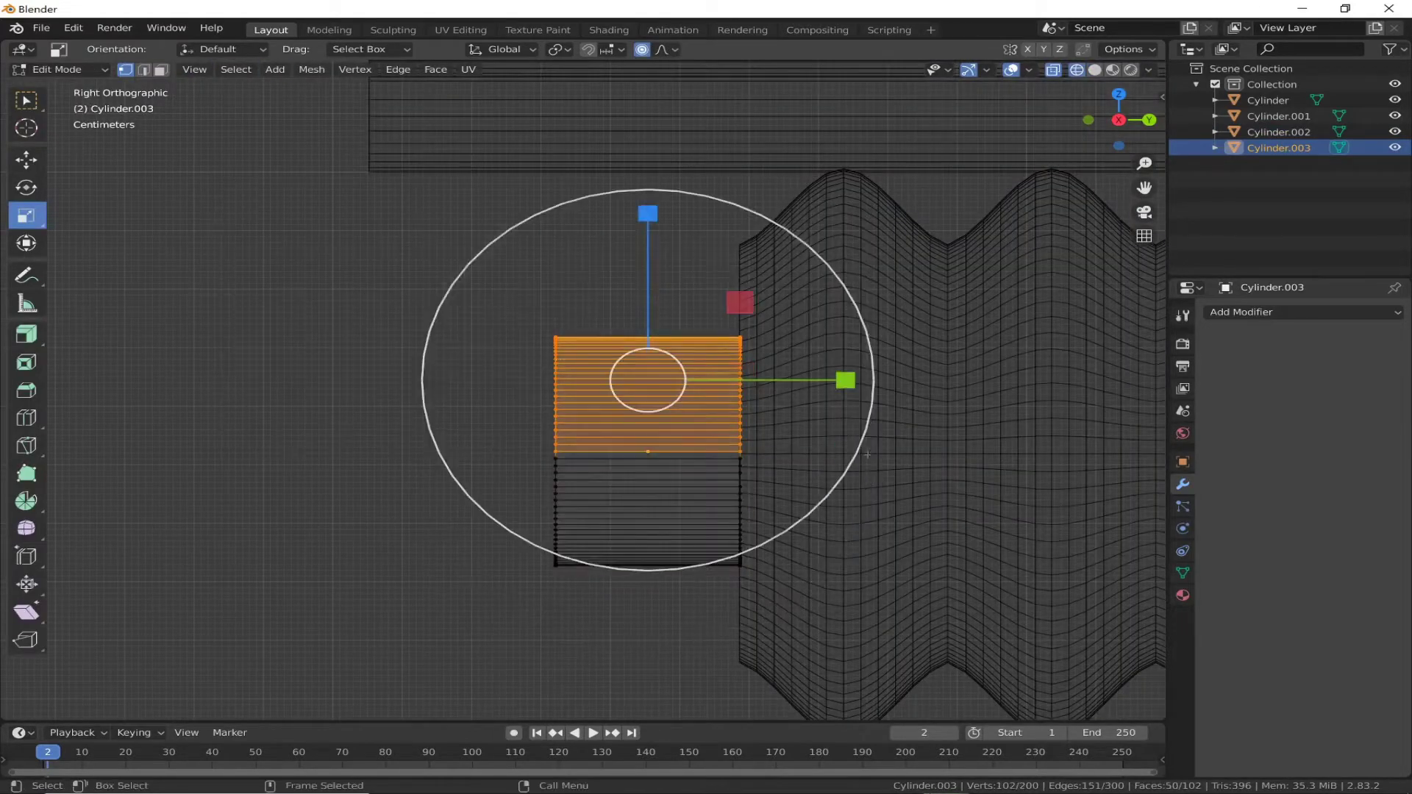
pyautogui.hotkey('shift', 'space')
pyautogui.press('g')
pyautogui.moveTo(647, 224); pyautogui.dragTo(643, 80)
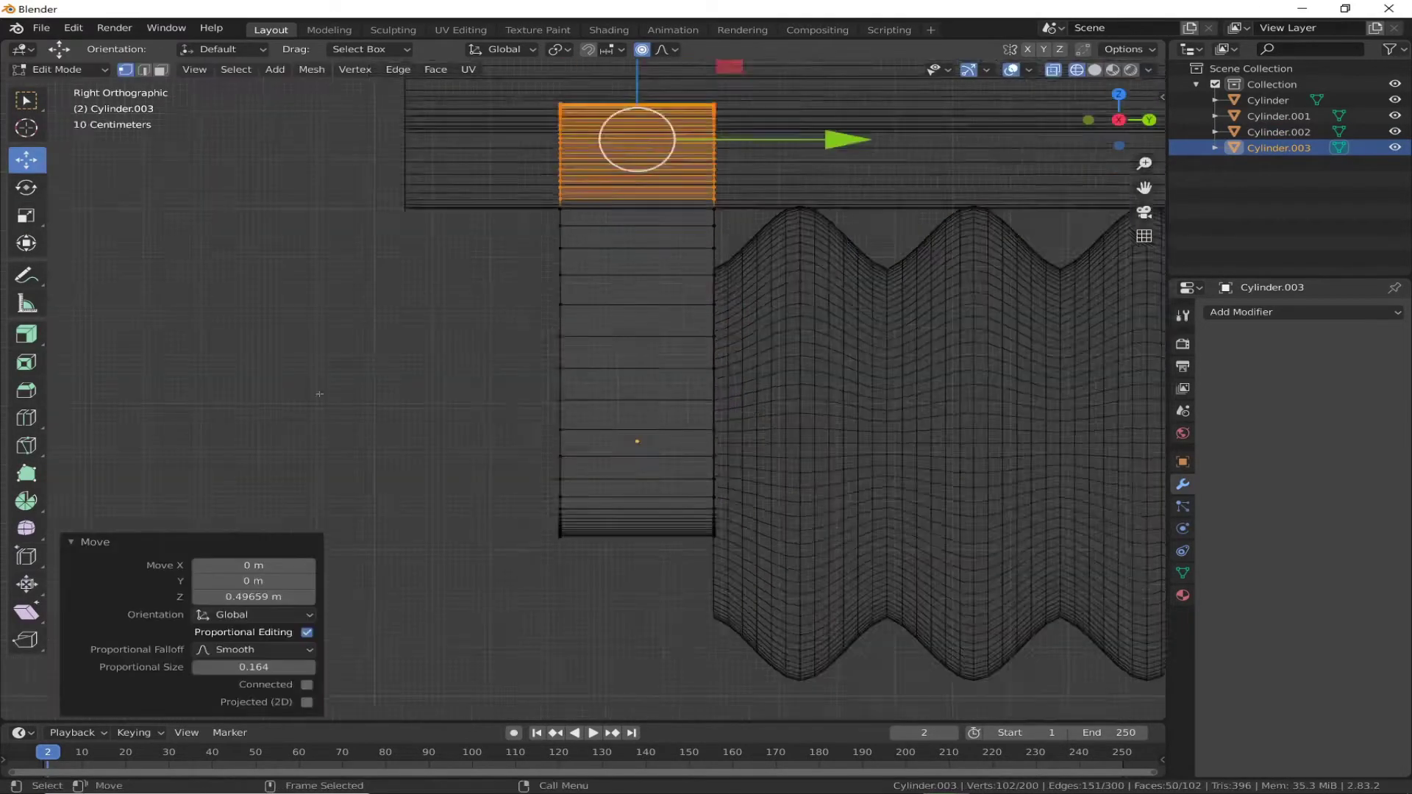
# Step: Widen the top along X so the rim flares to double width
pyautogui.moveTo(647, 111); pyautogui.dragTo(1024, 163, button='middle')
pyautogui.hotkey('shift', 'space')
pyautogui.press('s')
pyautogui.moveTo(1023, 163)
pyautogui.mouseDown()
pyautogui.moveTo(1044, 166)
pyautogui.moveTo(98, 222)
pyautogui.mouseUp()
pyautogui.hotkey('ctrl', 'z')
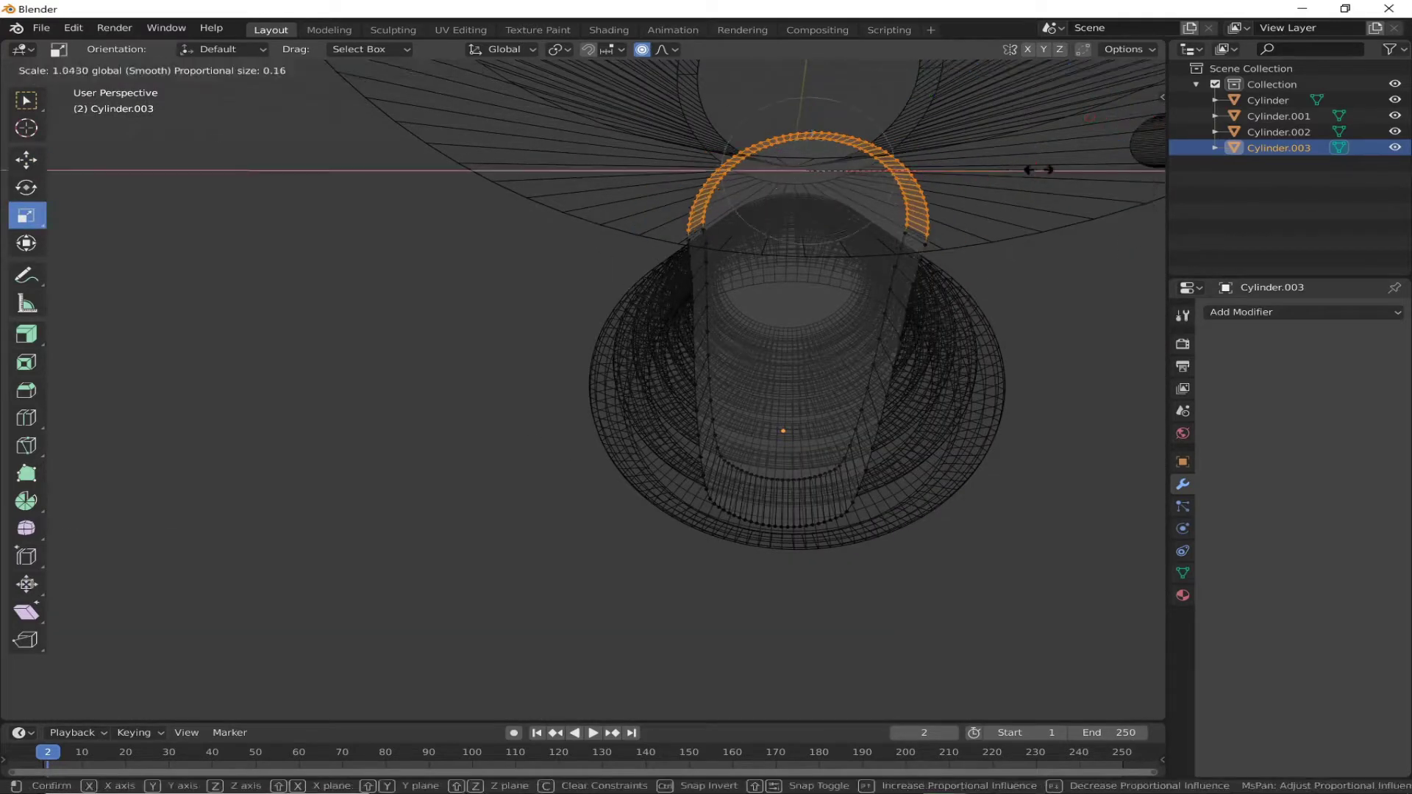
pyautogui.scroll(5, 98, 222)
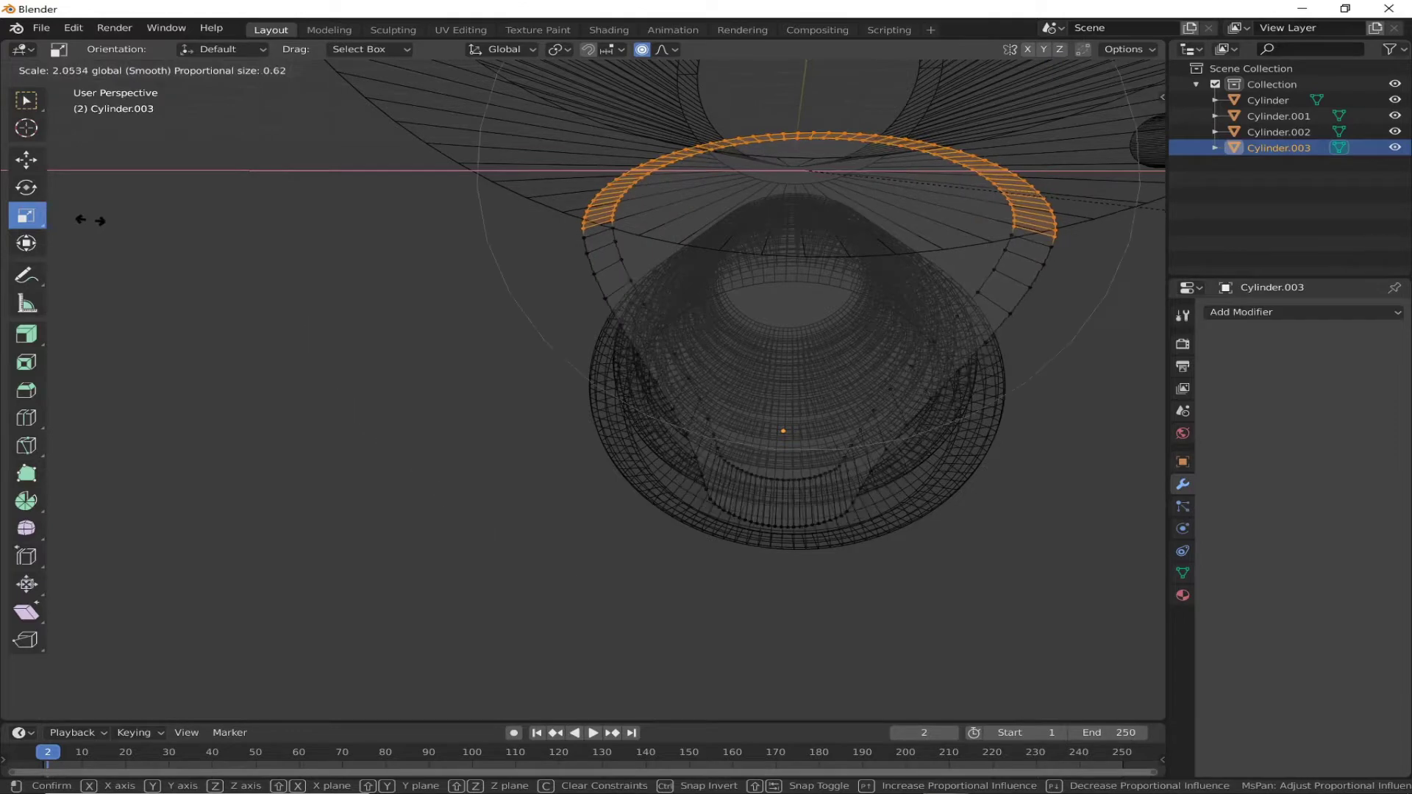
pyautogui.scroll(5, 91, 217)
pyautogui.moveTo(98, 222); pyautogui.dragTo(92, 214)
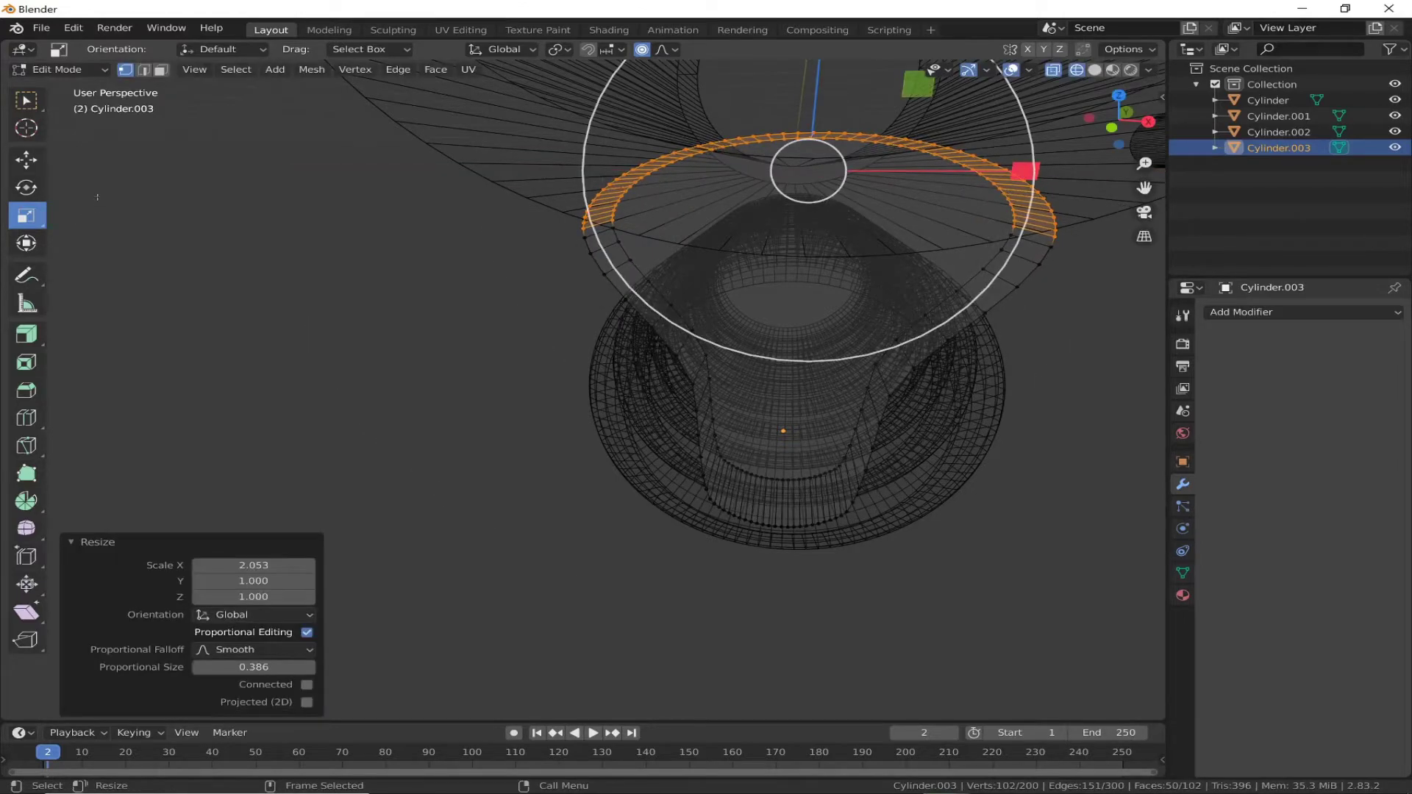
# Step: Select the top ring of vertices and raise it upward
pyautogui.click(475, 333)
pyautogui.keyDown('alt'); pyautogui.click(588, 234); pyautogui.keyUp('alt')
pyautogui.click(26, 159)
pyautogui.moveTo(806, 81); pyautogui.dragTo(807, 70)
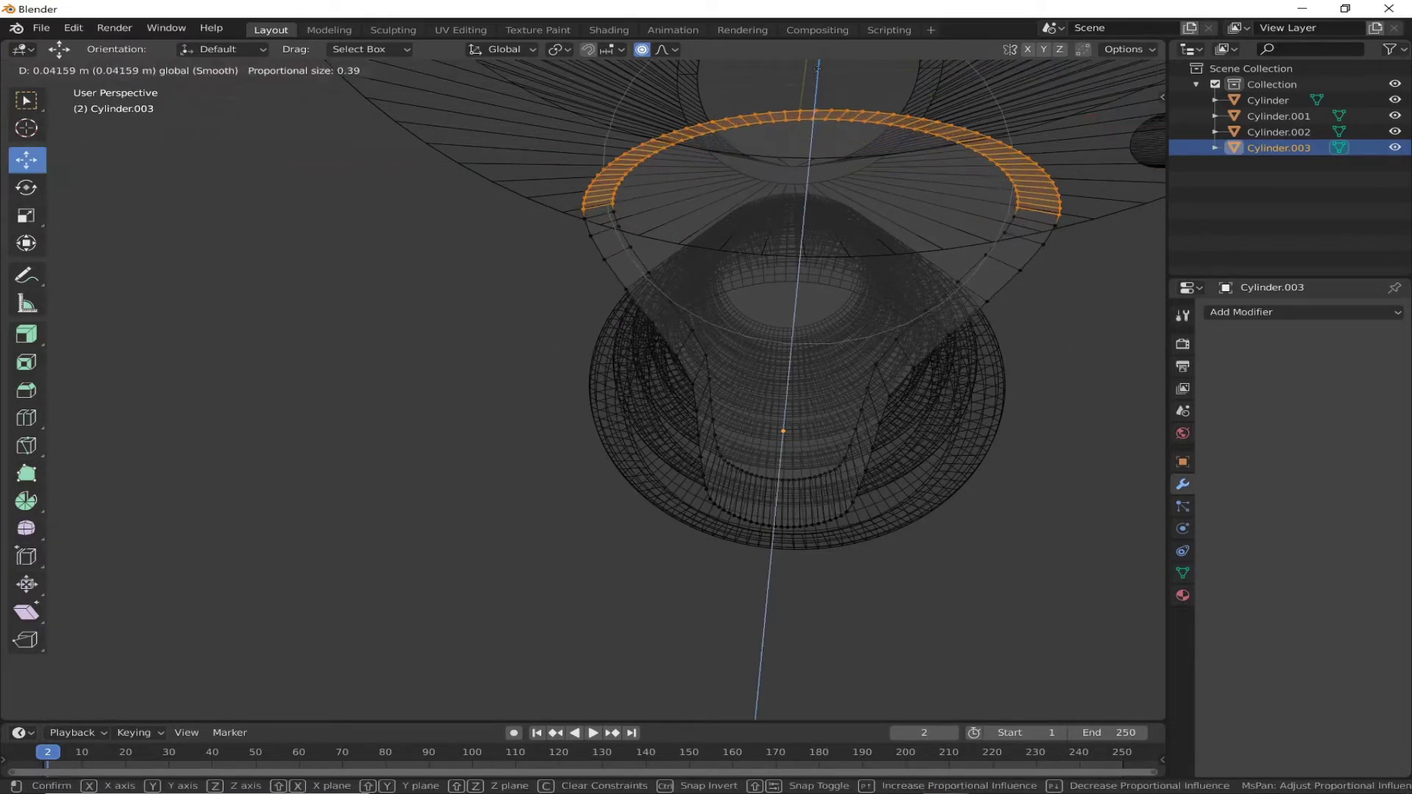
# Step: Try sliding the outermost top ring sideways, cancel it, and return to perspective view
pyautogui.moveTo(441, 368); pyautogui.dragTo(558, 374, button='middle')
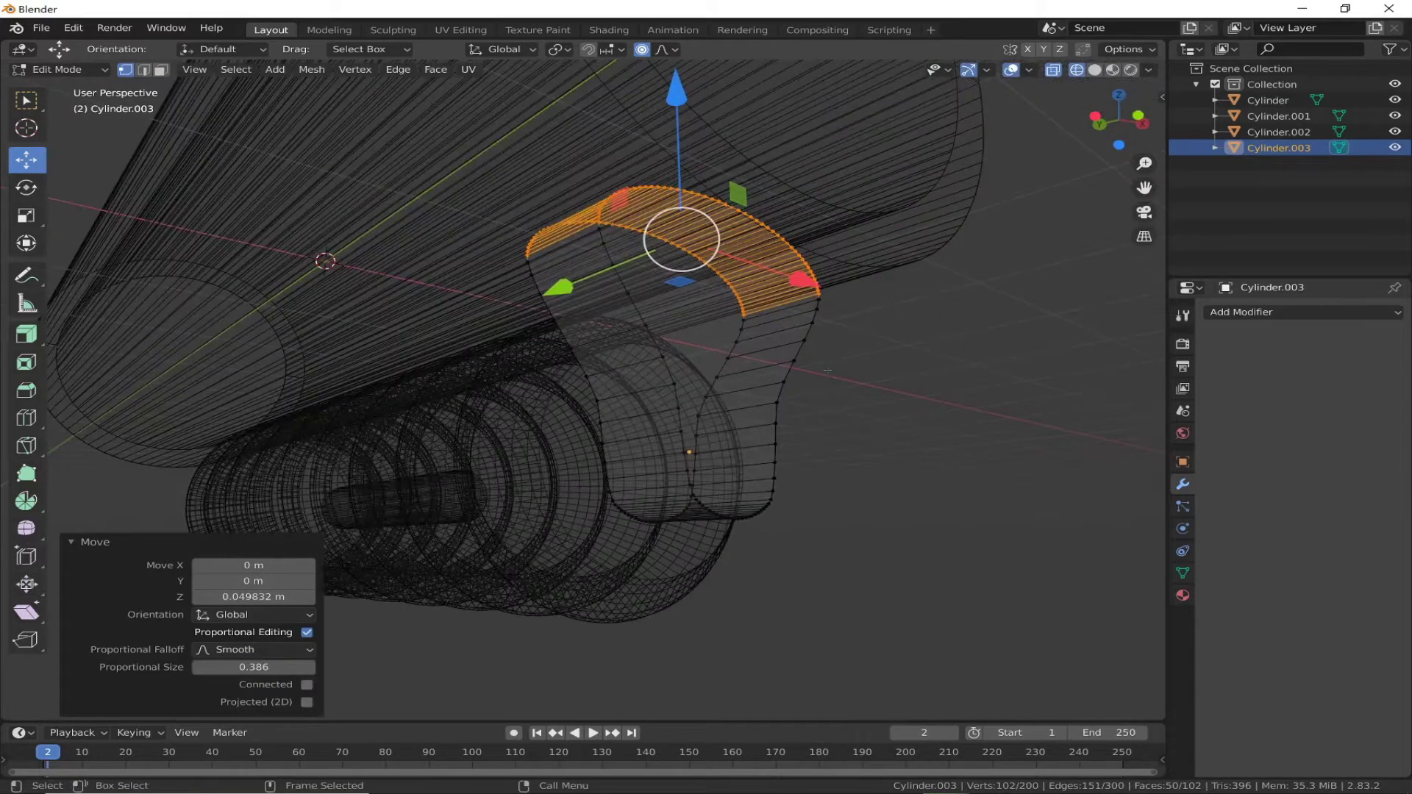
pyautogui.moveTo(827, 370); pyautogui.dragTo(486, 243, button='middle')
pyautogui.keyDown('alt'); pyautogui.click(464, 220); pyautogui.keyUp('alt')
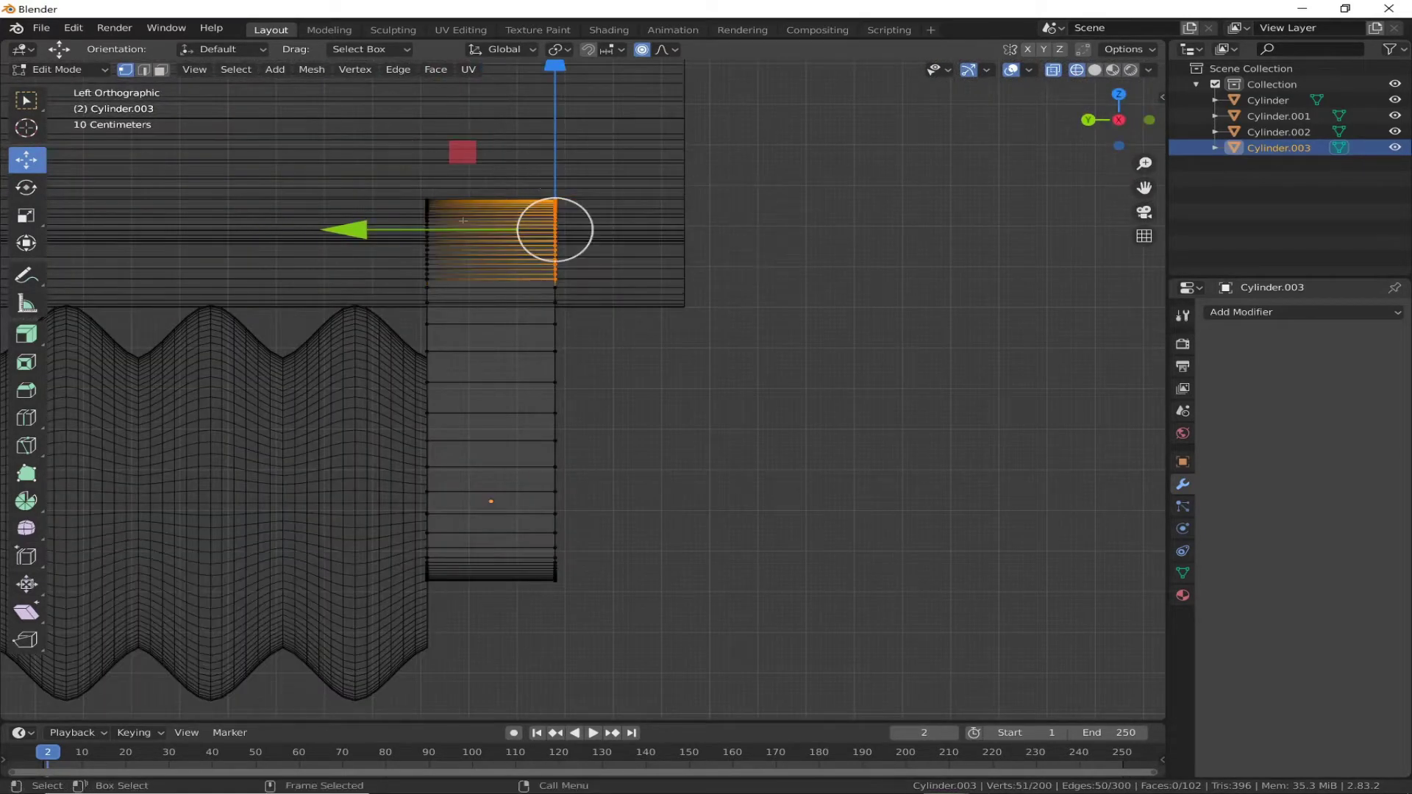
pyautogui.moveTo(463, 229); pyautogui.dragTo(515, 228)
pyautogui.hotkey('ctrl', 'z')
pyautogui.moveTo(360, 230); pyautogui.dragTo(461, 222)
pyautogui.scroll(1, 427, 223)
pyautogui.press('Escape')
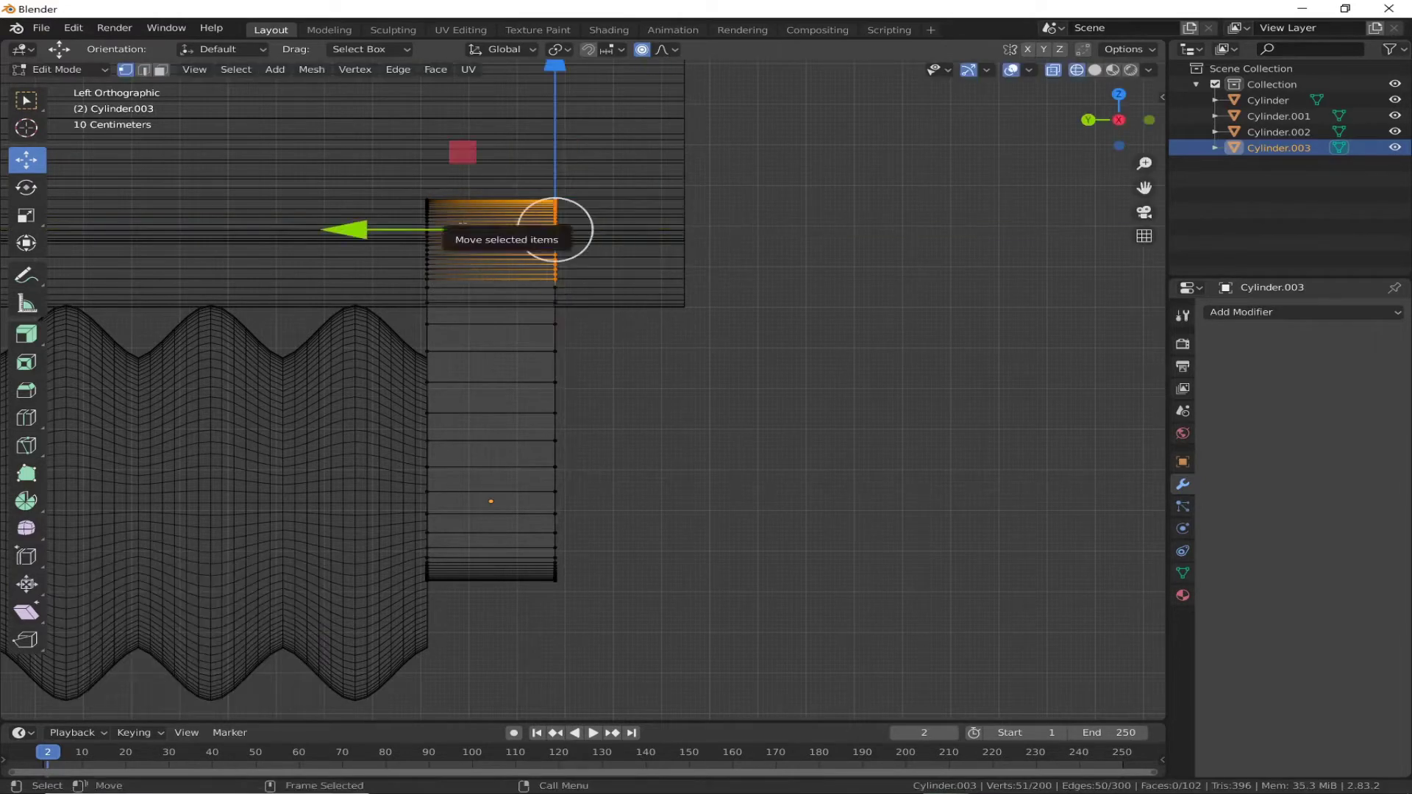
pyautogui.moveTo(352, 230); pyautogui.dragTo(411, 230)
pyautogui.press('Escape')
pyautogui.moveTo(349, 228); pyautogui.dragTo(105, 397, button='middle')
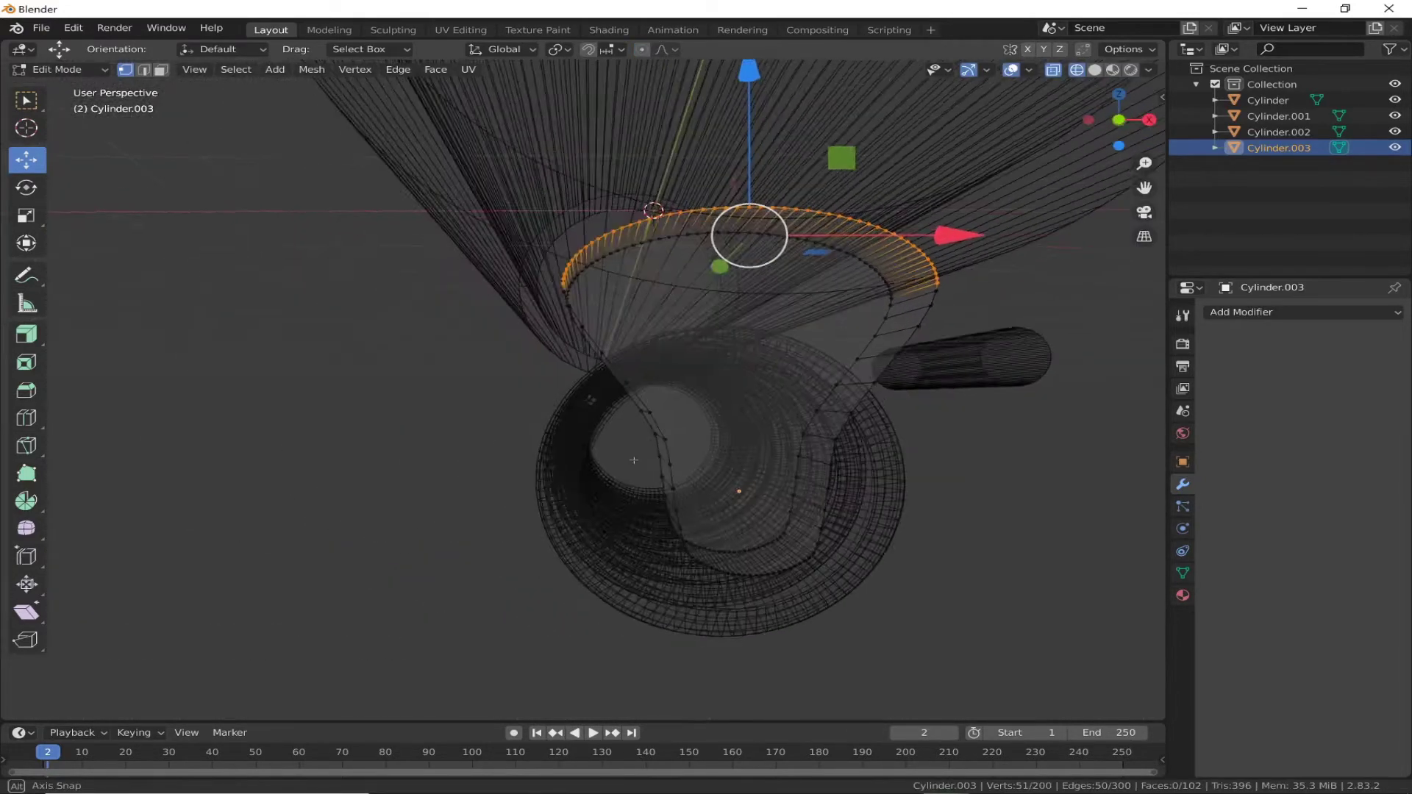
pyautogui.click(26, 417)
# Step: In front view, knife three horizontal cuts across the connector's flared top
pyautogui.click(1119, 119)
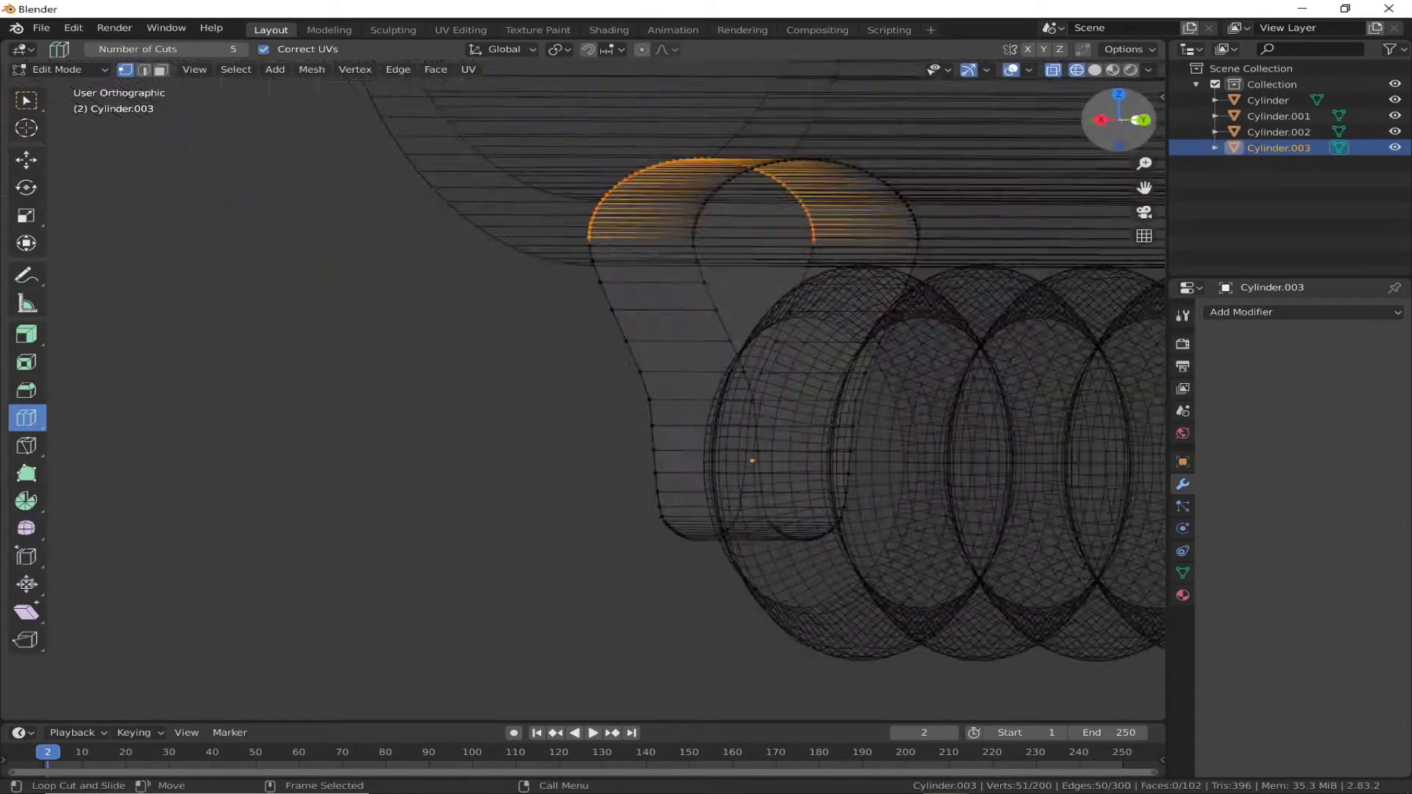
pyautogui.hotkey('shift', 'space')
pyautogui.press('k')
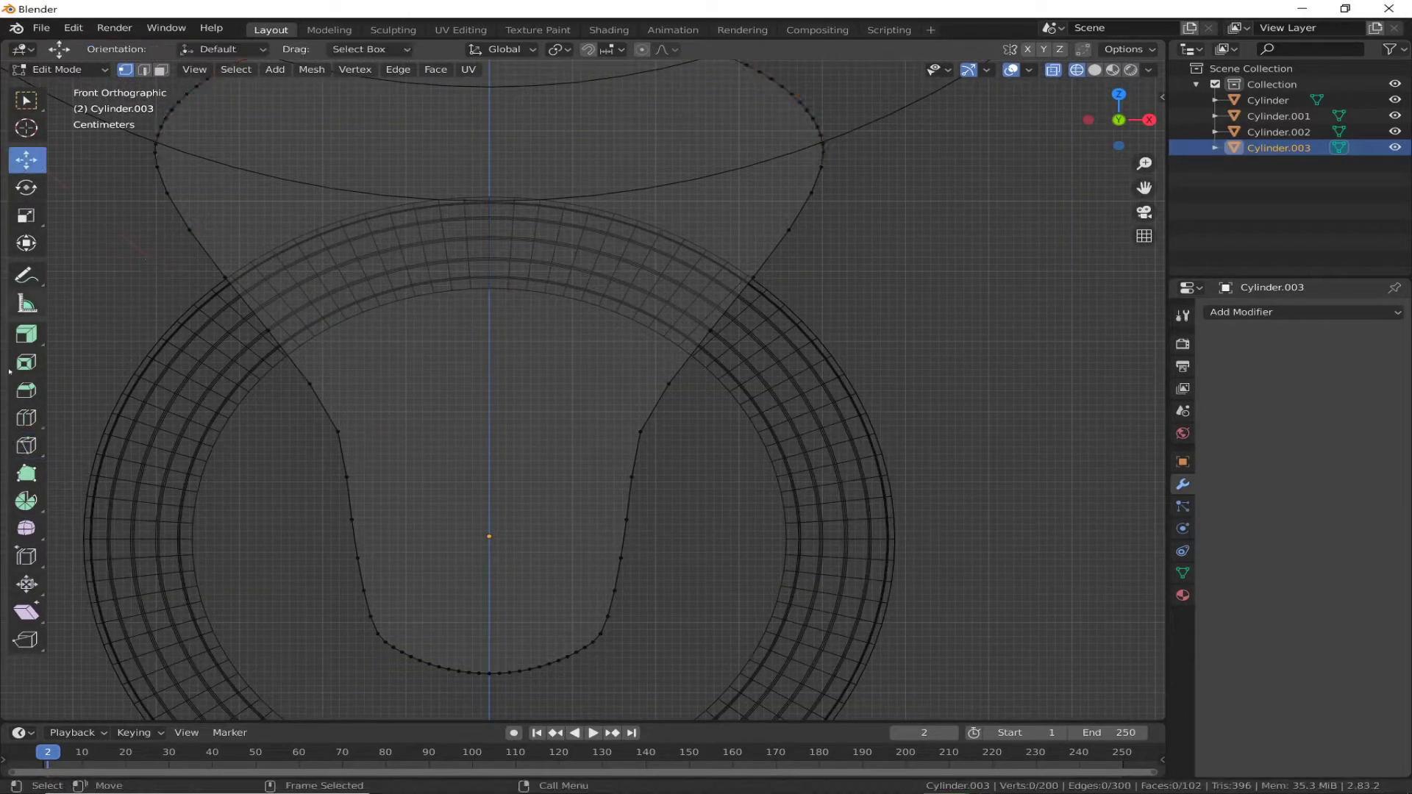
pyautogui.click(189, 231)
pyautogui.click(789, 230)
pyautogui.press('Return')
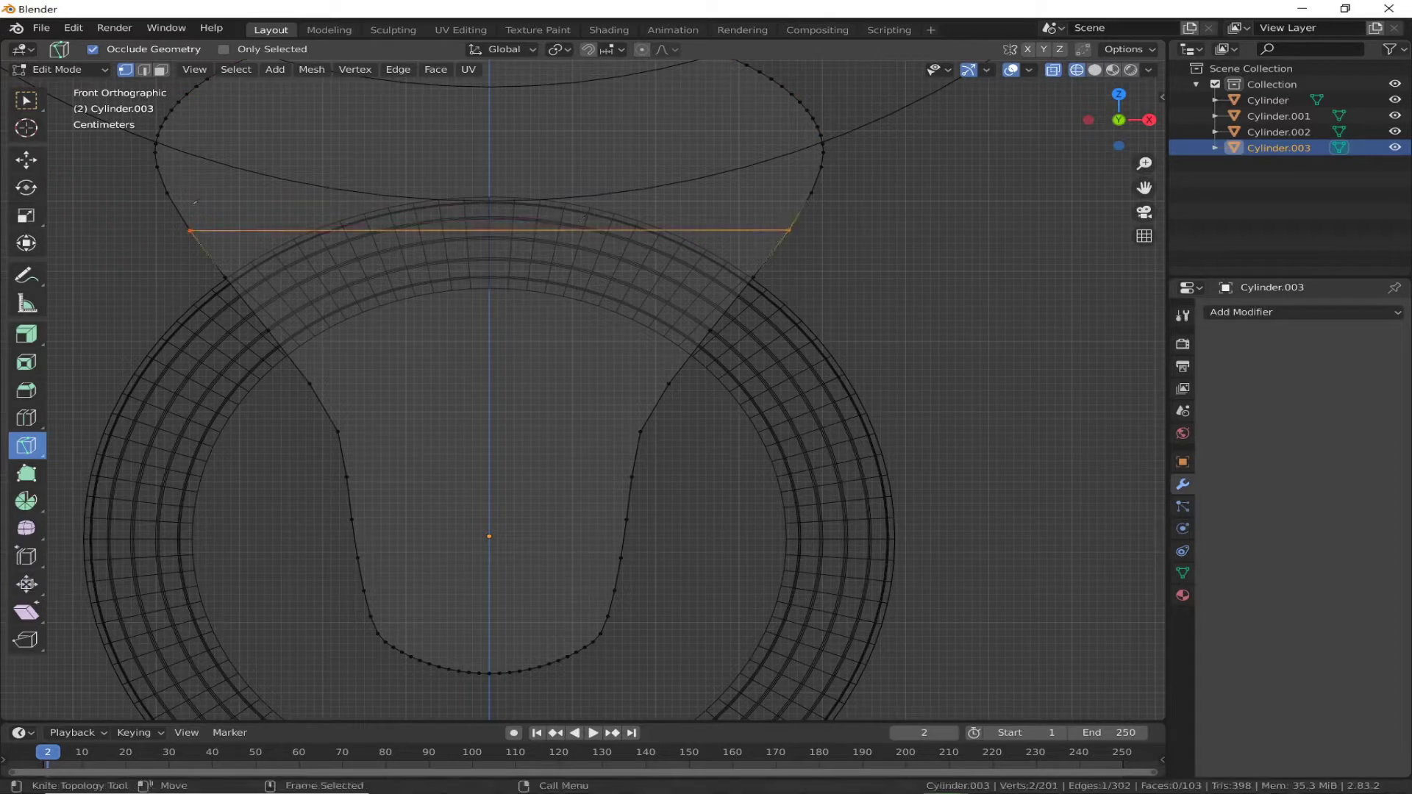
pyautogui.press('k')
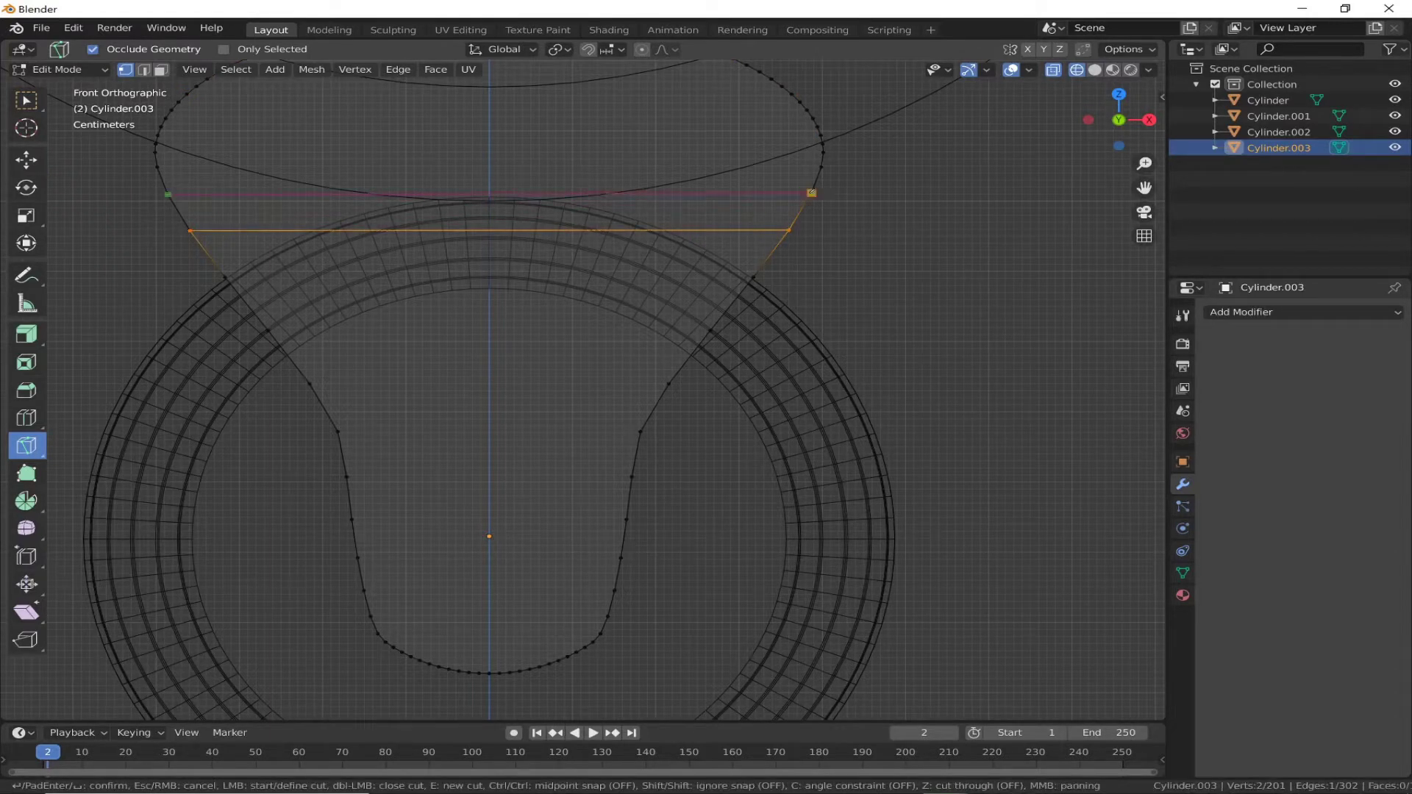
pyautogui.click(811, 192)
pyautogui.press('Return')
pyautogui.press('k')
pyautogui.click(822, 166)
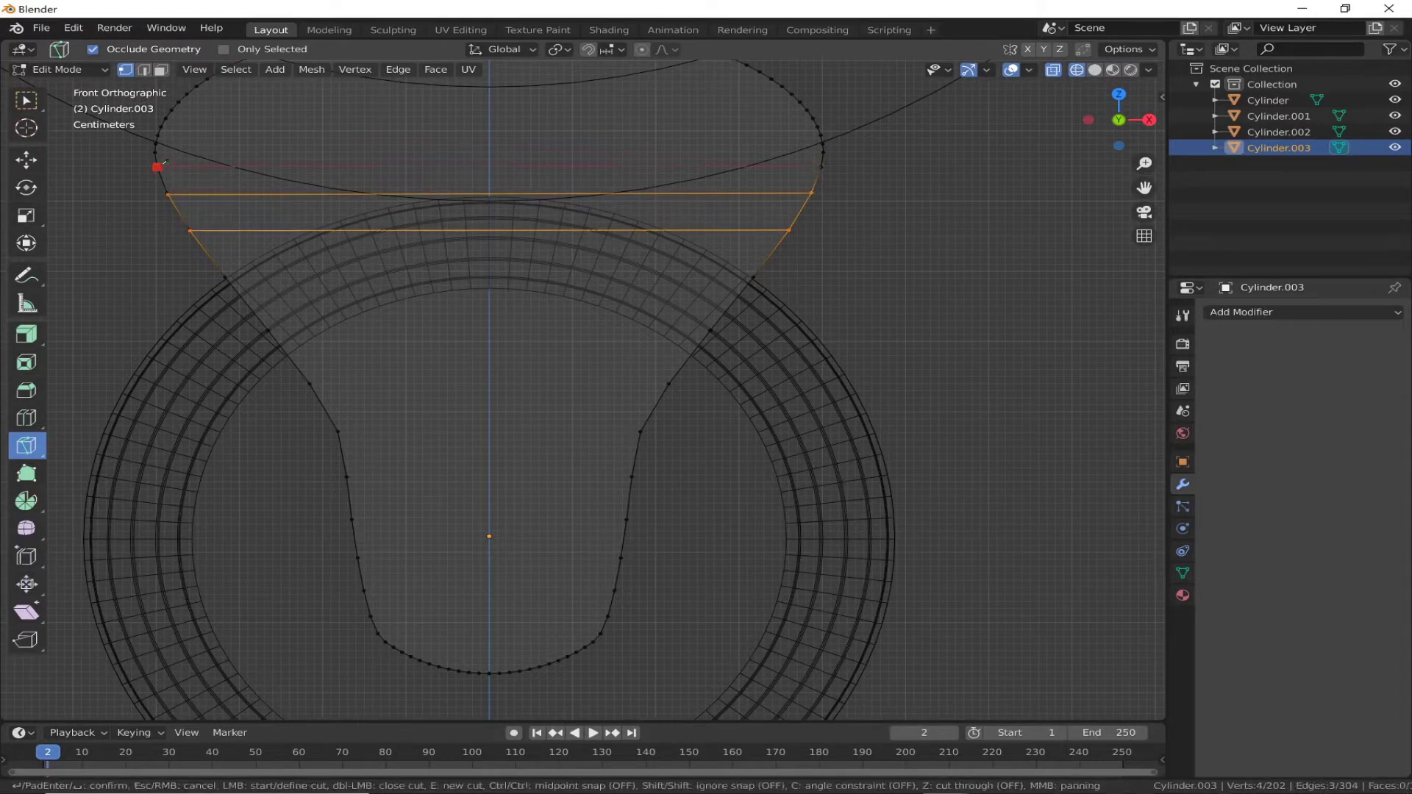
pyautogui.click(157, 167)
pyautogui.press('Return')
# Step: Add two more horizontal knife cuts lower across the connector
pyautogui.scroll(2, 987, 274)
pyautogui.scroll(2, 987, 274)
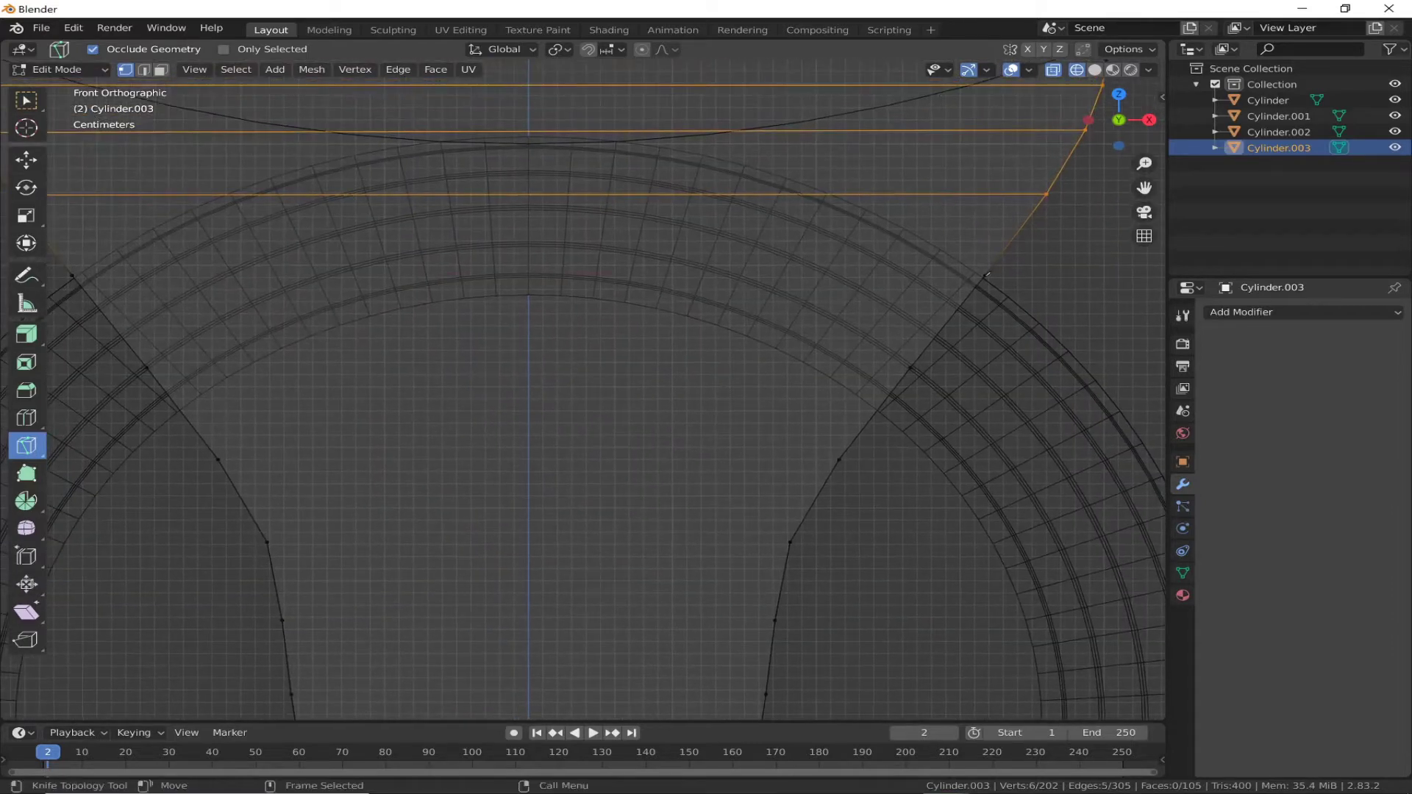
pyautogui.press('k')
pyautogui.click(985, 275)
pyautogui.click(72, 276)
pyautogui.press('Return')
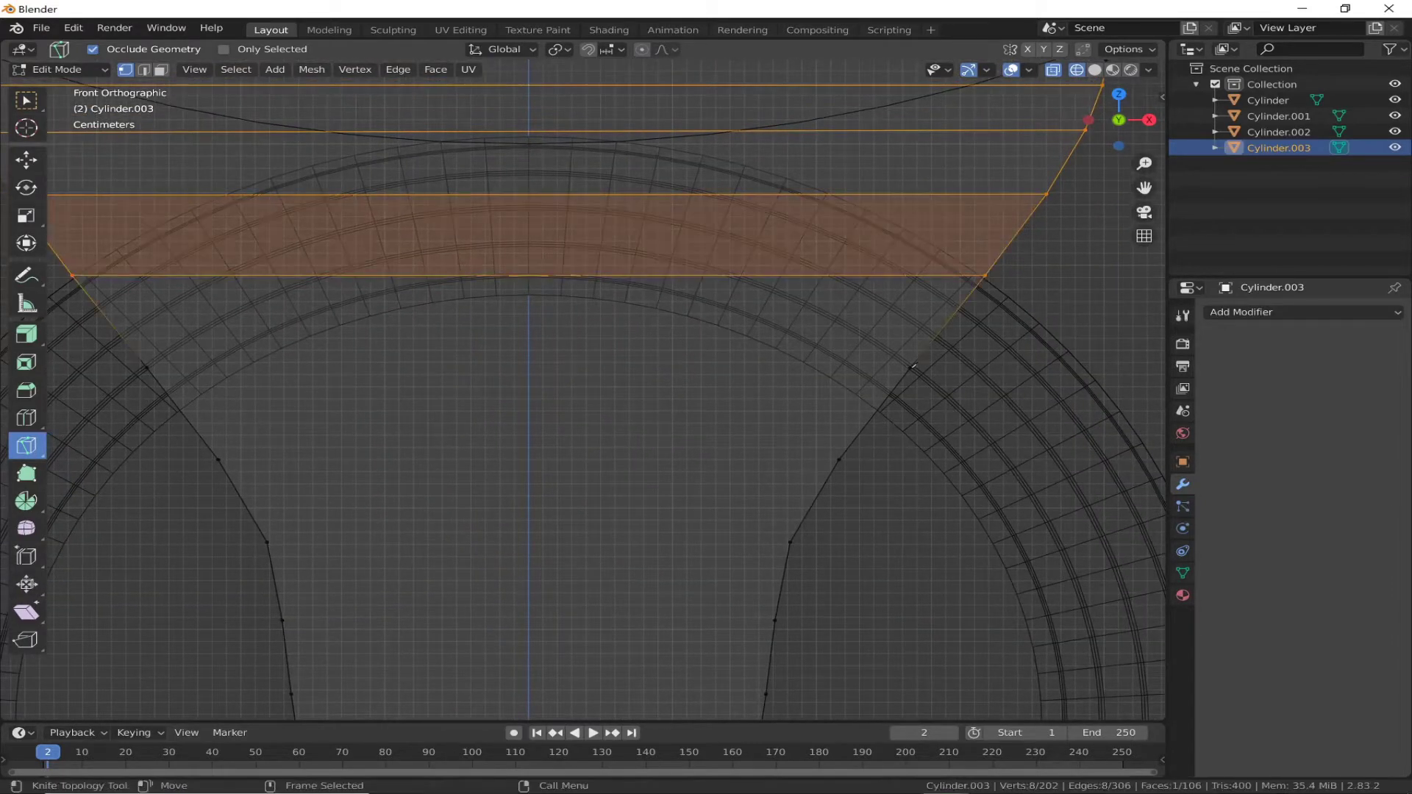
pyautogui.press('k')
pyautogui.click(147, 367)
pyautogui.press('Return')
# Step: Merge the stray cut vertices with Alt+M, At Last and then At Center
pyautogui.click(26, 159)
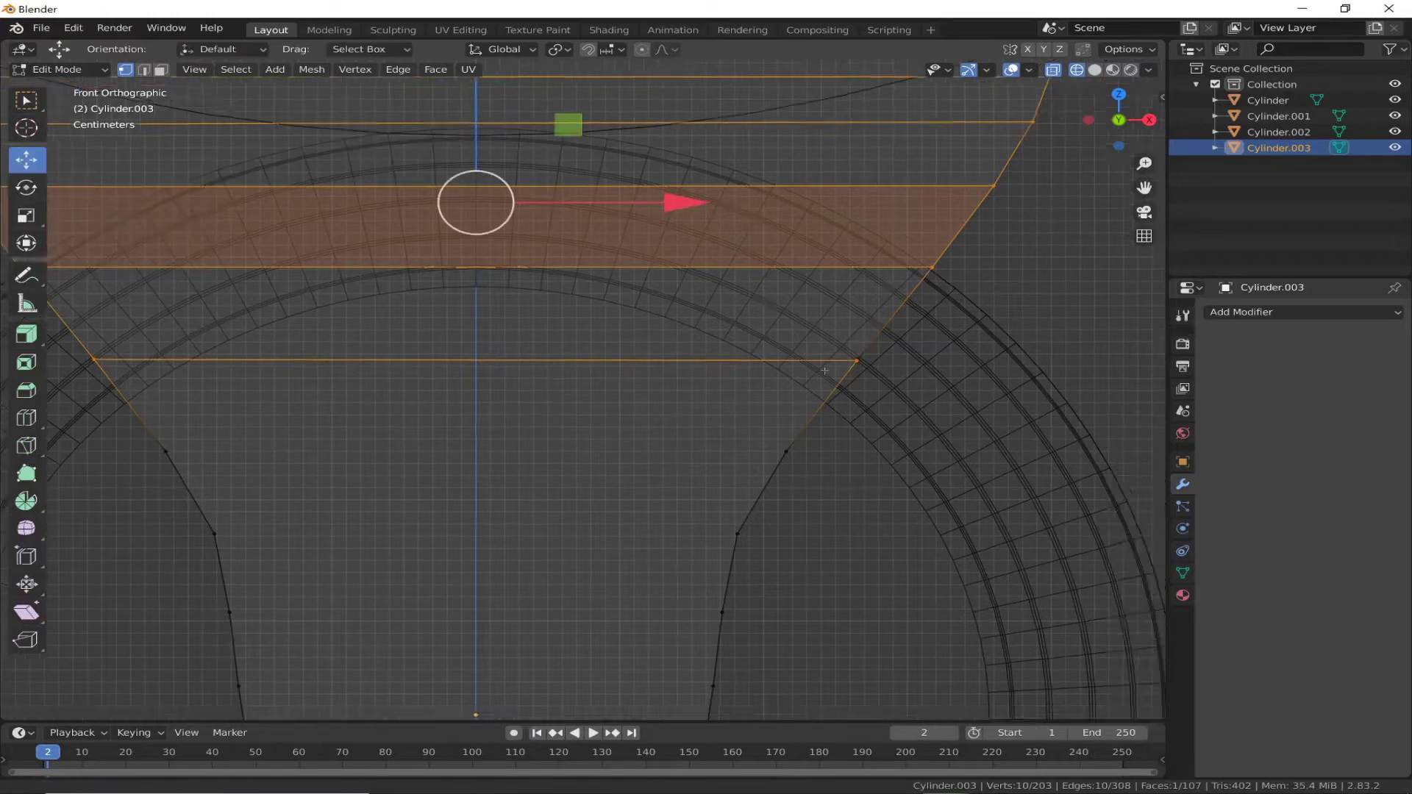
pyautogui.moveTo(662, 382)
pyautogui.mouseDown(button='middle')
pyautogui.moveTo(766, 327)
pyautogui.moveTo(736, 280)
pyautogui.moveTo(686, 250)
pyautogui.moveTo(662, 195)
pyautogui.moveTo(685, 388)
pyautogui.moveTo(505, 252)
pyautogui.mouseUp(button='middle')
pyautogui.hotkey('alt', 'm')
pyautogui.click(775, 305)
pyautogui.hotkey('alt', 'm')
pyautogui.click(662, 196)
# Step: Merge a second stray vertex At Last and switch to a side view
pyautogui.keyDown('shift'); pyautogui.click(504, 253); pyautogui.keyUp('shift')
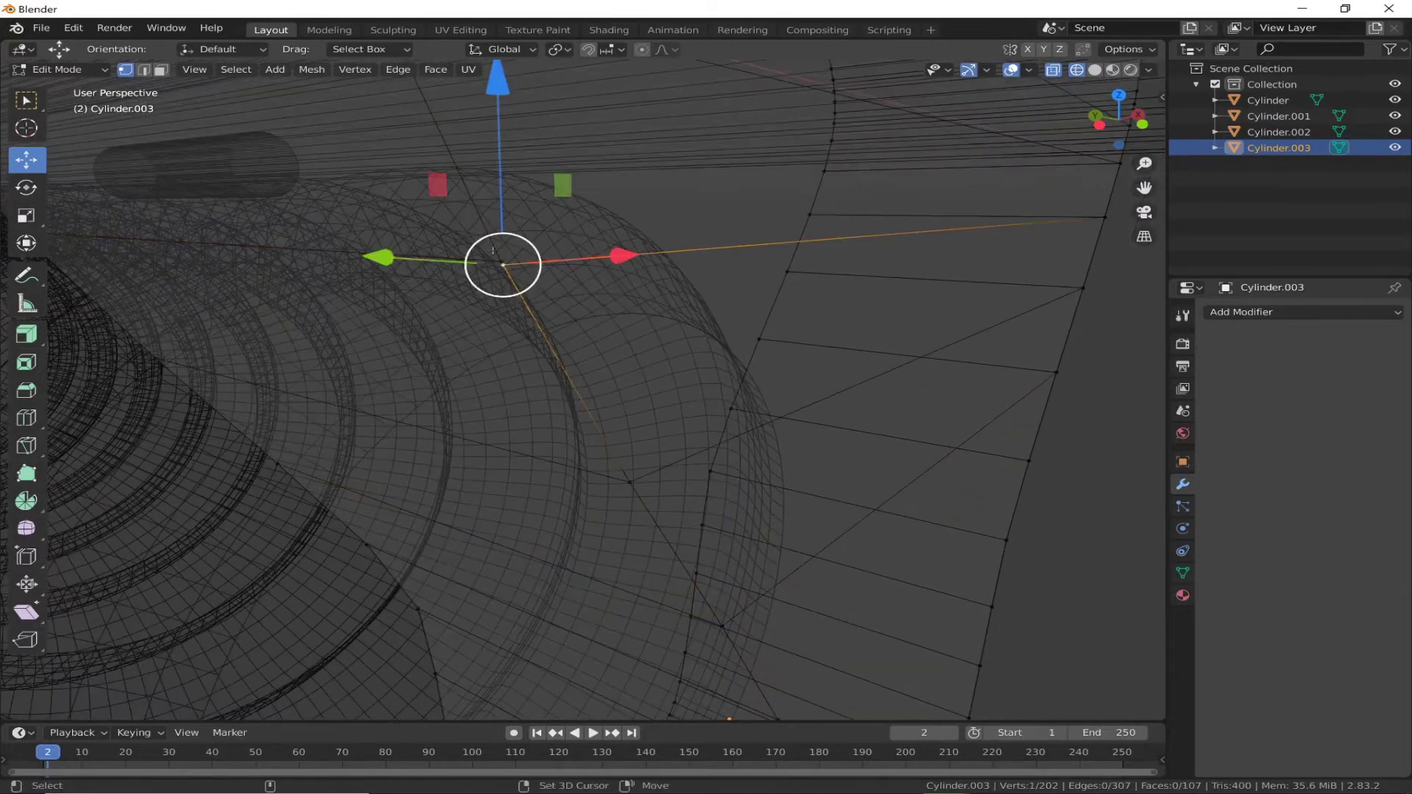
pyautogui.hotkey('alt', 'm')
pyautogui.click(505, 238)
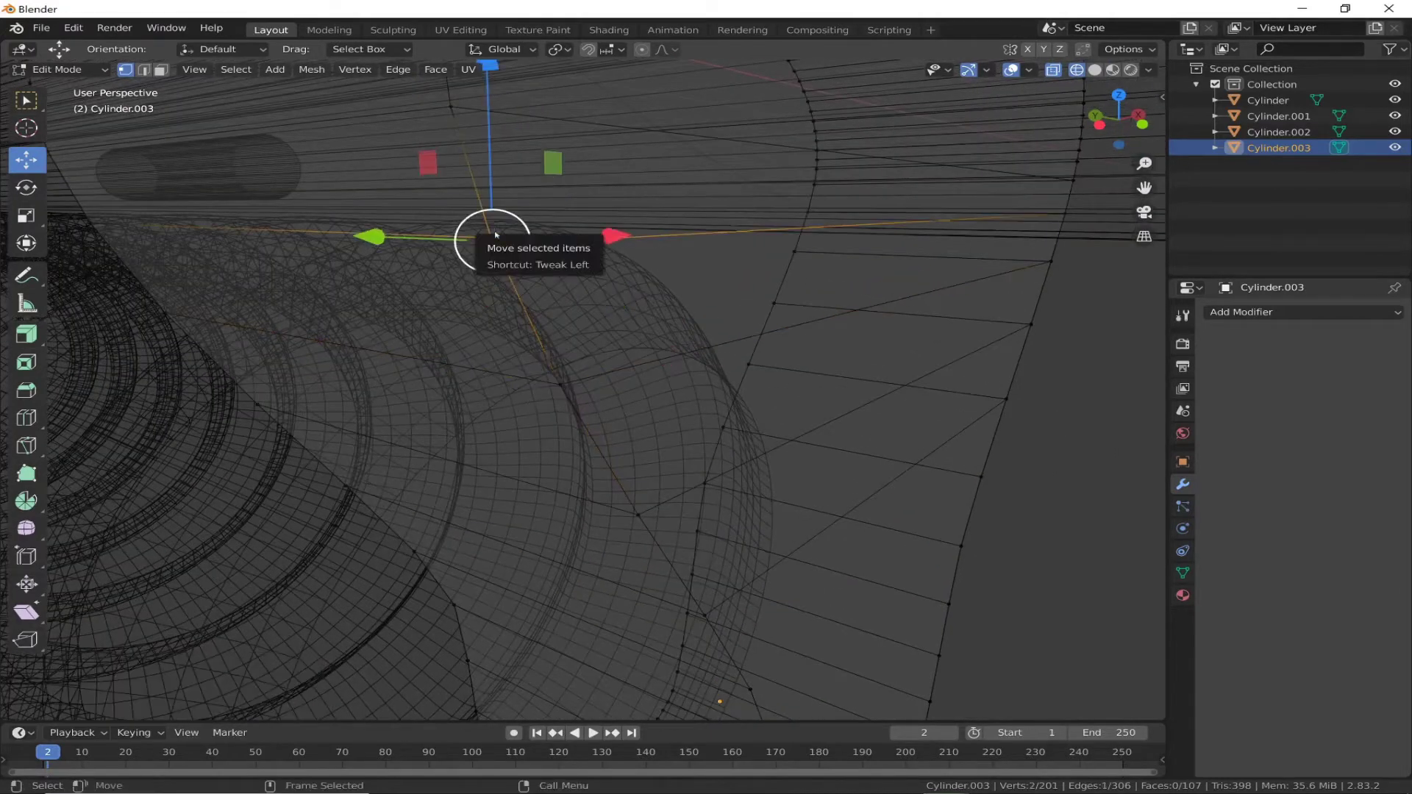
pyautogui.moveTo(504, 238)
pyautogui.mouseDown(button='middle')
pyautogui.moveTo(559, 353)
pyautogui.moveTo(1003, 197)
pyautogui.mouseUp(button='middle')
pyautogui.press('ctrl+KP_3')
# Step: Shift the top section sideways with proportional editing, then turn proportional editing off
pyautogui.moveTo(471, 236); pyautogui.dragTo(526, 234)
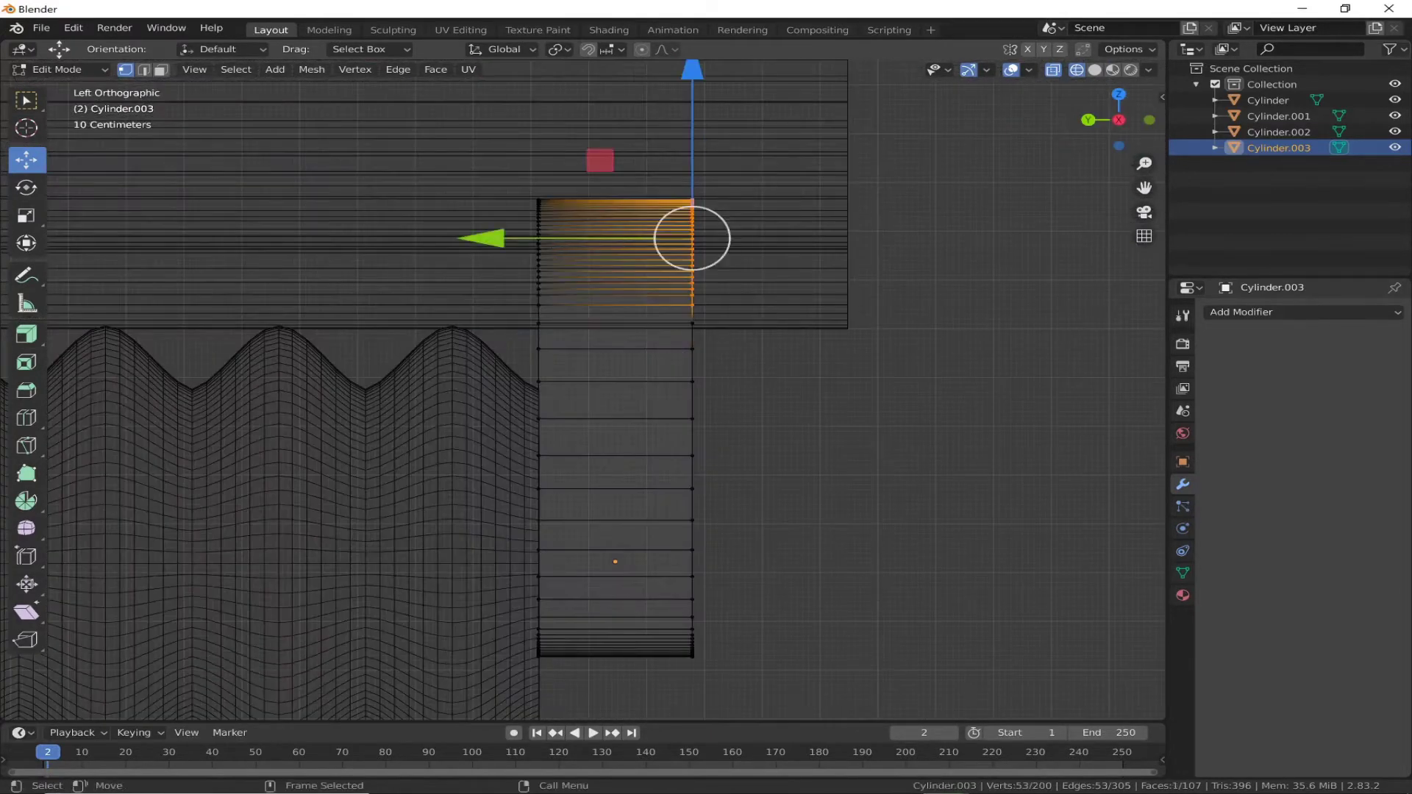
pyautogui.press('o')
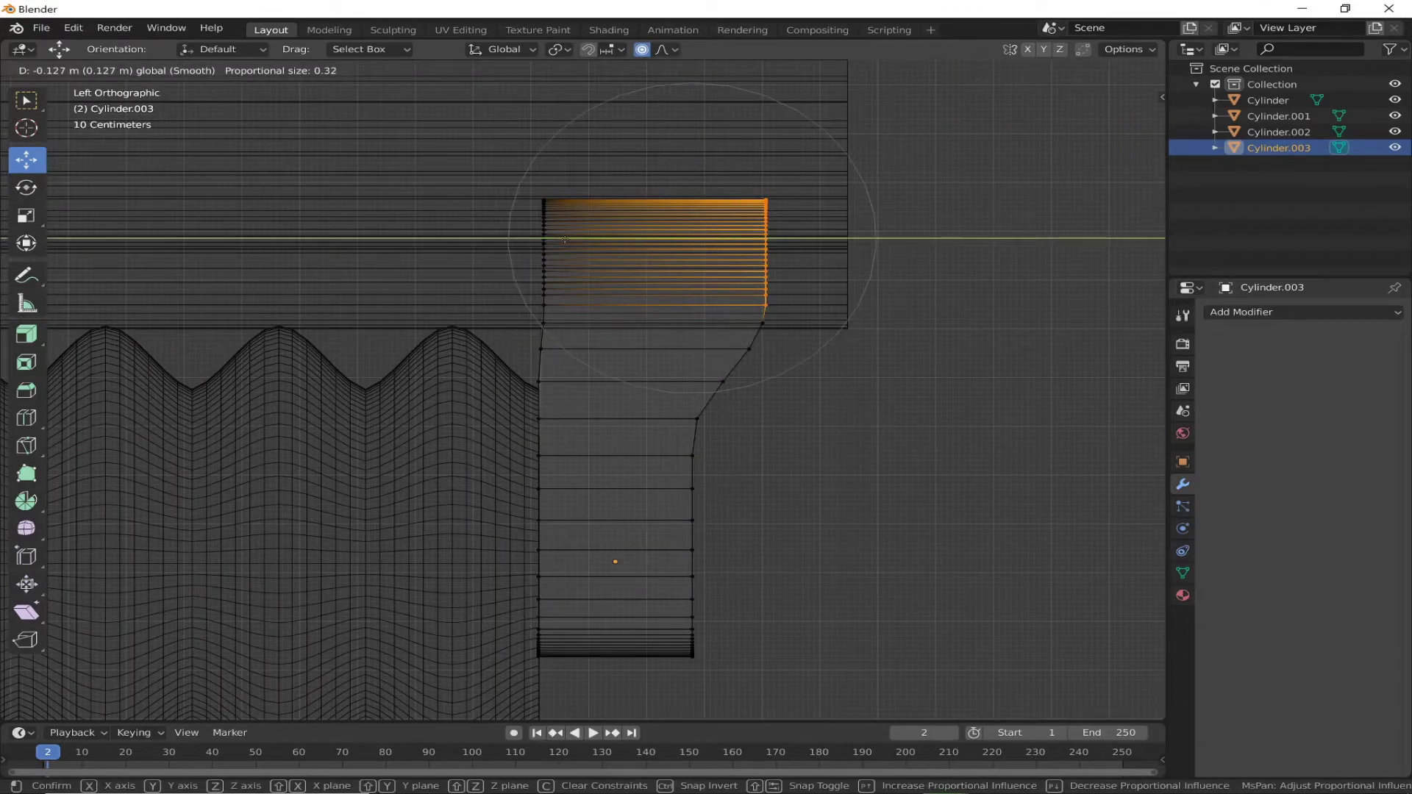
pyautogui.click(574, 239)
pyautogui.press('o')
# Step: Straighten individual profile vertices along the side axis
pyautogui.moveTo(466, 155)
pyautogui.mouseDown()
pyautogui.moveTo(542, 261)
pyautogui.moveTo(494, 238)
pyautogui.mouseUp()
pyautogui.scroll(5, 515, 331)
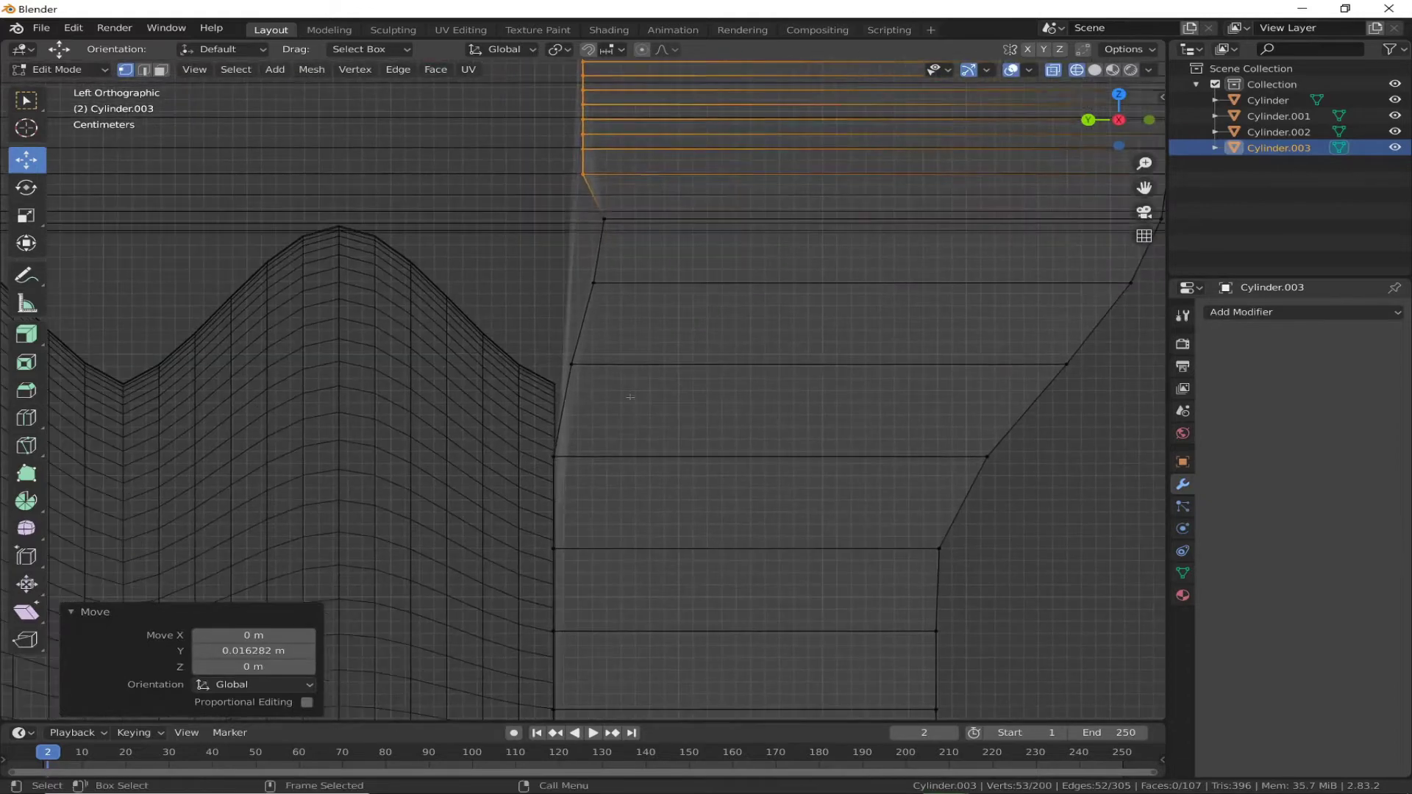
pyautogui.moveTo(533, 346); pyautogui.dragTo(574, 383)
pyautogui.moveTo(351, 364); pyautogui.dragTo(353, 372)
pyautogui.click(593, 283)
pyautogui.moveTo(378, 284); pyautogui.dragTo(342, 284)
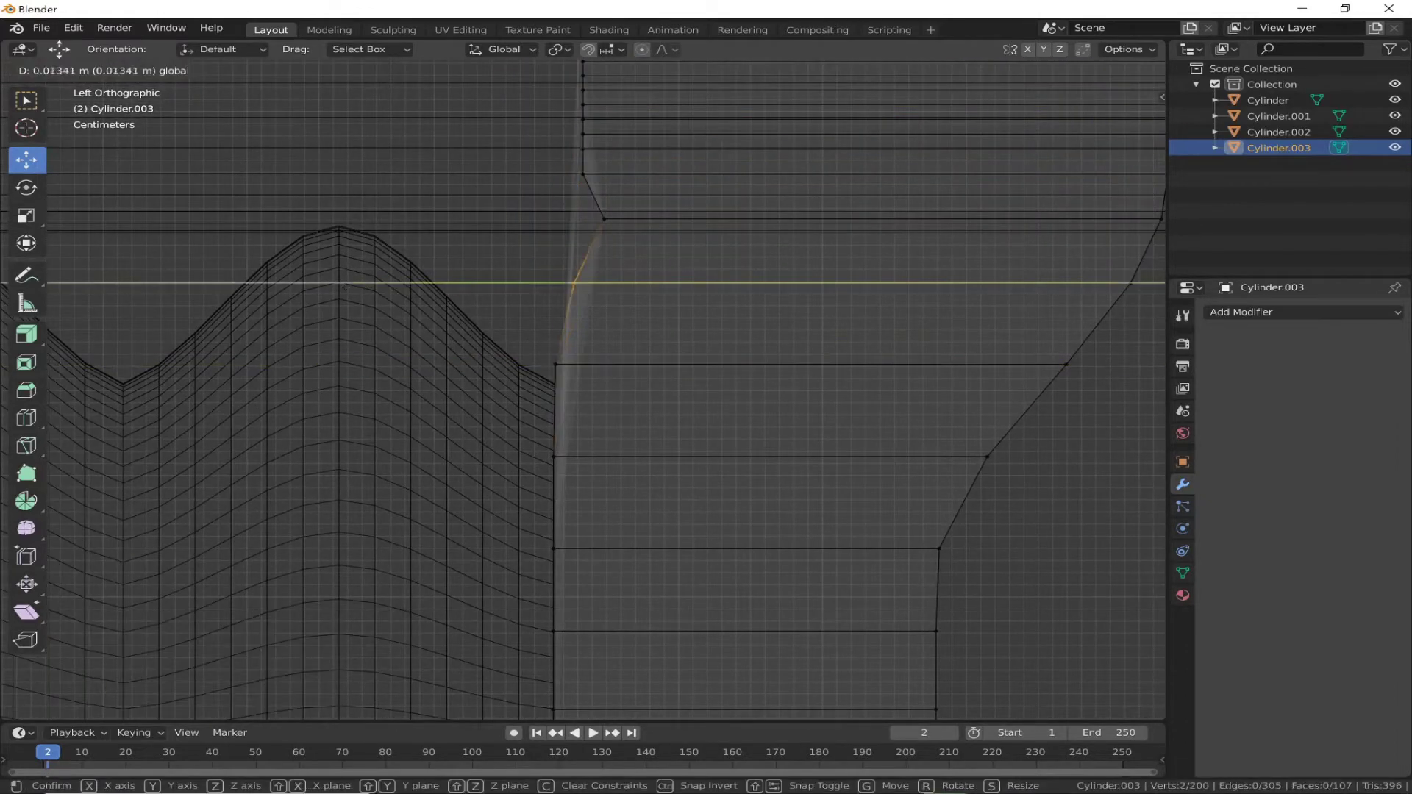
pyautogui.click(603, 218)
pyautogui.moveTo(388, 218); pyautogui.dragTo(378, 224)
pyautogui.click(377, 224)
# Step: Align the top column and the joint vertex along the side axis
pyautogui.keyDown('shift'); pyautogui.moveTo(368, 220); pyautogui.dragTo(367, 382, button='middle'); pyautogui.keyUp('shift')
pyautogui.moveTo(544, 81); pyautogui.dragTo(625, 309)
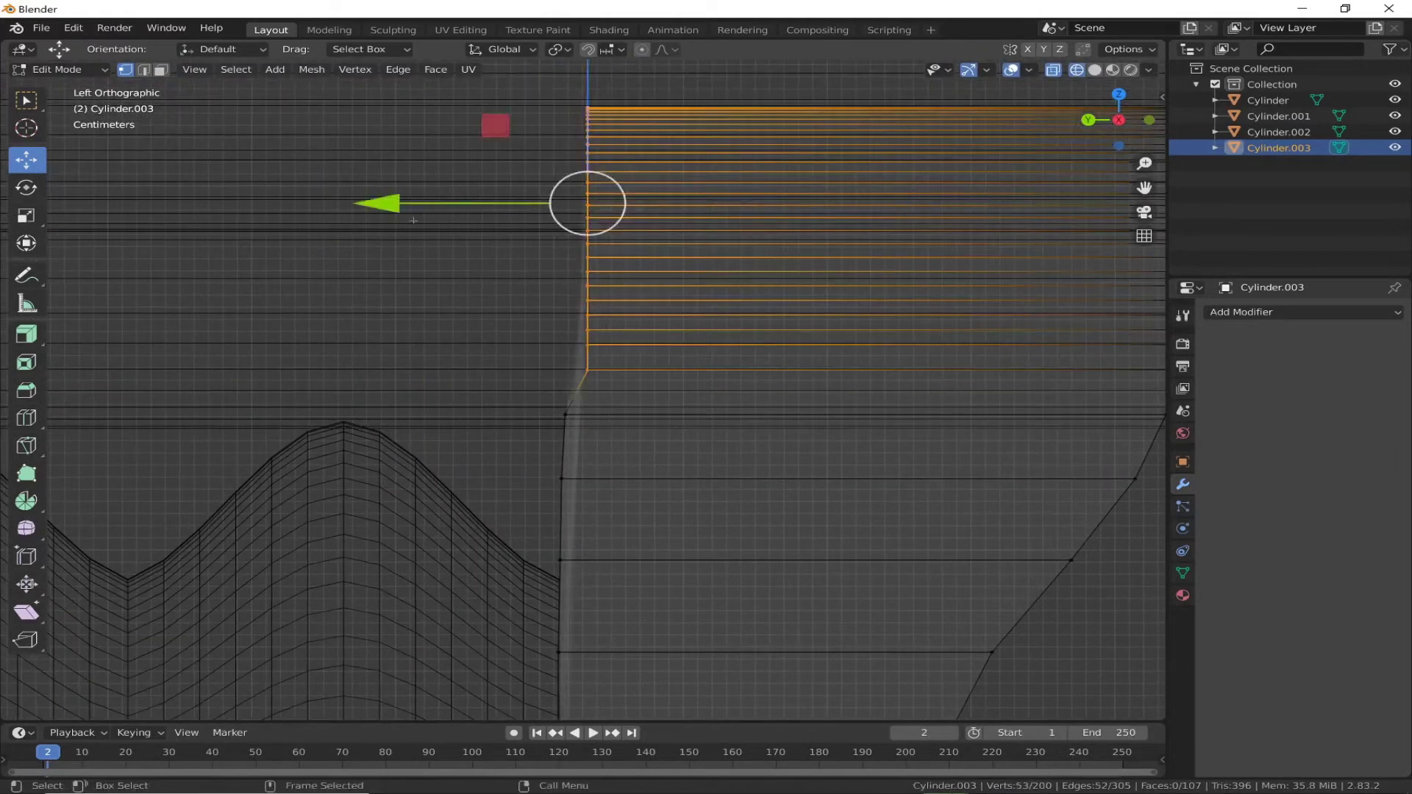
pyautogui.moveTo(356, 208); pyautogui.dragTo(366, 201)
pyautogui.click(366, 202)
pyautogui.click(561, 414)
pyautogui.moveTo(344, 414); pyautogui.dragTo(366, 415)
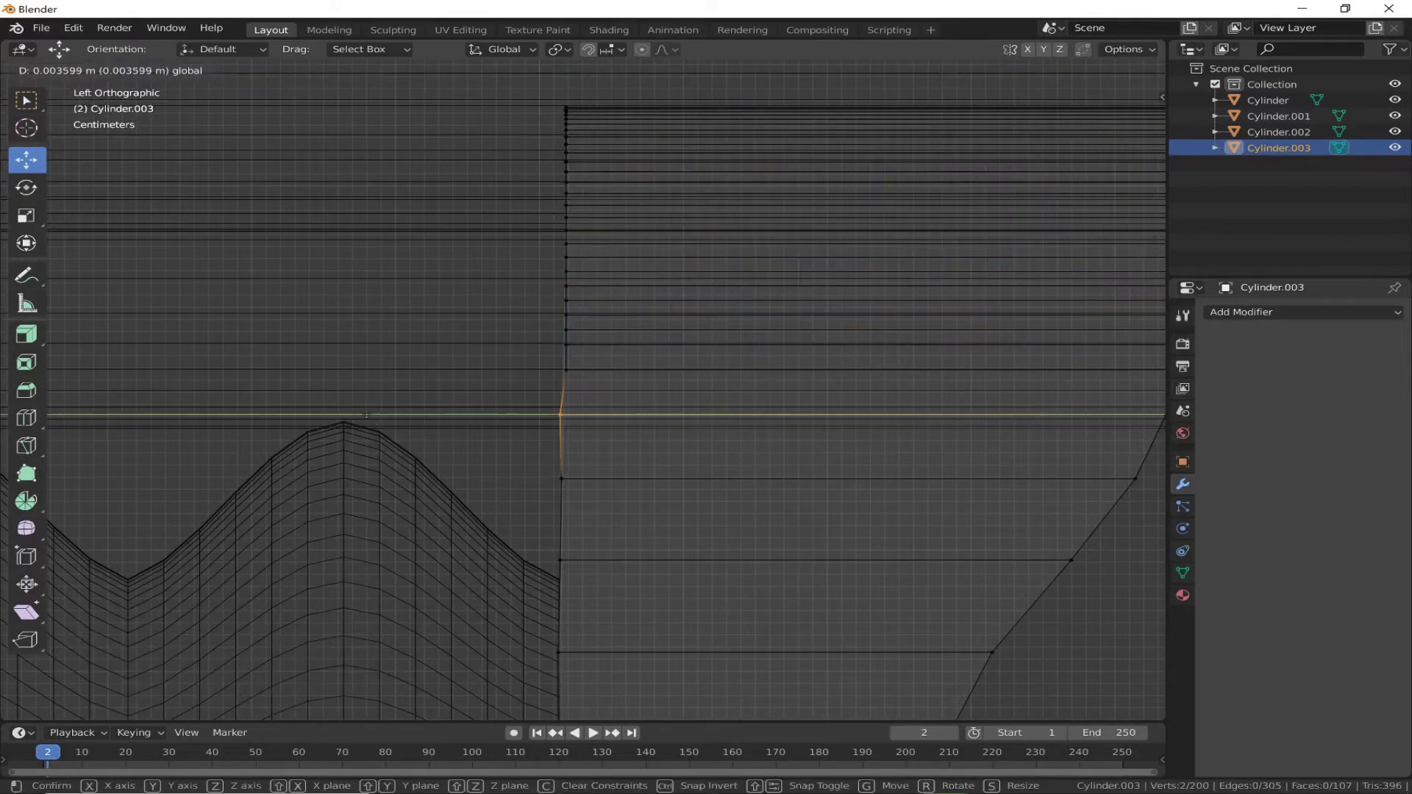
pyautogui.click(369, 413)
pyautogui.moveTo(589, 389); pyautogui.dragTo(324, 99)
# Step: Pull the top centre down with soft falloff to hug the tube, then return to Object Mode
pyautogui.moveTo(559, 412)
pyautogui.mouseDown(button='middle')
pyautogui.moveTo(622, 517)
pyautogui.moveTo(476, 131)
pyautogui.mouseUp(button='middle')
pyautogui.hotkey('shift', 'z')
pyautogui.hotkey('shift', 'z')
pyautogui.moveTo(731, 125); pyautogui.dragTo(625, 210)
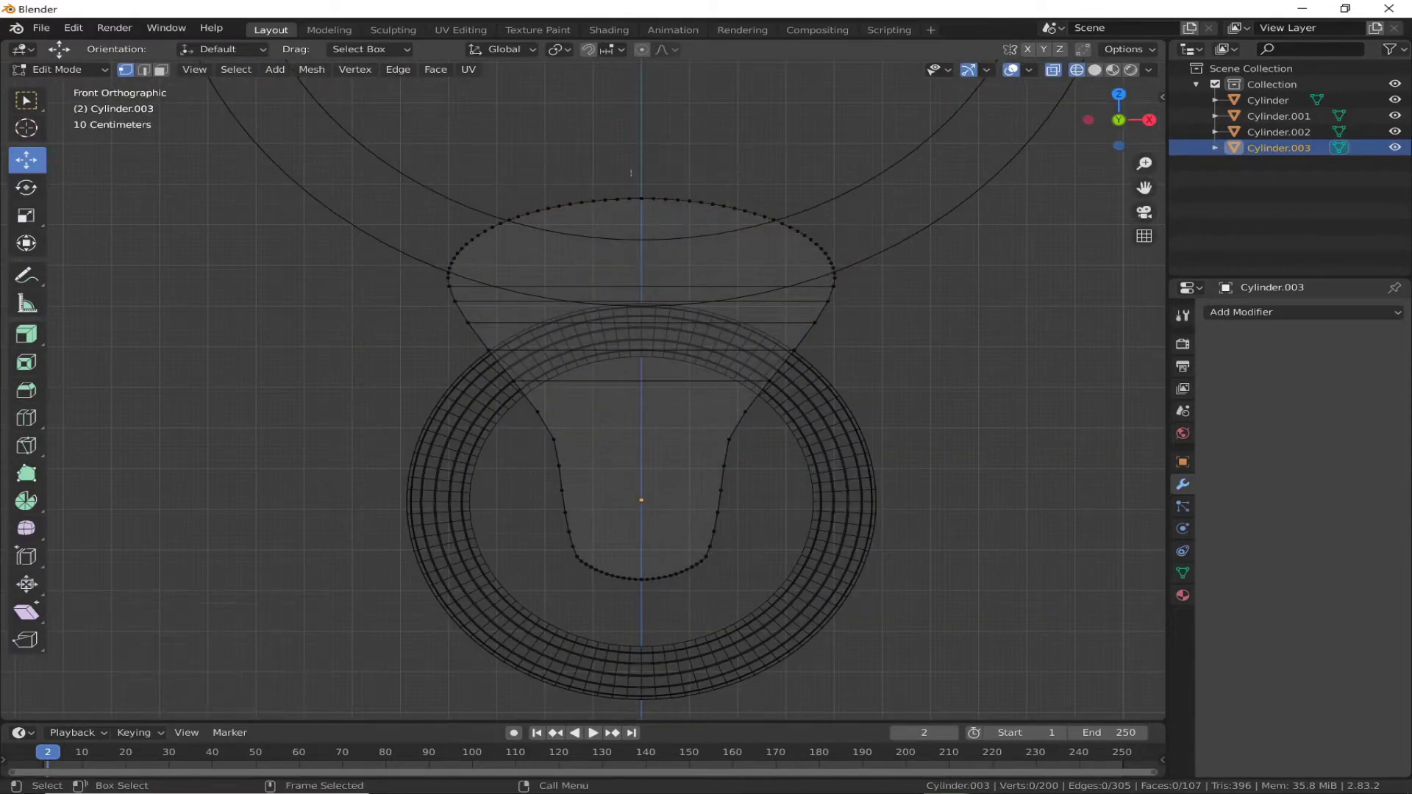
pyautogui.press('o')
pyautogui.moveTo(641, 51); pyautogui.dragTo(641, 110)
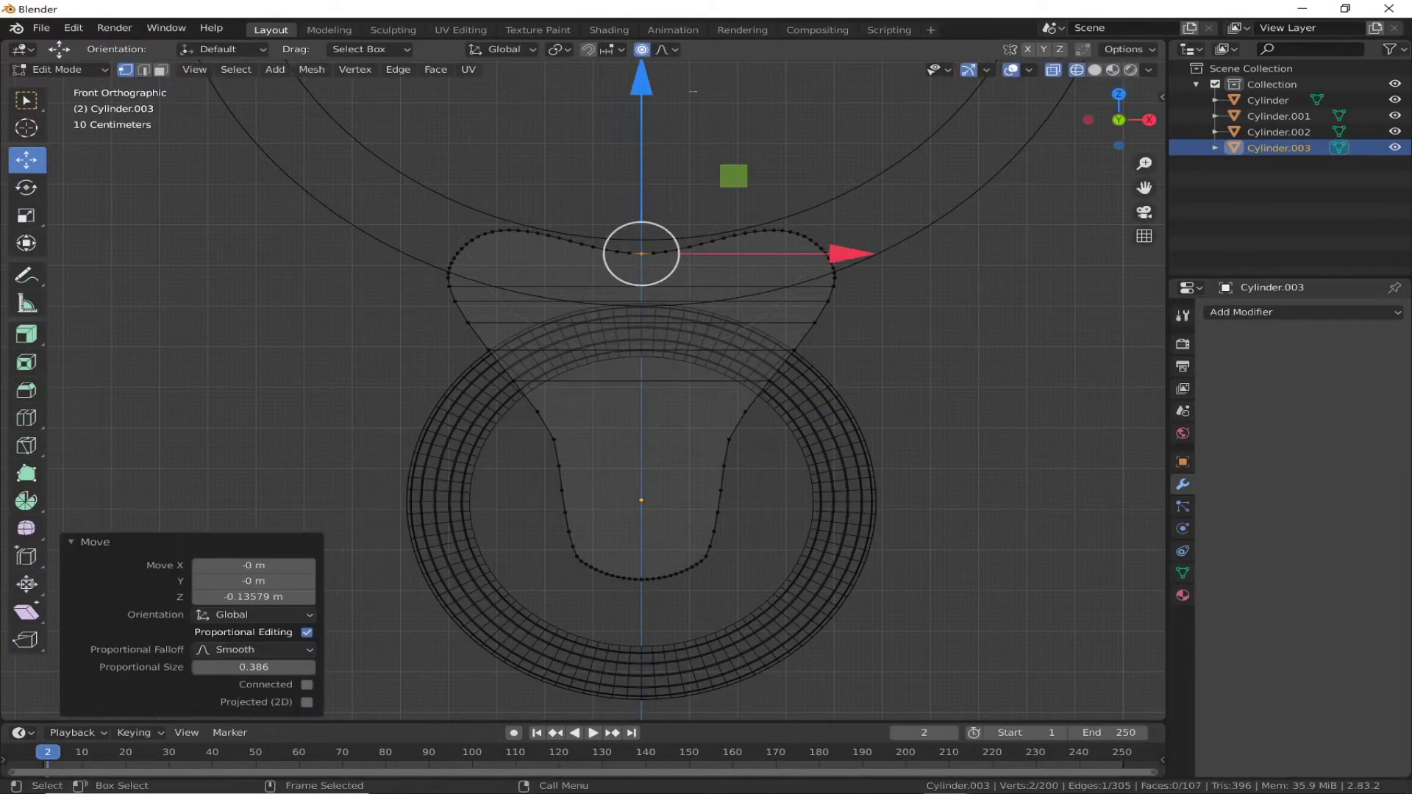
pyautogui.hotkey('shift', 'z')
pyautogui.moveTo(693, 92); pyautogui.dragTo(809, 300, button='middle')
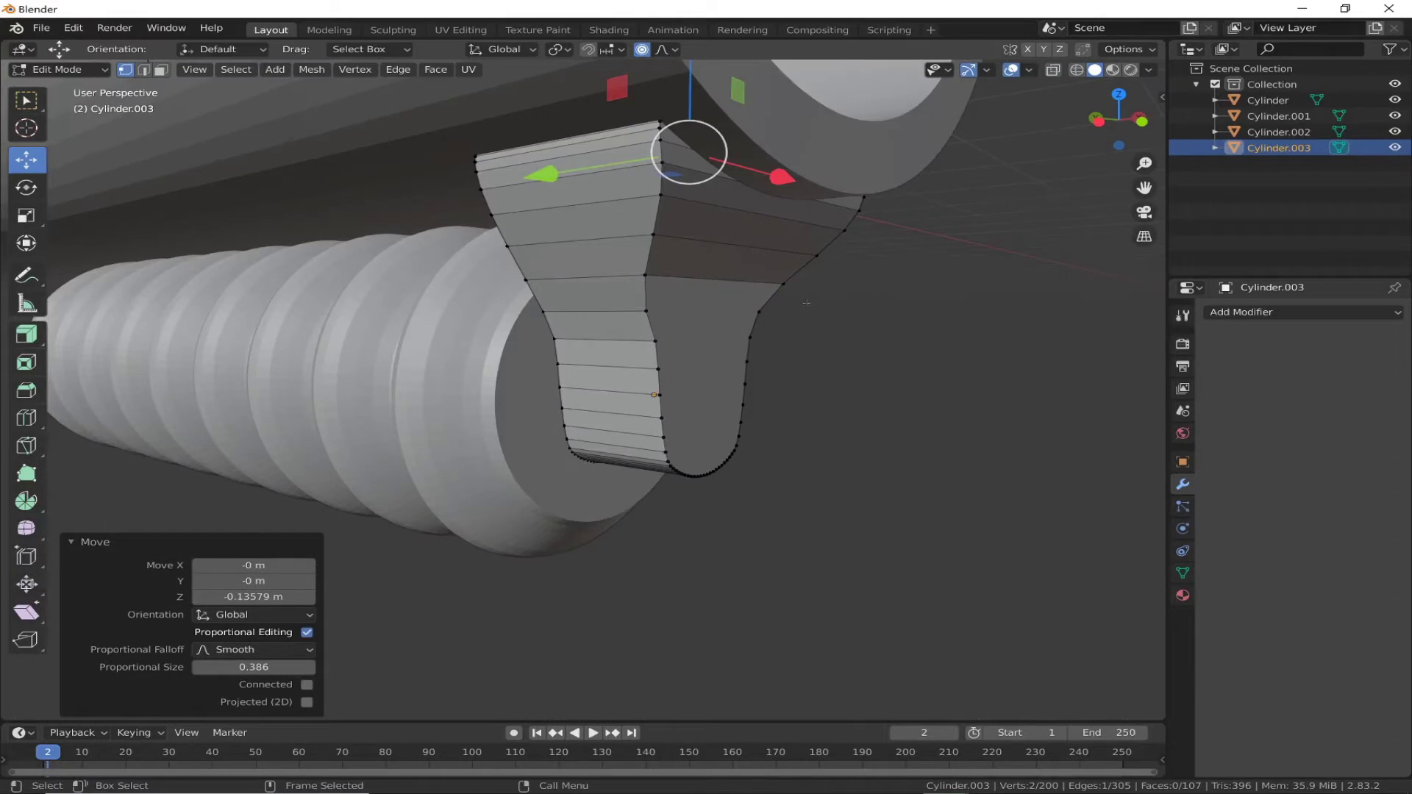
pyautogui.press('Tab')
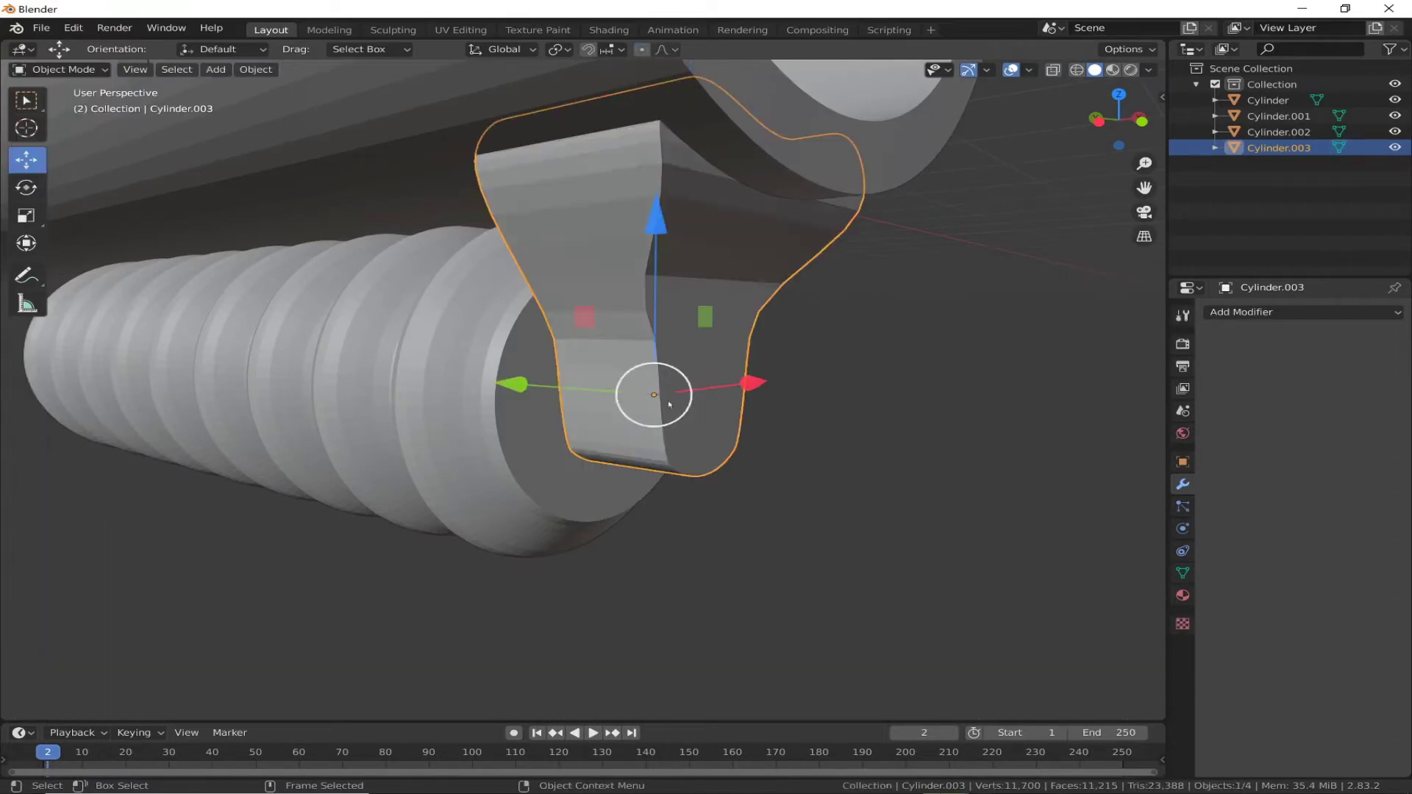
pyautogui.moveTo(508, 385); pyautogui.dragTo(531, 384)
# Step: Add a cylinder rotated 90° on X, shrink it to plug size, and lower it
pyautogui.click(216, 69)
pyautogui.click(404, 167)
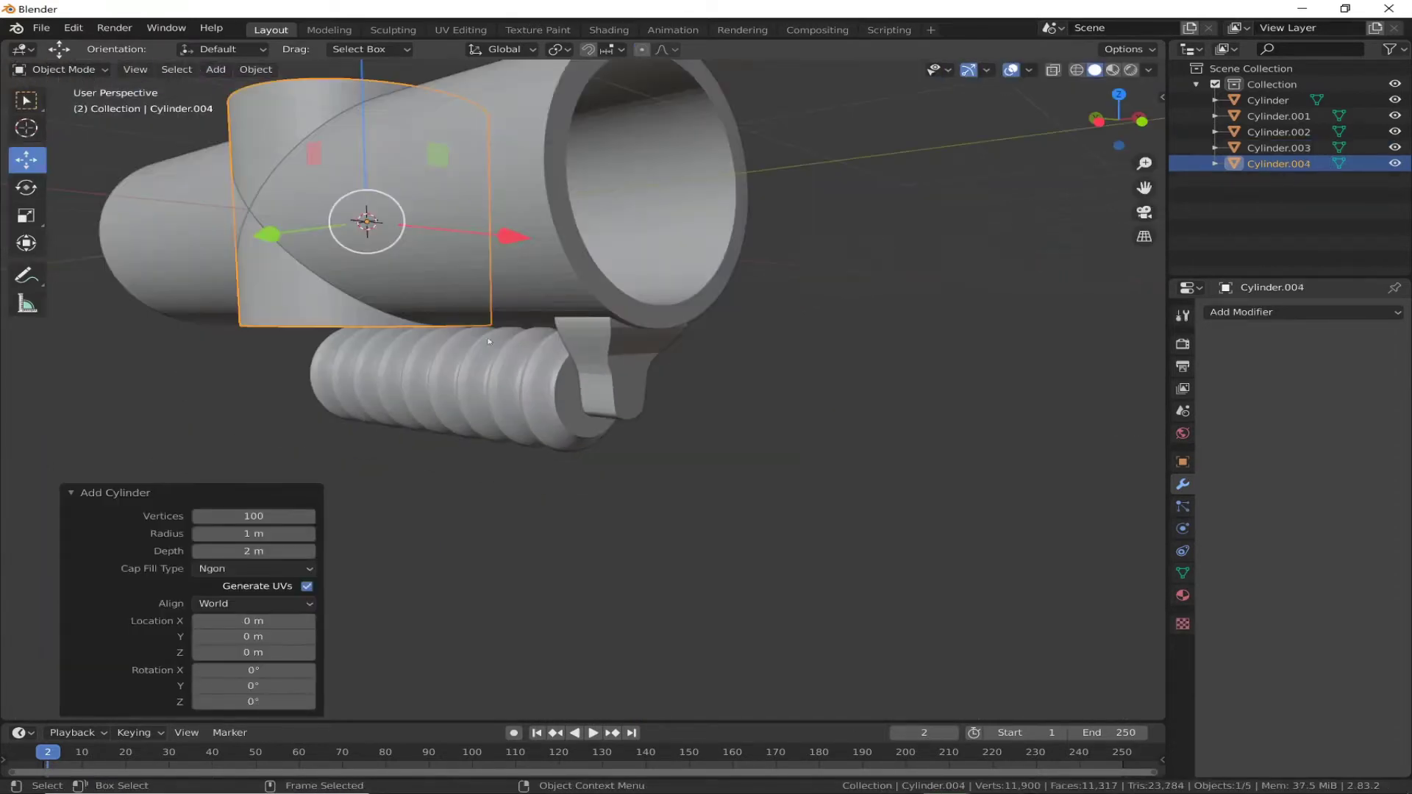
pyautogui.press('Return')
pyautogui.press('s')
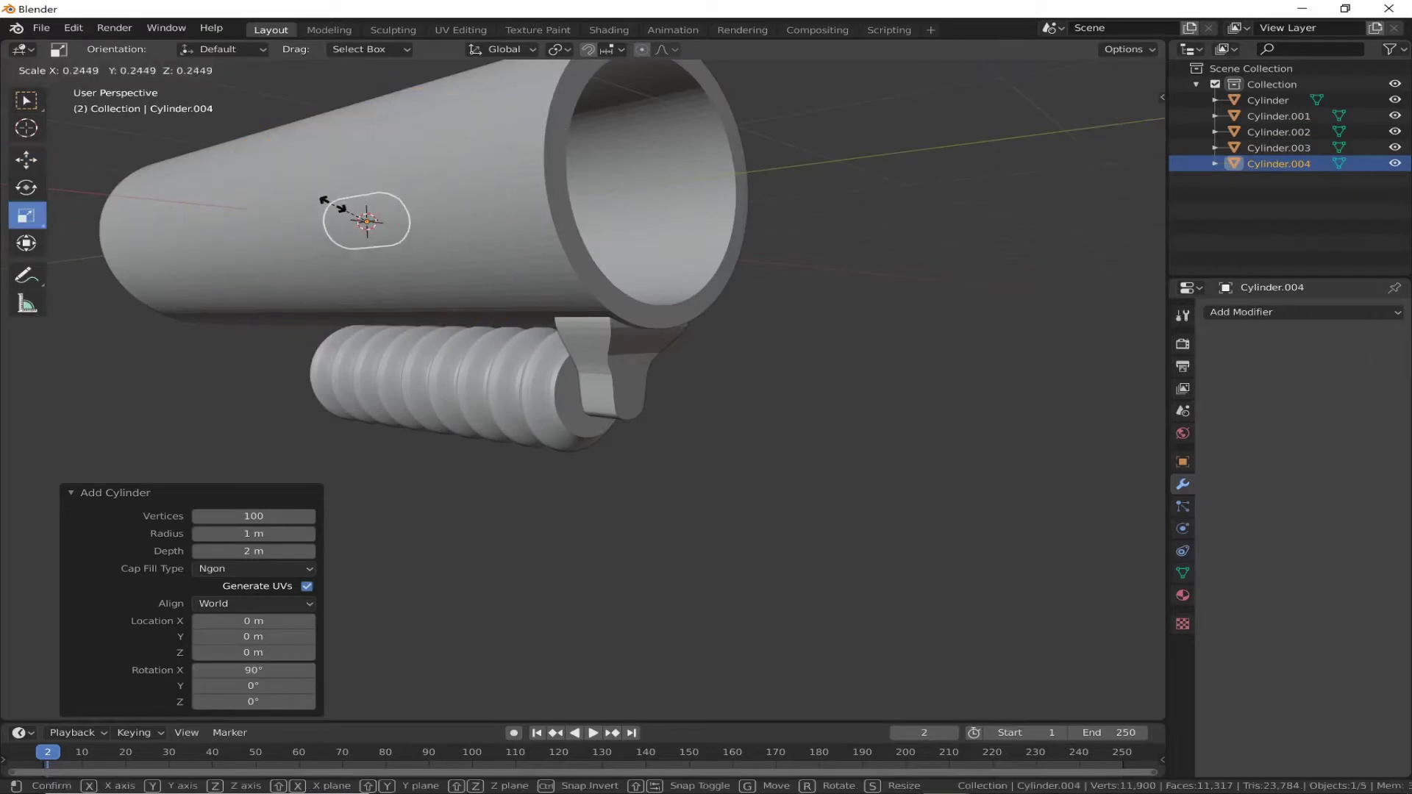
pyautogui.click(357, 201)
pyautogui.press('g')
pyautogui.press('z')
pyautogui.click(1133, 129)
# Step: In a wireframe side view, seat the plug inside the ribbed hose's end
pyautogui.click(1077, 69)
pyautogui.press('KP_Decimal')
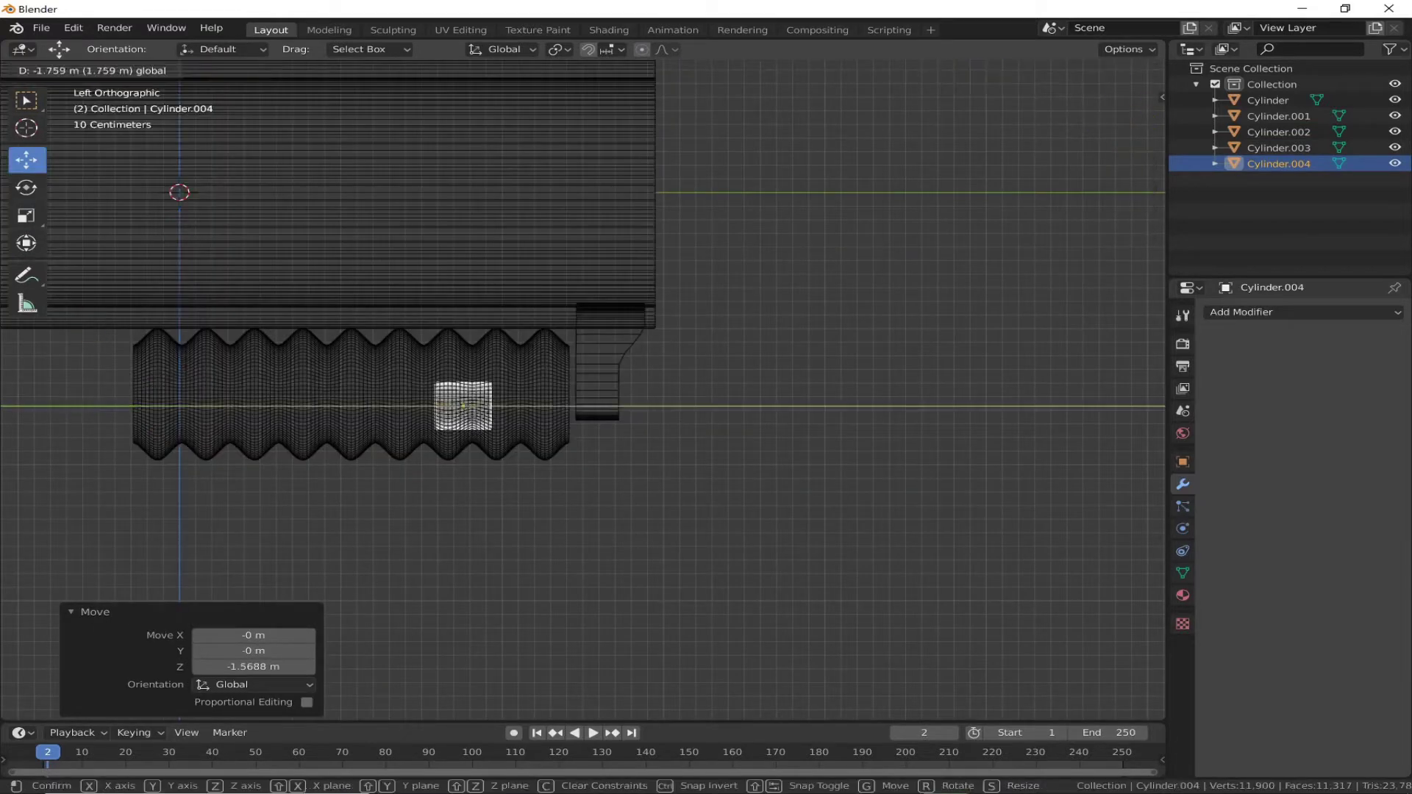
pyautogui.scroll(4, 598, 429)
pyautogui.moveTo(578, 485); pyautogui.dragTo(576, 409)
pyautogui.moveTo(380, 409)
pyautogui.mouseDown()
pyautogui.moveTo(349, 408)
pyautogui.moveTo(453, 409)
pyautogui.mouseUp()
pyautogui.scroll(-4, 772, 489)
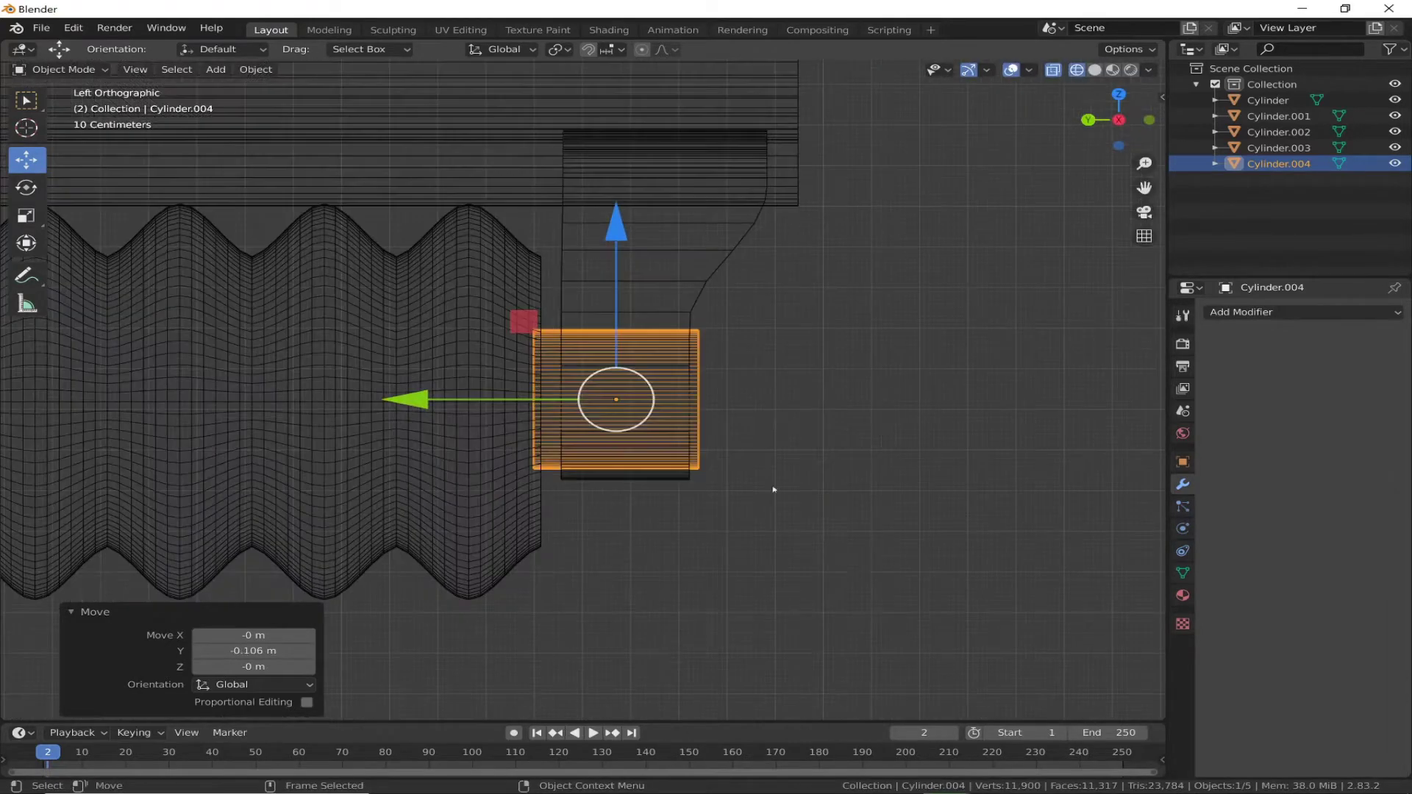
pyautogui.keyDown('shift'); pyautogui.moveTo(889, 574); pyautogui.dragTo(640, 306); pyautogui.keyUp('shift')
# Step: Copy the plug and bracket and move the pasted copies 2.7996 m to the hose's other end
pyautogui.hotkey('ctrl', 'c')
pyautogui.hotkey('ctrl', 'v')
pyautogui.moveTo(441, 400); pyautogui.dragTo(164, 413)
pyautogui.scroll(-4, 221, 412)
# Step: Rotate the copied bracket Cylinder.006 to -180° on Z so it mirrors the original
pyautogui.scroll(-1, 164, 413)
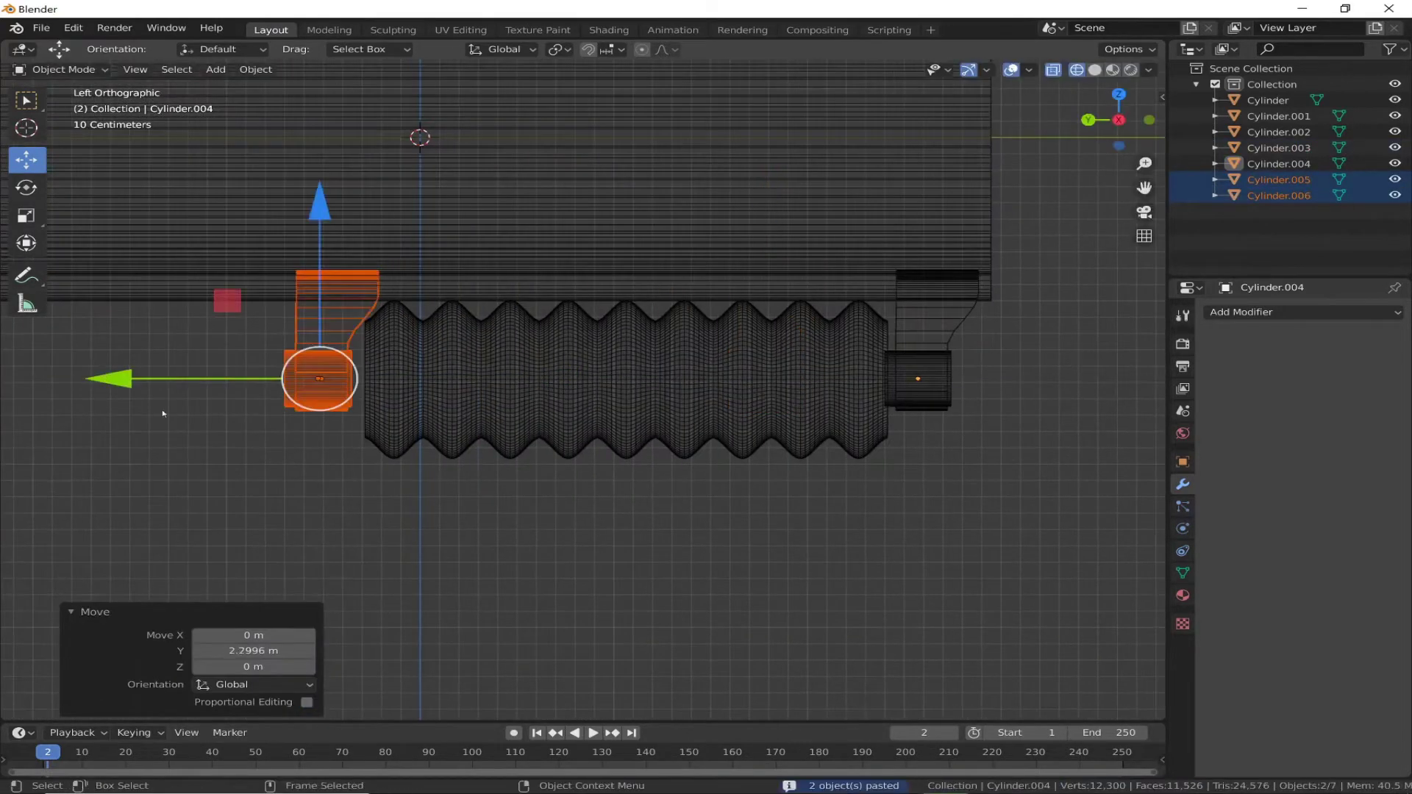
pyautogui.click(336, 324)
pyautogui.click(1183, 463)
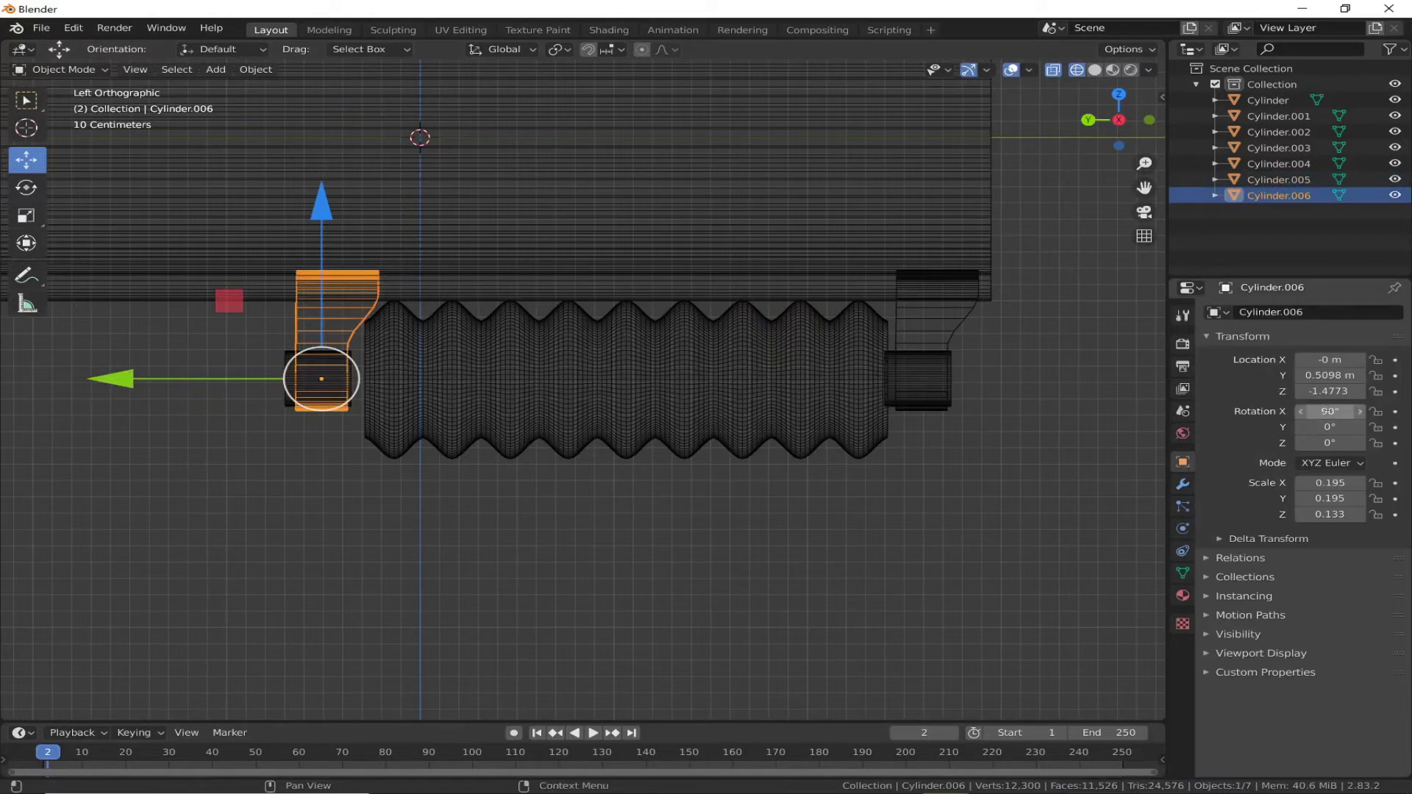
pyautogui.write('0')
pyautogui.press('Return')
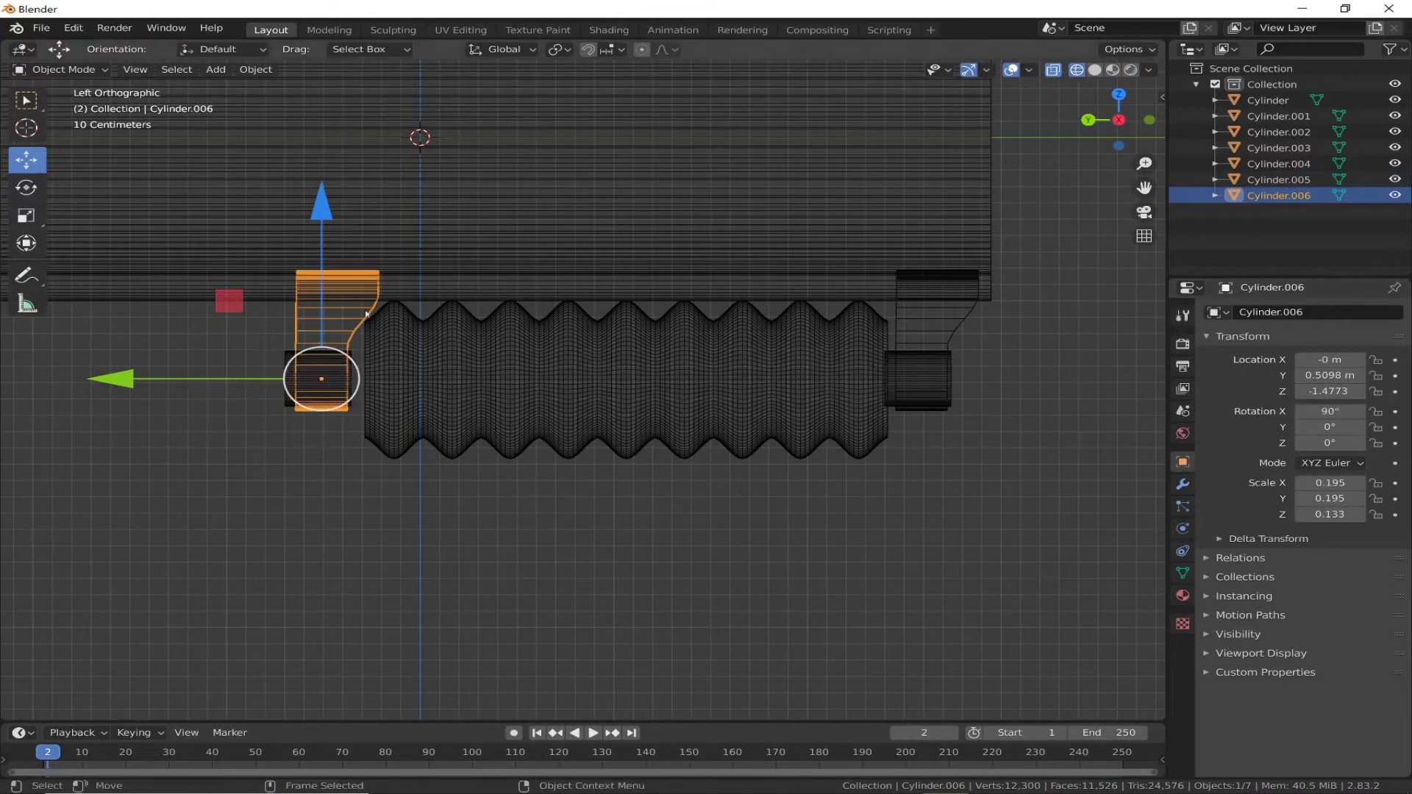
pyautogui.hotkey('shift', 'space')
pyautogui.press('r')
pyautogui.moveTo(470, 379); pyautogui.dragTo(441, 442)
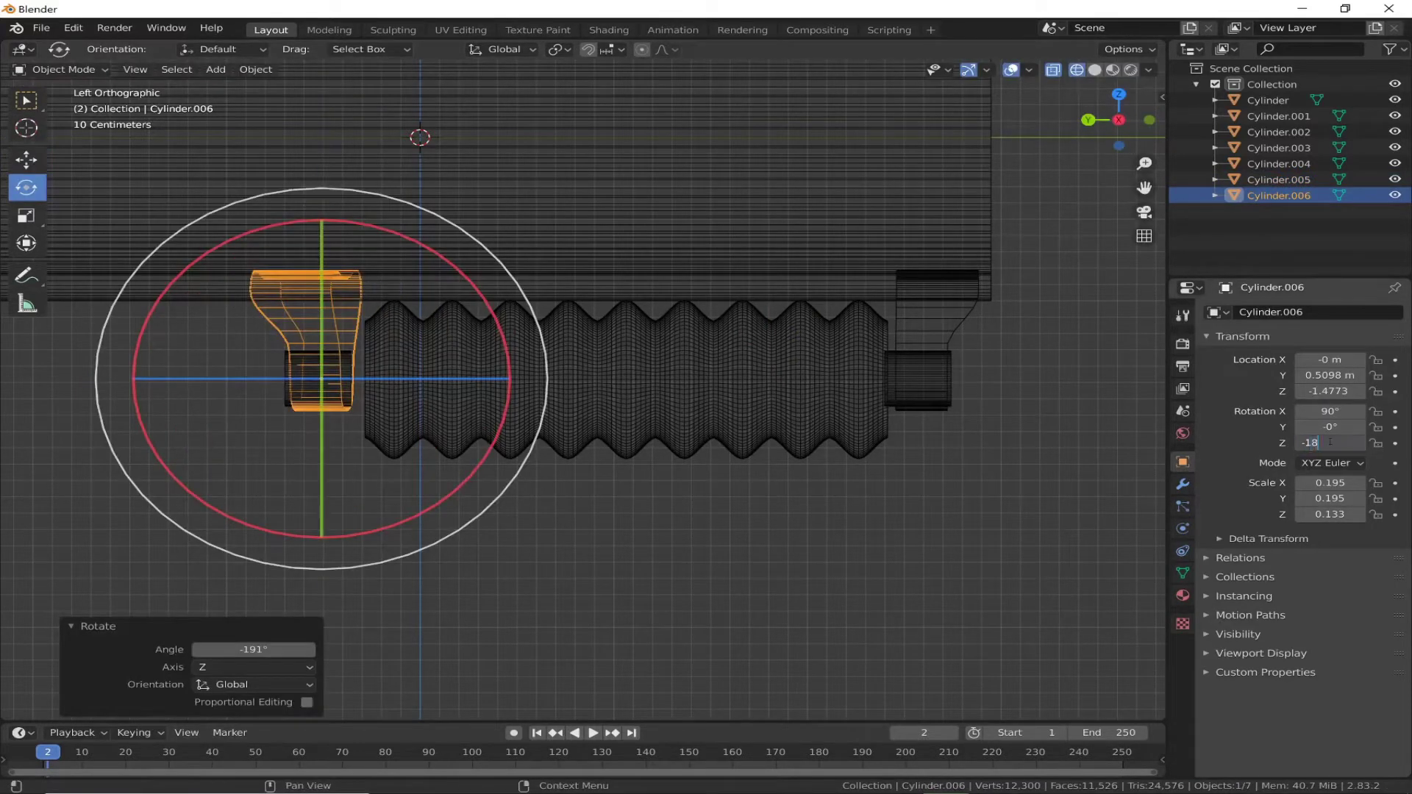
pyautogui.write('0')
pyautogui.press('Return')
# Step: Slide the flipped bracket along Y so it fits onto the hose end
pyautogui.scroll(1, 515, 368)
pyautogui.hotkey('shift', 'space')
pyautogui.press('g')
pyautogui.moveTo(147, 309); pyautogui.dragTo(176, 309)
pyautogui.scroll(-2, 515, 331)
pyautogui.click(515, 331)
pyautogui.scroll(2, 573, 388)
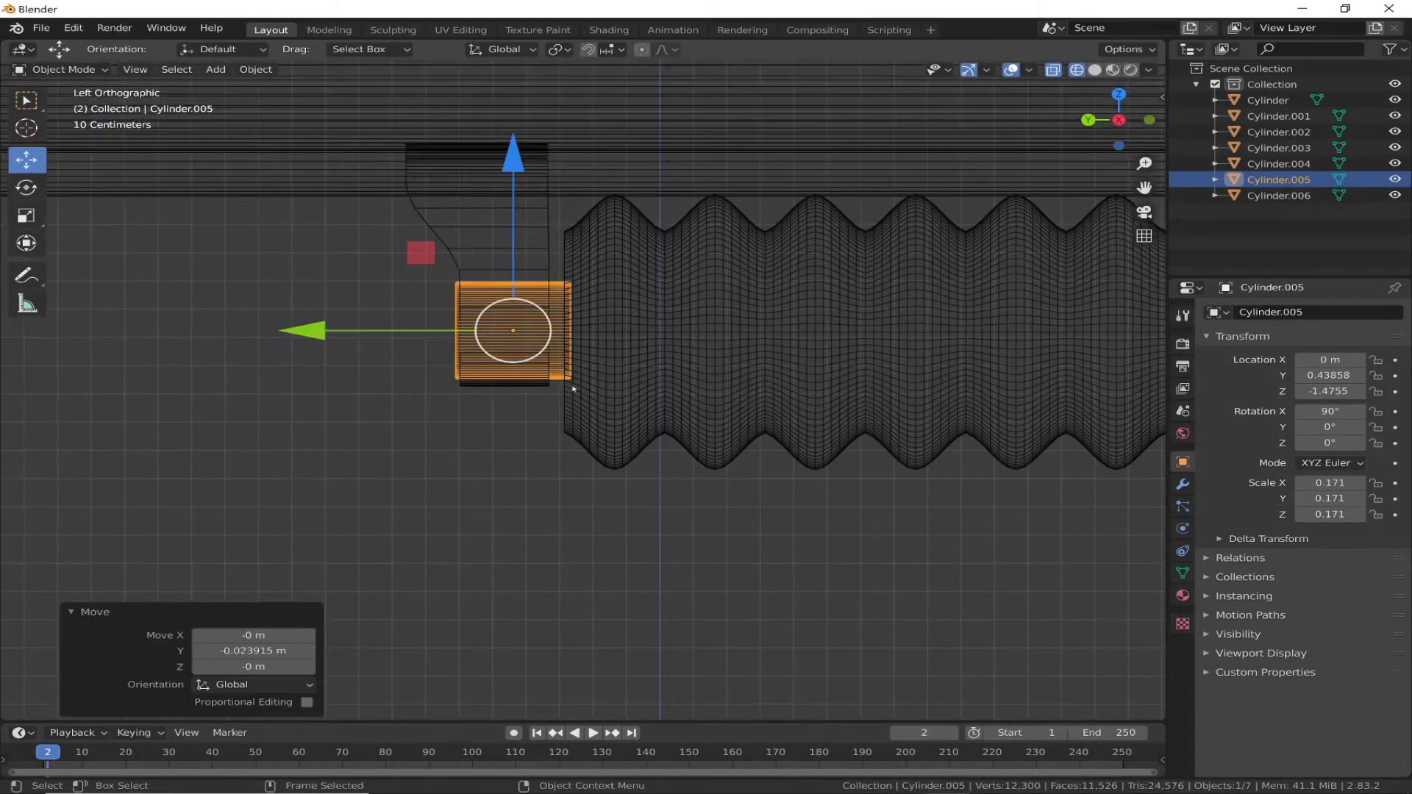
pyautogui.click(573, 388)
pyautogui.moveTo(382, 330); pyautogui.dragTo(389, 331)
# Step: Switch back to solid shading and orbit around the hose assembly
pyautogui.moveTo(389, 331)
pyautogui.mouseDown(button='middle')
pyautogui.moveTo(756, 500)
pyautogui.moveTo(602, 529)
pyautogui.moveTo(501, 513)
pyautogui.mouseUp(button='middle')
pyautogui.scroll(-3, 602, 530)
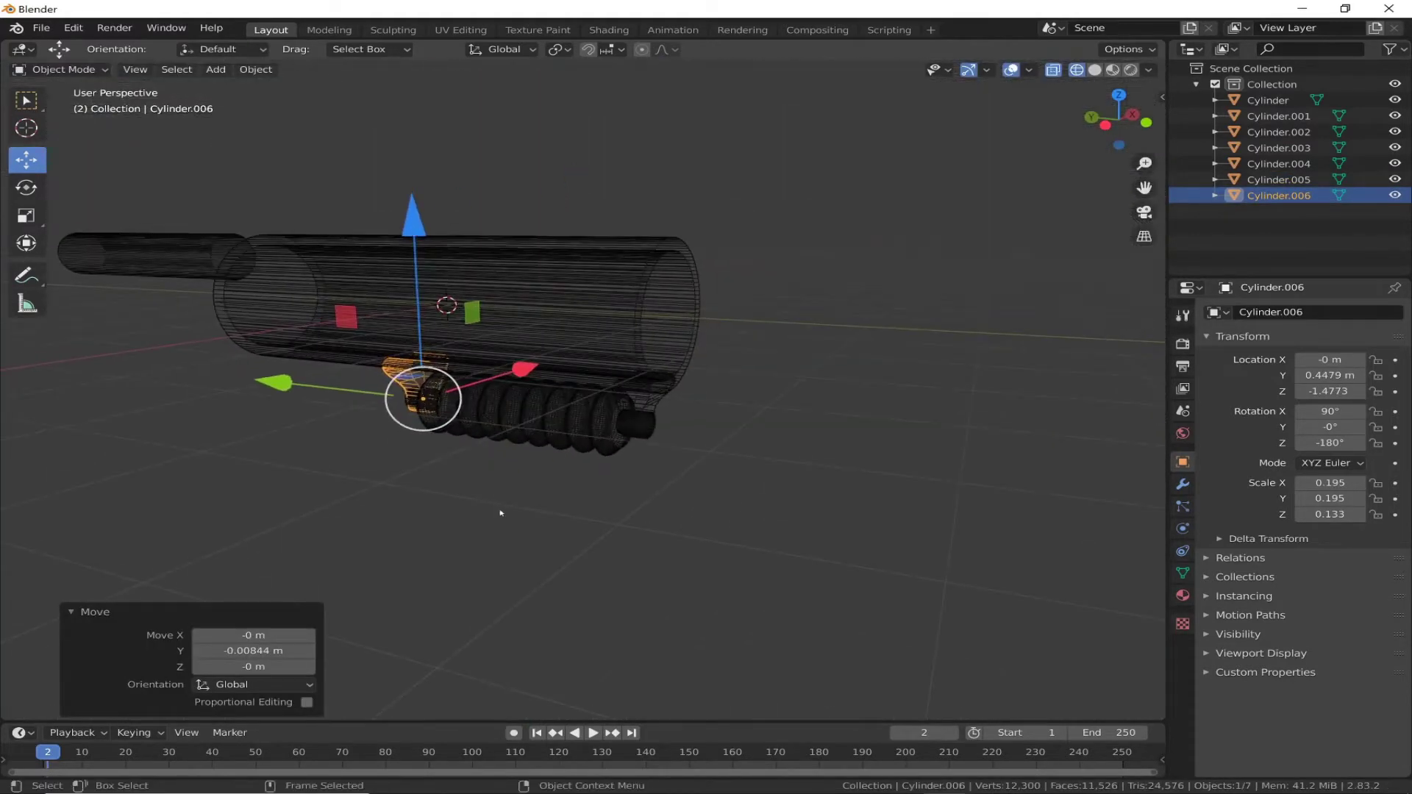
pyautogui.click(1094, 70)
pyautogui.click(742, 499)
pyautogui.moveTo(743, 498)
pyautogui.mouseDown(button='middle')
pyautogui.moveTo(645, 439)
pyautogui.moveTo(406, 460)
pyautogui.moveTo(599, 394)
pyautogui.mouseUp(button='middle')
# Step: Select both end plugs and shrink them together
pyautogui.click(509, 416)
pyautogui.keyDown('shift'); pyautogui.click(723, 401); pyautogui.keyUp('shift')
pyautogui.click(25, 215)
pyautogui.press('s')
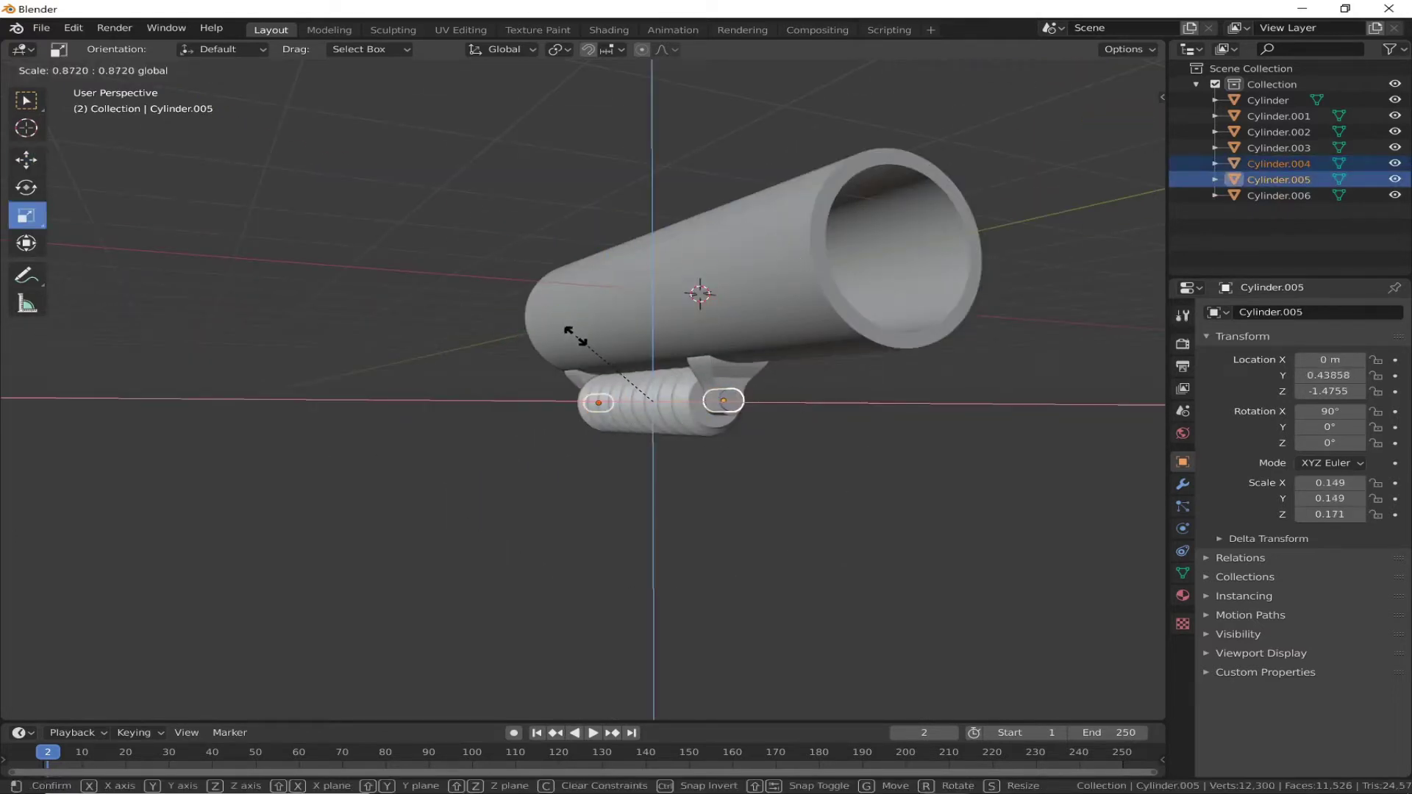
pyautogui.click(575, 337)
pyautogui.moveTo(636, 567)
pyautogui.mouseDown(button='middle')
pyautogui.moveTo(583, 520)
pyautogui.moveTo(473, 589)
pyautogui.mouseUp(button='middle')
# Step: Lower Cylinder.005 into the hose opening and narrow it while keeping its length
pyautogui.hotkey('shift', 'space')
pyautogui.press('g')
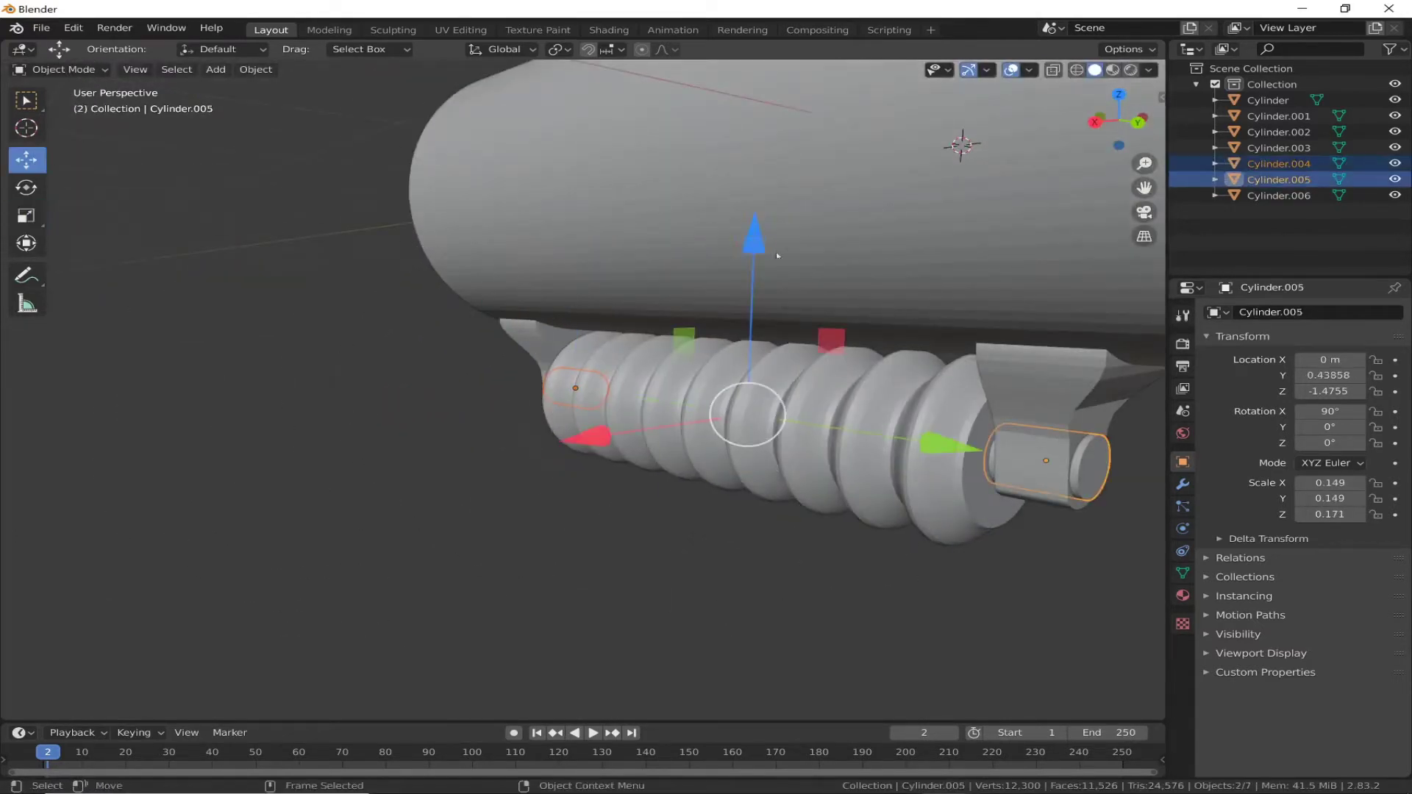
pyautogui.moveTo(777, 255); pyautogui.dragTo(777, 279)
pyautogui.click(25, 216)
pyautogui.press('s')
pyautogui.hotkey('shift', 'y')
pyautogui.press('Return')
# Step: Lower Cylinder.005 slightly to Z -1.5179, centring it in the hose
pyautogui.moveTo(765, 441)
pyautogui.keyDown('alt'); pyautogui.mouseDown(button='middle')
pyautogui.moveTo(815, 596)
pyautogui.moveTo(867, 574)
pyautogui.mouseUp(button='middle'); pyautogui.keyUp('alt')
pyautogui.hotkey('shift', 'space')
pyautogui.press('g')
pyautogui.moveTo(730, 254); pyautogui.dragTo(730, 263)
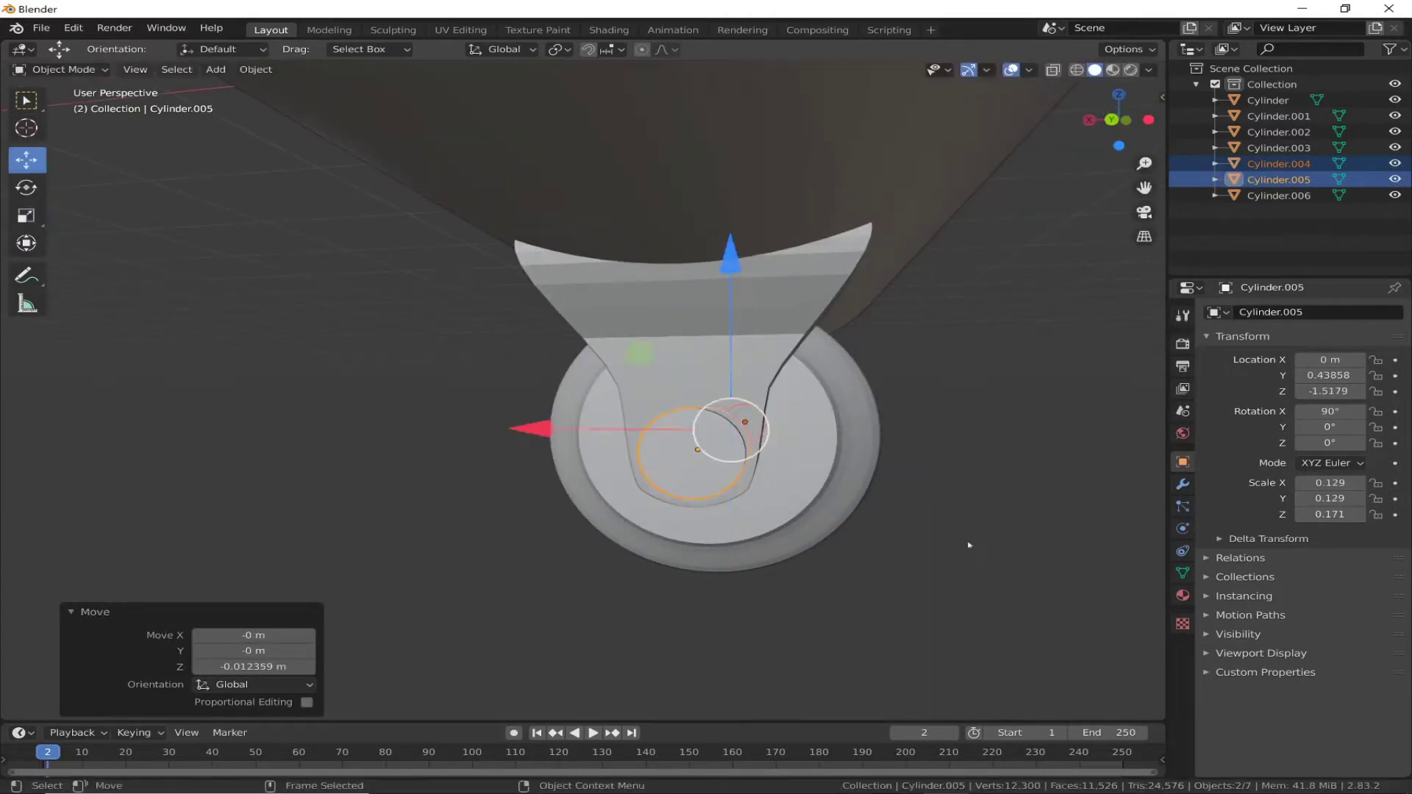
pyautogui.moveTo(969, 544); pyautogui.dragTo(985, 524, button='middle')
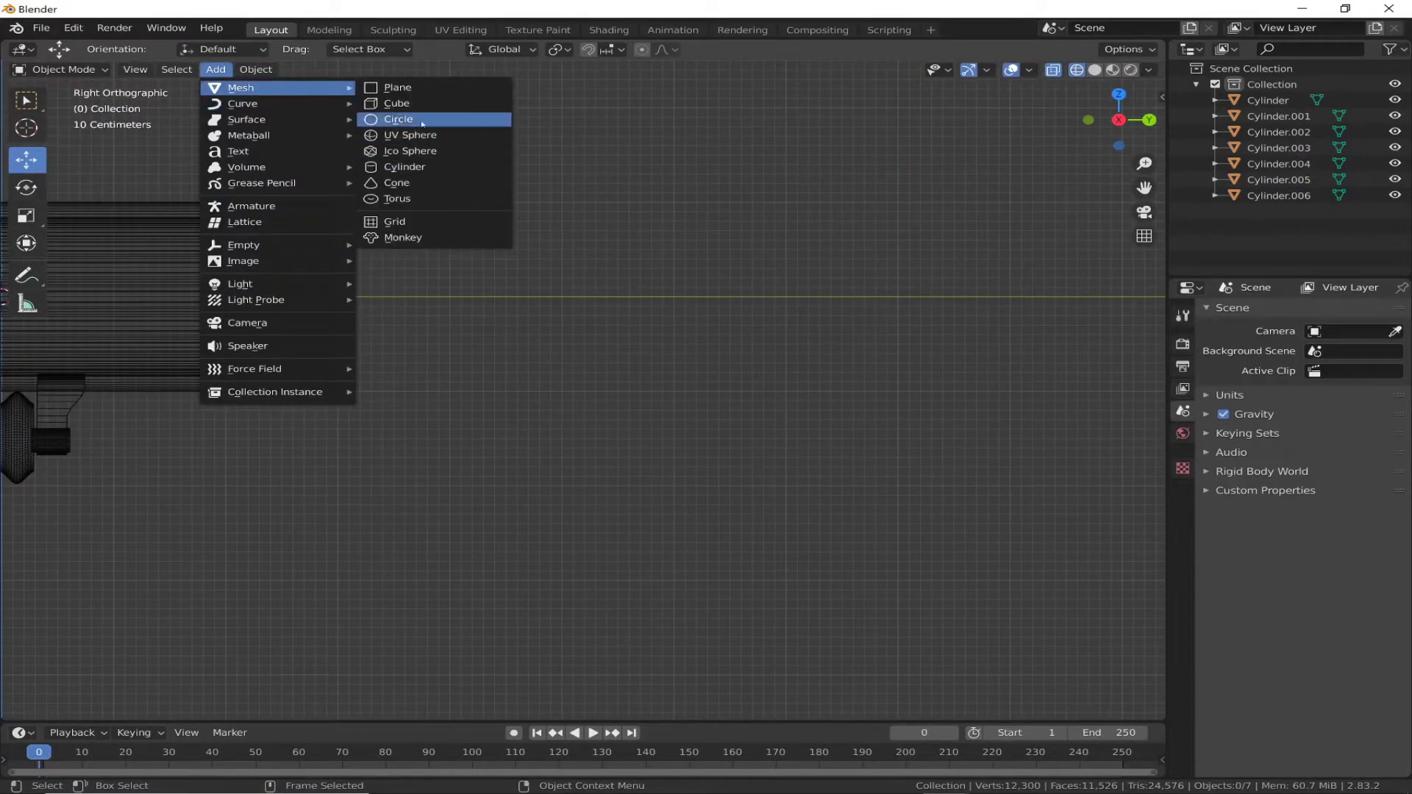
# Step: Add a new cube and place it clear of the hose assembly
pyautogui.click(397, 103)
pyautogui.press('g')
pyautogui.click(693, 302)
pyautogui.press('KP_Decimal')
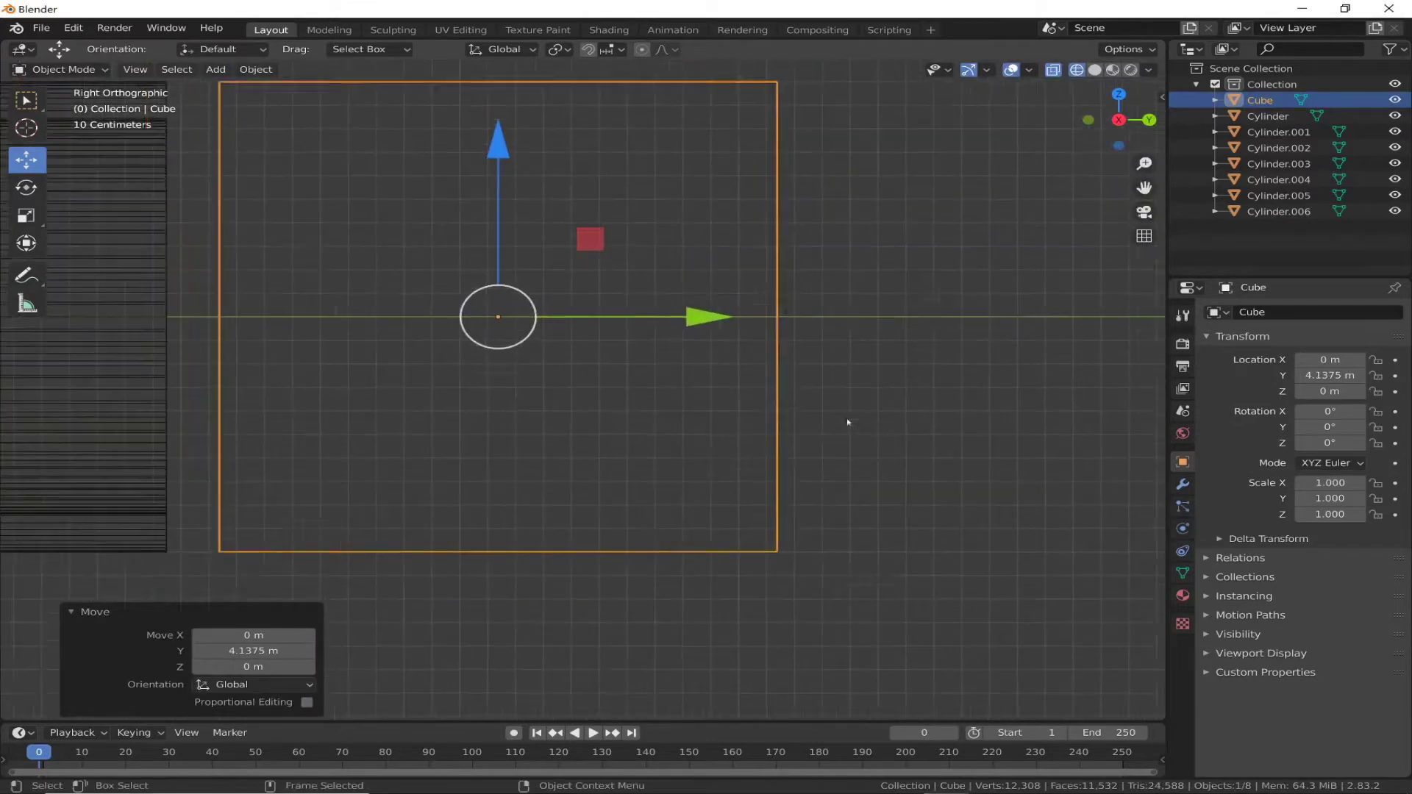
# Step: In Edit Mode, slice the cube with 25 vertical edge loops
pyautogui.click(58, 70)
pyautogui.click(62, 104)
pyautogui.click(26, 417)
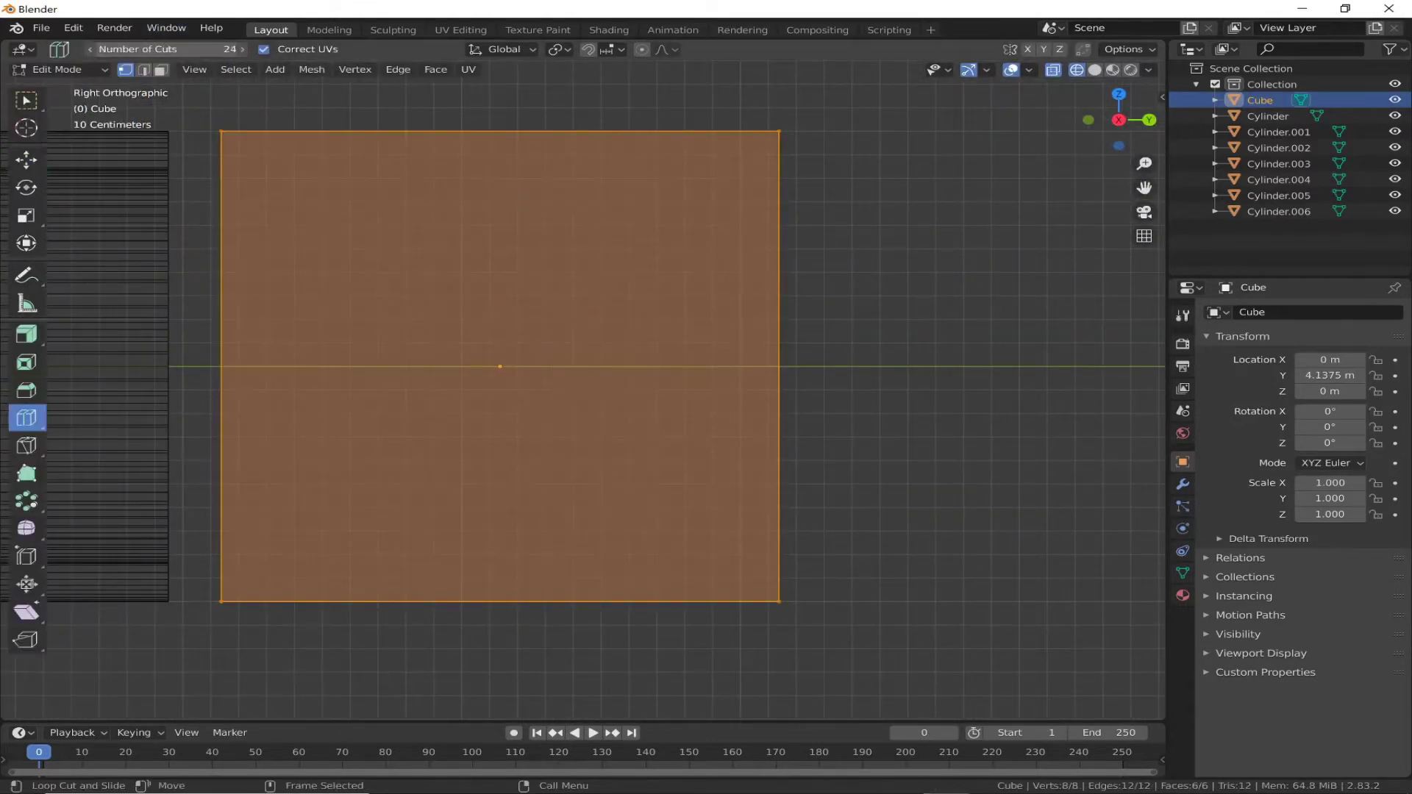
pyautogui.click(559, 170)
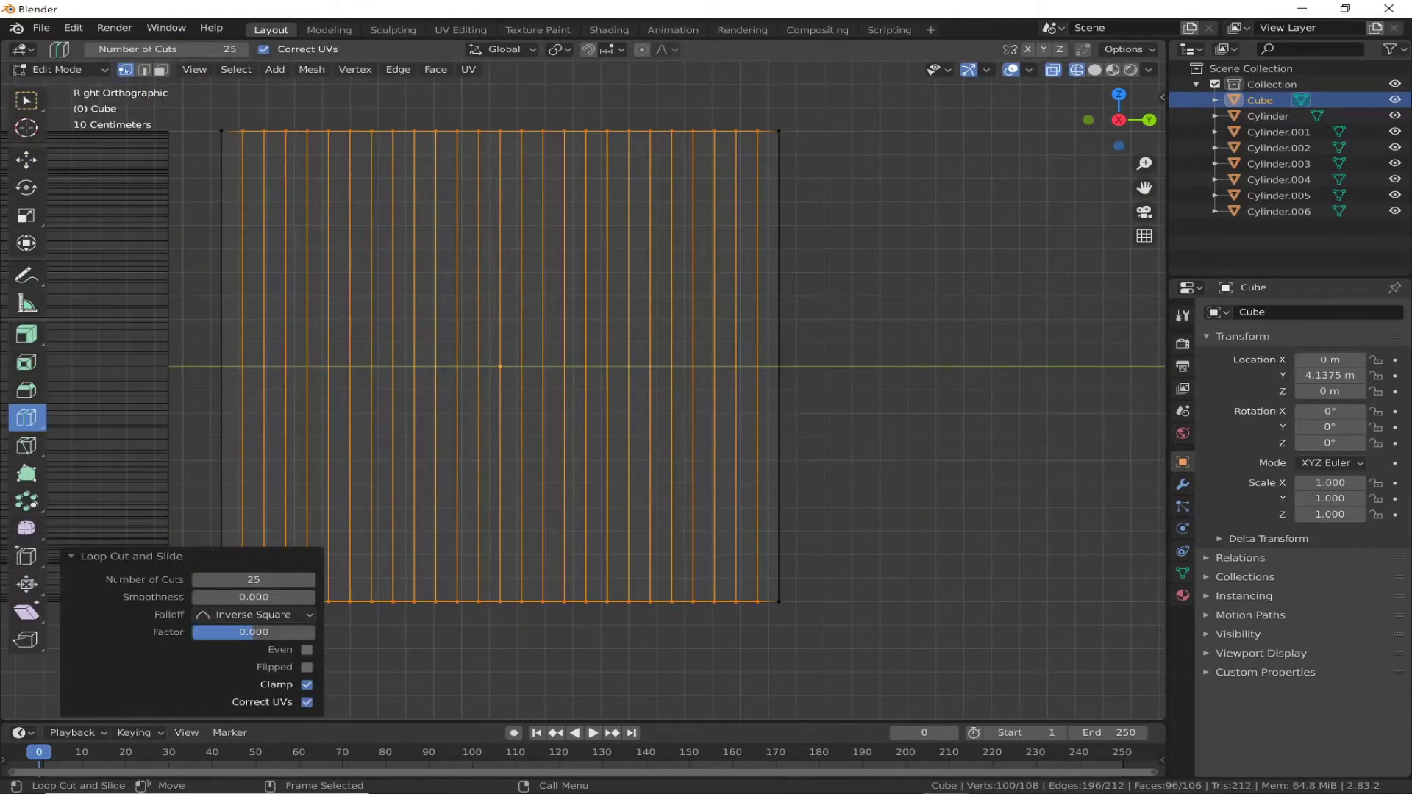
# Step: Pull the cube's top-right corner vertex down with proportional falloff
pyautogui.click(25, 159)
pyautogui.click(779, 131)
pyautogui.moveTo(794, 80); pyautogui.dragTo(770, 138)
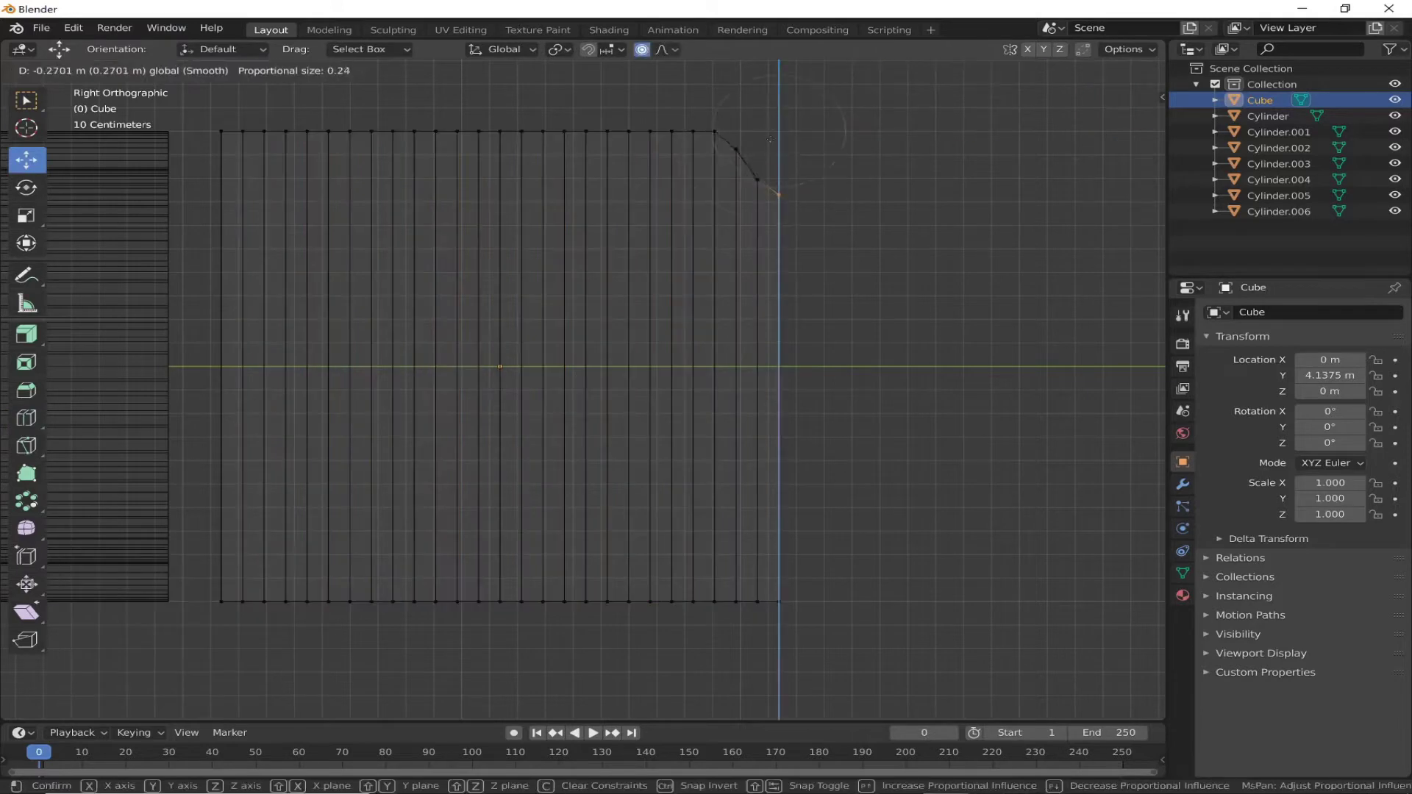
pyautogui.moveTo(814, 256); pyautogui.dragTo(806, 578)
pyautogui.scroll(8, 806, 578)
pyautogui.click(666, 49)
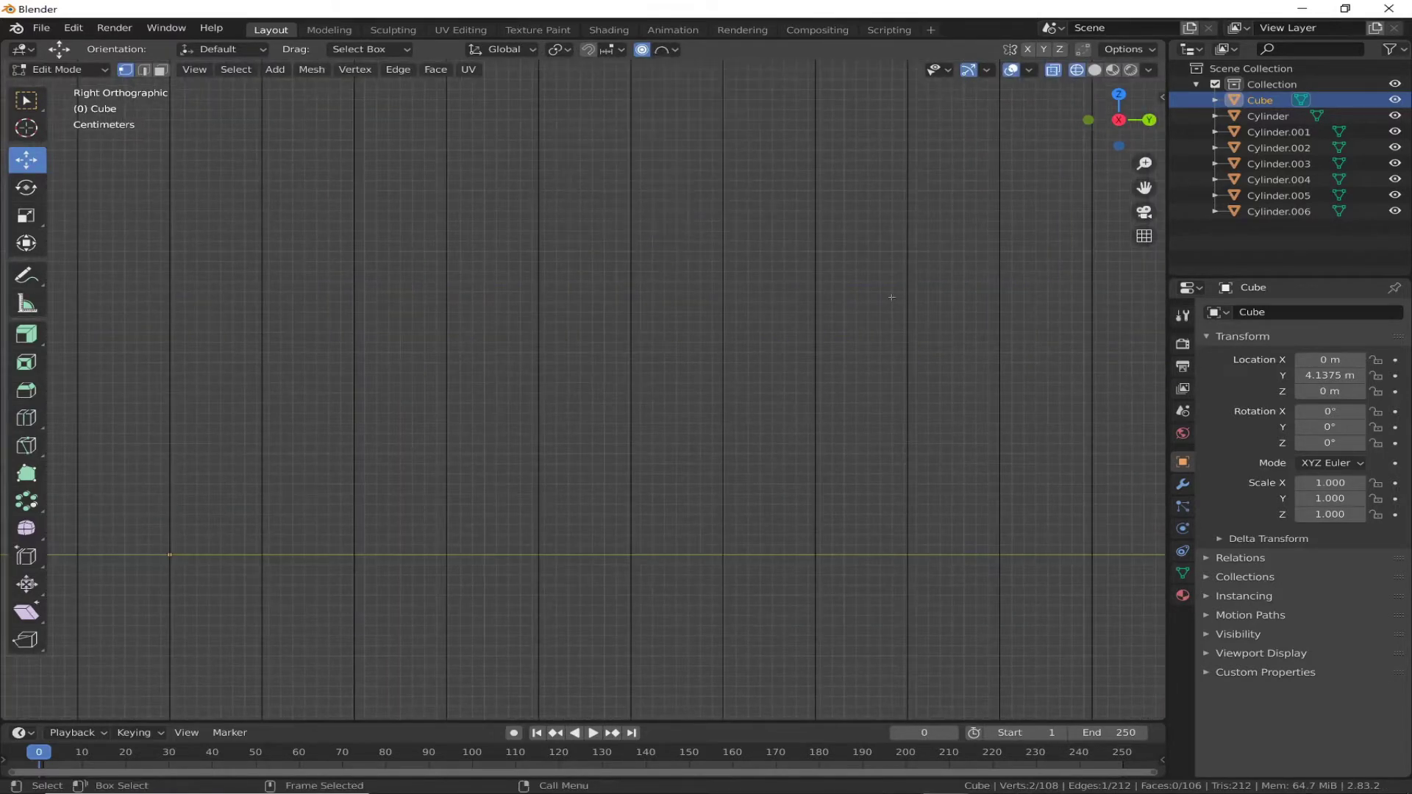
pyautogui.scroll(-5, 891, 297)
pyautogui.moveTo(1051, 107); pyautogui.dragTo(630, 61)
pyautogui.press('Escape')
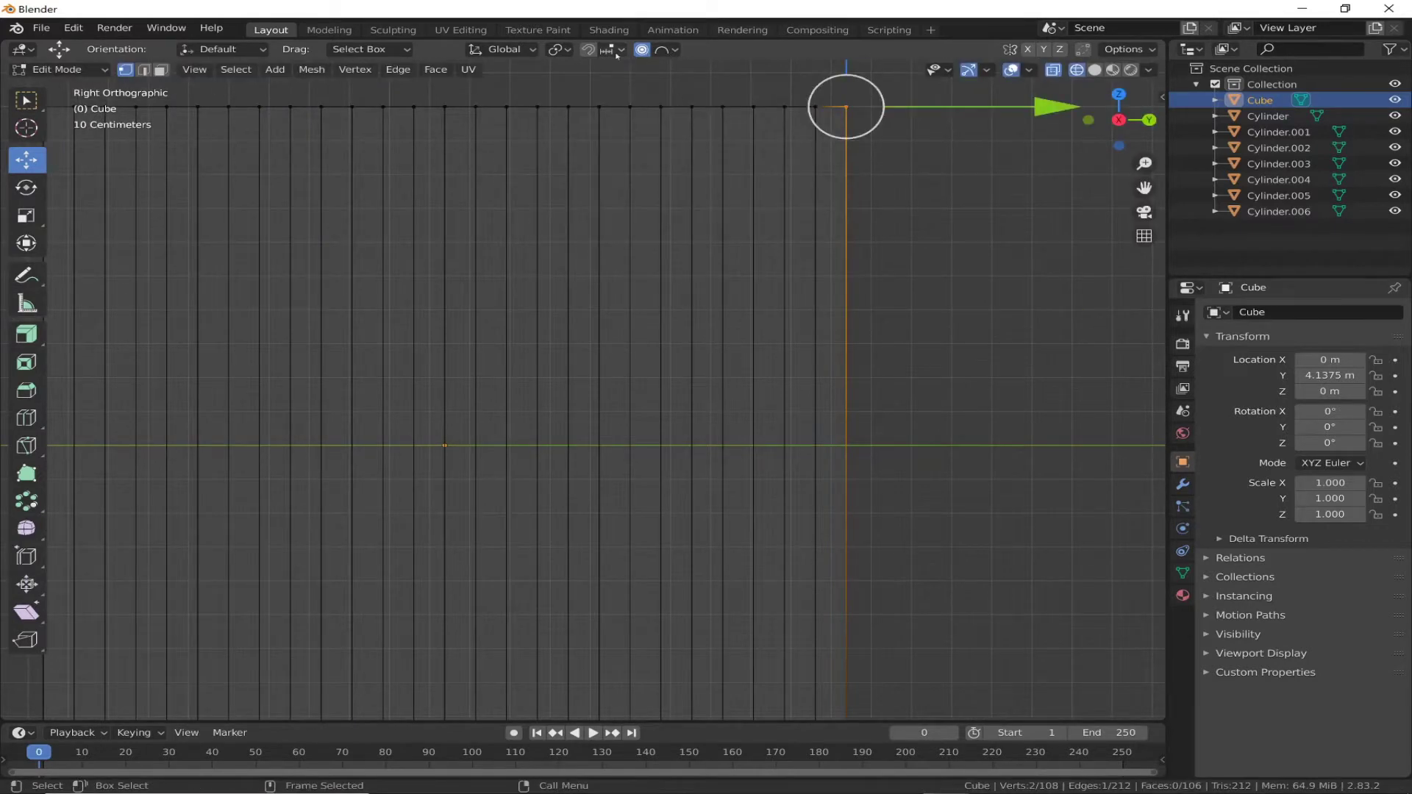
# Step: Use Sphere falloff to pull the corner -1.9865 m on Z into a smooth sweep
pyautogui.click(673, 53)
pyautogui.moveTo(846, 72)
pyautogui.mouseDown()
pyautogui.moveTo(820, 378)
pyautogui.moveTo(825, 544)
pyautogui.mouseUp()
pyautogui.scroll(-8, 822, 375)
pyautogui.scroll(-3, 824, 513)
pyautogui.scroll(-5, 730, 406)
pyautogui.press('g')
pyautogui.press('z')
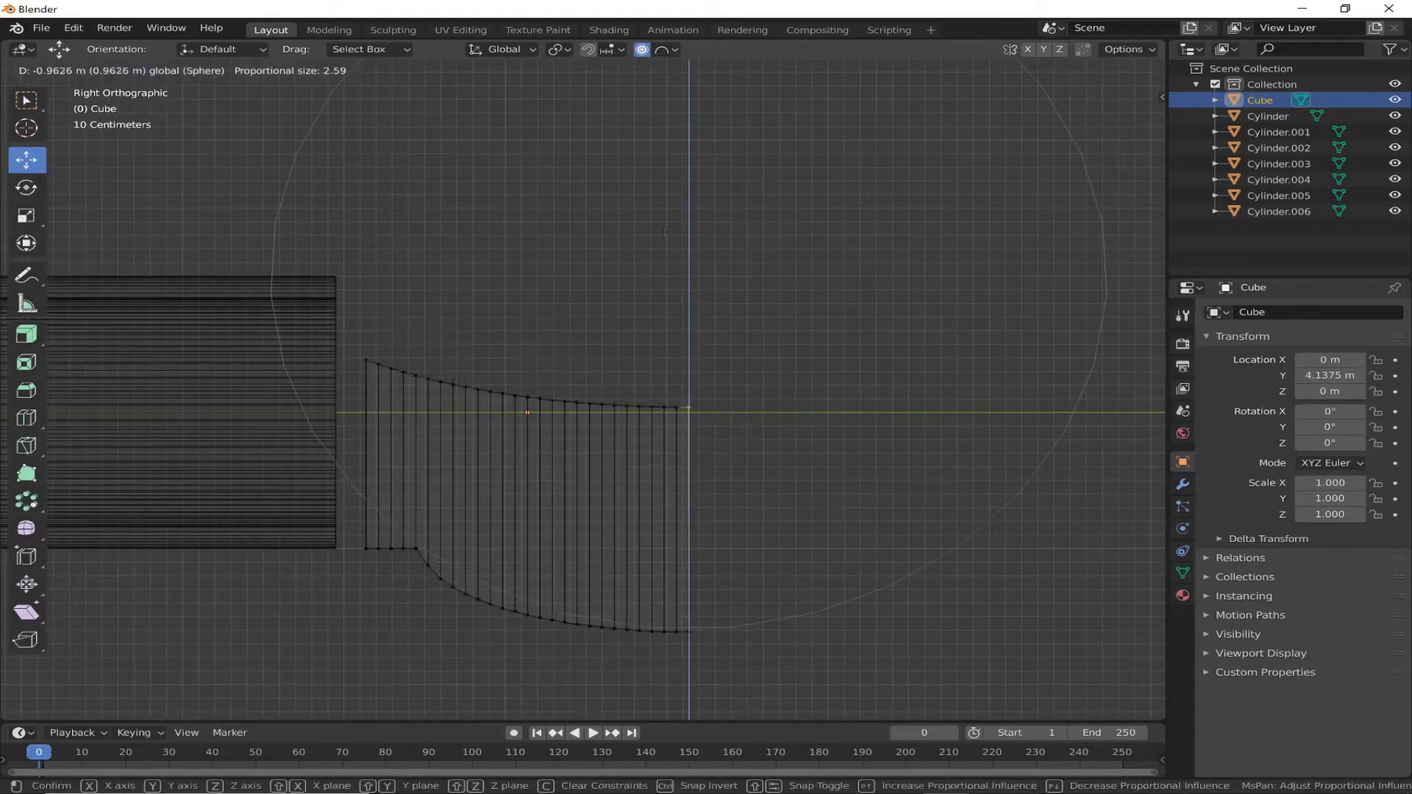
pyautogui.scroll(6, 674, 309)
pyautogui.scroll(-3, 678, 371)
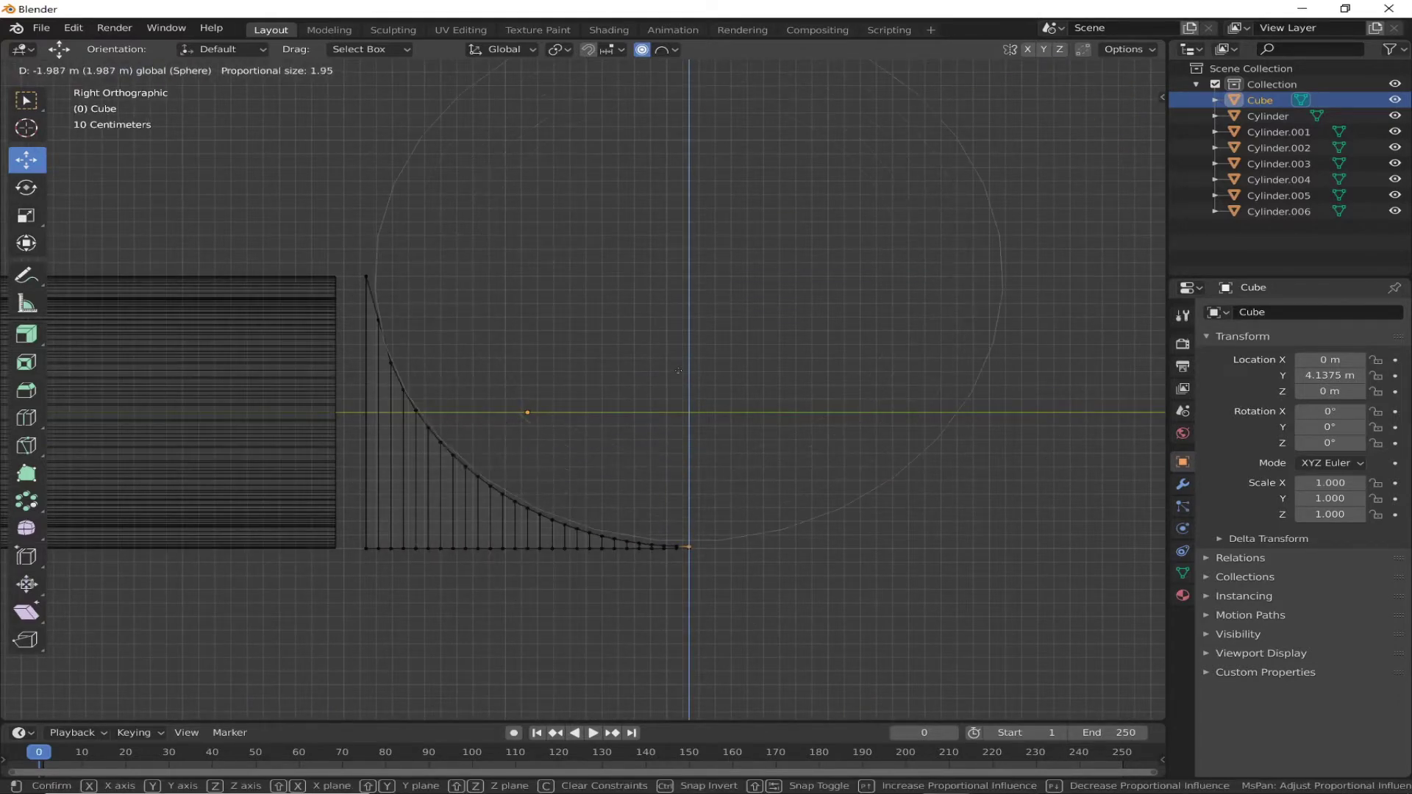
pyautogui.click(678, 371)
pyautogui.moveTo(678, 370); pyautogui.dragTo(553, 304, button='middle')
# Step: Flip the curved strip to -180° on X in Object Mode
pyautogui.press('Tab')
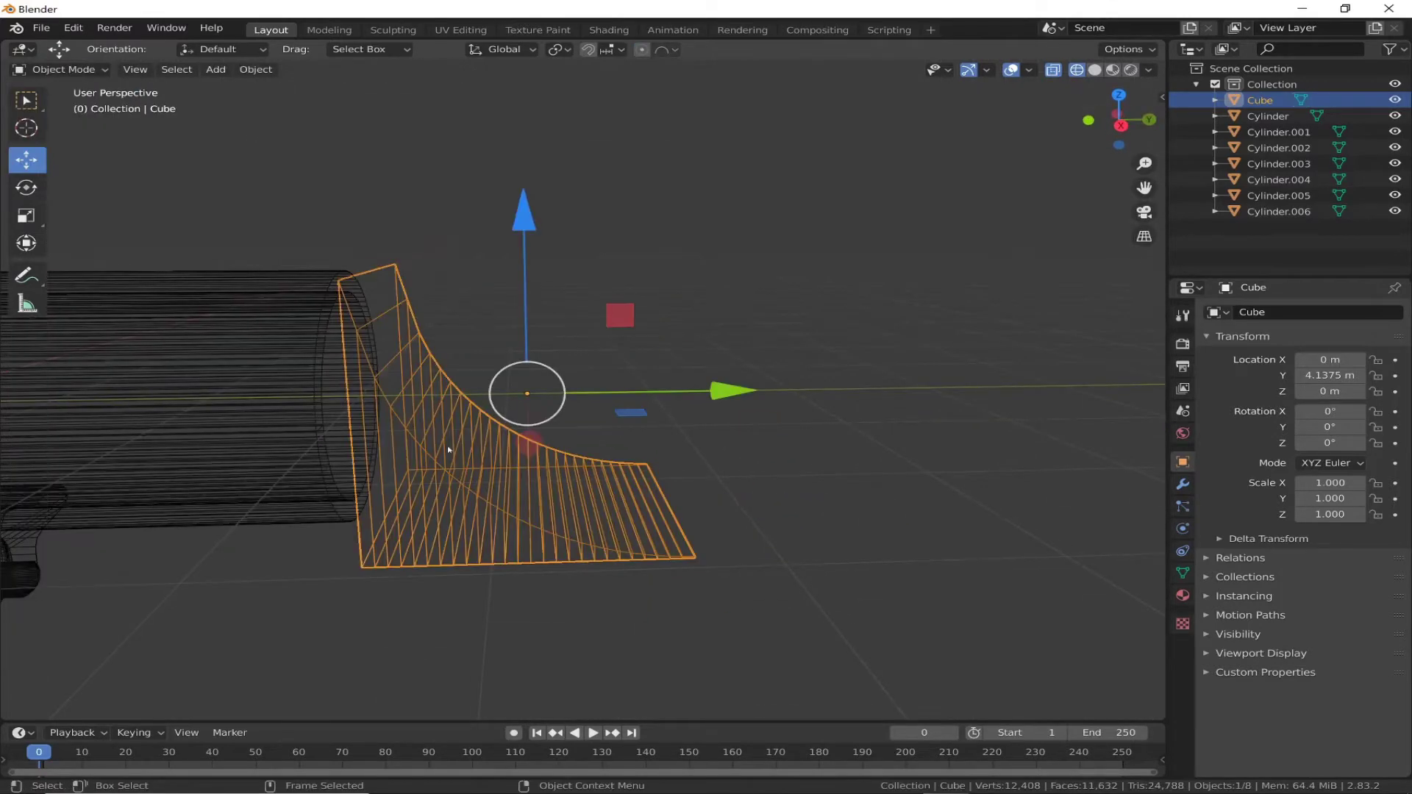
pyautogui.click(26, 188)
pyautogui.moveTo(522, 237)
pyautogui.mouseDown()
pyautogui.moveTo(641, 526)
pyautogui.moveTo(603, 551)
pyautogui.mouseUp()
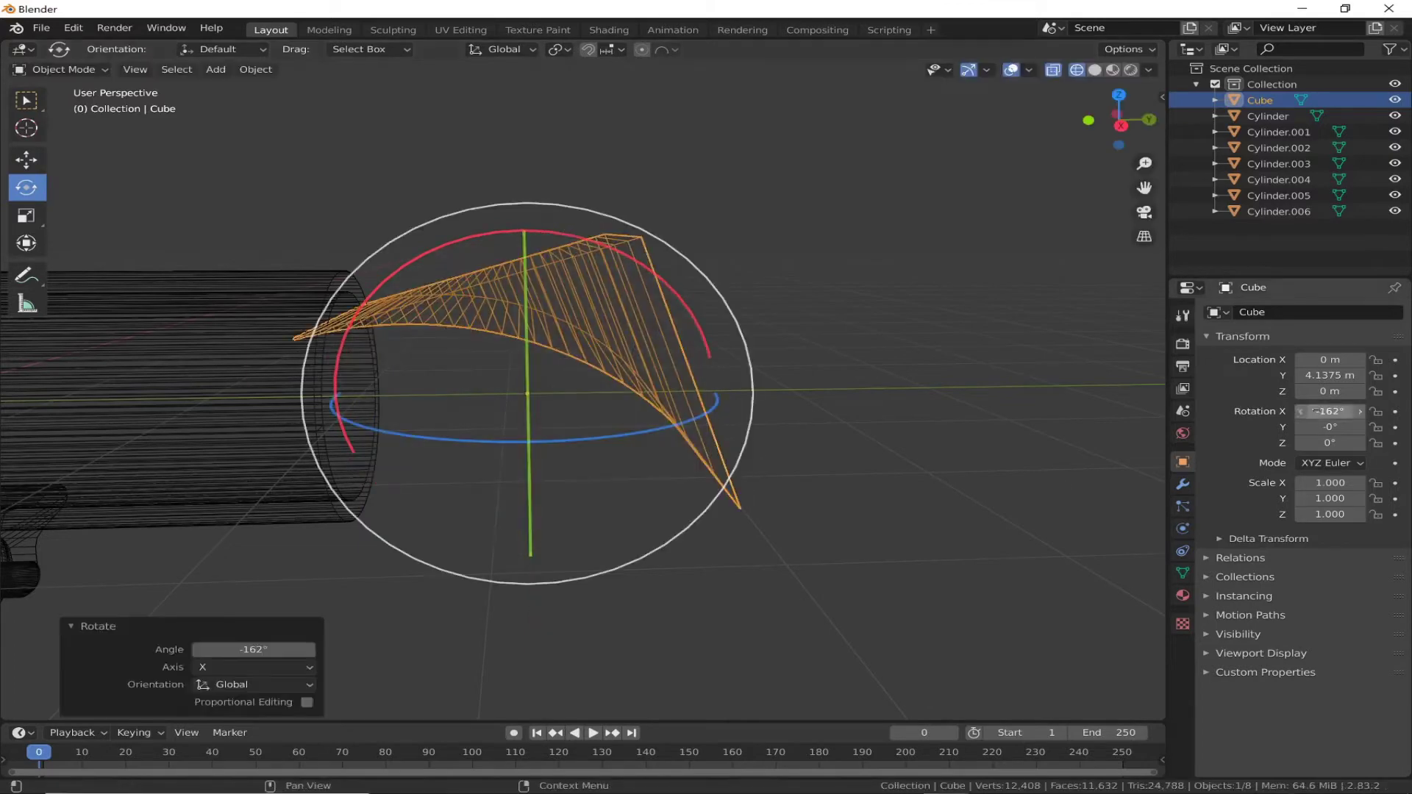
pyautogui.write('-180')
pyautogui.press('Return')
pyautogui.moveTo(956, 382); pyautogui.dragTo(861, 431, button='middle')
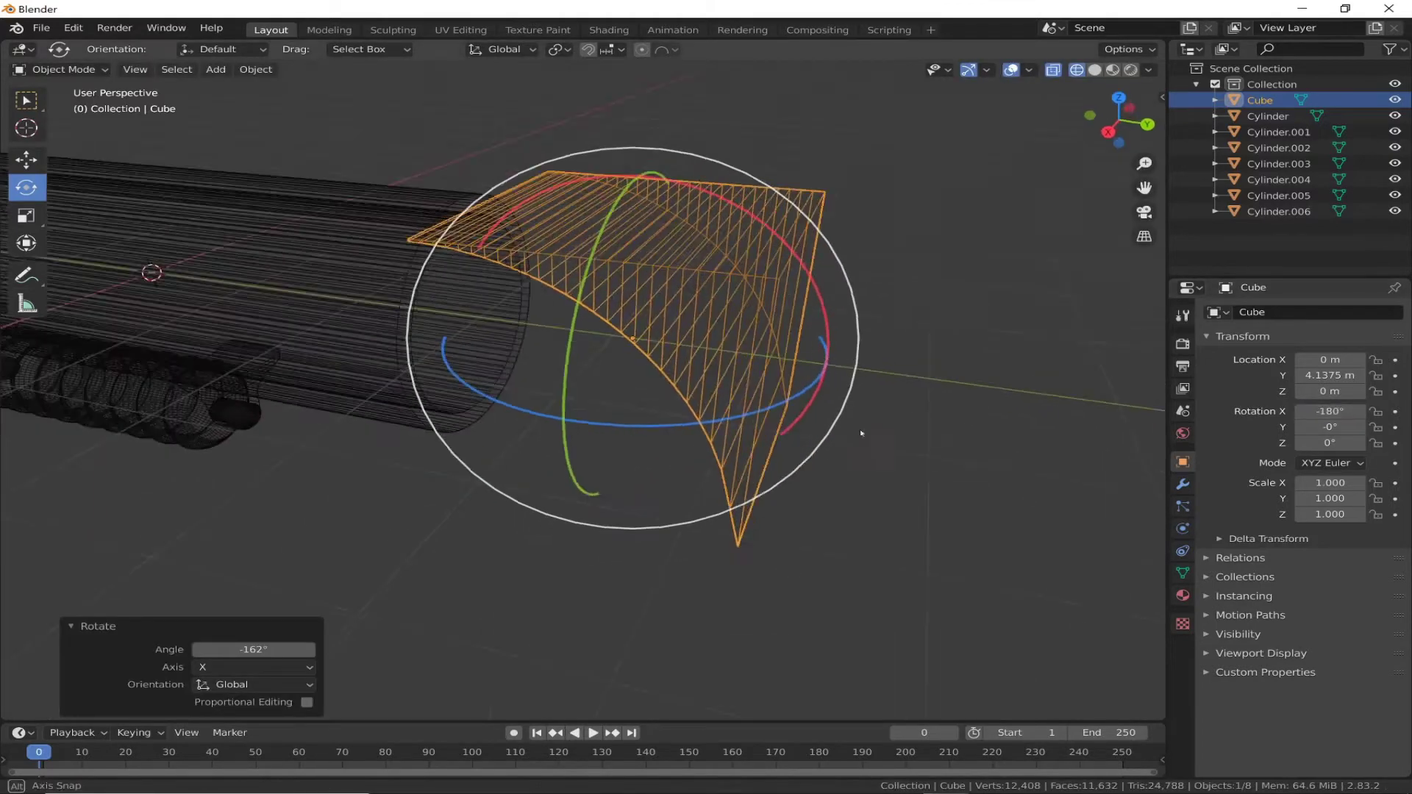
# Step: Add a second cube, Cube.001, and move it along Y
pyautogui.click(62, 69)
pyautogui.click(215, 69)
pyautogui.click(394, 98)
pyautogui.click(26, 160)
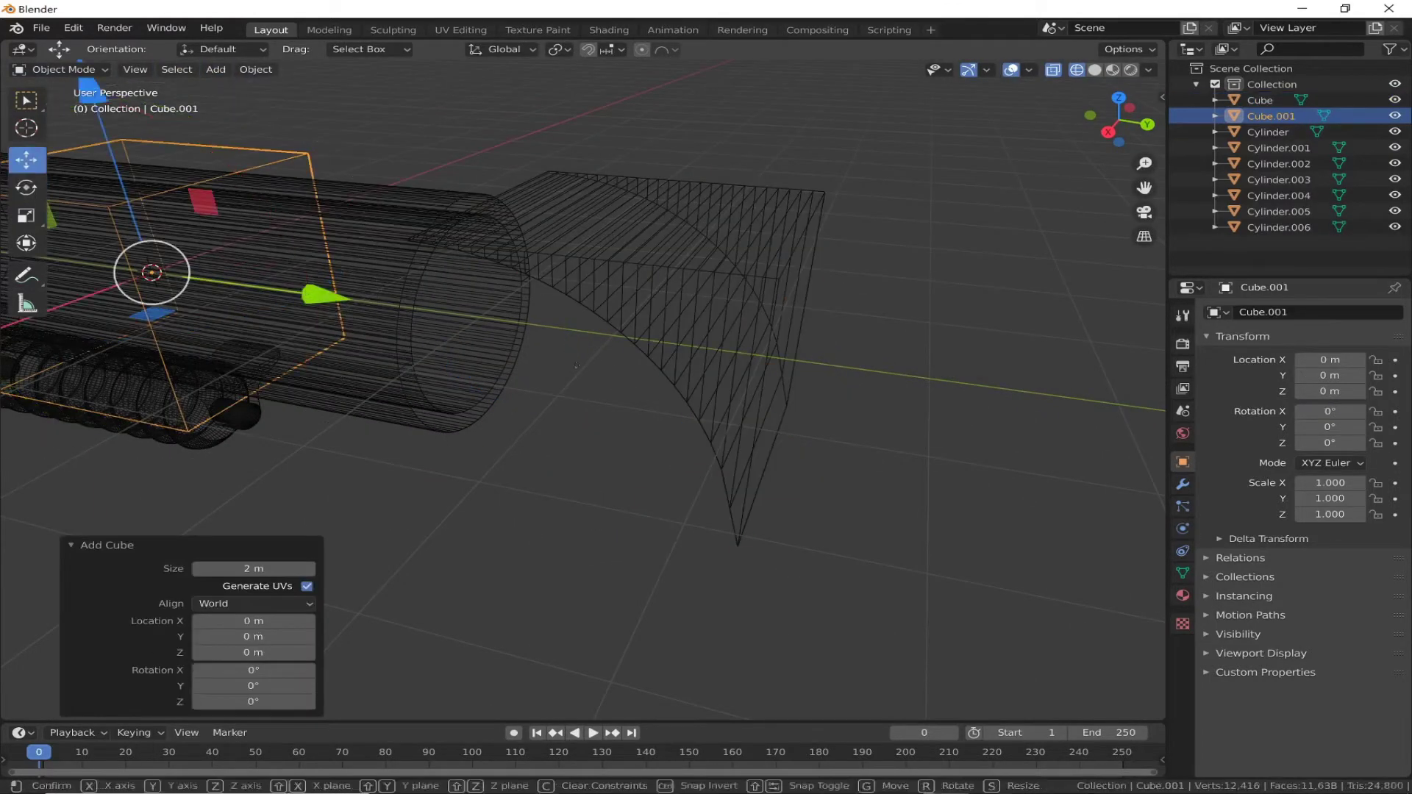
pyautogui.moveTo(314, 211); pyautogui.dragTo(781, 276)
# Step: Check alignment from the Right and Back views, nudging Cube.001 along Y and Z
pyautogui.press('KP_3')
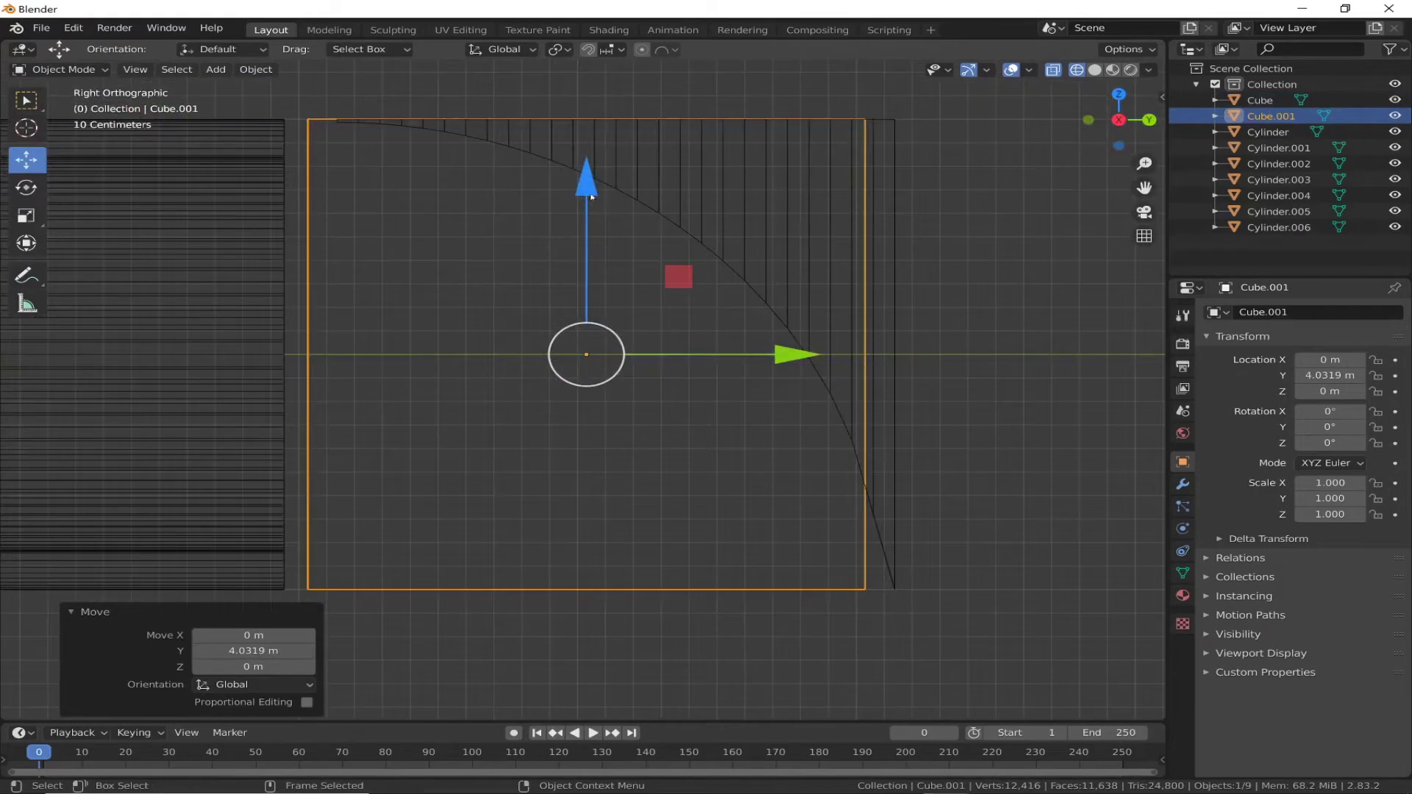
pyautogui.click(1088, 120)
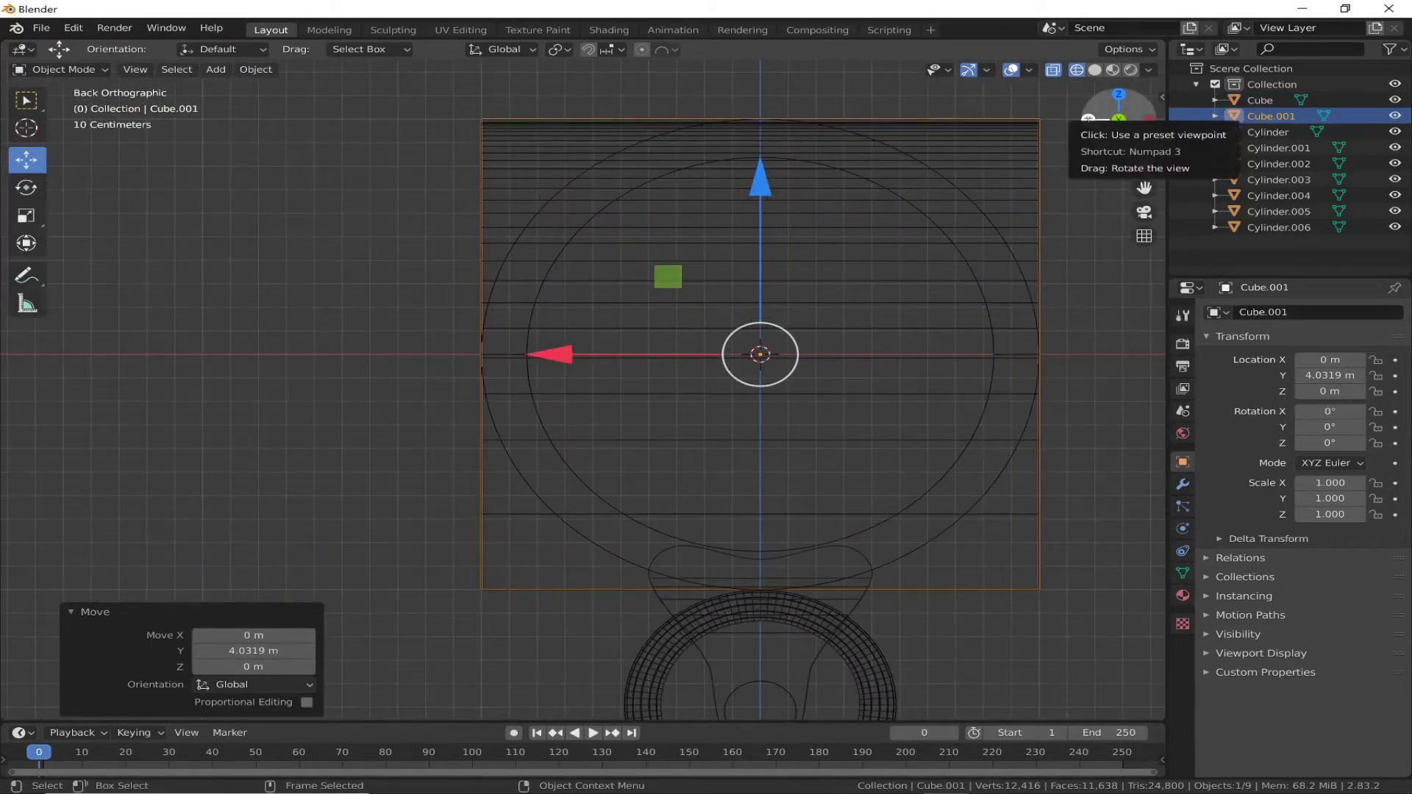
pyautogui.click(1088, 120)
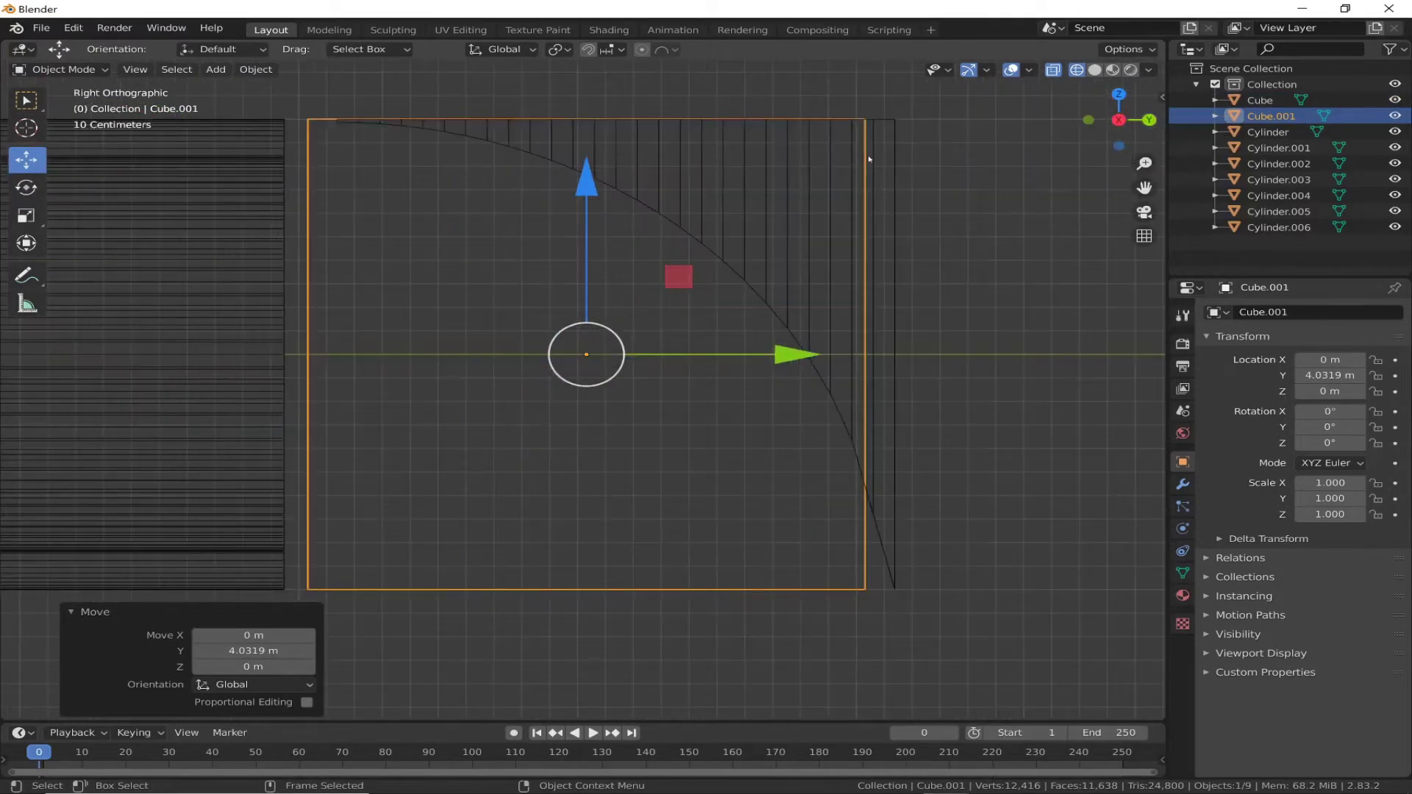
pyautogui.moveTo(808, 355); pyautogui.dragTo(825, 360)
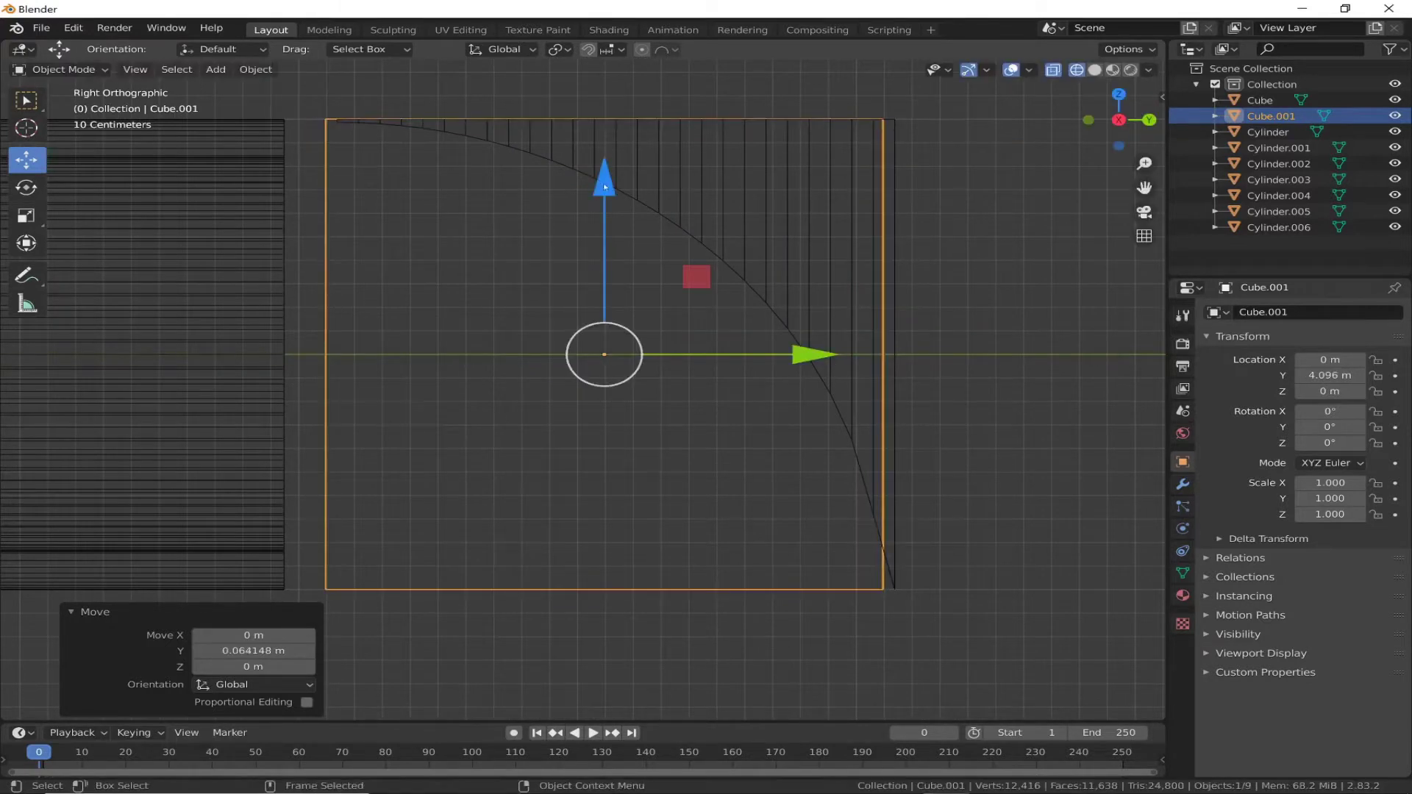
pyautogui.moveTo(606, 184); pyautogui.dragTo(615, 192)
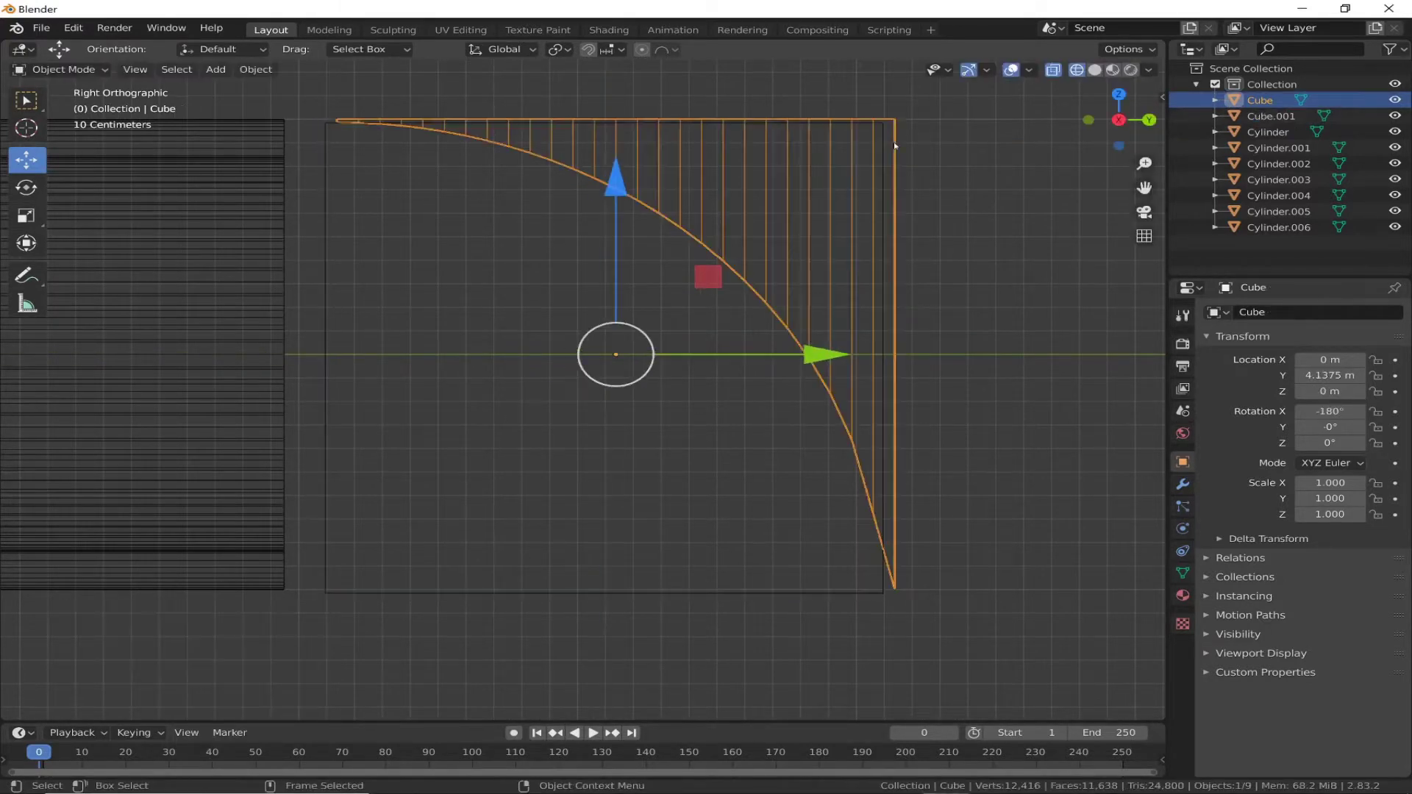
# Step: Give Cube.001 a Boolean Difference modifier with Cube as the cutting object
pyautogui.click(1182, 483)
pyautogui.click(1301, 311)
pyautogui.click(1022, 384)
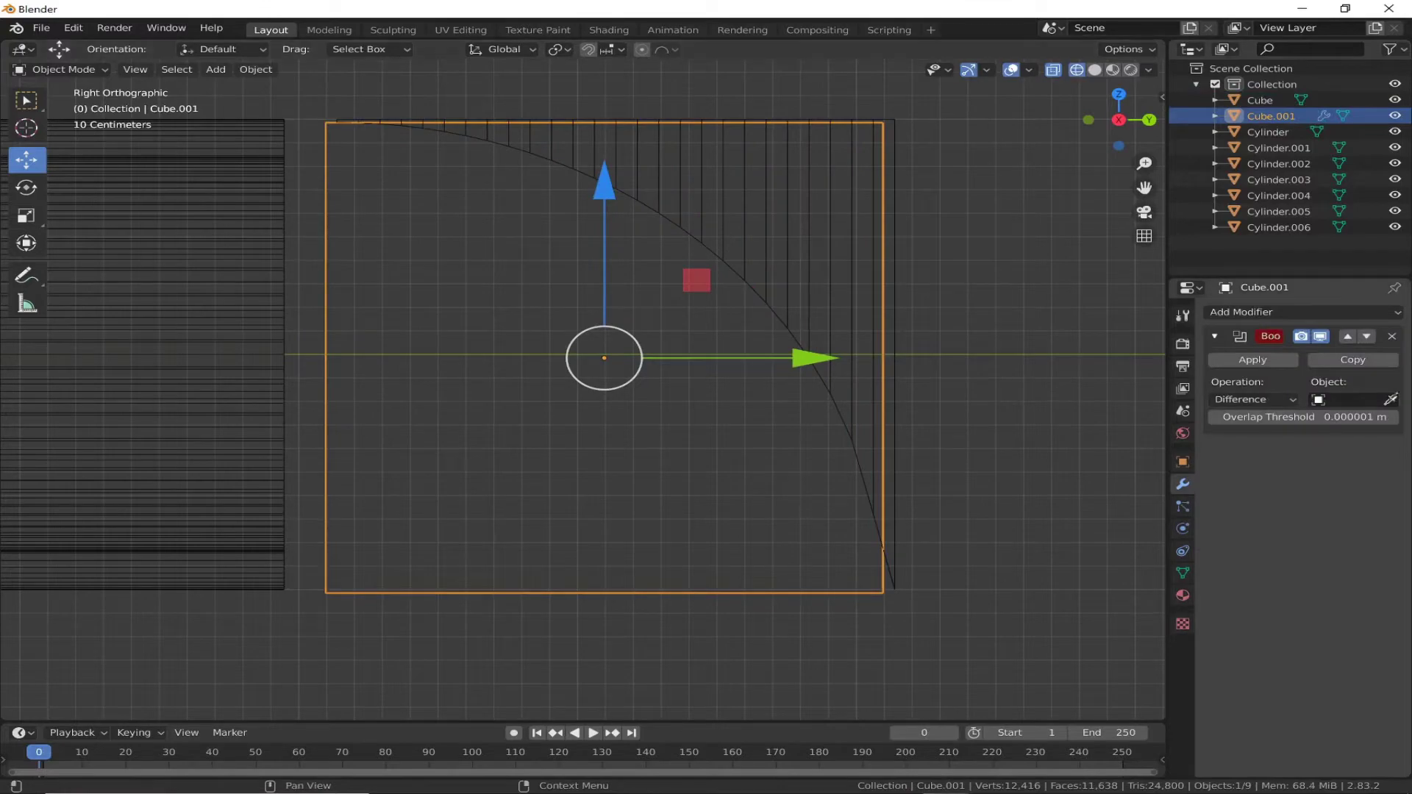
pyautogui.click(905, 196)
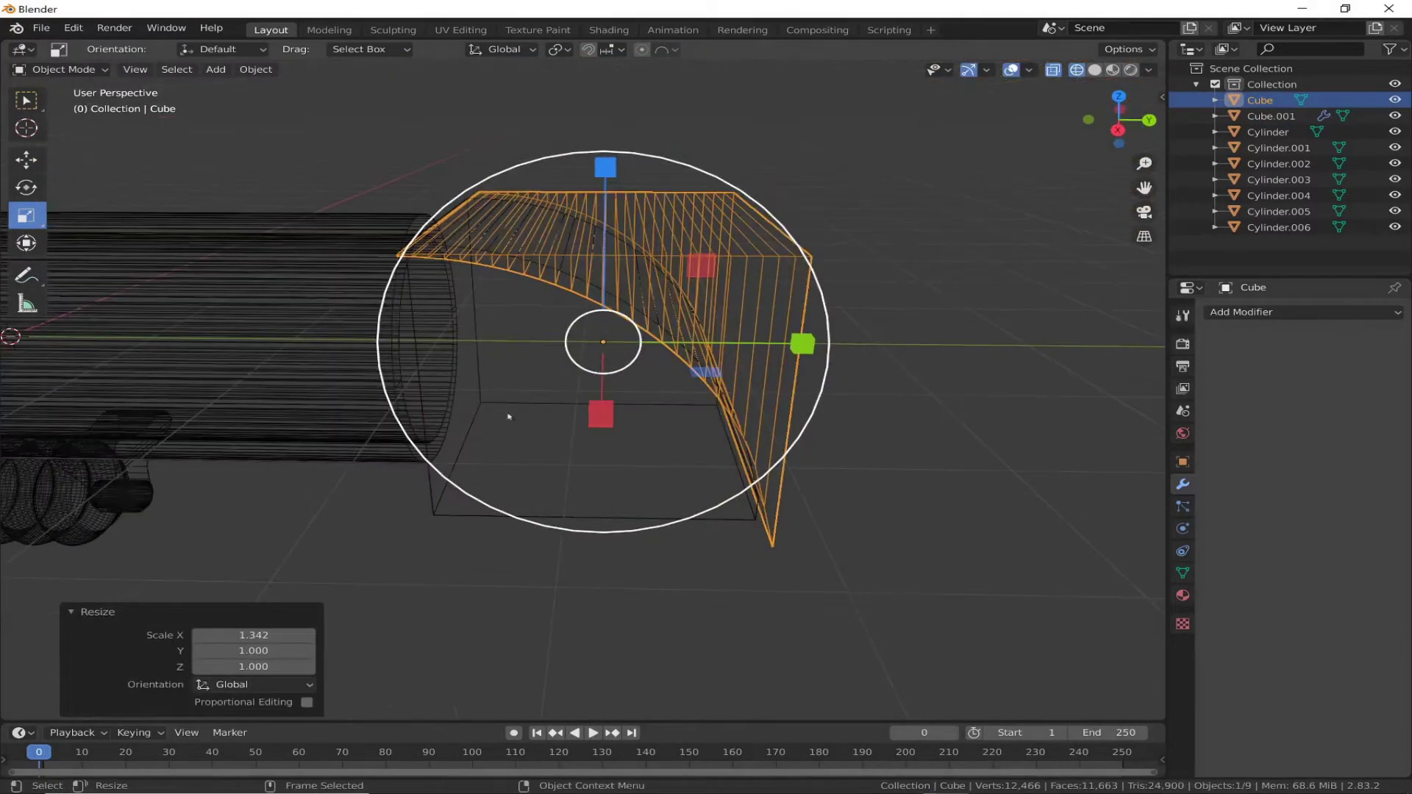
# Step: Move the curved Cube cutter far away along Y
pyautogui.click(1259, 100)
pyautogui.click(27, 158)
pyautogui.moveTo(796, 345); pyautogui.dragTo(1102, 345)
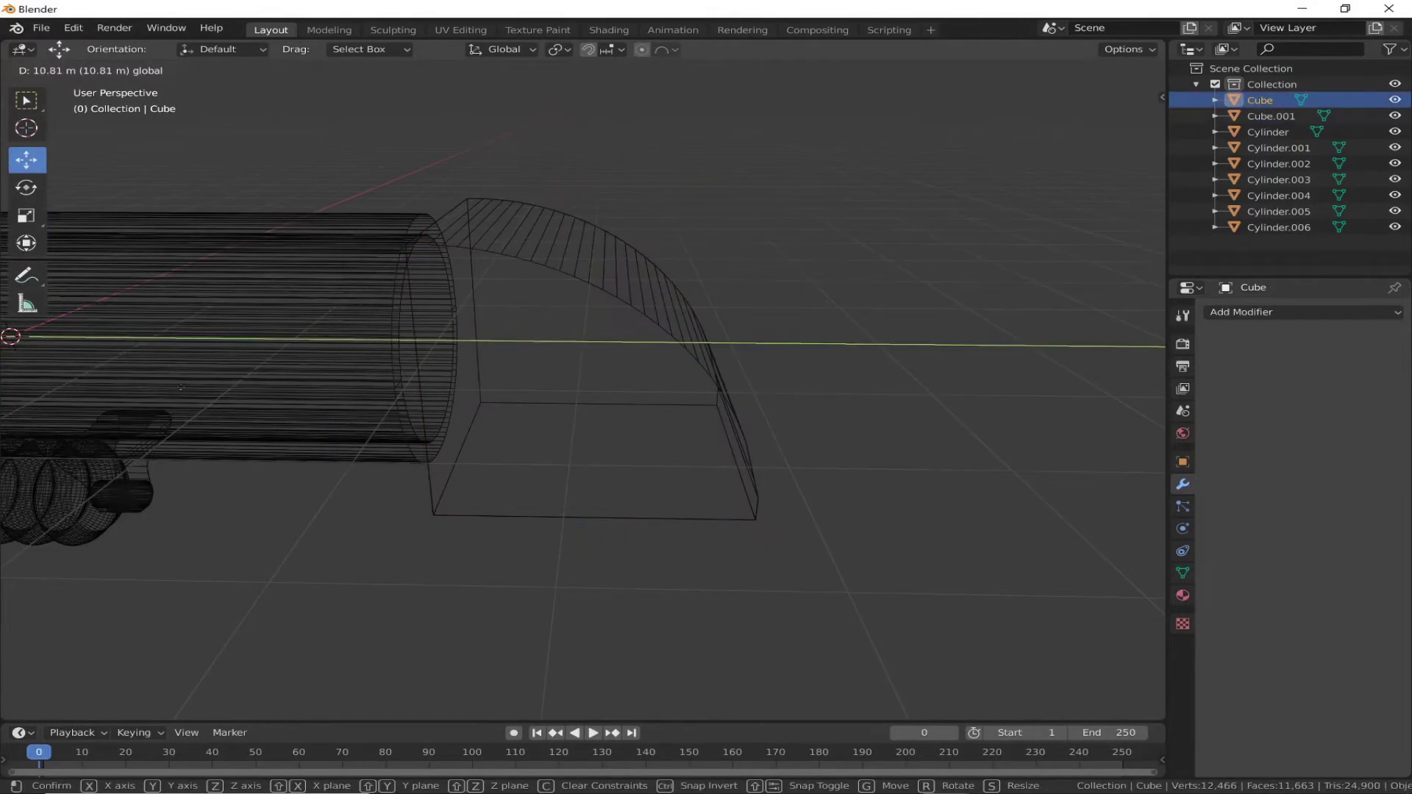
pyautogui.click(1118, 120)
pyautogui.moveTo(882, 284); pyautogui.dragTo(621, 384, button='middle')
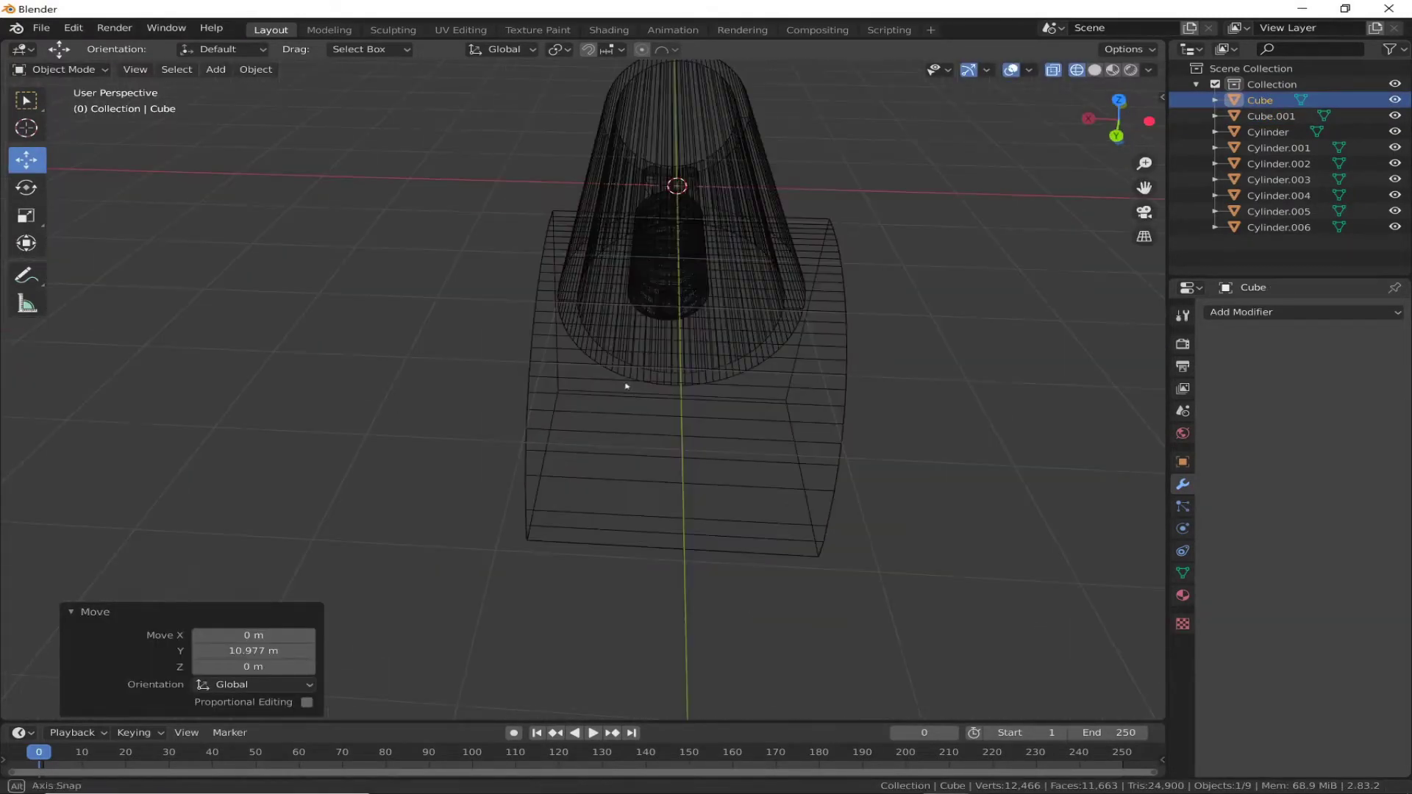
# Step: Narrow Cube.001 to about 0.625 on X and shift it slightly along Y
pyautogui.click(684, 412)
pyautogui.click(26, 216)
pyautogui.moveTo(478, 367); pyautogui.dragTo(564, 361)
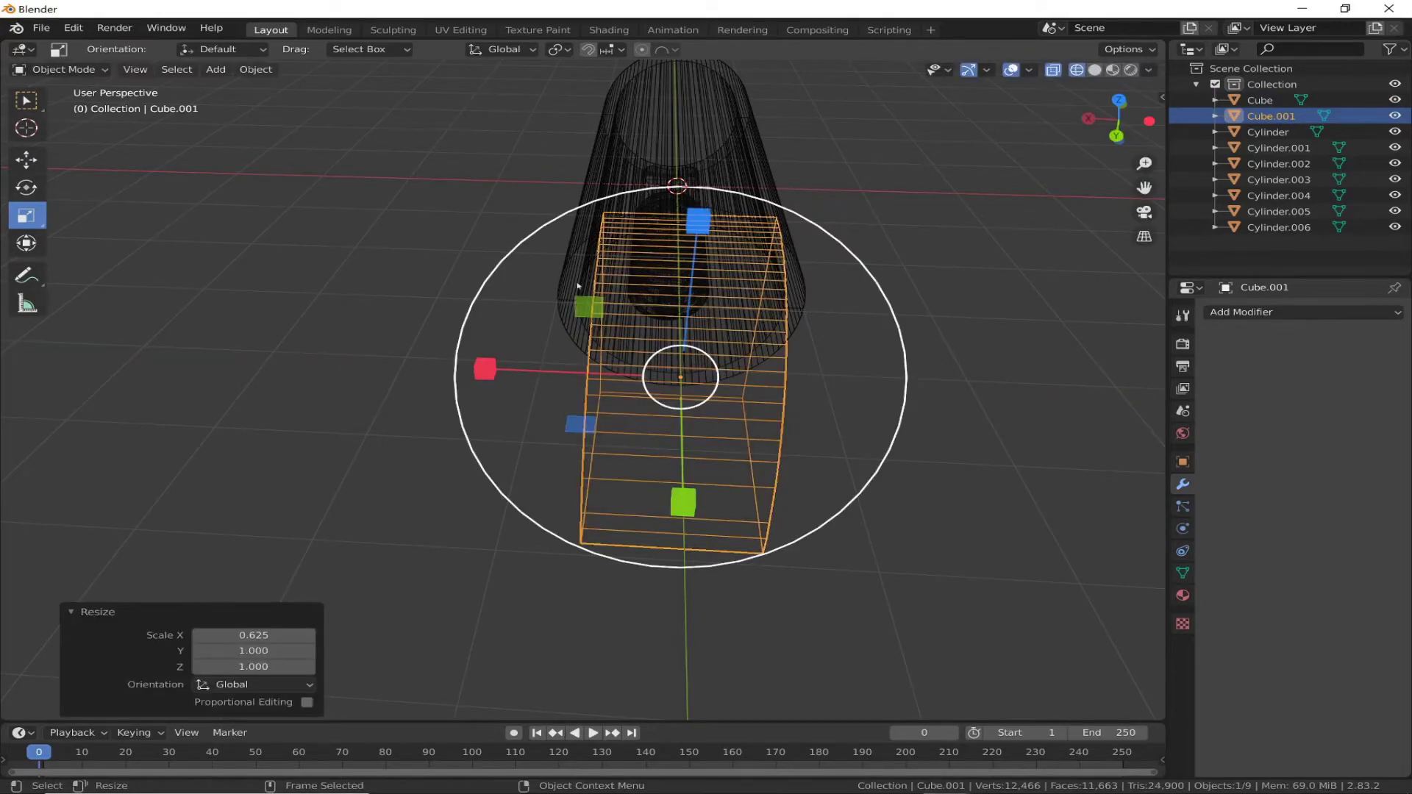
pyautogui.moveTo(577, 285); pyautogui.dragTo(517, 333, button='middle')
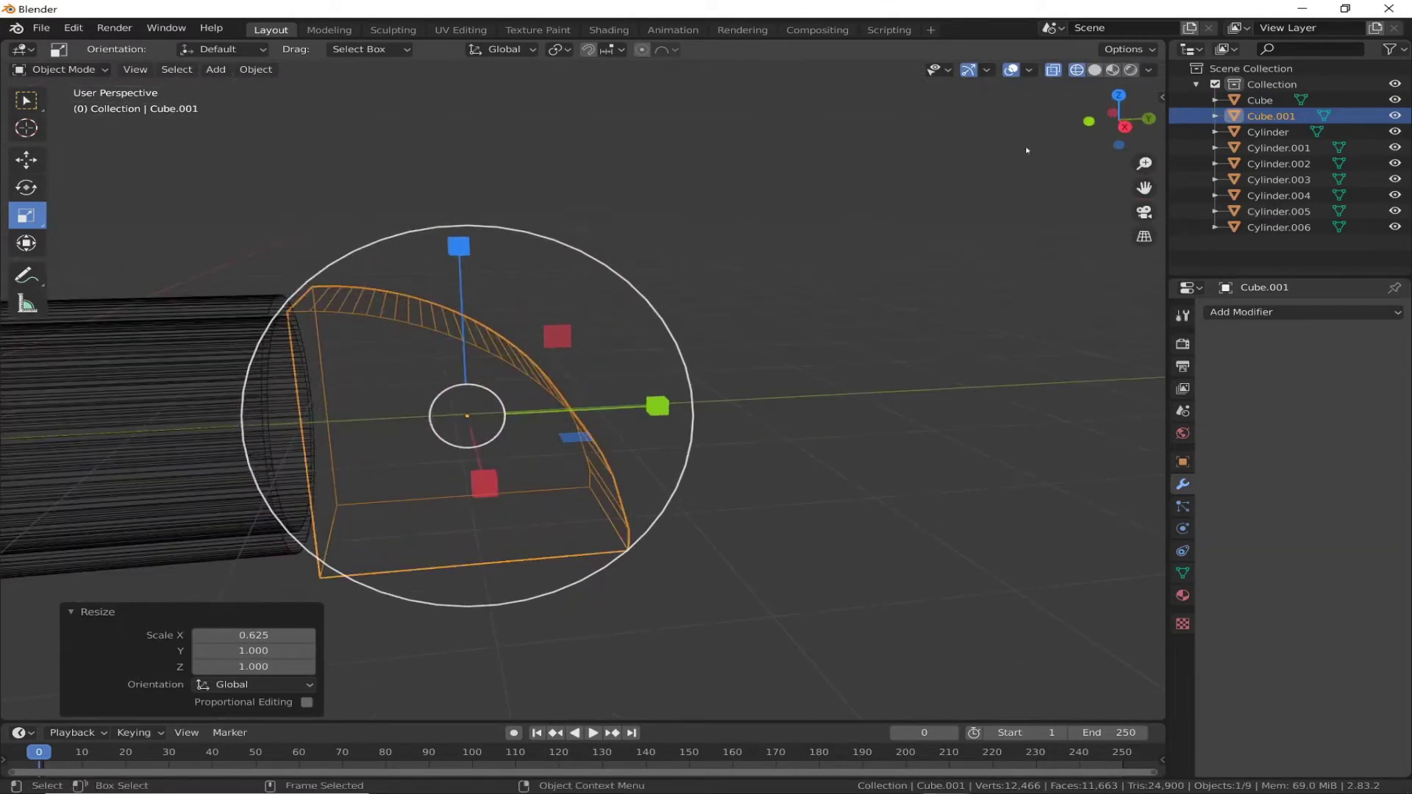
pyautogui.press('KP_3')
pyautogui.keyDown('shift'); pyautogui.moveTo(835, 242); pyautogui.dragTo(881, 164, button='middle'); pyautogui.keyUp('shift')
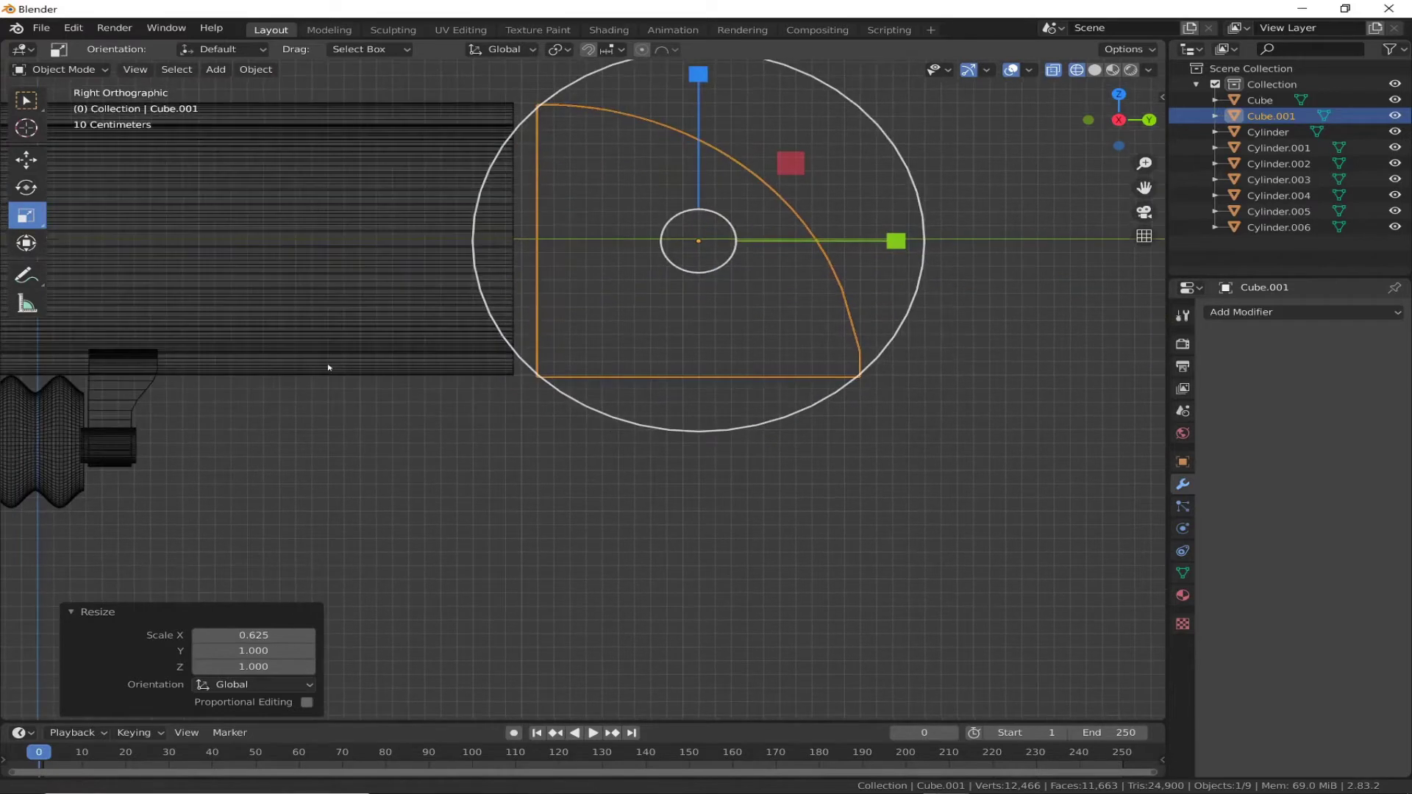
pyautogui.press('g')
pyautogui.press('y')
pyautogui.click(689, 276)
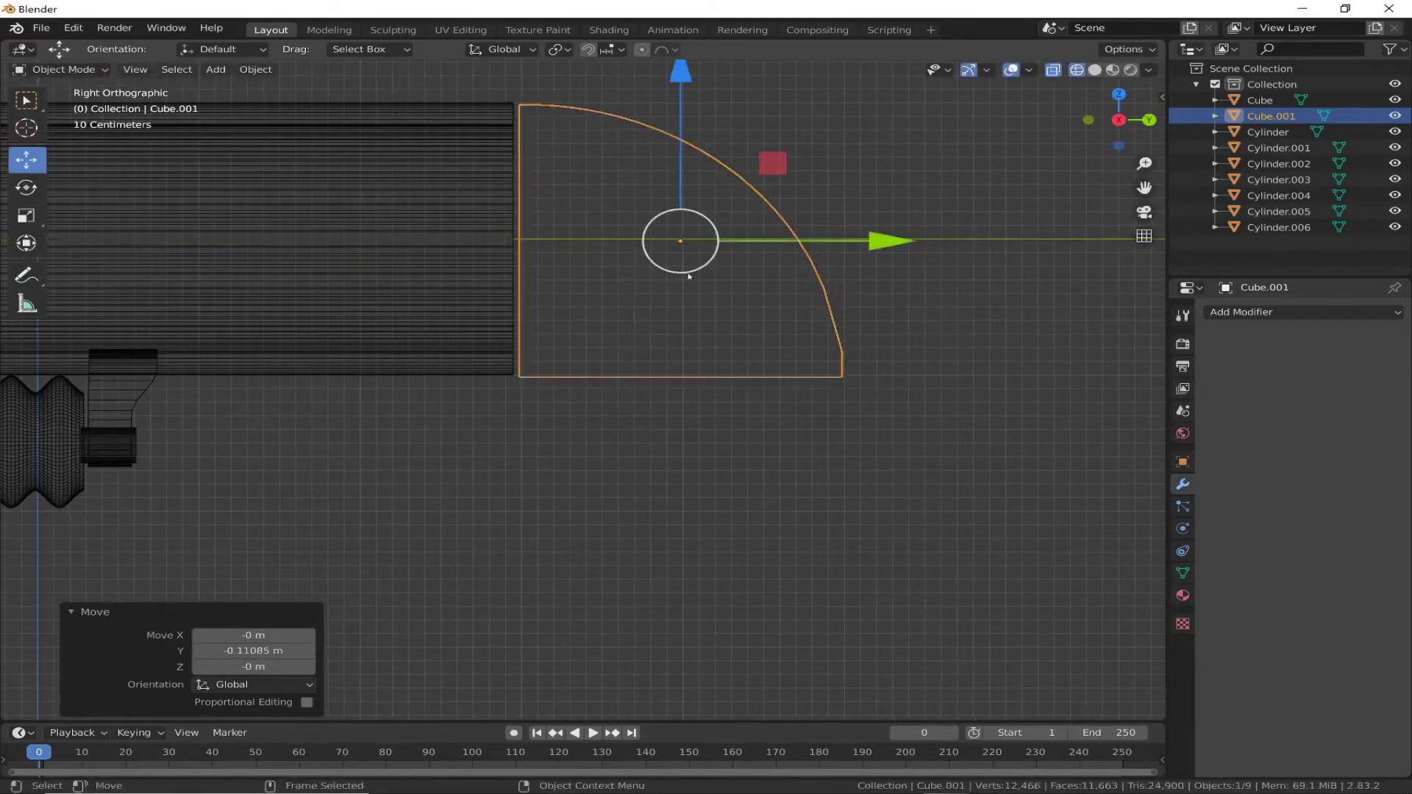
# Step: Add a new cube, Cube.002, and flatten it into a thin slab beneath the curve
pyautogui.click(216, 71)
pyautogui.moveTo(240, 87)
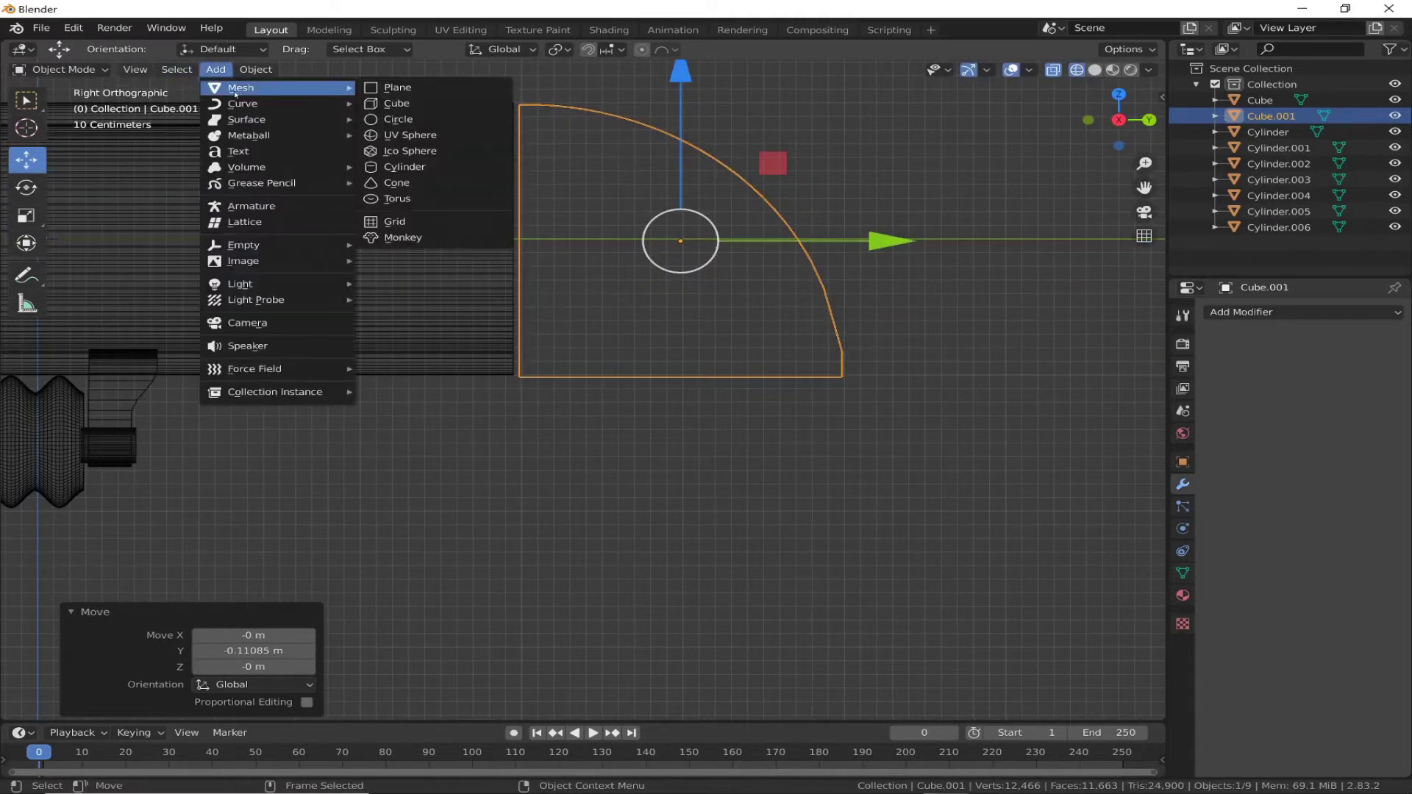
pyautogui.click(408, 104)
pyautogui.moveTo(236, 245); pyautogui.dragTo(621, 243)
pyautogui.moveTo(542, 81); pyautogui.dragTo(498, 352)
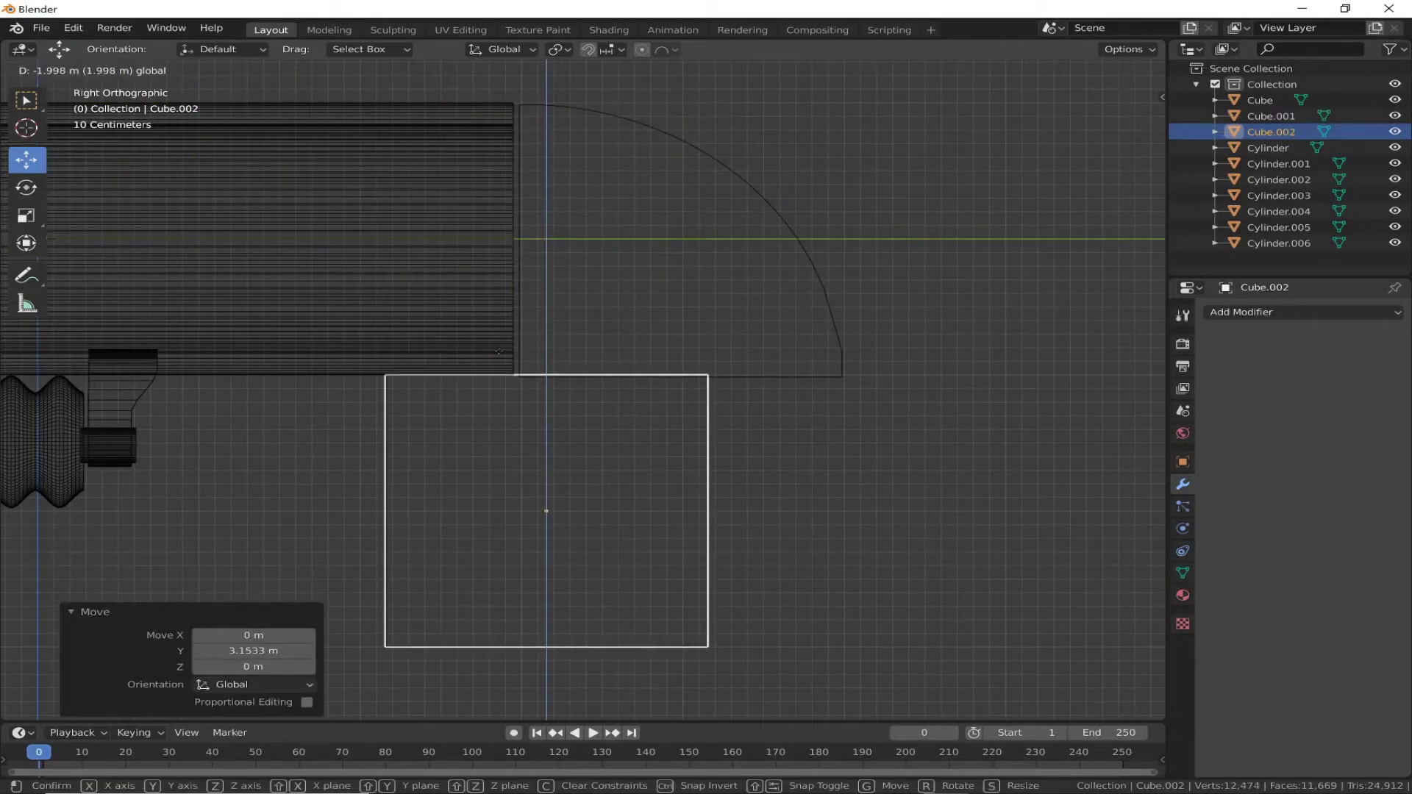
pyautogui.click(559, 360)
pyautogui.click(26, 216)
pyautogui.moveTo(604, 350); pyautogui.dragTo(615, 426)
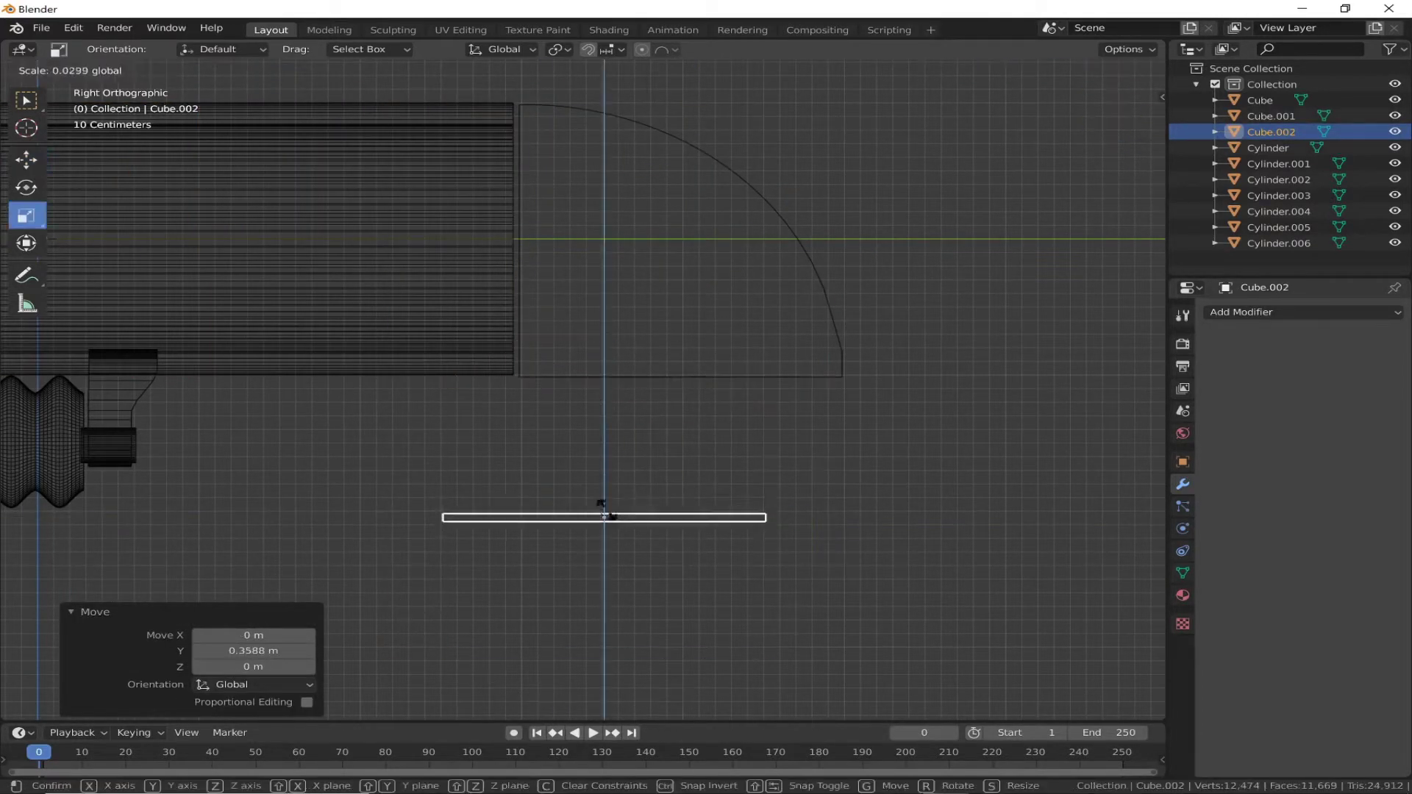
pyautogui.press('g')
pyautogui.press('z')
pyautogui.click(509, 406)
pyautogui.press('KP_Decimal')
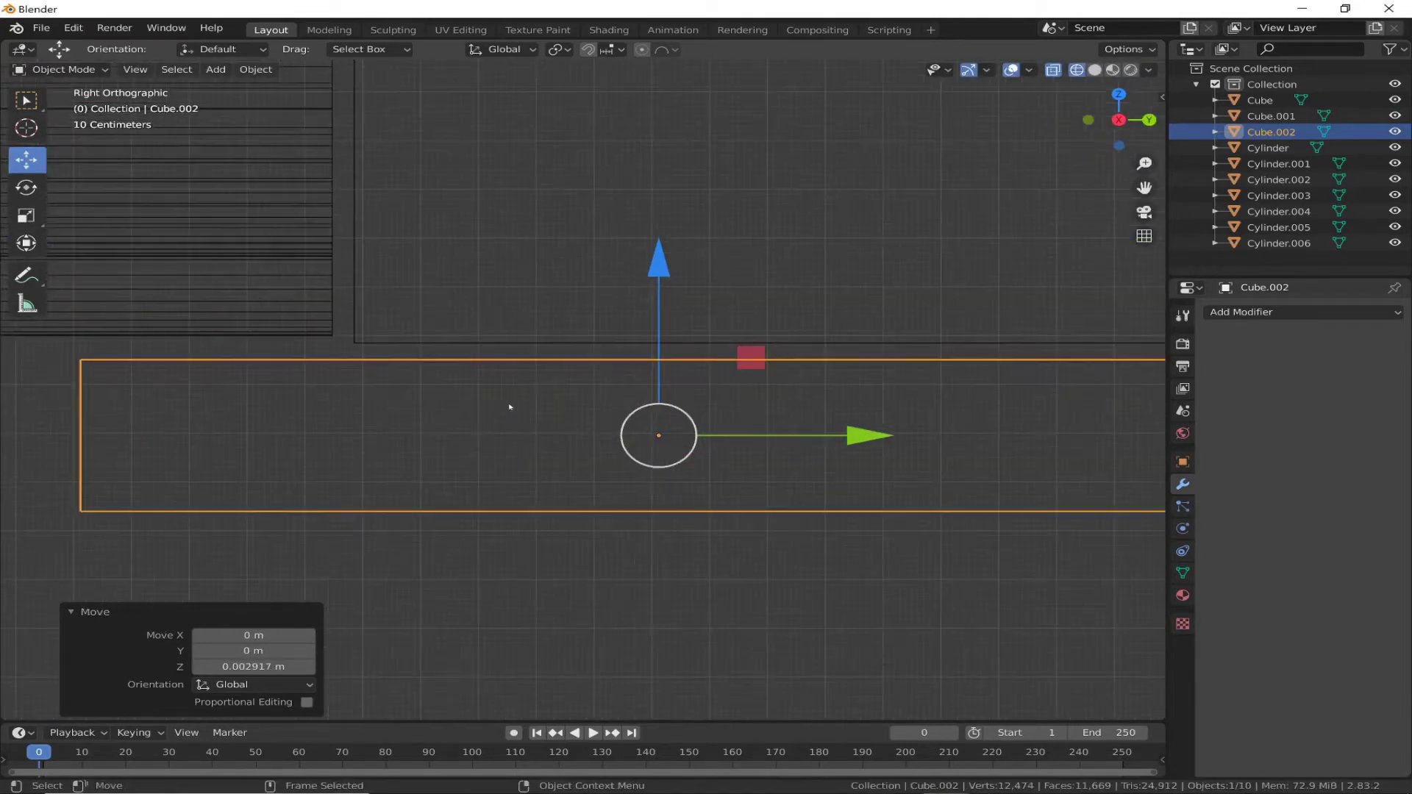
# Step: Raise Cube.001 and the slab Cube.002 slightly on Z, the slab by 0.049185 m
pyautogui.click(386, 343)
pyautogui.press('KP_Decimal')
pyautogui.moveTo(680, 220); pyautogui.dragTo(683, 213)
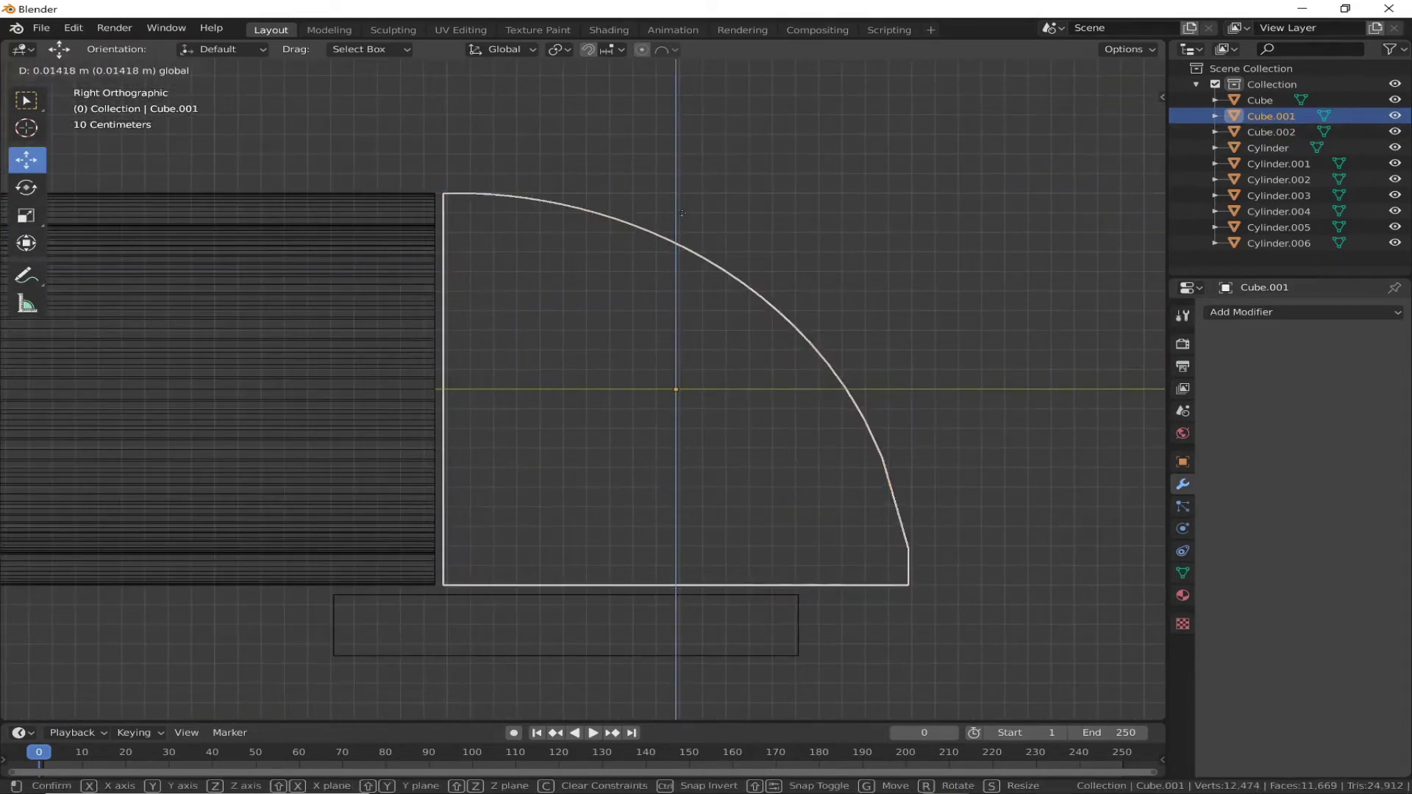
pyautogui.press('KP_Decimal')
pyautogui.click(479, 482)
pyautogui.press('KP_Decimal')
pyautogui.moveTo(882, 435); pyautogui.dragTo(945, 405)
# Step: Put the slab Cube.002 into Edit Mode in the Right orthographic view
pyautogui.scroll(-7, 942, 405)
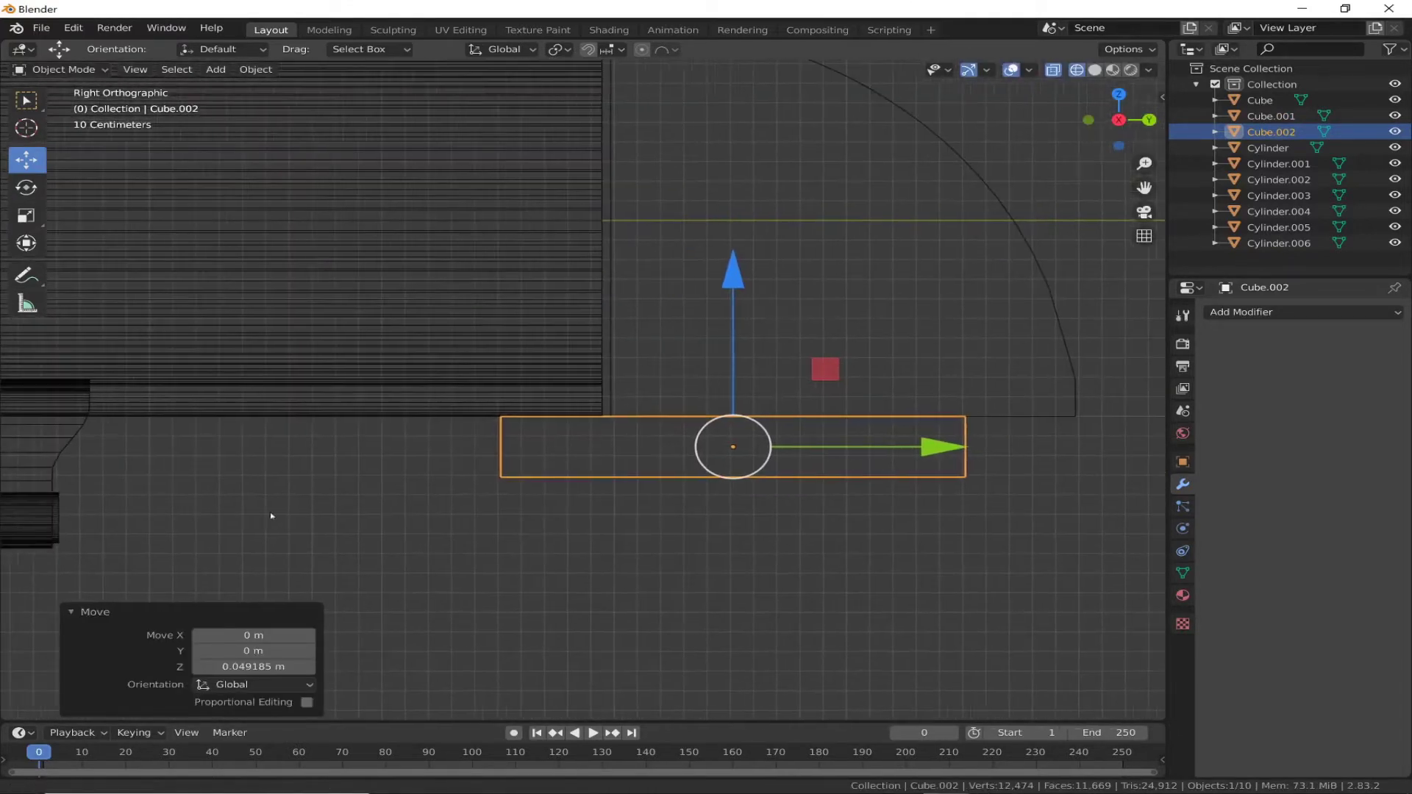
pyautogui.keyDown('shift'); pyautogui.moveTo(504, 583); pyautogui.dragTo(818, 611, button='middle'); pyautogui.keyUp('shift')
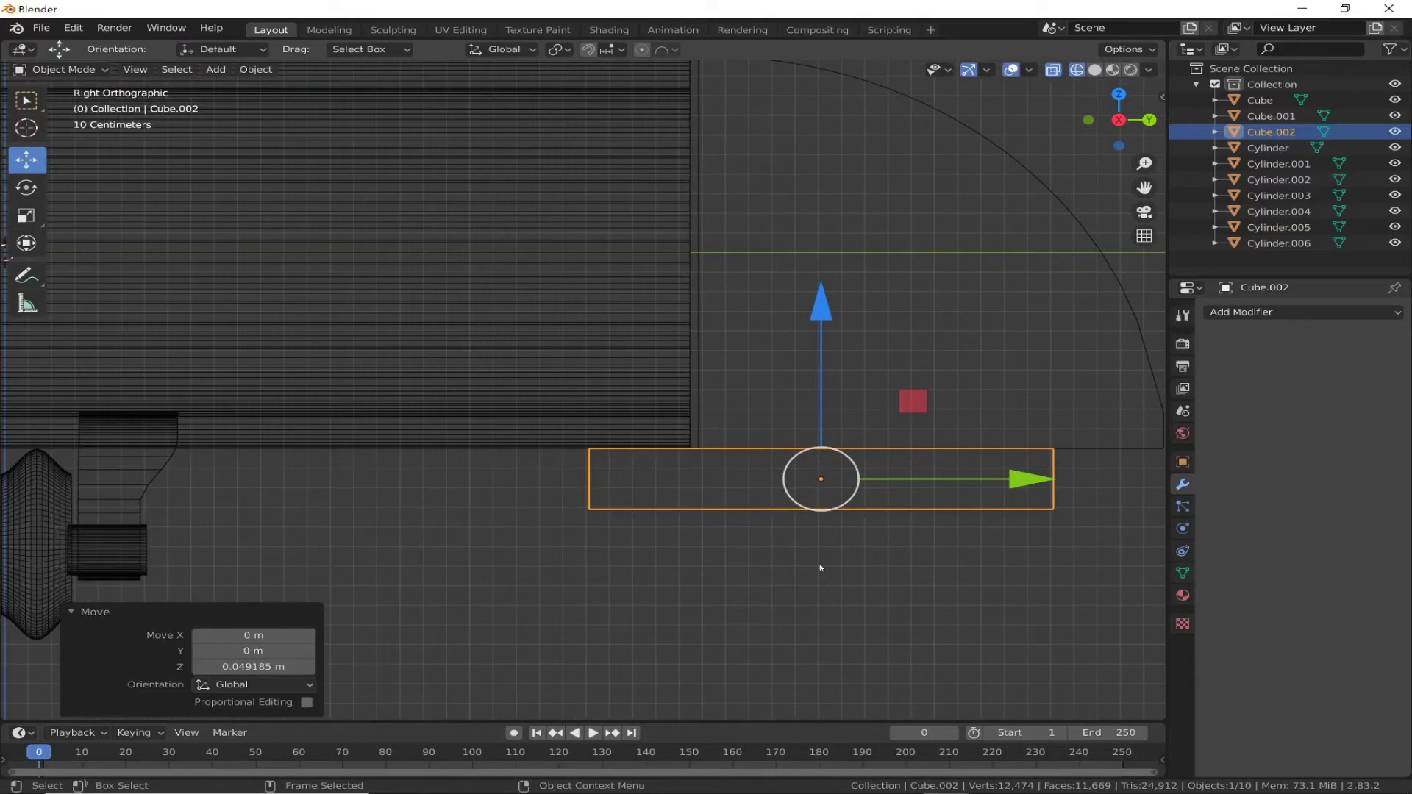
pyautogui.moveTo(464, 529); pyautogui.dragTo(846, 478, button='middle')
pyautogui.press('s')
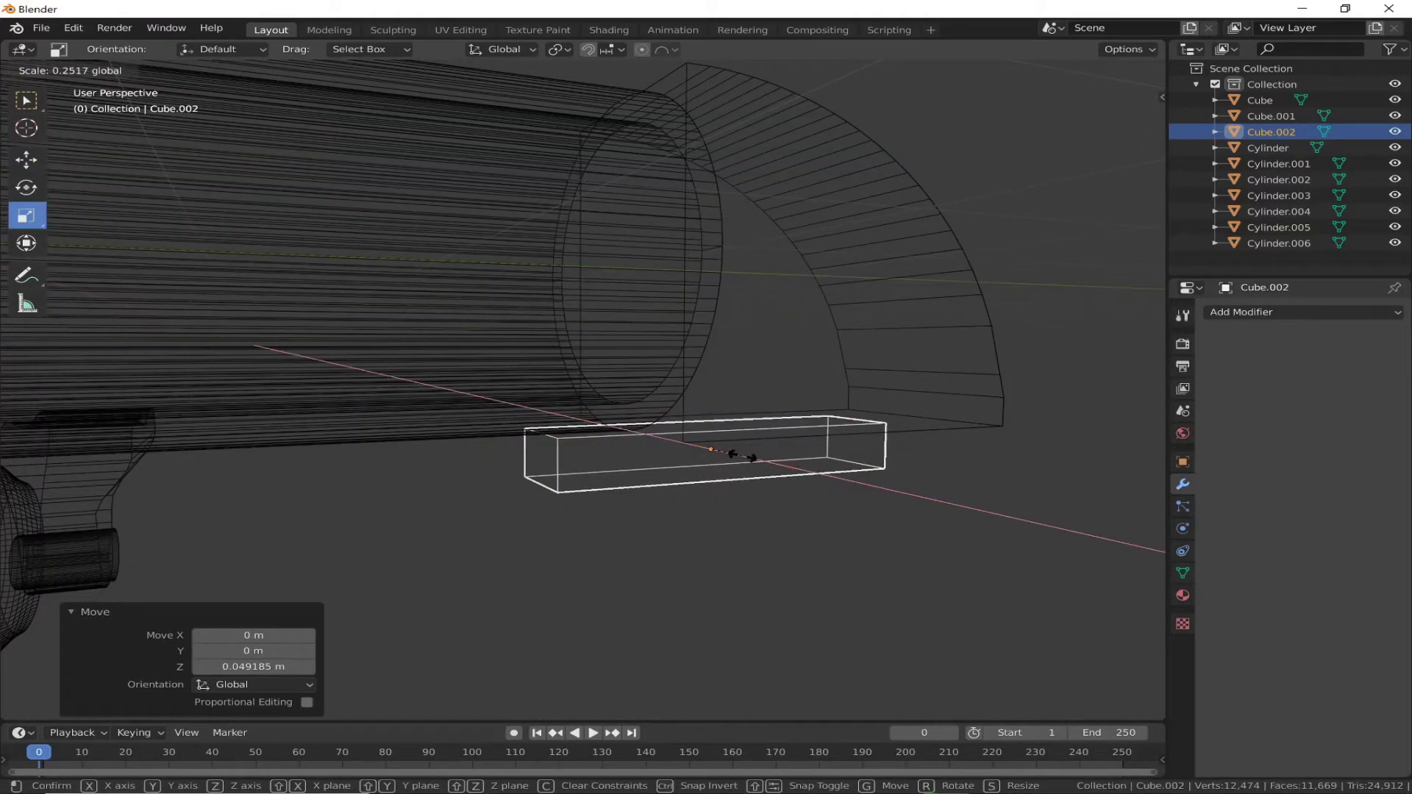
pyautogui.click(743, 456)
pyautogui.click(55, 70)
pyautogui.press('KP_3')
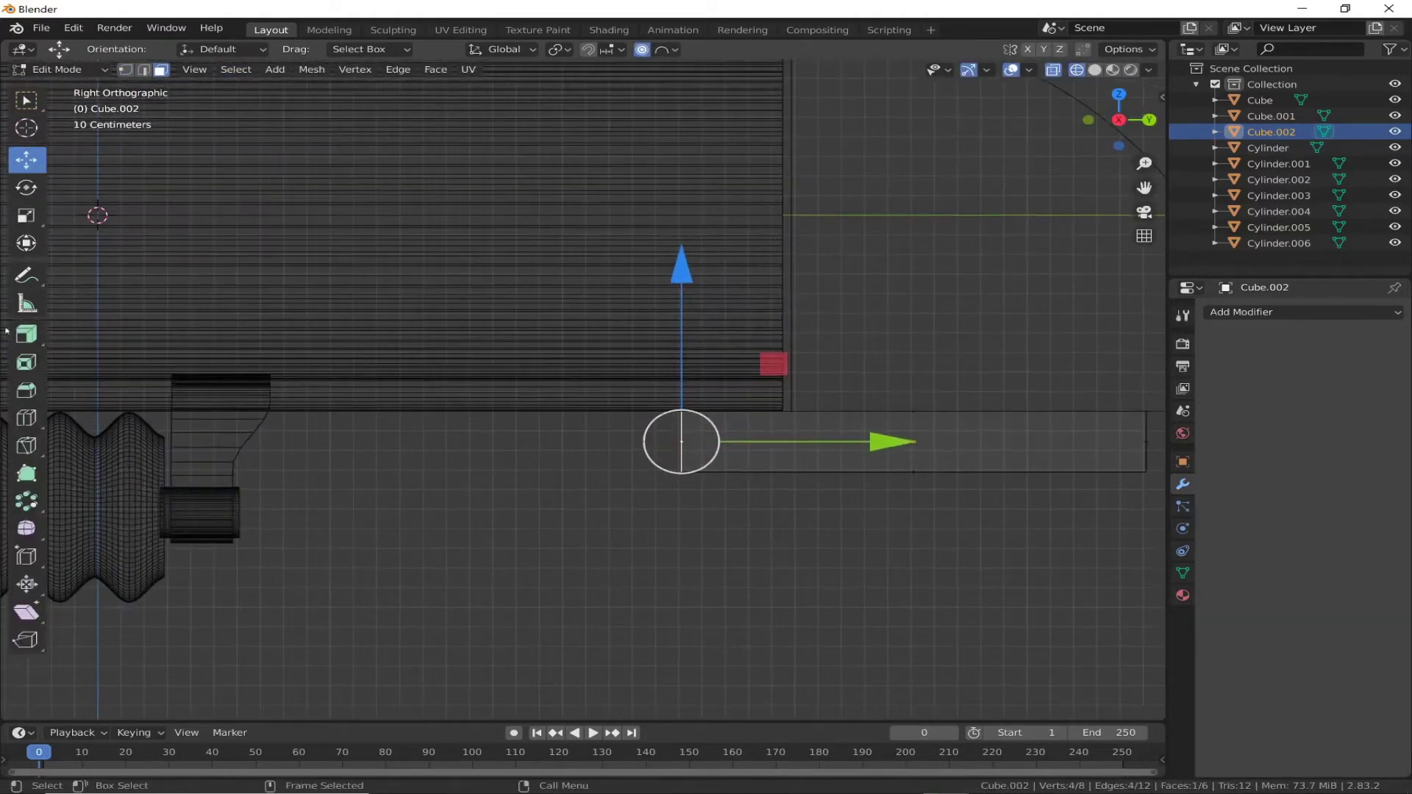
# Step: Extrude the flat bar's end face about 0.96 m to the left
pyautogui.click(26, 333)
pyautogui.click(171, 48)
pyautogui.moveTo(871, 441); pyautogui.dragTo(650, 449)
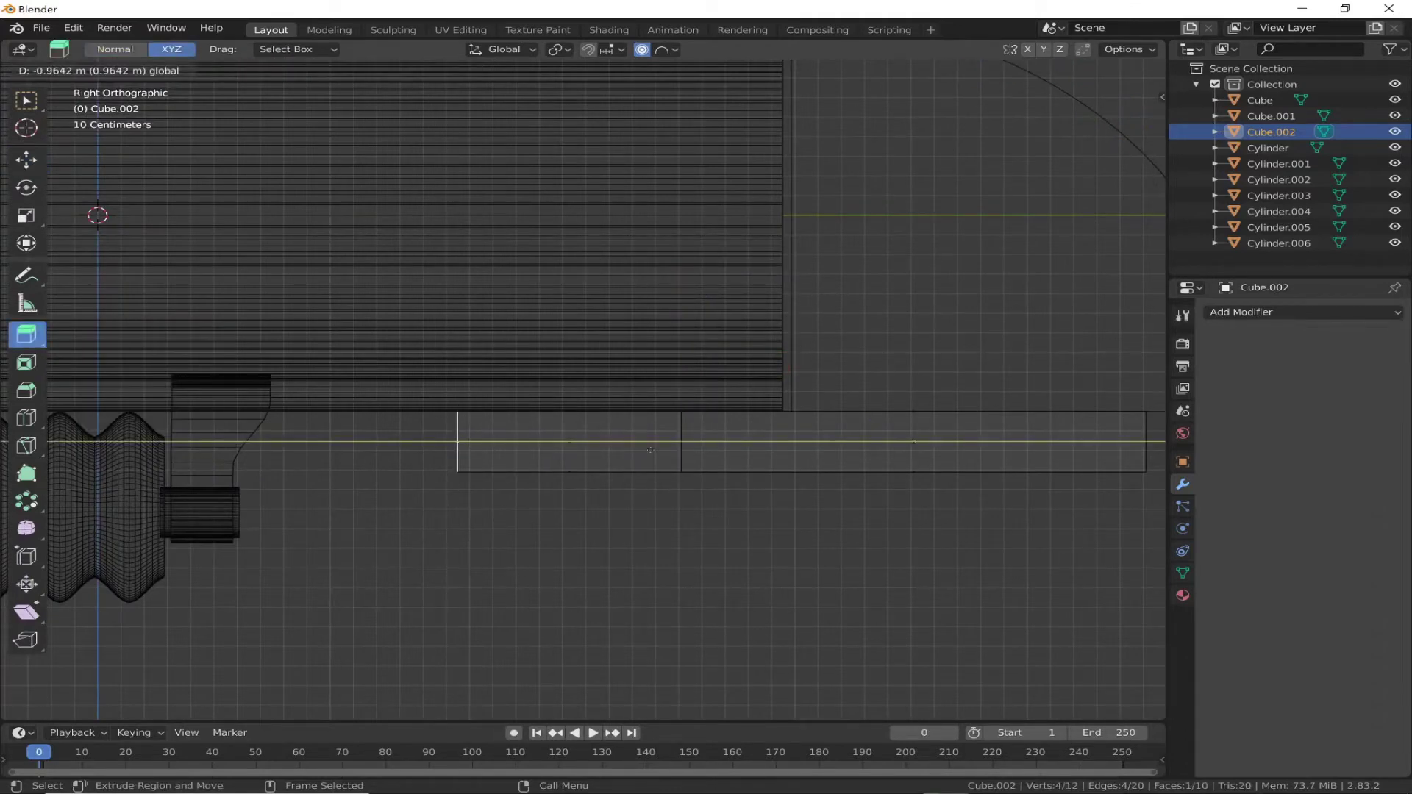
pyautogui.moveTo(650, 449); pyautogui.dragTo(603, 470, button='middle')
# Step: Extrude the new block's bottom face downward and slice it with 25 loop cuts
pyautogui.click(500, 485)
pyautogui.press('KP_3')
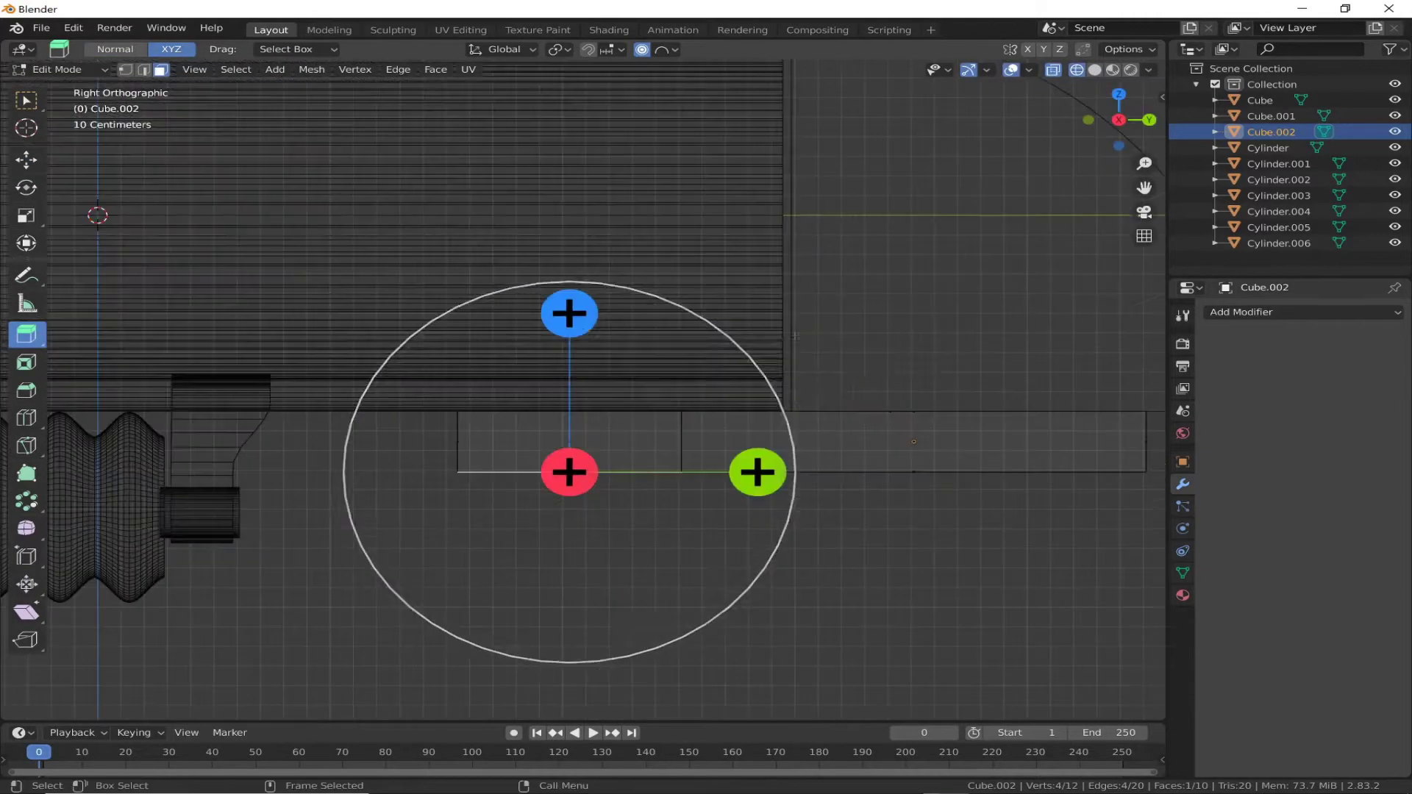
pyautogui.moveTo(570, 514); pyautogui.dragTo(571, 438)
pyautogui.click(26, 418)
pyautogui.click(458, 537)
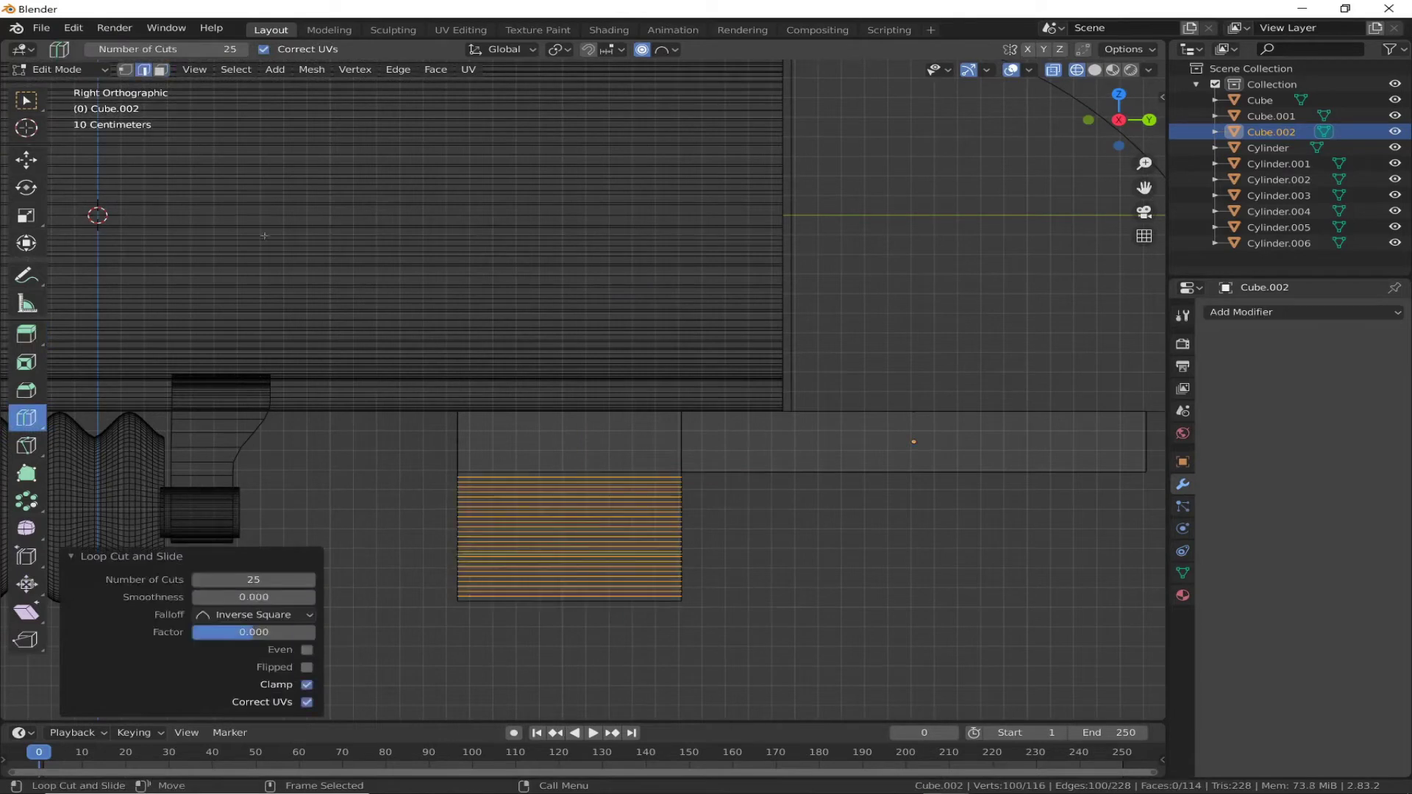
# Step: Pull a bottom corner vertex 0.61784 m on Y with sphere proportional editing to curve the loops
pyautogui.click(26, 159)
pyautogui.click(456, 599)
pyautogui.moveTo(660, 600); pyautogui.dragTo(740, 611)
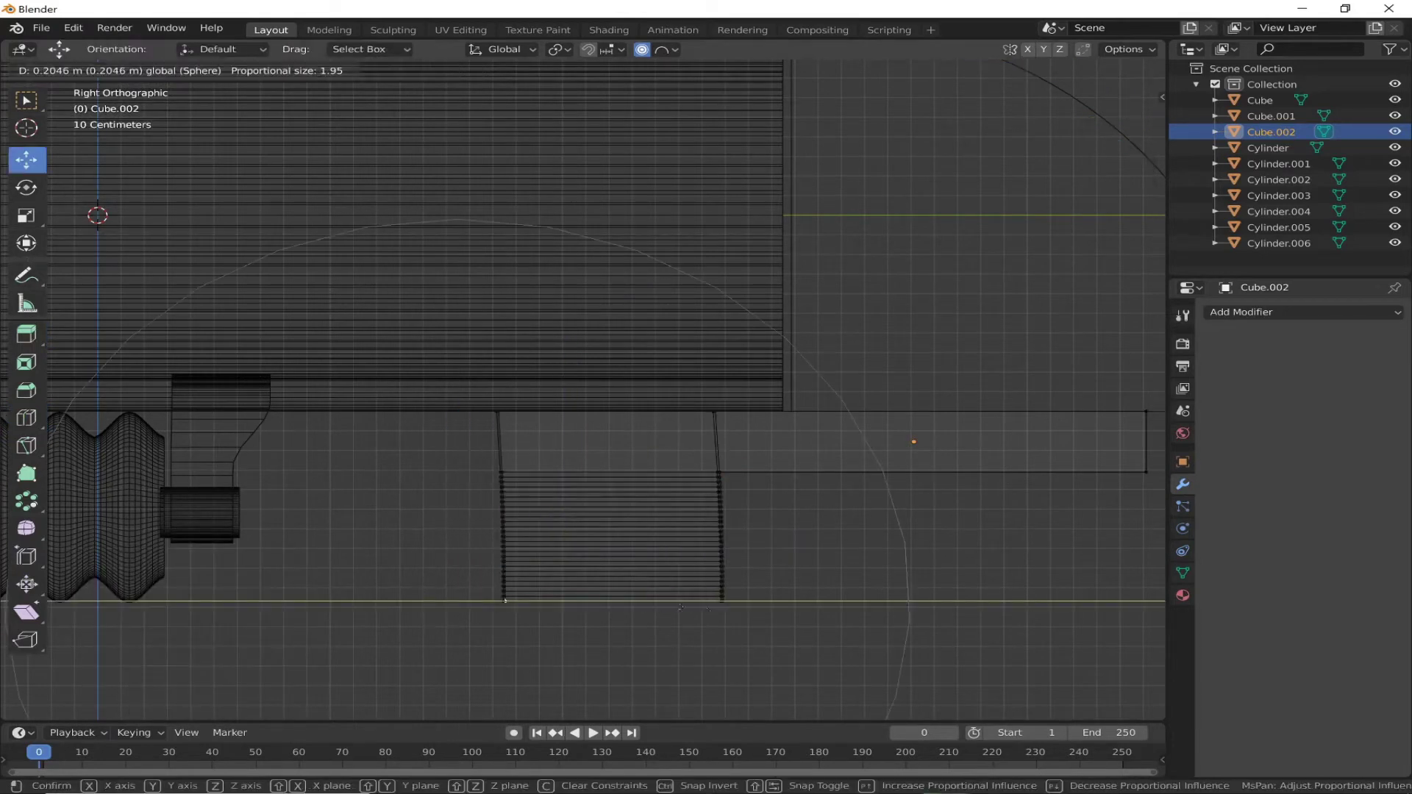
pyautogui.press('Escape')
pyautogui.scroll(1, 730, 622)
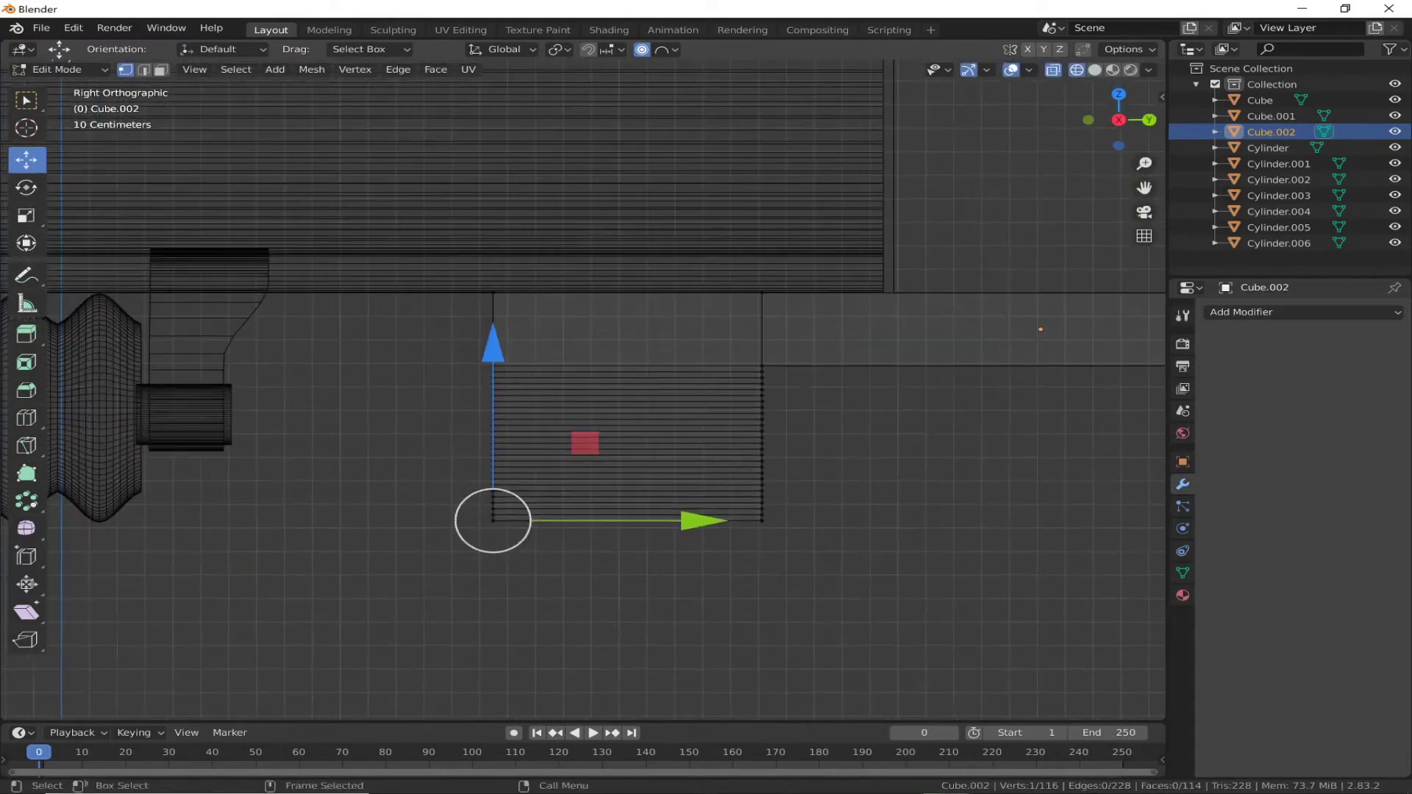
pyautogui.click(493, 551)
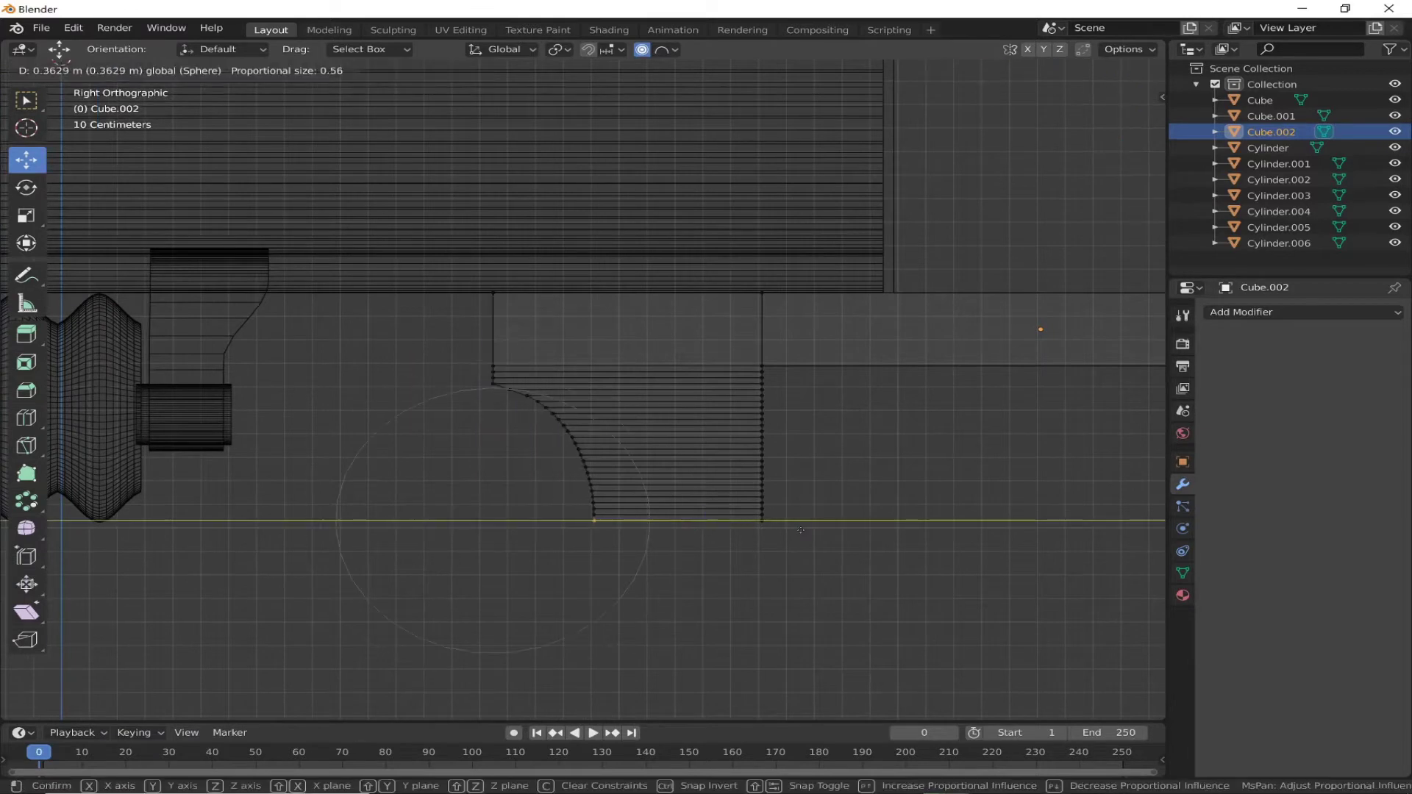
pyautogui.moveTo(695, 528); pyautogui.dragTo(813, 537)
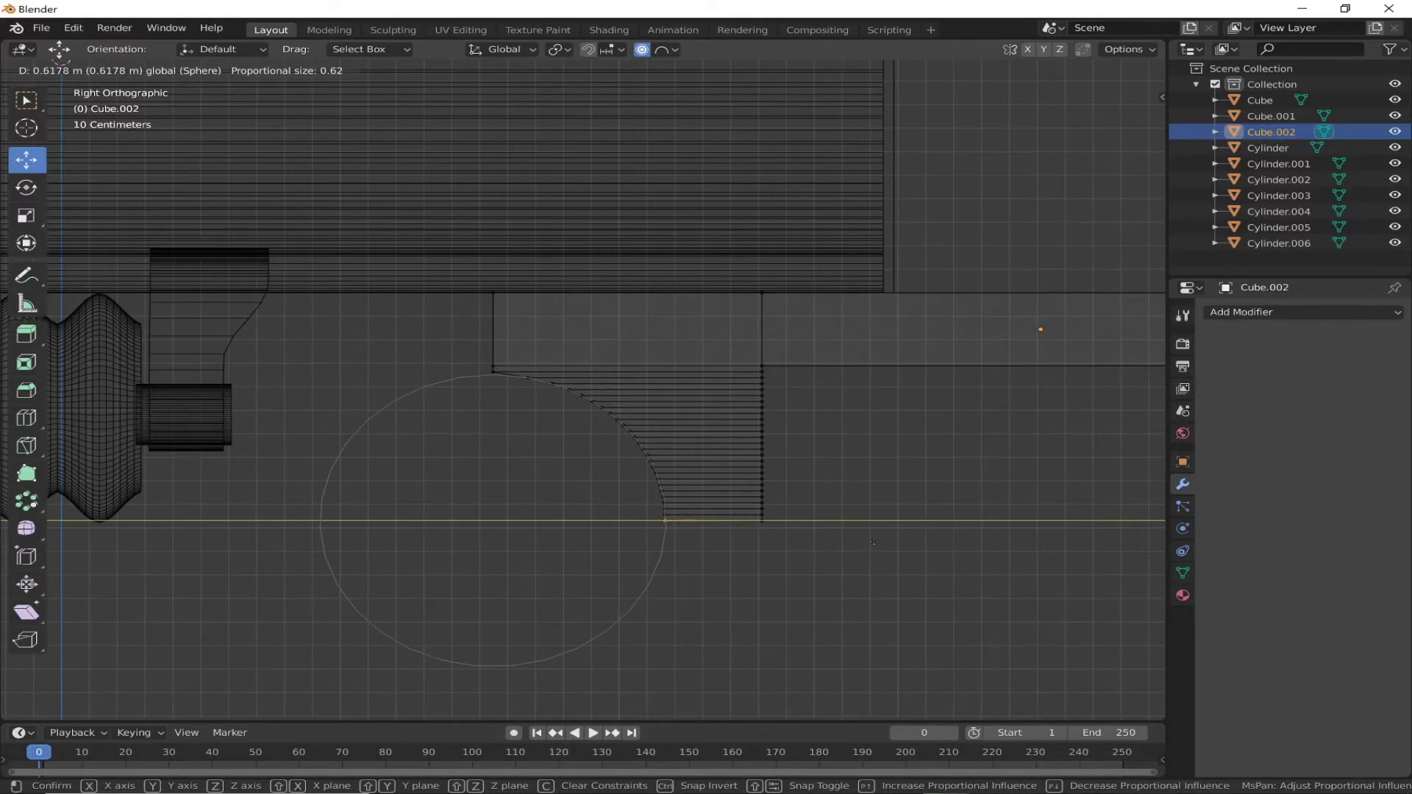
pyautogui.moveTo(873, 542); pyautogui.dragTo(874, 542)
pyautogui.scroll(2, 803, 614)
# Step: Cut an edge loop through the curved strip and select its bottom end face
pyautogui.click(26, 418)
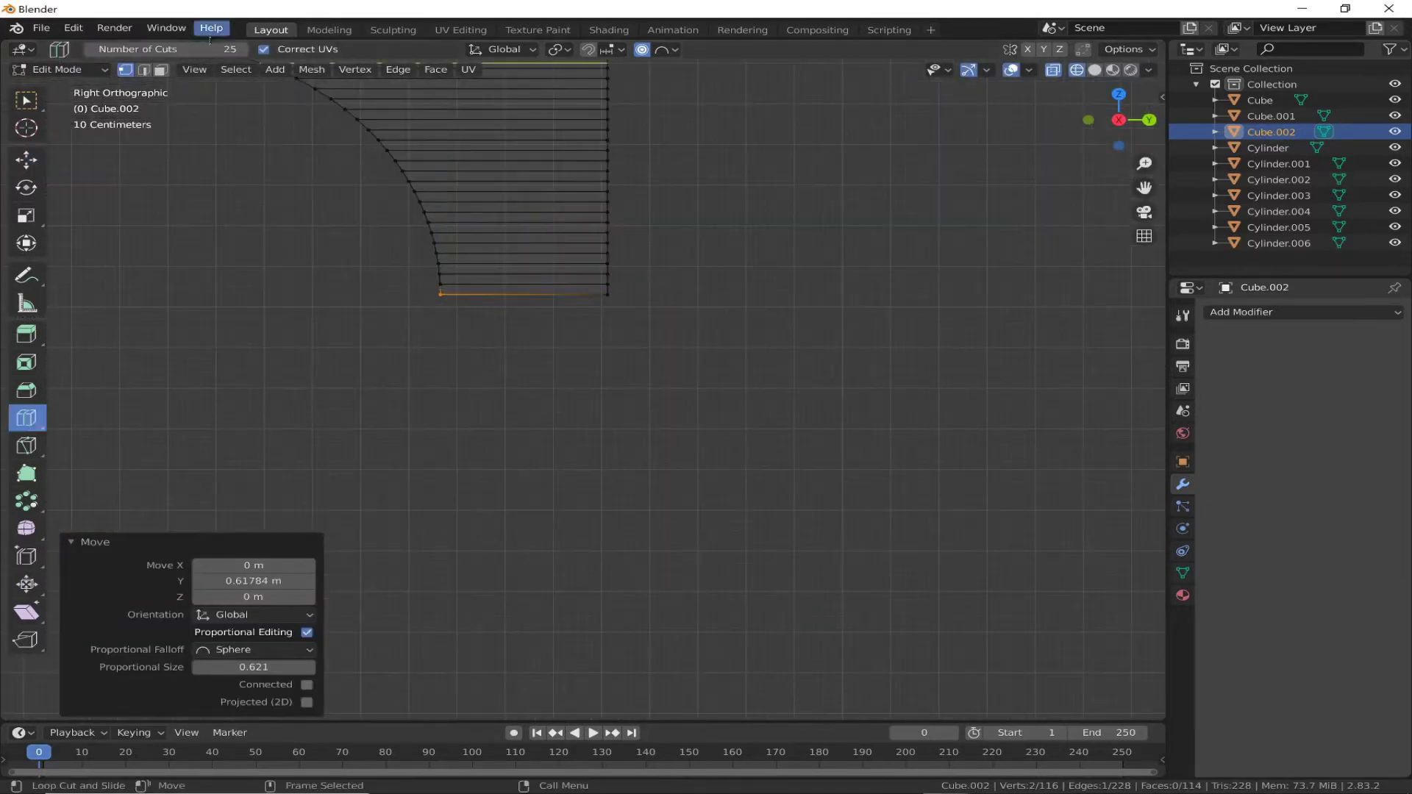
pyautogui.click(515, 220)
pyautogui.moveTo(703, 508); pyautogui.dragTo(623, 128, button='middle')
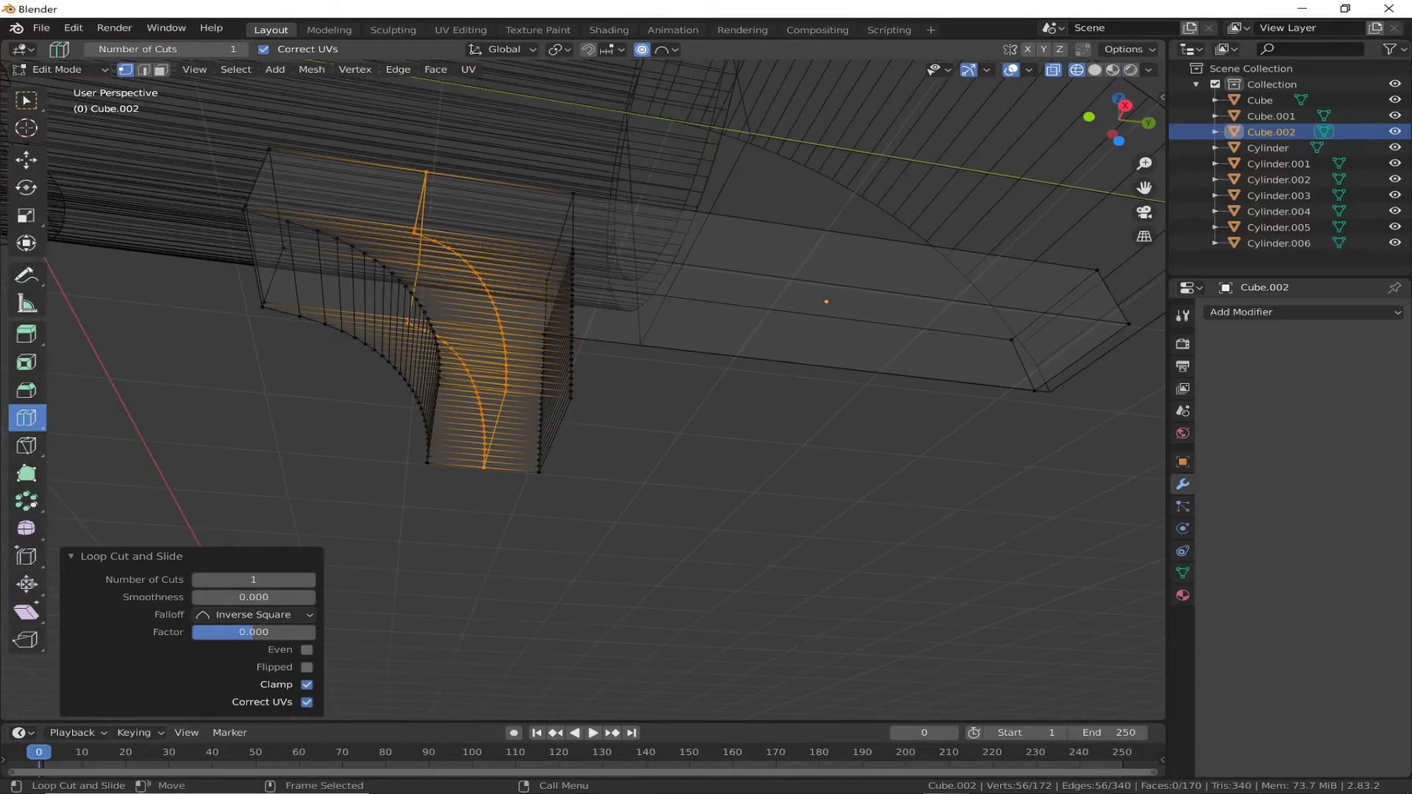
pyautogui.click(26, 160)
pyautogui.press('3')
pyautogui.click(530, 441)
pyautogui.click(1118, 120)
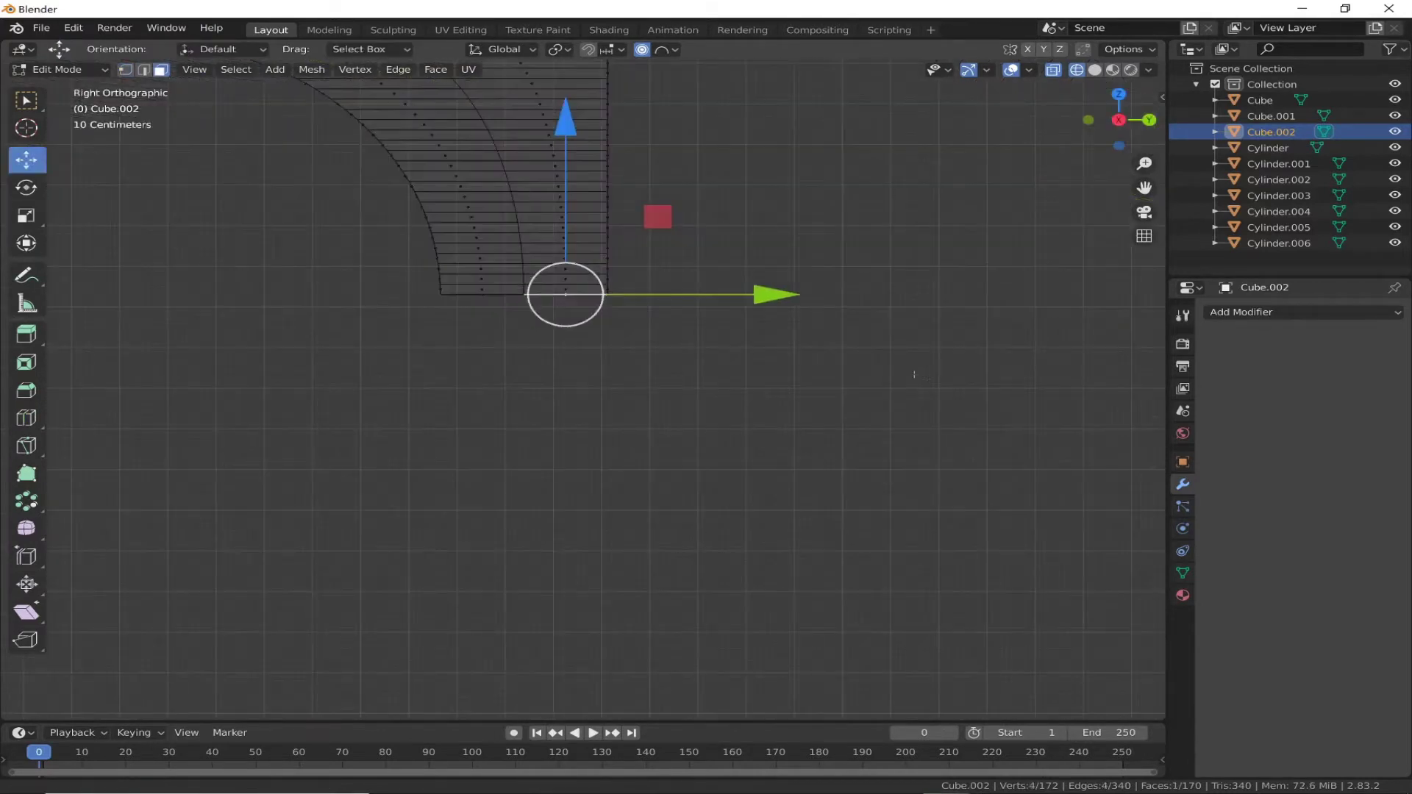
pyautogui.keyDown('shift'); pyautogui.moveTo(914, 375); pyautogui.dragTo(496, 374, button='middle'); pyautogui.keyUp('shift')
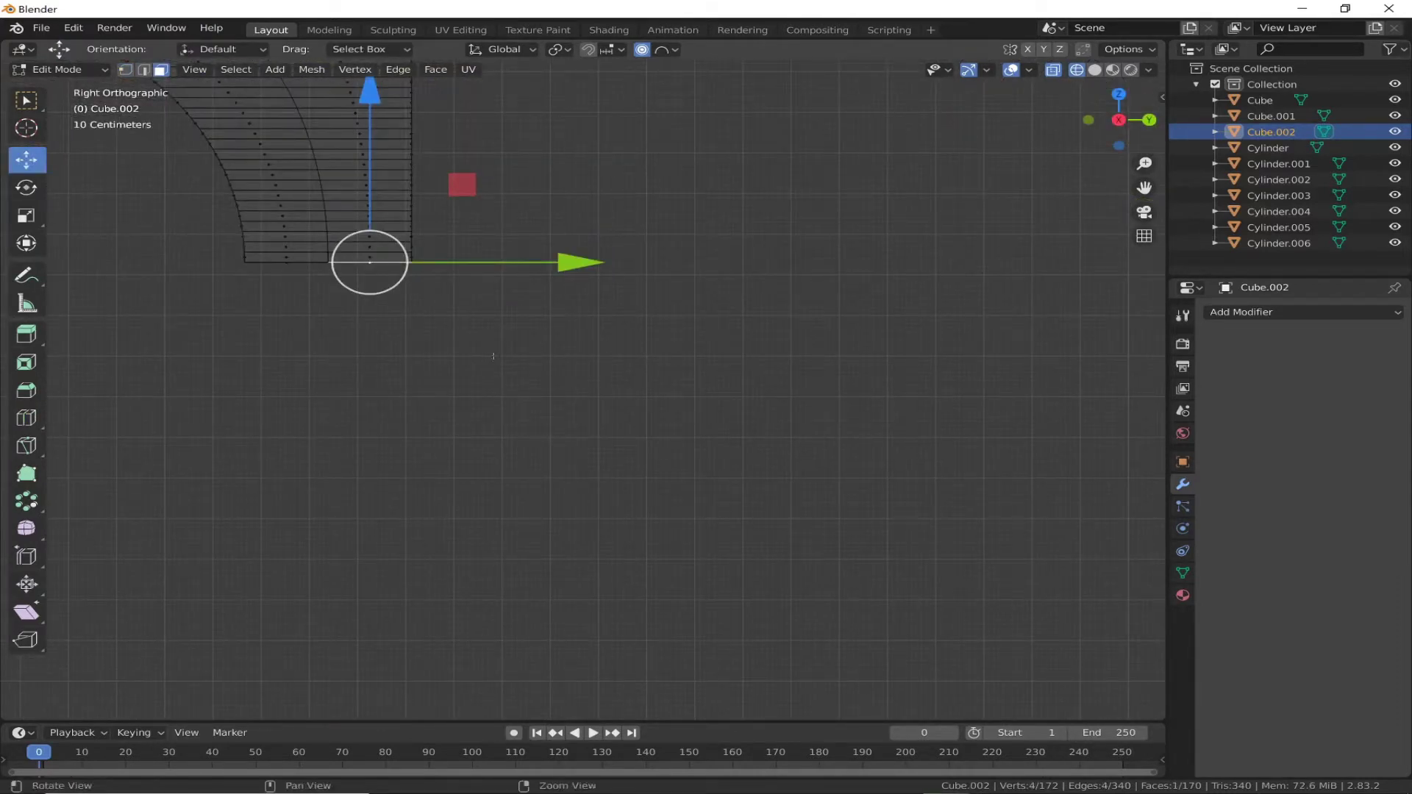
# Step: Extrude the end face to cursor in sections, curving down and running right
pyautogui.keyDown('ctrl'); pyautogui.rightClick(495, 353); pyautogui.keyUp('ctrl')
pyautogui.hotkey('ctrl', 'z')
pyautogui.keyDown('ctrl'); pyautogui.rightClick(392, 332); pyautogui.keyUp('ctrl')
pyautogui.keyDown('ctrl'); pyautogui.rightClick(471, 381); pyautogui.keyUp('ctrl')
pyautogui.keyDown('ctrl'); pyautogui.rightClick(568, 425); pyautogui.keyUp('ctrl')
pyautogui.keyDown('ctrl'); pyautogui.rightClick(727, 449); pyautogui.keyUp('ctrl')
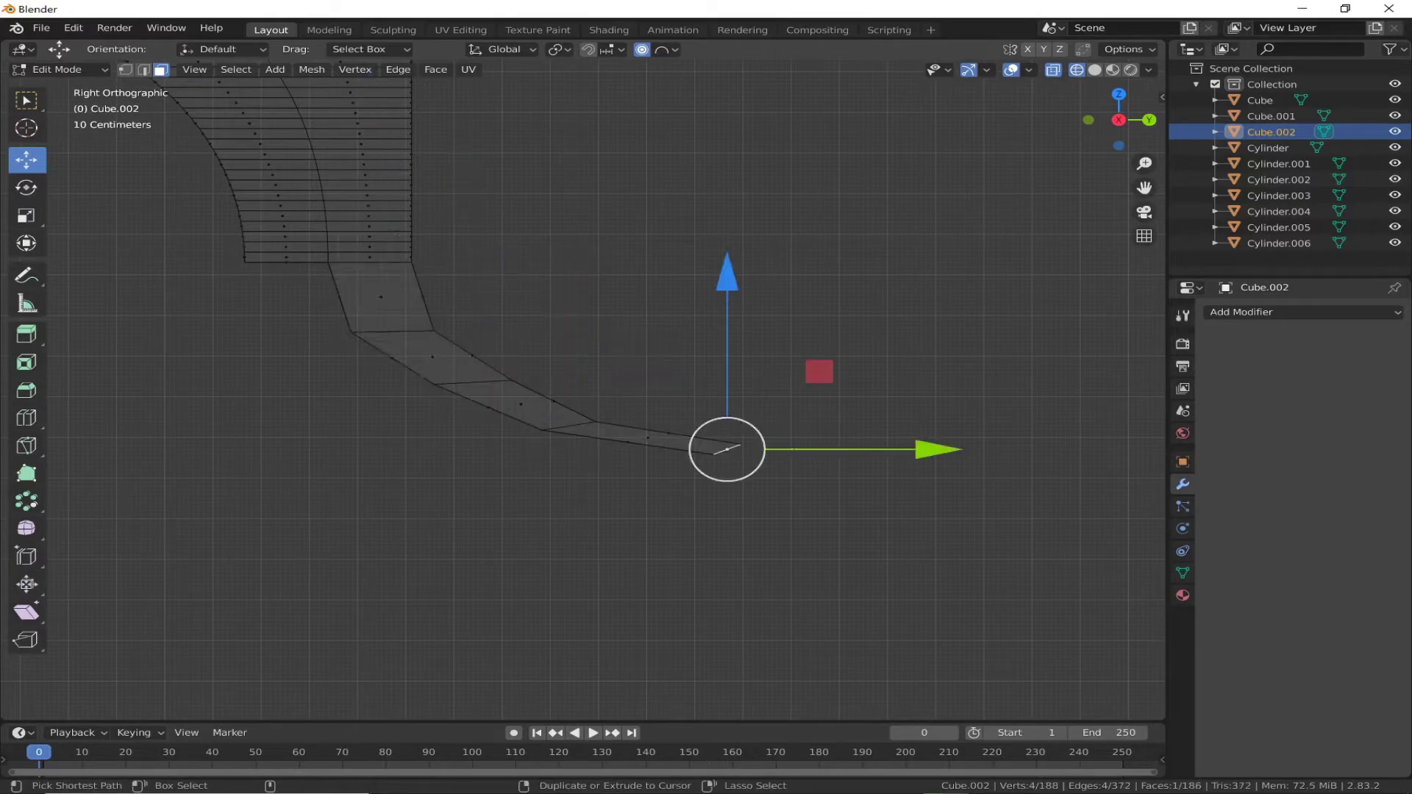
pyautogui.keyDown('ctrl'); pyautogui.rightClick(835, 448); pyautogui.keyUp('ctrl')
pyautogui.keyDown('ctrl'); pyautogui.rightClick(961, 448); pyautogui.keyUp('ctrl')
pyautogui.keyDown('shift'); pyautogui.moveTo(961, 448); pyautogui.dragTo(375, 498, button='middle'); pyautogui.keyUp('shift')
# Step: Extrude further right and then curve the strip back up toward the block
pyautogui.keyDown('ctrl'); pyautogui.rightClick(634, 496); pyautogui.keyUp('ctrl')
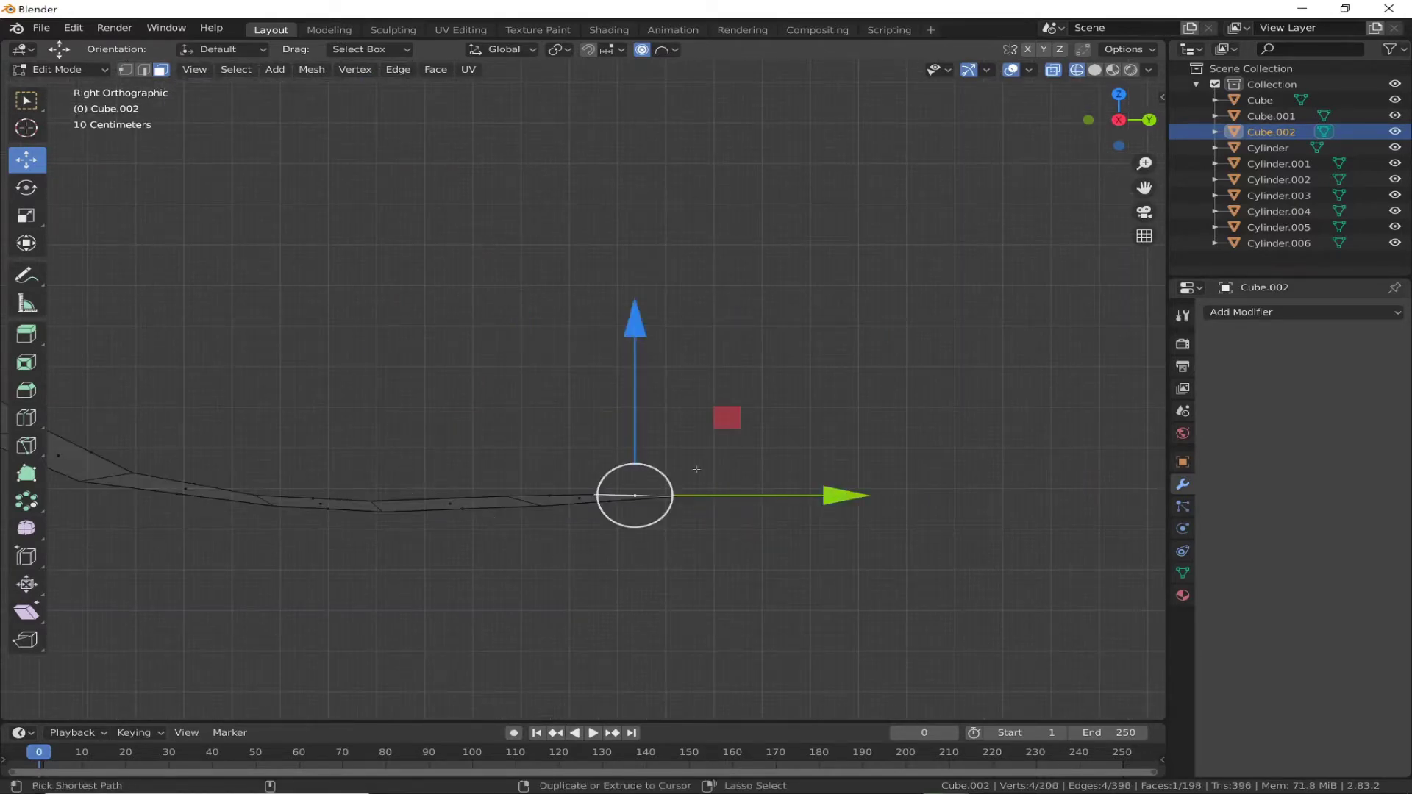
pyautogui.keyDown('shift'); pyautogui.moveTo(697, 470); pyautogui.dragTo(573, 547, button='middle'); pyautogui.keyUp('shift')
pyautogui.keyDown('ctrl'); pyautogui.rightClick(604, 515); pyautogui.keyUp('ctrl')
pyautogui.keyDown('ctrl'); pyautogui.rightClick(654, 444); pyautogui.keyUp('ctrl')
pyautogui.keyDown('ctrl'); pyautogui.rightClick(658, 375); pyautogui.keyUp('ctrl')
pyautogui.keyDown('ctrl'); pyautogui.rightClick(658, 322); pyautogui.keyUp('ctrl')
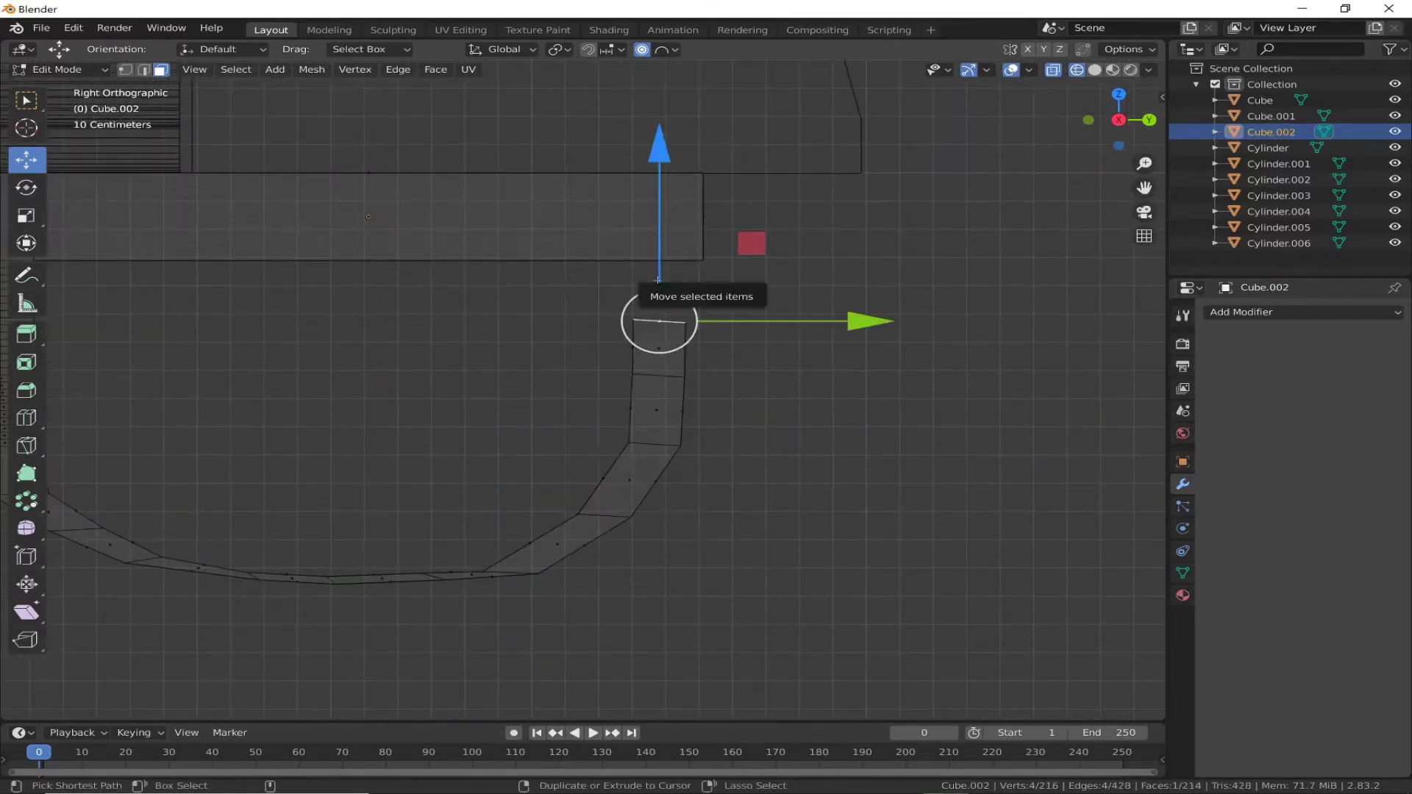
pyautogui.keyDown('ctrl'); pyautogui.rightClick(658, 280); pyautogui.keyUp('ctrl')
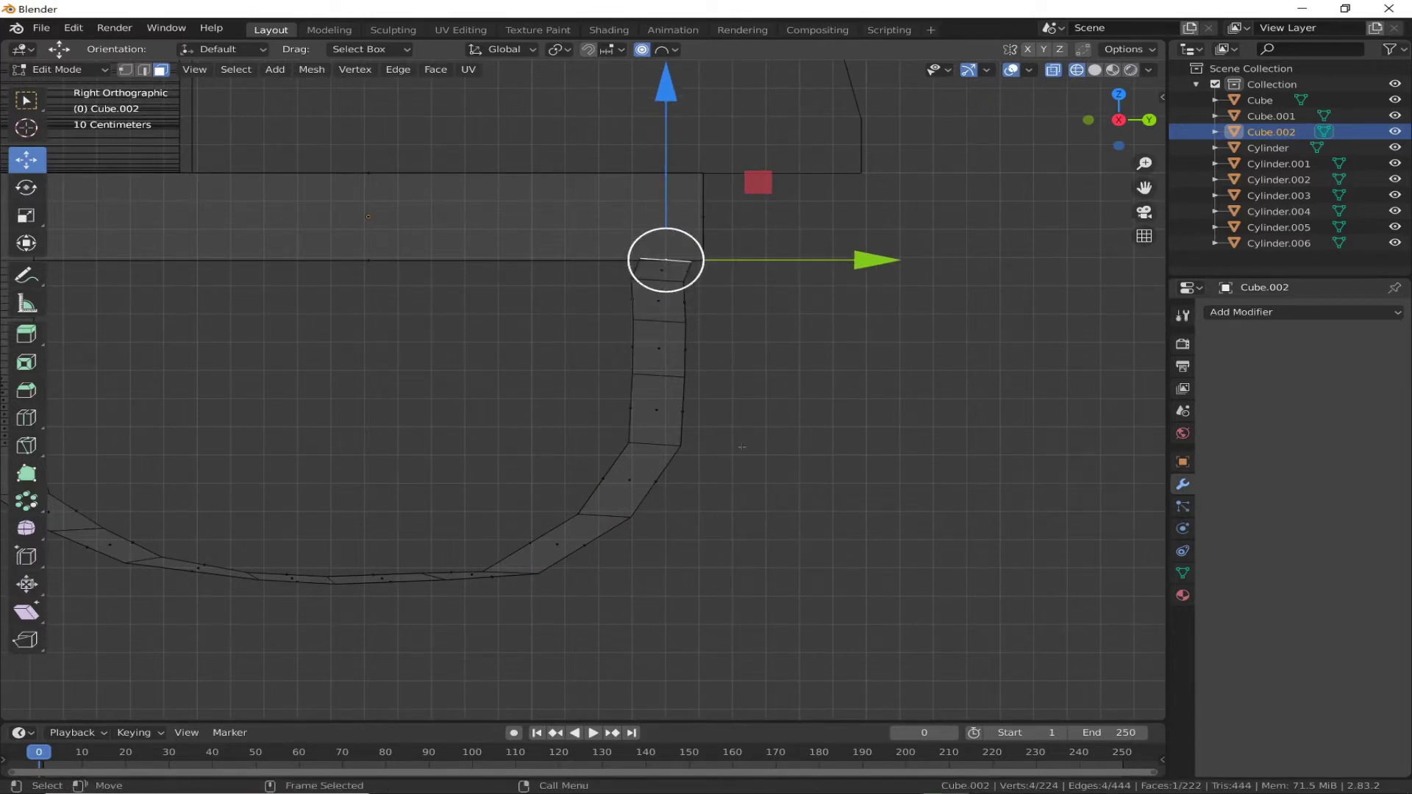
pyautogui.scroll(4, 695, 316)
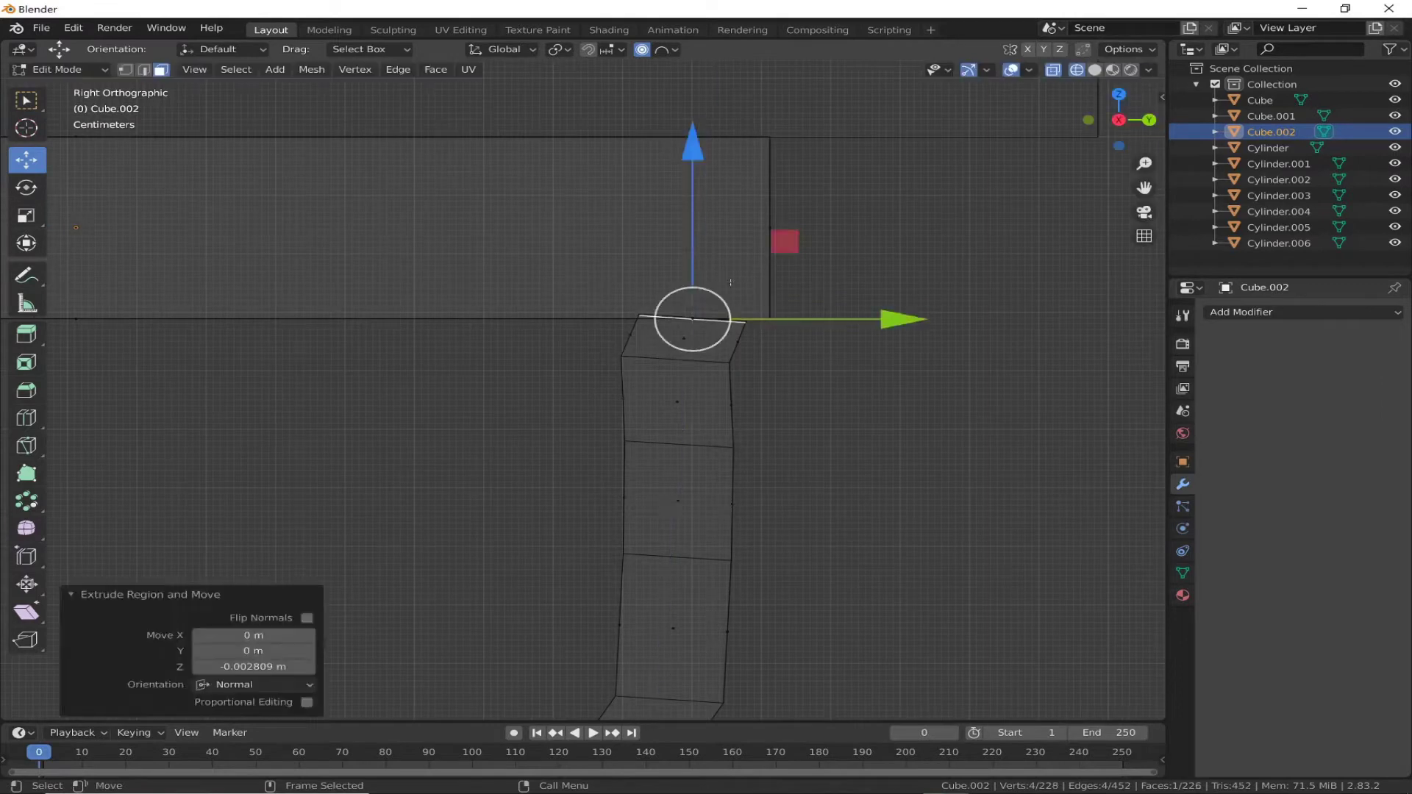
# Step: Rotate the strip's top face on X to match the block
pyautogui.hotkey('shift', 'space')
pyautogui.press('r')
pyautogui.moveTo(867, 249)
pyautogui.mouseDown()
pyautogui.moveTo(855, 234)
pyautogui.moveTo(934, 559)
pyautogui.mouseUp()
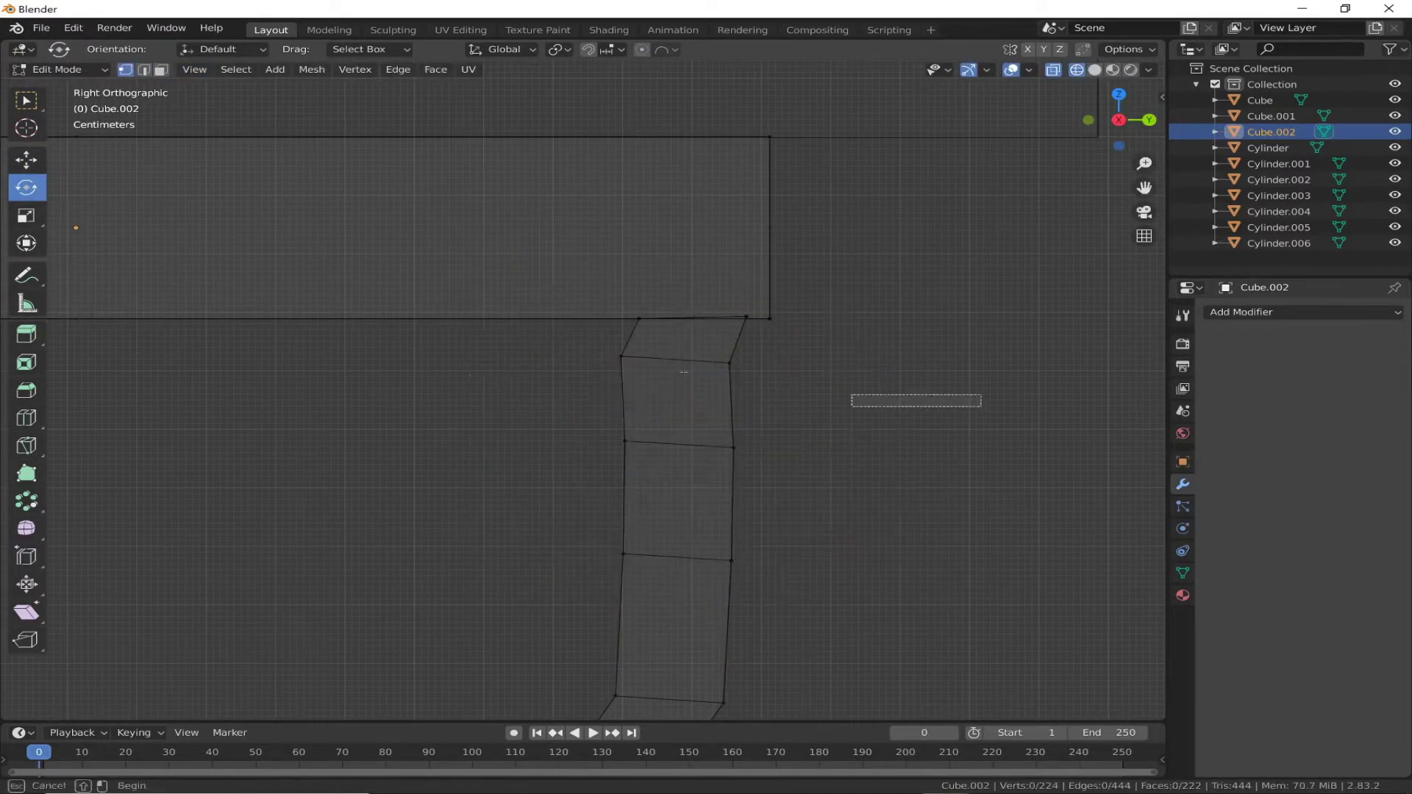
pyautogui.press('1')
# Step: Shift two lower edge loops along Y to bend the strip
pyautogui.hotkey('shift', 'space')
pyautogui.press('g')
pyautogui.click(864, 364)
pyautogui.moveTo(603, 420)
pyautogui.mouseDown()
pyautogui.moveTo(904, 463)
pyautogui.moveTo(904, 442)
pyautogui.moveTo(892, 557)
pyautogui.mouseUp()
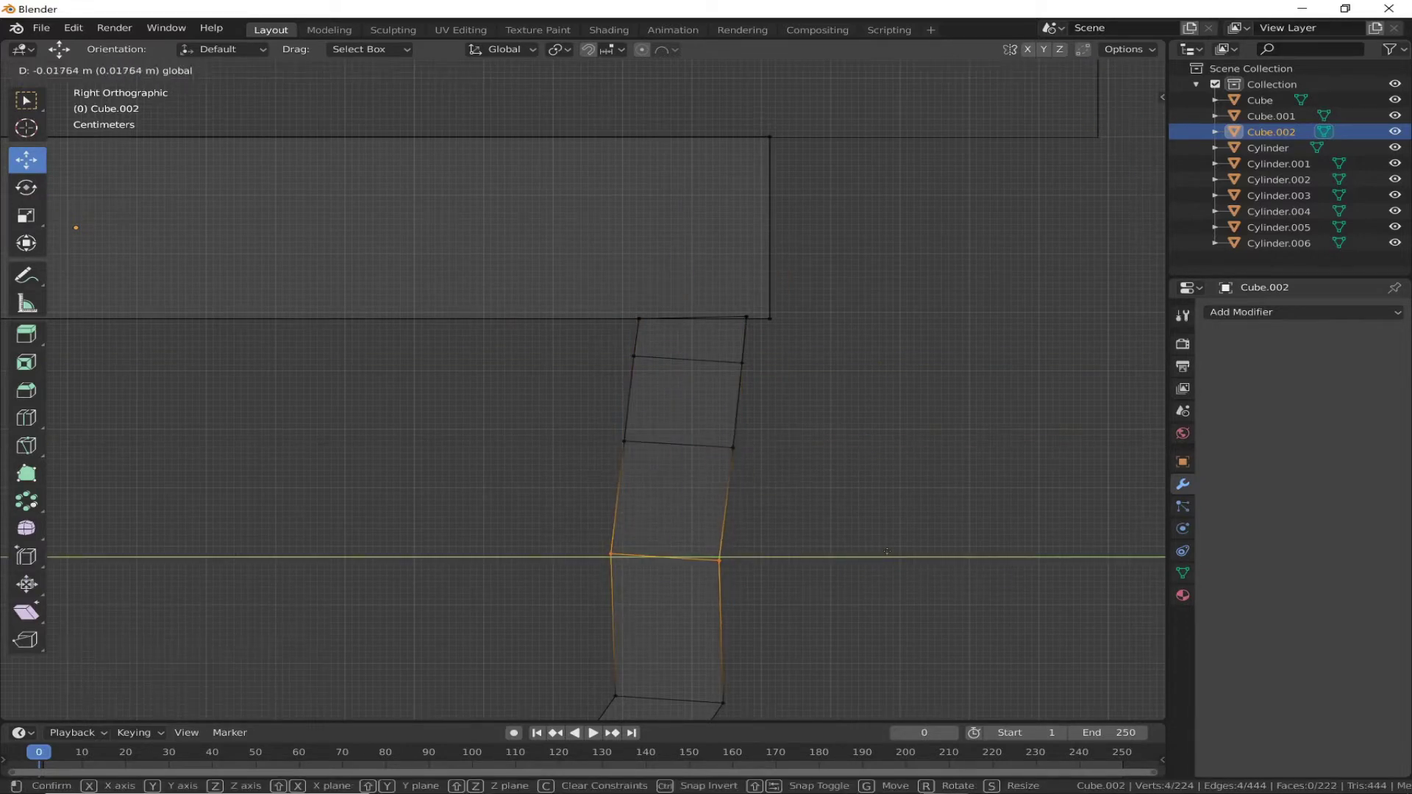
pyautogui.click(886, 551)
pyautogui.keyDown('shift'); pyautogui.moveTo(886, 551); pyautogui.dragTo(908, 446, button='middle'); pyautogui.keyUp('shift')
pyautogui.press('g')
pyautogui.click(909, 445)
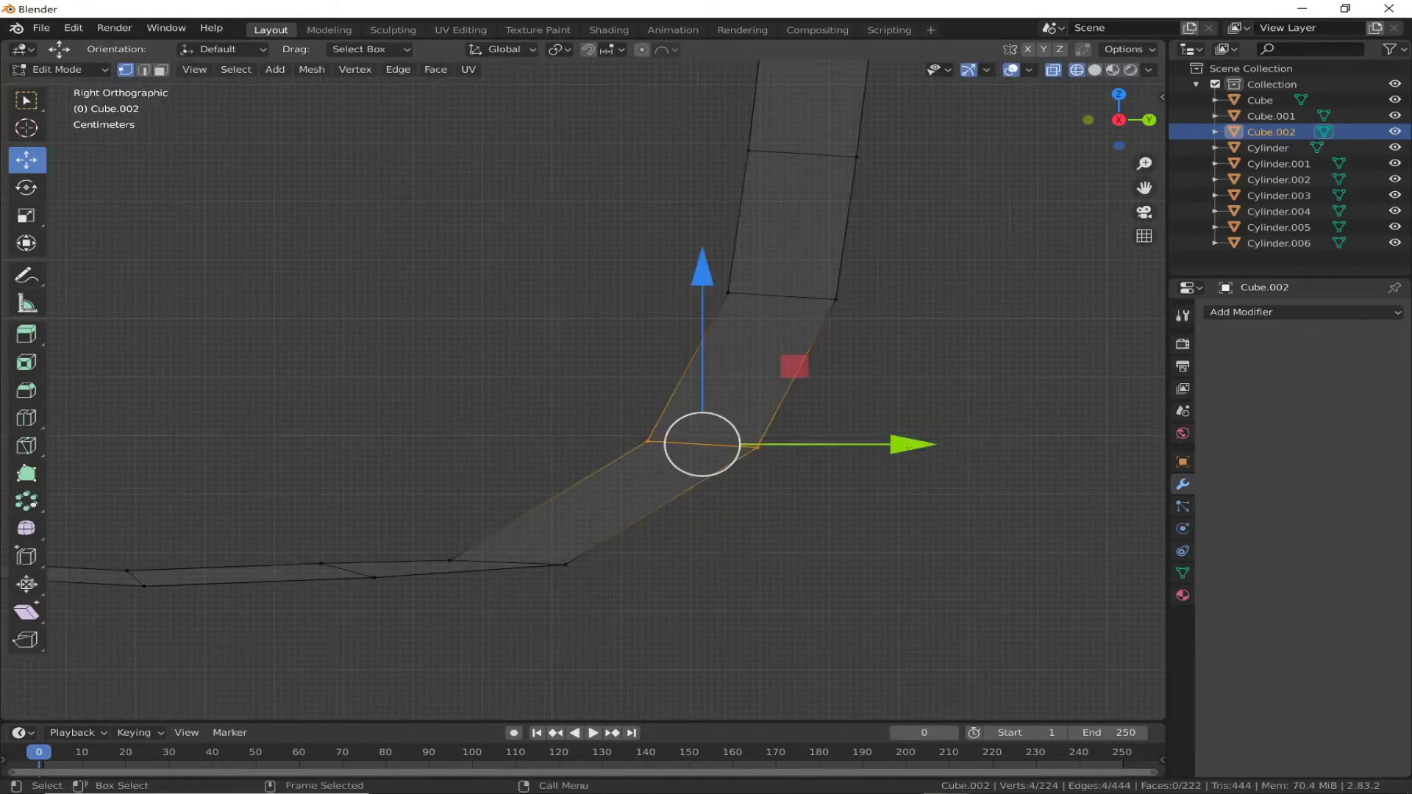
# Step: Add an edge loop midway up the strip, then shift, lower and rotate it
pyautogui.click(26, 417)
pyautogui.click(797, 367)
pyautogui.click(26, 159)
pyautogui.moveTo(941, 370); pyautogui.dragTo(974, 373)
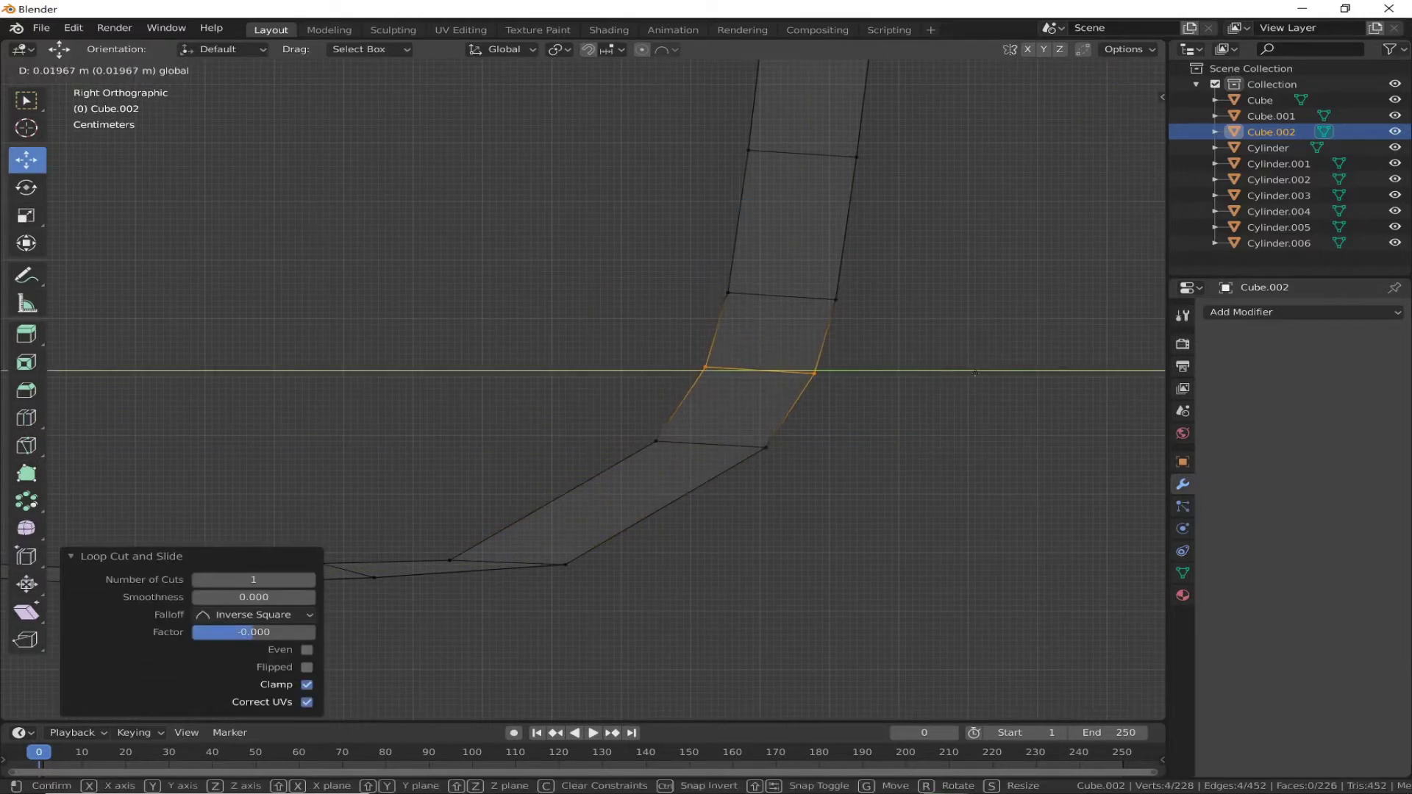
pyautogui.click(975, 373)
pyautogui.moveTo(756, 372); pyautogui.dragTo(700, 444)
pyautogui.press('r')
pyautogui.click(698, 445)
# Step: Rotate the bend's loops to follow the curve and lower one slightly
pyautogui.scroll(2, 992, 492)
pyautogui.moveTo(856, 317)
pyautogui.mouseDown()
pyautogui.moveTo(915, 375)
pyautogui.moveTo(915, 334)
pyautogui.mouseUp()
pyautogui.keyDown('alt'); pyautogui.click(515, 454); pyautogui.keyUp('alt')
pyautogui.moveTo(660, 357); pyautogui.dragTo(680, 379)
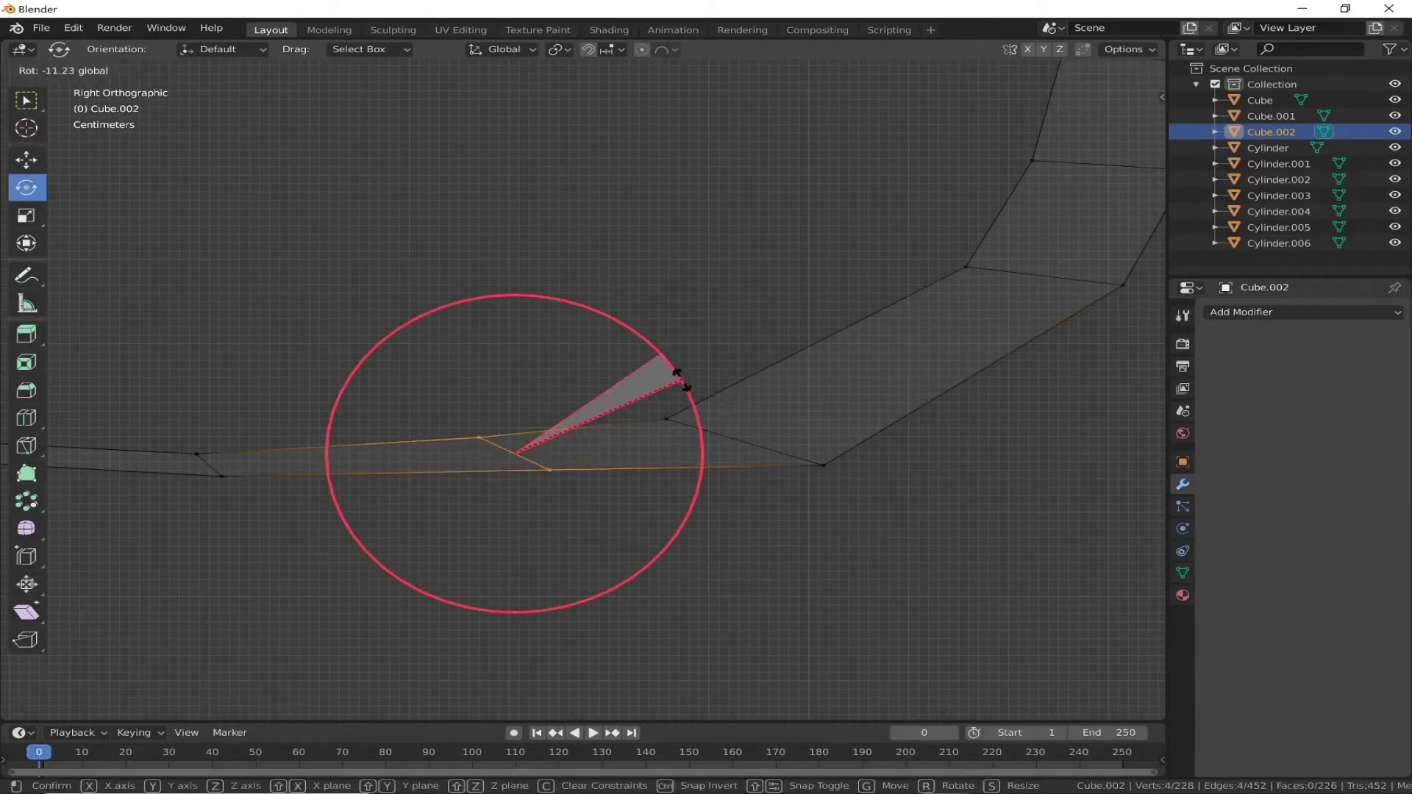
pyautogui.moveTo(704, 451); pyautogui.dragTo(704, 451)
pyautogui.hotkey('shift', 'space')
pyautogui.press('g')
pyautogui.moveTo(531, 437); pyautogui.dragTo(531, 461)
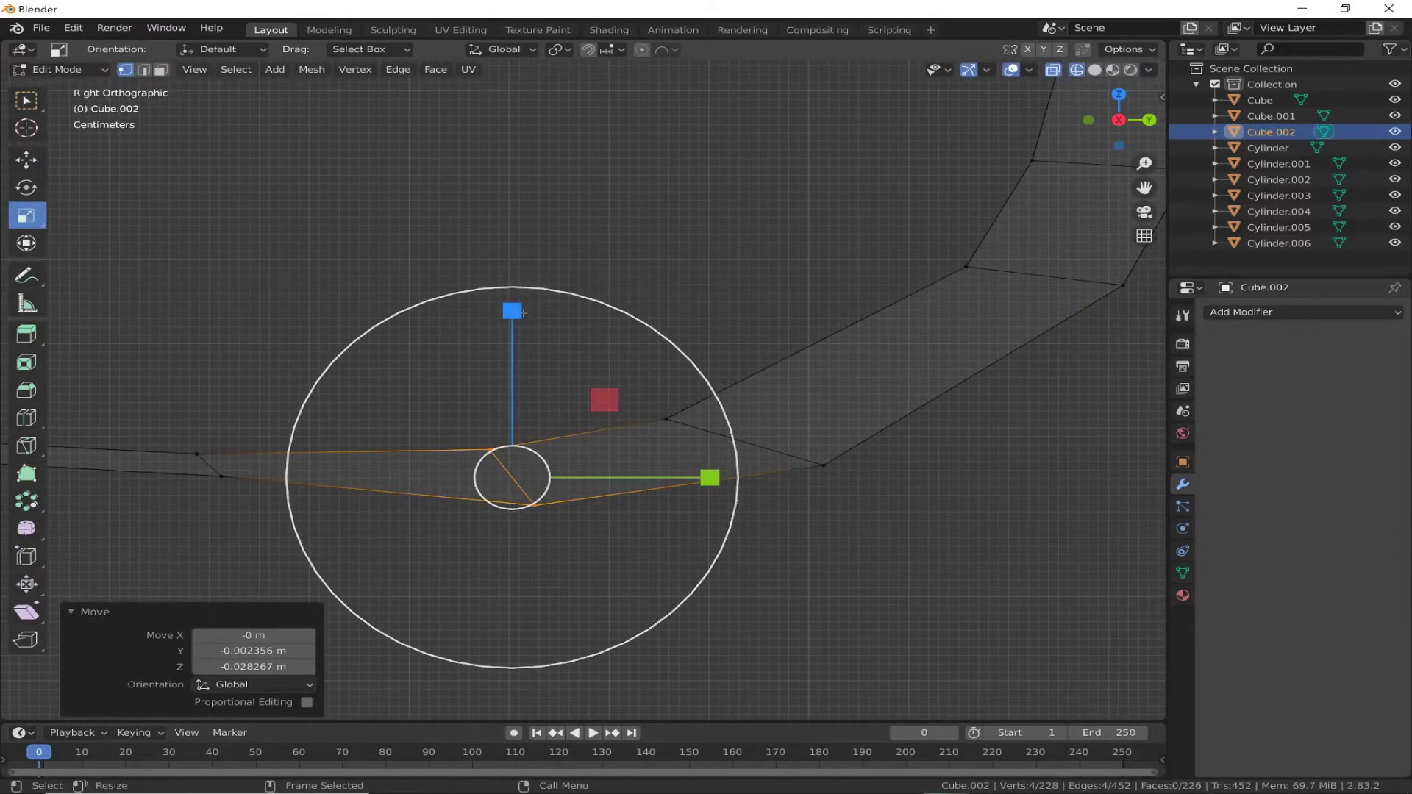
pyautogui.moveTo(522, 312); pyautogui.dragTo(523, 312)
# Step: Scale the next bend loops on Y and Z to widen and thicken the strip
pyautogui.keyDown('alt'); pyautogui.click(839, 529); pyautogui.keyUp('alt')
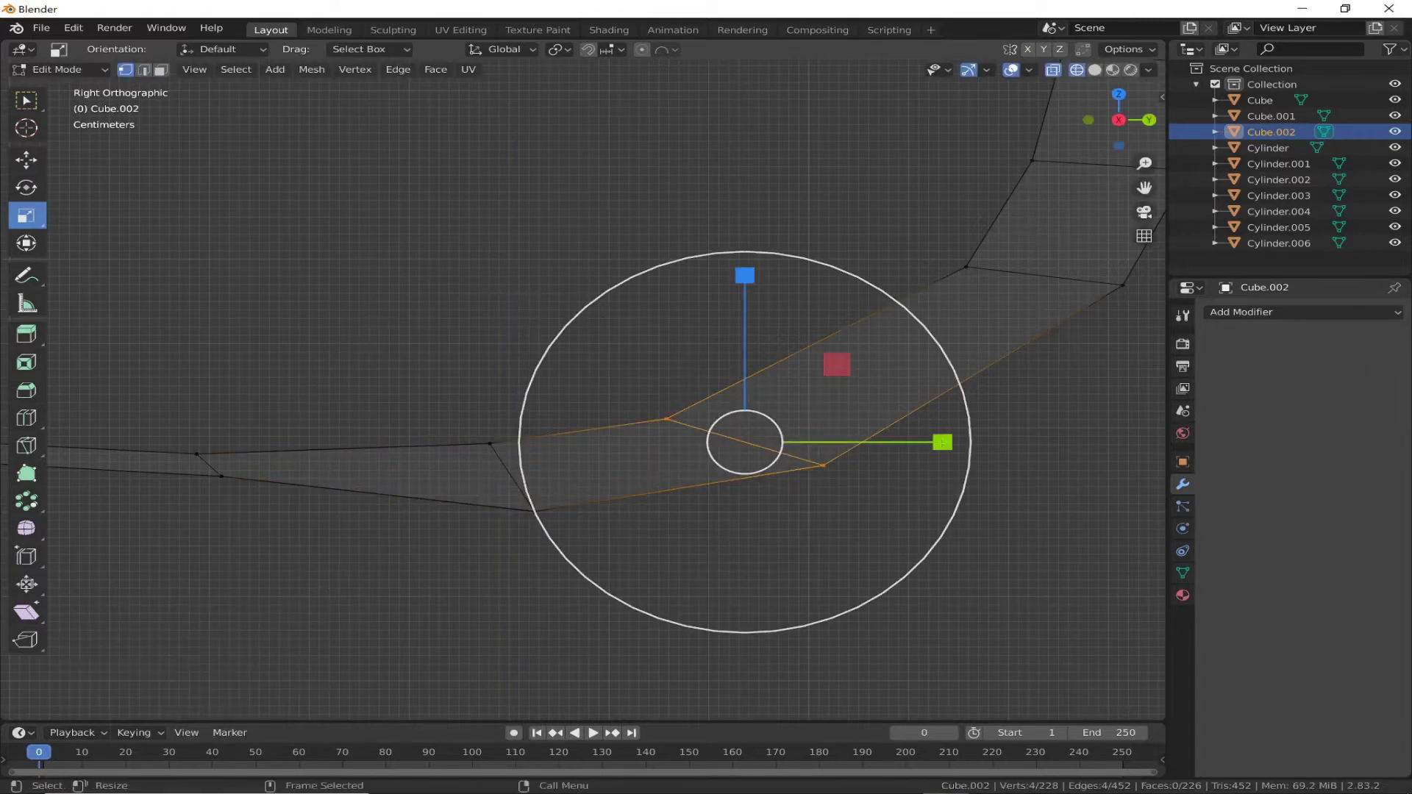
pyautogui.moveTo(942, 442); pyautogui.dragTo(907, 438)
pyautogui.keyDown('shift'); pyautogui.moveTo(907, 438); pyautogui.dragTo(583, 397, button='middle'); pyautogui.keyUp('shift')
pyautogui.moveTo(419, 233); pyautogui.dragTo(372, 694)
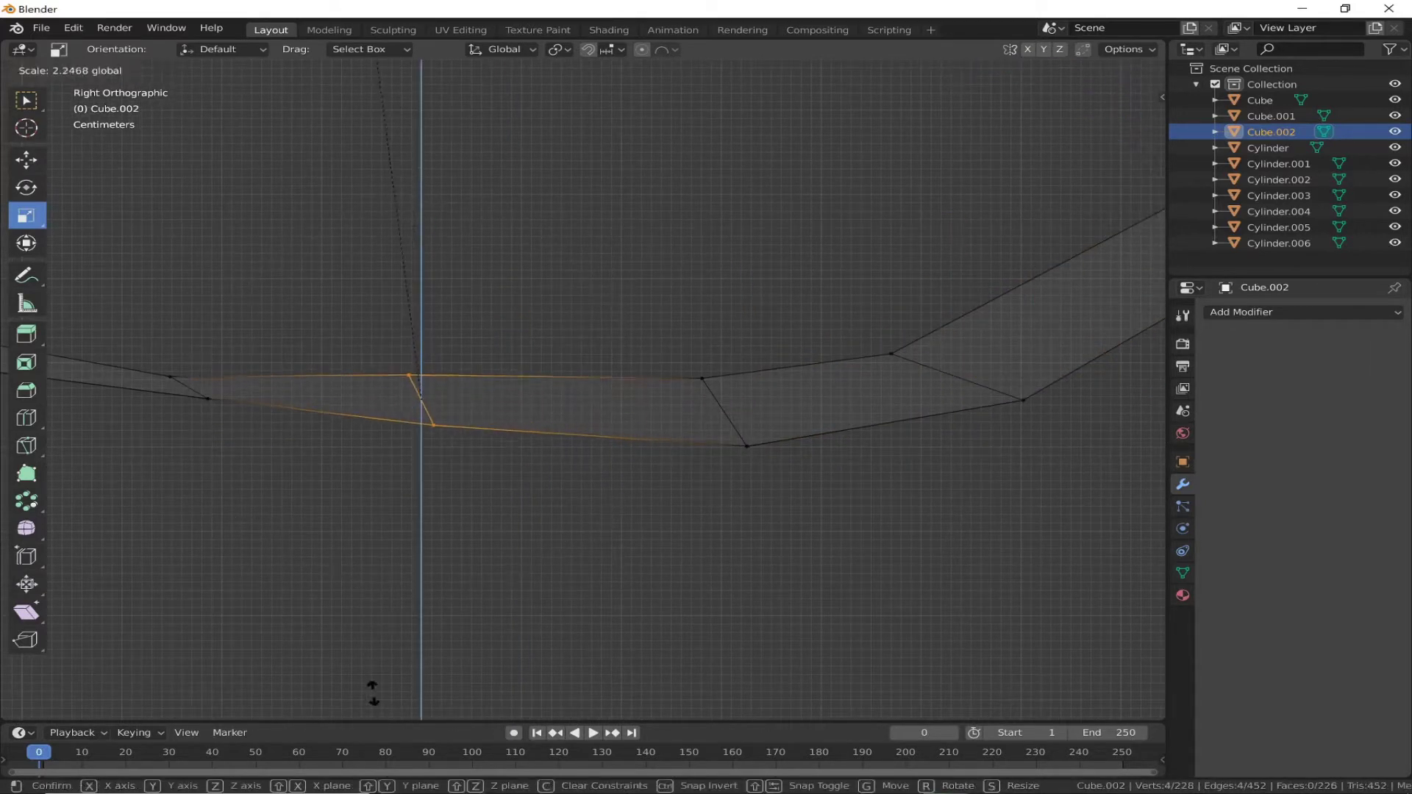
pyautogui.click(358, 592)
pyautogui.keyDown('shift'); pyautogui.moveTo(382, 368); pyautogui.dragTo(383, 419, button='middle'); pyautogui.keyUp('shift')
pyautogui.moveTo(419, 208); pyautogui.dragTo(446, 687)
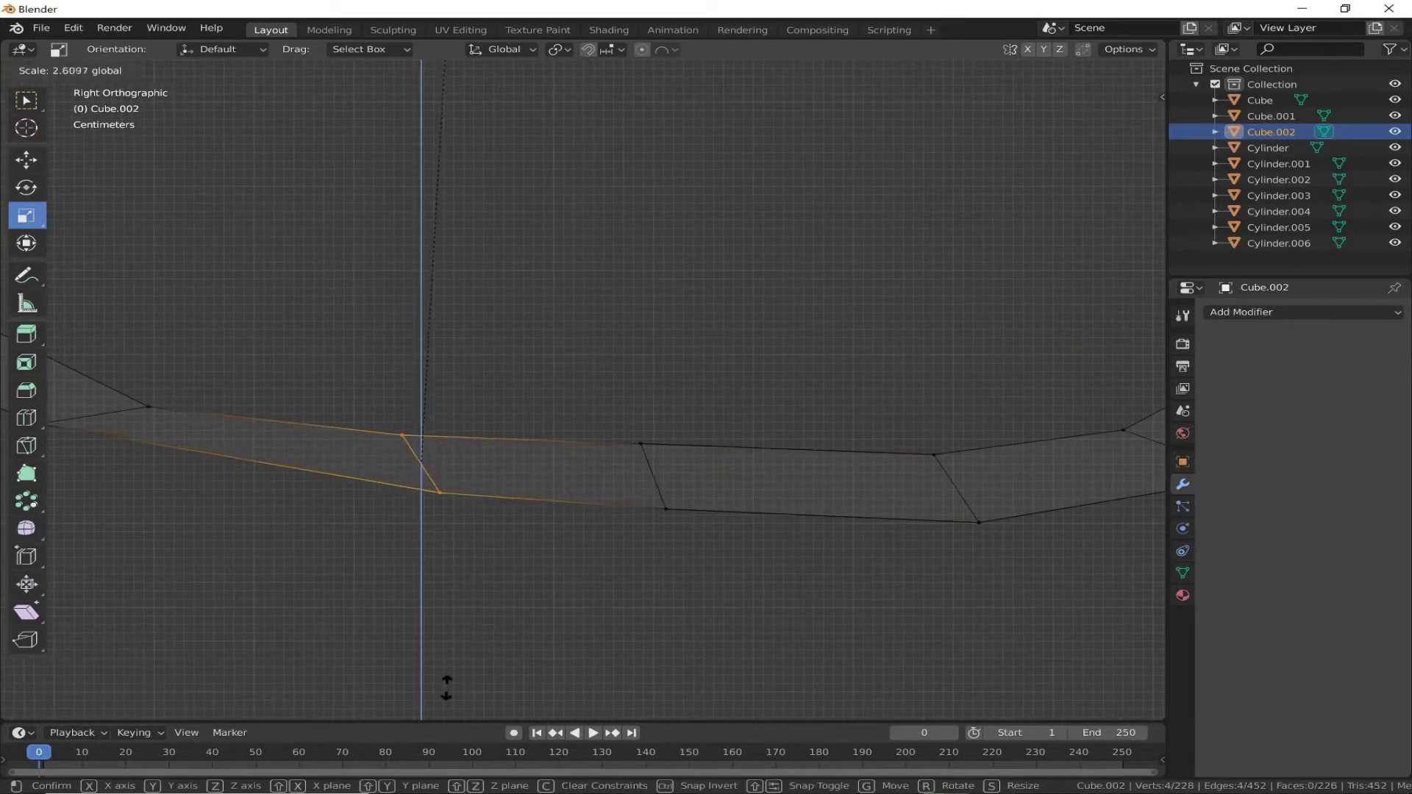
pyautogui.click(442, 603)
pyautogui.moveTo(442, 442)
pyautogui.keyDown('shift'); pyautogui.mouseDown(button='middle')
pyautogui.moveTo(732, 476)
pyautogui.moveTo(401, 426)
pyautogui.mouseUp(button='middle'); pyautogui.keyUp('shift')
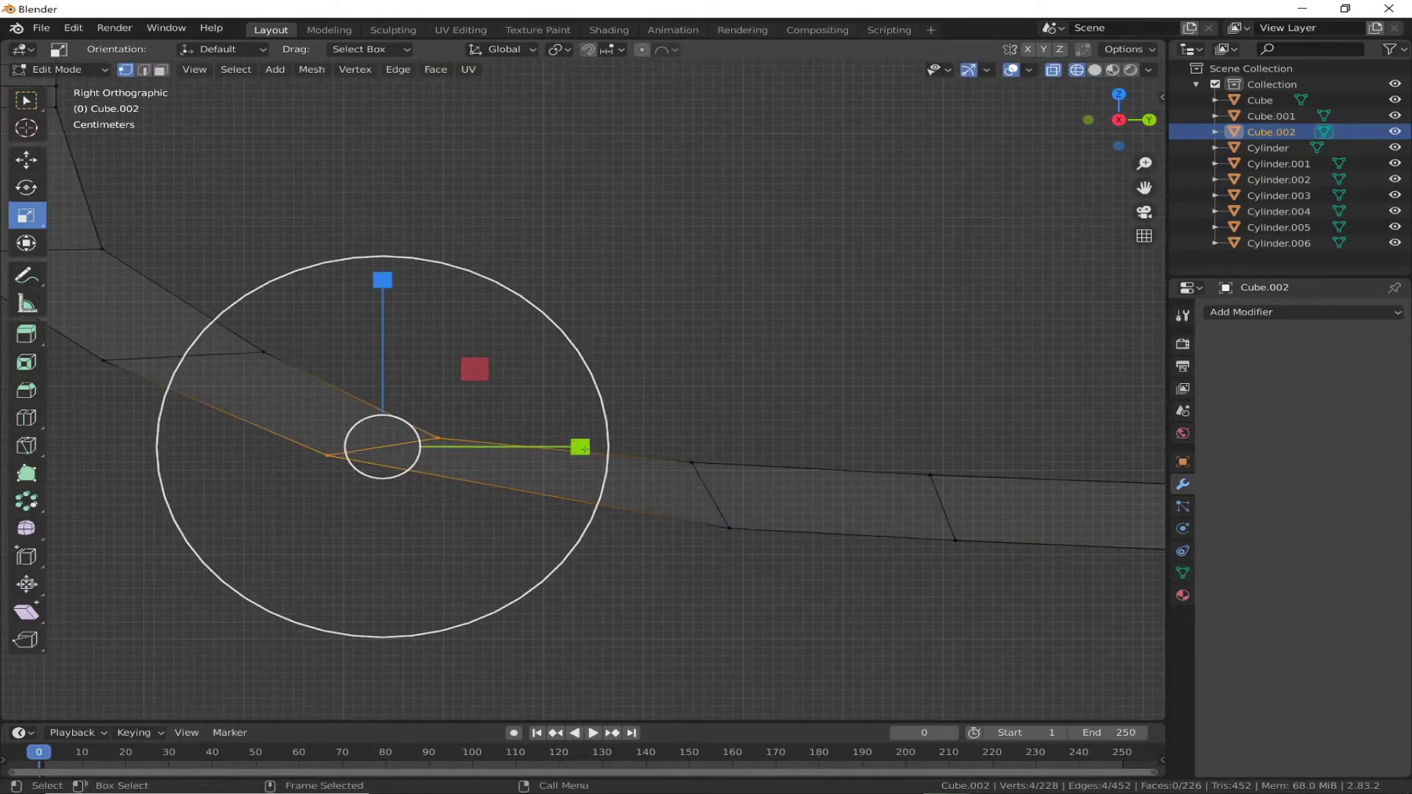
# Step: Stretch and rotate the bend's loops on X so they follow the curve
pyautogui.moveTo(580, 448); pyautogui.dragTo(680, 429)
pyautogui.click(26, 188)
pyautogui.moveTo(515, 324); pyautogui.dragTo(505, 316)
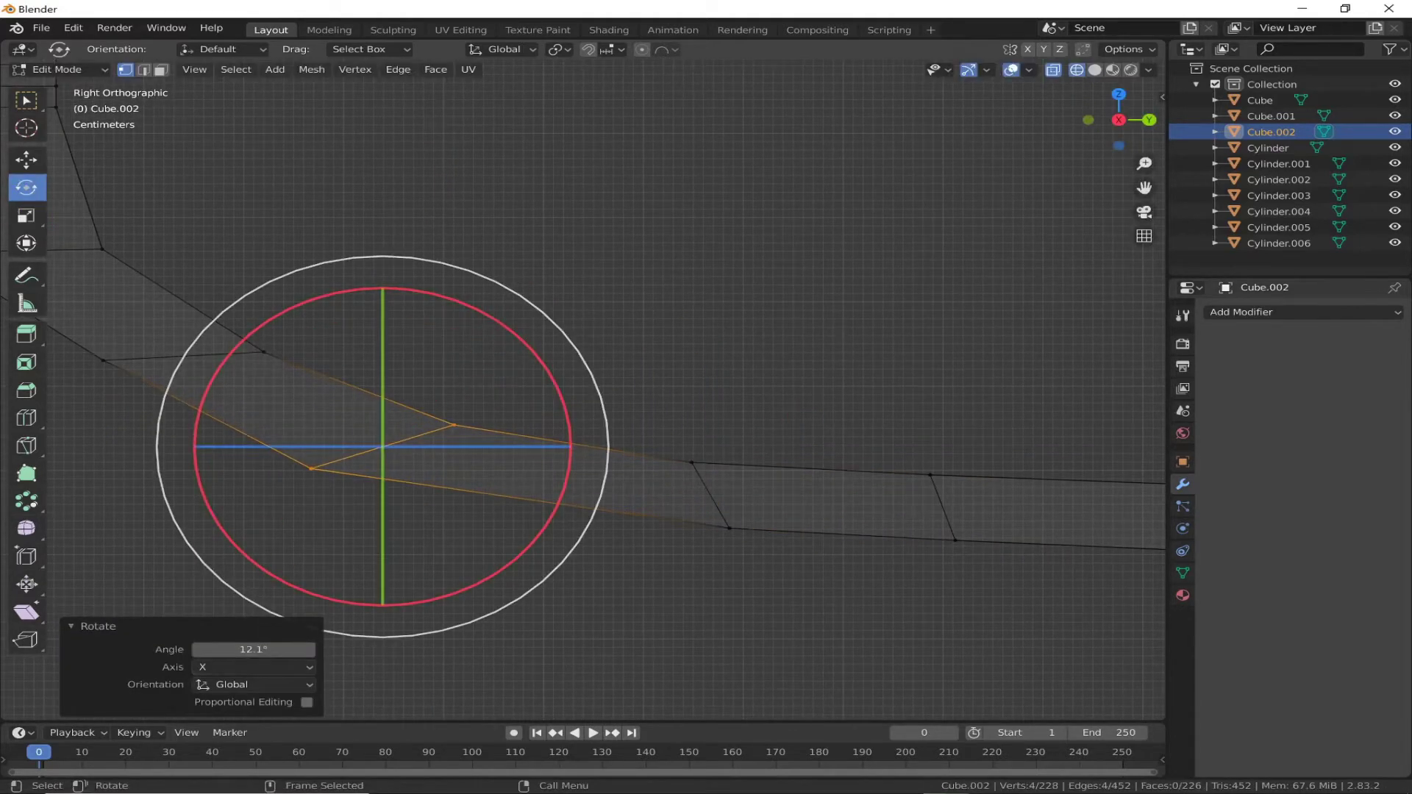
pyautogui.keyDown('shift'); pyautogui.moveTo(441, 441); pyautogui.dragTo(757, 495, button='middle'); pyautogui.keyUp('shift')
pyautogui.moveTo(870, 392); pyautogui.dragTo(875, 397)
pyautogui.keyDown('shift'); pyautogui.moveTo(736, 441); pyautogui.dragTo(941, 412, button='middle'); pyautogui.keyUp('shift')
pyautogui.moveTo(1004, 445); pyautogui.dragTo(1014, 441)
pyautogui.moveTo(956, 397)
pyautogui.keyDown('shift'); pyautogui.mouseDown(button='middle')
pyautogui.moveTo(1288, 503)
pyautogui.moveTo(540, 392)
pyautogui.mouseUp(button='middle'); pyautogui.keyUp('shift')
pyautogui.moveTo(540, 392); pyautogui.dragTo(542, 390)
pyautogui.moveTo(618, 243); pyautogui.dragTo(630, 223)
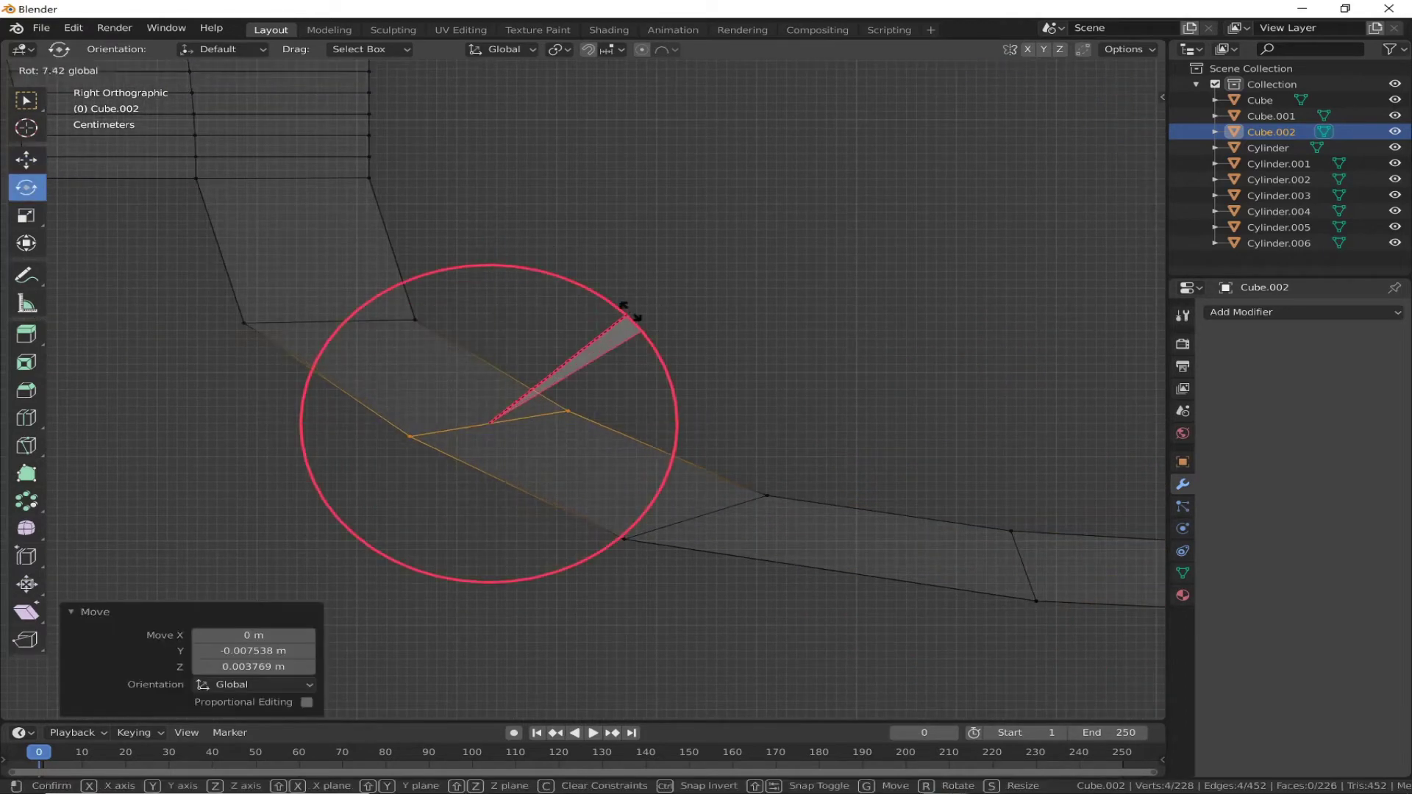
# Step: Nudge the upper bend loop and add several more loop cuts along the strip
pyautogui.click(25, 159)
pyautogui.click(328, 321)
pyautogui.moveTo(328, 319); pyautogui.dragTo(362, 315)
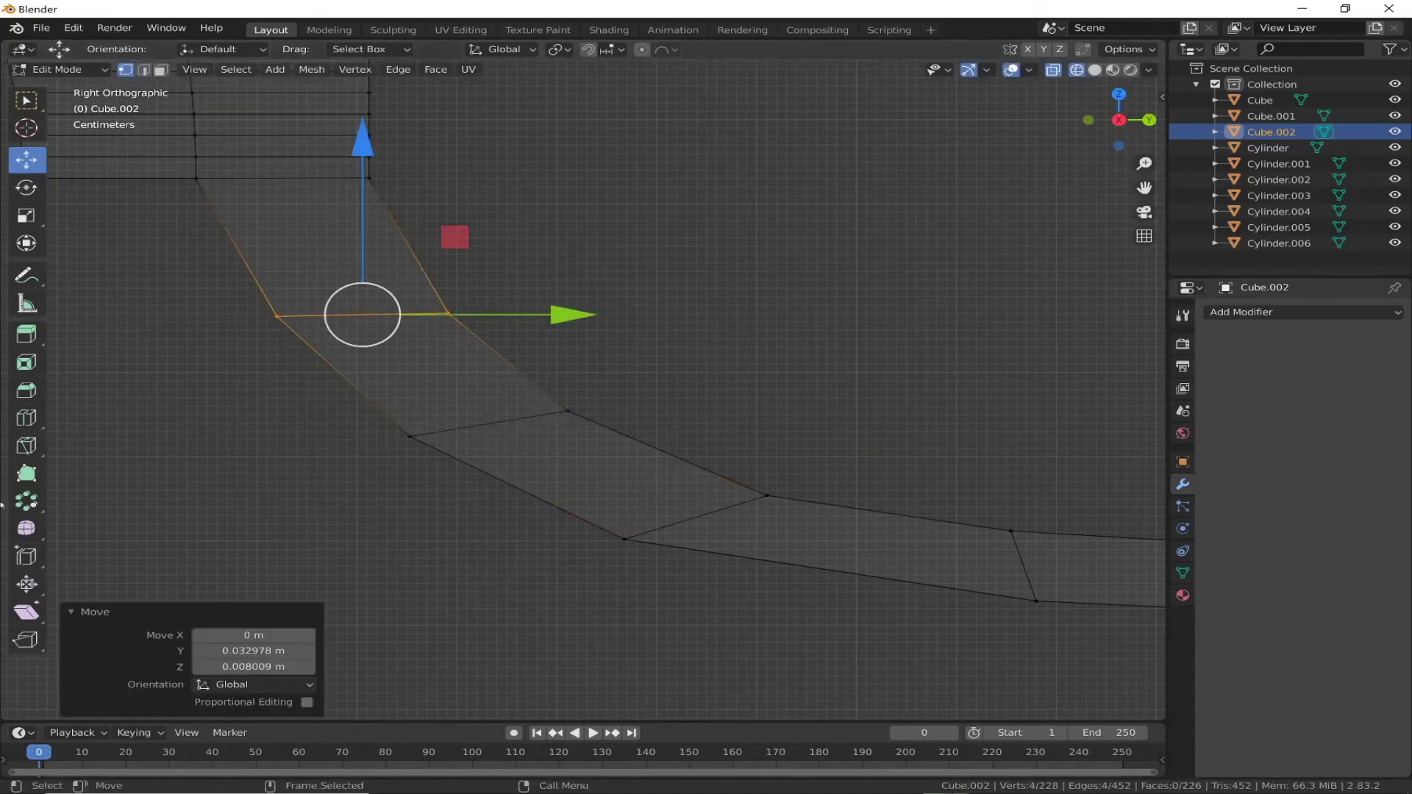
pyautogui.click(274, 261)
pyautogui.hotkey('ctrl', 'z')
pyautogui.click(507, 361)
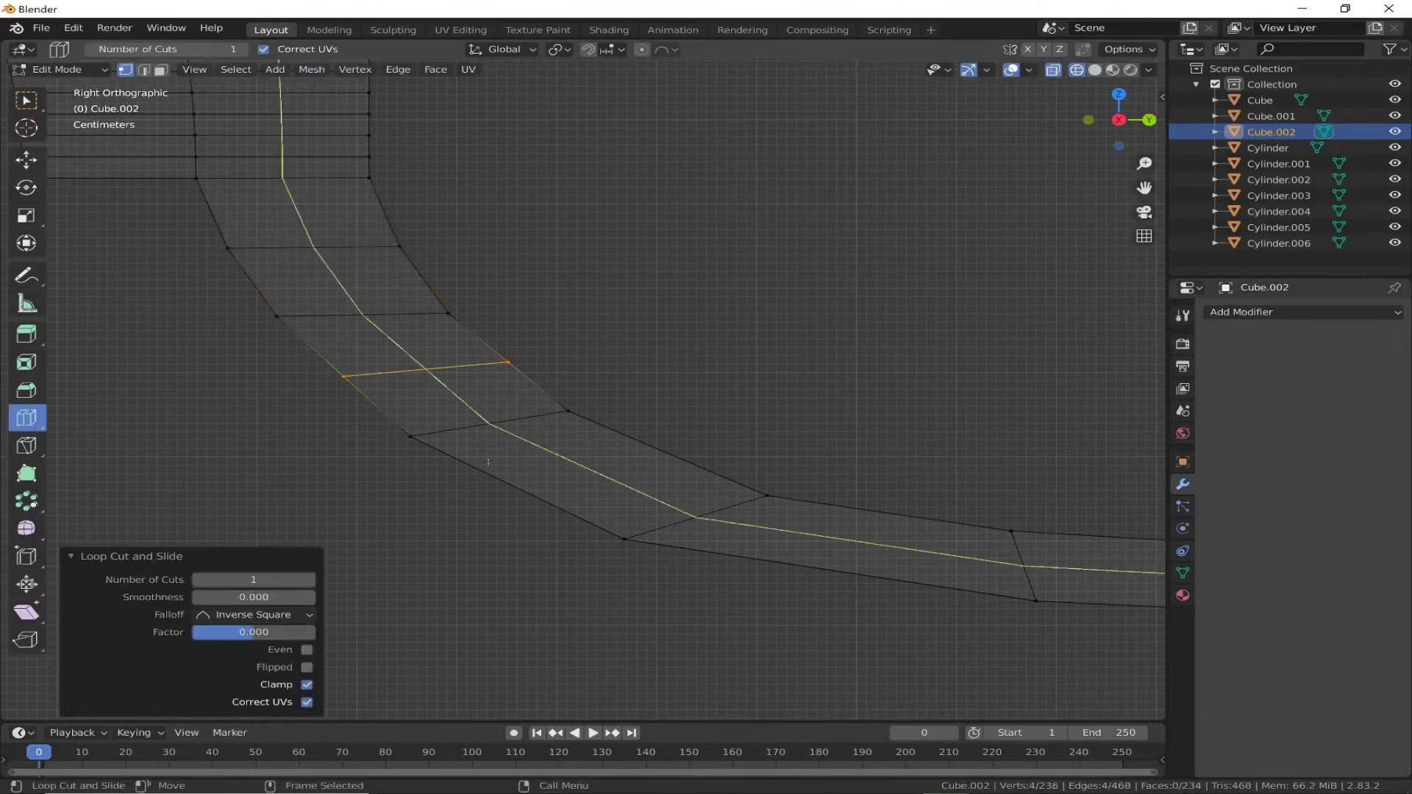
pyautogui.keyDown('shift'); pyautogui.moveTo(488, 462); pyautogui.dragTo(809, 478, button='middle'); pyautogui.keyUp('shift')
pyautogui.click(670, 427)
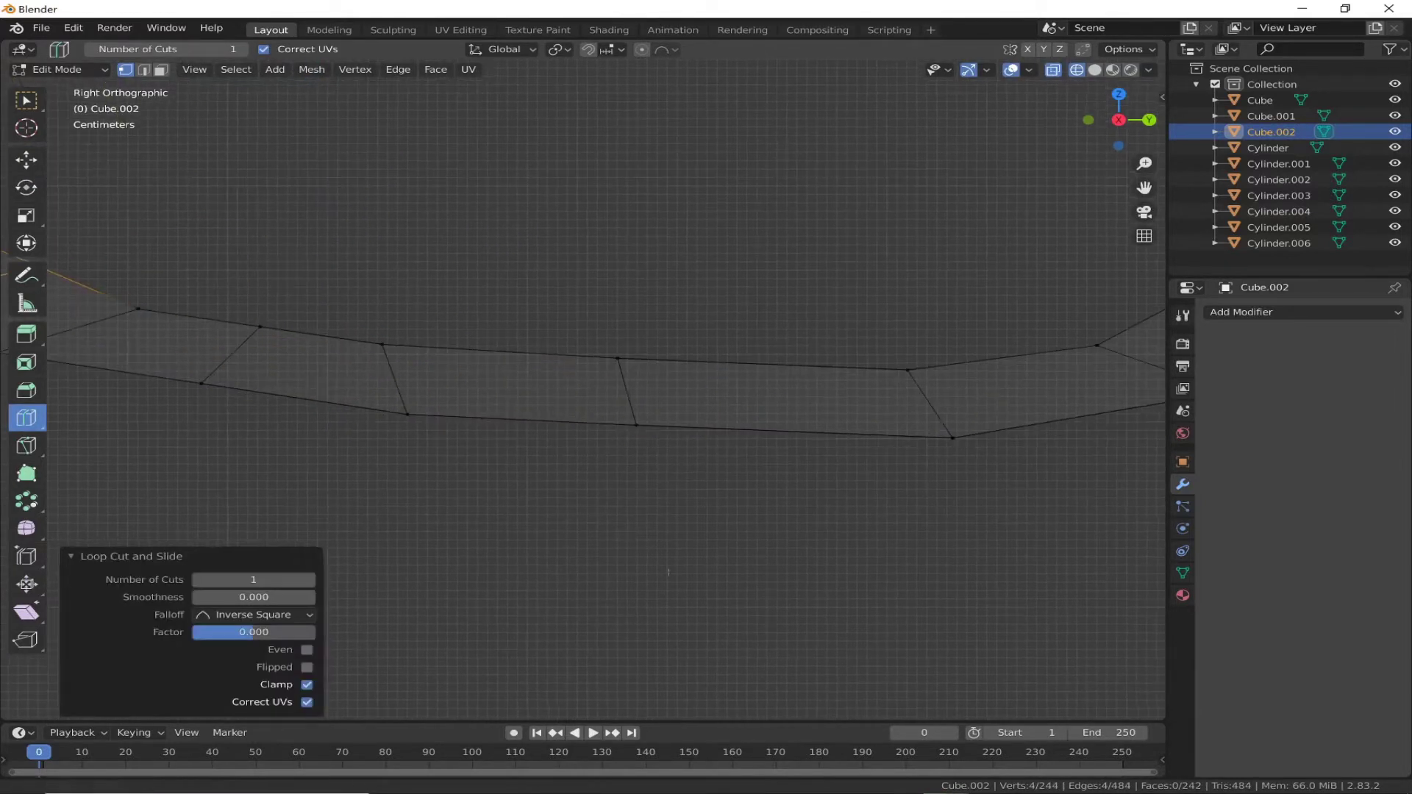
pyautogui.keyDown('shift'); pyautogui.moveTo(589, 441); pyautogui.dragTo(661, 551, button='middle'); pyautogui.keyUp('shift')
pyautogui.moveTo(514, 331)
pyautogui.keyDown('shift'); pyautogui.mouseDown(button='middle')
pyautogui.moveTo(579, 439)
pyautogui.moveTo(993, 486)
pyautogui.mouseUp(button='middle'); pyautogui.keyUp('shift')
pyautogui.click(579, 439)
# Step: Align the strip's top end edge with the block using G Y, R X and G Z
pyautogui.moveTo(221, 588)
pyautogui.keyDown('shift'); pyautogui.mouseDown(button='middle')
pyautogui.moveTo(580, 571)
pyautogui.moveTo(403, 526)
pyautogui.moveTo(236, 548)
pyautogui.moveTo(436, 401)
pyautogui.mouseUp(button='middle'); pyautogui.keyUp('shift')
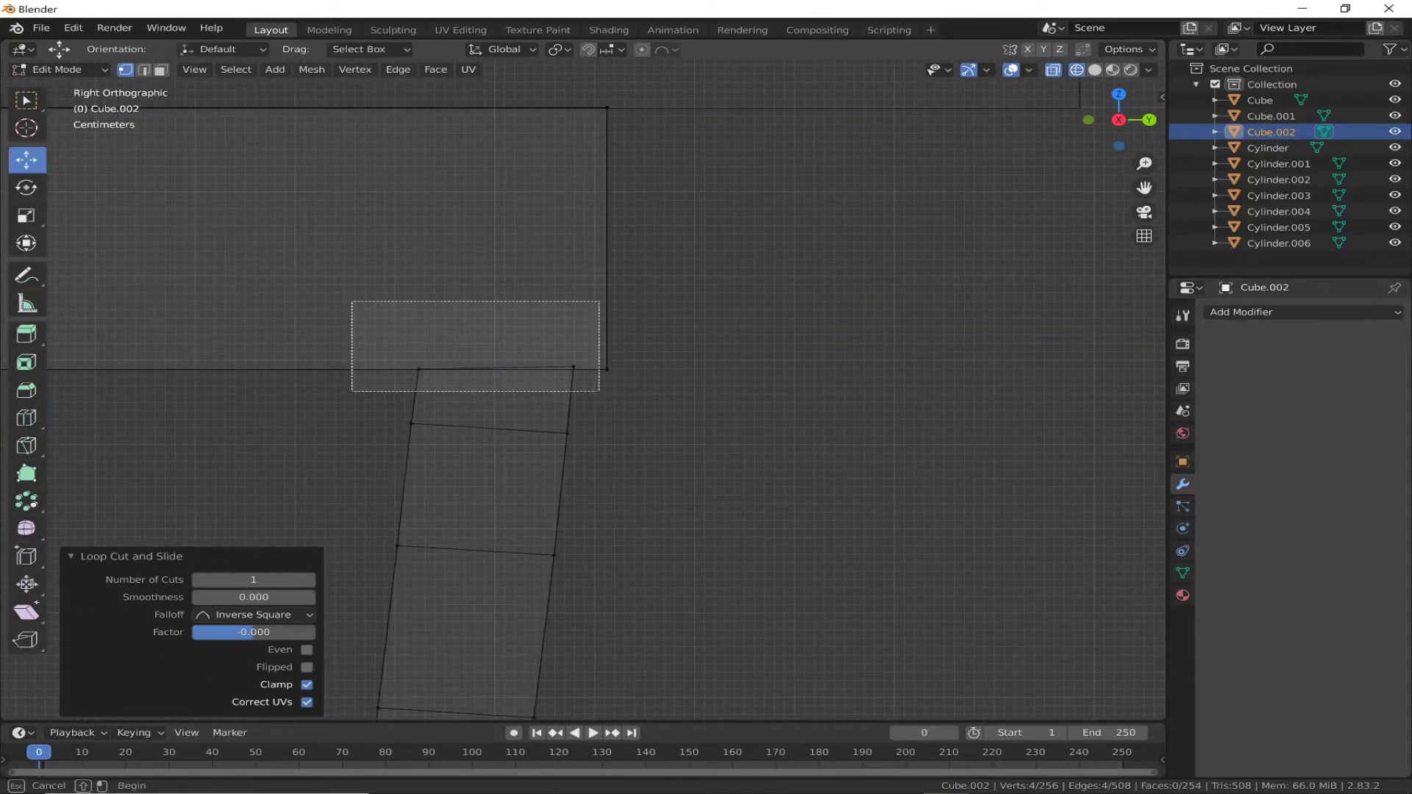
pyautogui.moveTo(352, 301); pyautogui.dragTo(599, 391)
pyautogui.scroll(4, 475, 346)
pyautogui.moveTo(647, 331); pyautogui.dragTo(661, 331)
pyautogui.click(25, 186)
pyautogui.moveTo(684, 382); pyautogui.dragTo(661, 331)
pyautogui.click(26, 159)
pyautogui.moveTo(488, 233); pyautogui.dragTo(503, 259)
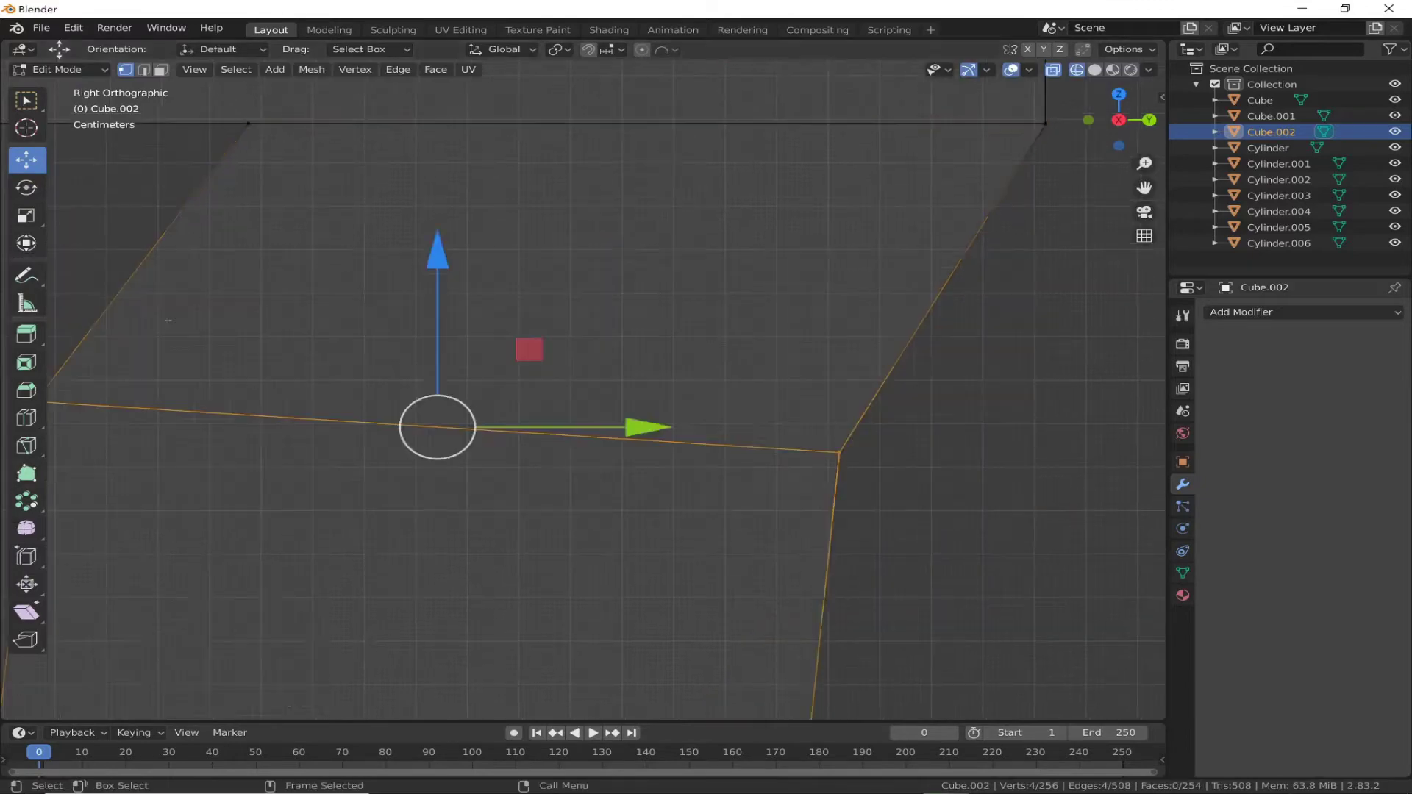
pyautogui.keyDown('shift'); pyautogui.moveTo(863, 135); pyautogui.dragTo(759, 497, button='middle'); pyautogui.keyUp('shift')
pyautogui.moveTo(758, 498); pyautogui.dragTo(762, 498)
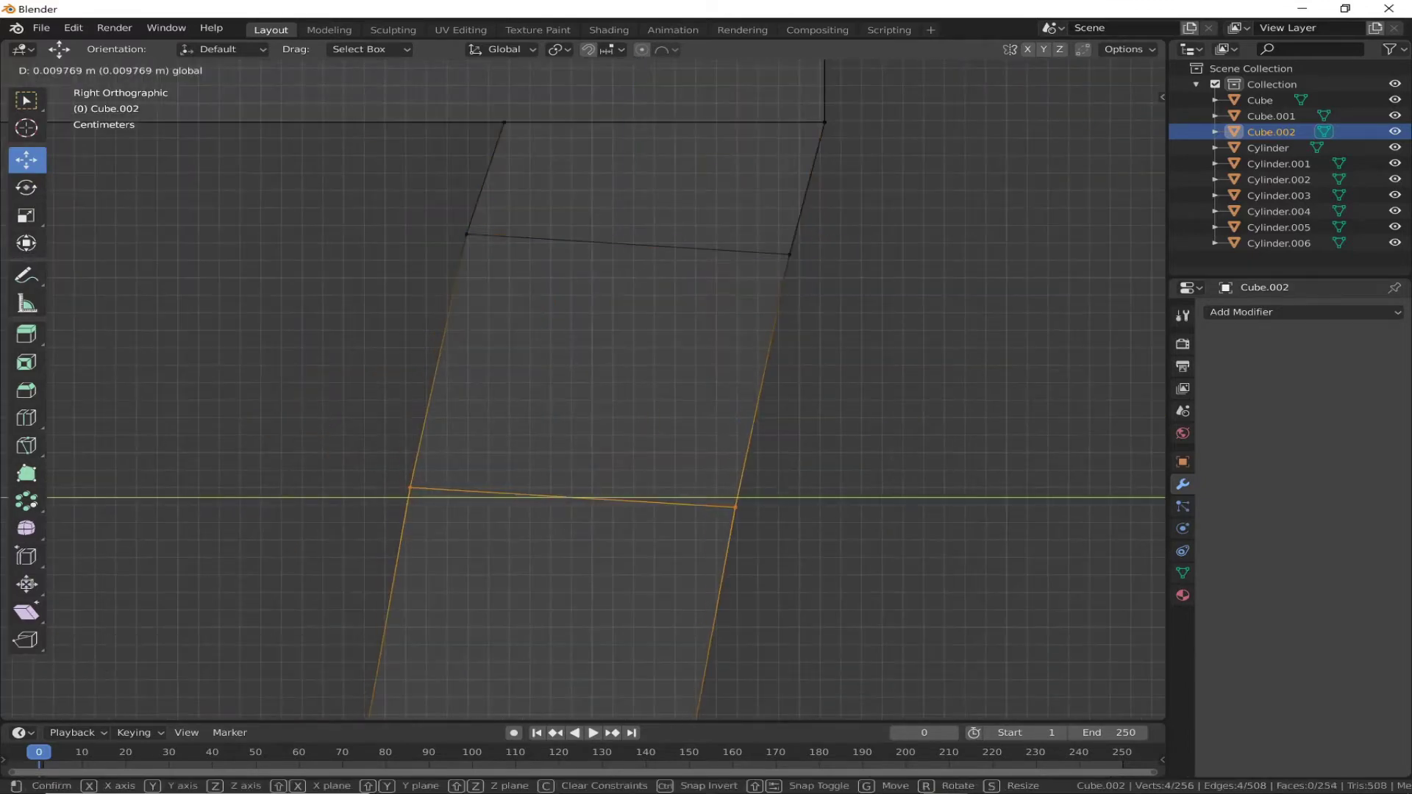
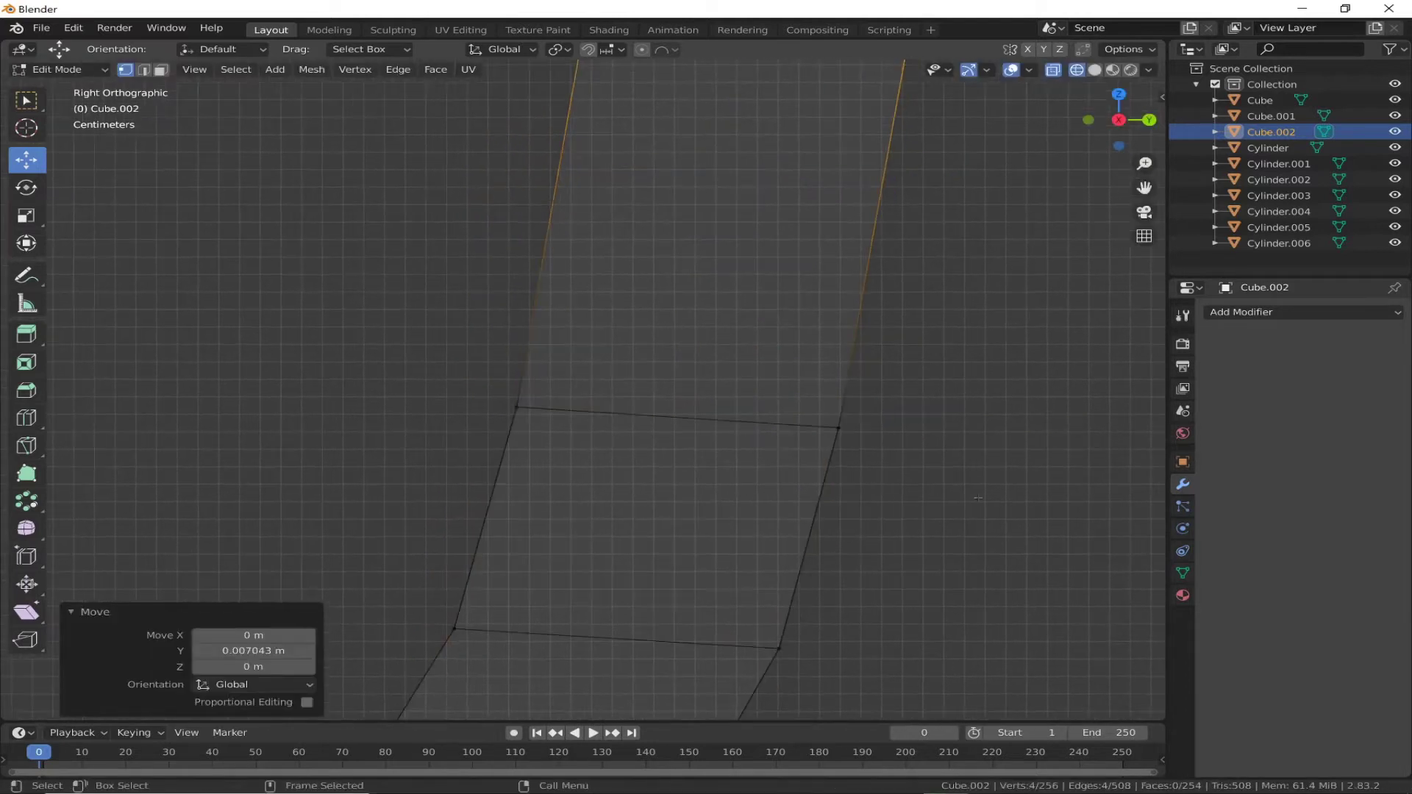
# Step: Slide the first edges of the curved Cube.002 strip along Y to even out the bend
pyautogui.moveTo(847, 416)
pyautogui.keyDown('shift'); pyautogui.mouseDown(button='middle')
pyautogui.moveTo(987, 214)
pyautogui.moveTo(694, 402)
pyautogui.mouseUp(button='middle'); pyautogui.keyUp('shift')
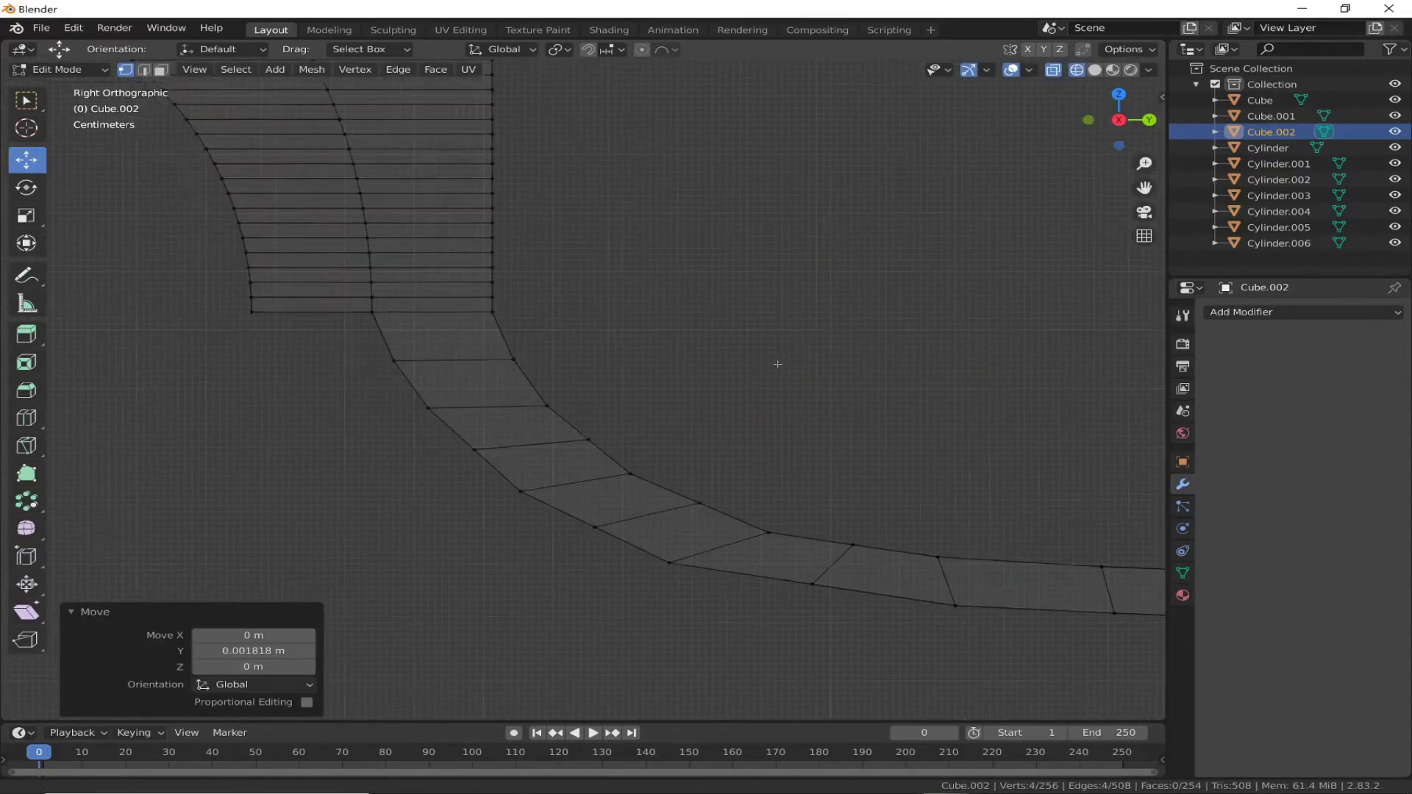
pyautogui.moveTo(695, 403); pyautogui.dragTo(665, 403)
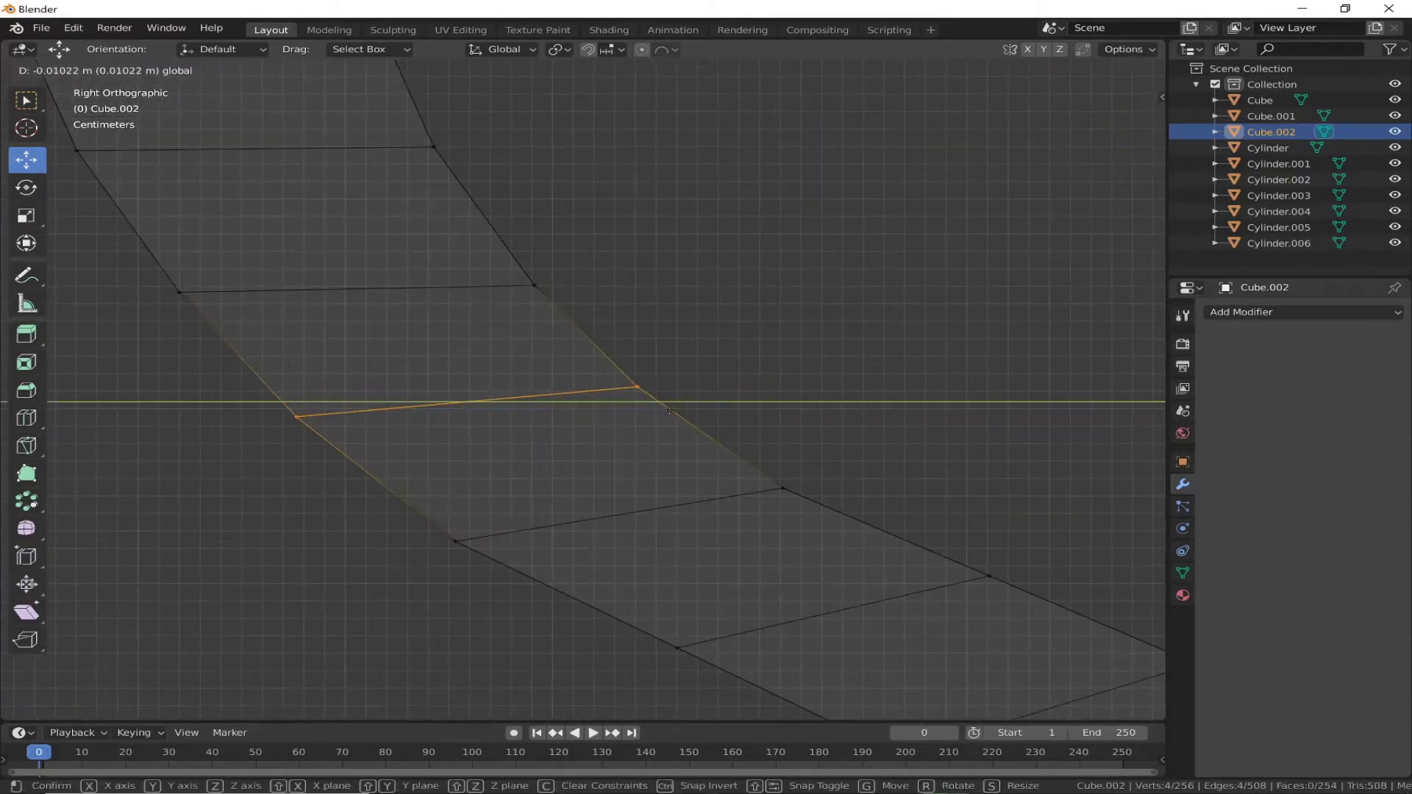
pyautogui.moveTo(666, 403)
pyautogui.keyDown('shift'); pyautogui.mouseDown(button='middle')
pyautogui.moveTo(320, 149)
pyautogui.moveTo(682, 363)
pyautogui.mouseUp(button='middle'); pyautogui.keyUp('shift')
pyautogui.moveTo(717, 362); pyautogui.dragTo(695, 363)
pyautogui.click(695, 364)
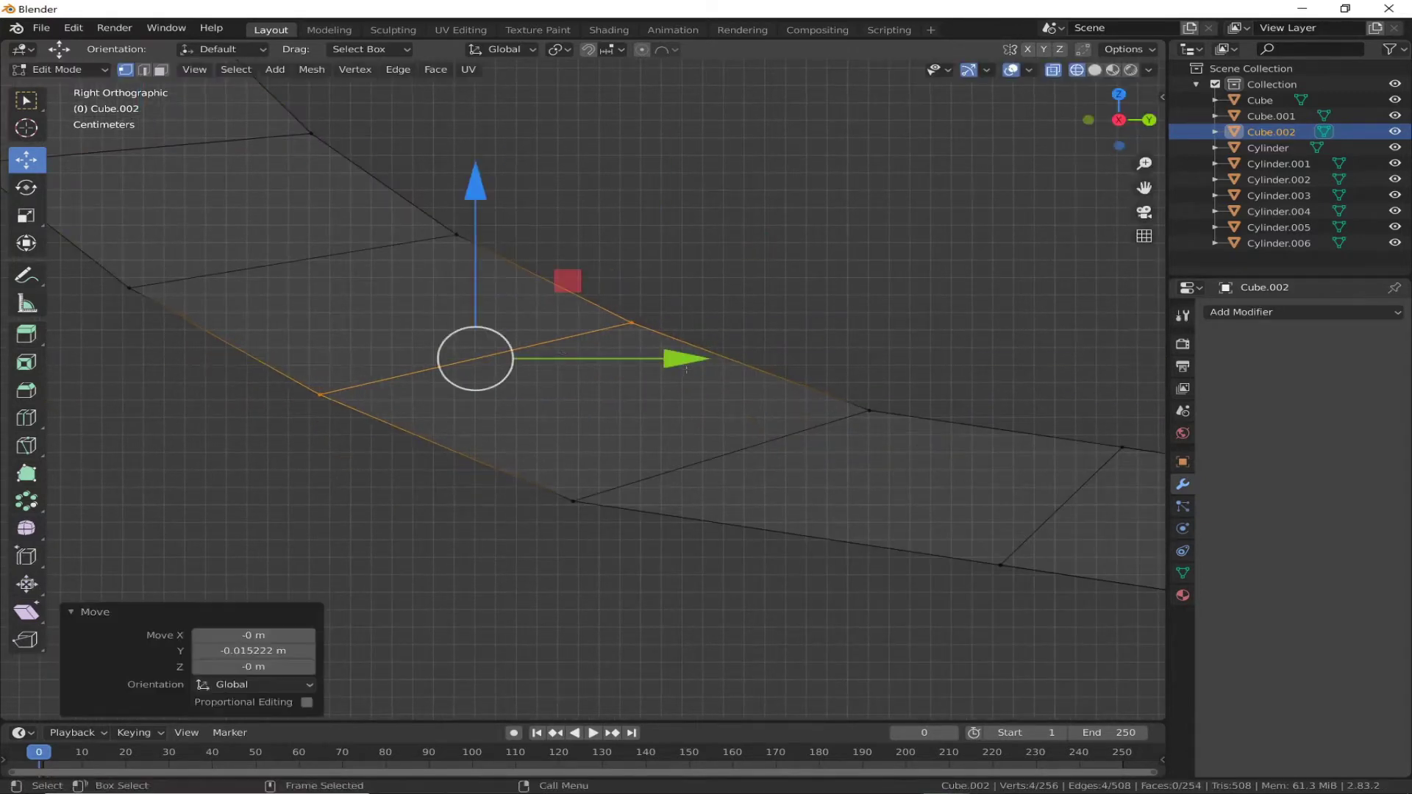
pyautogui.keyDown('shift'); pyautogui.moveTo(695, 363); pyautogui.dragTo(755, 329, button='middle'); pyautogui.keyUp('shift')
pyautogui.moveTo(579, 319); pyautogui.dragTo(575, 326)
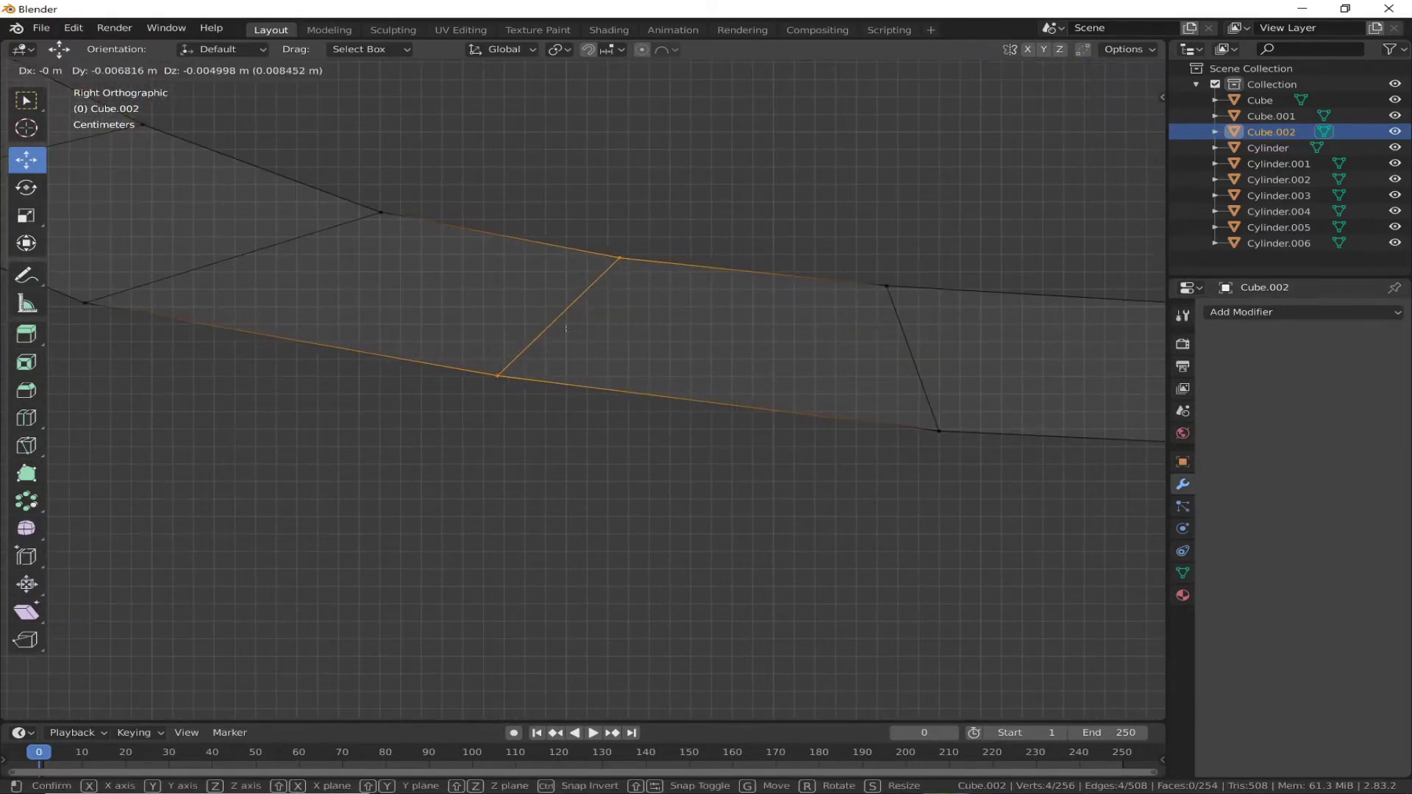
pyautogui.click(565, 329)
# Step: Reposition the diagonal edges further along the strip to smooth the curve
pyautogui.moveTo(565, 328)
pyautogui.keyDown('shift'); pyautogui.mouseDown(button='middle')
pyautogui.moveTo(50, 253)
pyautogui.moveTo(425, 300)
pyautogui.moveTo(261, 388)
pyautogui.mouseUp(button='middle'); pyautogui.keyUp('shift')
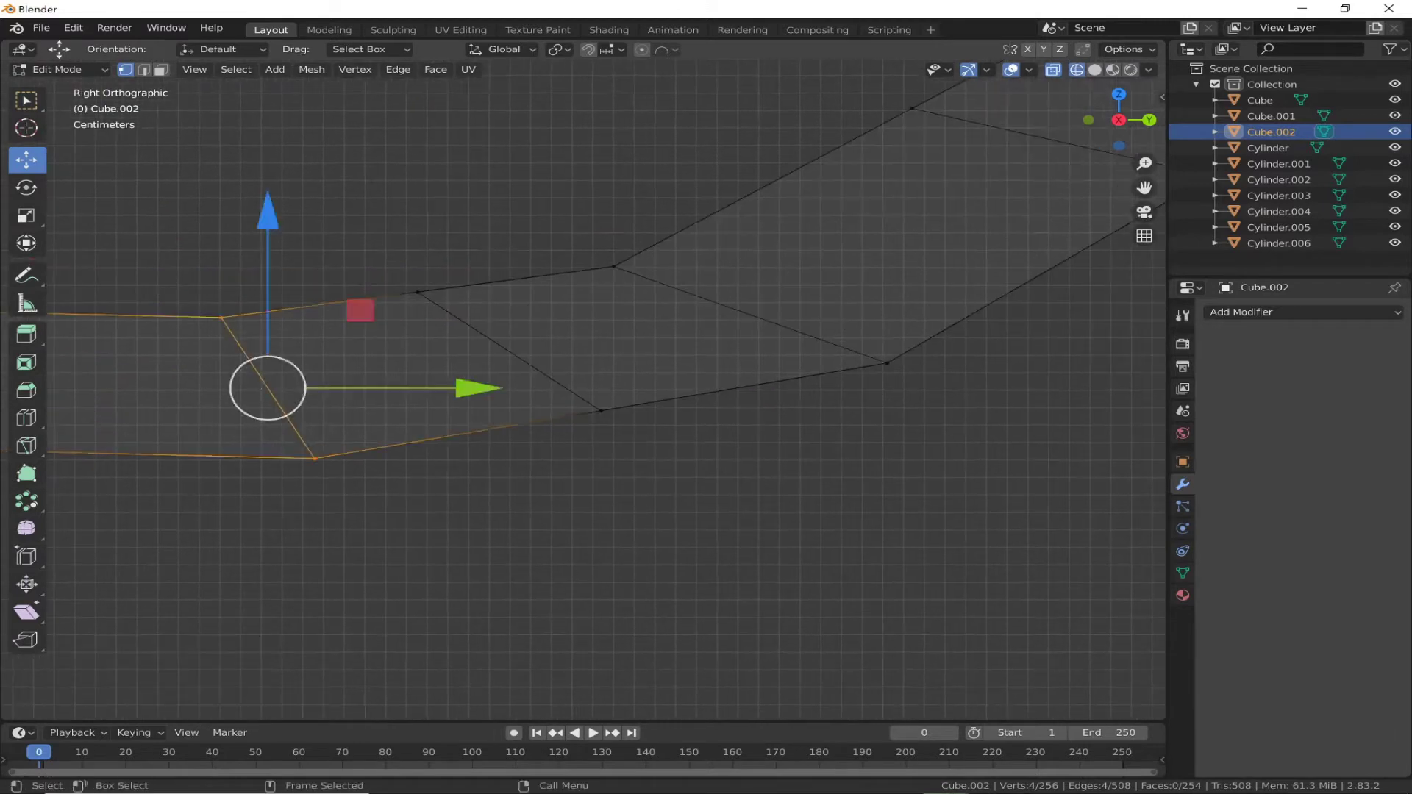
pyautogui.moveTo(261, 389); pyautogui.dragTo(267, 393)
pyautogui.keyDown('shift'); pyautogui.moveTo(266, 393); pyautogui.dragTo(561, 372, button='middle'); pyautogui.keyUp('shift')
pyautogui.moveTo(561, 372); pyautogui.dragTo(567, 375)
pyautogui.moveTo(642, 284); pyautogui.dragTo(820, 410)
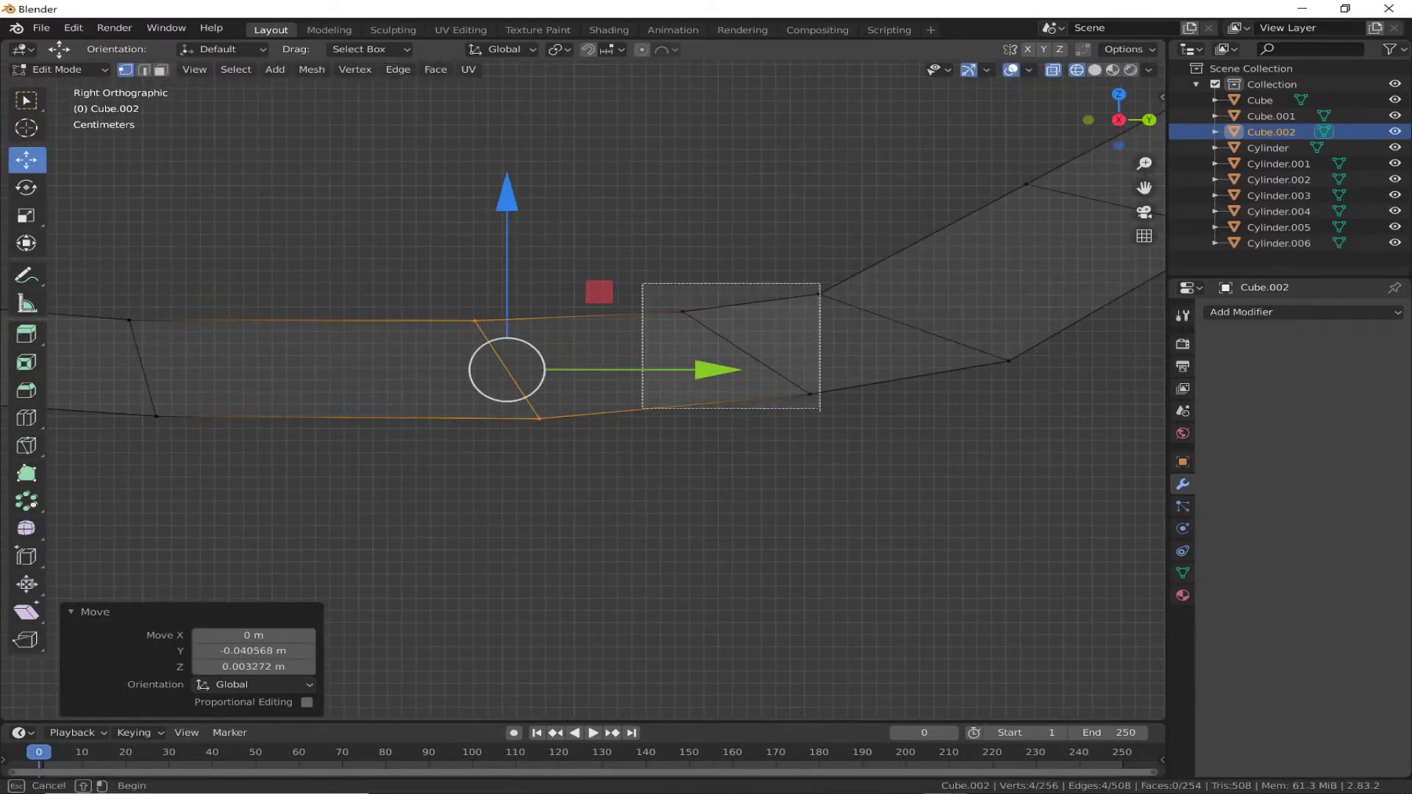
pyautogui.moveTo(728, 366)
pyautogui.mouseDown()
pyautogui.moveTo(716, 369)
pyautogui.moveTo(910, 325)
pyautogui.moveTo(899, 315)
pyautogui.mouseUp()
pyautogui.keyDown('shift'); pyautogui.moveTo(898, 316); pyautogui.dragTo(669, 353, button='middle'); pyautogui.keyUp('shift')
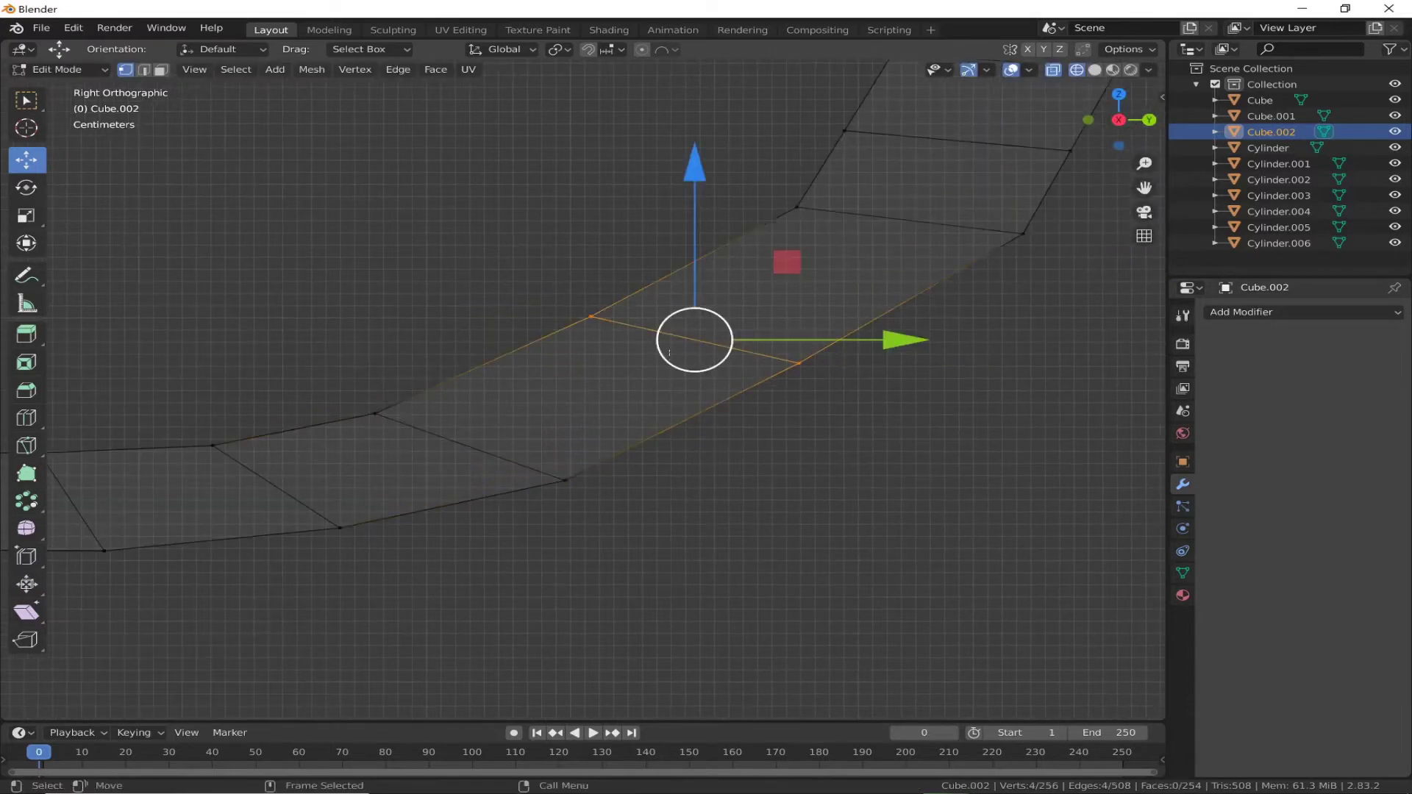
pyautogui.moveTo(669, 353); pyautogui.dragTo(939, 331)
pyautogui.keyDown('shift'); pyautogui.moveTo(939, 331); pyautogui.dragTo(766, 484, button='middle'); pyautogui.keyUp('shift')
pyautogui.moveTo(780, 459); pyautogui.dragTo(647, 463)
# Step: Fine-tune the remaining edges' height and Y position along the strip
pyautogui.scroll(-4, 647, 464)
pyautogui.scroll(3, 609, 367)
pyautogui.scroll(3, 610, 331)
pyautogui.keyDown('shift'); pyautogui.moveTo(610, 514); pyautogui.dragTo(609, 294, button='middle'); pyautogui.keyUp('shift')
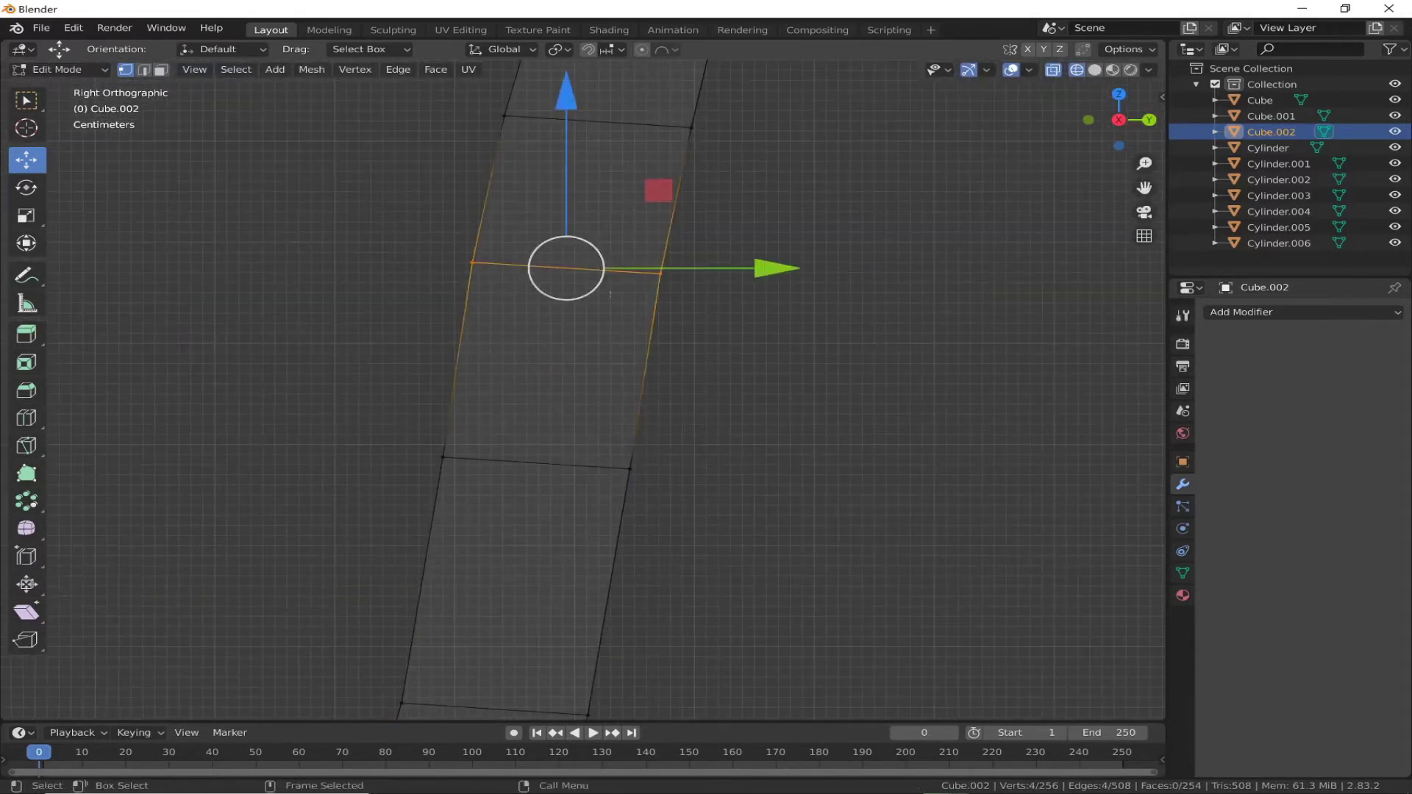
pyautogui.moveTo(609, 294); pyautogui.dragTo(603, 298)
pyautogui.keyDown('shift'); pyautogui.moveTo(603, 297); pyautogui.dragTo(625, 346, button='middle'); pyautogui.keyUp('shift')
pyautogui.moveTo(625, 346); pyautogui.dragTo(629, 345)
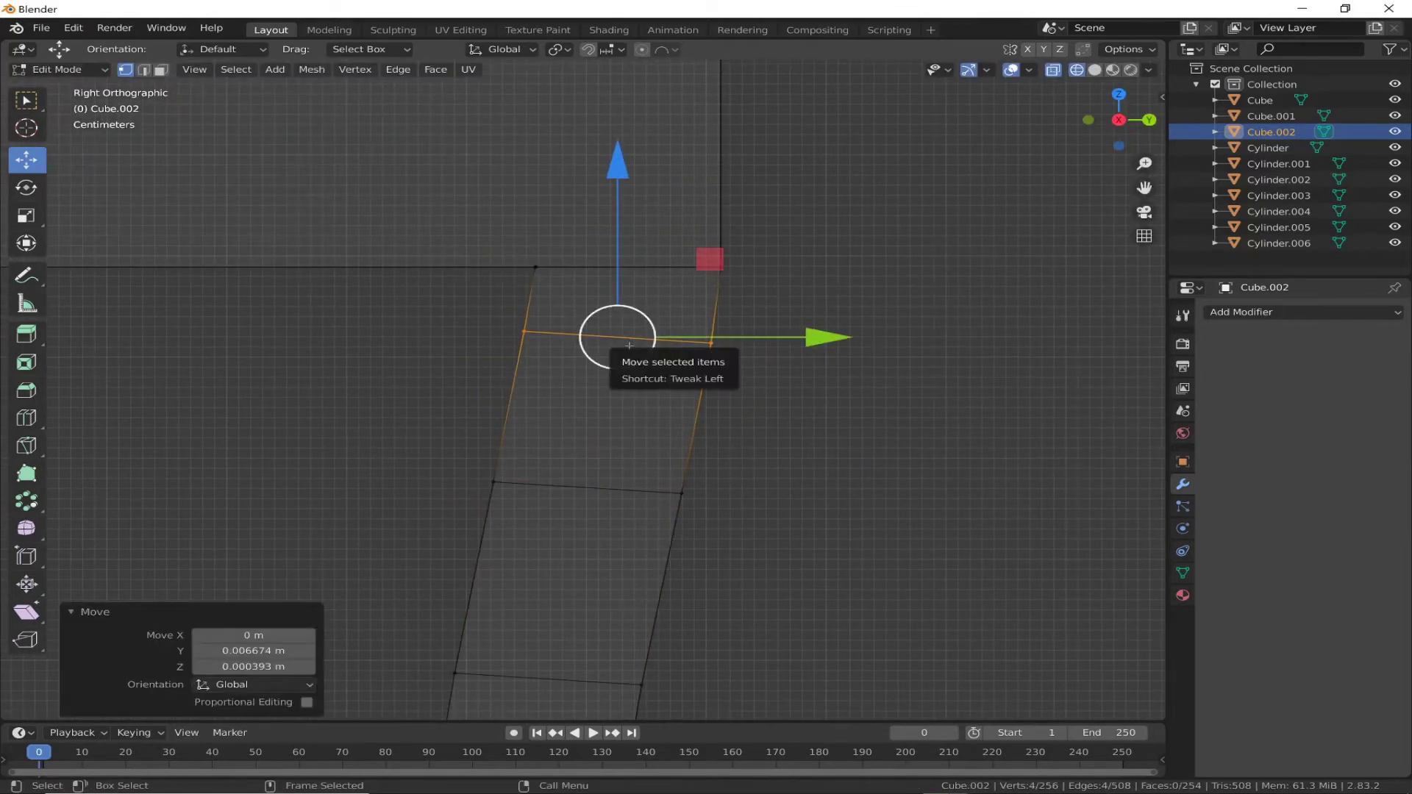
pyautogui.keyDown('shift'); pyautogui.moveTo(643, 400); pyautogui.dragTo(735, 367, button='middle'); pyautogui.keyUp('shift')
pyautogui.moveTo(735, 368); pyautogui.dragTo(743, 360)
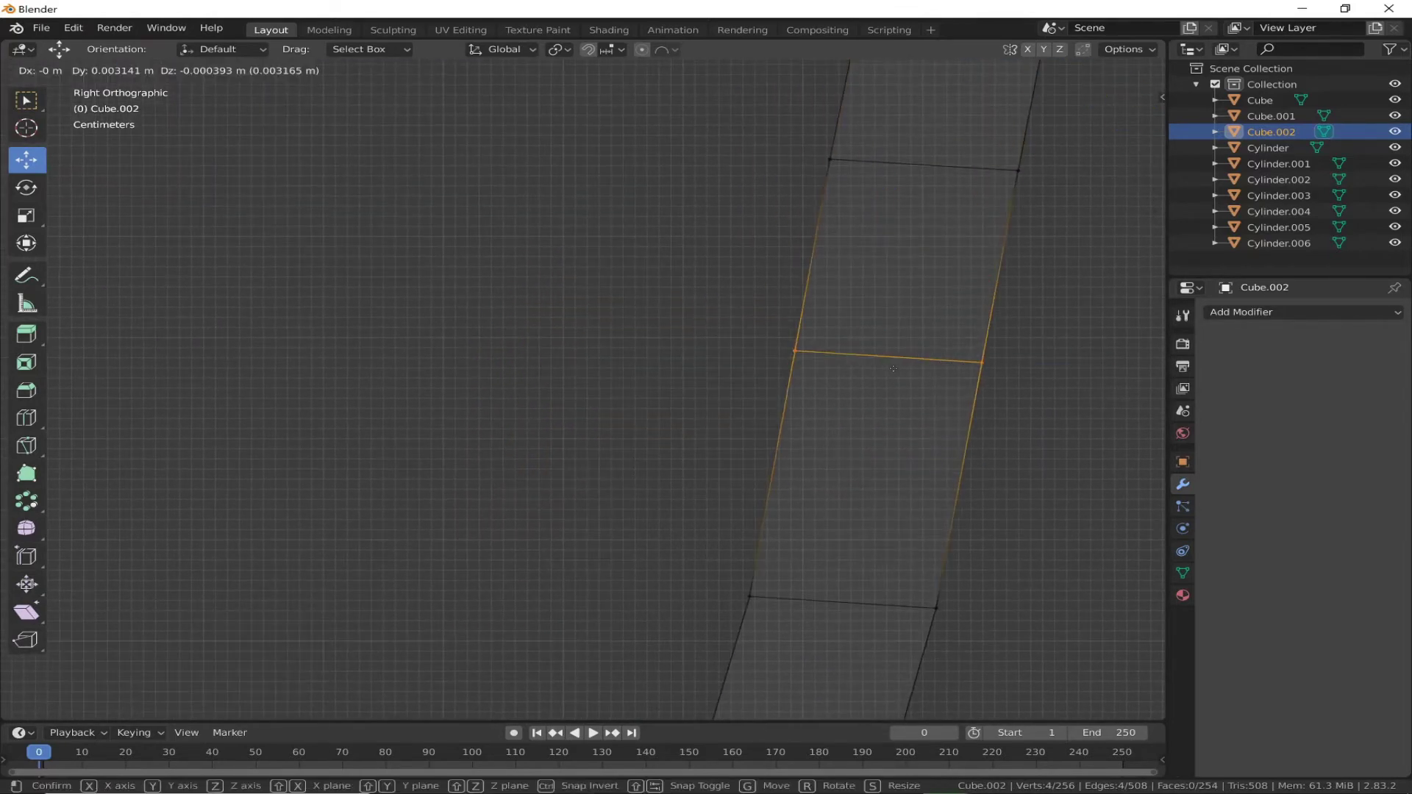
pyautogui.scroll(-4, 743, 360)
pyautogui.scroll(1, 747, 372)
pyautogui.scroll(5, 747, 372)
pyautogui.keyDown('shift'); pyautogui.moveTo(860, 574); pyautogui.dragTo(868, 339, button='middle'); pyautogui.keyUp('shift')
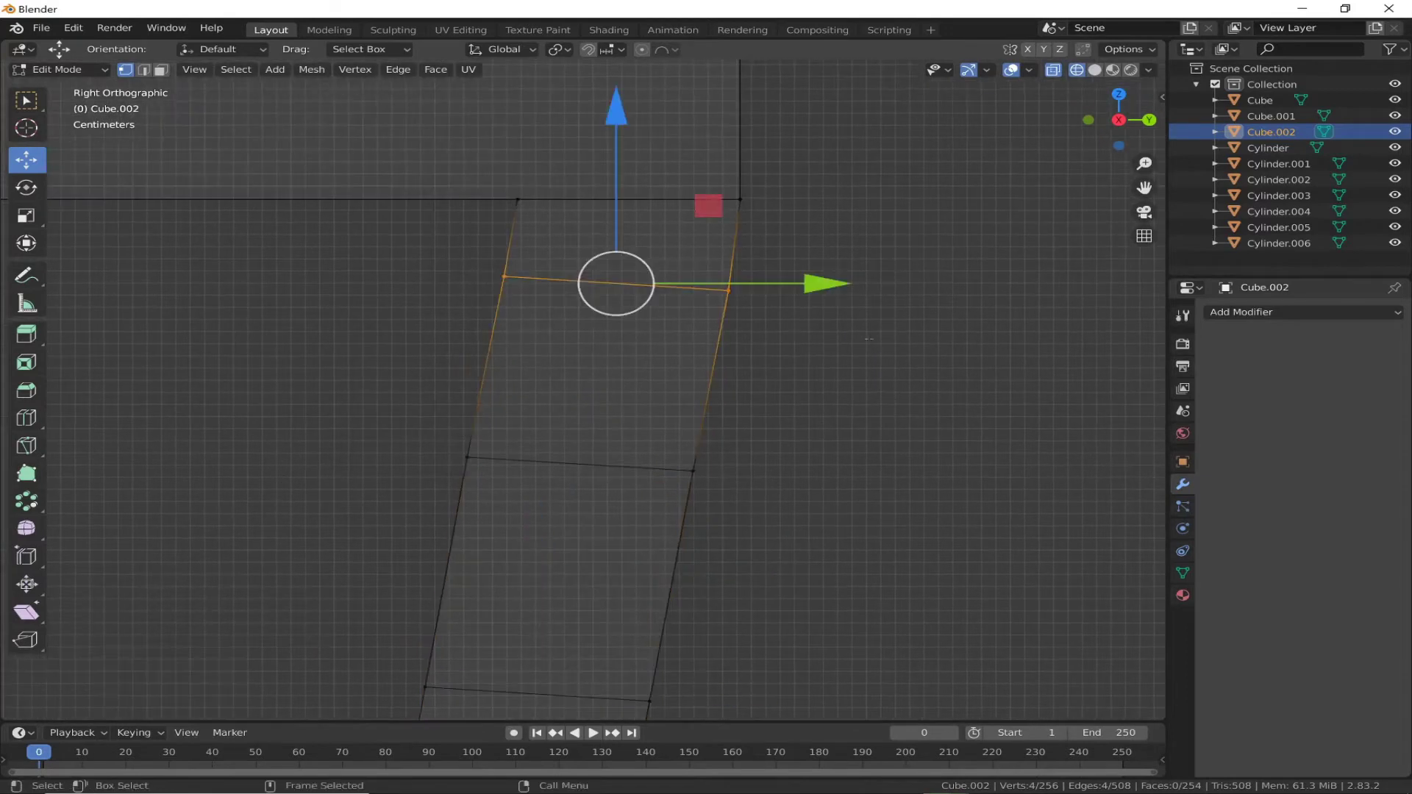
# Step: Scale the slanted end edge of Cube.002 to 0.177 on Z to level it
pyautogui.moveTo(615, 116); pyautogui.dragTo(596, 254)
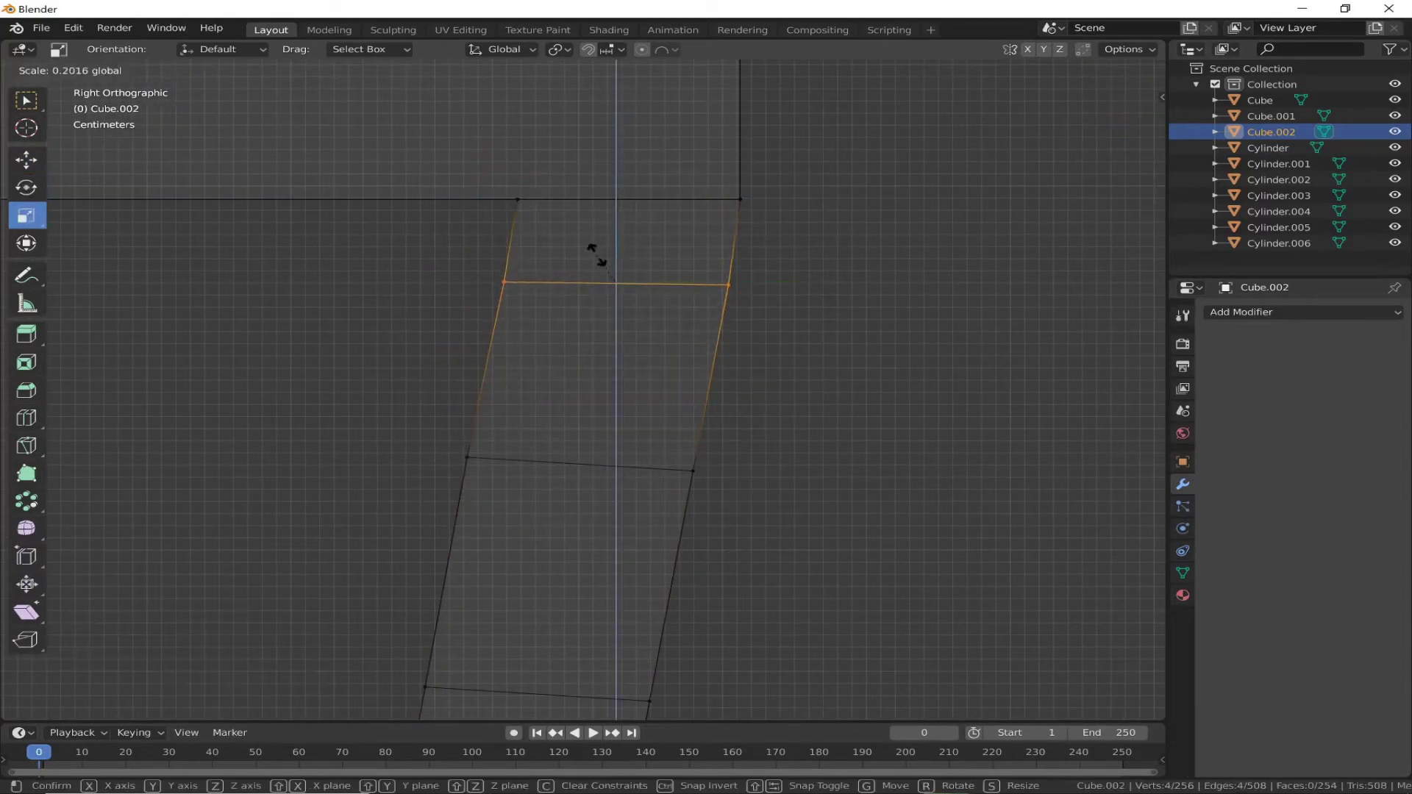
pyautogui.rightClick(596, 274)
pyautogui.press('KP_Decimal')
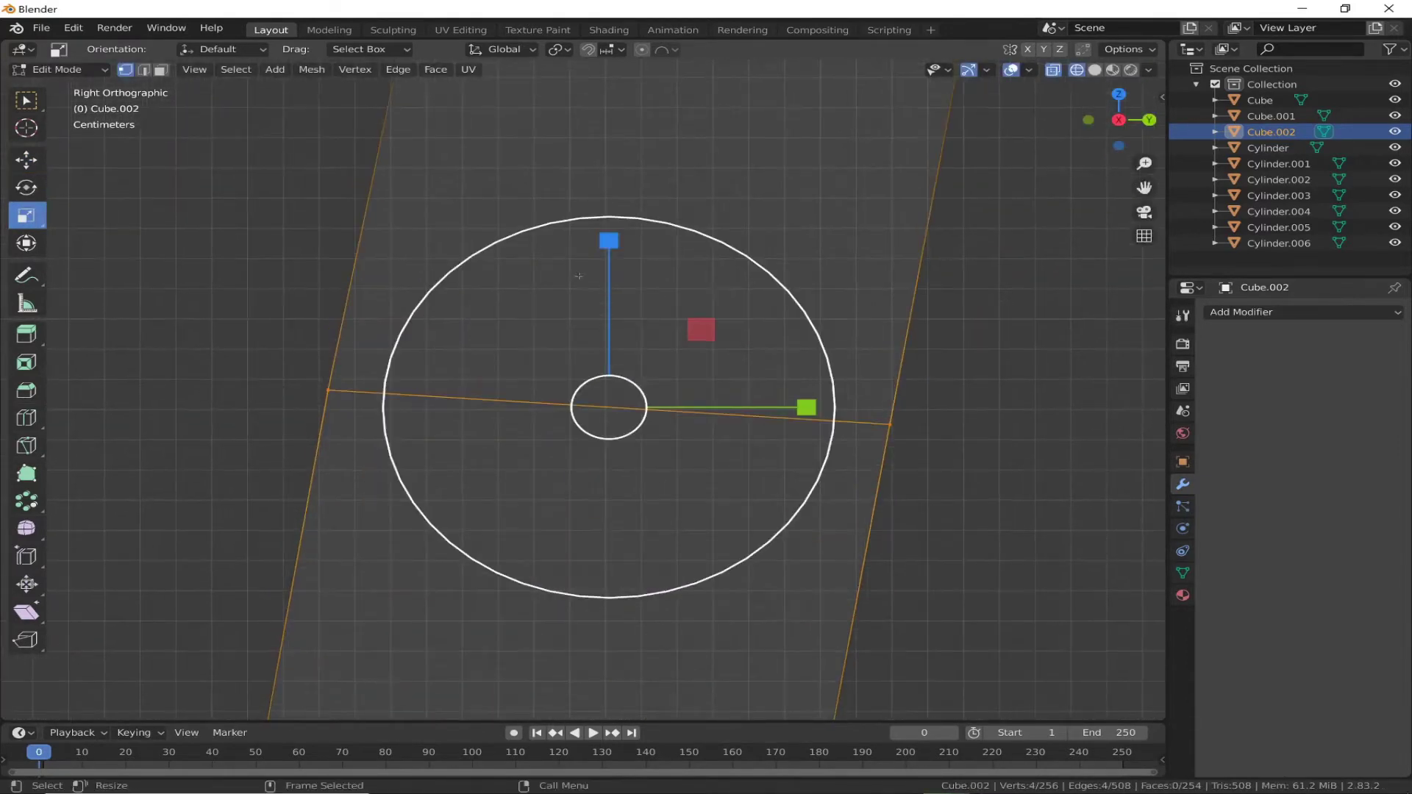
pyautogui.moveTo(609, 237); pyautogui.dragTo(610, 407)
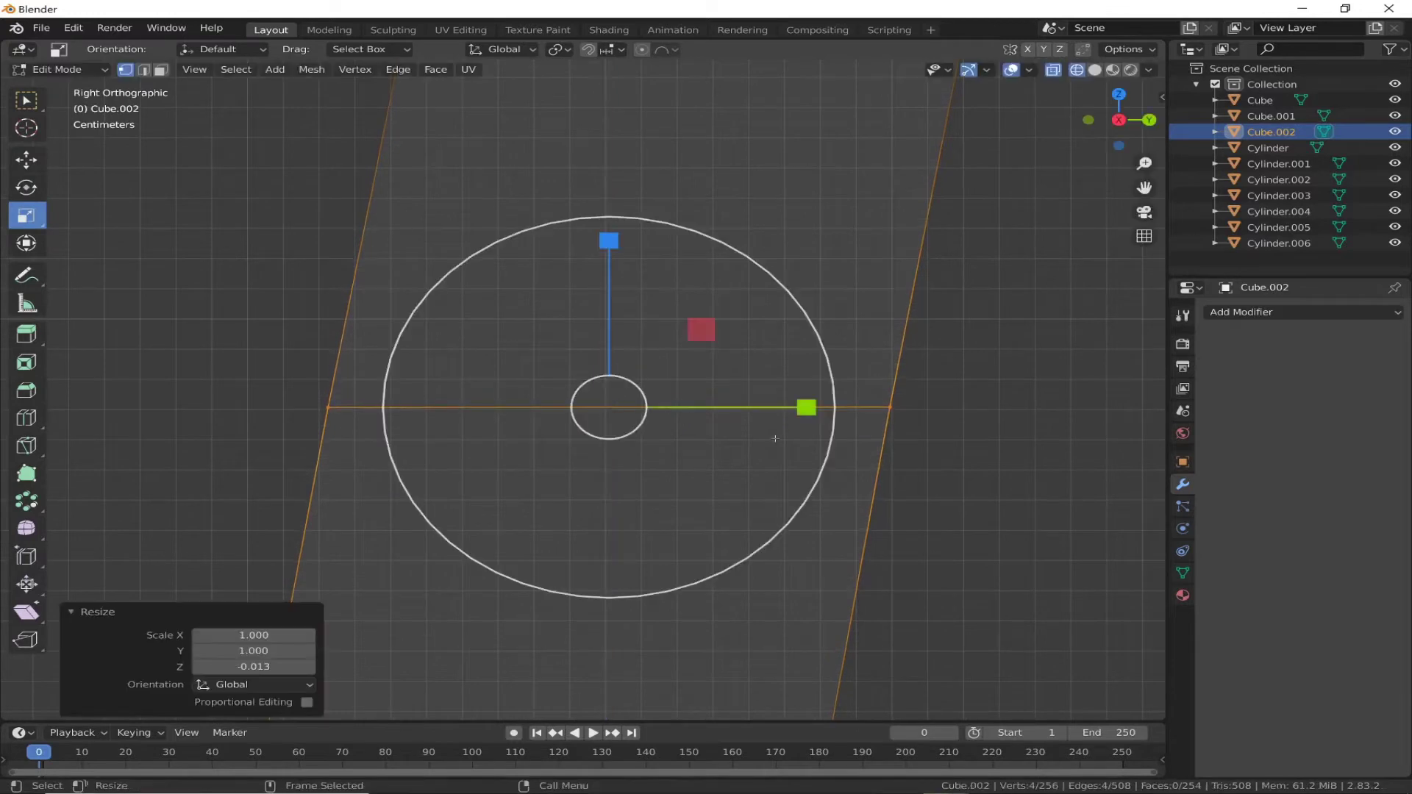
pyautogui.scroll(2, 689, 470)
pyautogui.moveTo(519, 253); pyautogui.dragTo(931, 430)
pyautogui.press('KP_Decimal')
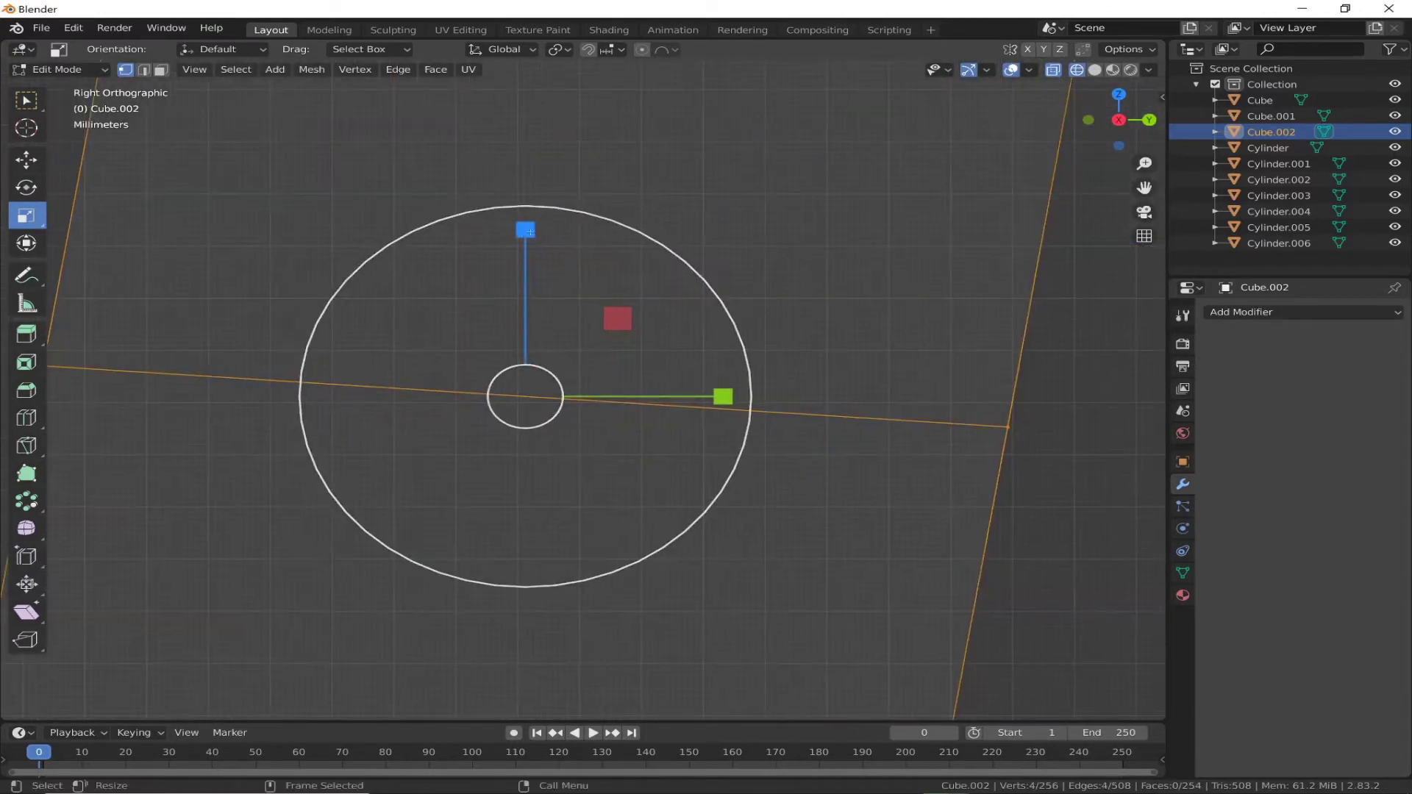
pyautogui.scroll(3, 480, 393)
pyautogui.press('s')
pyautogui.click(567, 278)
pyautogui.press('s')
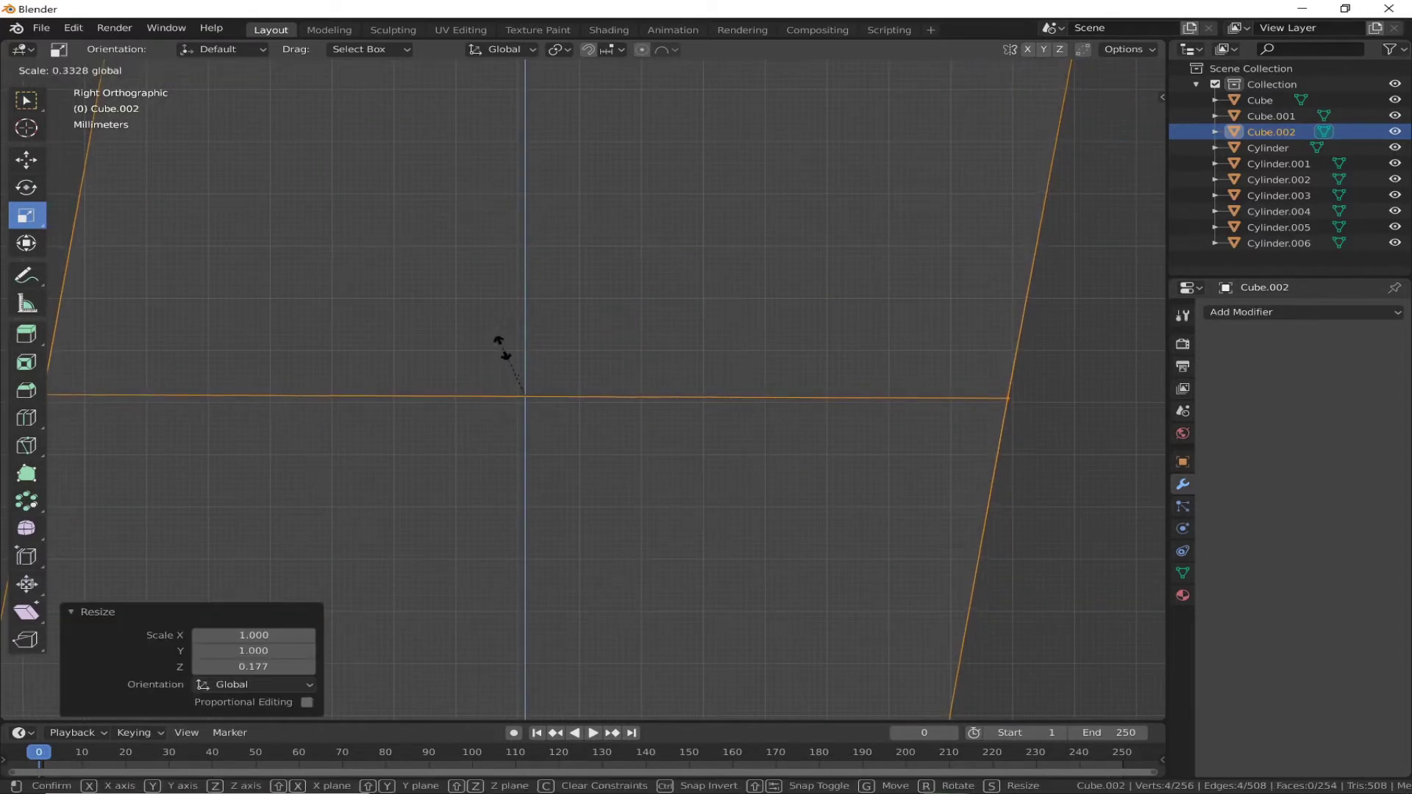
pyautogui.press('Escape')
pyautogui.scroll(-2, 500, 360)
# Step: Slide the corner 0.032978 m along Y to meet the frame edge
pyautogui.hotkey('shift', 'space')
pyautogui.press('g')
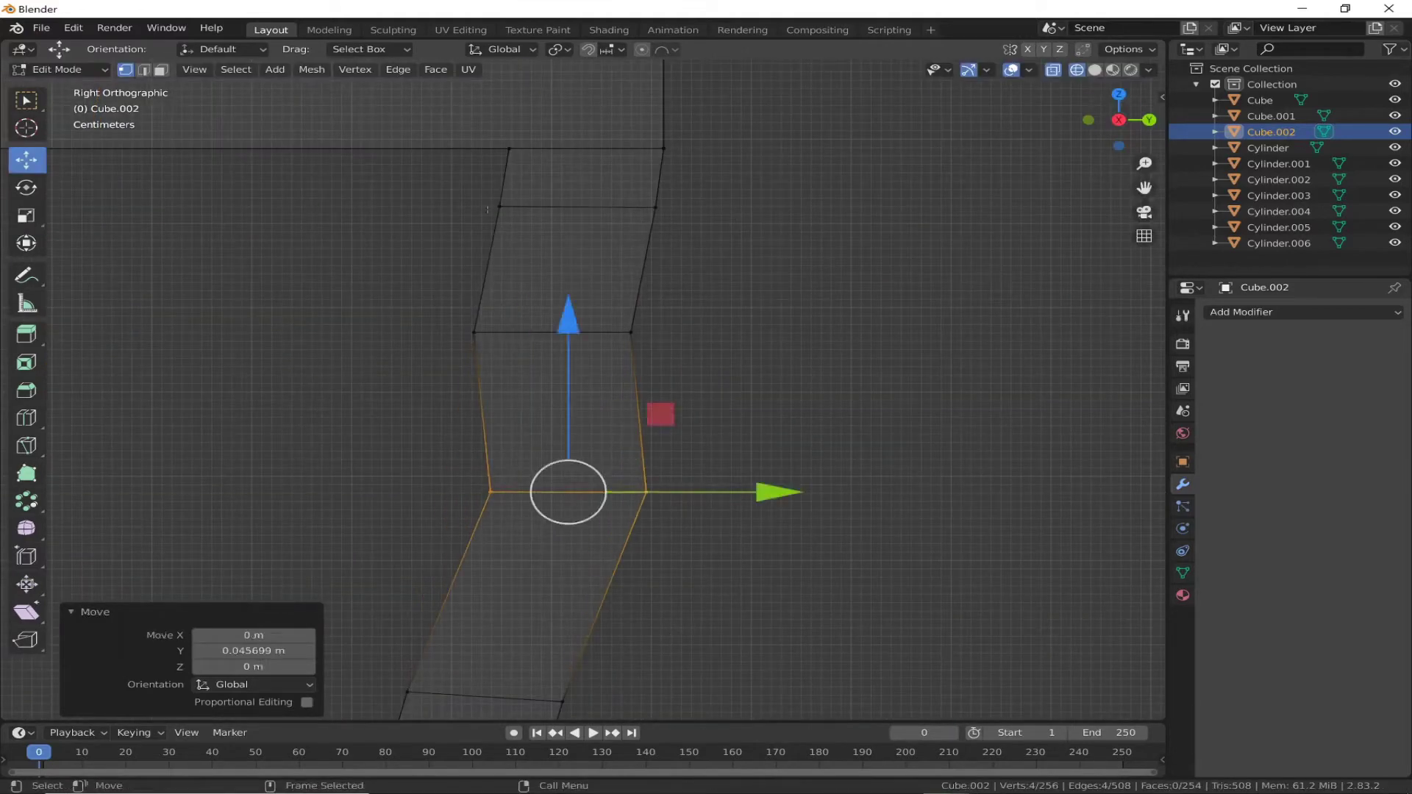
pyautogui.moveTo(511, 559); pyautogui.dragTo(526, 566)
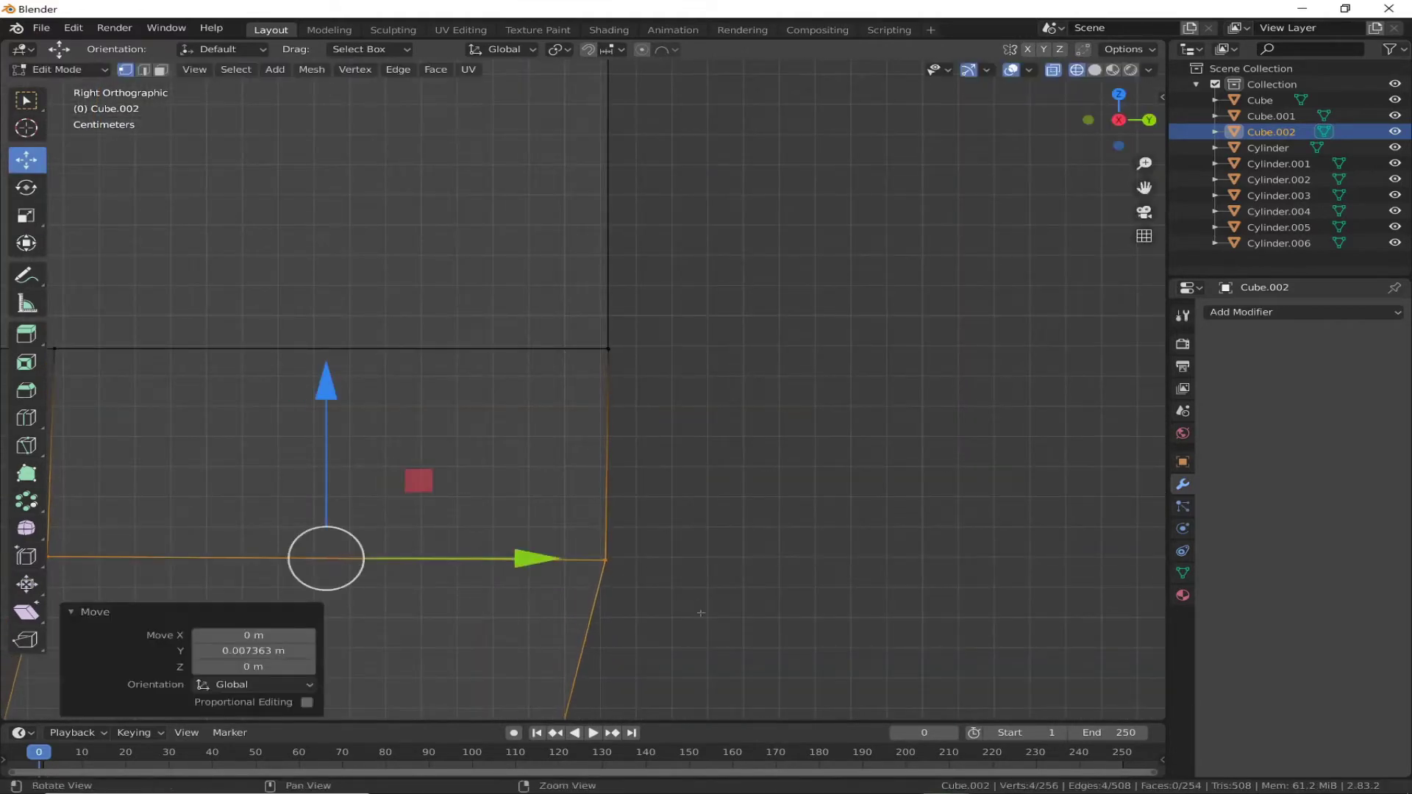
pyautogui.keyDown('shift'); pyautogui.moveTo(527, 566); pyautogui.dragTo(779, 110, button='middle'); pyautogui.keyUp('shift')
pyautogui.moveTo(779, 309); pyautogui.dragTo(782, 354)
pyautogui.scroll(5, 782, 354)
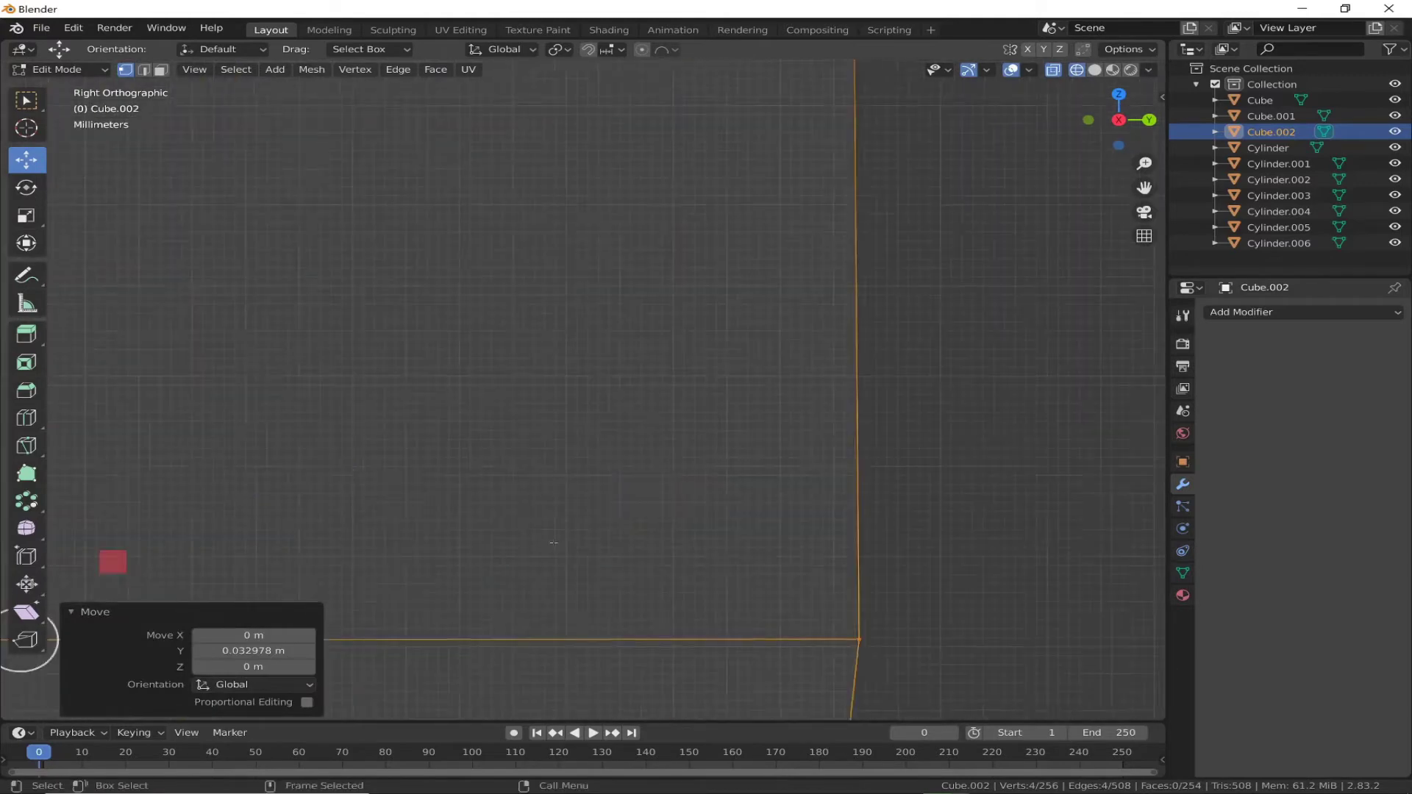
pyautogui.keyDown('shift'); pyautogui.moveTo(782, 353); pyautogui.dragTo(544, 250, button='middle'); pyautogui.keyUp('shift')
pyautogui.scroll(-3, 606, 397)
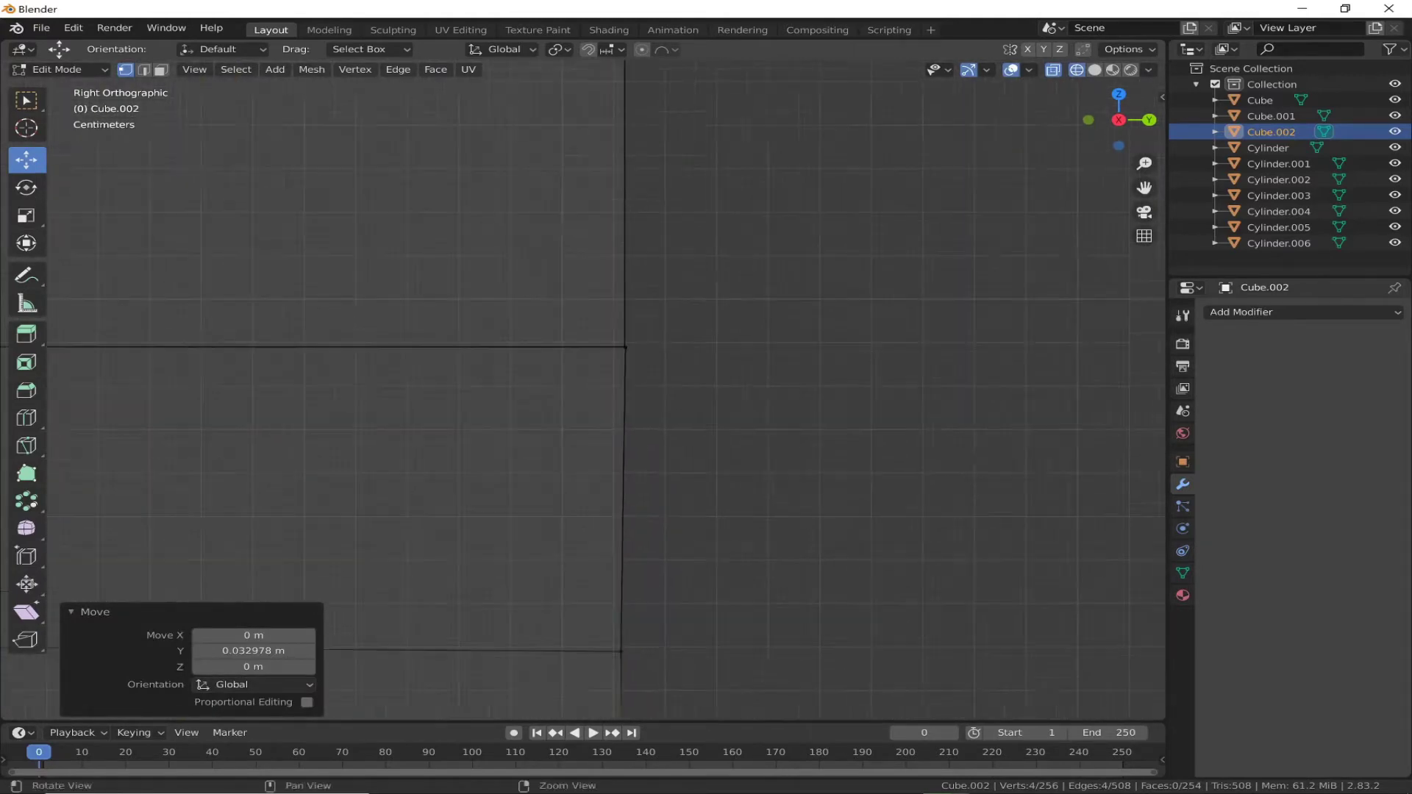
pyautogui.scroll(-3, 764, 408)
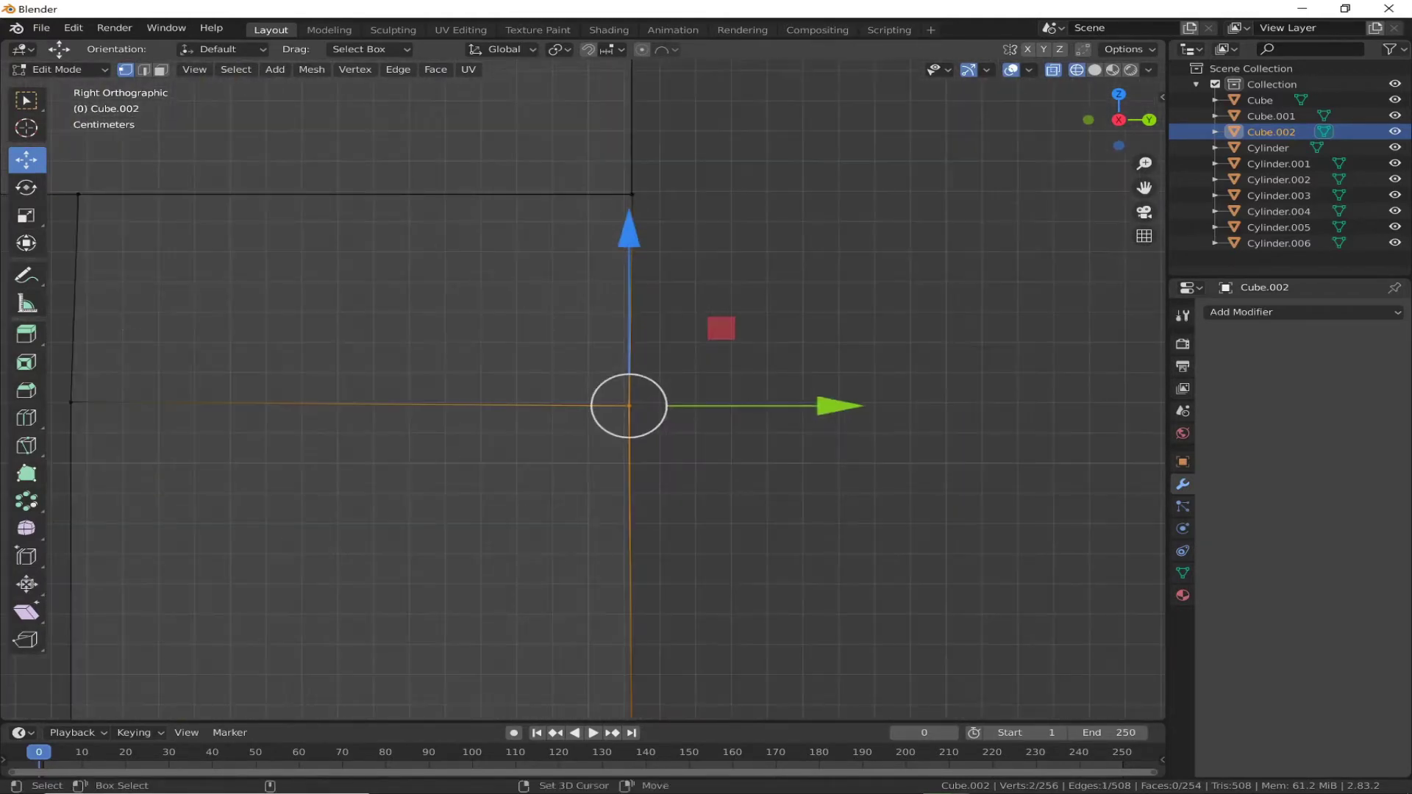
pyautogui.scroll(3, 764, 408)
# Step: Slide the trigger guard's lower vertices along Y in three small moves
pyautogui.press('g')
pyautogui.press('y')
pyautogui.click(117, 438)
pyautogui.scroll(-2, 118, 438)
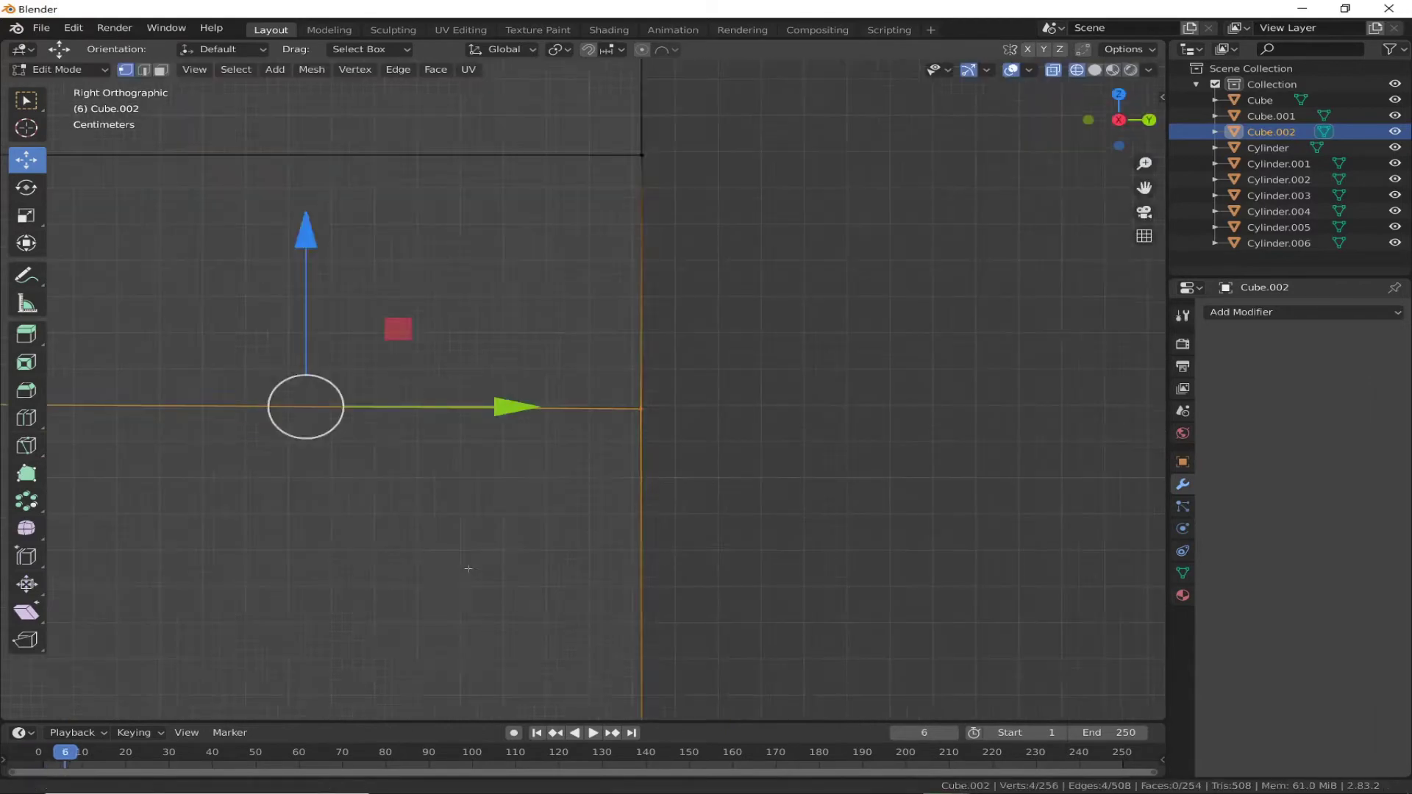
pyautogui.keyDown('shift'); pyautogui.moveTo(294, 441); pyautogui.dragTo(545, 440, button='middle'); pyautogui.keyUp('shift')
pyautogui.scroll(-2, 545, 440)
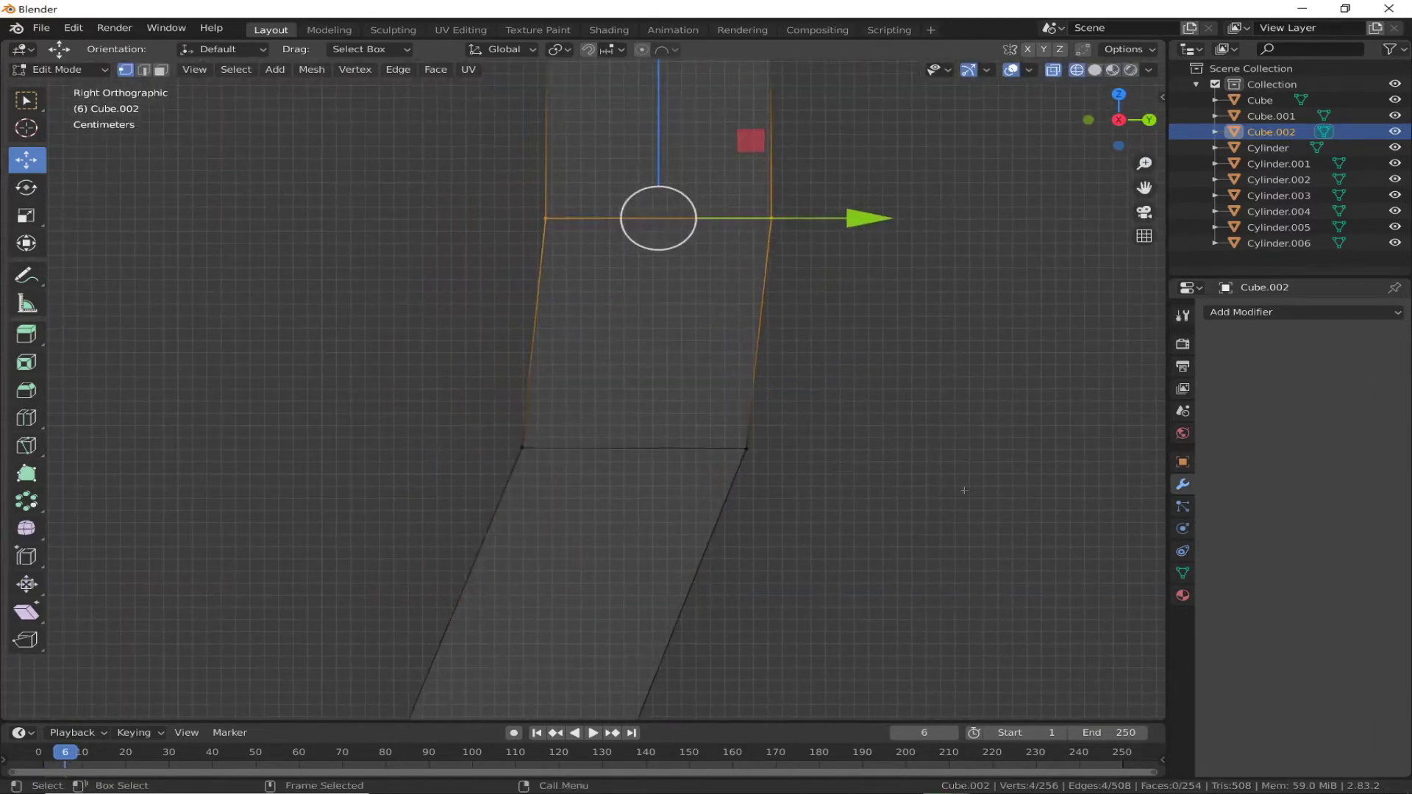
pyautogui.scroll(5, 793, 331)
pyautogui.press('g')
pyautogui.press('y')
pyautogui.click(566, 324)
pyautogui.moveTo(567, 325)
pyautogui.keyDown('shift'); pyautogui.mouseDown(button='middle')
pyautogui.moveTo(790, 594)
pyautogui.moveTo(465, 405)
pyautogui.mouseUp(button='middle'); pyautogui.keyUp('shift')
pyautogui.press('g')
pyautogui.press('y')
pyautogui.click(431, 362)
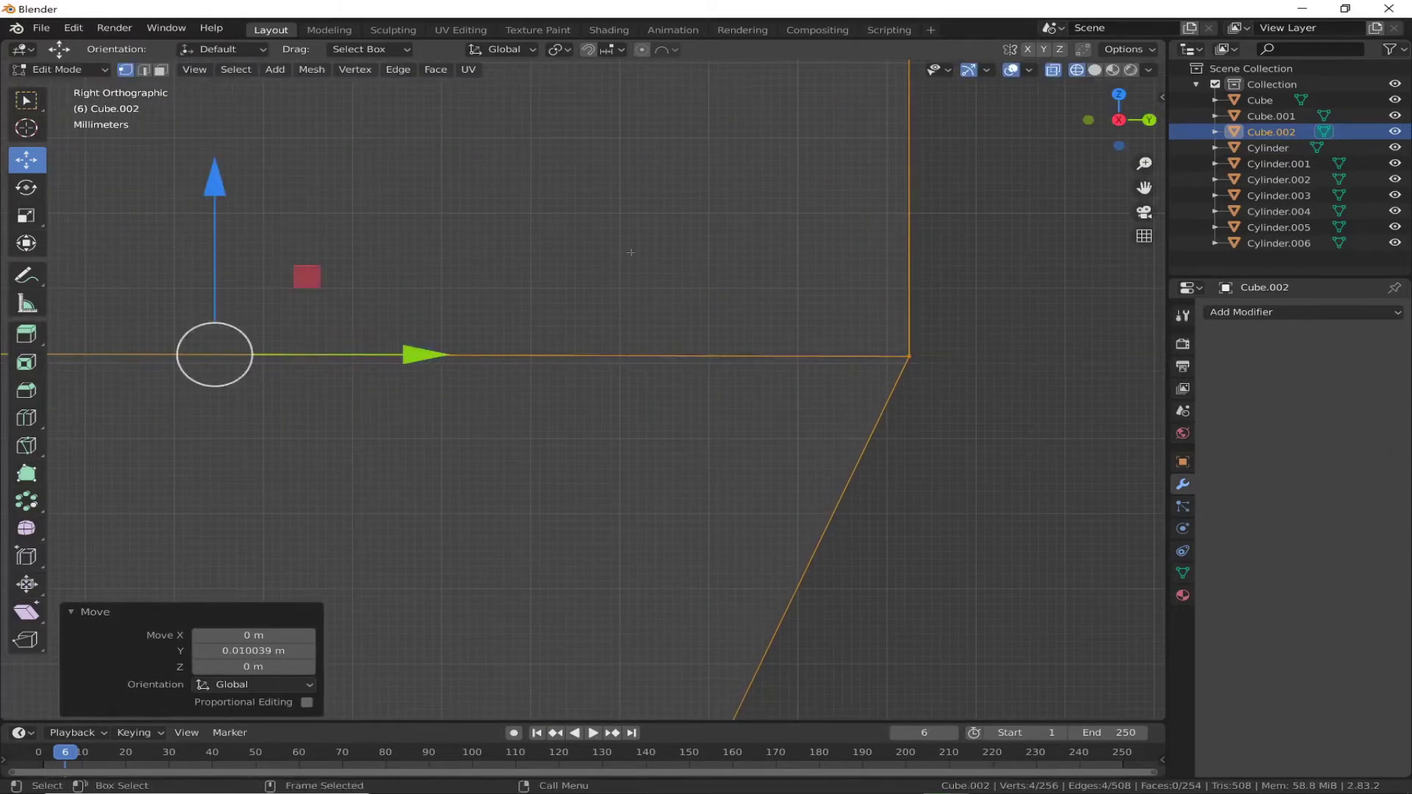
pyautogui.scroll(-3, 431, 361)
pyautogui.keyDown('shift'); pyautogui.moveTo(521, 590); pyautogui.dragTo(741, 284, button='middle'); pyautogui.keyUp('shift')
# Step: Lower the edge at the bottom of the guard curve with free moves
pyautogui.press('g')
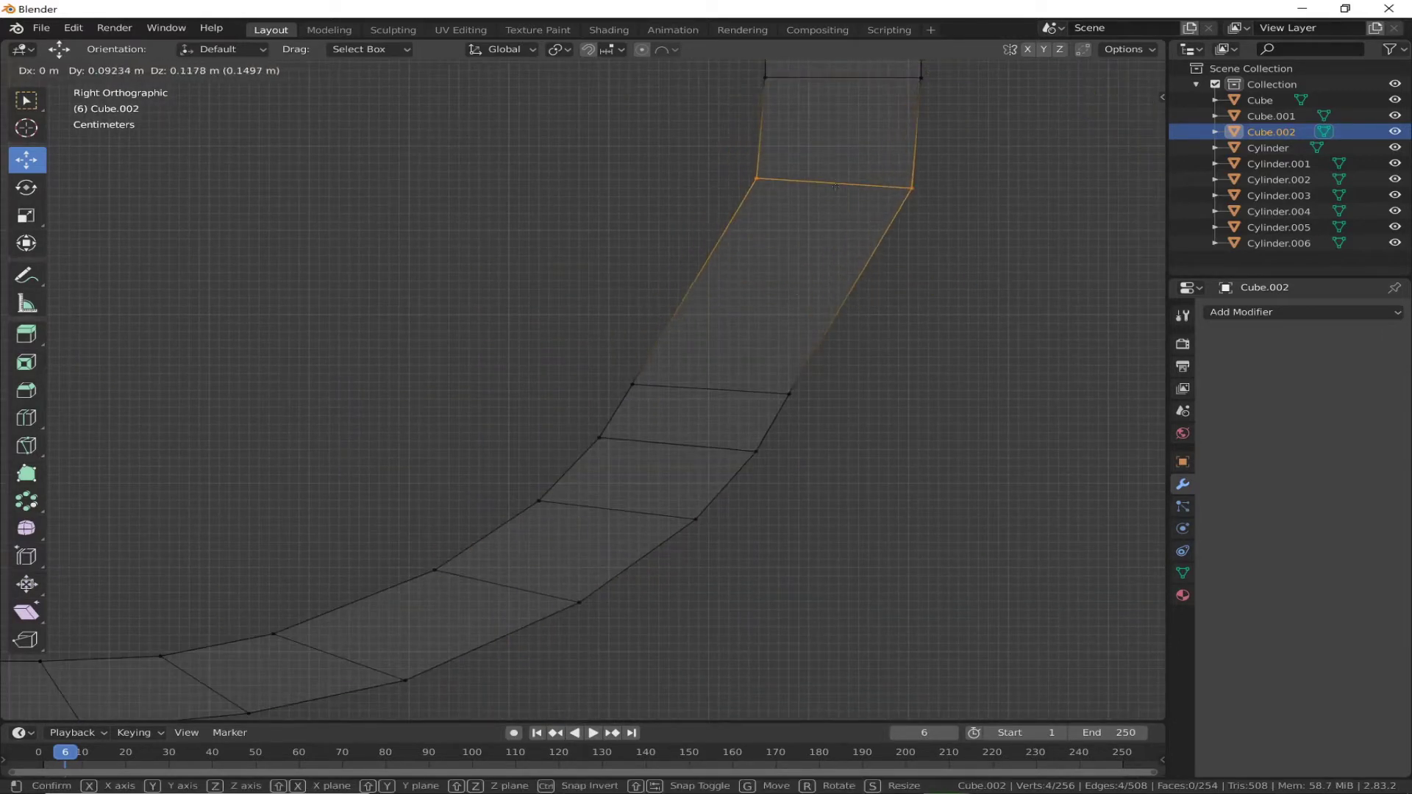
pyautogui.click(835, 186)
pyautogui.press('g')
pyautogui.click(677, 441)
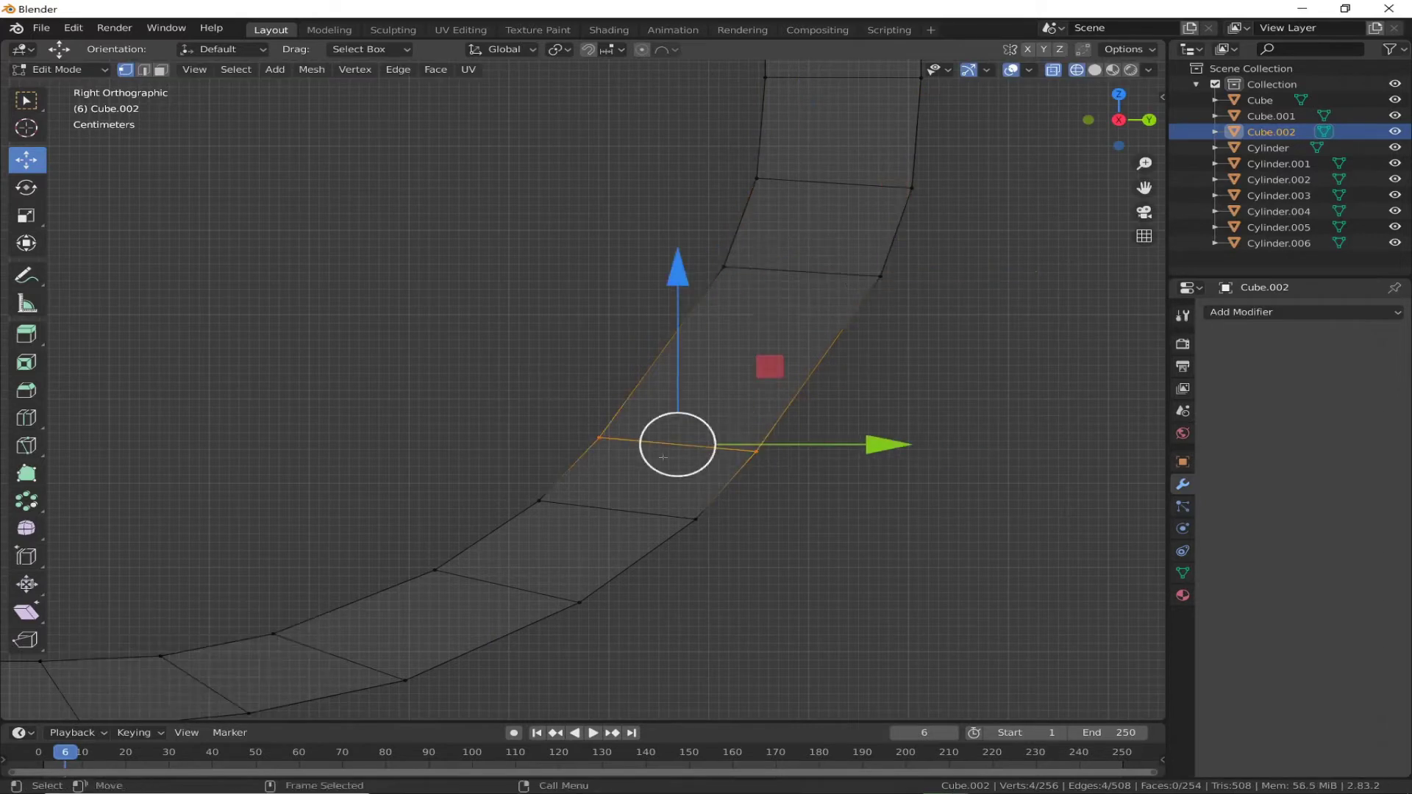
pyautogui.press('g')
pyautogui.click(615, 504)
pyautogui.press('g')
# Step: Reposition the next edges down the curve to smooth the lower bend
pyautogui.click(692, 434)
pyautogui.press('g')
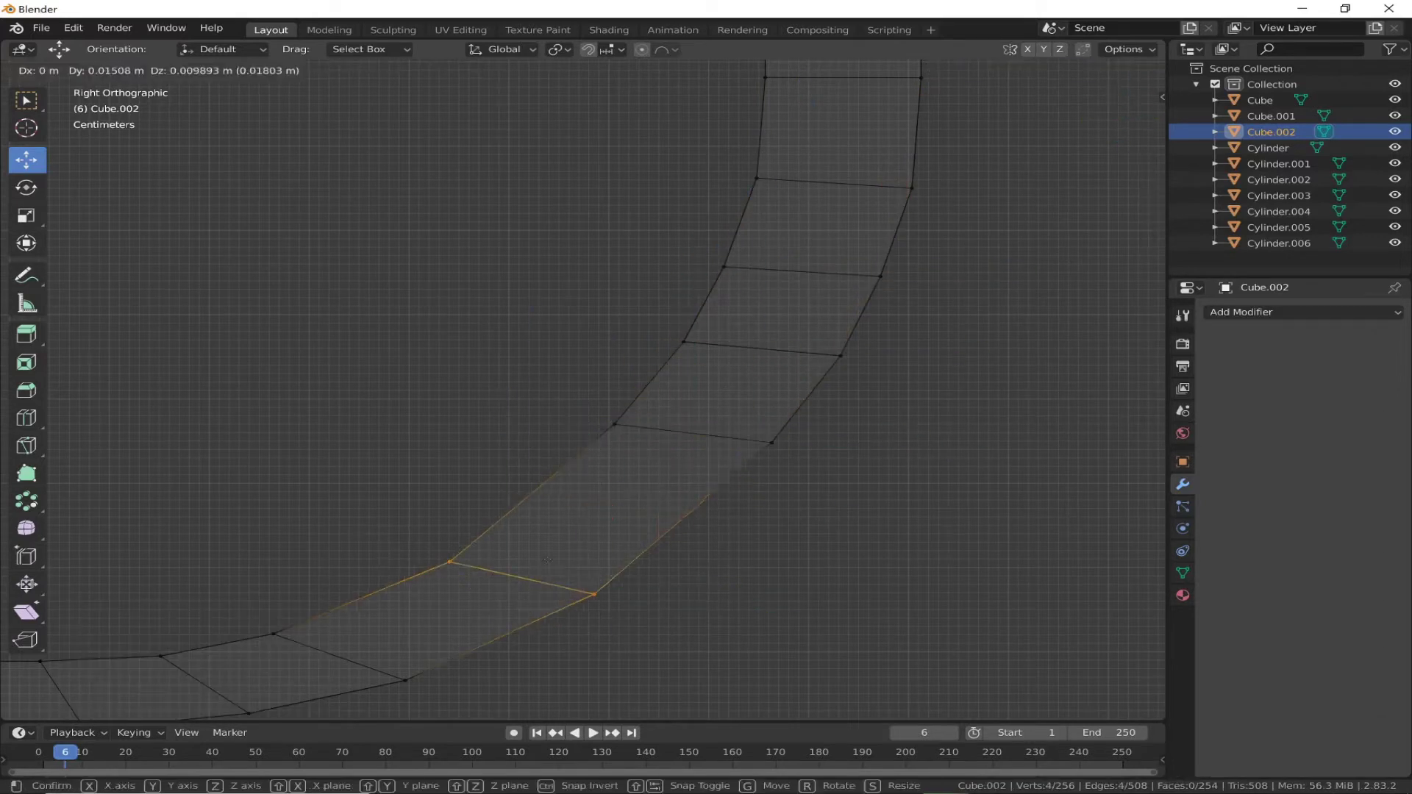
pyautogui.click(801, 494)
pyautogui.press('g')
pyautogui.click(662, 424)
pyautogui.press('g')
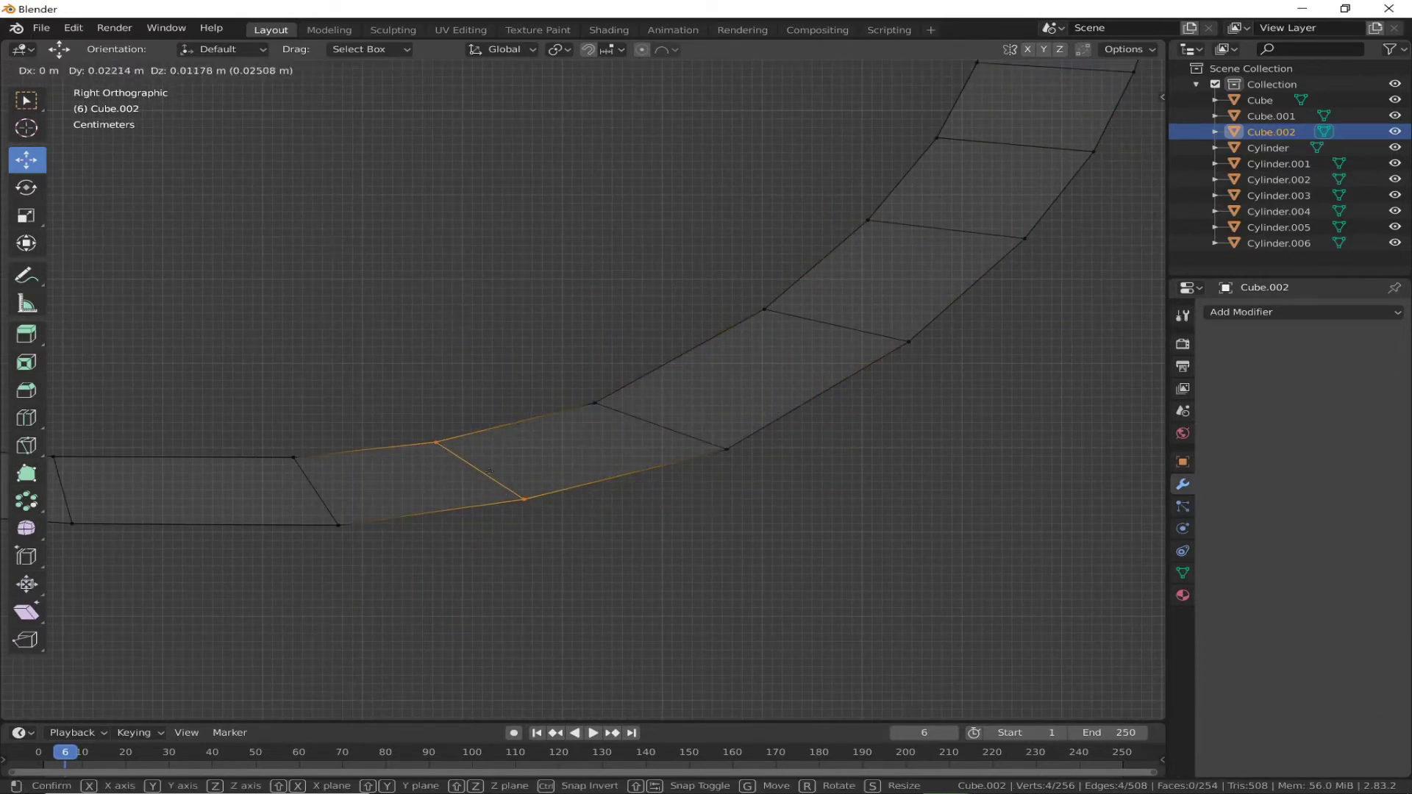
pyautogui.click(710, 561)
pyautogui.scroll(-3, 711, 561)
pyautogui.scroll(-3, 710, 560)
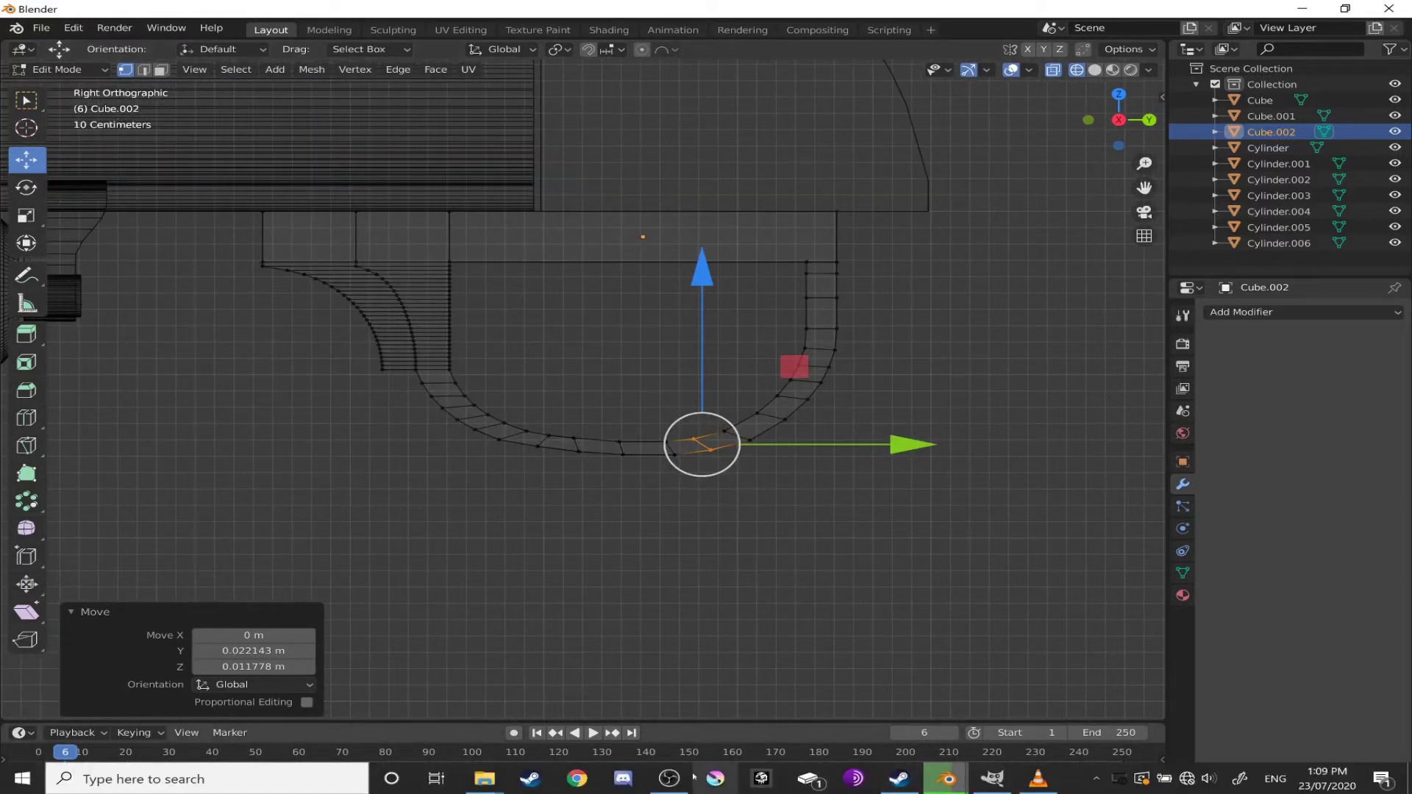
# Step: Add a new cube in Object Mode and shrink it to 0.184 scale
pyautogui.press('Tab')
pyautogui.click(216, 70)
pyautogui.moveTo(241, 87)
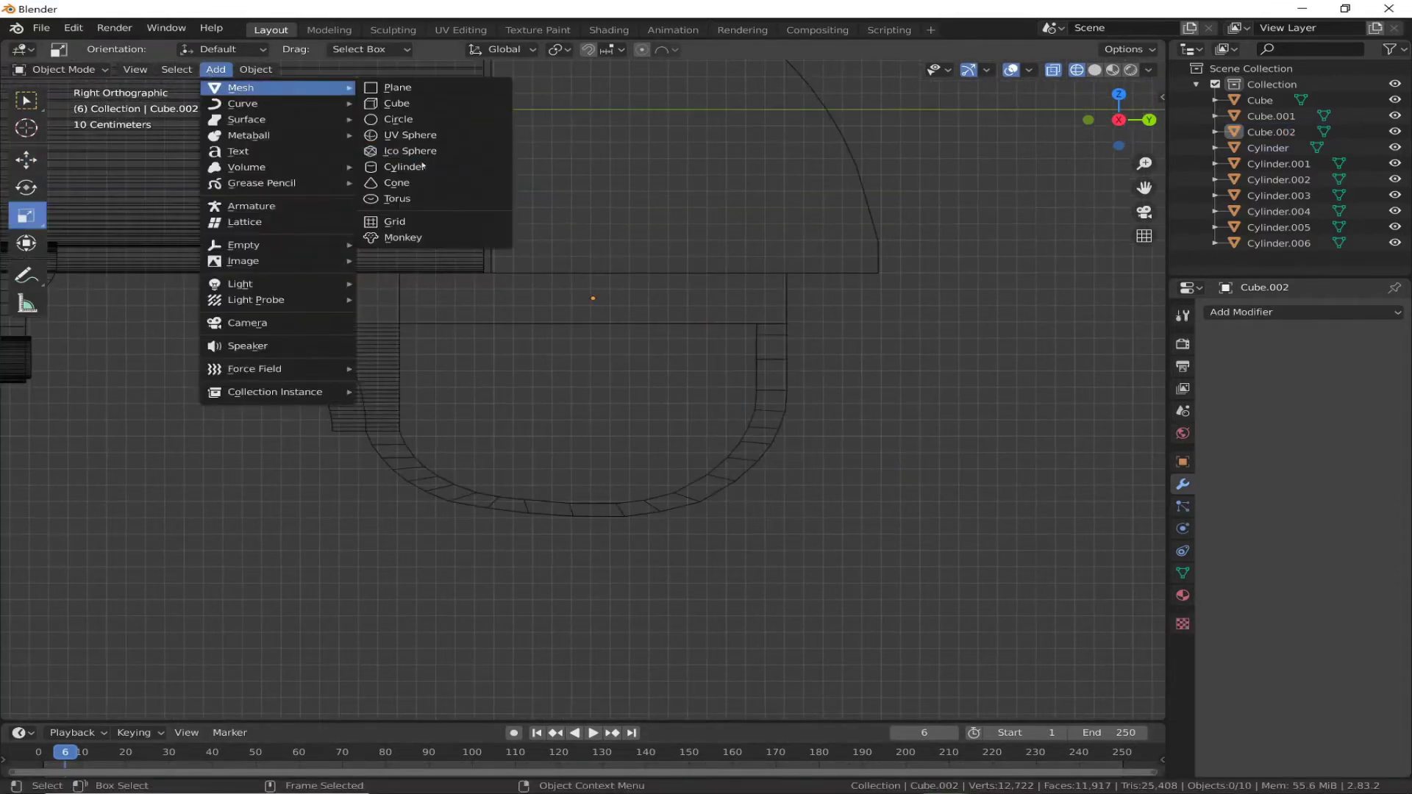
pyautogui.click(449, 102)
pyautogui.scroll(3, 314, 277)
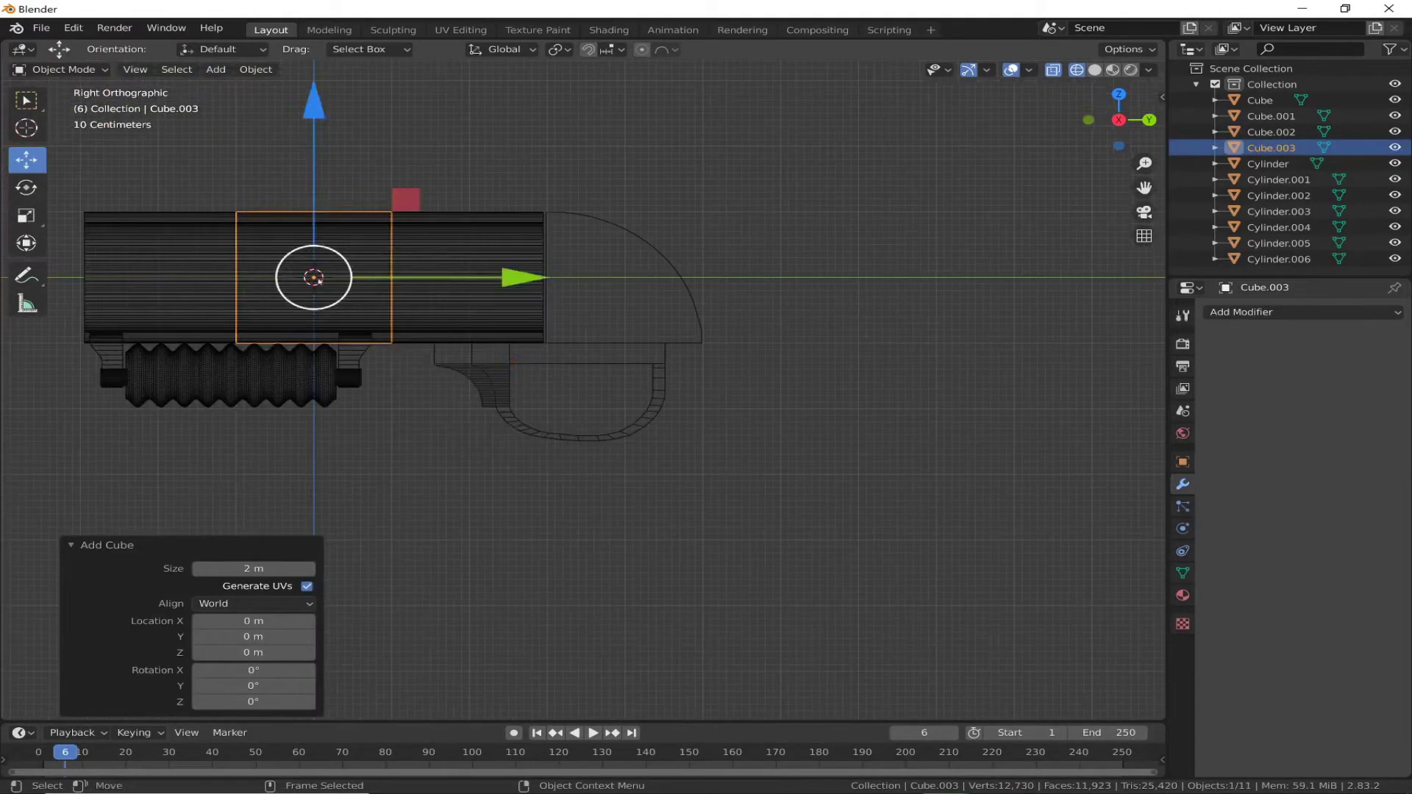
pyautogui.press('g')
pyautogui.click(615, 362)
pyautogui.scroll(2, 615, 362)
pyautogui.press('s')
pyautogui.click(670, 305)
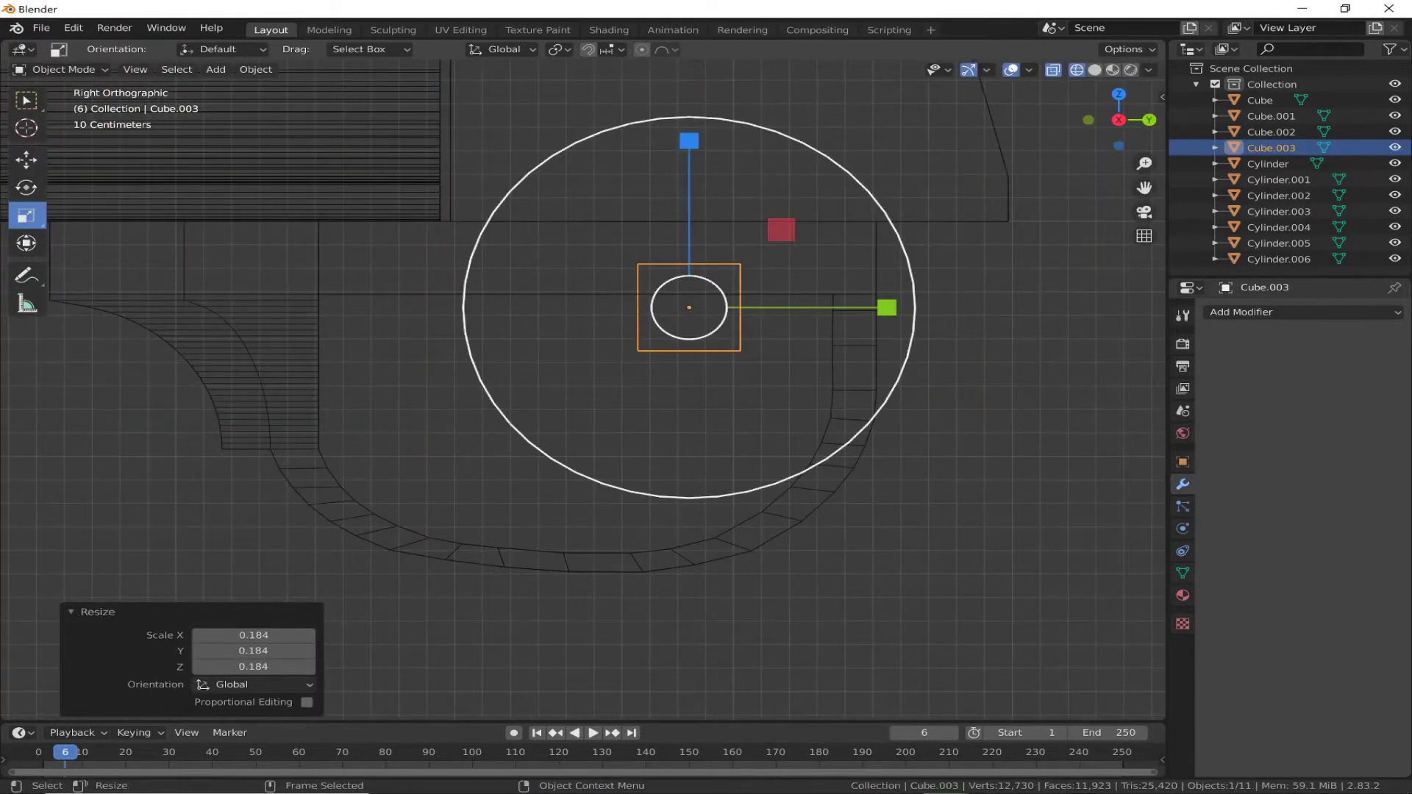
pyautogui.press('s')
pyautogui.press('Escape')
pyautogui.click(26, 159)
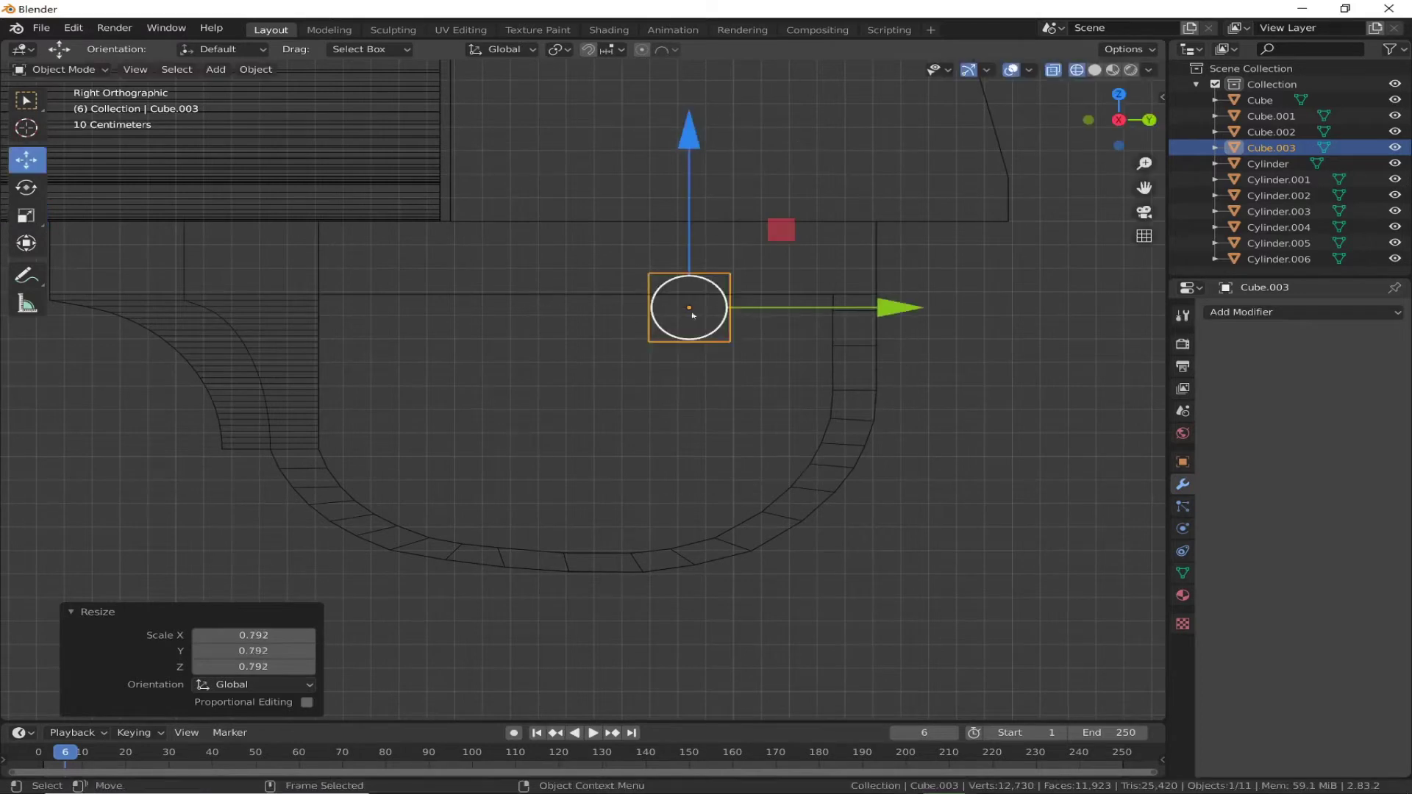
# Step: Place the cube at the top of the trigger guard and extrude its bottom face downward in curved segments
pyautogui.moveTo(686, 306); pyautogui.dragTo(666, 308)
pyautogui.scroll(2, 500, 322)
pyautogui.press('Tab')
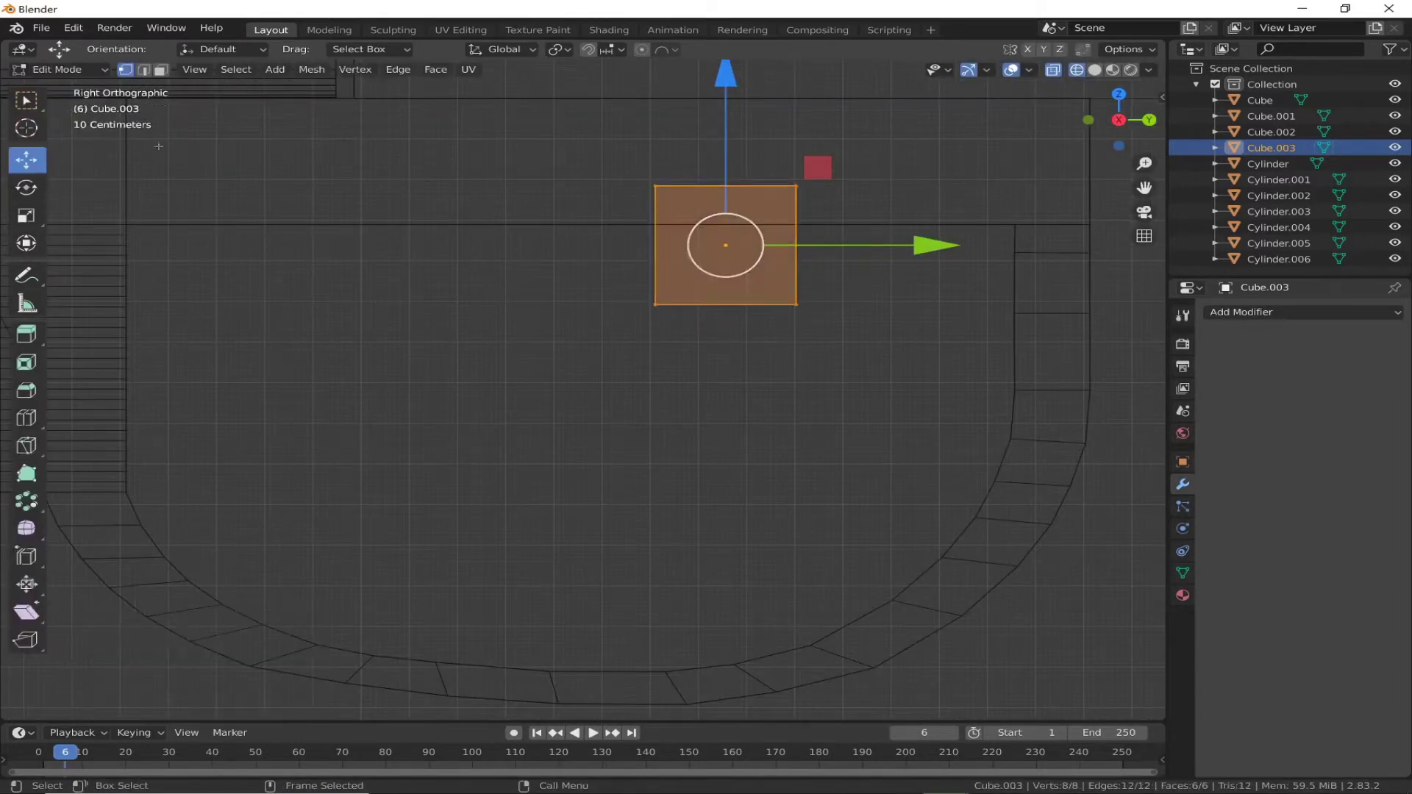
pyautogui.moveTo(831, 324); pyautogui.dragTo(565, 288)
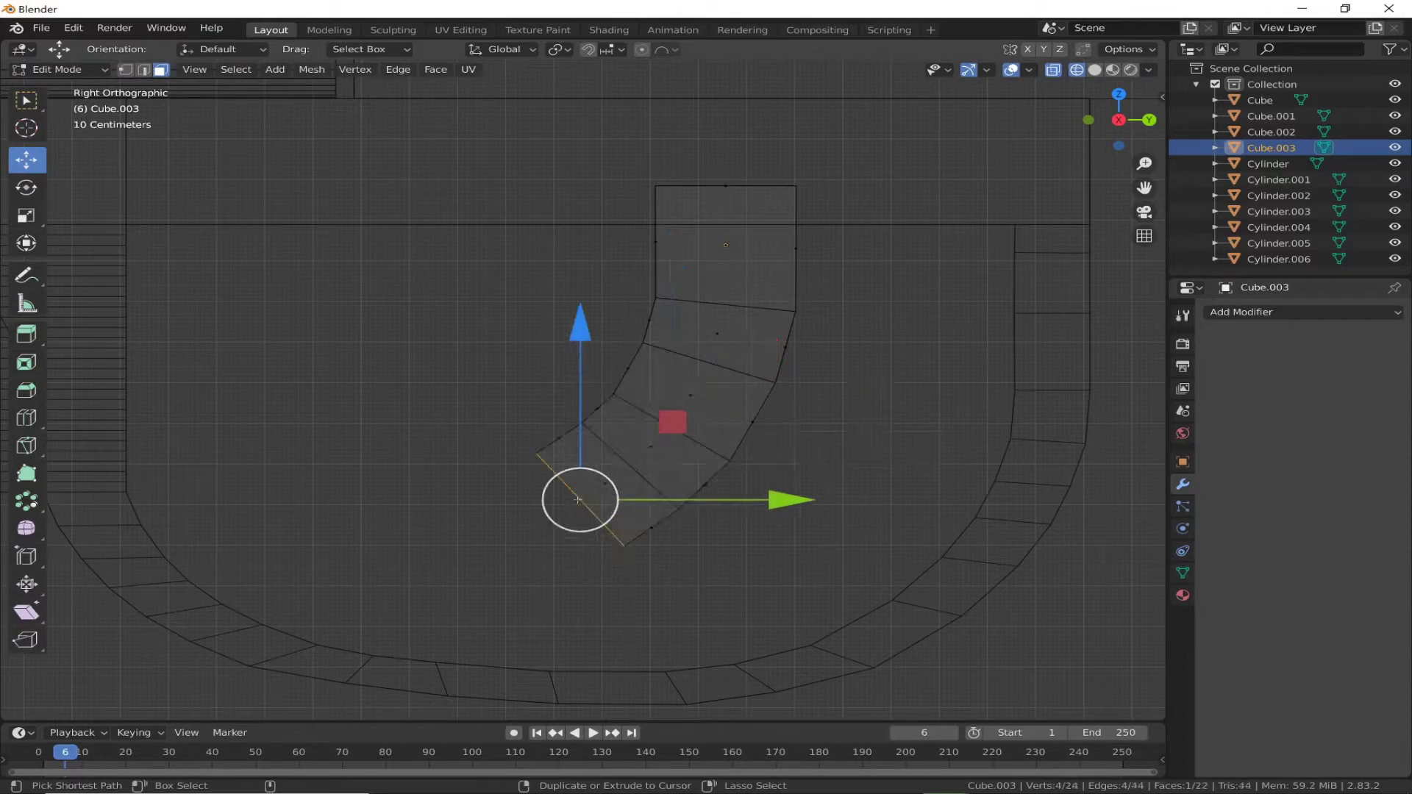
# Step: Merge the trigger's two bottom tip vertices at center into a point
pyautogui.press('1')
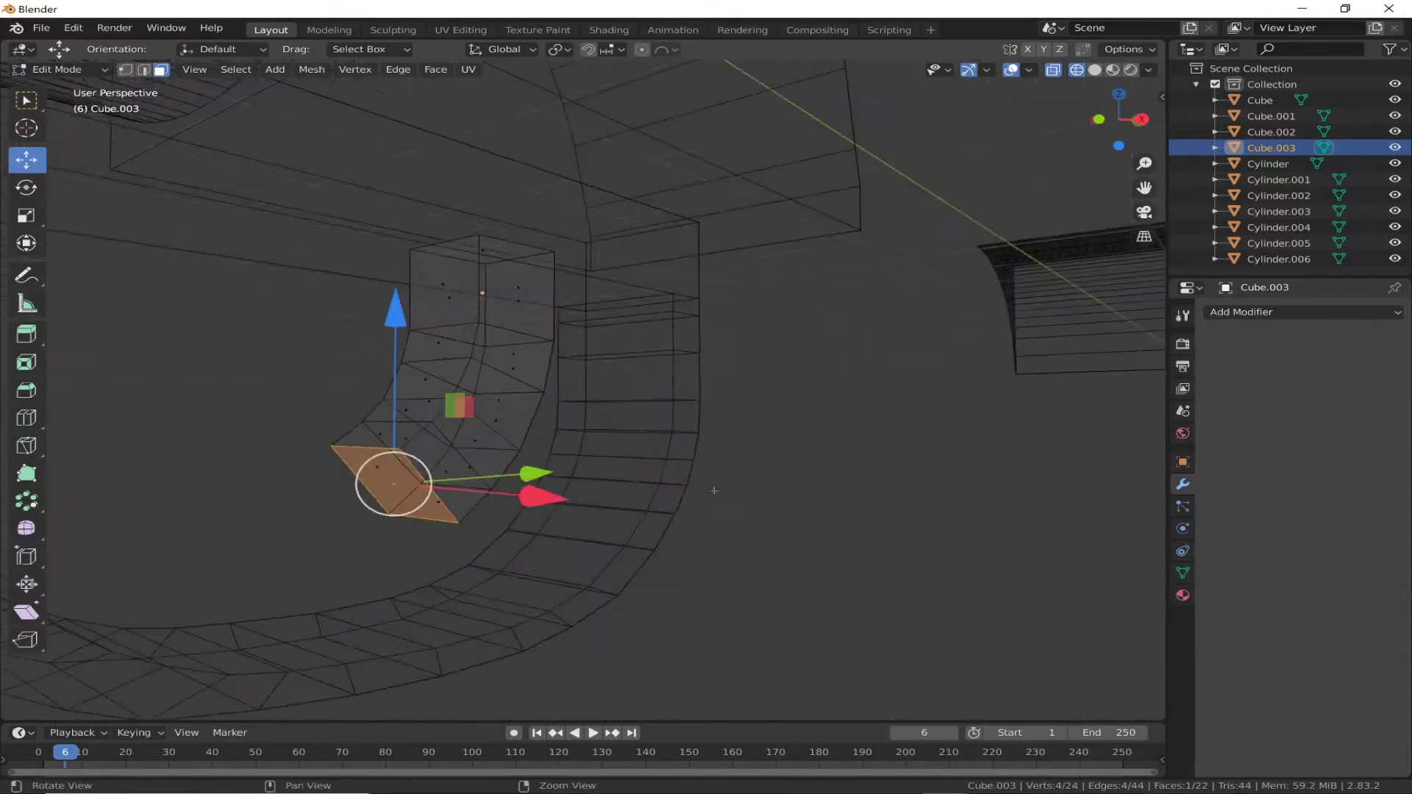
pyautogui.moveTo(227, 152); pyautogui.dragTo(716, 488, button='middle')
pyautogui.click(580, 235)
pyautogui.keyDown('shift'); pyautogui.click(640, 351); pyautogui.keyUp('shift')
pyautogui.press('m')
pyautogui.click(680, 416)
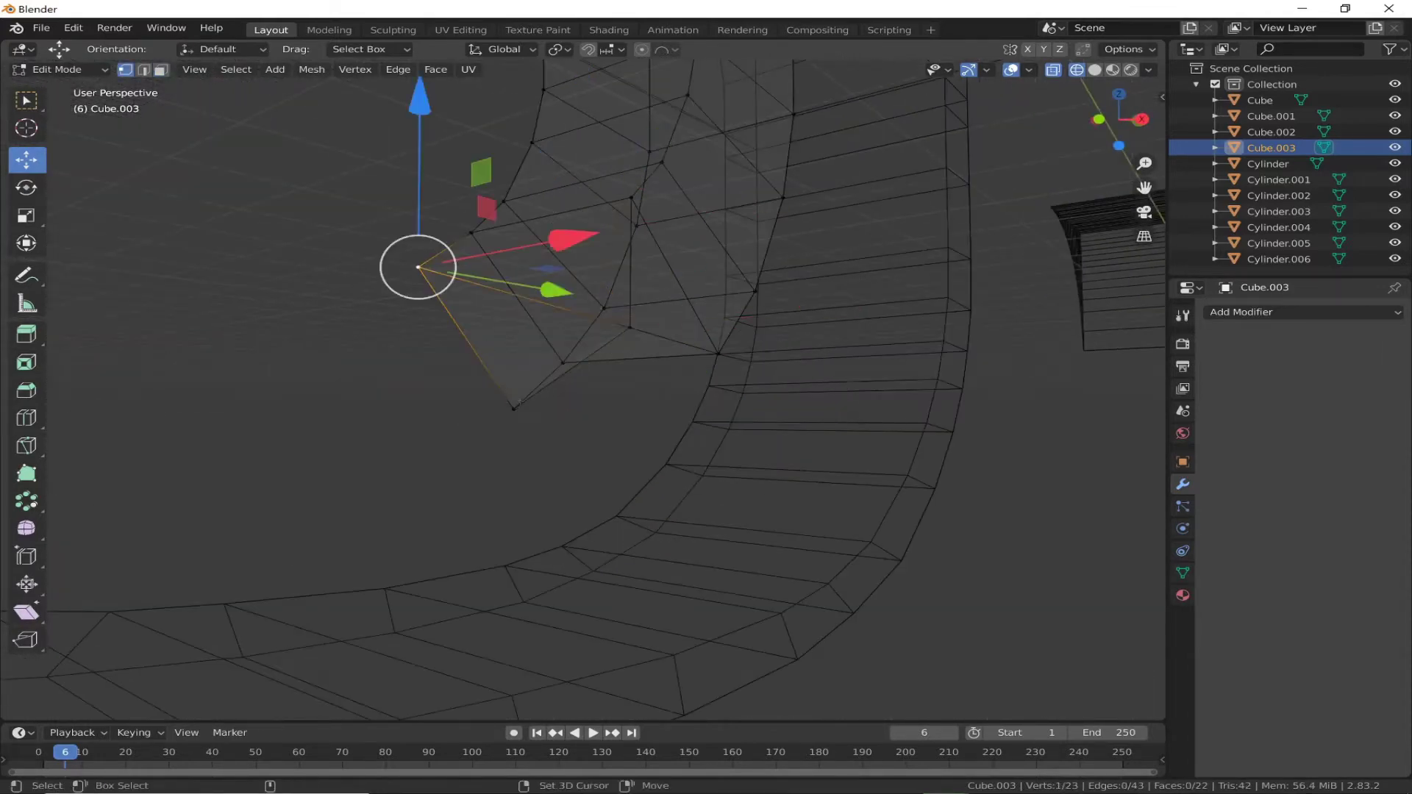
pyautogui.moveTo(681, 417); pyautogui.dragTo(709, 371, button='middle')
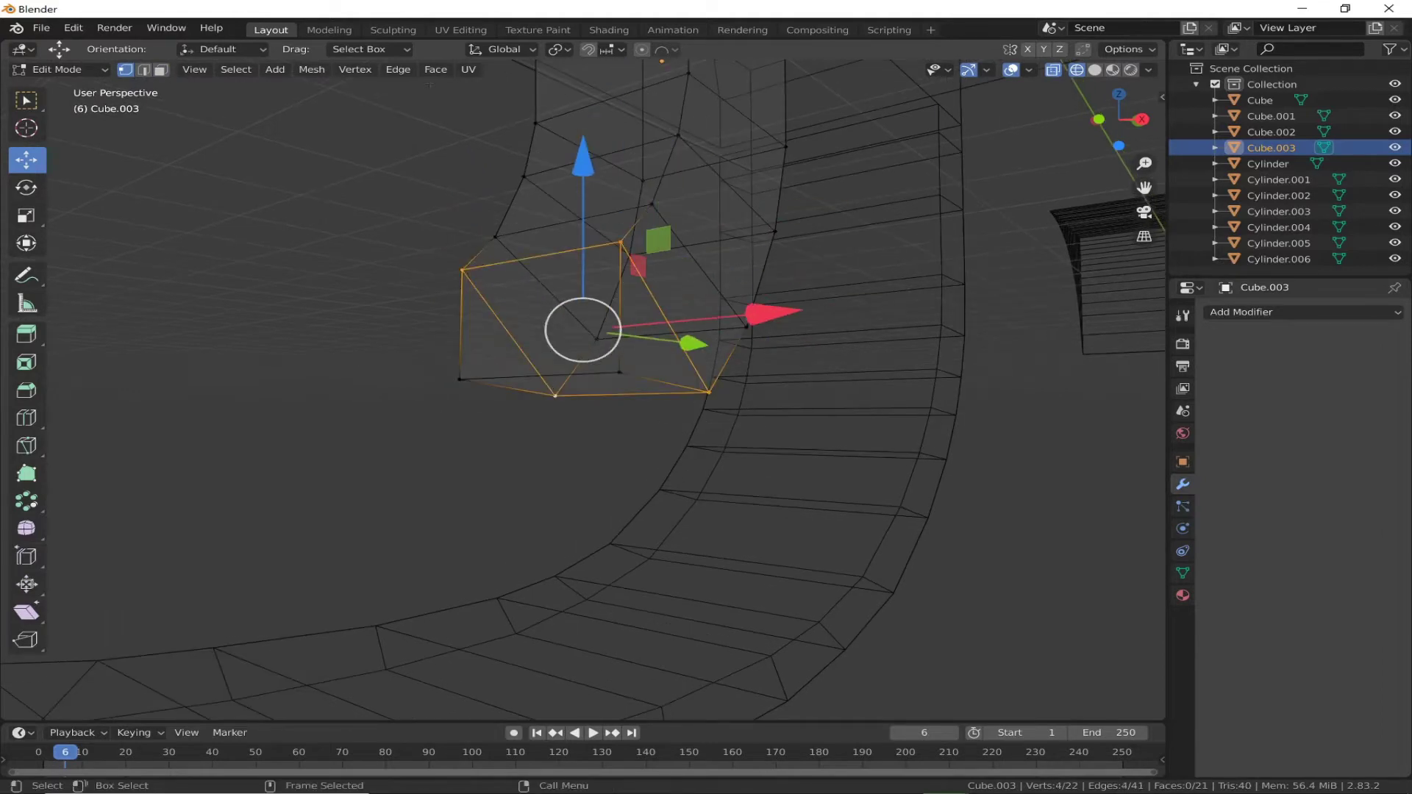
# Step: Create a custom orientation from the selected face and scale it narrower to 0.723
pyautogui.click(503, 50)
pyautogui.click(571, 42)
pyautogui.press('s')
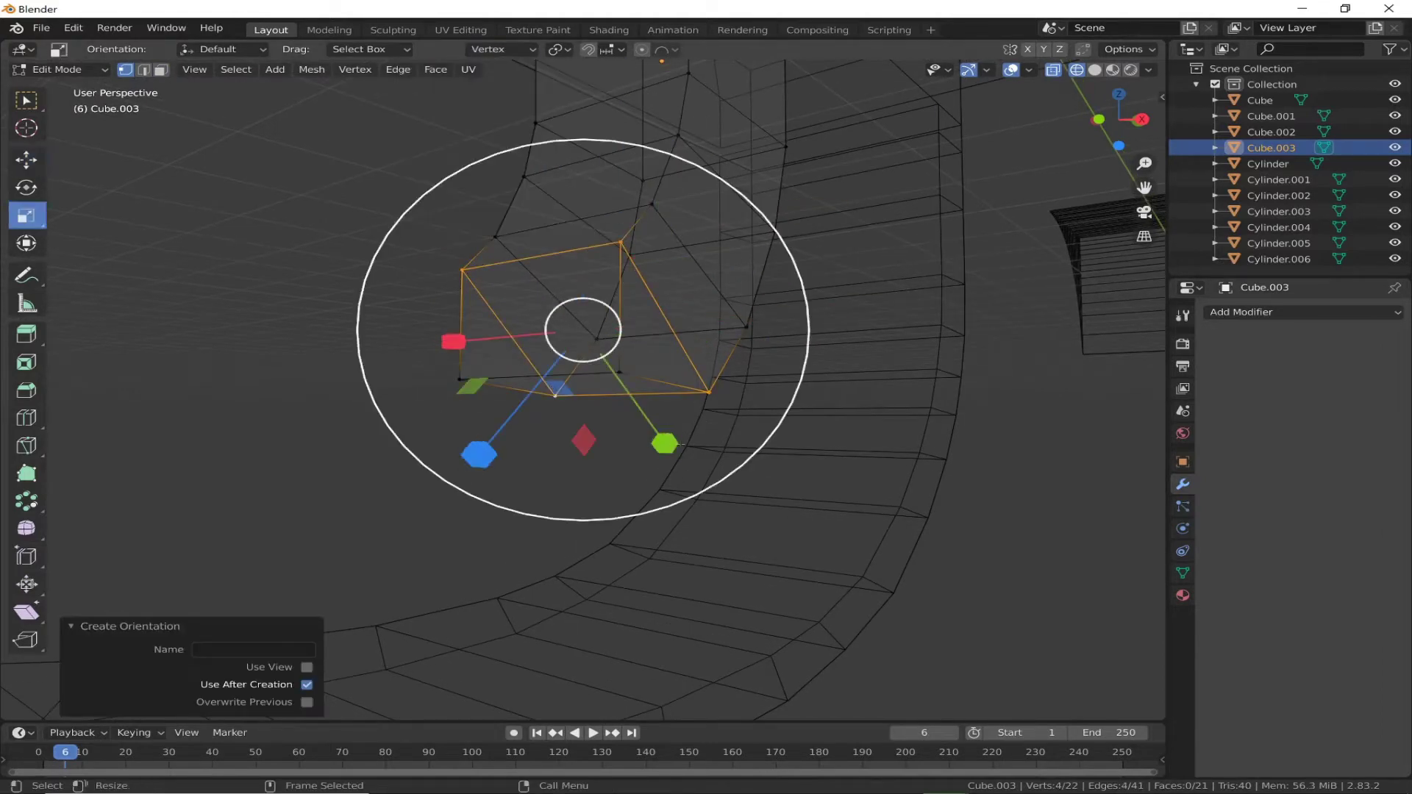
pyautogui.rightClick(618, 372)
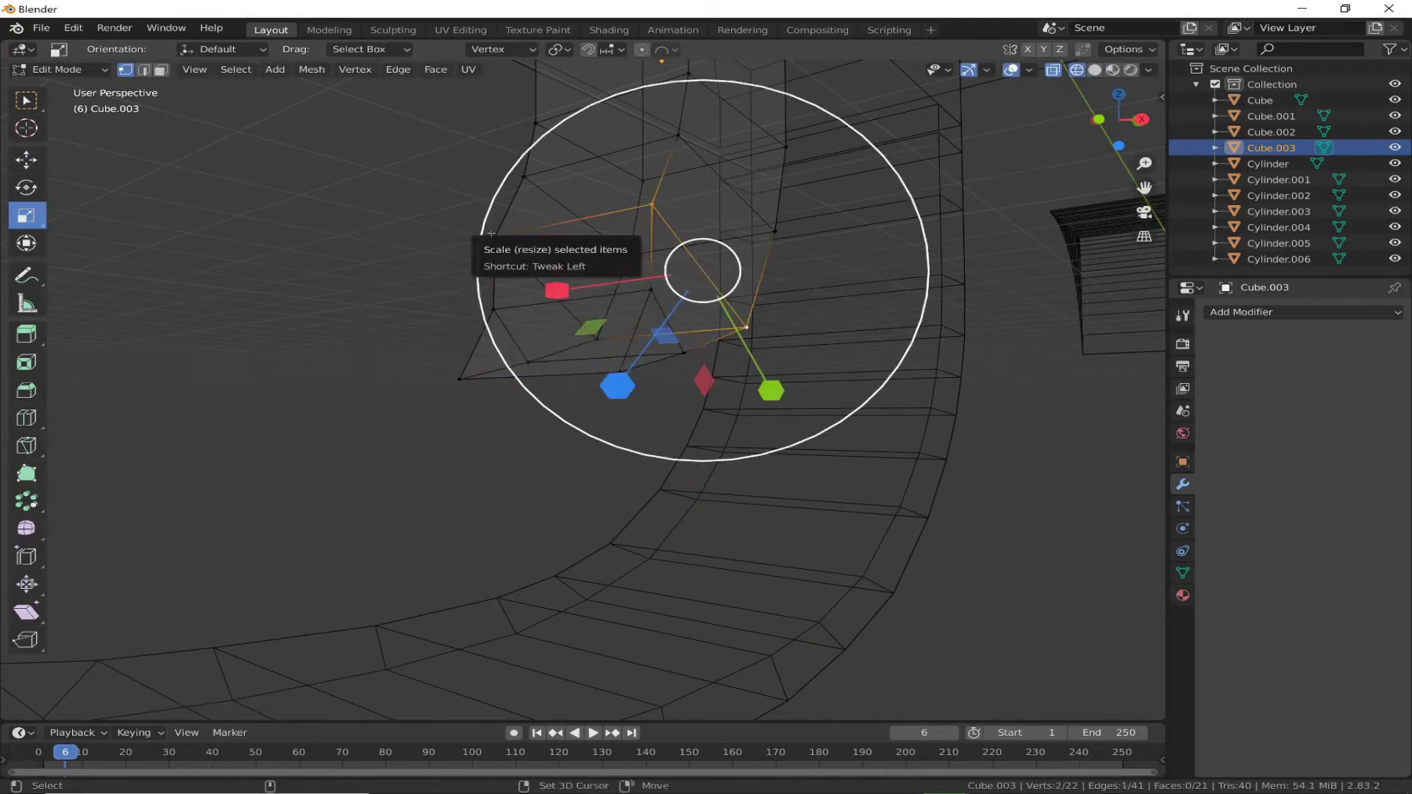
pyautogui.press('s')
pyautogui.click(712, 361)
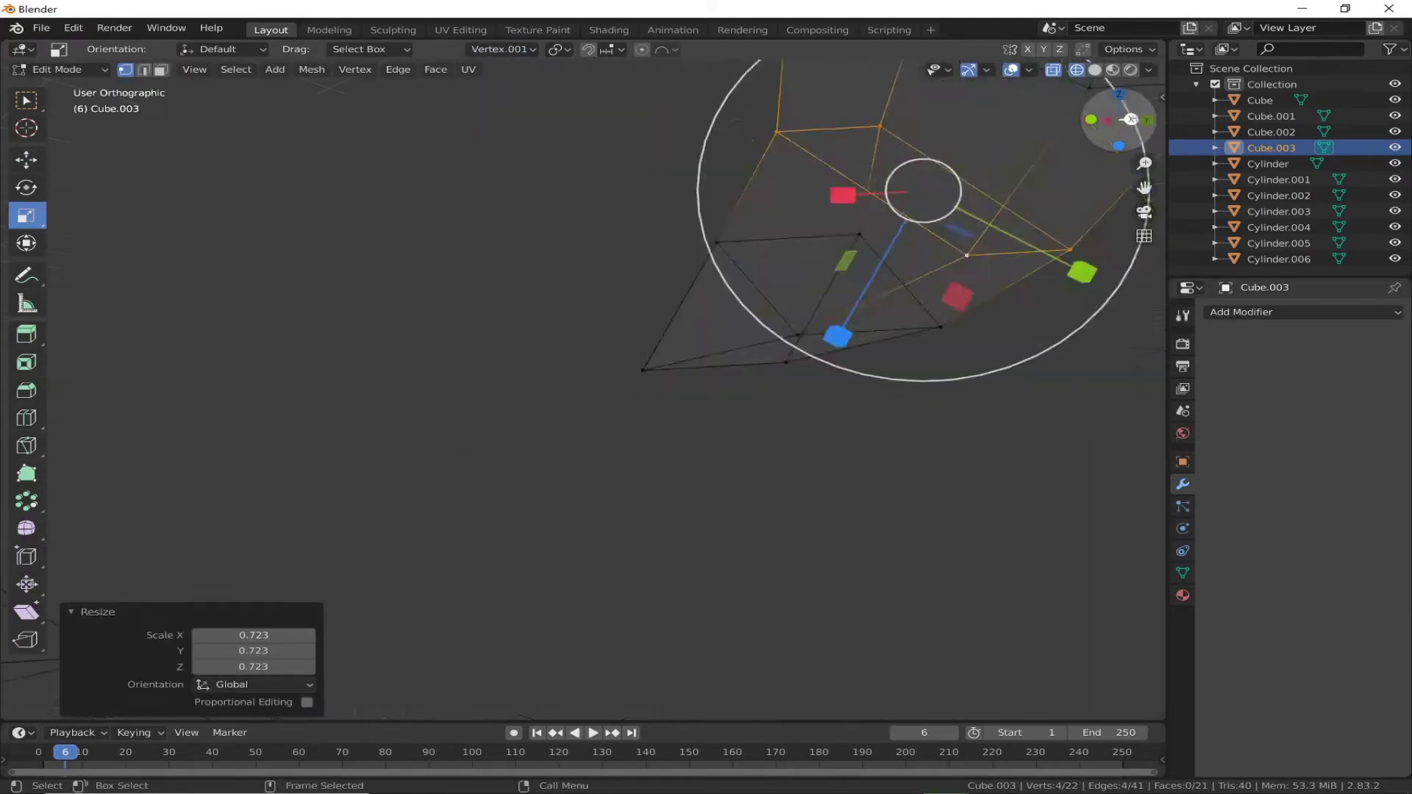
pyautogui.keyDown('alt'); pyautogui.moveTo(713, 362); pyautogui.dragTo(809, 367, button='middle'); pyautogui.keyUp('alt')
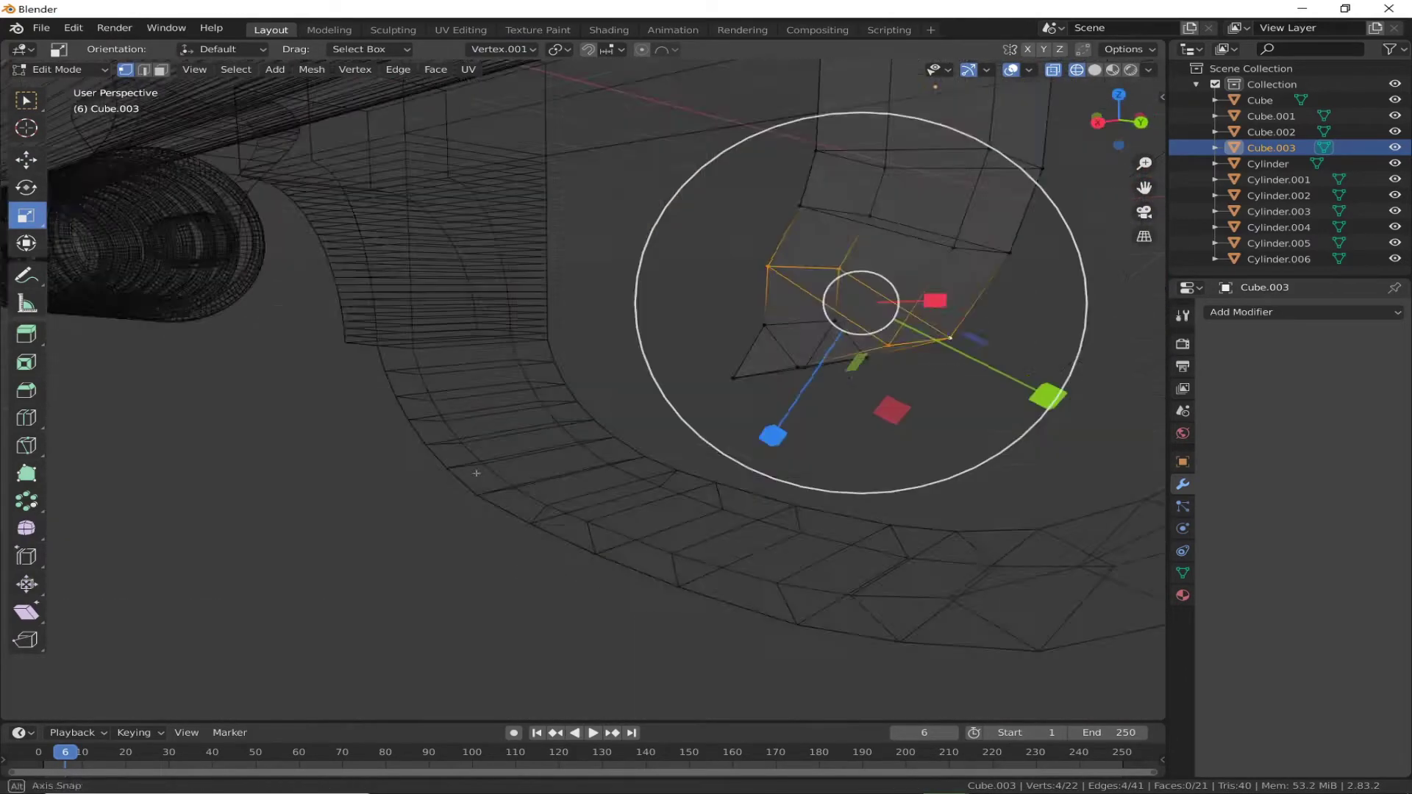
pyautogui.press('KP_3')
pyautogui.press('s')
pyautogui.click(889, 349)
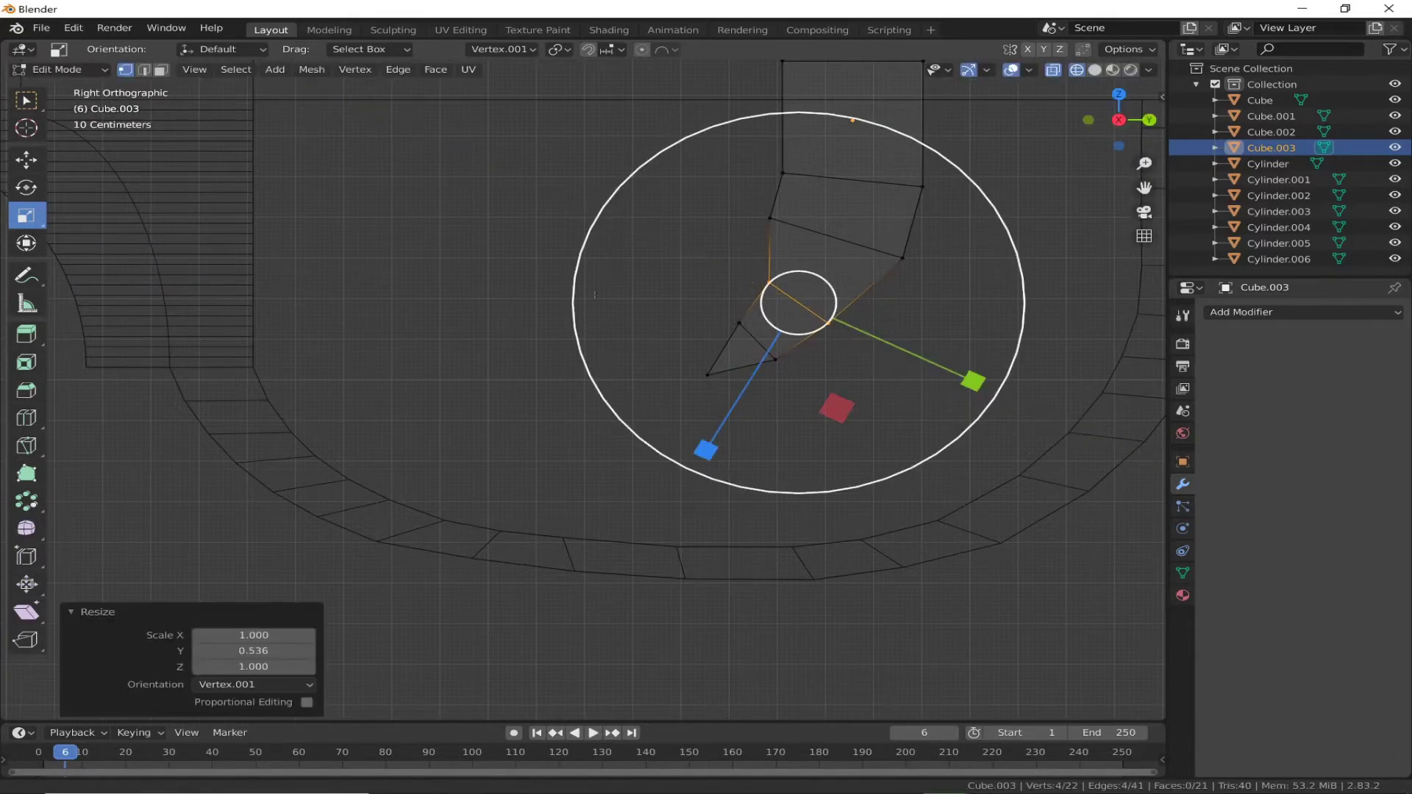
# Step: Add another face-based custom orientation and narrow that face to 0.749
pyautogui.scroll(2, 809, 331)
pyautogui.click(533, 49)
pyautogui.click(585, 100)
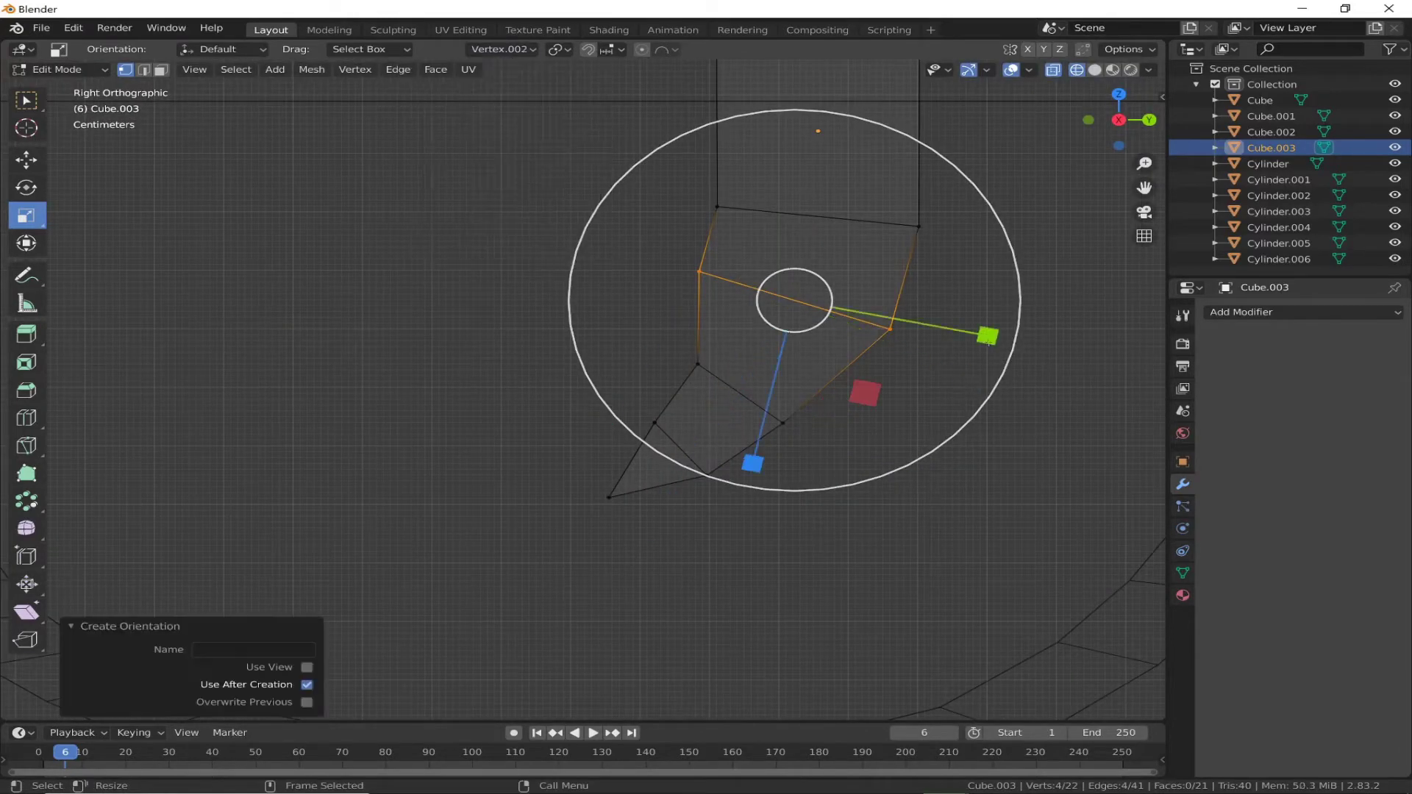
pyautogui.press('s')
pyautogui.click(912, 323)
pyautogui.click(533, 49)
pyautogui.click(585, 100)
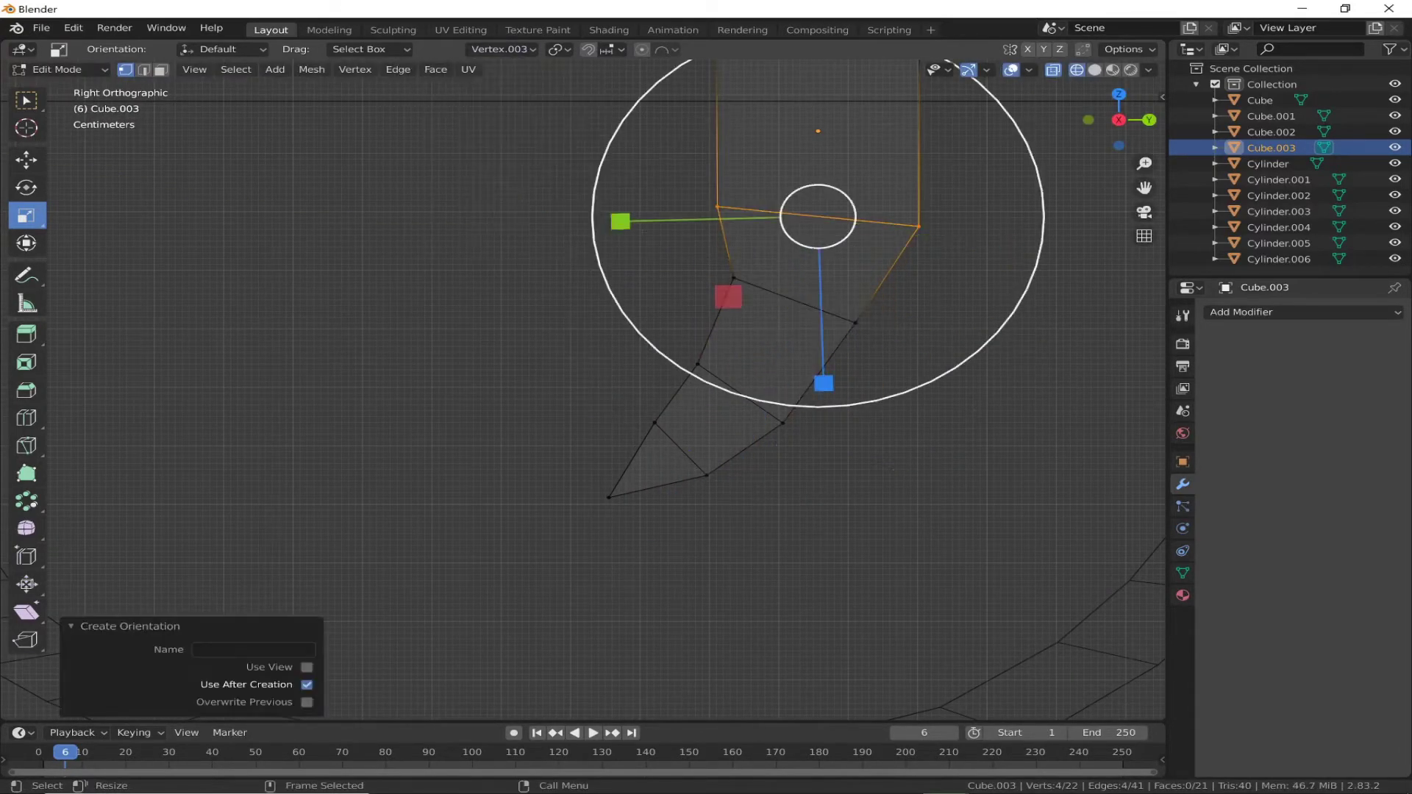
pyautogui.press('s')
pyautogui.click(639, 225)
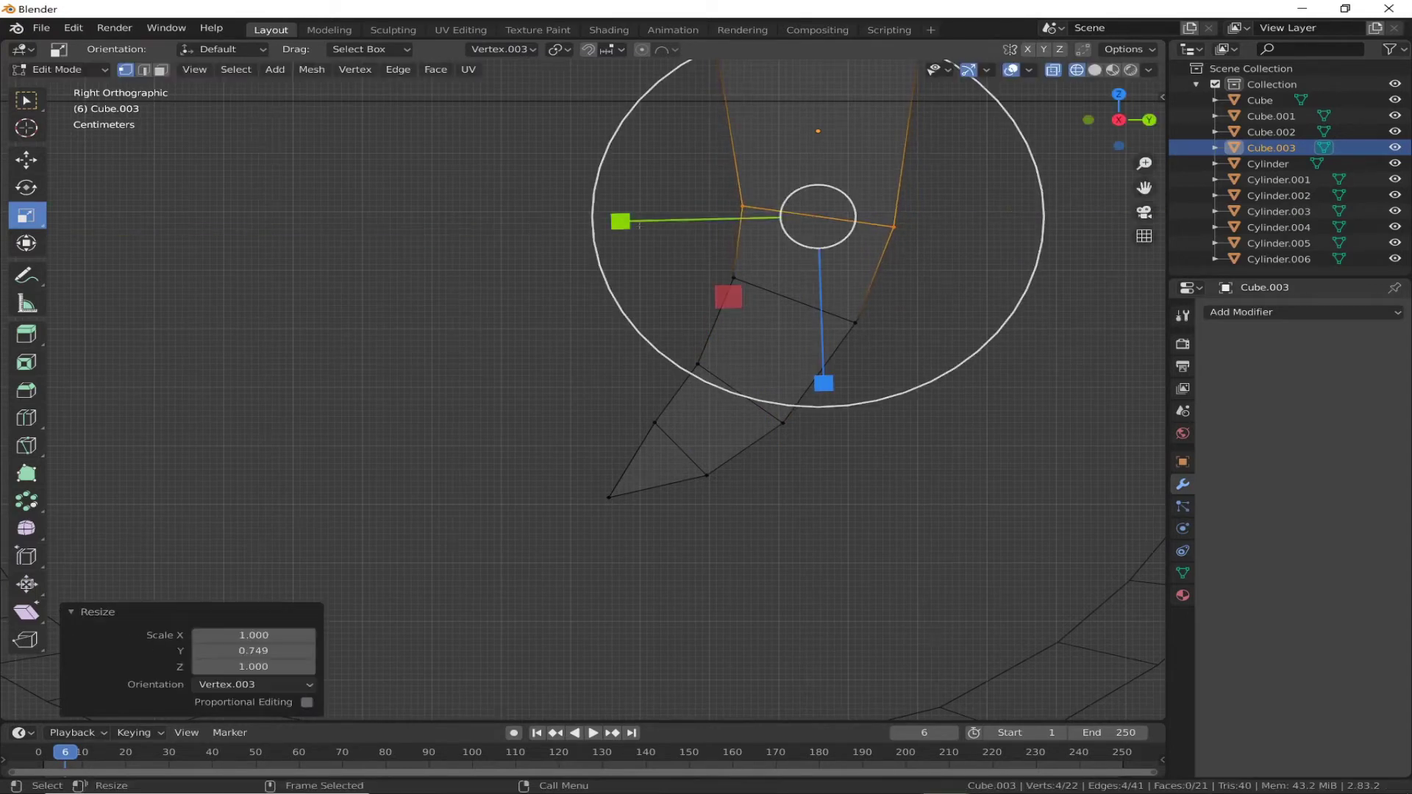
# Step: Select the trigger's top edge and scale it wider
pyautogui.keyDown('shift'); pyautogui.moveTo(448, 199); pyautogui.dragTo(418, 319, button='middle'); pyautogui.keyUp('shift')
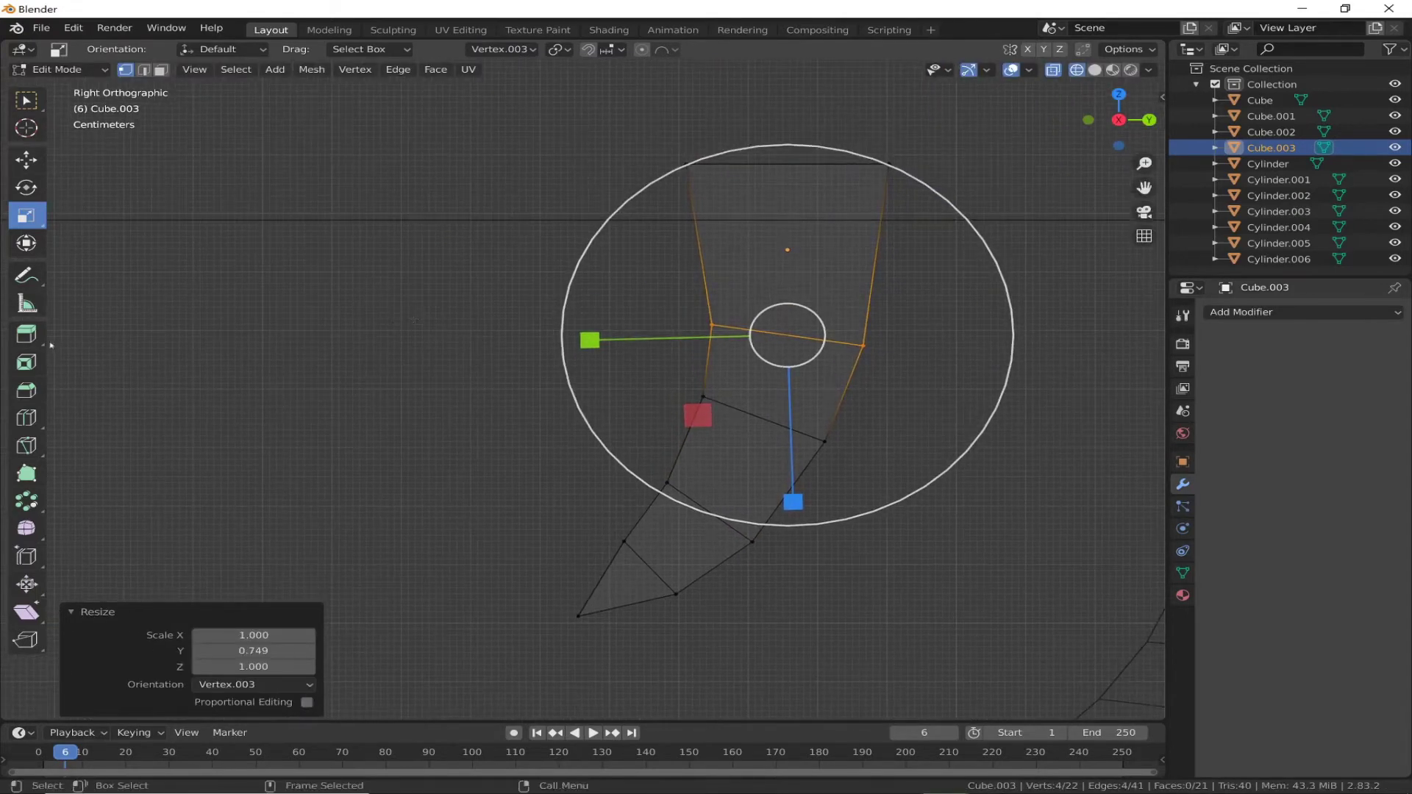
pyautogui.moveTo(483, 171); pyautogui.dragTo(911, 150)
pyautogui.moveTo(586, 167); pyautogui.dragTo(502, 184)
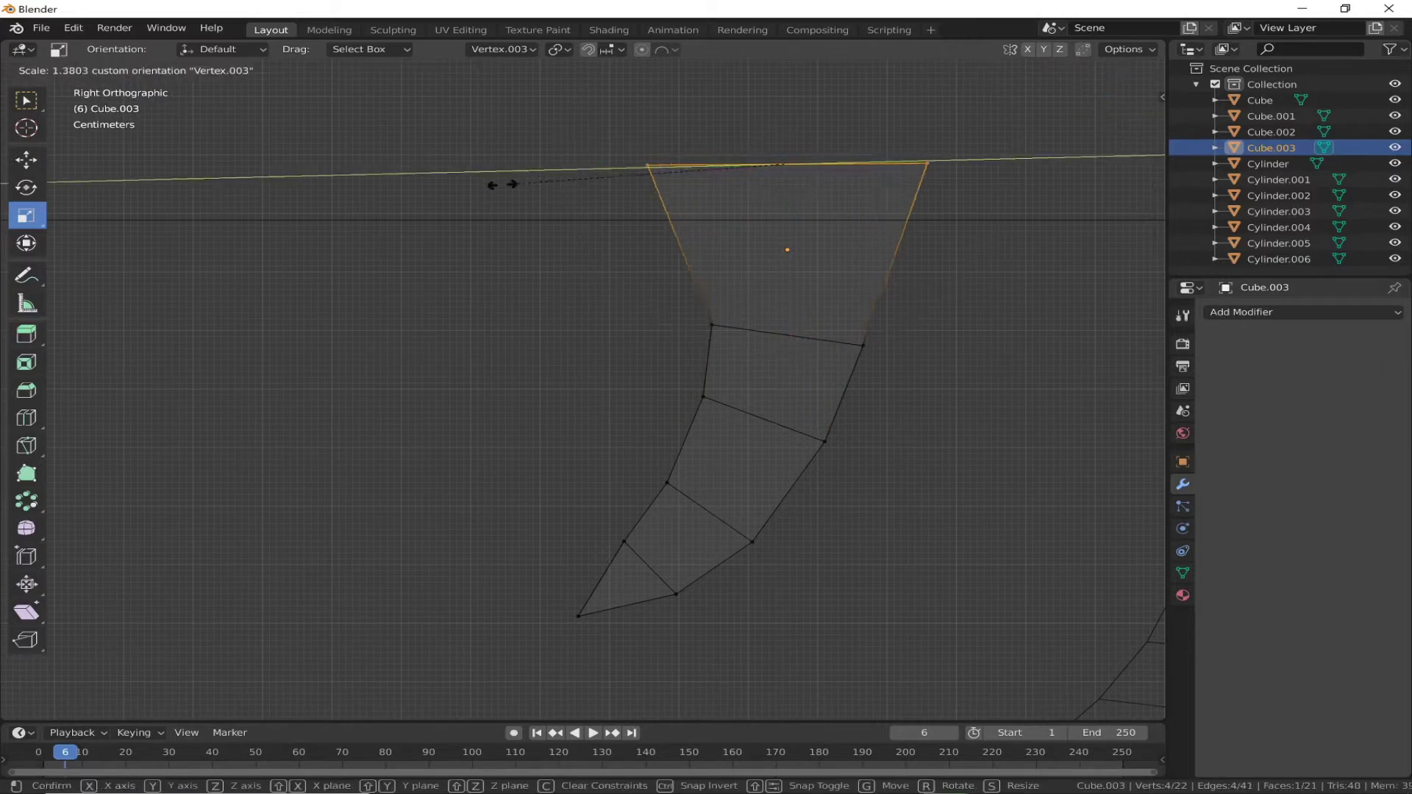
pyautogui.click(442, 189)
# Step: Nudge the pointed tip vertex into its final position
pyautogui.scroll(3, 782, 441)
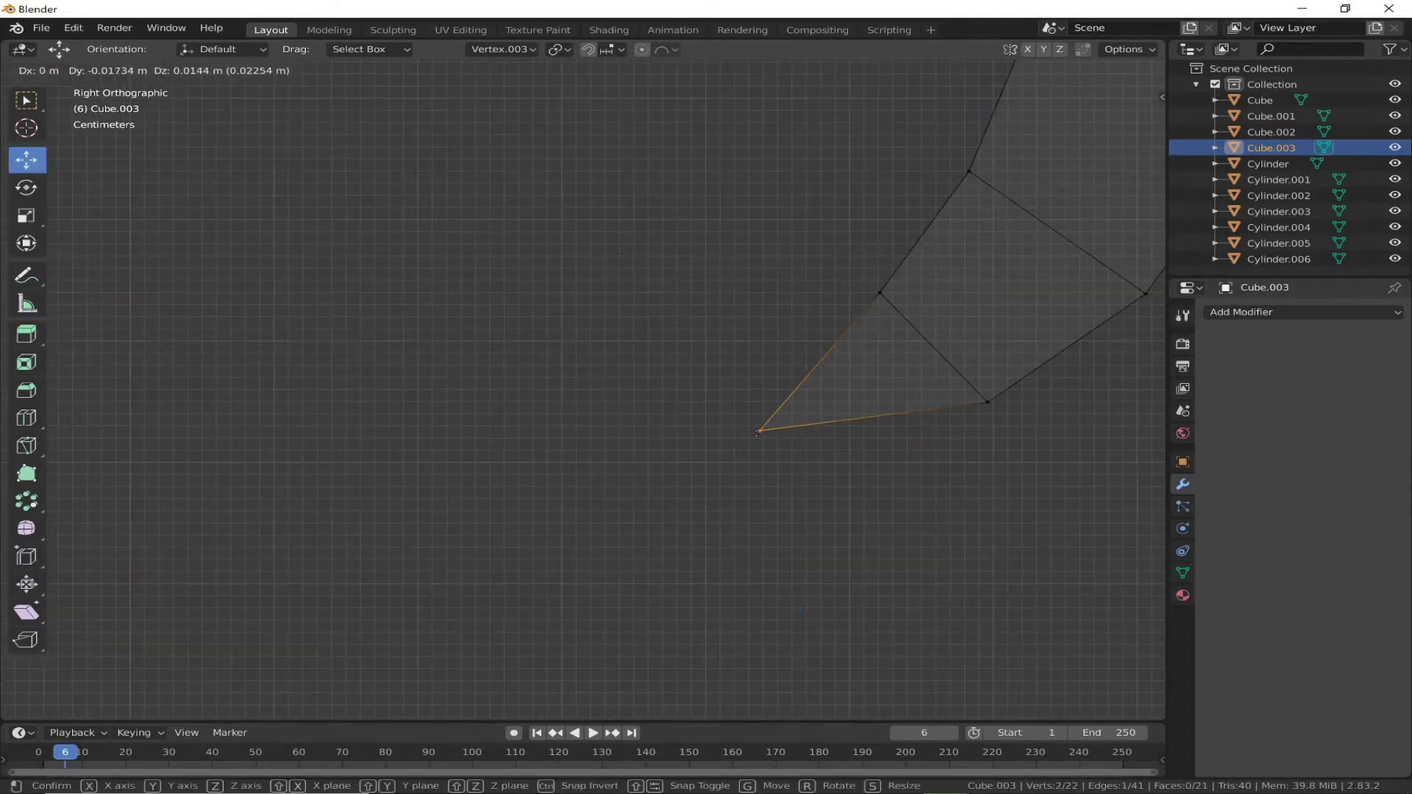
pyautogui.moveTo(757, 426); pyautogui.dragTo(549, 591)
pyautogui.click(721, 609)
pyautogui.press('b')
pyautogui.click(674, 571)
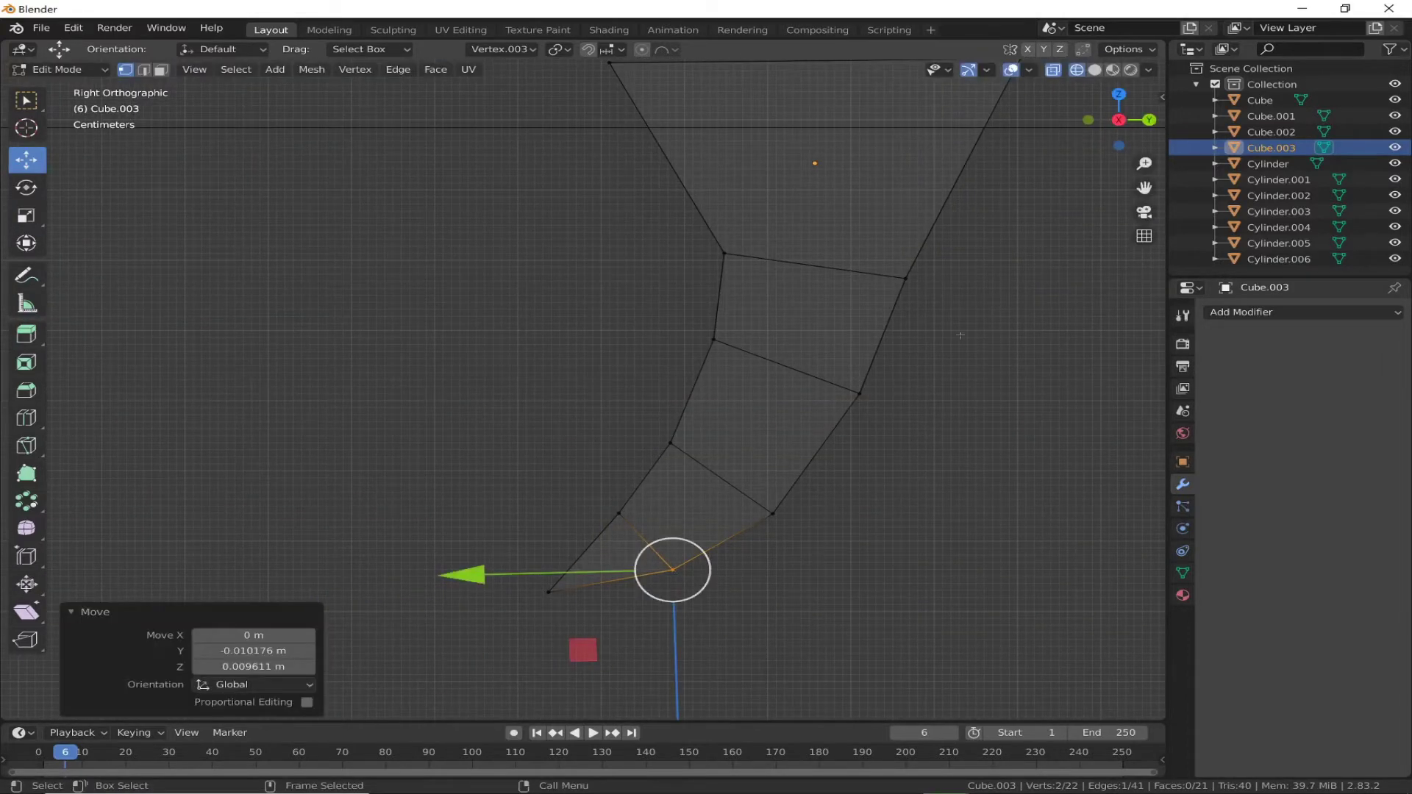
# Step: Move the top edge and its corner vertex with G to flare the top wider
pyautogui.keyDown('shift'); pyautogui.moveTo(735, 368); pyautogui.dragTo(681, 533, button='middle'); pyautogui.keyUp('shift')
pyautogui.click(555, 228)
pyautogui.keyDown('shift'); pyautogui.moveTo(939, 181); pyautogui.dragTo(1048, 269); pyautogui.keyUp('shift')
pyautogui.press('g')
pyautogui.click(968, 221)
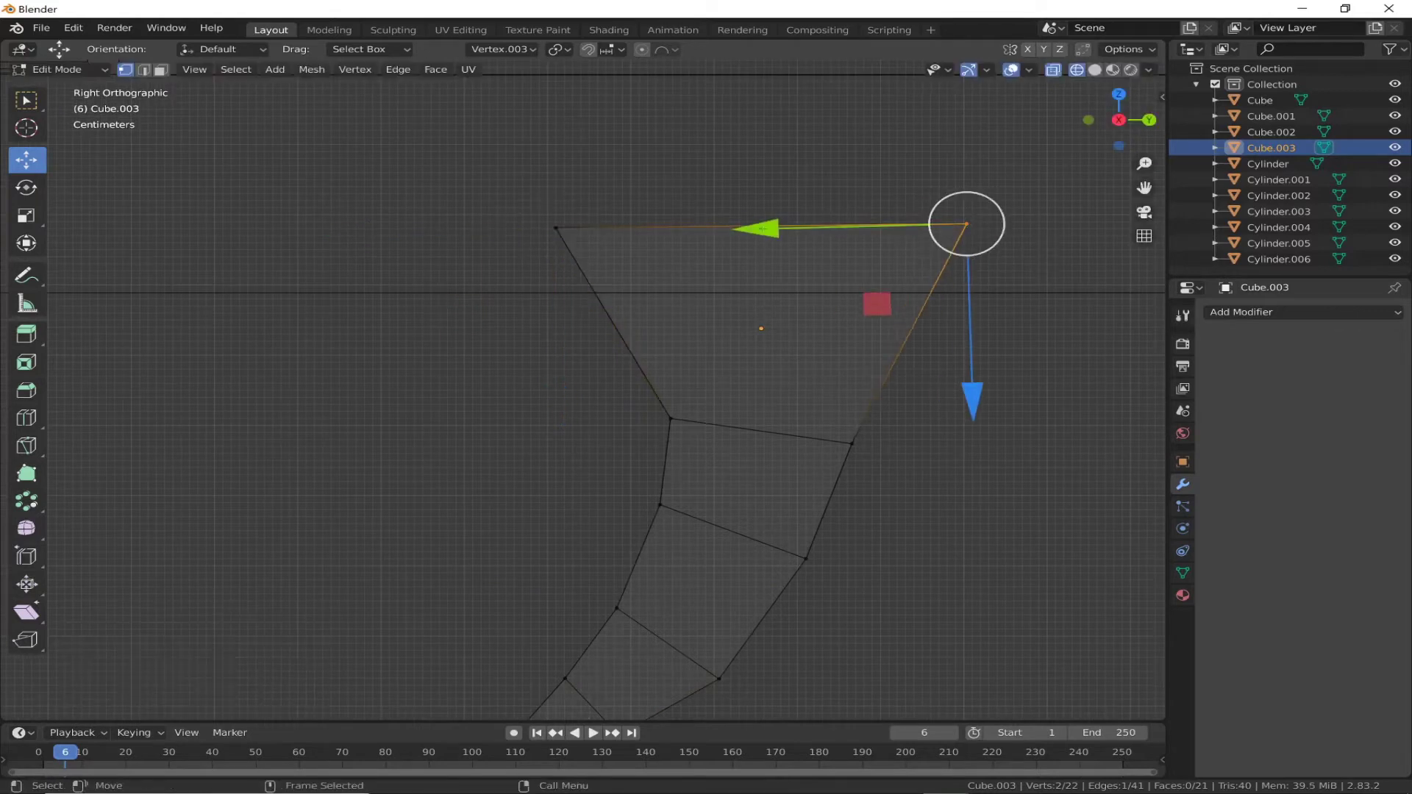
pyautogui.moveTo(846, 224); pyautogui.dragTo(814, 223)
pyautogui.keyDown('shift'); pyautogui.click(560, 227); pyautogui.keyUp('shift')
pyautogui.moveTo(442, 228); pyautogui.dragTo(422, 229)
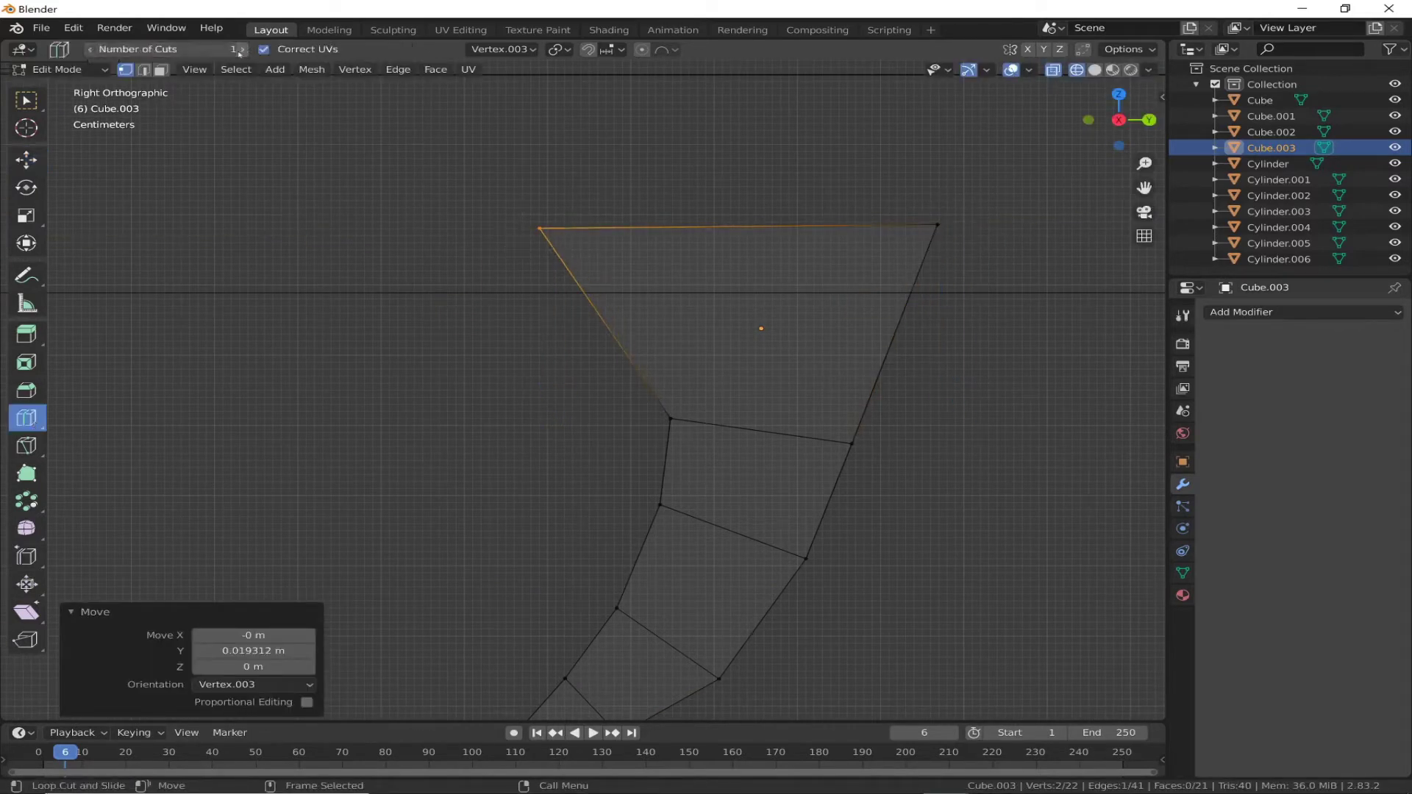
# Step: Try three loop cuts on the trigger, then undo them
pyautogui.click(90, 50)
pyautogui.click(604, 324)
pyautogui.hotkey('ctrl', 'z')
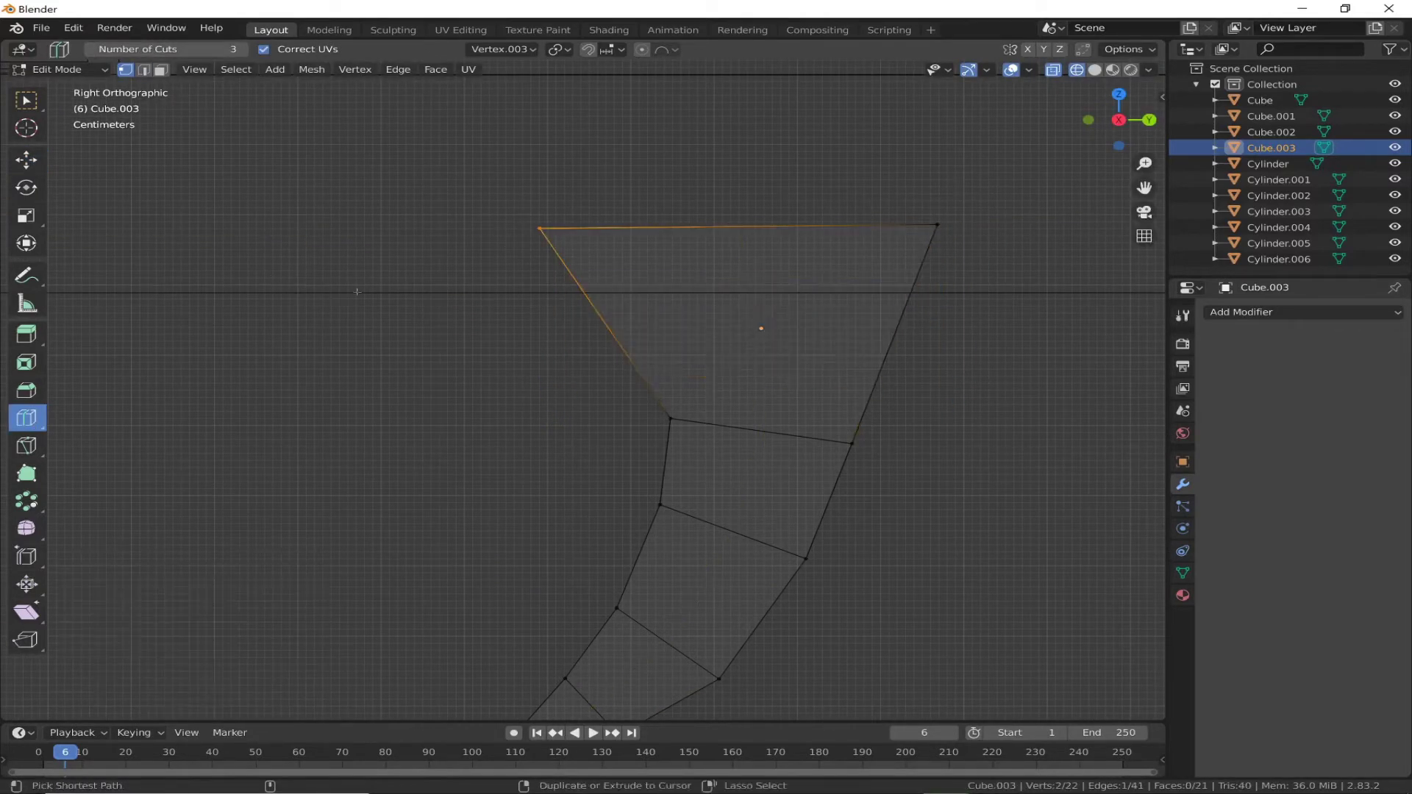
pyautogui.scroll(5, 622, 364)
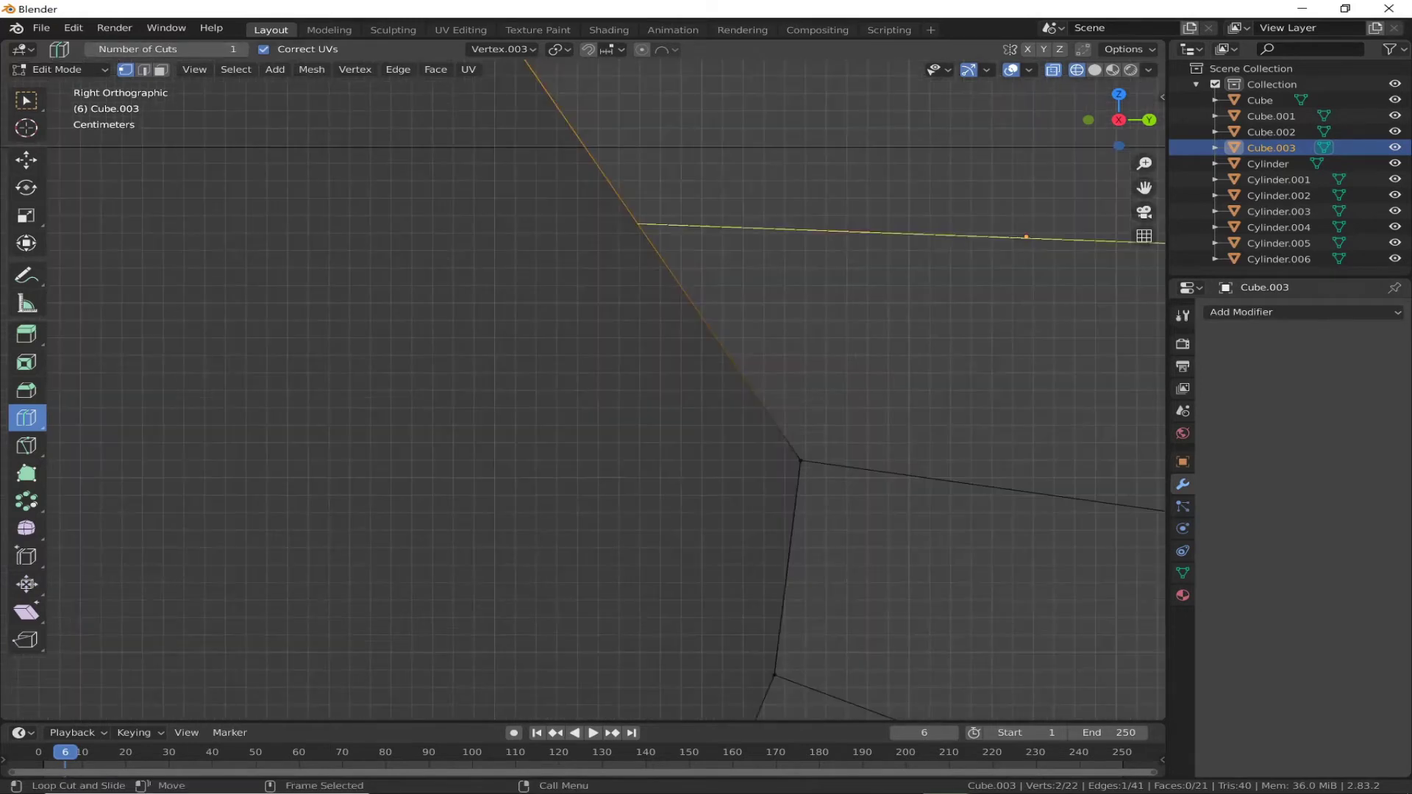
# Step: Add a single loop near the trigger's top and move one of its vertices
pyautogui.click(613, 169)
pyautogui.click(26, 160)
pyautogui.click(851, 262)
pyautogui.moveTo(851, 261); pyautogui.dragTo(857, 249)
# Step: Add loop cuts across the upper section and shift a front-edge vertex to refine the outline
pyautogui.click(114, 356)
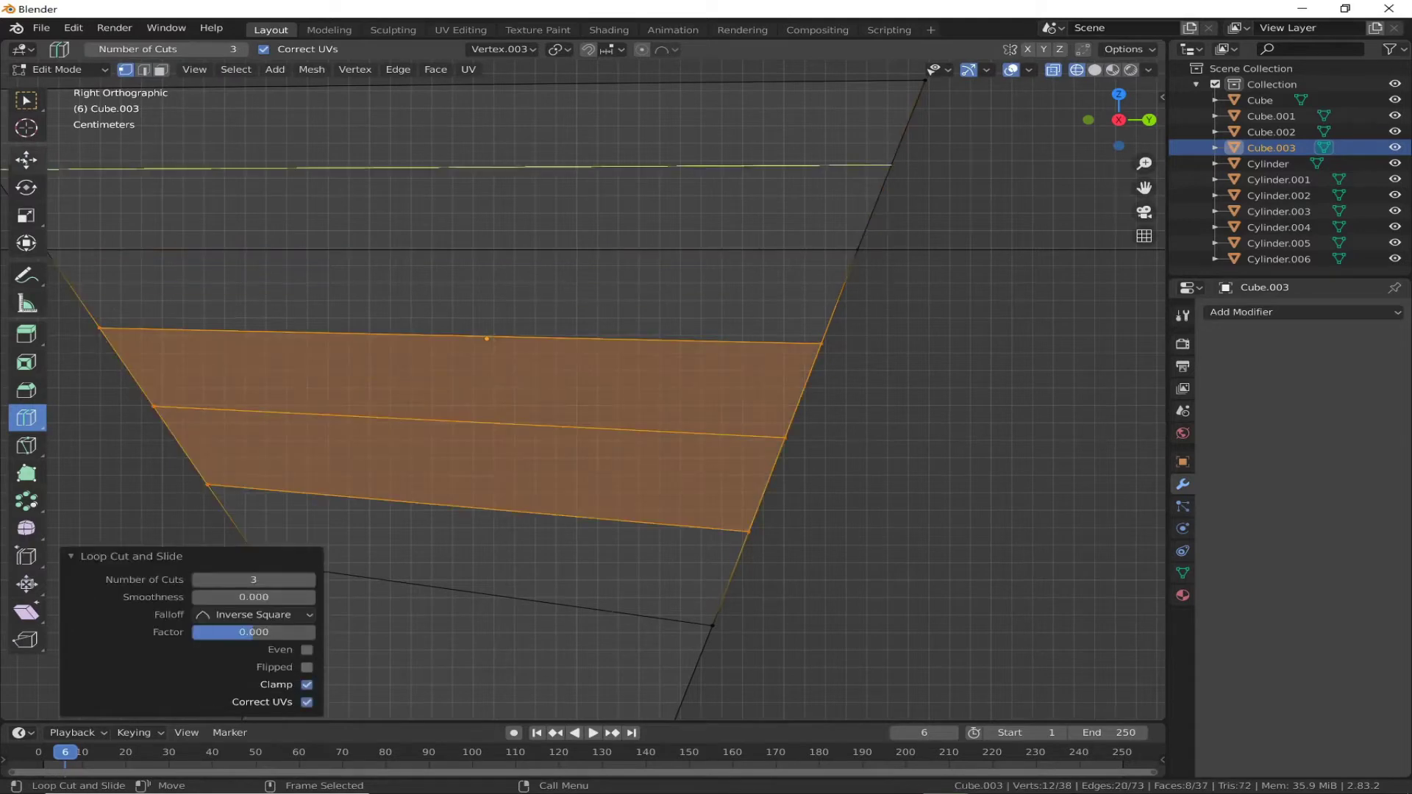
pyautogui.click(27, 159)
pyautogui.click(242, 277)
pyautogui.moveTo(351, 439)
pyautogui.mouseDown()
pyautogui.moveTo(315, 444)
pyautogui.moveTo(293, 346)
pyautogui.moveTo(236, 277)
pyautogui.moveTo(188, 279)
pyautogui.mouseUp()
pyautogui.click(200, 279)
# Step: View the finished trigger in perspective with solid shading and return to Object Mode
pyautogui.scroll(-3, 199, 278)
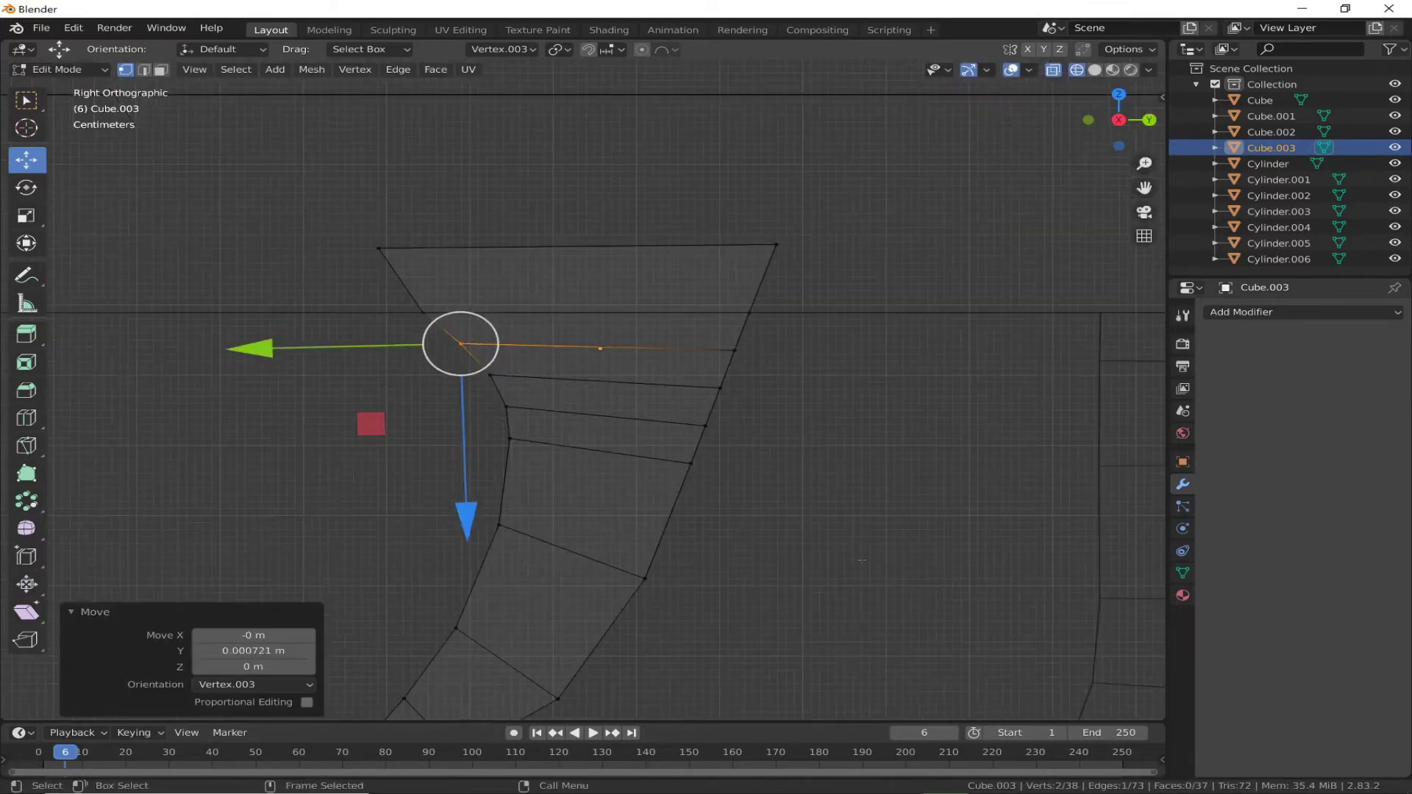
pyautogui.moveTo(460, 337)
pyautogui.mouseDown(button='middle')
pyautogui.moveTo(836, 536)
pyautogui.moveTo(803, 503)
pyautogui.moveTo(721, 538)
pyautogui.moveTo(731, 552)
pyautogui.moveTo(822, 561)
pyautogui.mouseUp(button='middle')
pyautogui.hotkey('shift', 'z')
pyautogui.press('Tab')
# Step: Confirm a 7-segment, 0.212 m bevel on the trigger guard's bottom edge
pyautogui.scroll(5, 496, 418)
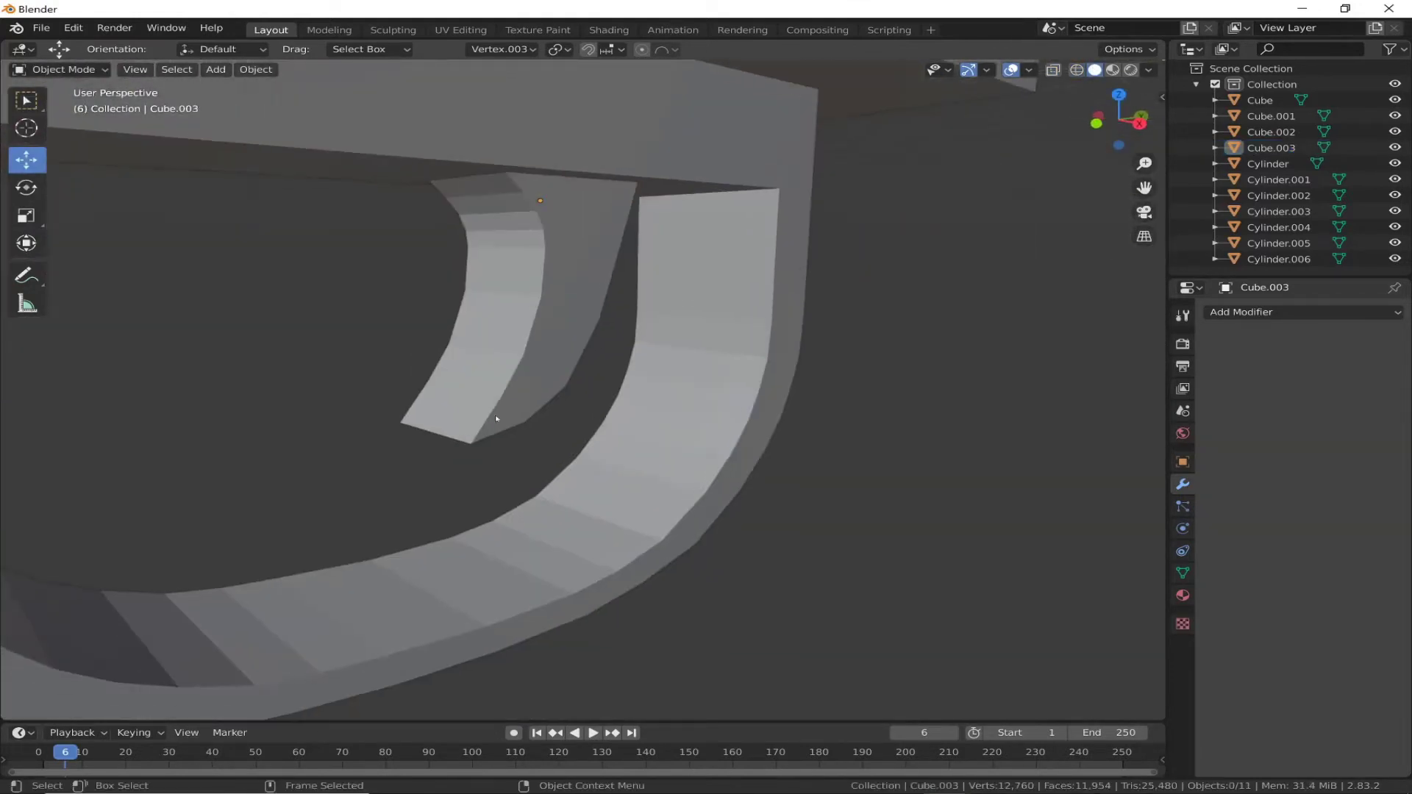
pyautogui.click(69, 102)
pyautogui.click(26, 390)
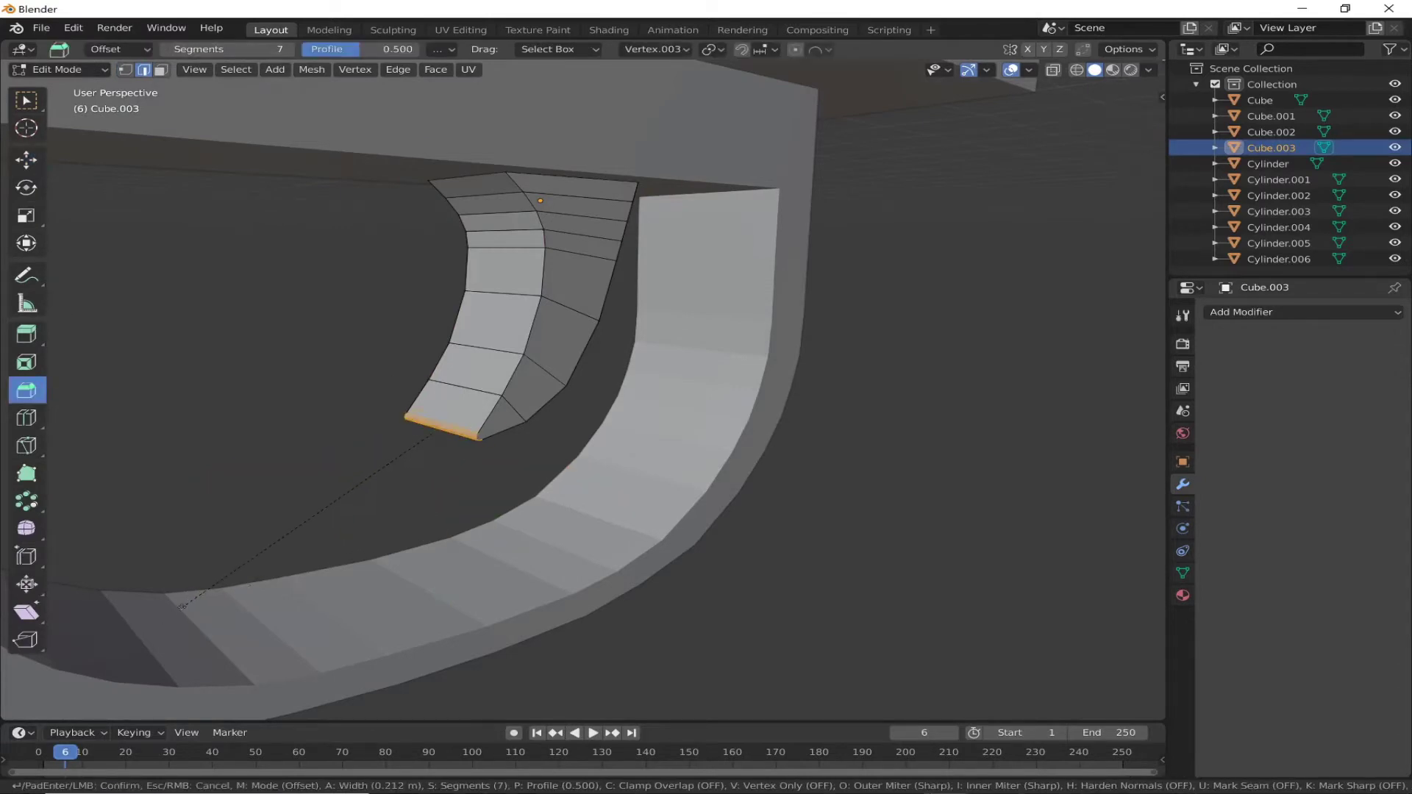
pyautogui.click(182, 607)
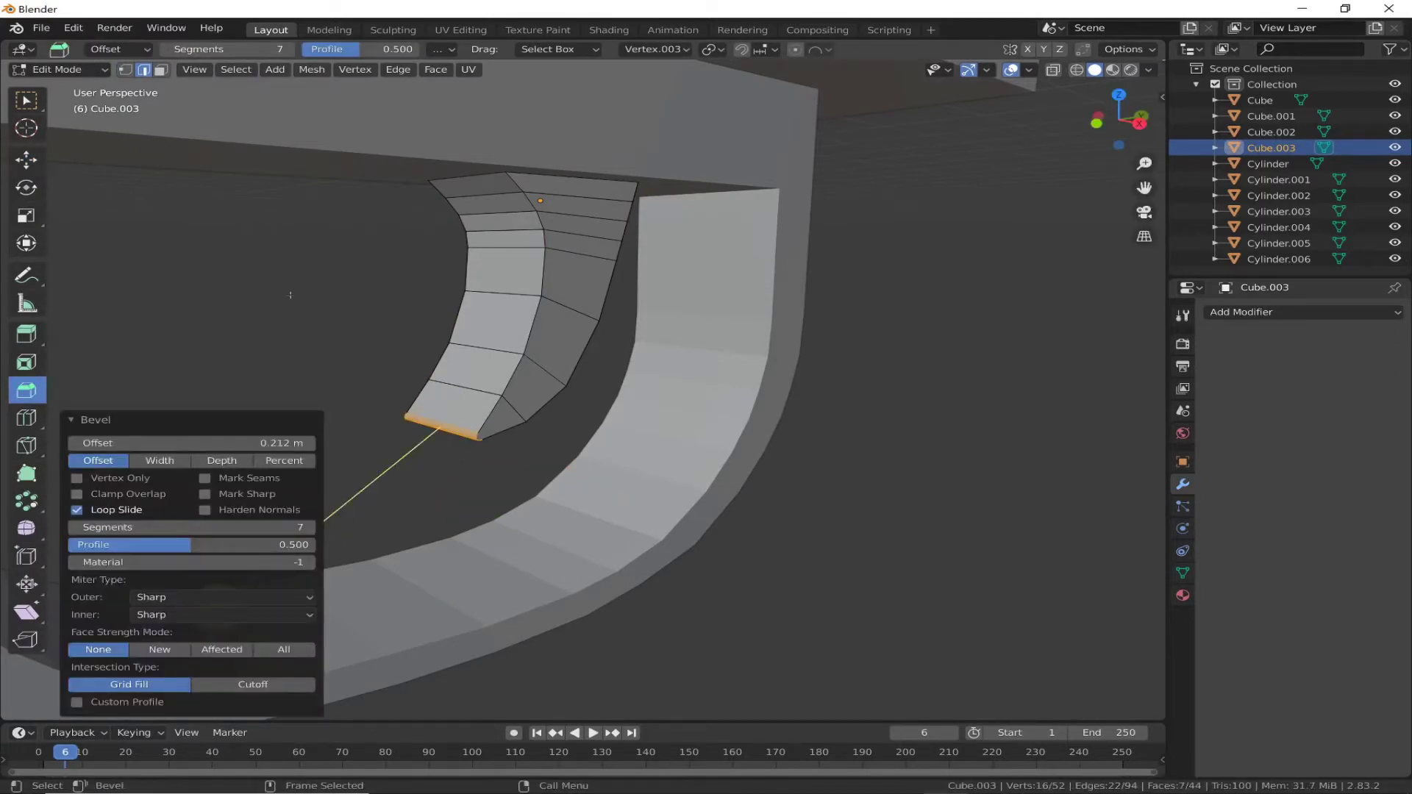
# Step: Return to Object Mode, deselect everything, and view the pistol from the right side
pyautogui.press('Tab')
pyautogui.hotkey('alt', 'a')
pyautogui.scroll(-4, 116, 204)
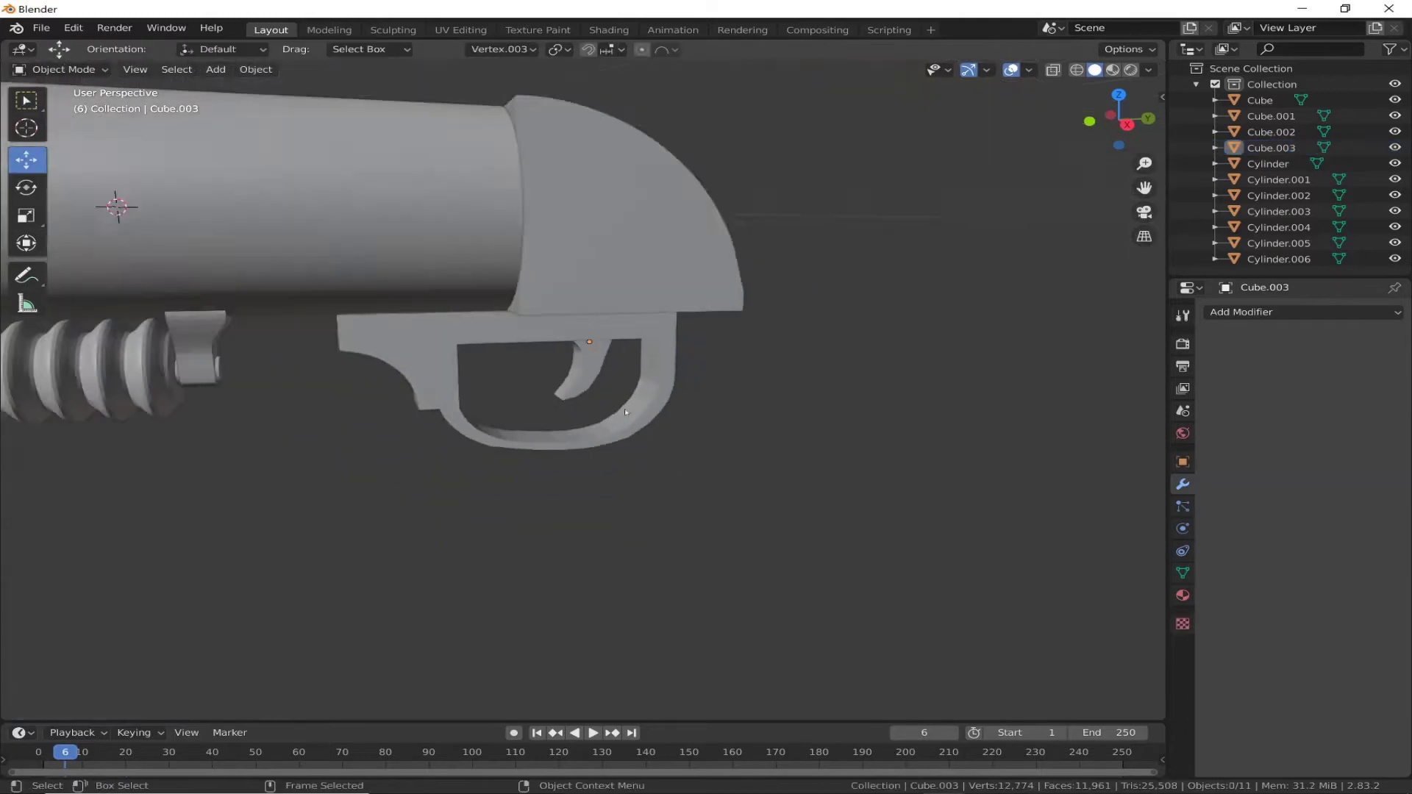
pyautogui.scroll(-3, 608, 444)
pyautogui.scroll(5, 625, 412)
pyautogui.click(1146, 123)
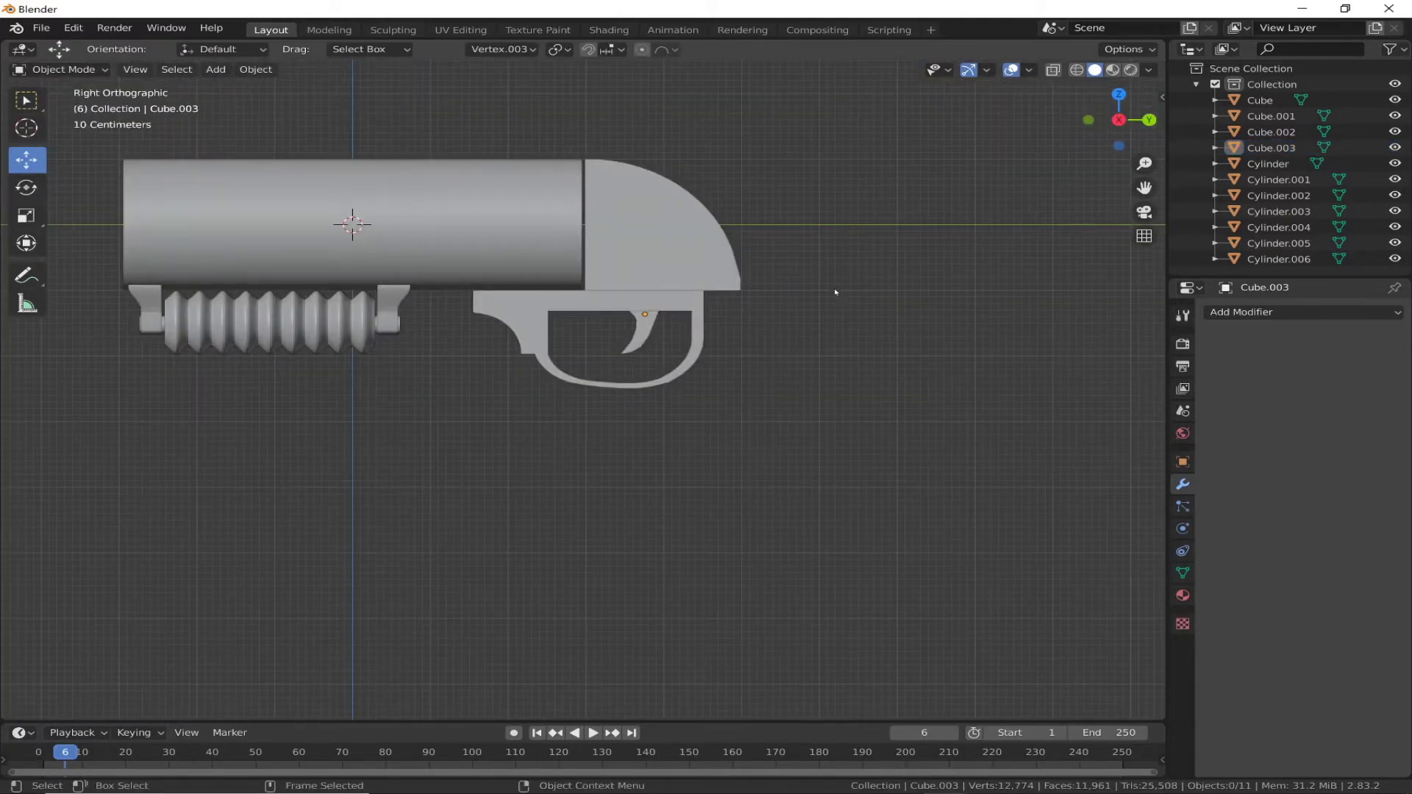
pyautogui.scroll(2, 552, 385)
# Step: Select the curved rear block Cube.001 and shift it slightly
pyautogui.click(410, 242)
pyautogui.press('KP_Decimal')
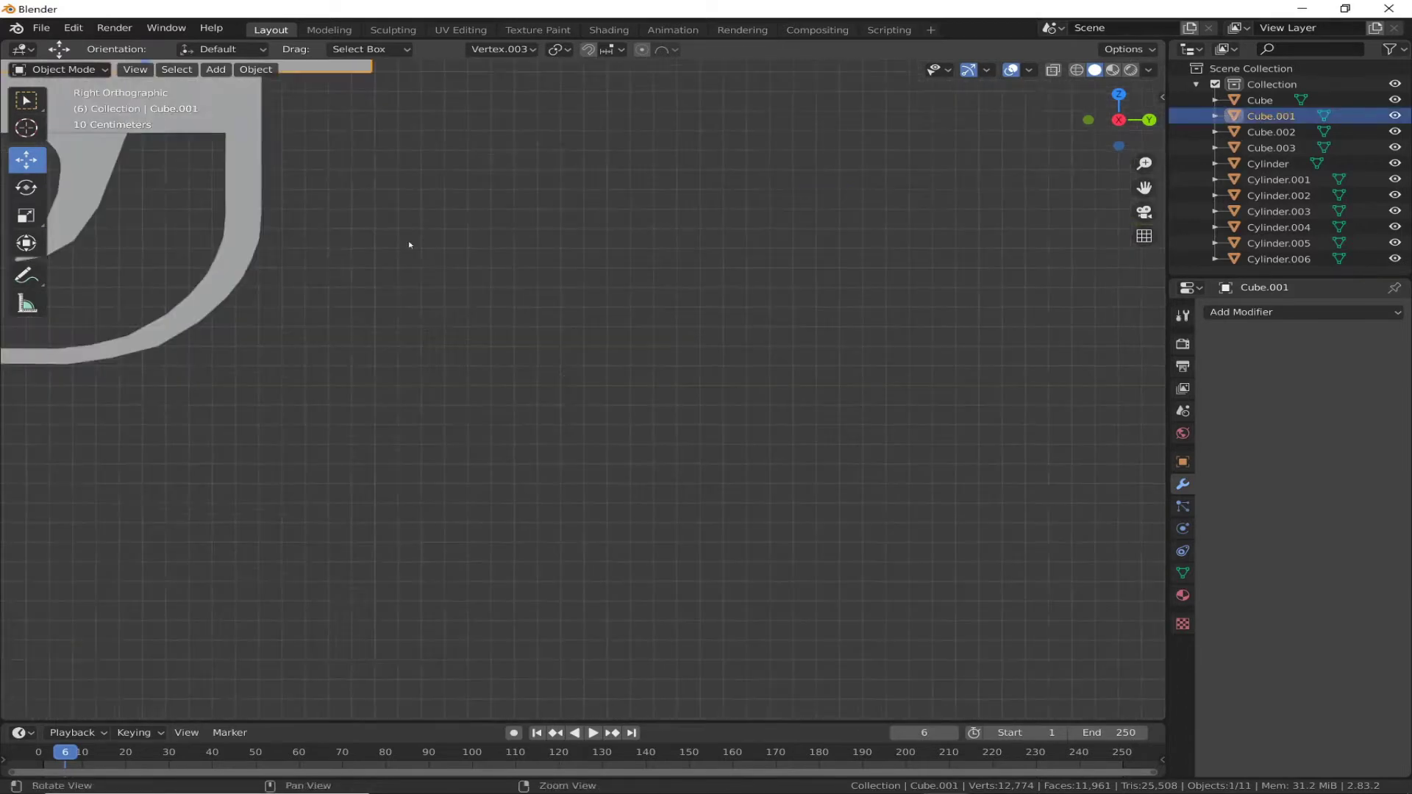
pyautogui.press('g')
pyautogui.click(384, 314)
pyautogui.keyDown('shift'); pyautogui.moveTo(858, 546); pyautogui.dragTo(800, 431, button='middle'); pyautogui.keyUp('shift')
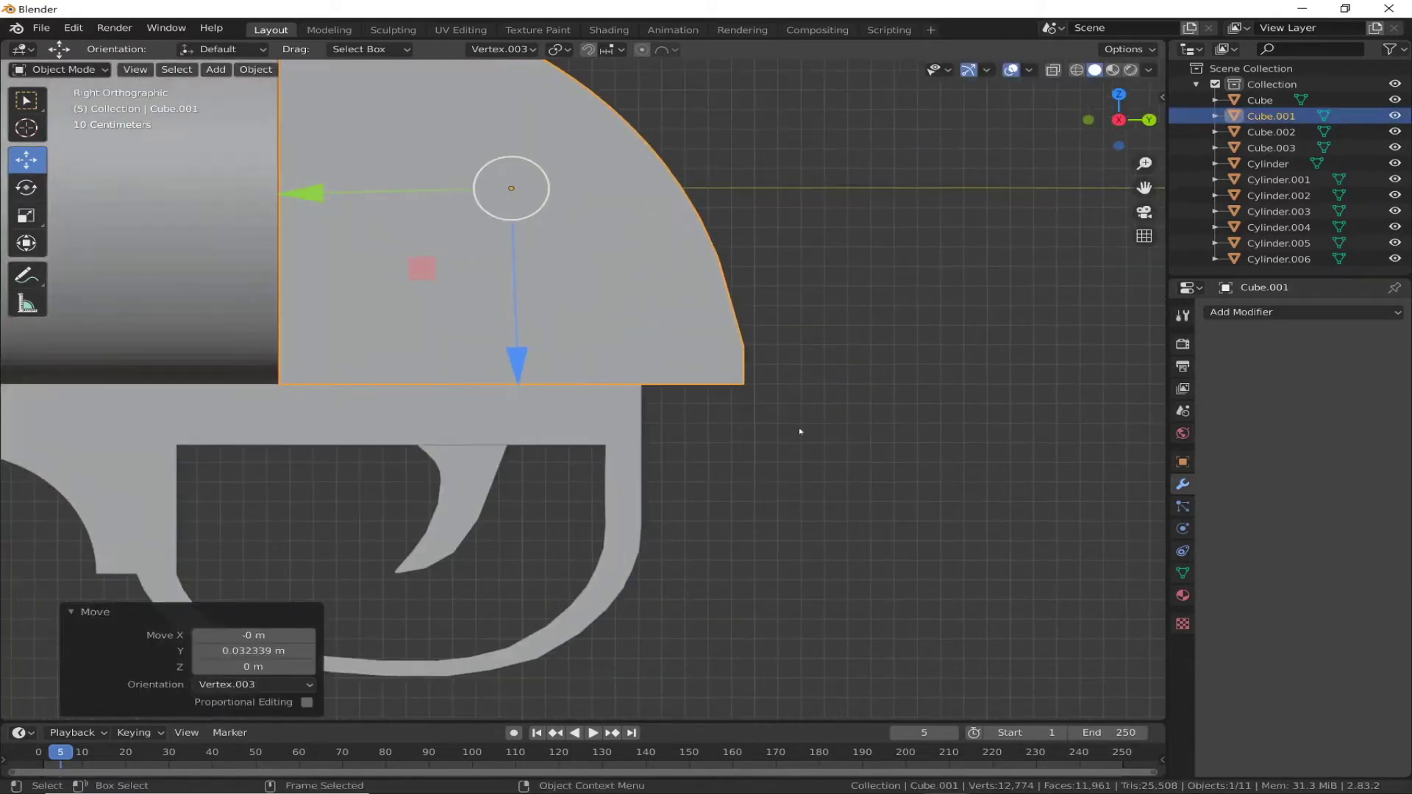
# Step: In Edit Mode, knife-cut a line across the block beside the barrel
pyautogui.press('Tab')
pyautogui.hotkey('alt', 'z')
pyautogui.scroll(3, 751, 406)
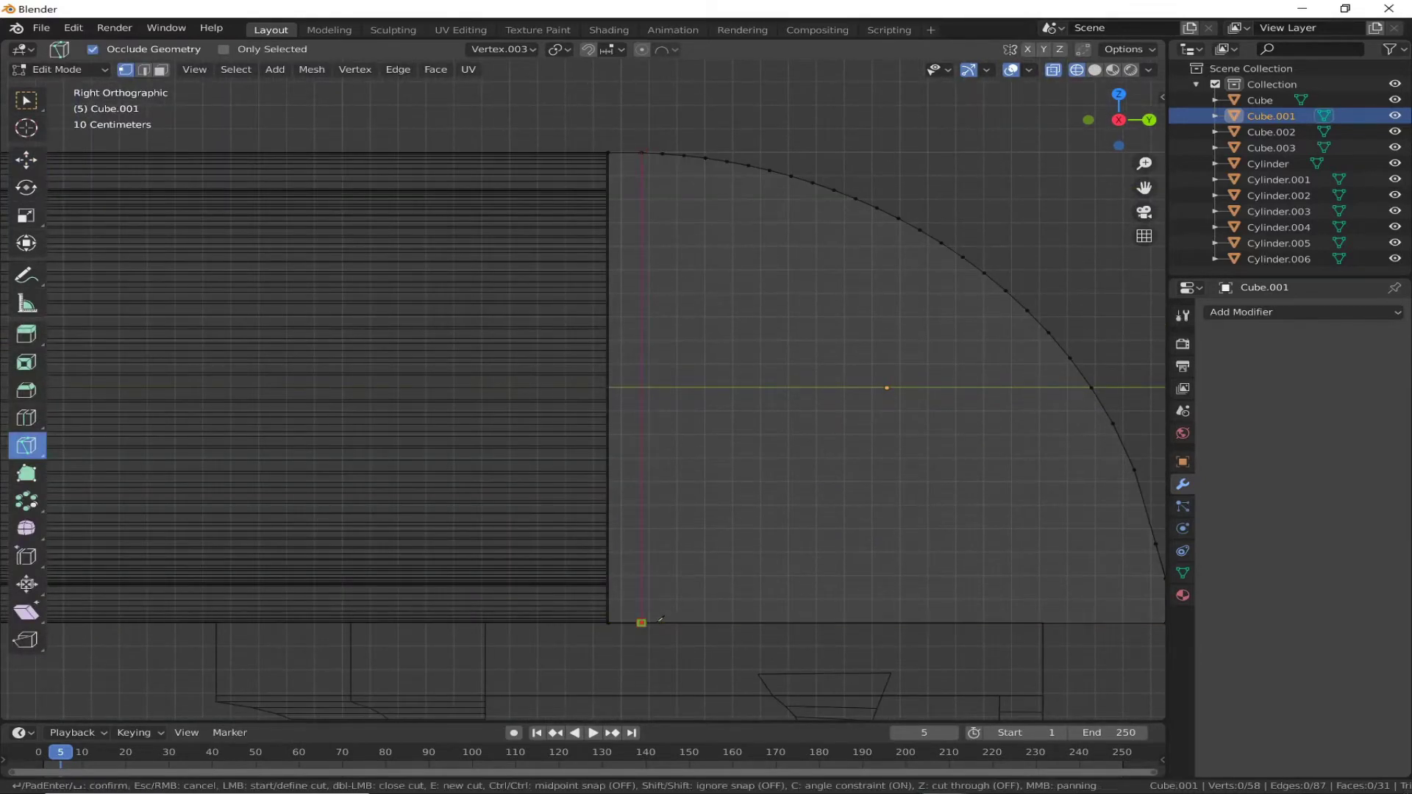
pyautogui.click(1118, 119)
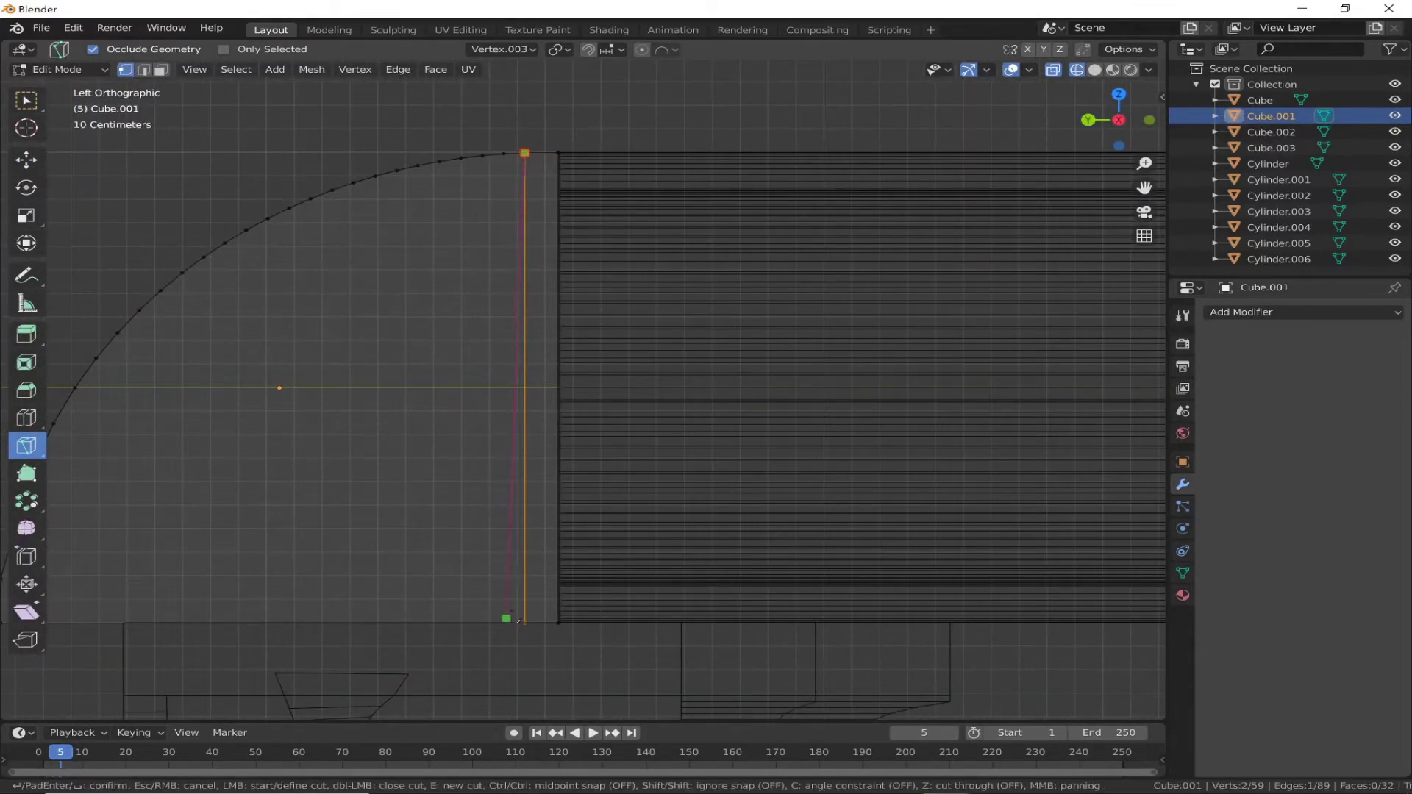
pyautogui.moveTo(662, 368)
pyautogui.mouseDown(button='middle')
pyautogui.moveTo(706, 309)
pyautogui.moveTo(773, 265)
pyautogui.mouseUp(button='middle')
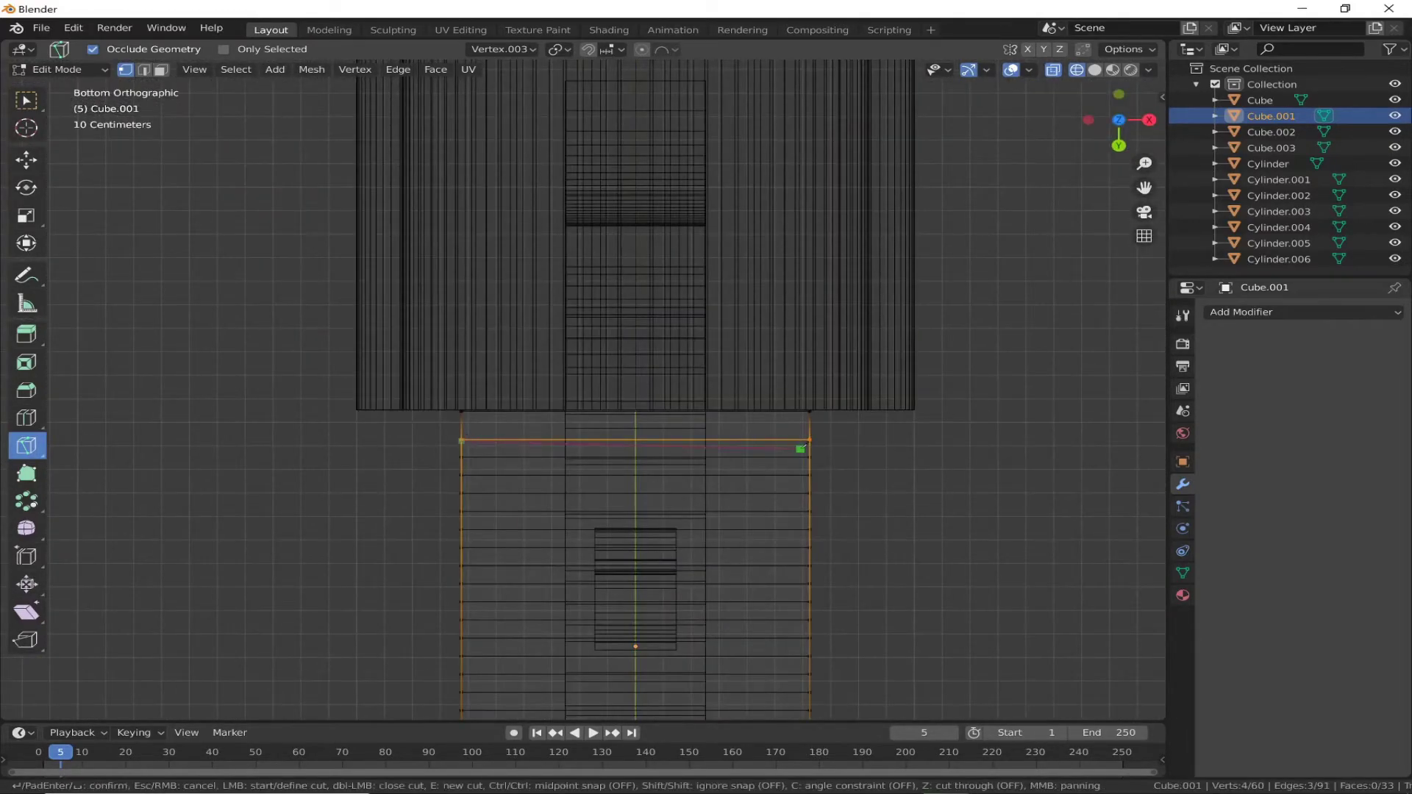
pyautogui.press('Return')
pyautogui.scroll(3, 390, 473)
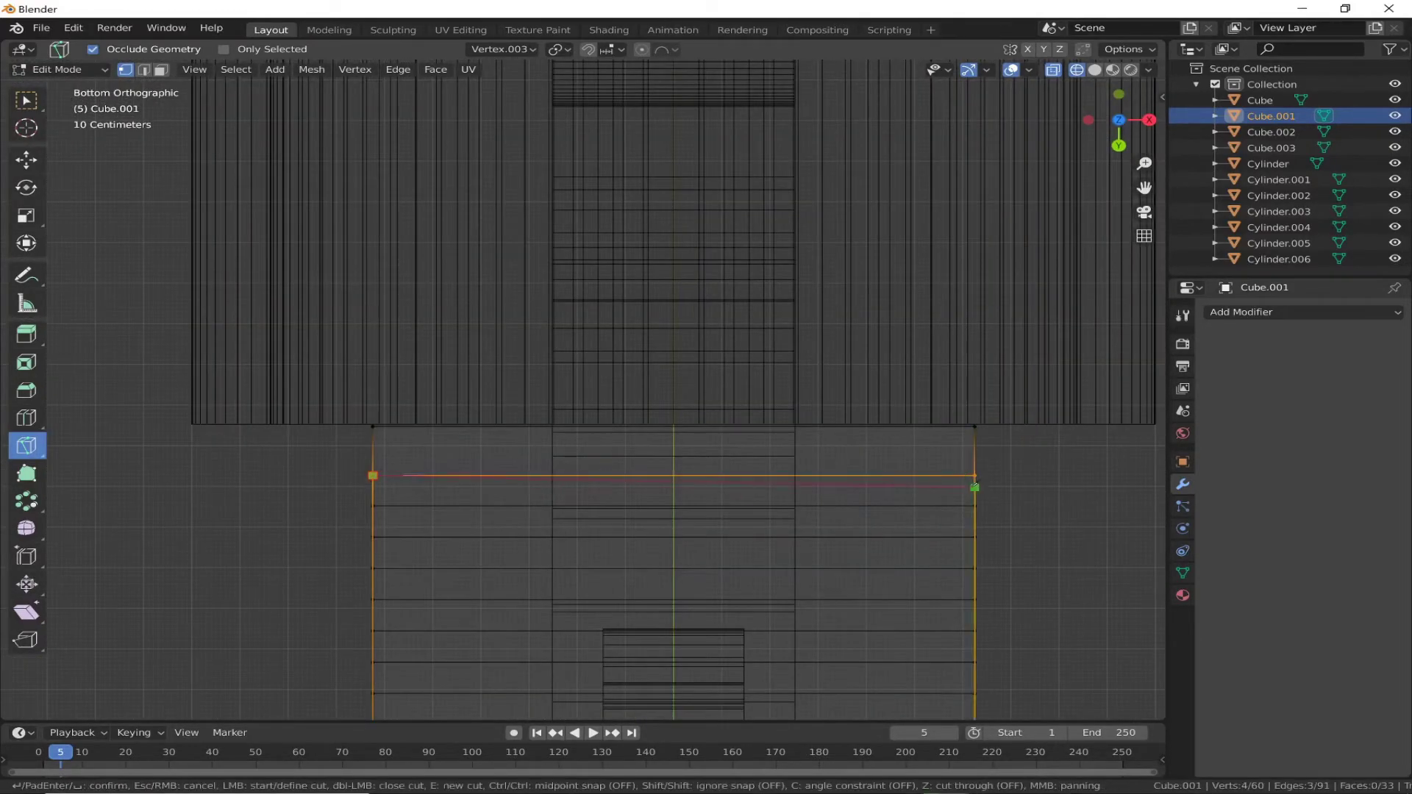
pyautogui.moveTo(312, 511); pyautogui.dragTo(956, 220, button='middle')
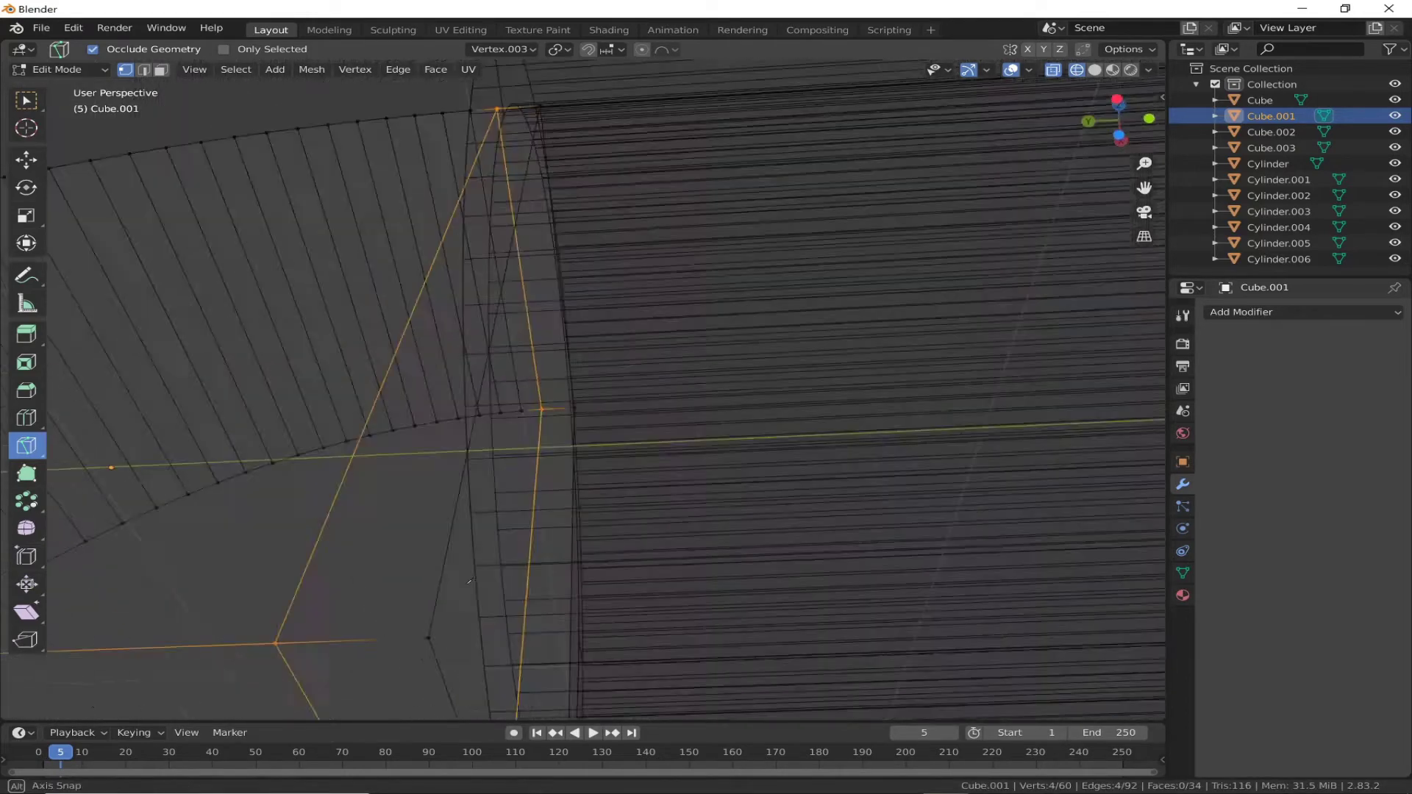
pyautogui.click(1096, 110)
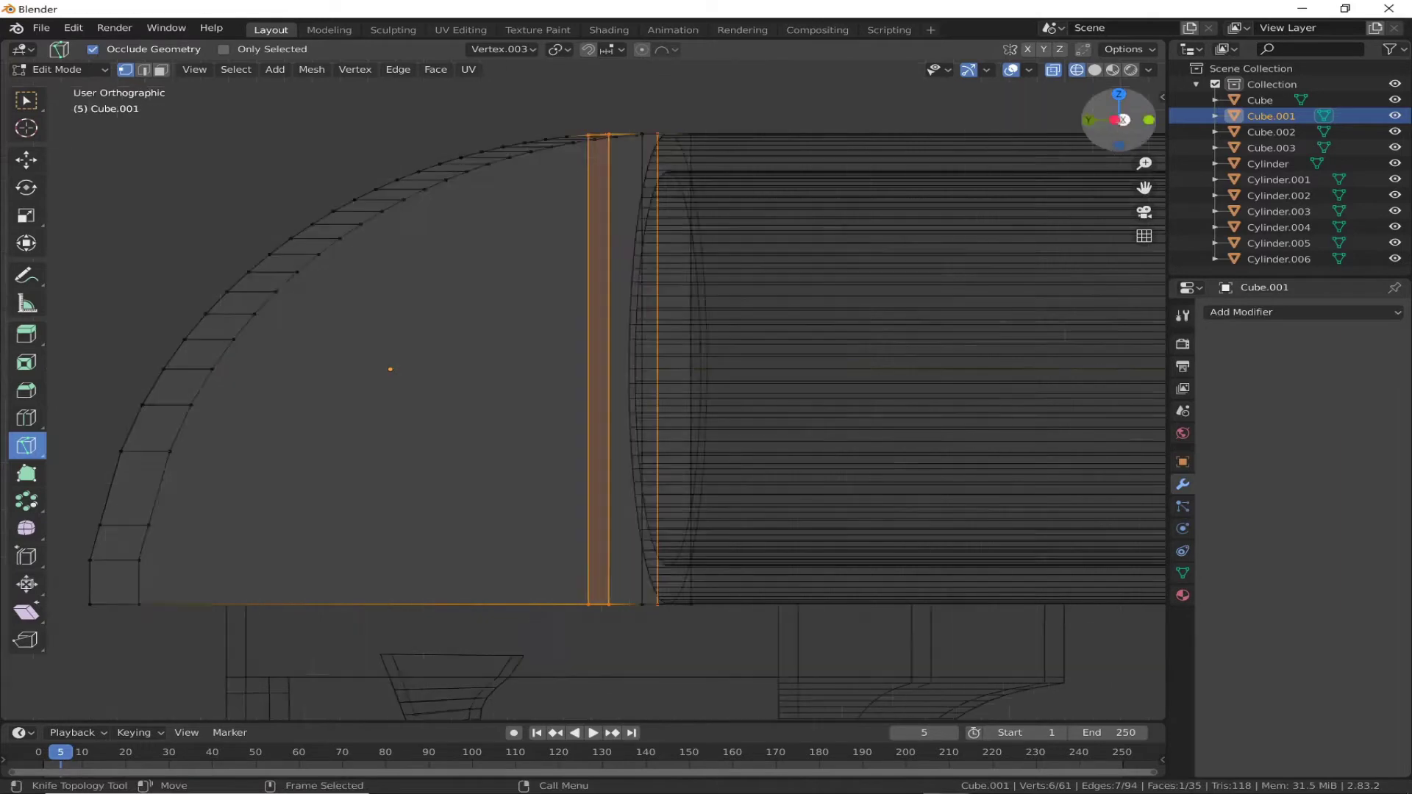
pyautogui.click(1118, 119)
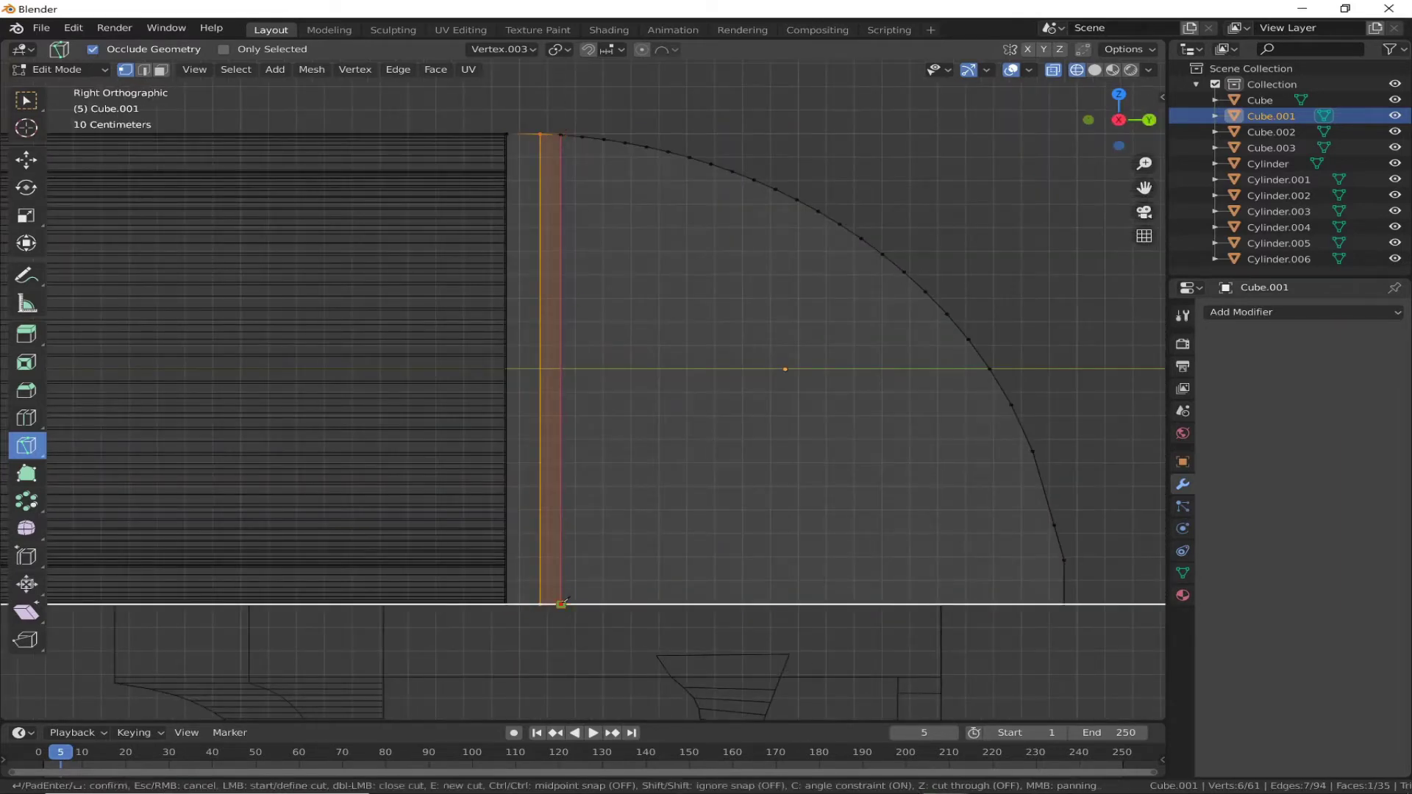
pyautogui.press('Return')
# Step: Knife-cut along the underside to complete the narrow face strip
pyautogui.click(1118, 145)
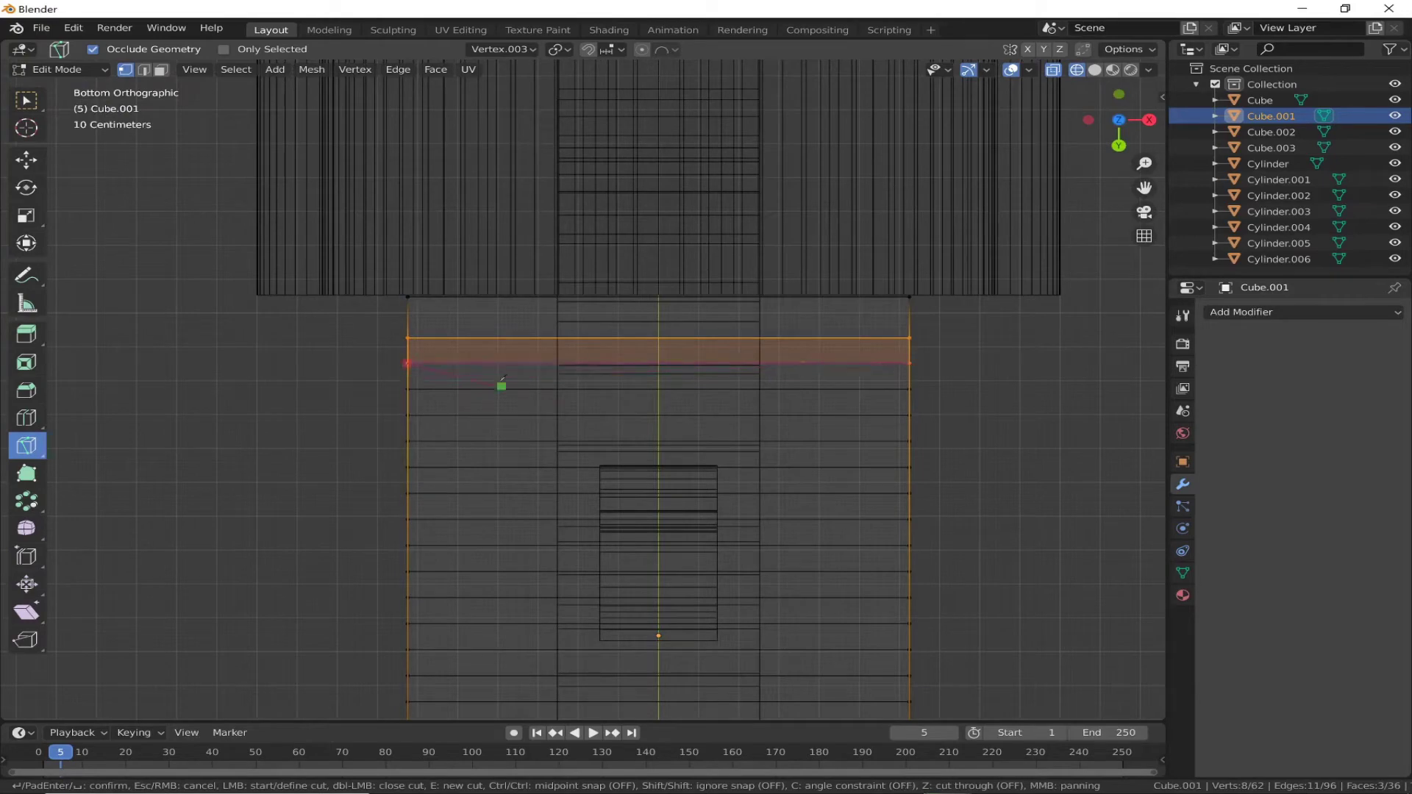
pyautogui.press('Escape')
pyautogui.scroll(3, 625, 368)
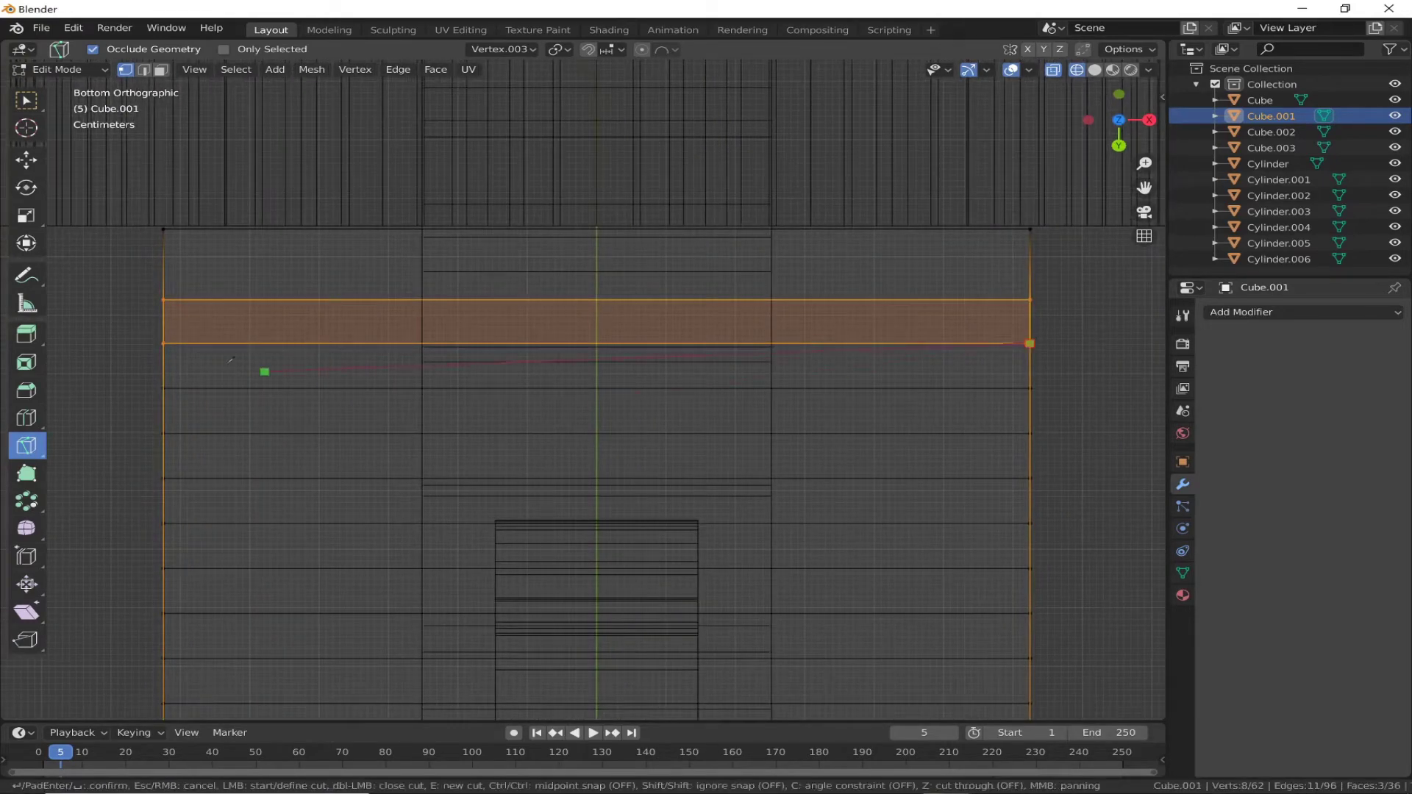
pyautogui.press('Return')
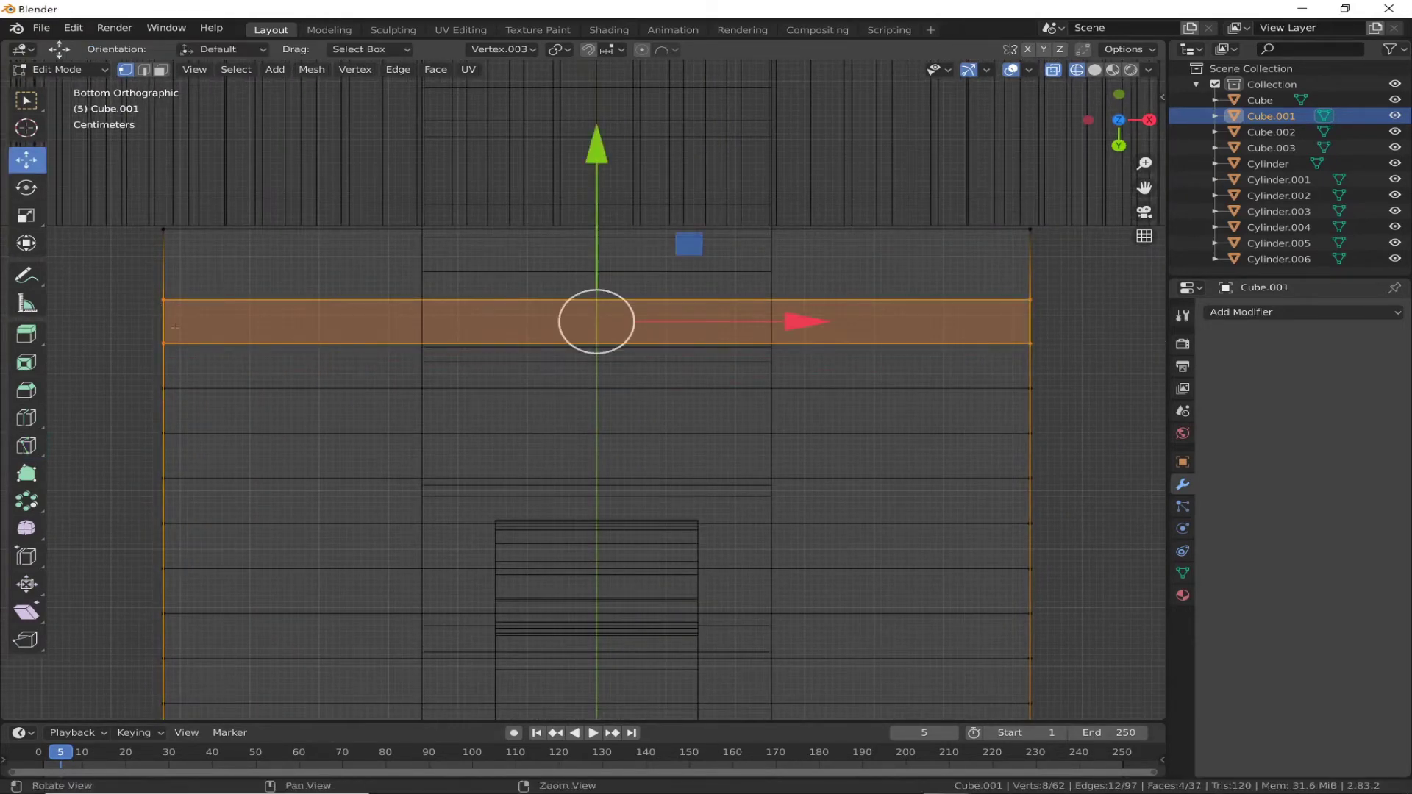
pyautogui.moveTo(175, 326)
pyautogui.mouseDown(button='middle')
pyautogui.moveTo(72, 388)
pyautogui.moveTo(81, 441)
pyautogui.mouseUp(button='middle')
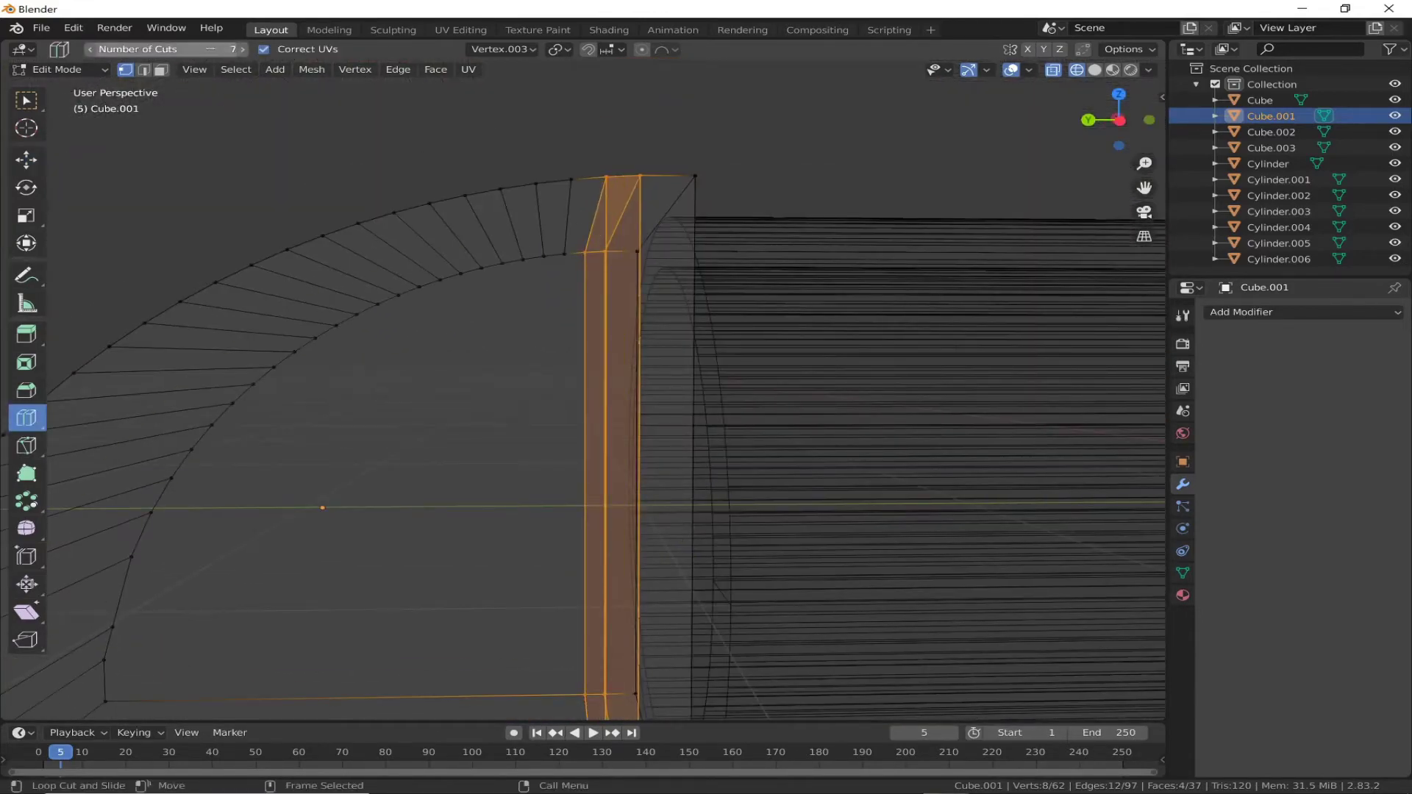
# Step: Subdivide the narrow strip with 31 loop cuts
pyautogui.click(614, 382)
pyautogui.moveTo(614, 383); pyautogui.dragTo(358, 156, button='middle')
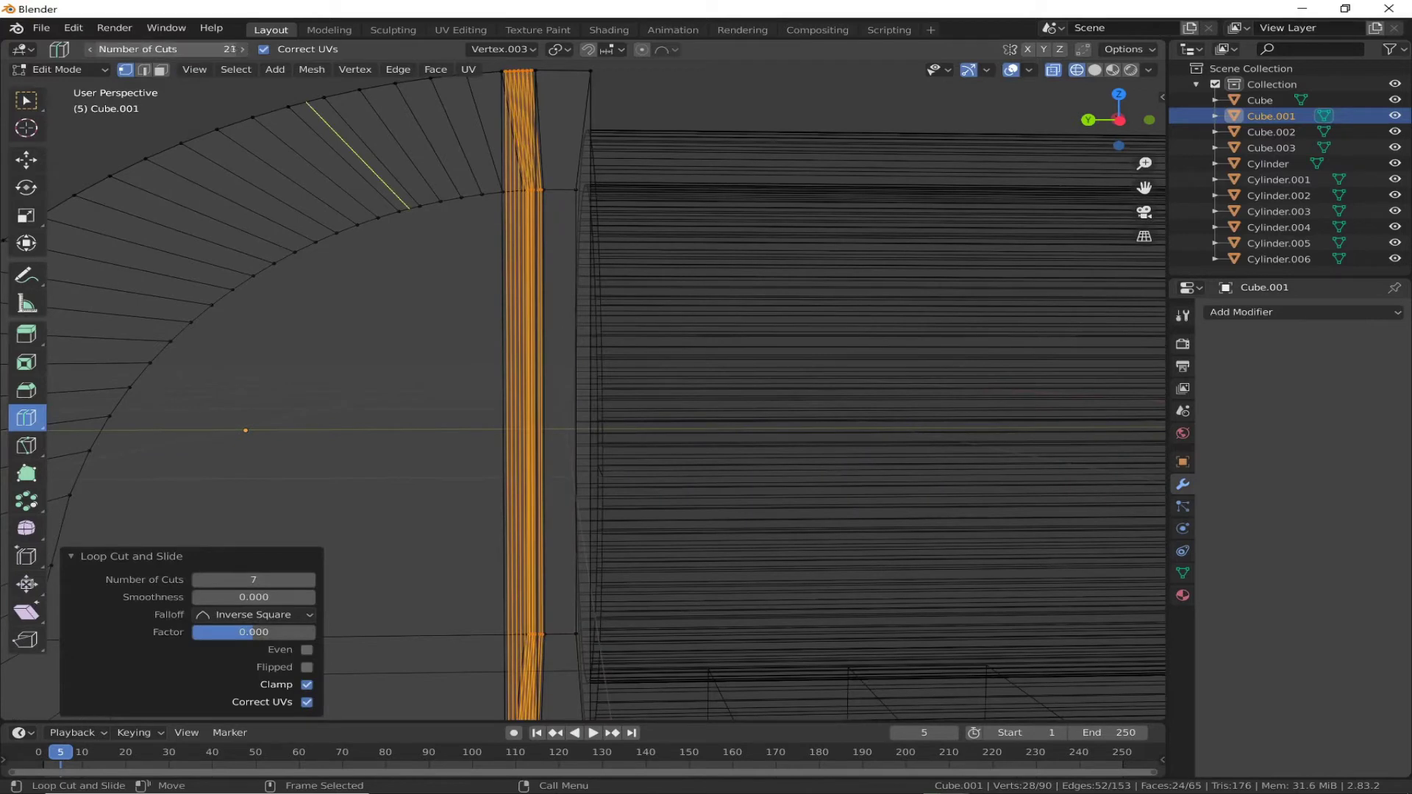
pyautogui.click(579, 445)
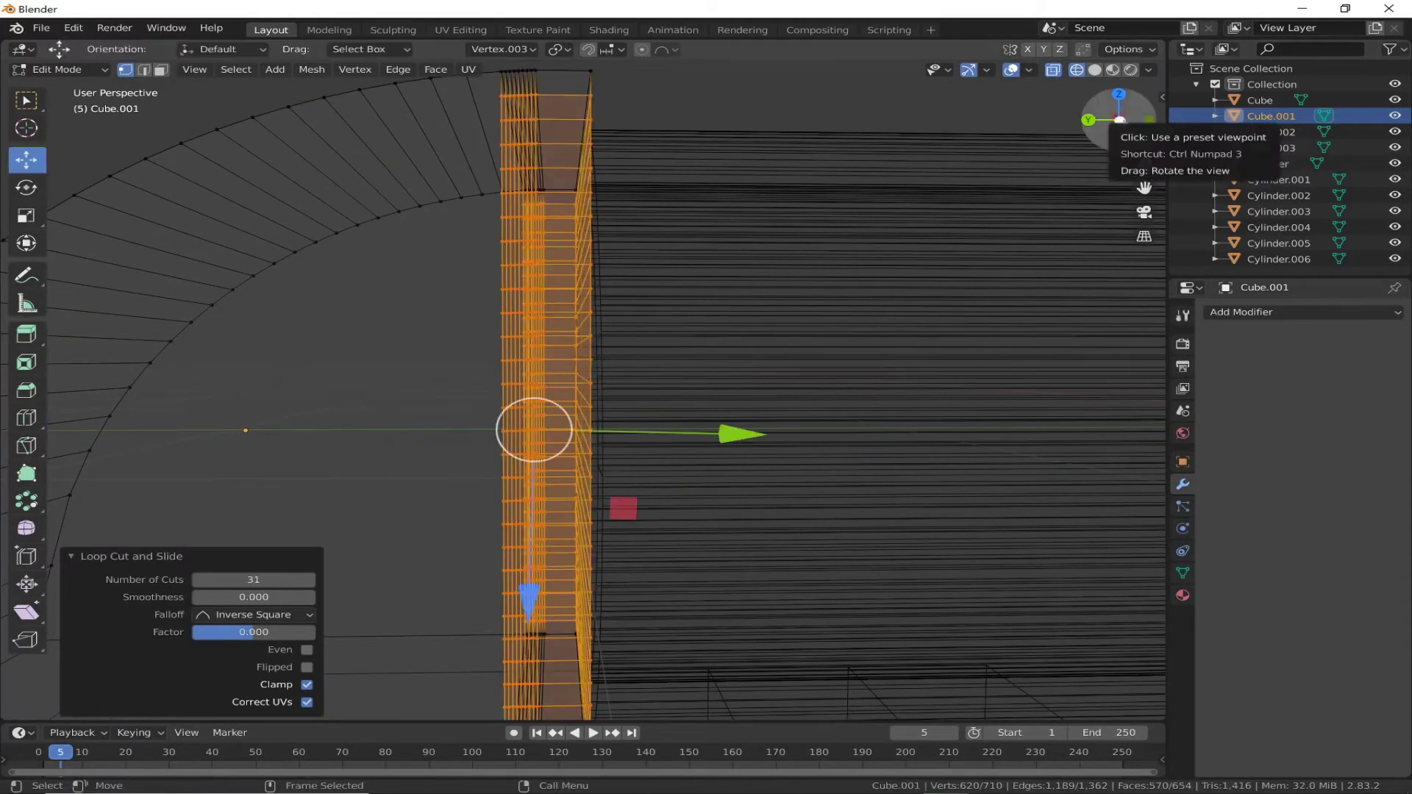
pyautogui.click(1119, 120)
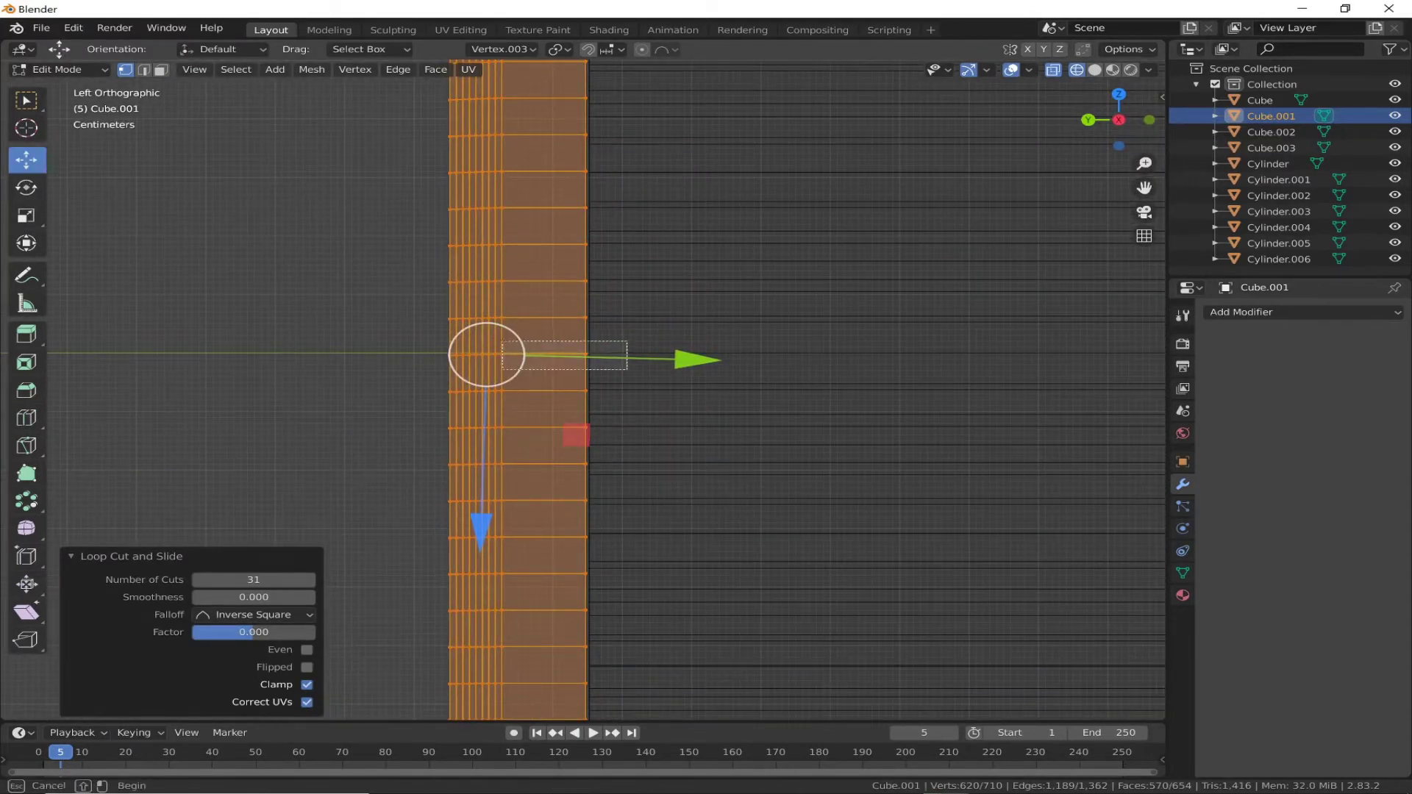
# Step: With proportional editing on, scale the strip about 2.75 times sideways and shift one side
pyautogui.moveTo(499, 338); pyautogui.dragTo(627, 369)
pyautogui.moveTo(626, 369); pyautogui.dragTo(662, 383, button='middle')
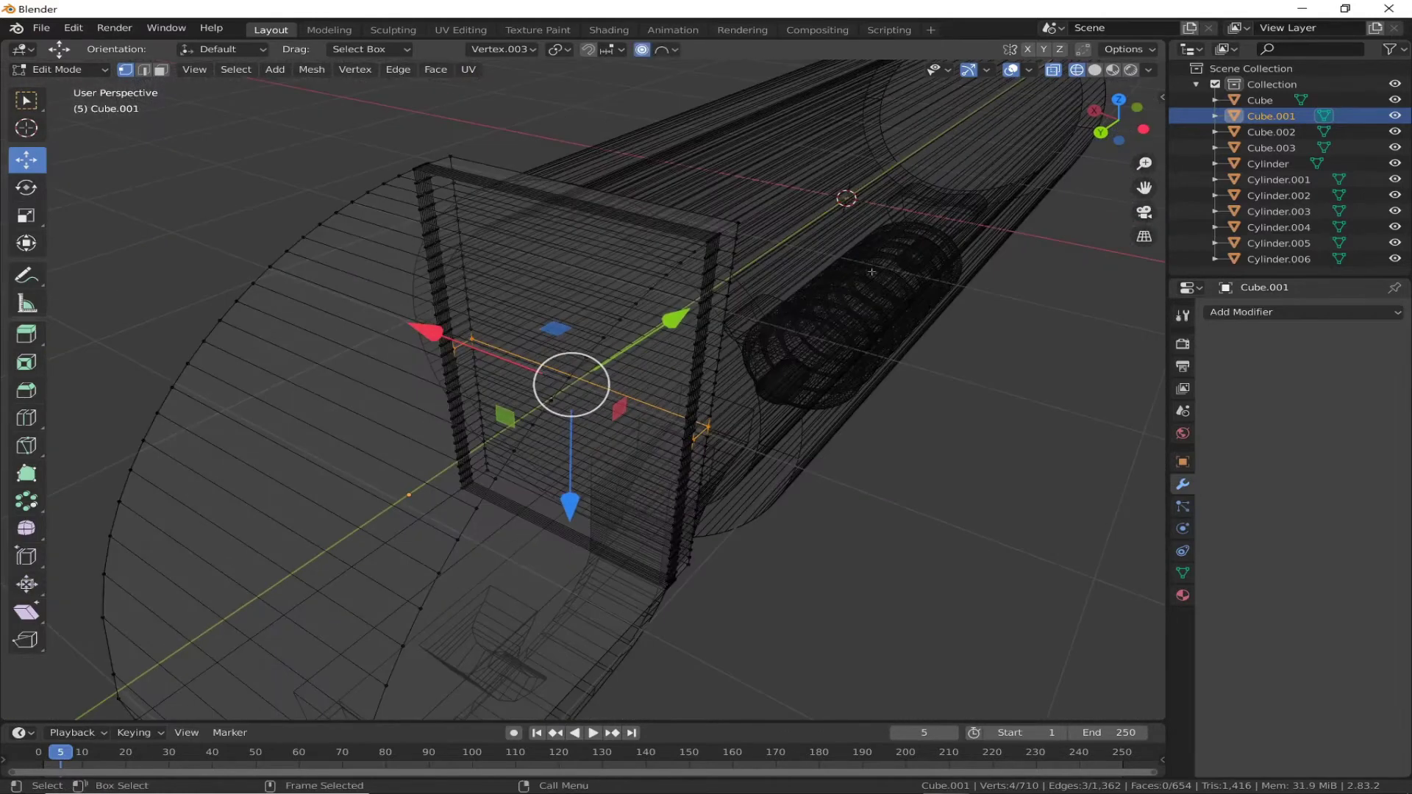
pyautogui.click(1101, 132)
pyautogui.hotkey('shift', 'space')
pyautogui.press('s')
pyautogui.moveTo(390, 378); pyautogui.dragTo(268, 375)
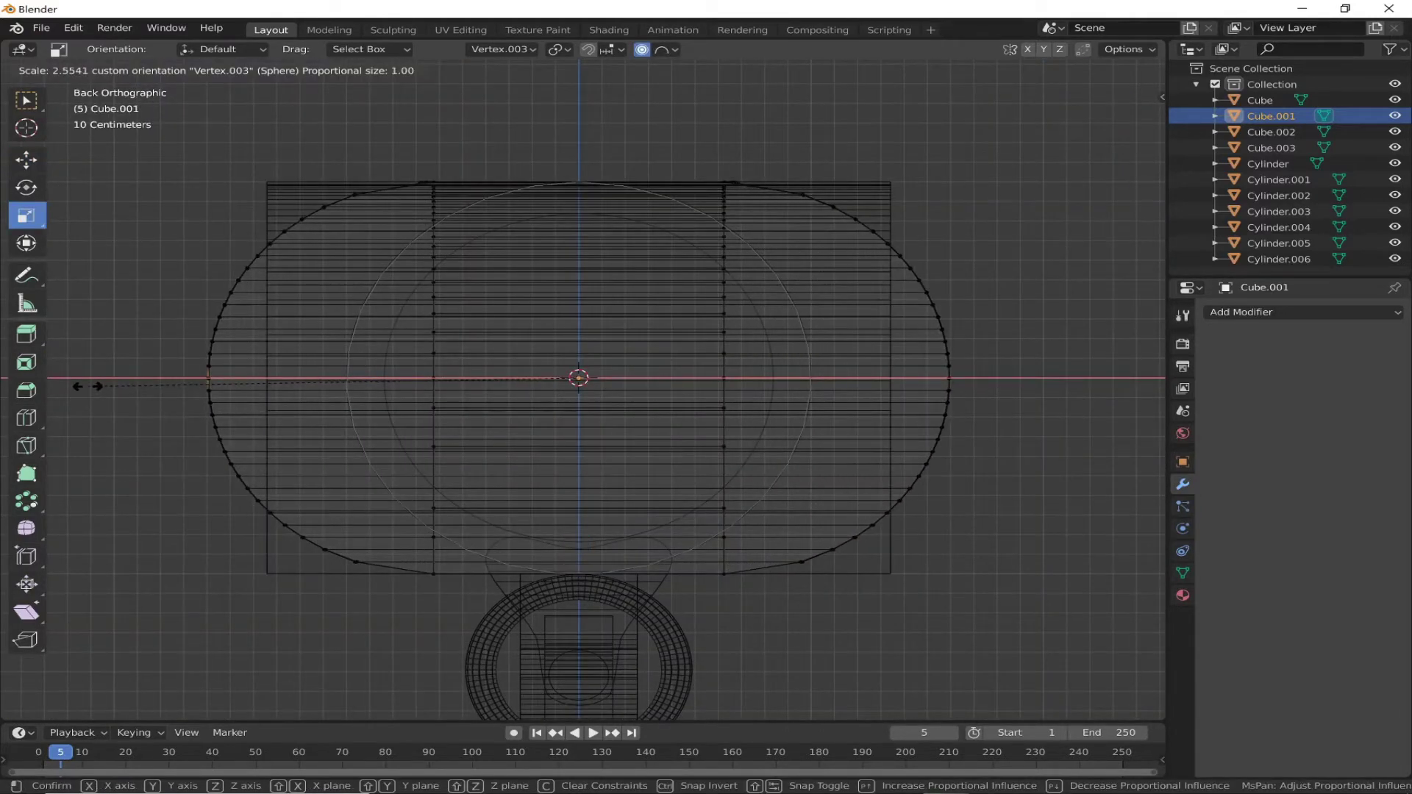
pyautogui.moveTo(59, 385); pyautogui.dragTo(49, 386)
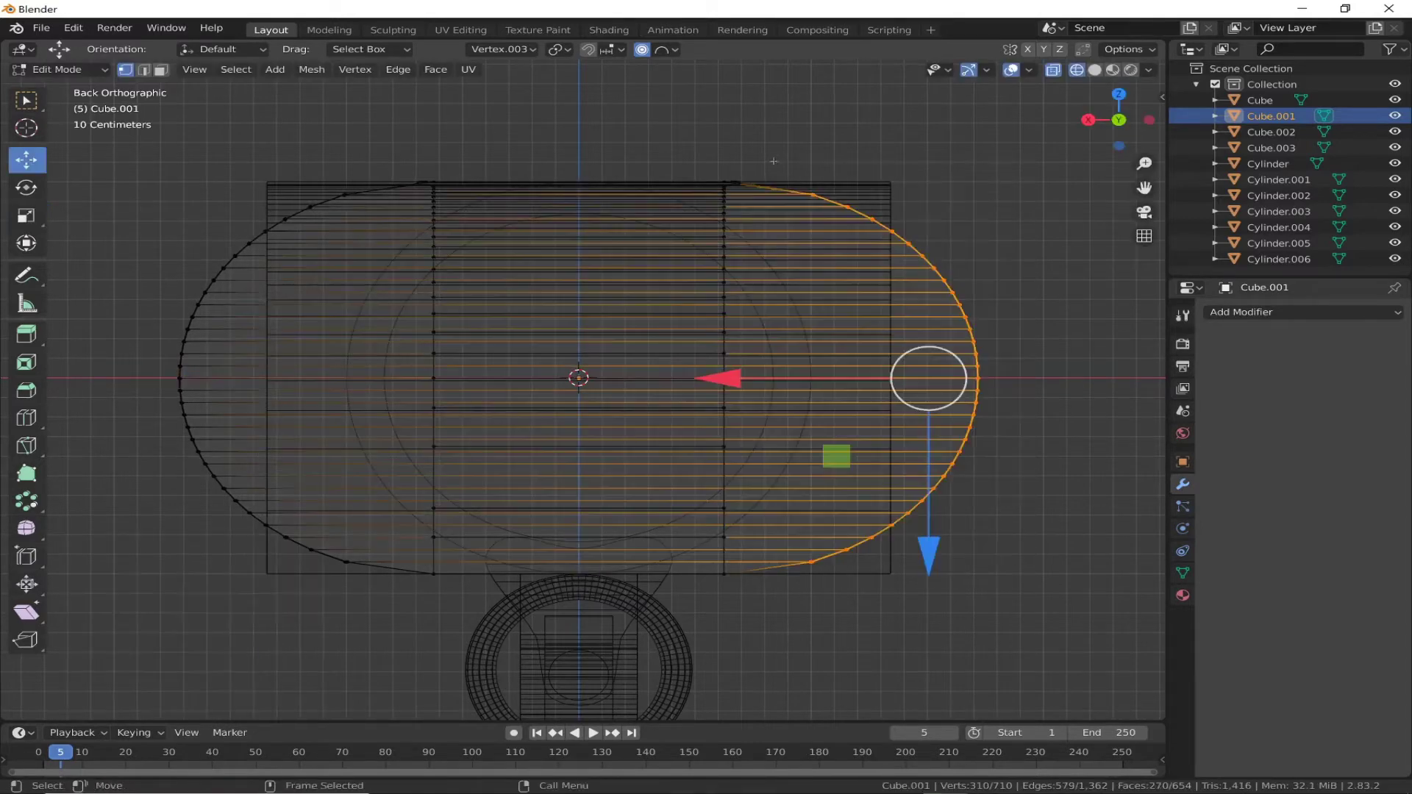
pyautogui.press('g')
pyautogui.click(561, 395)
pyautogui.moveTo(765, 378); pyautogui.dragTo(292, 409)
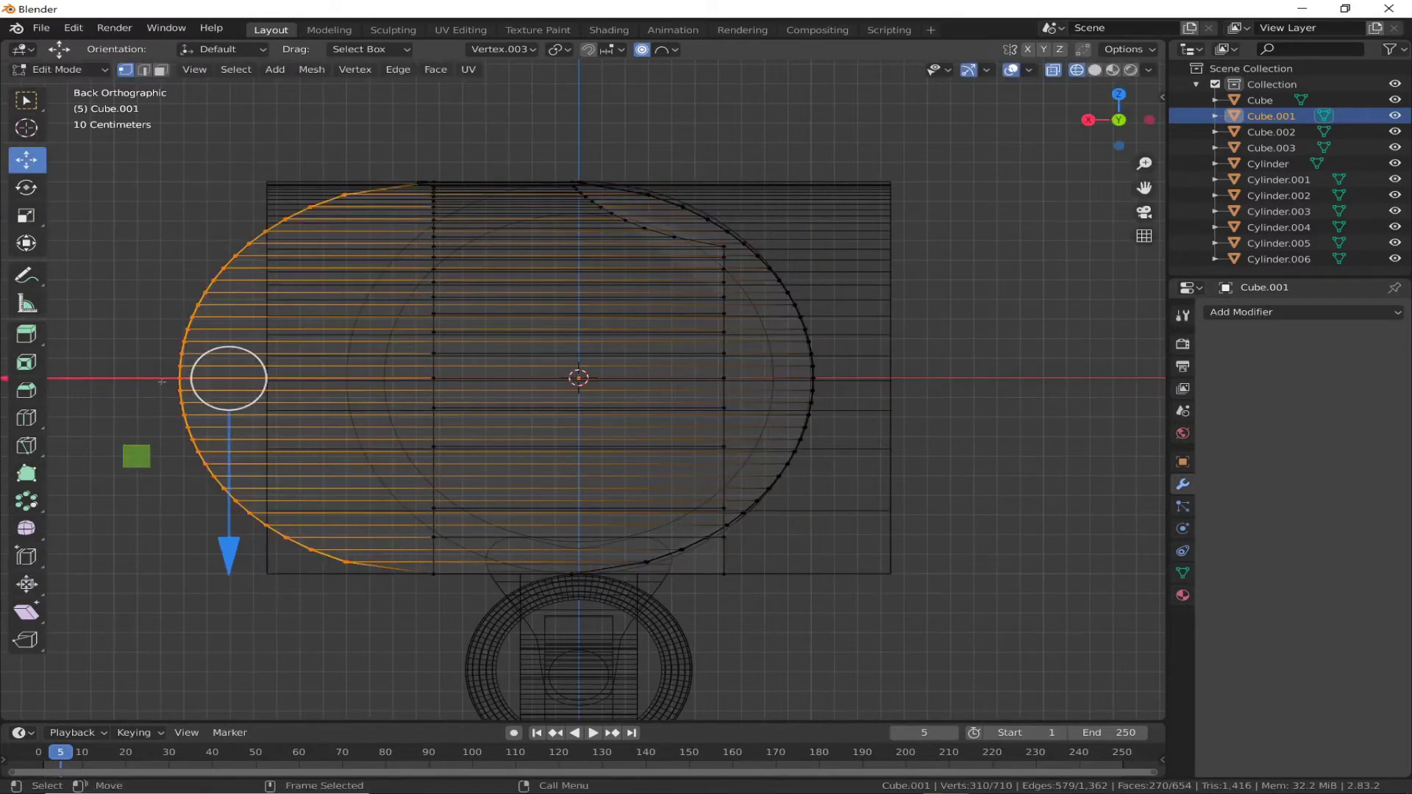
pyautogui.click(280, 412)
# Step: Re-widen the strip's loop to 2.689 on X from the back view
pyautogui.scroll(5, 101, 356)
pyautogui.moveTo(101, 356)
pyautogui.mouseDown(button='middle')
pyautogui.moveTo(479, 236)
pyautogui.moveTo(353, 268)
pyautogui.moveTo(294, 425)
pyautogui.moveTo(1068, 497)
pyautogui.moveTo(875, 422)
pyautogui.mouseUp(button='middle')
pyautogui.press('ctrl+KP_1')
pyautogui.scroll(2, 1076, 156)
pyautogui.moveTo(1076, 156); pyautogui.dragTo(662, 294, button='middle')
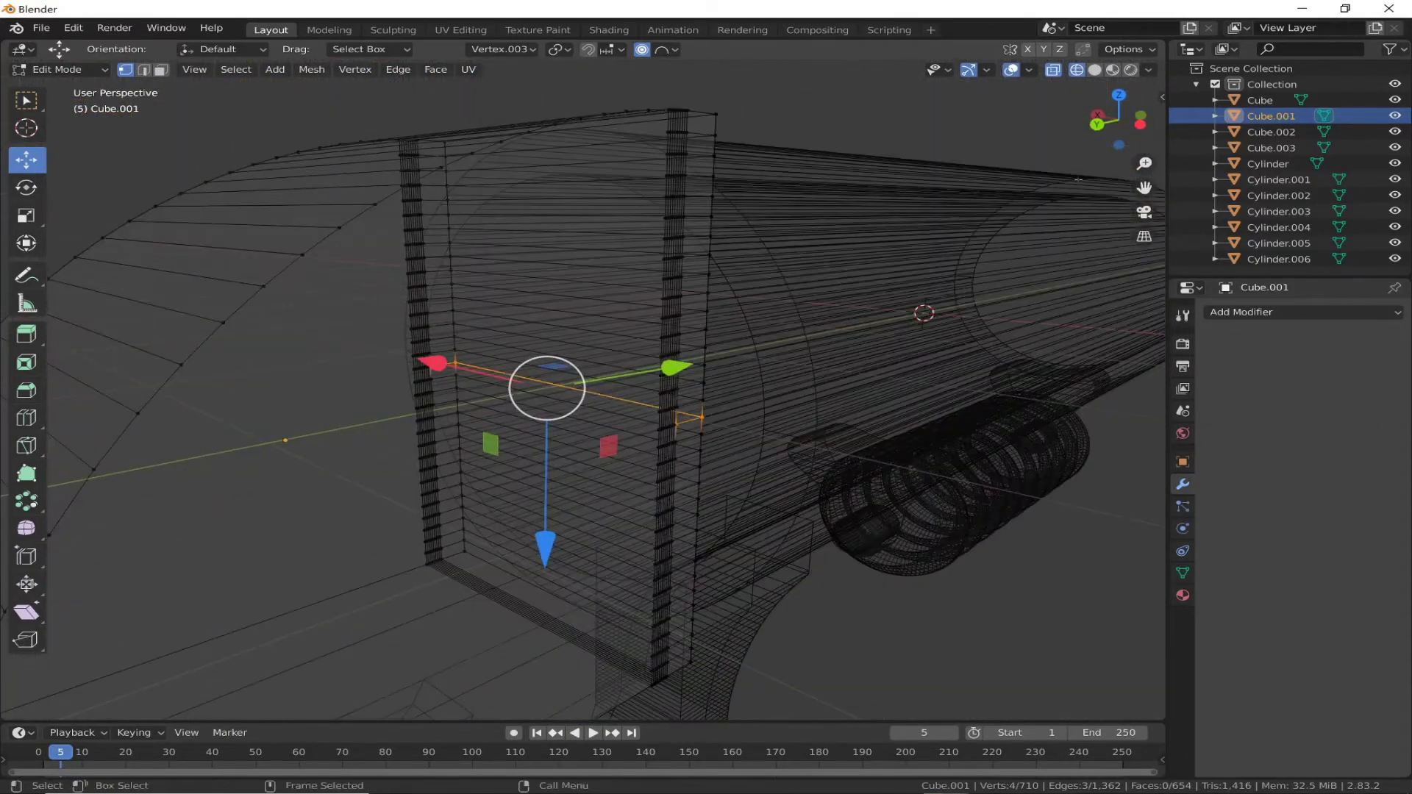
pyautogui.press('ctrl+KP_1')
pyautogui.click(26, 216)
pyautogui.moveTo(378, 383); pyautogui.dragTo(25, 383)
pyautogui.click(26, 159)
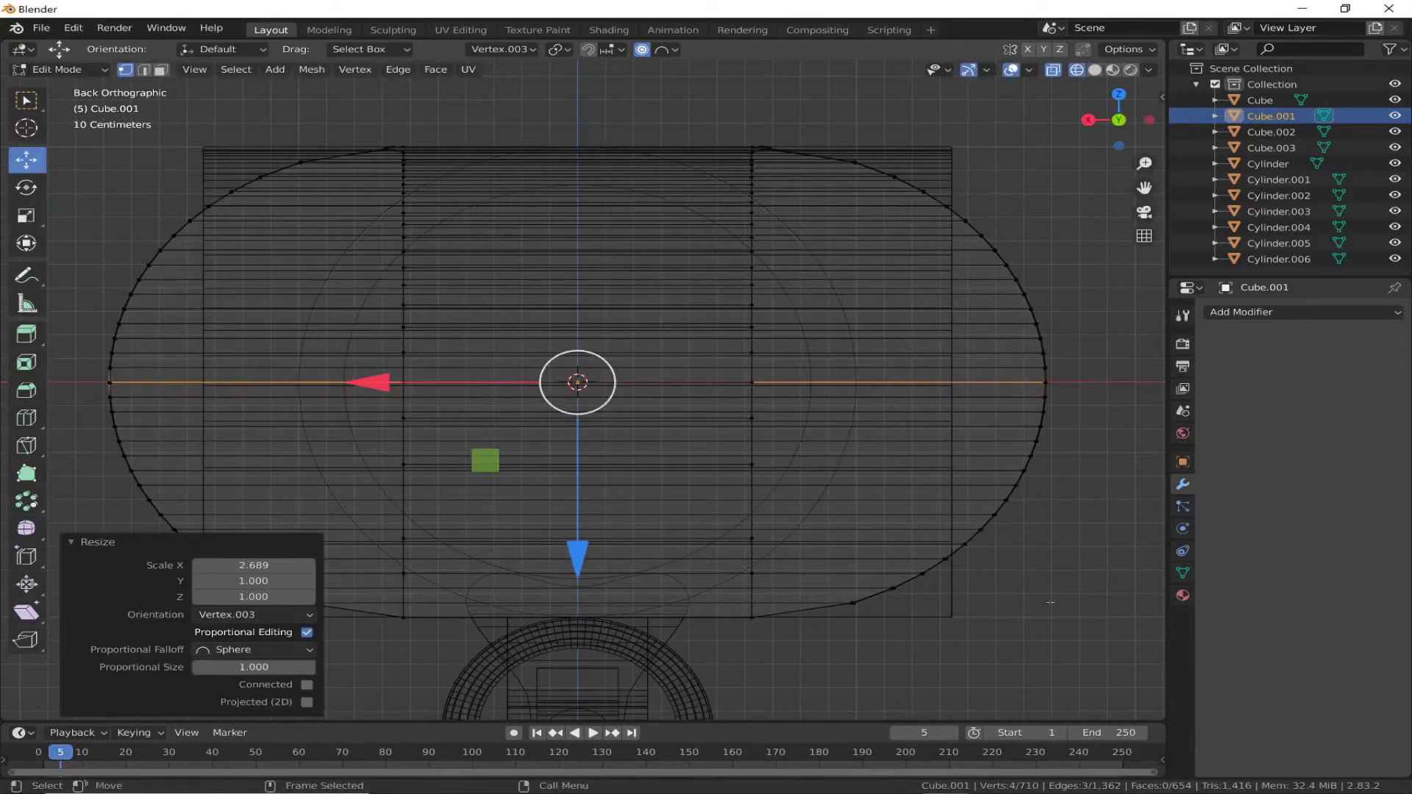
# Step: Pull the right and left halves of the loop inward and check the rounded rim in solid shading
pyautogui.moveTo(1099, 115); pyautogui.dragTo(742, 615)
pyautogui.moveTo(696, 384); pyautogui.dragTo(508, 384)
pyautogui.moveTo(56, 115); pyautogui.dragTo(412, 616)
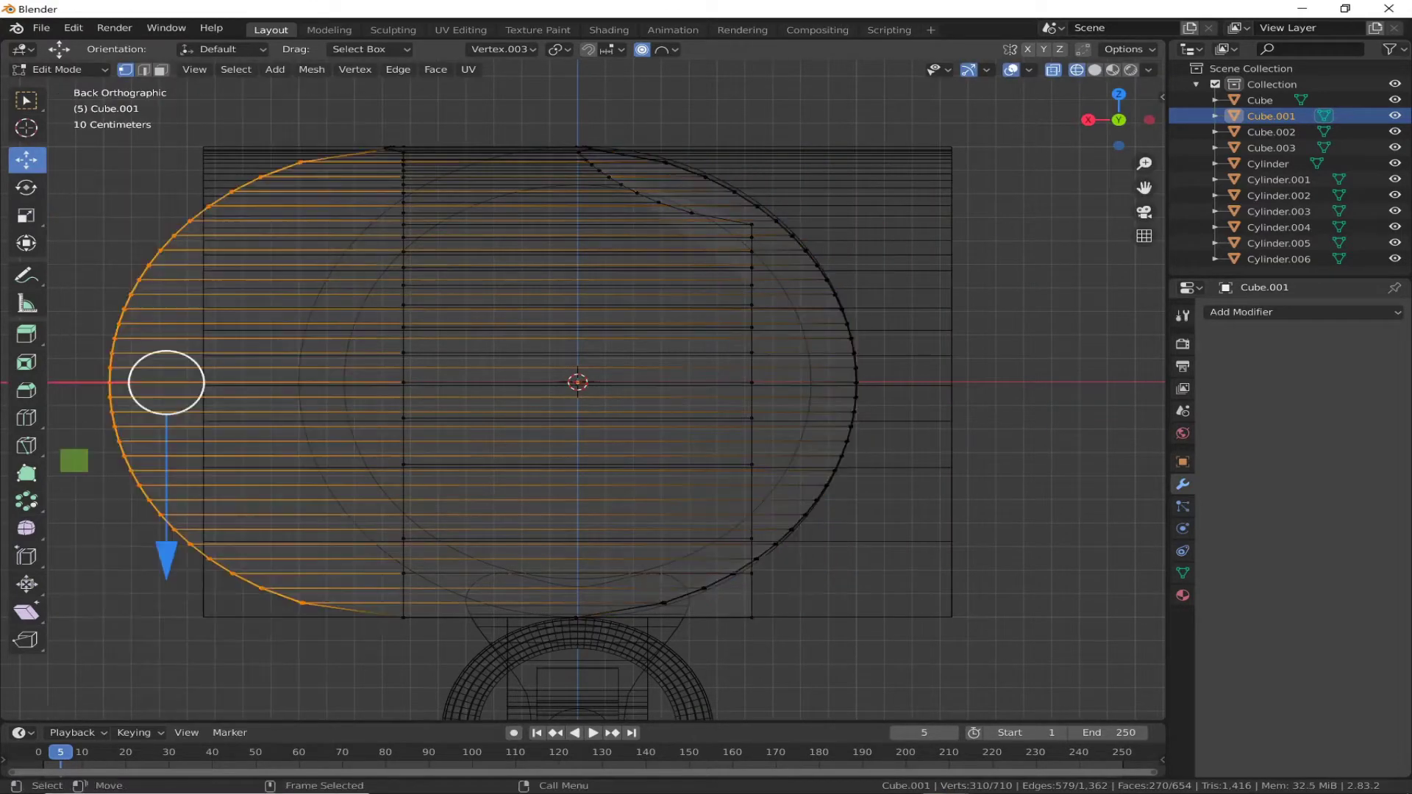
pyautogui.moveTo(89, 384); pyautogui.dragTo(272, 386)
pyautogui.moveTo(357, 381)
pyautogui.mouseDown(button='middle')
pyautogui.moveTo(347, 426)
pyautogui.moveTo(357, 369)
pyautogui.moveTo(700, 233)
pyautogui.mouseUp(button='middle')
pyautogui.moveTo(454, 266)
pyautogui.mouseDown(button='middle')
pyautogui.moveTo(813, 225)
pyautogui.moveTo(904, 446)
pyautogui.mouseUp(button='middle')
pyautogui.hotkey('shift', 'z')
pyautogui.scroll(3, 812, 226)
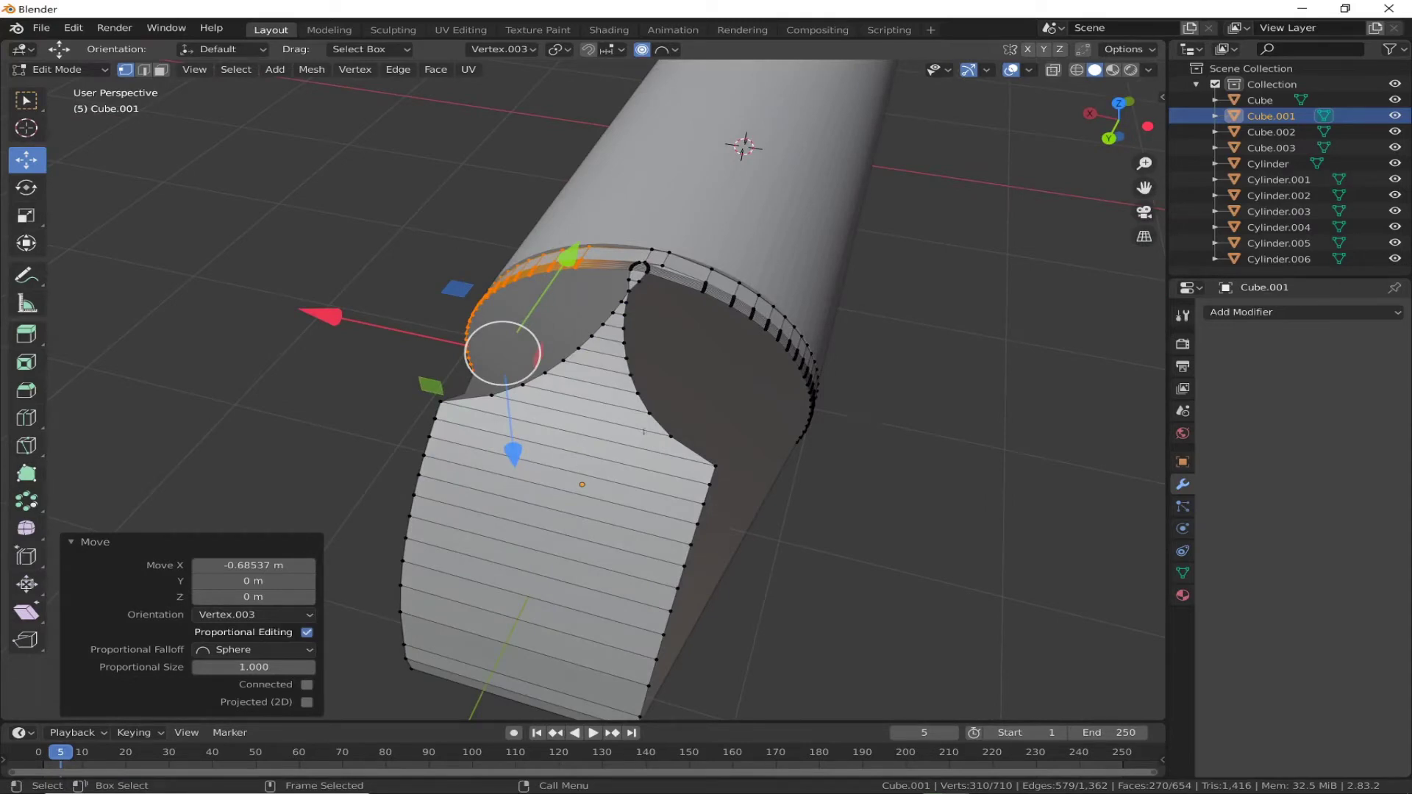
# Step: Turn off proportional falloff and nudge the pinched rim vertex back into place
pyautogui.moveTo(643, 432)
pyautogui.mouseDown(button='middle')
pyautogui.moveTo(515, 331)
pyautogui.moveTo(560, 213)
pyautogui.mouseUp(button='middle')
pyautogui.click(568, 316)
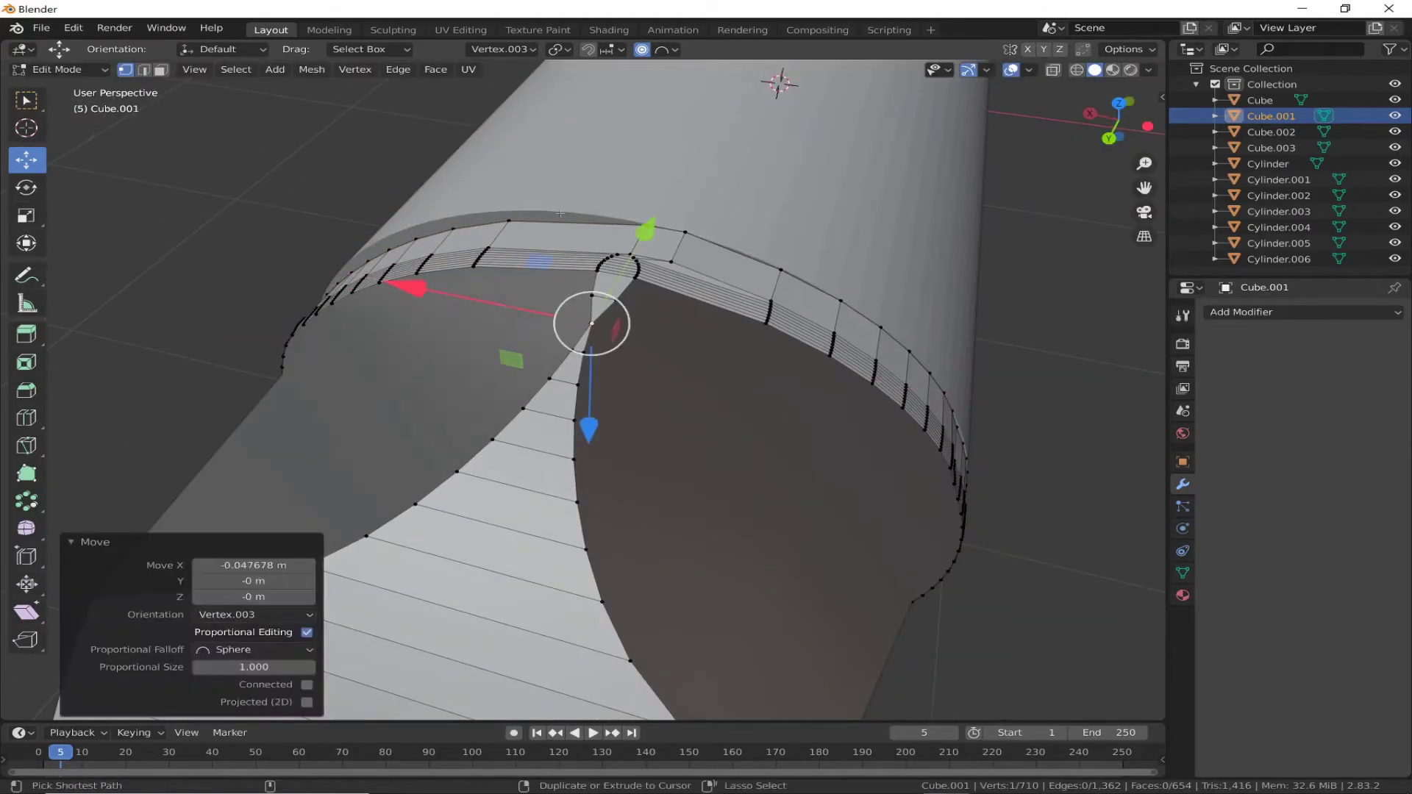
pyautogui.hotkey('ctrl', 'z')
pyautogui.press('o')
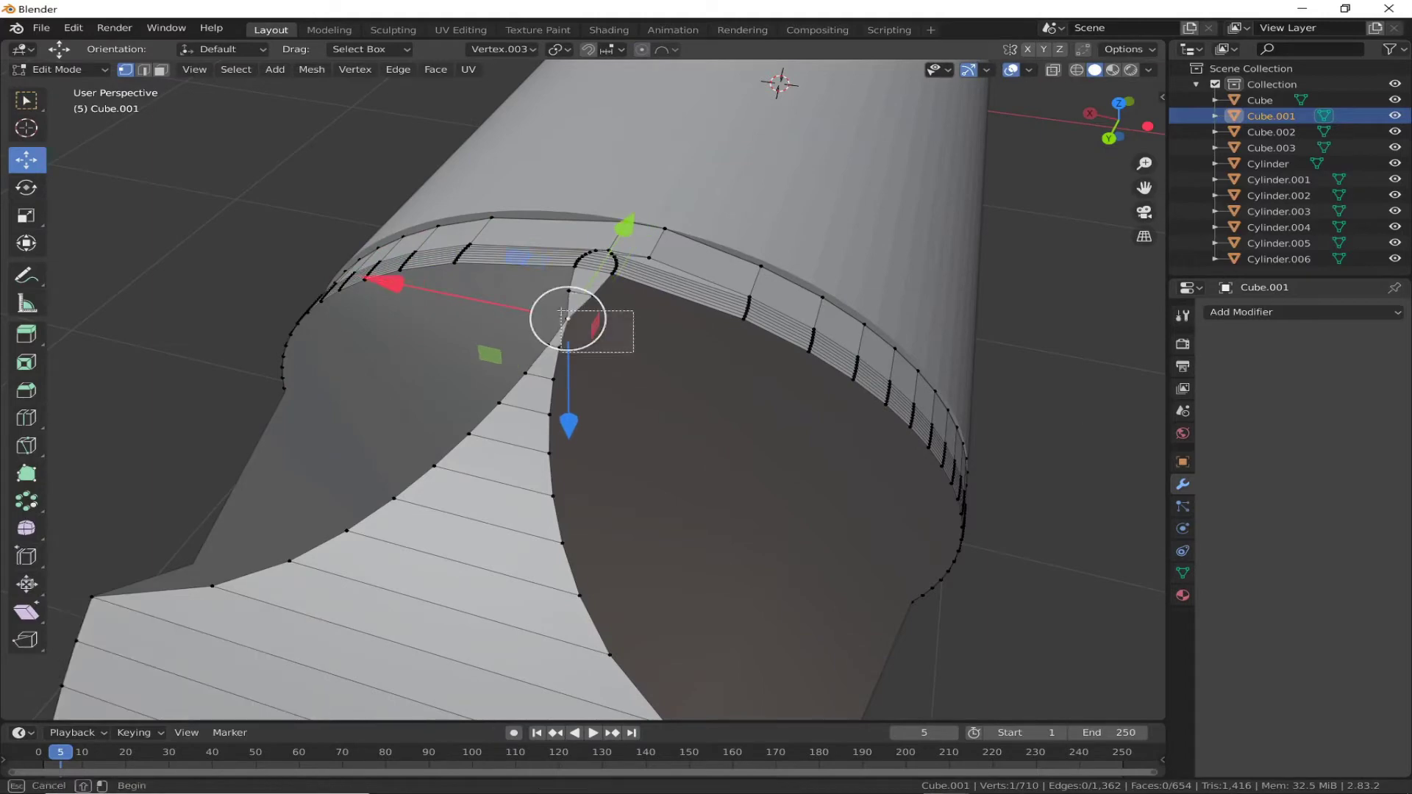
pyautogui.click(420, 287)
pyautogui.scroll(4, 424, 158)
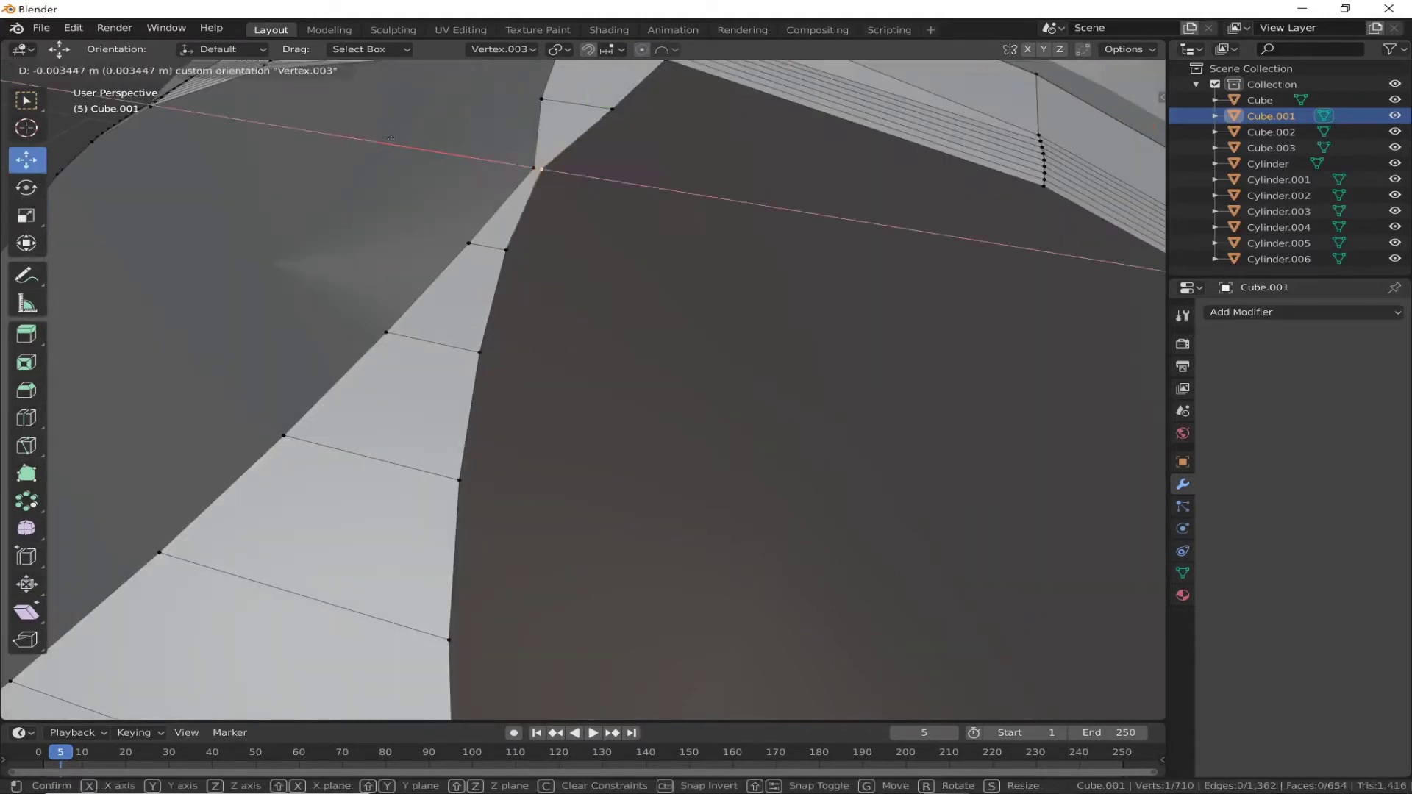
pyautogui.moveTo(424, 158); pyautogui.dragTo(397, 149)
pyautogui.scroll(-5, 397, 149)
pyautogui.moveTo(397, 150)
pyautogui.mouseDown(button='middle')
pyautogui.moveTo(687, 542)
pyautogui.moveTo(662, 514)
pyautogui.moveTo(648, 383)
pyautogui.mouseUp(button='middle')
# Step: With X-ray on, box-select the grip's upper strip and narrow it to 0.654 on X
pyautogui.hotkey('alt', 'z')
pyautogui.moveTo(442, 210); pyautogui.dragTo(709, 379)
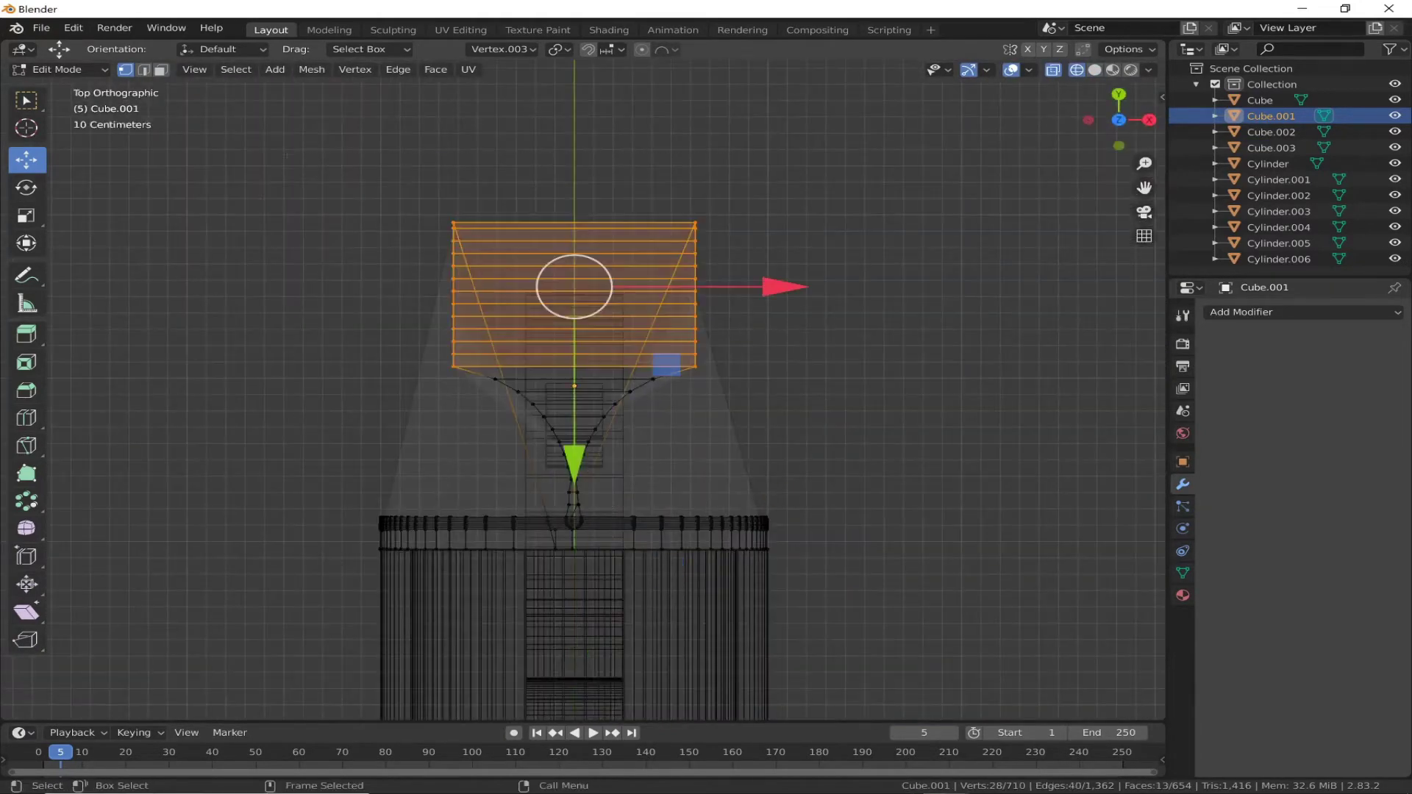
pyautogui.moveTo(771, 286); pyautogui.dragTo(702, 286)
pyautogui.moveTo(702, 286)
pyautogui.mouseDown(button='middle')
pyautogui.moveTo(704, 232)
pyautogui.moveTo(627, 252)
pyautogui.moveTo(647, 220)
pyautogui.mouseUp(button='middle')
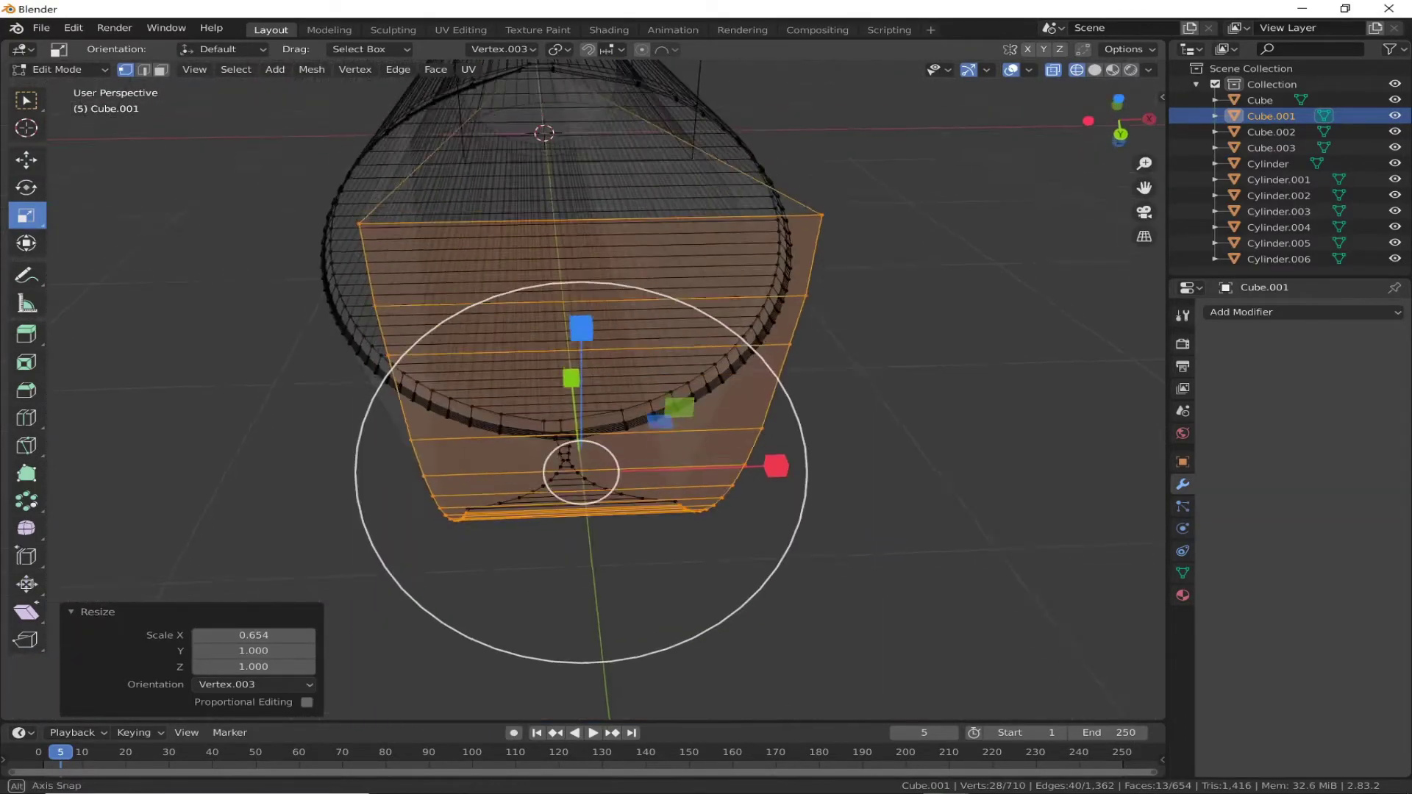
# Step: Slide the selected strip vertices along the X axis
pyautogui.click(843, 336)
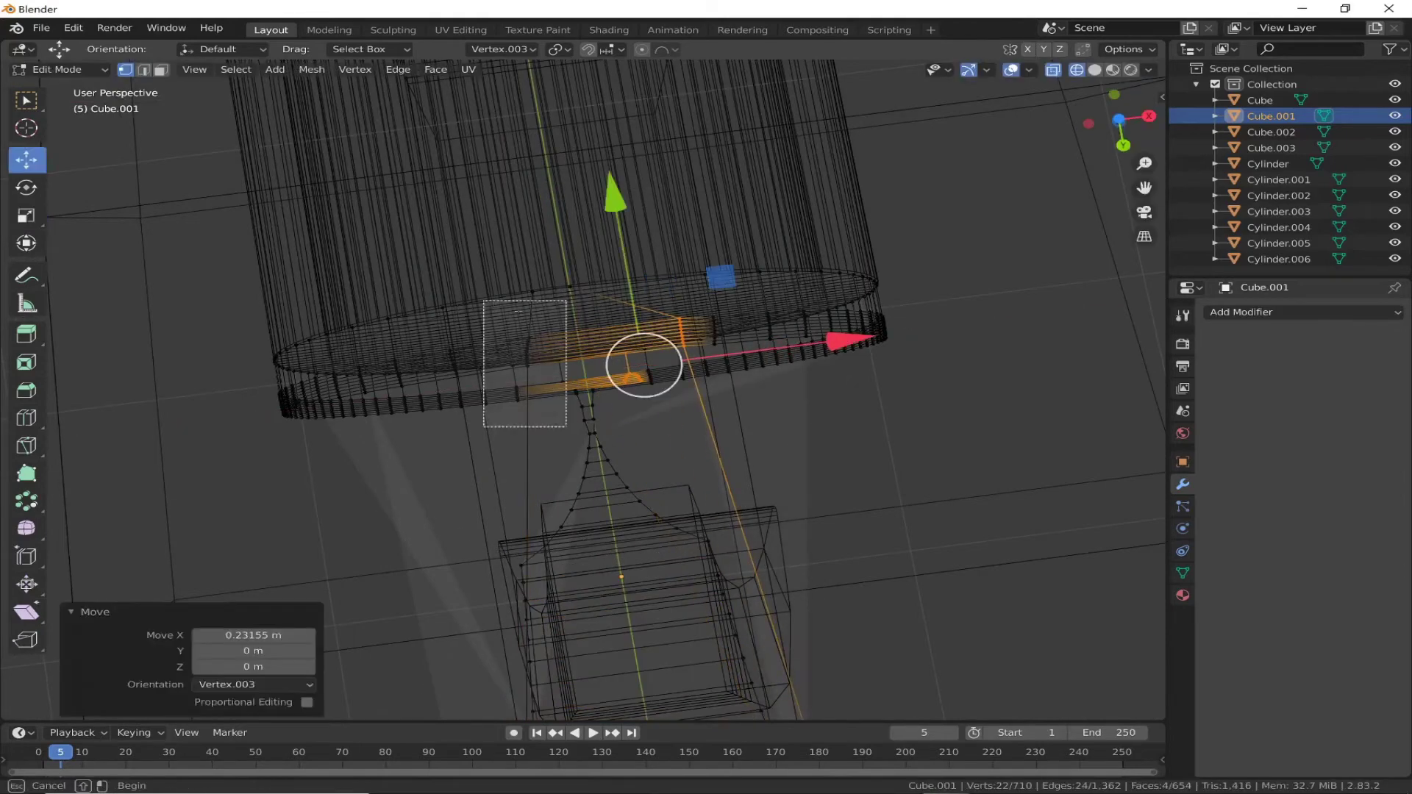
pyautogui.press('g')
pyautogui.press('x')
pyautogui.press('Return')
pyautogui.moveTo(735, 221)
pyautogui.keyDown('alt'); pyautogui.mouseDown(button='middle')
pyautogui.moveTo(764, 185)
pyautogui.moveTo(543, 195)
pyautogui.moveTo(576, 234)
pyautogui.mouseUp(button='middle'); pyautogui.keyUp('alt')
pyautogui.scroll(3, 543, 195)
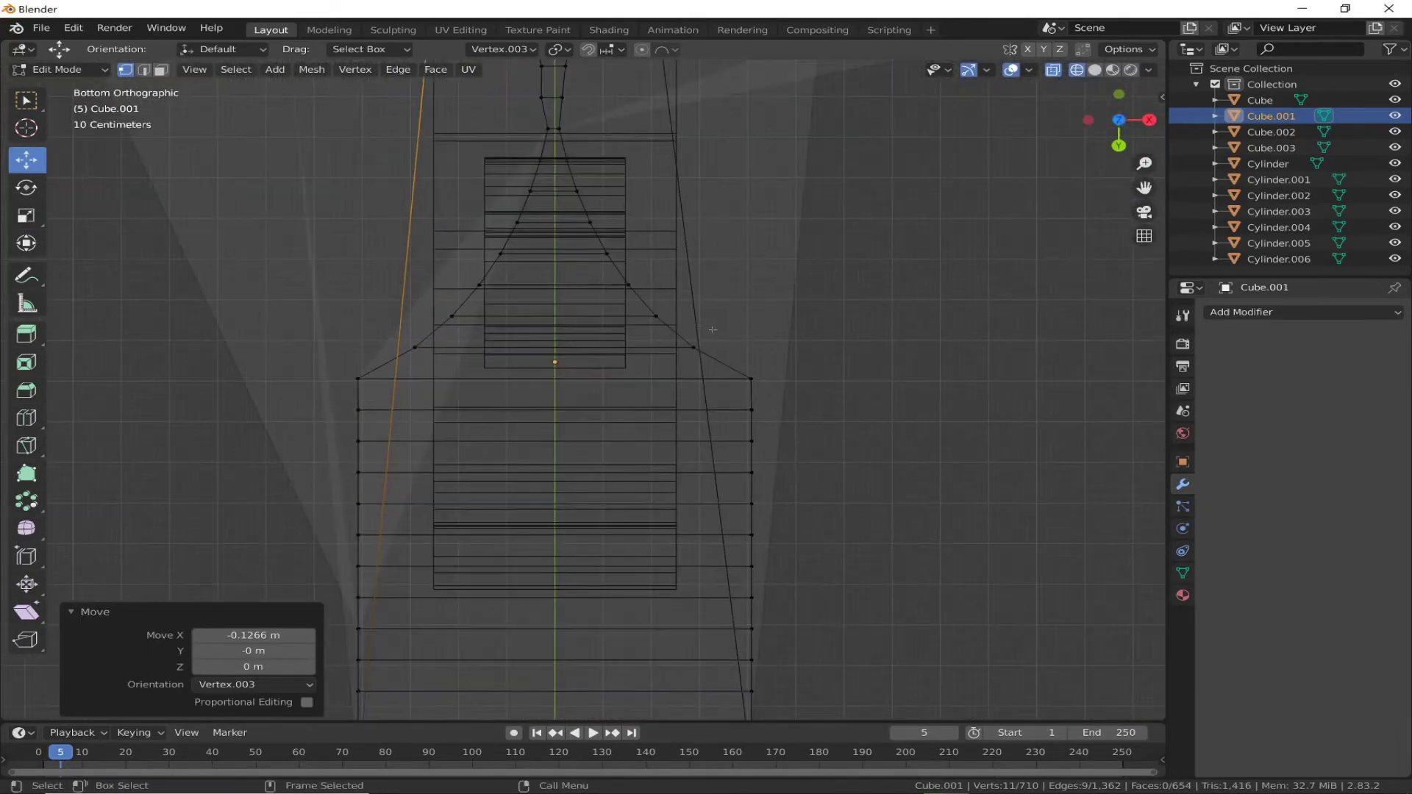
# Step: Select the grip's top edge and widen it along X
pyautogui.click(652, 346)
pyautogui.press('s')
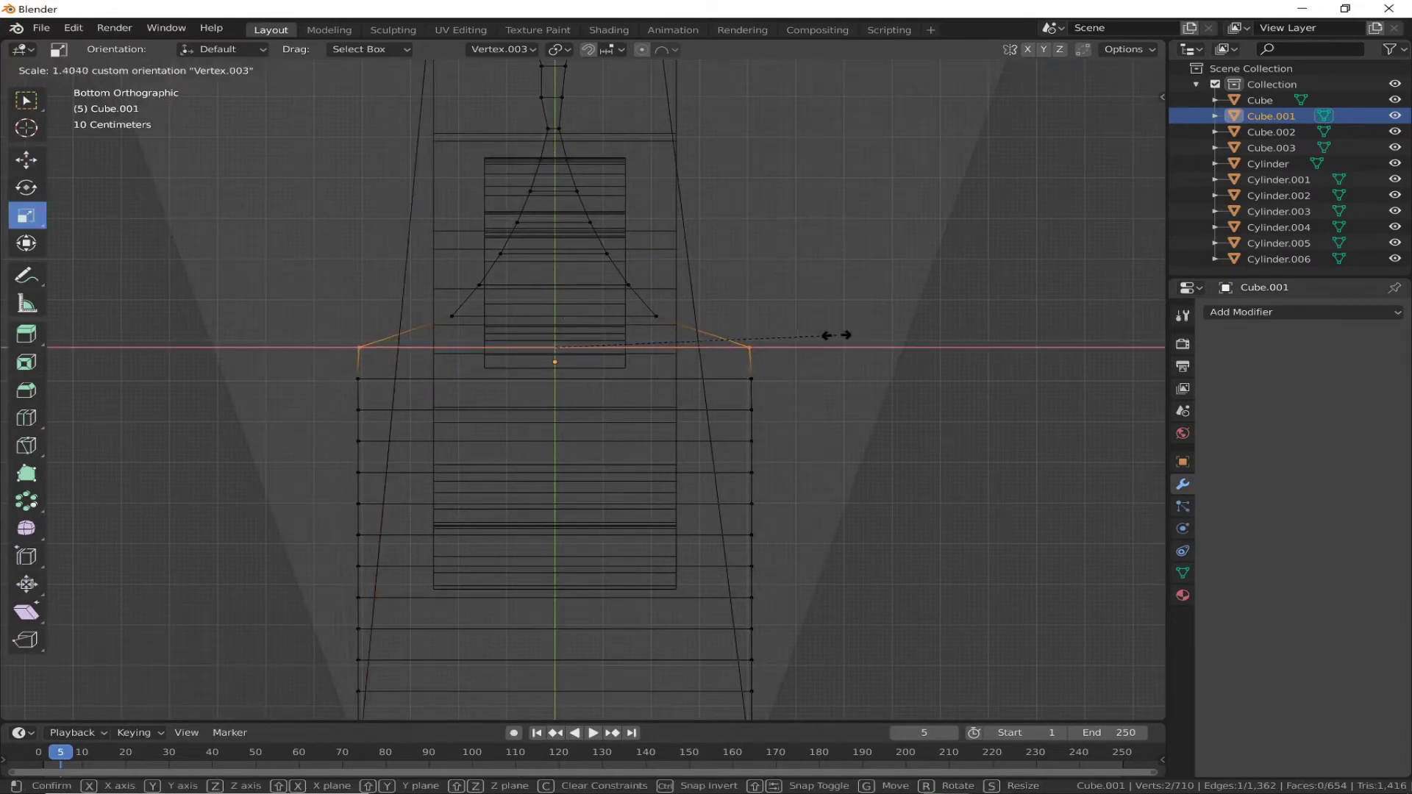
pyautogui.click(836, 335)
pyautogui.hotkey('ctrl', 'z')
pyautogui.press('s')
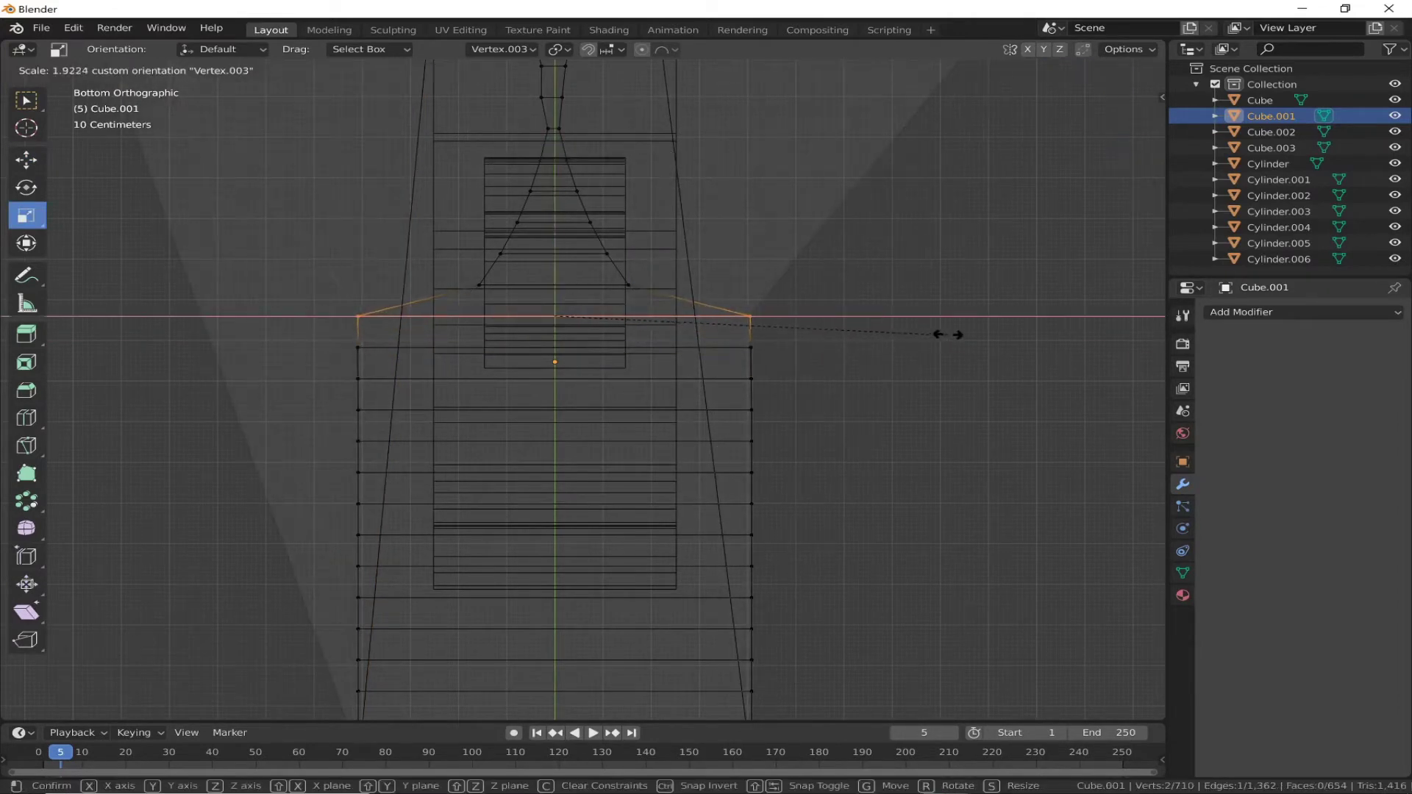
pyautogui.press('Escape')
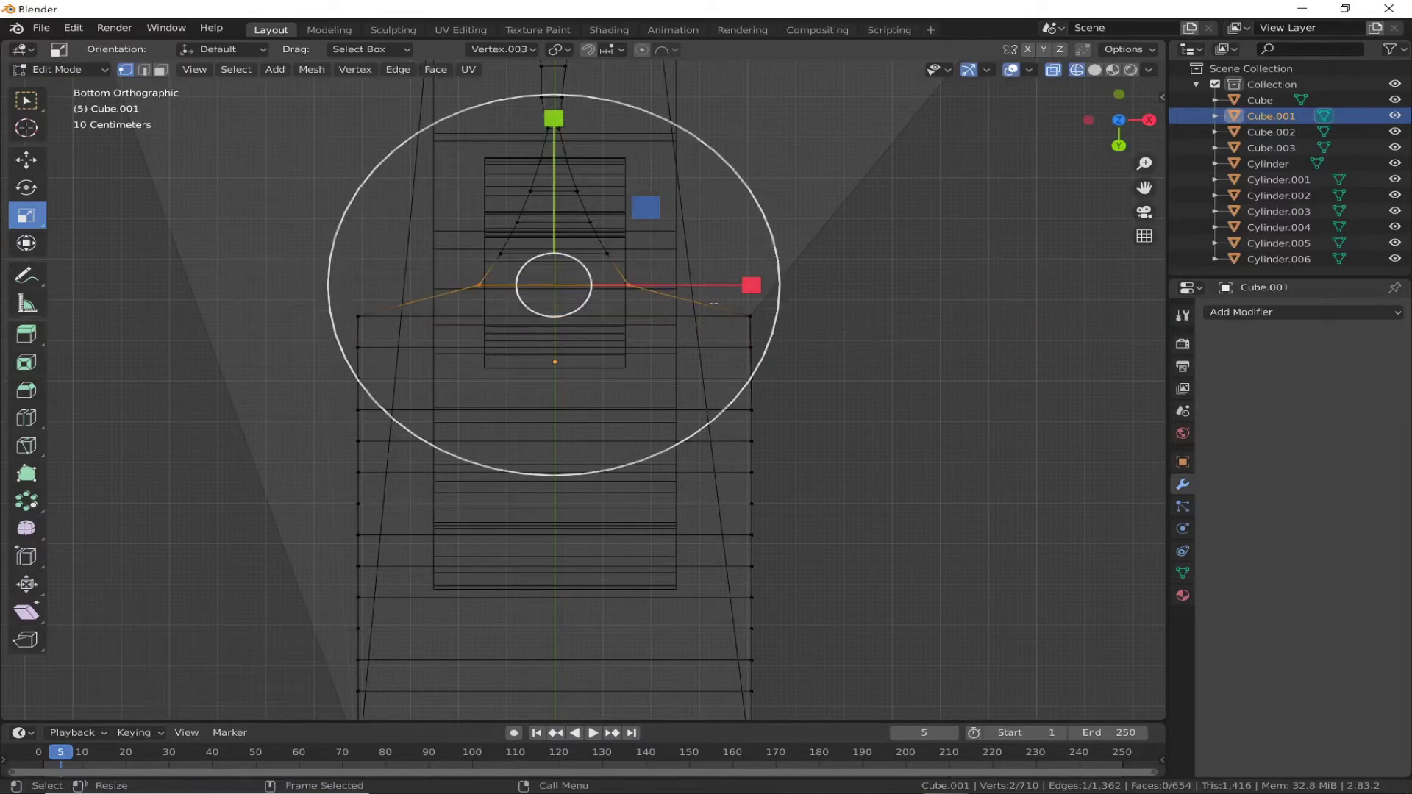
pyautogui.moveTo(751, 282); pyautogui.dragTo(1140, 318)
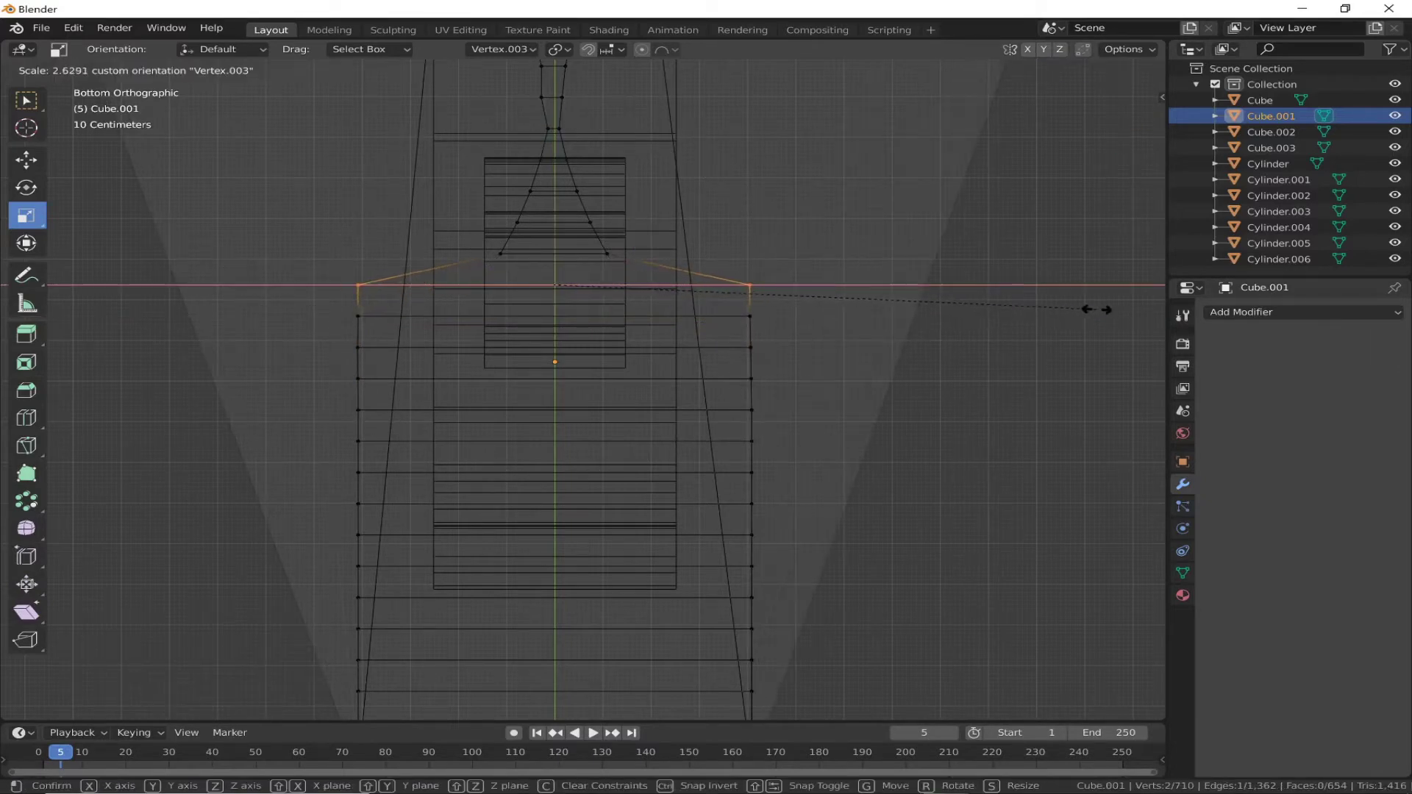
pyautogui.click(1097, 309)
# Step: Keep scaling the top edge wider, then move it upward
pyautogui.press('s')
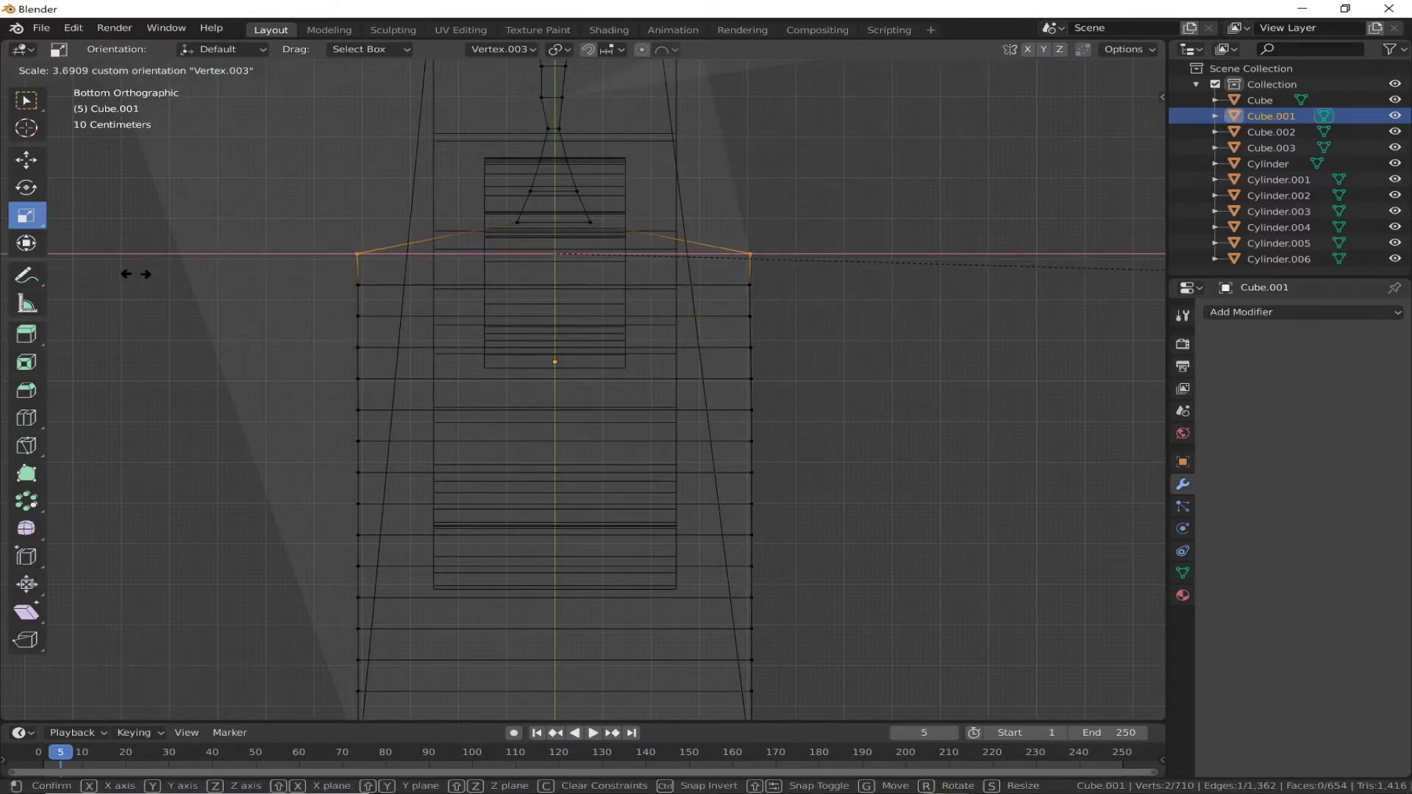
pyautogui.click(133, 273)
pyautogui.press('s')
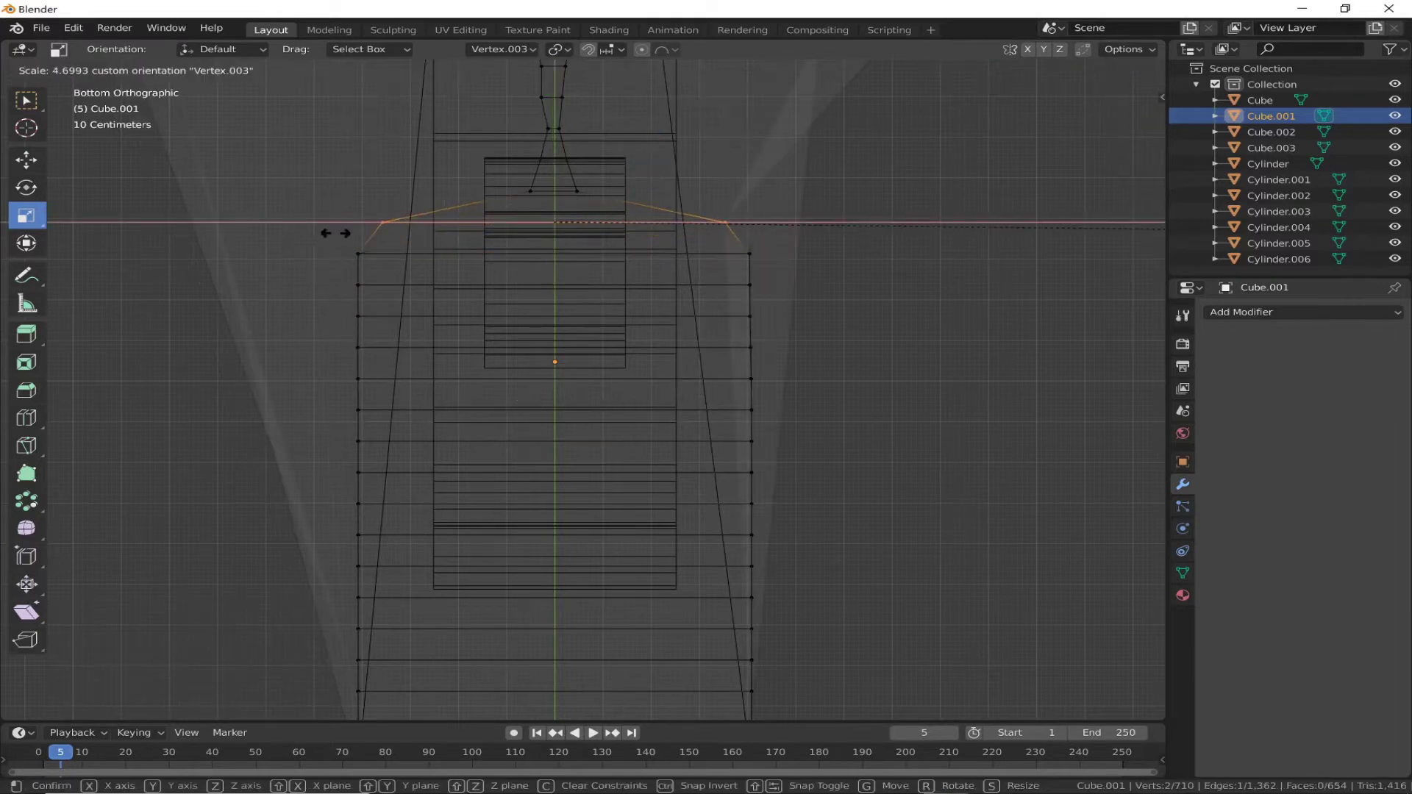
pyautogui.click(471, 222)
pyautogui.press('s')
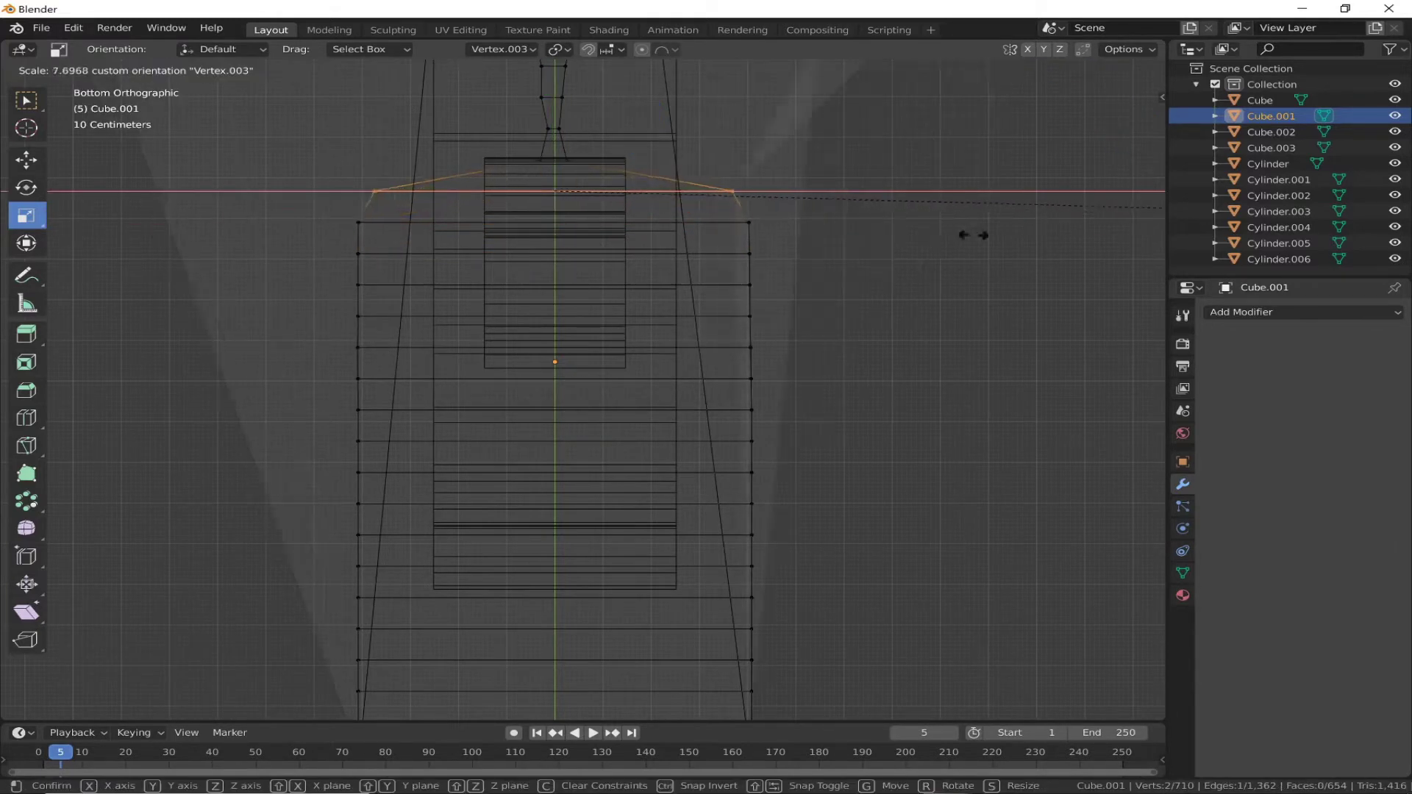
pyautogui.click(1094, 237)
pyautogui.press('g')
pyautogui.click(447, 189)
# Step: Scale the top edge along X to 34.938 and view the flared grip from above
pyautogui.press('s')
pyautogui.press('x')
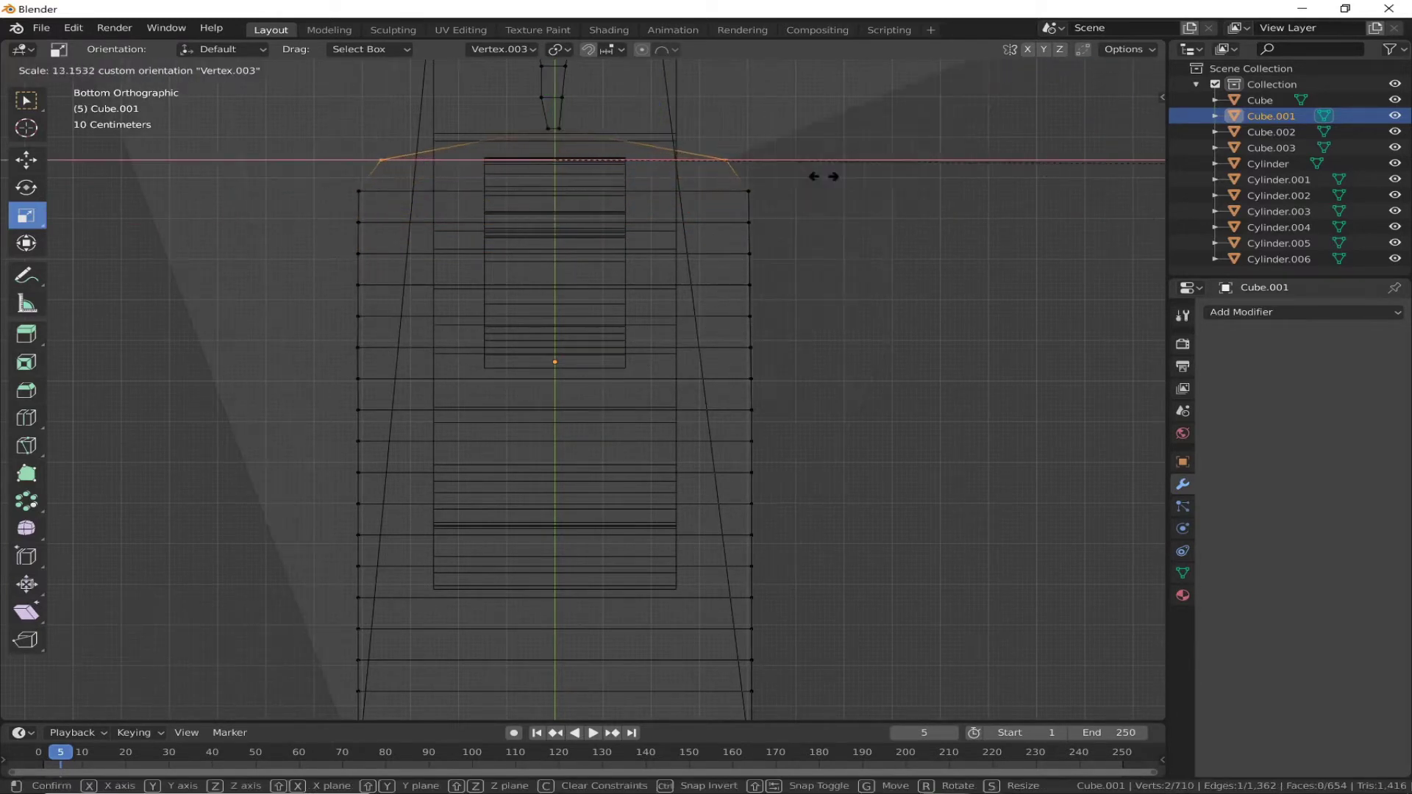
pyautogui.click(1131, 174)
pyautogui.scroll(4, 837, 202)
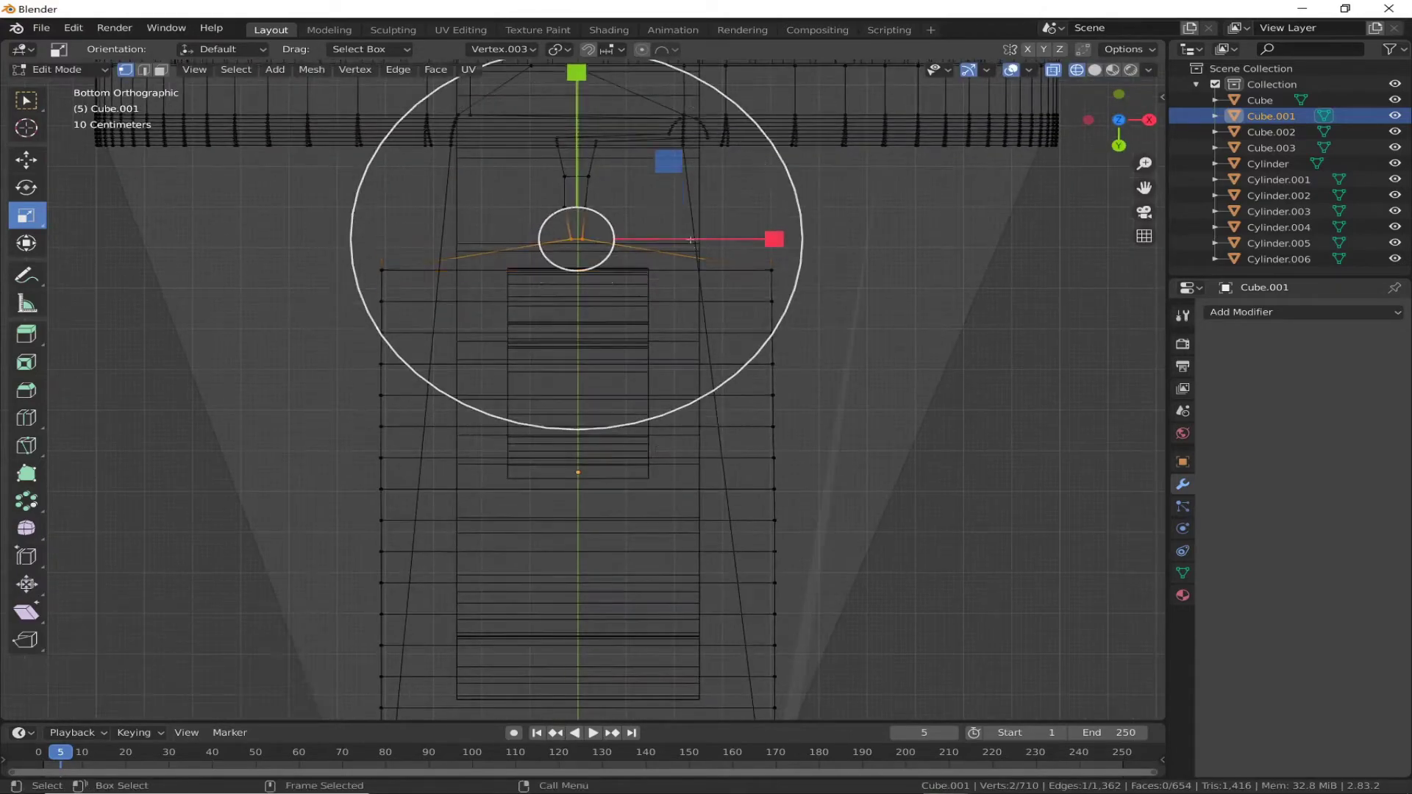
pyautogui.press('s')
pyautogui.press('x')
pyautogui.click(489, 130)
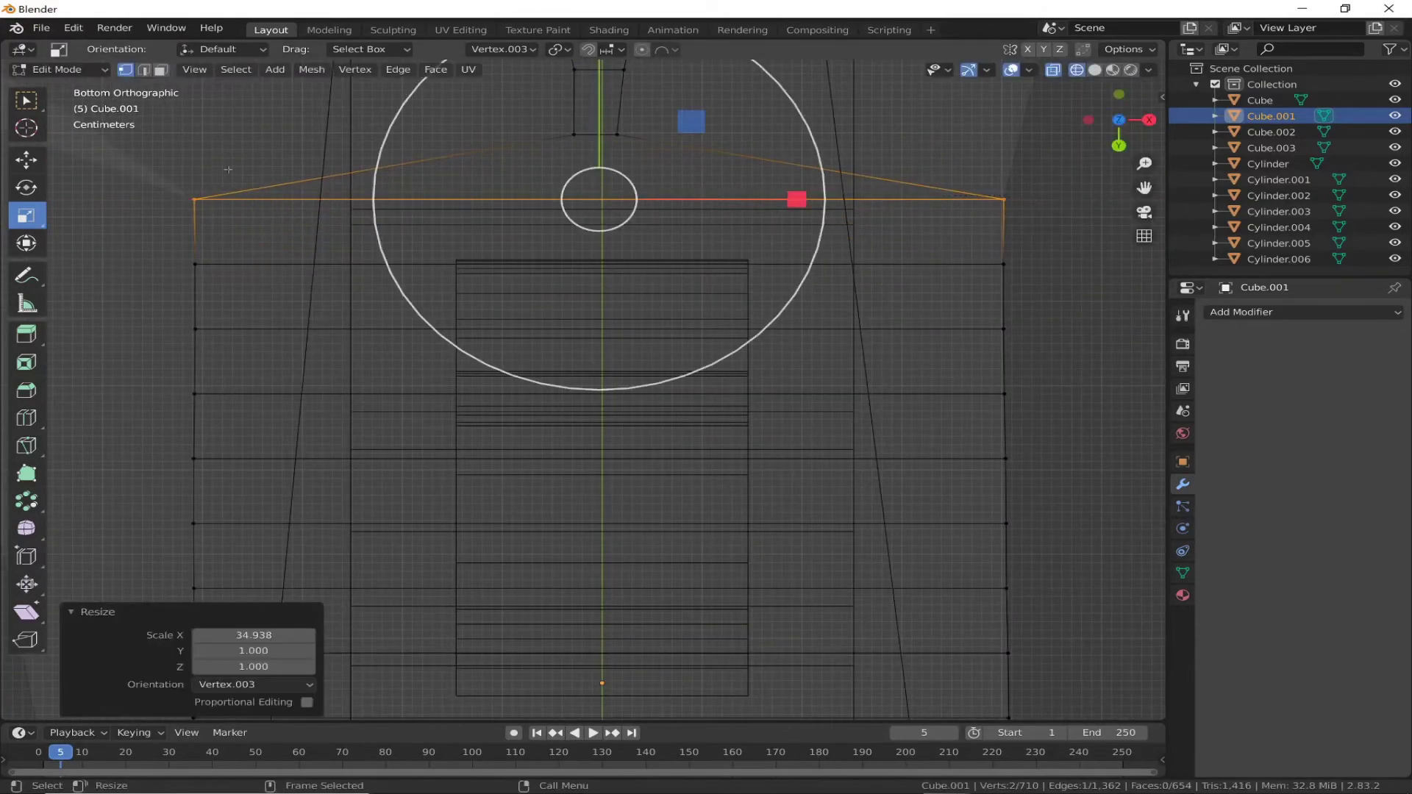
pyautogui.moveTo(489, 129)
pyautogui.mouseDown(button='middle')
pyautogui.moveTo(415, 317)
pyautogui.moveTo(801, 261)
pyautogui.mouseUp(button='middle')
pyautogui.press('KP_7')
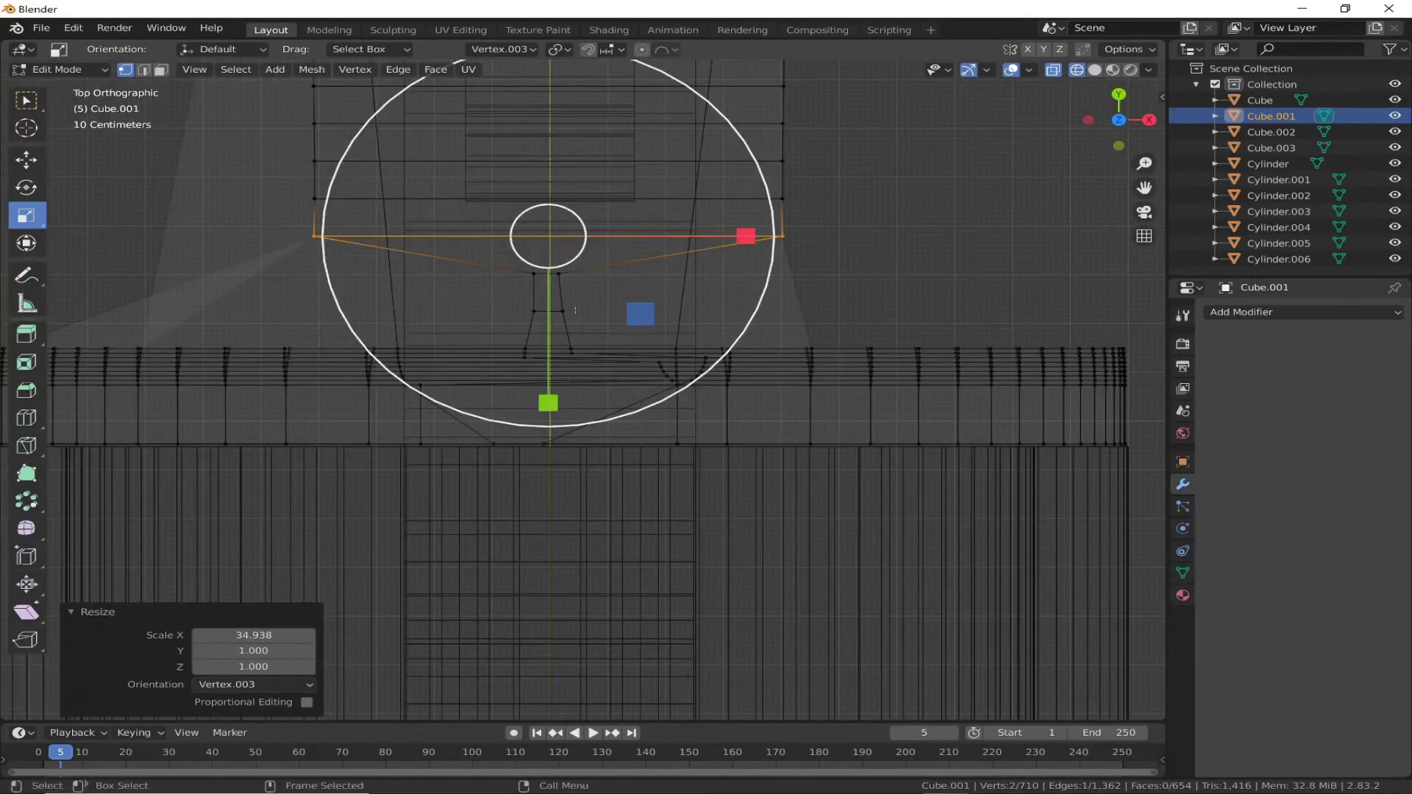
# Step: Widen a short edge on the grip top along X and reposition it
pyautogui.click(534, 292)
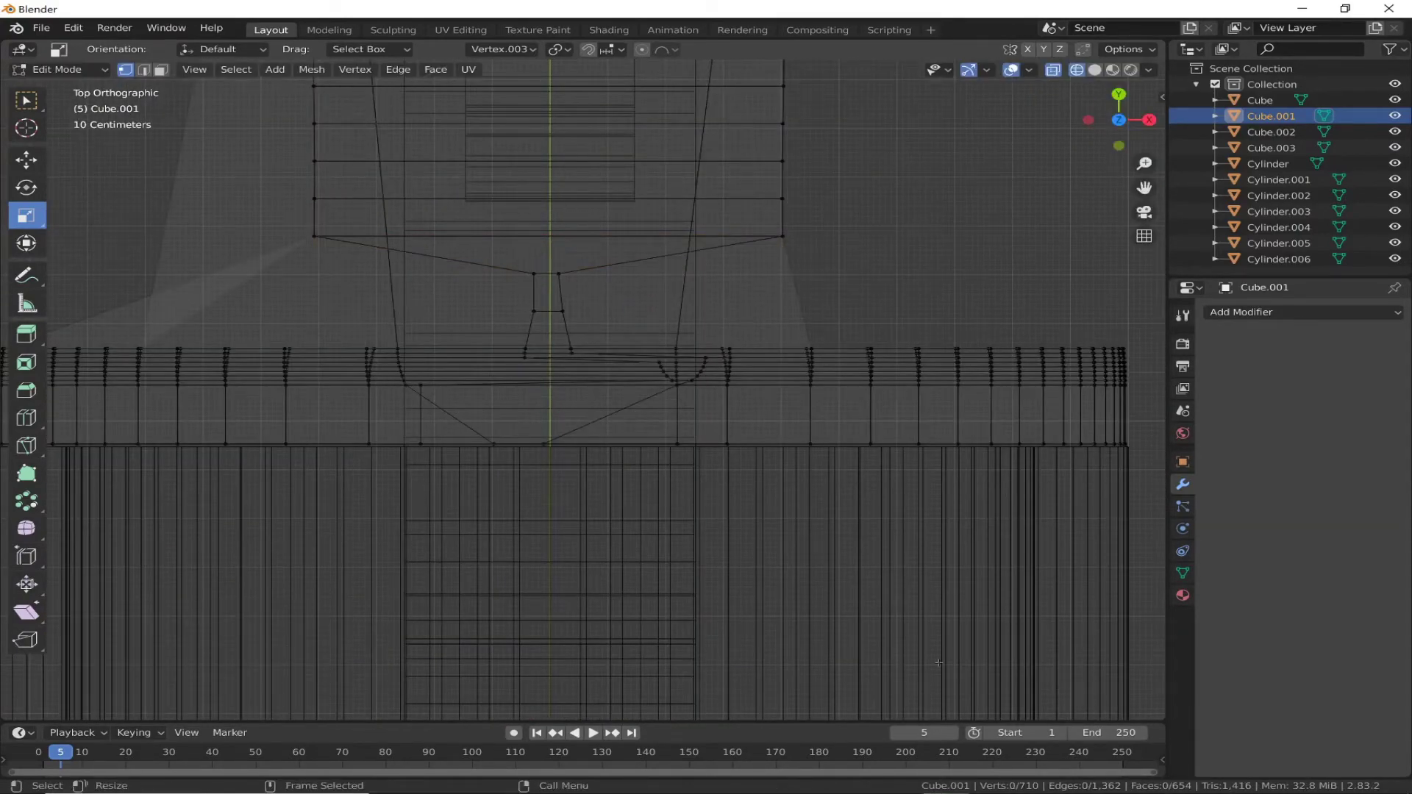
pyautogui.scroll(2, 455, 136)
pyautogui.click(597, 338)
pyautogui.press('s')
pyautogui.press('x')
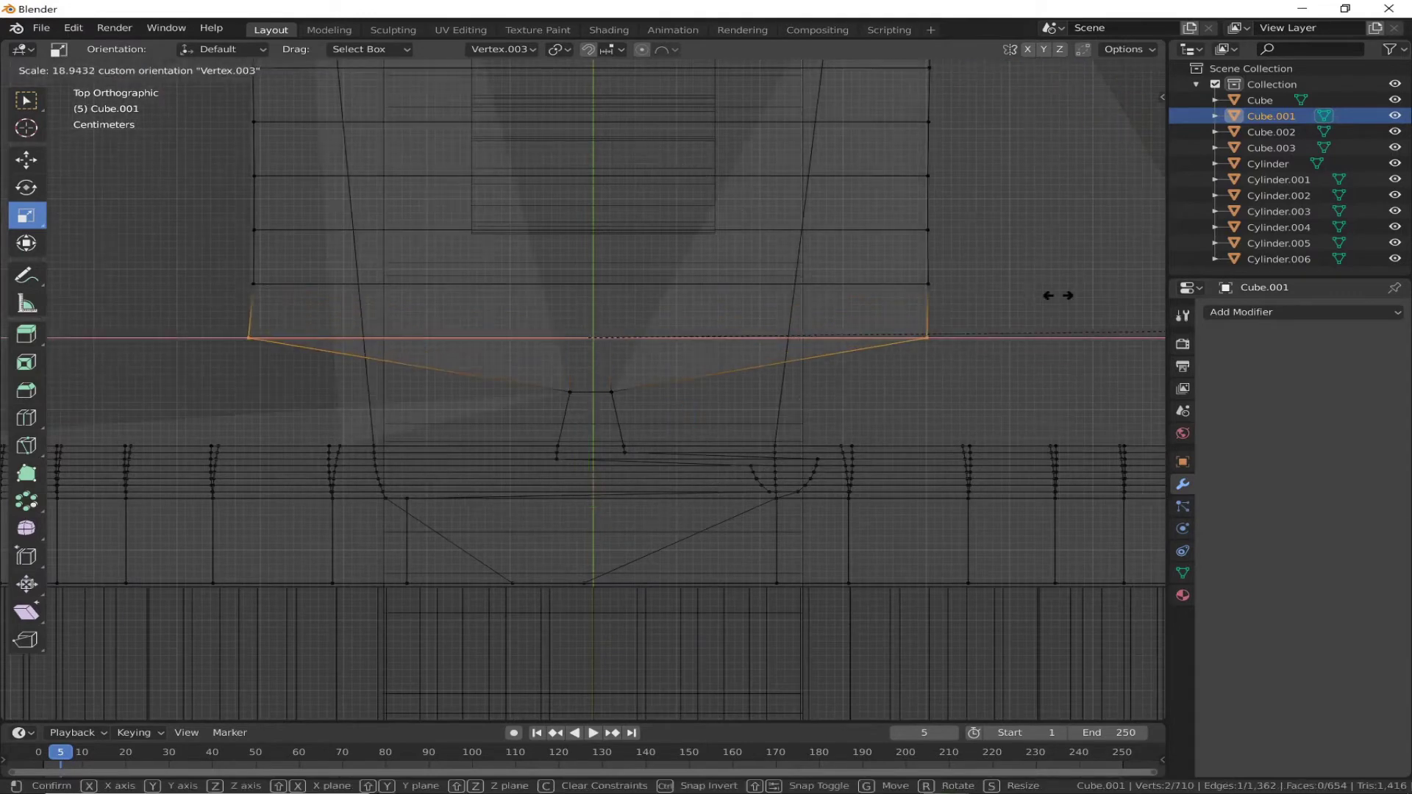
pyautogui.click(1057, 295)
pyautogui.scroll(3, 368, 294)
pyautogui.press('g')
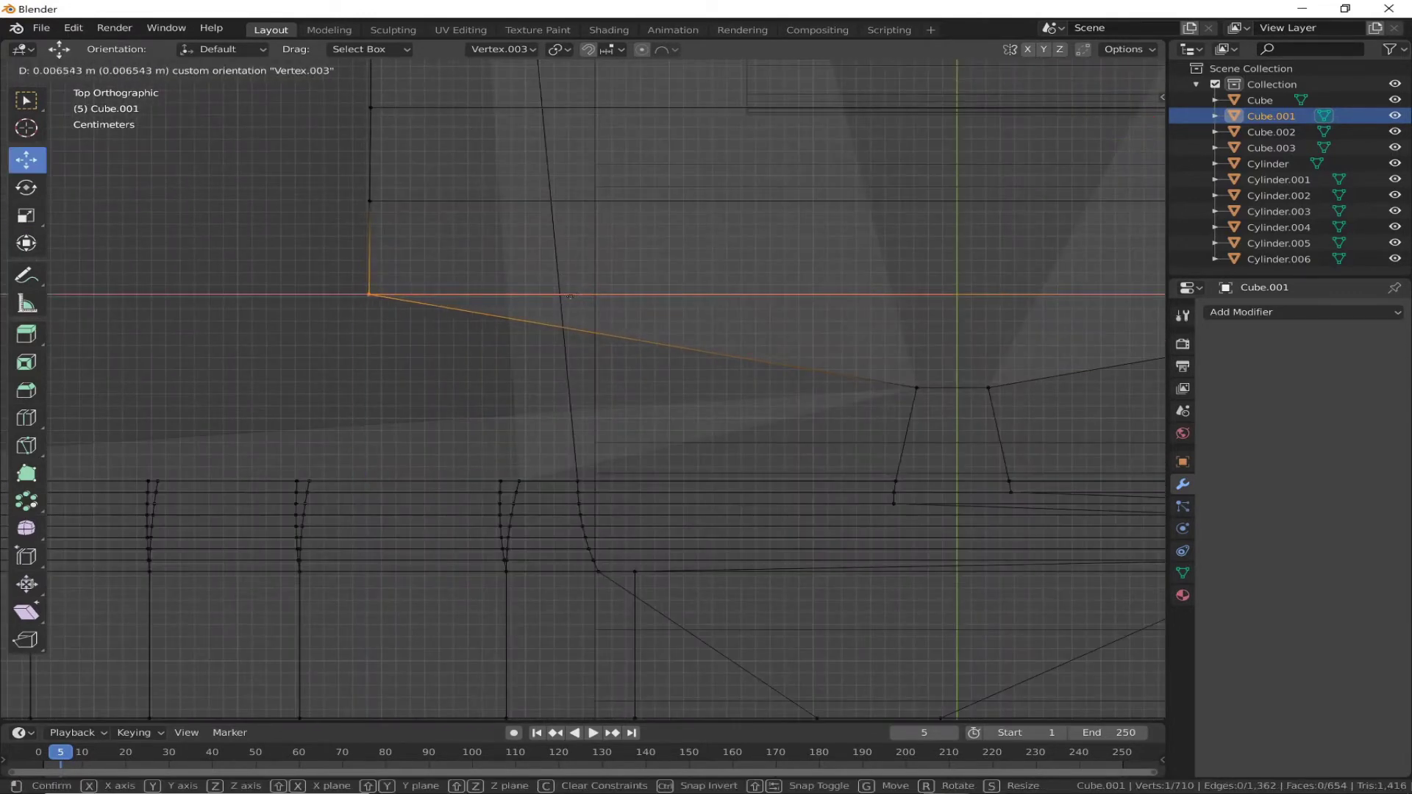
pyautogui.click(570, 296)
# Step: Scale the short centre edge of the grip top to 16.313 on X
pyautogui.scroll(-3, 570, 297)
pyautogui.click(610, 325)
pyautogui.press('s')
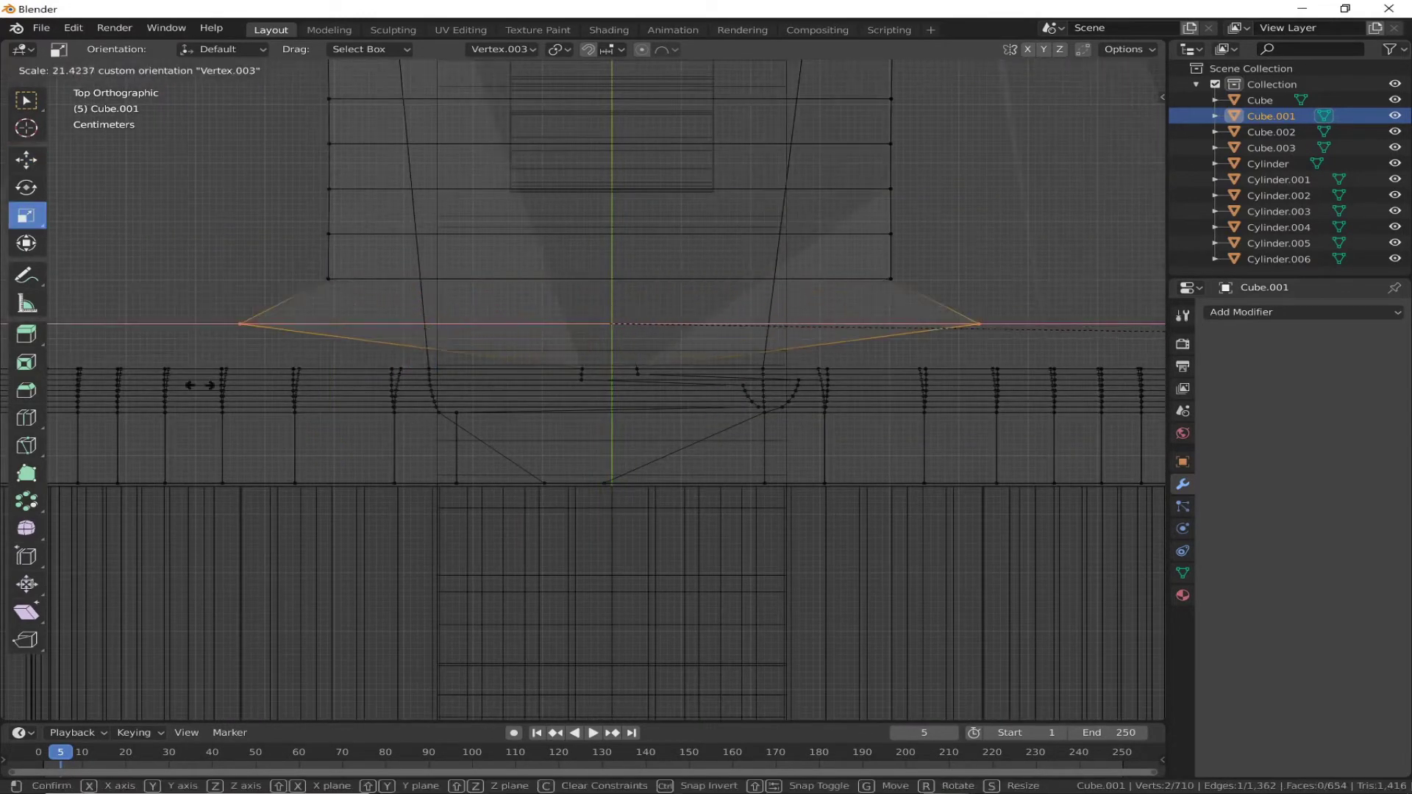
pyautogui.click(333, 330)
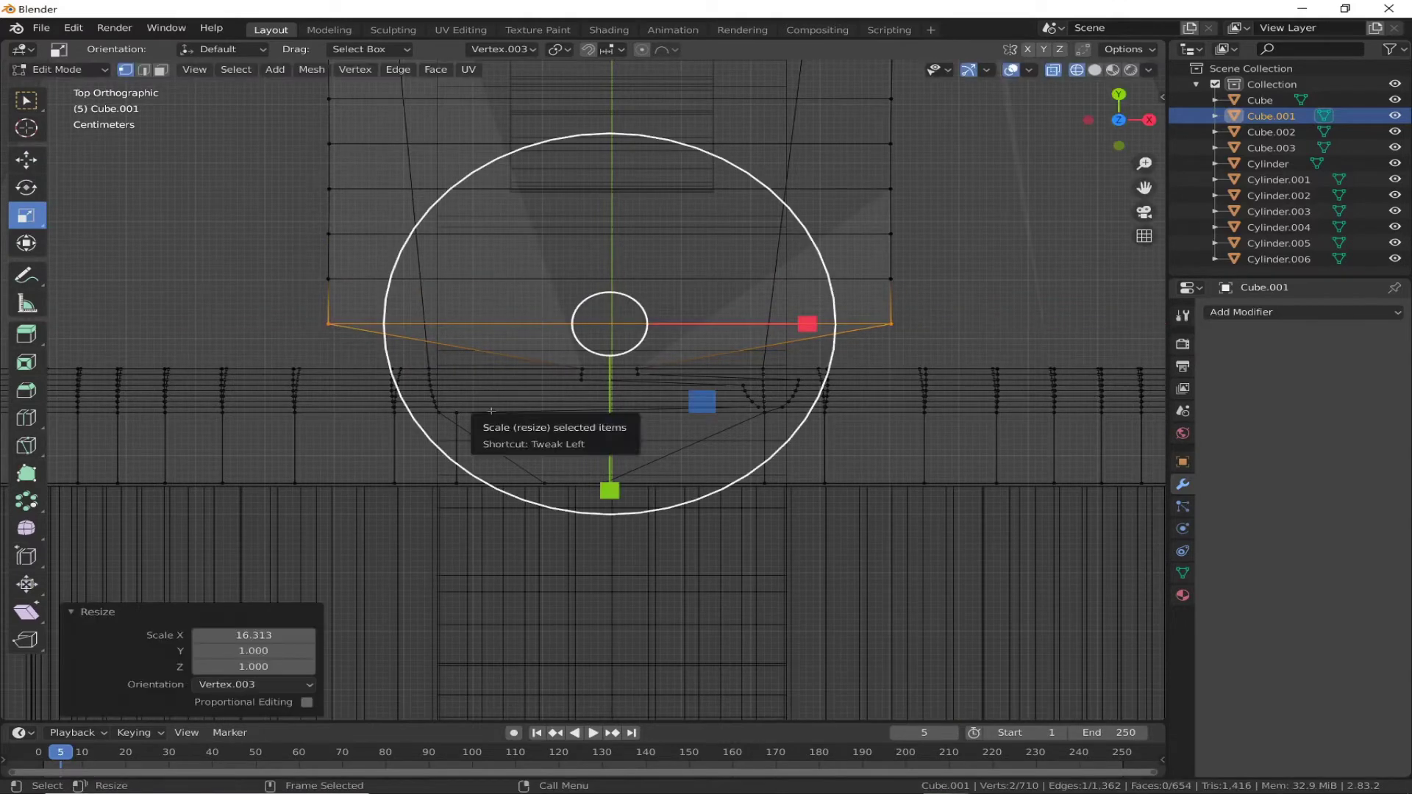
# Step: Slide the right-side grip vertices about -0.206 m along X toward the cylinder rim
pyautogui.scroll(3, 333, 329)
pyautogui.scroll(1, 333, 330)
pyautogui.click(727, 379)
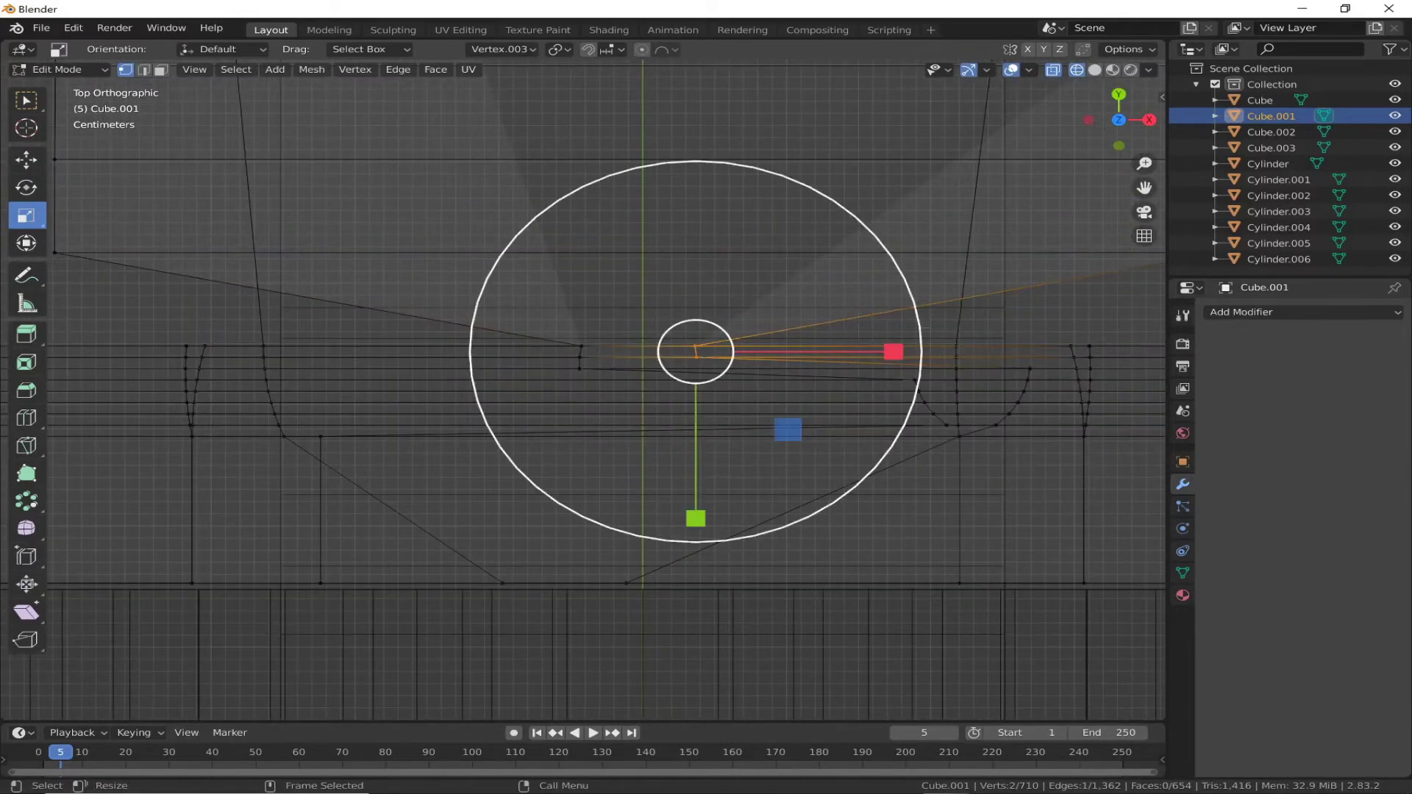
pyautogui.press('g')
pyautogui.click(1041, 383)
pyautogui.click(954, 452)
pyautogui.moveTo(1129, 402); pyautogui.dragTo(784, 402)
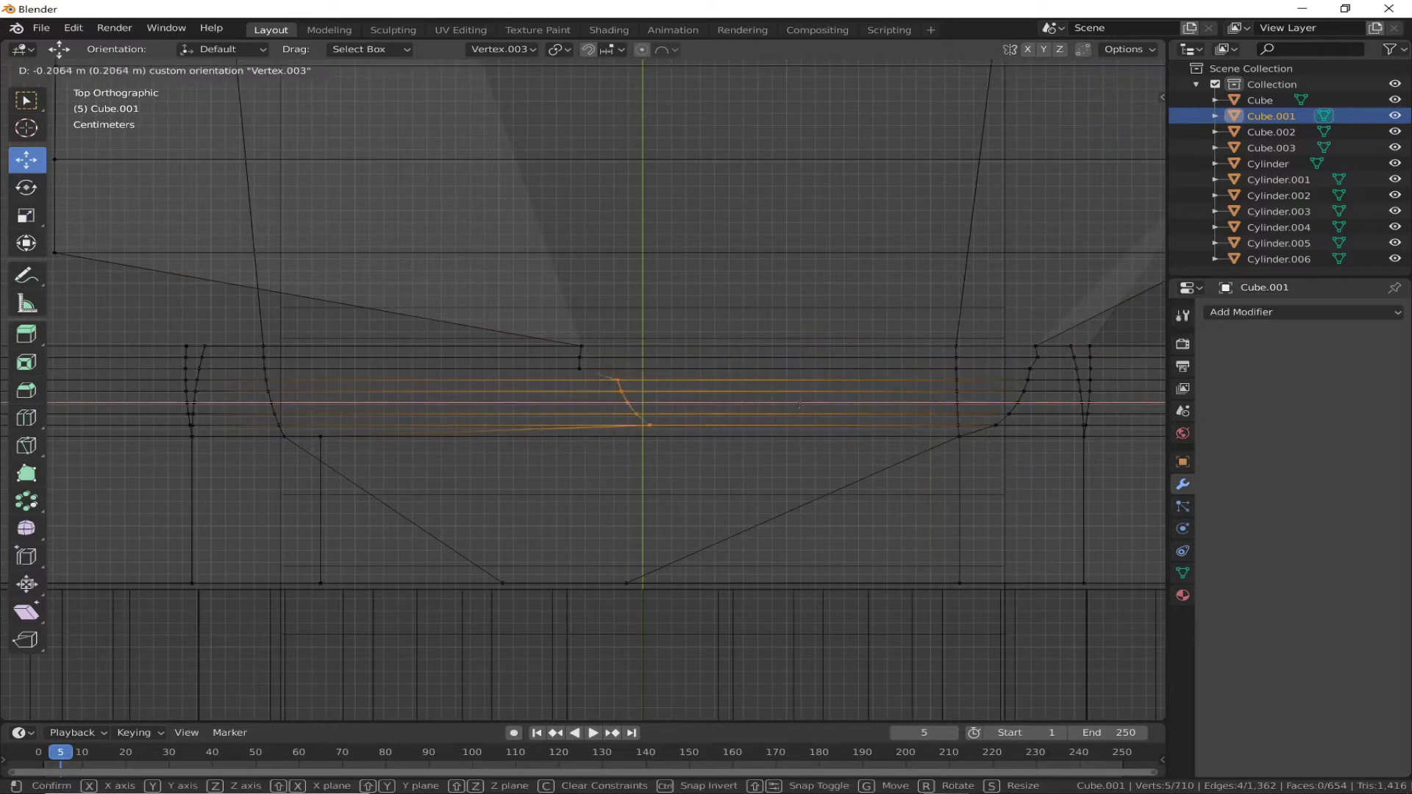
pyautogui.keyDown('shift'); pyautogui.moveTo(785, 402); pyautogui.dragTo(684, 308, button='middle'); pyautogui.keyUp('shift')
pyautogui.keyDown('shift'); pyautogui.moveTo(164, 335); pyautogui.dragTo(437, 365, button='middle'); pyautogui.keyUp('shift')
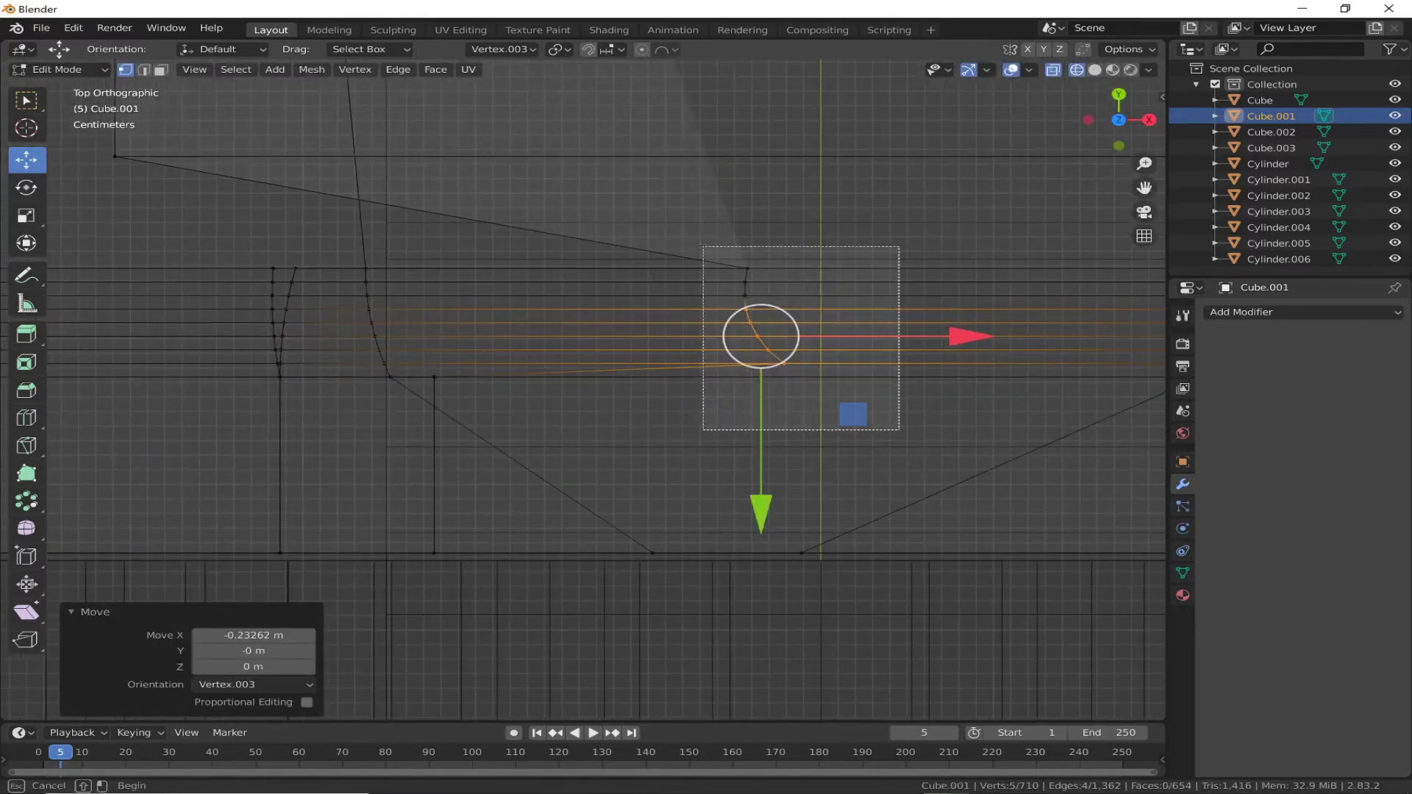
pyautogui.moveTo(956, 336); pyautogui.dragTo(597, 315)
pyautogui.moveTo(597, 314)
pyautogui.mouseDown(button='middle')
pyautogui.moveTo(900, 219)
pyautogui.moveTo(802, 282)
pyautogui.moveTo(617, 325)
pyautogui.mouseUp(button='middle')
# Step: Try narrowing selected ring vertices at the grip top along X
pyautogui.moveTo(617, 323); pyautogui.dragTo(695, 358)
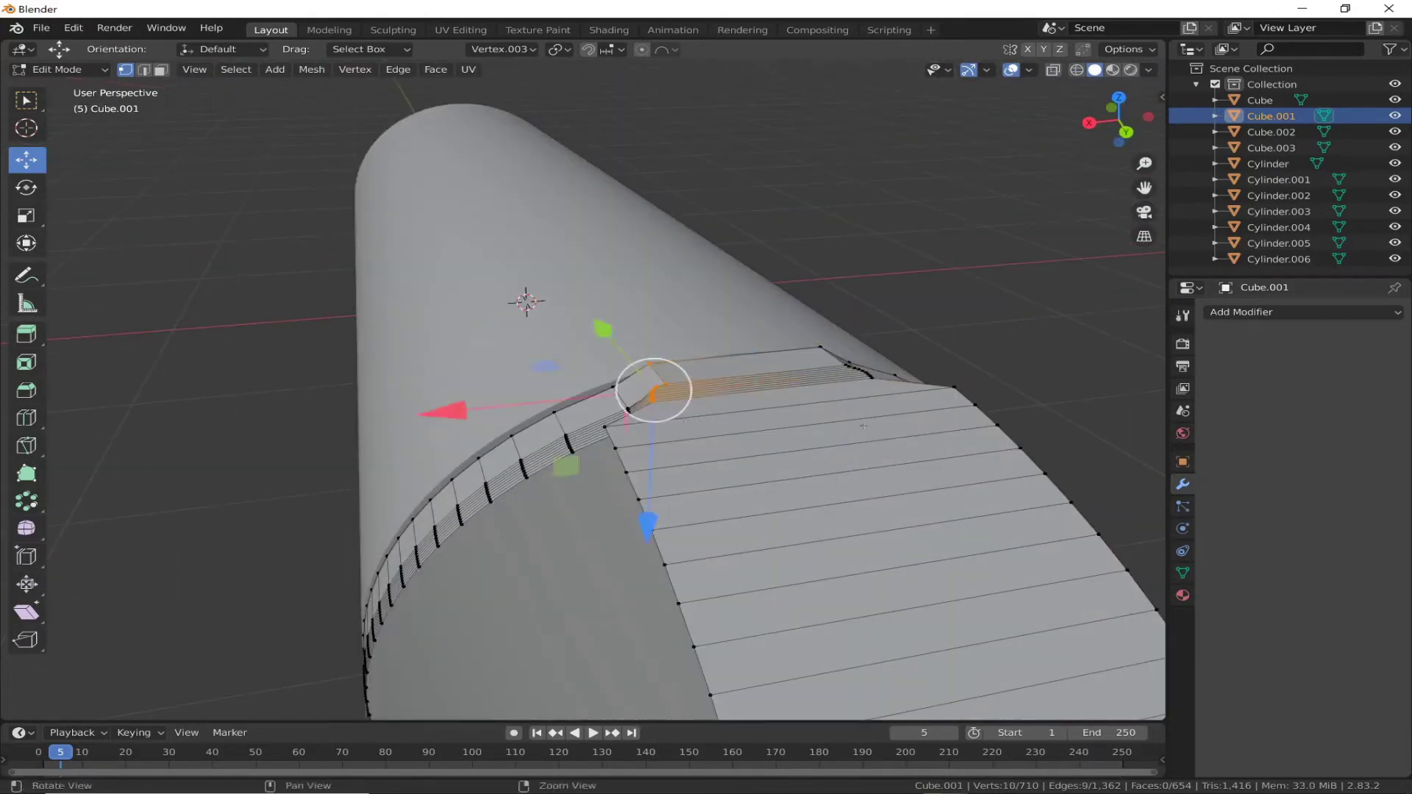
pyautogui.moveTo(695, 358)
pyautogui.mouseDown(button='middle')
pyautogui.moveTo(568, 369)
pyautogui.moveTo(478, 456)
pyautogui.mouseUp(button='middle')
pyautogui.hotkey('shift', 'space')
pyautogui.press('s')
pyautogui.moveTo(539, 412); pyautogui.dragTo(544, 415)
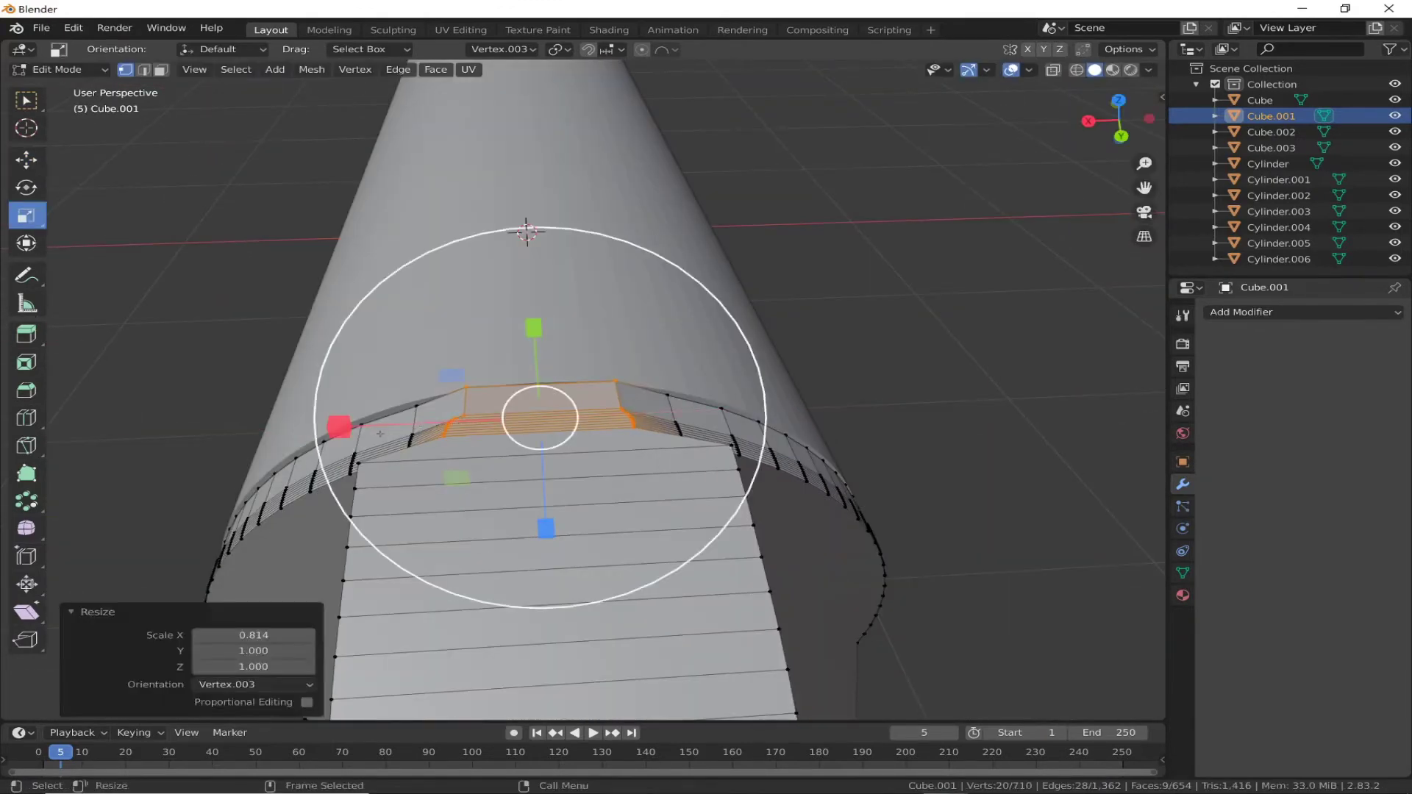
pyautogui.click(472, 473)
pyautogui.moveTo(317, 428); pyautogui.dragTo(324, 427)
pyautogui.click(562, 491)
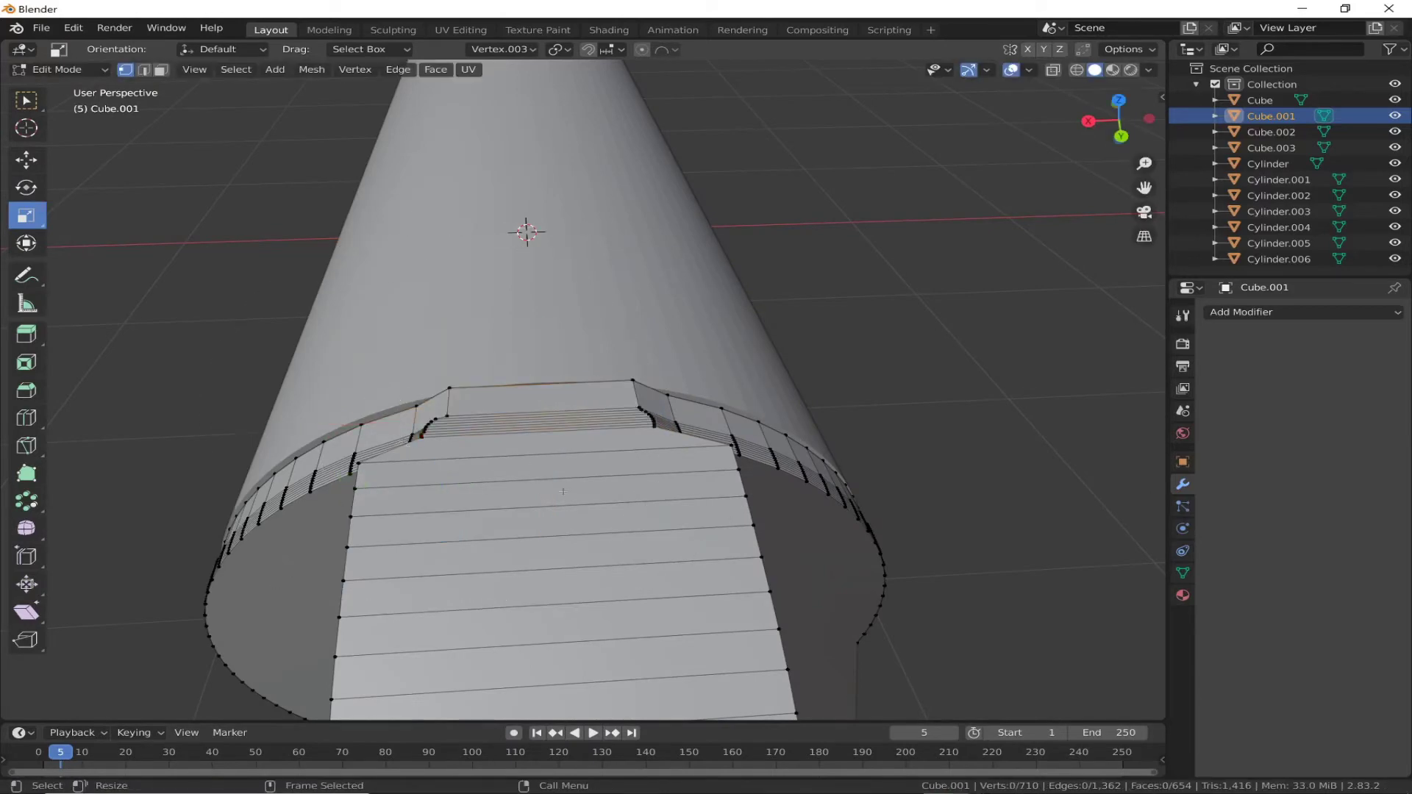
# Step: Box-select the ring vertices at the grip corner and flatten them to -0.024 on X
pyautogui.moveTo(221, 433); pyautogui.dragTo(417, 434)
pyautogui.press('KP_7')
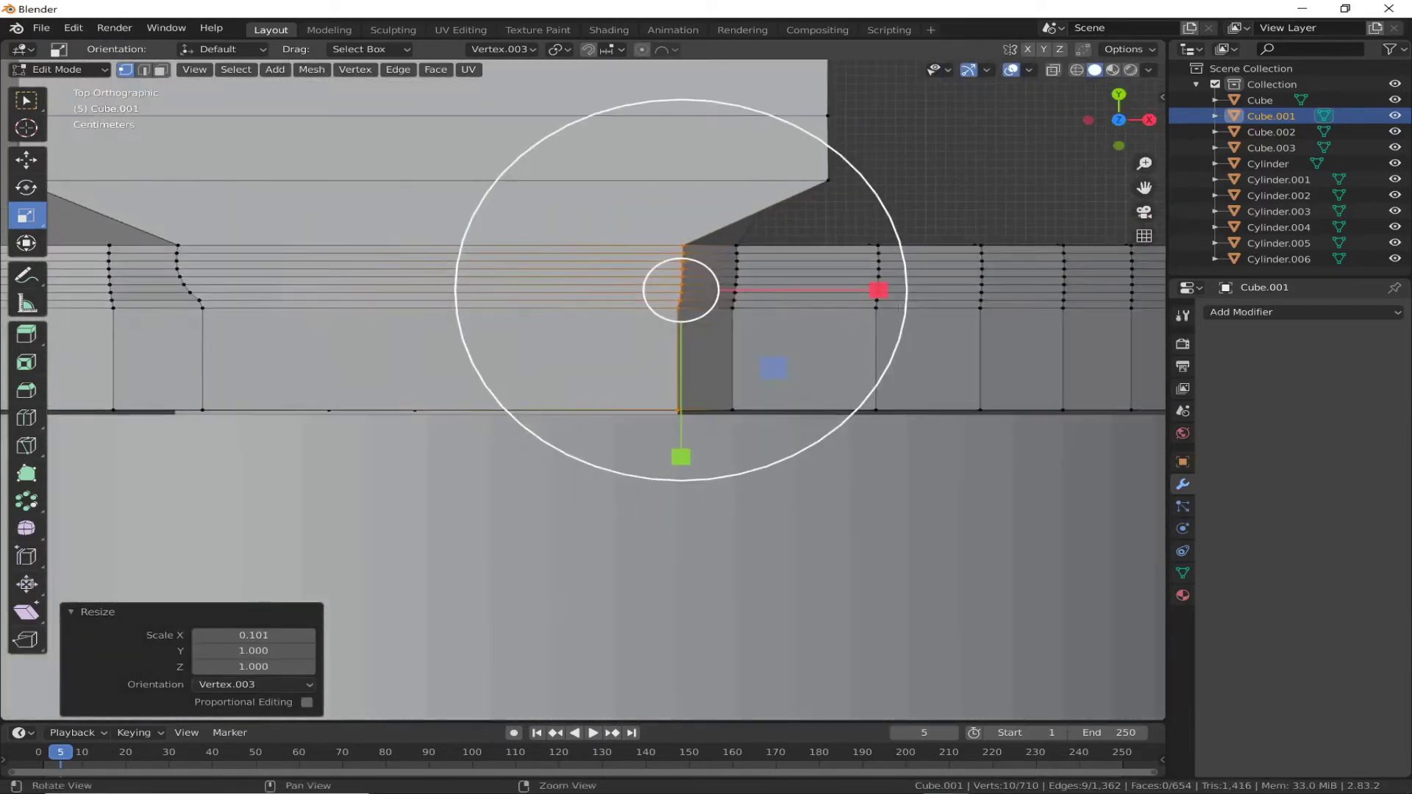
pyautogui.moveTo(912, 302); pyautogui.dragTo(778, 291)
pyautogui.click(679, 289)
pyautogui.moveTo(662, 368)
pyautogui.keyDown('shift'); pyautogui.mouseDown(button='middle')
pyautogui.moveTo(956, 367)
pyautogui.moveTo(515, 331)
pyautogui.moveTo(487, 416)
pyautogui.moveTo(309, 412)
pyautogui.mouseUp(button='middle'); pyautogui.keyUp('shift')
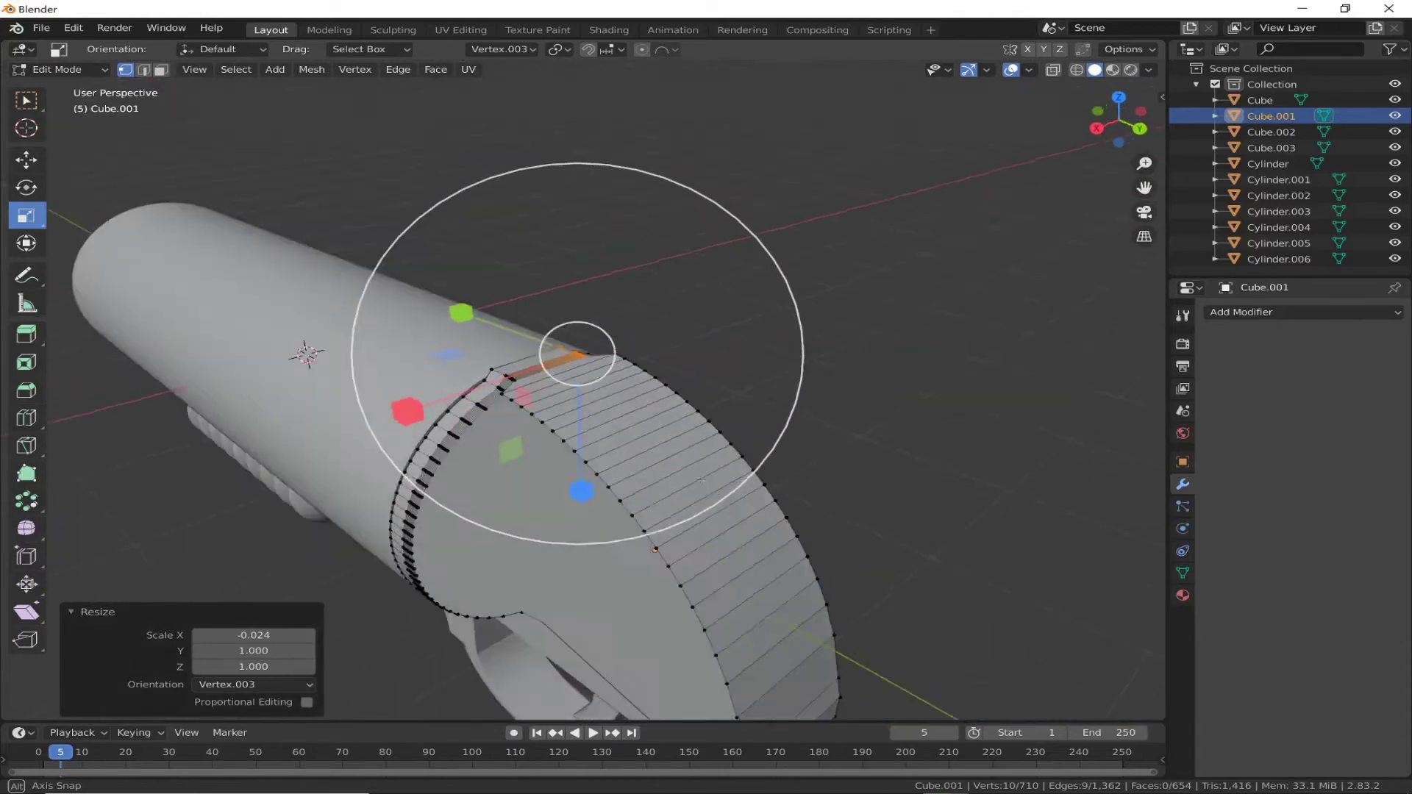
# Step: Select the frame's end cap face, then box-select the cut-end vertex column in side view
pyautogui.click(161, 70)
pyautogui.click(684, 489)
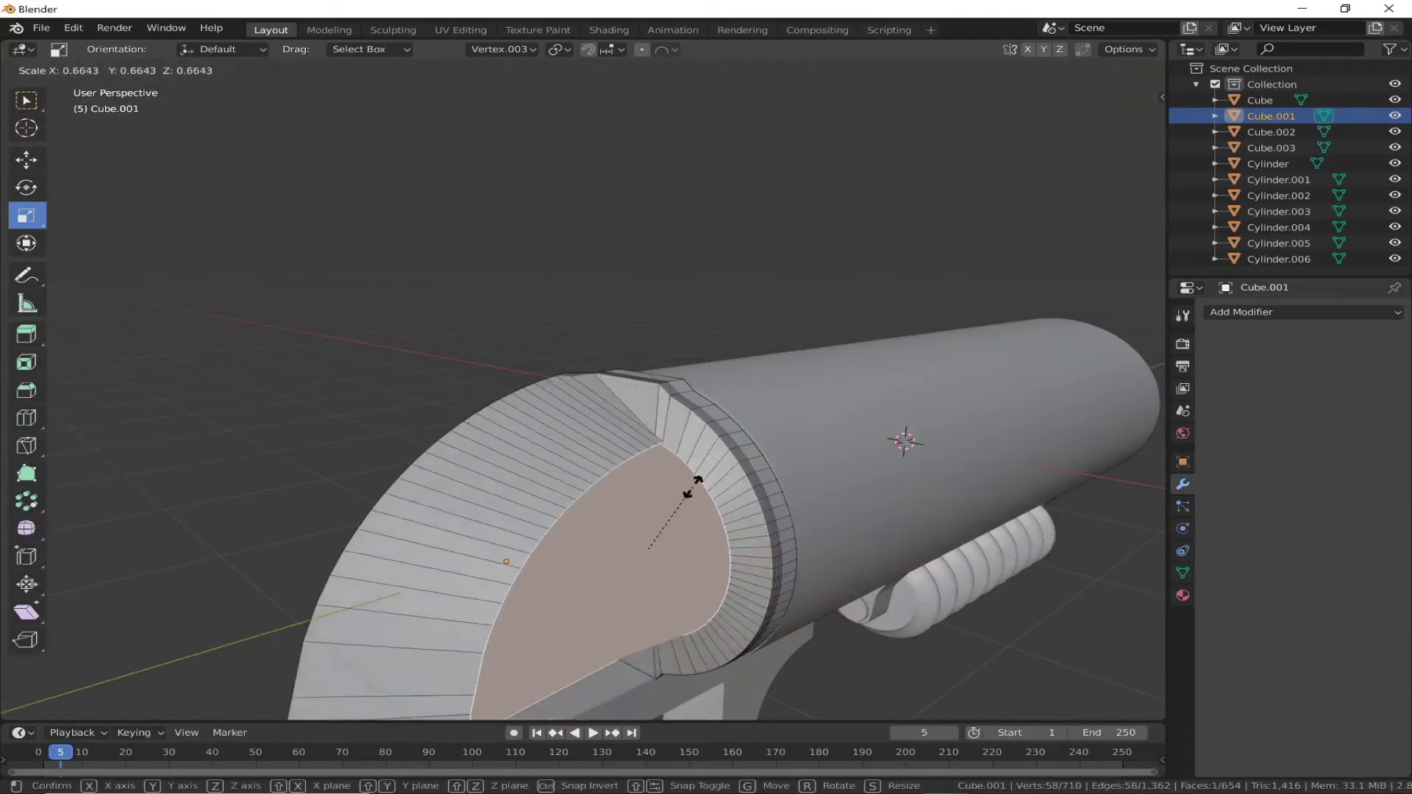
pyautogui.moveTo(683, 489)
pyautogui.mouseDown(button='middle')
pyautogui.moveTo(1013, 377)
pyautogui.moveTo(852, 525)
pyautogui.mouseUp(button='middle')
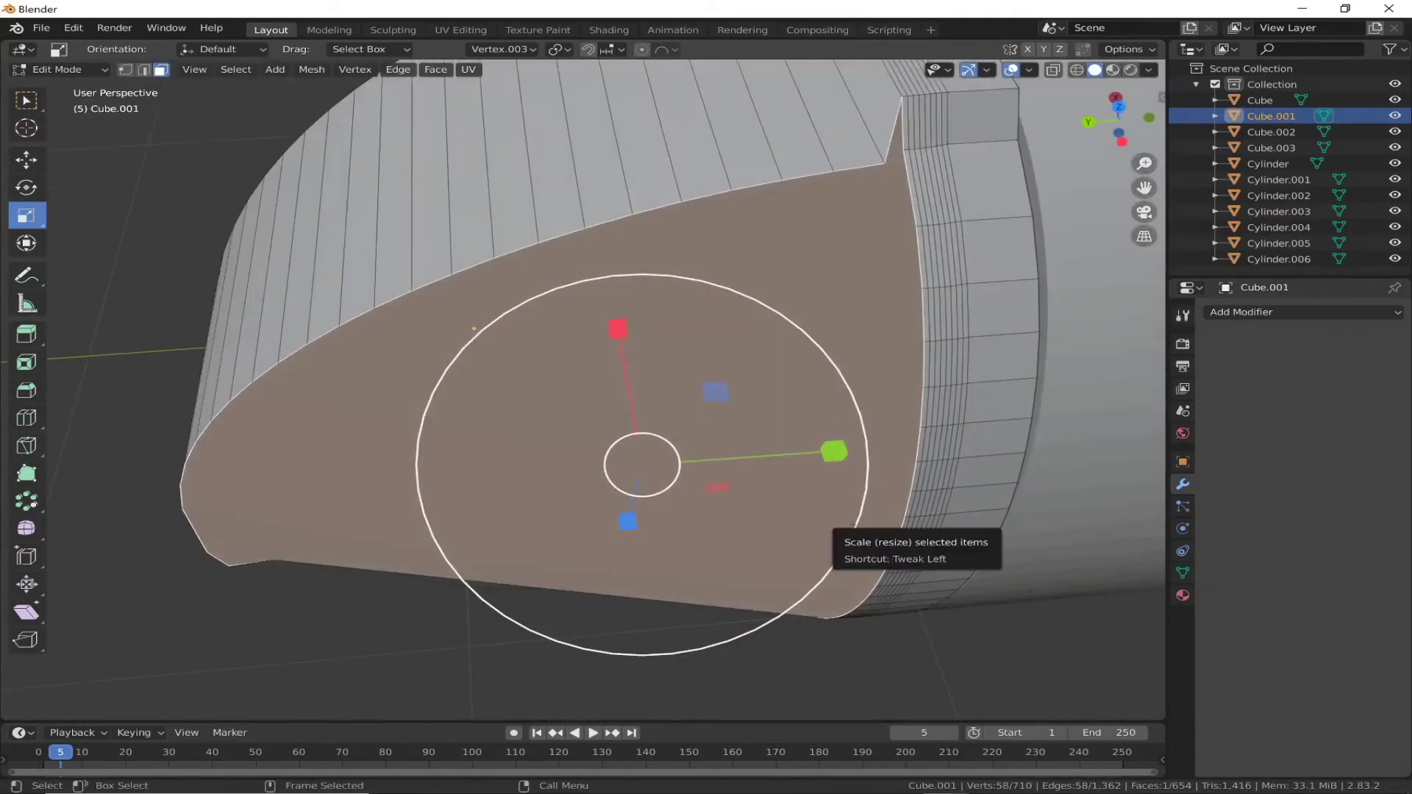
pyautogui.click(126, 70)
pyautogui.press('ctrl+KP_3')
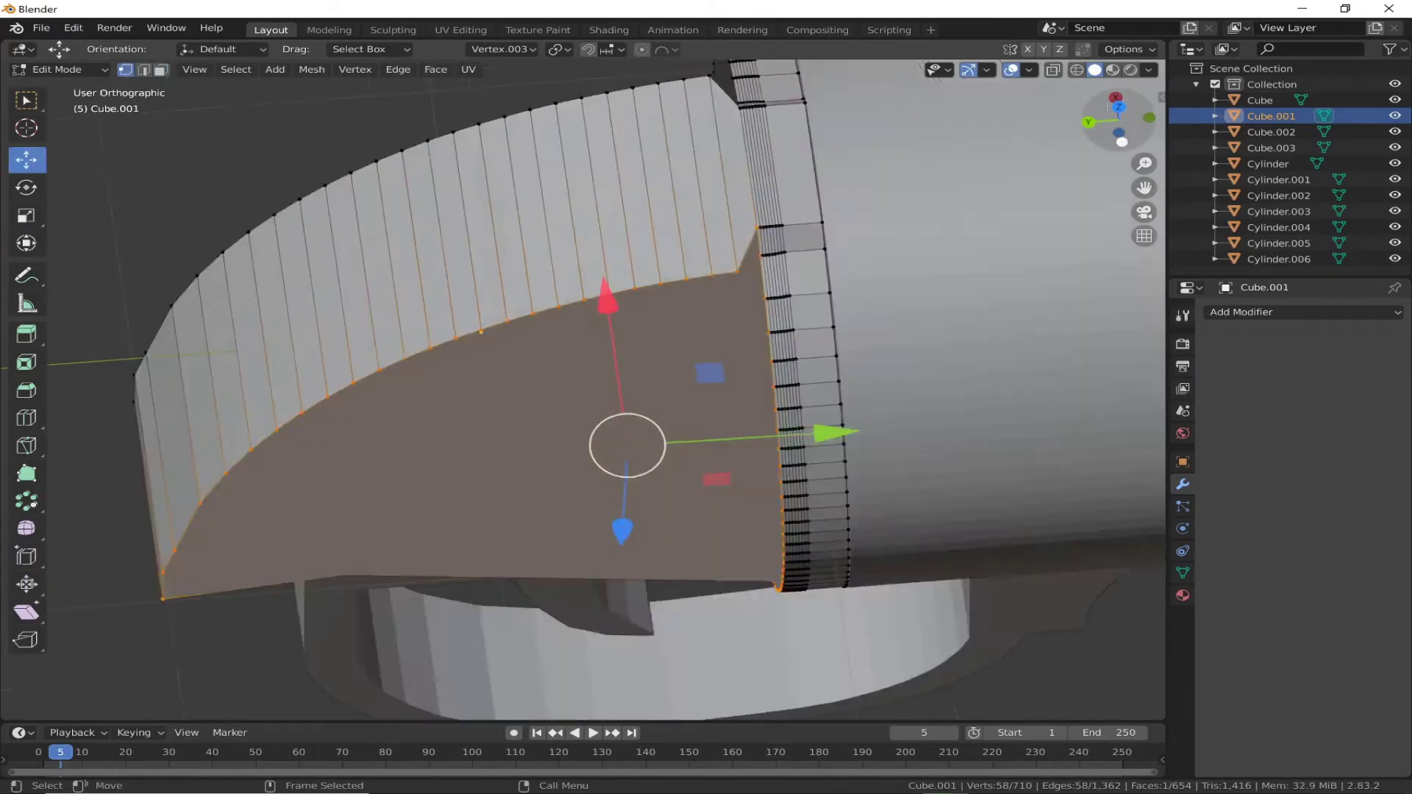
pyautogui.moveTo(245, 86); pyautogui.dragTo(699, 557)
pyautogui.moveTo(698, 556); pyautogui.dragTo(810, 302, button='middle')
pyautogui.hotkey('shift', 'space')
pyautogui.press('s')
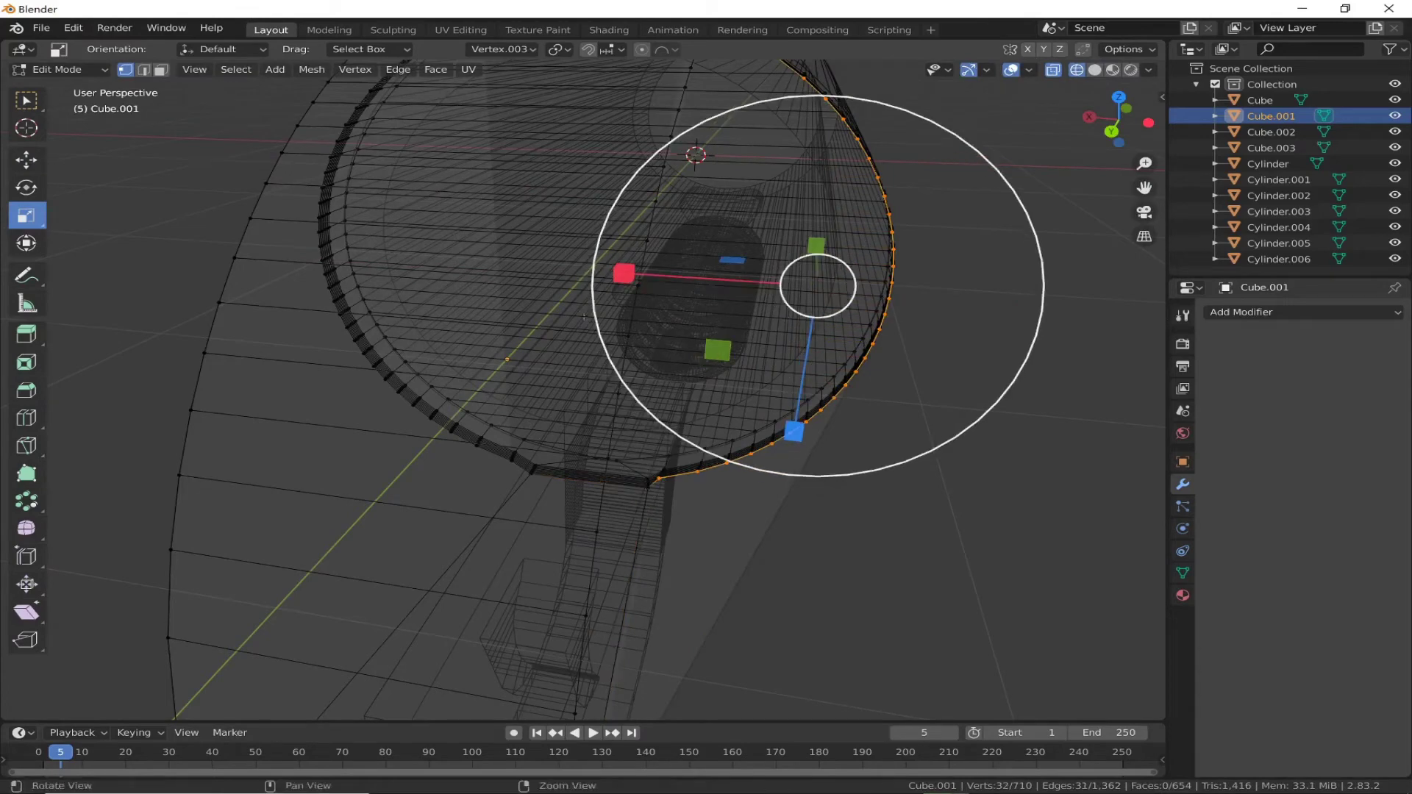
# Step: Squeeze the first vertex column to 0.195 on X, then slide it inward to 0.133 in back view
pyautogui.moveTo(583, 318); pyautogui.dragTo(548, 377, button='middle')
pyautogui.click(654, 601)
pyautogui.press('ctrl+KP_1')
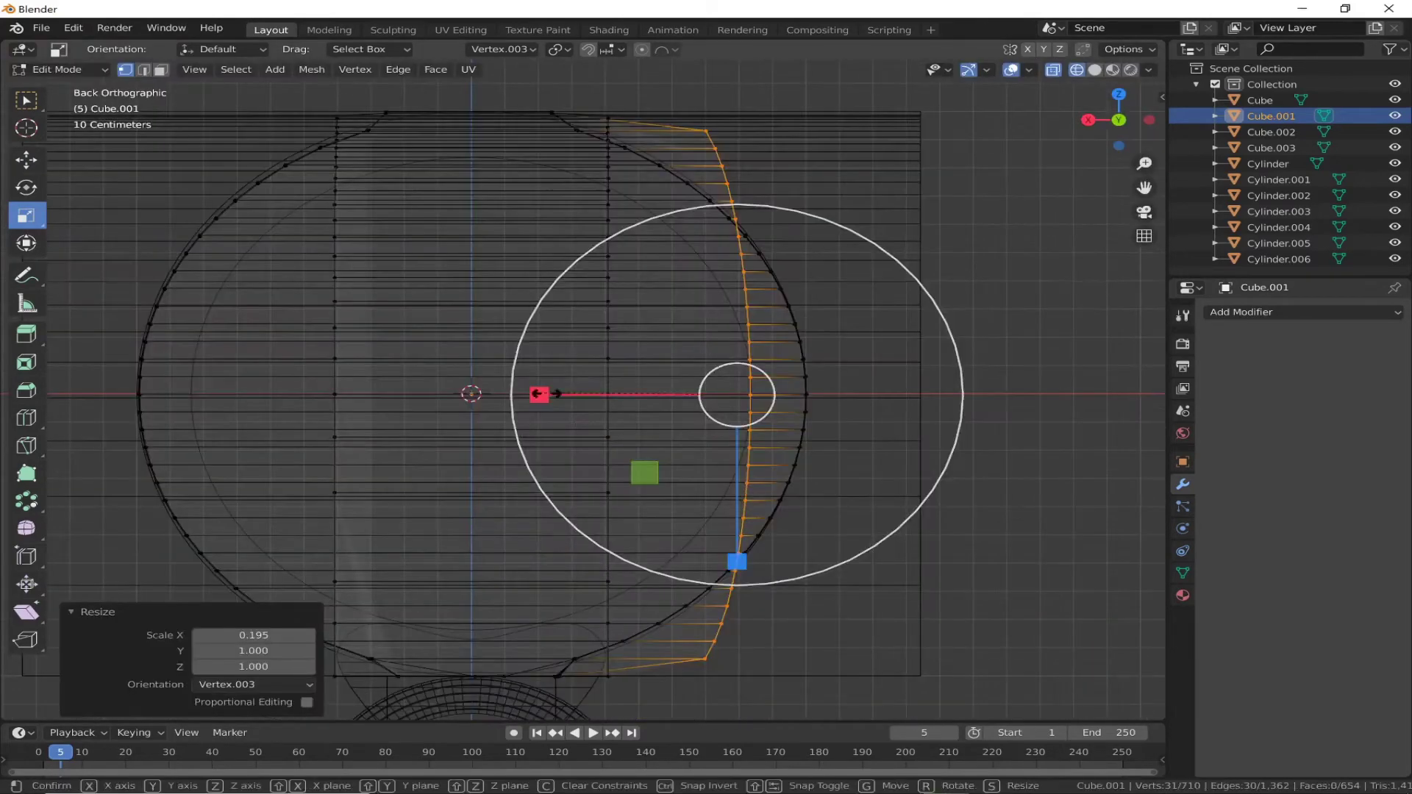
pyautogui.moveTo(725, 404); pyautogui.dragTo(723, 406)
pyautogui.hotkey('shift', 'space')
pyautogui.press('g')
pyautogui.moveTo(736, 395); pyautogui.dragTo(415, 398)
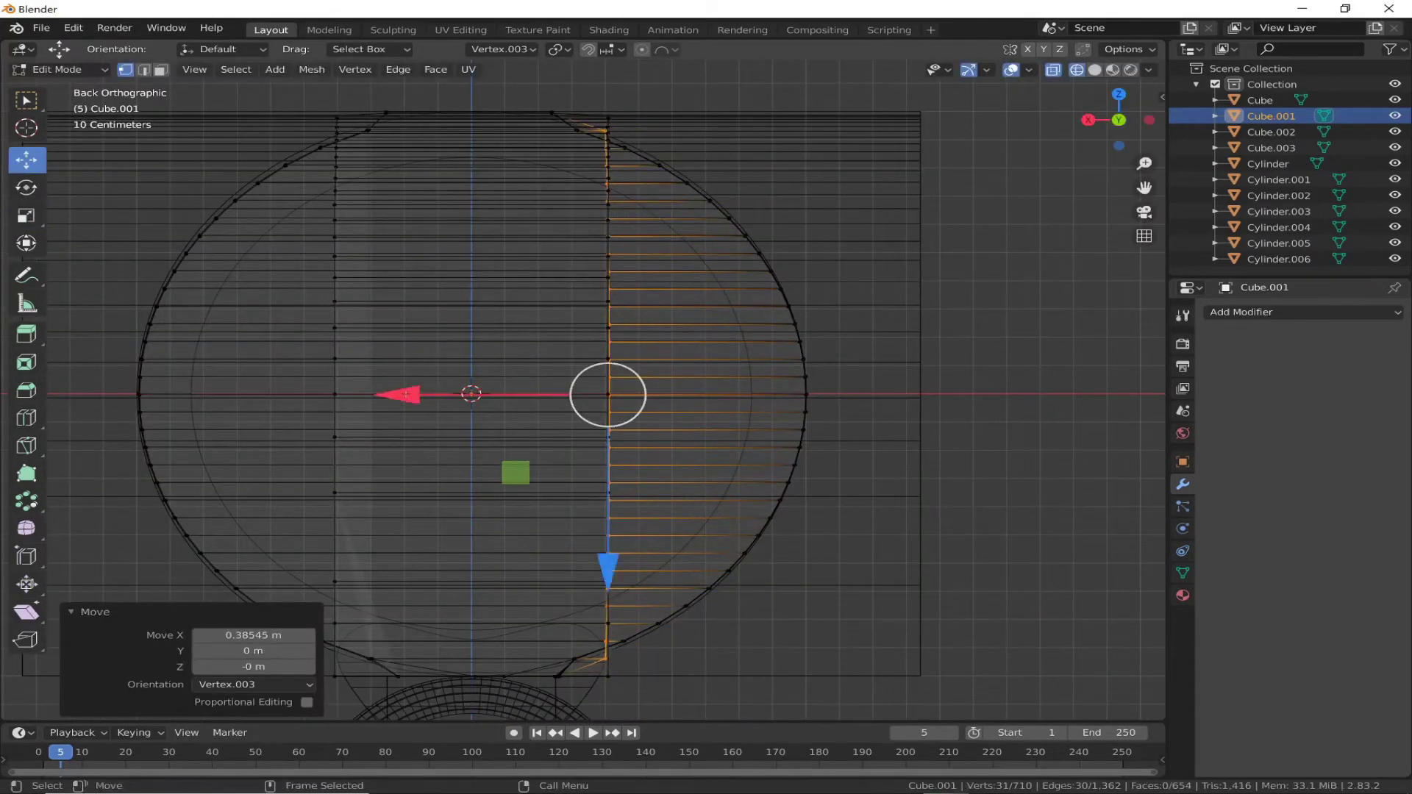
pyautogui.click(583, 397)
# Step: Add the inner rim loop to the selection and box-select the next vertex ring with X-ray on
pyautogui.moveTo(583, 397)
pyautogui.mouseDown(button='middle')
pyautogui.moveTo(893, 493)
pyautogui.moveTo(836, 522)
pyautogui.mouseUp(button='middle')
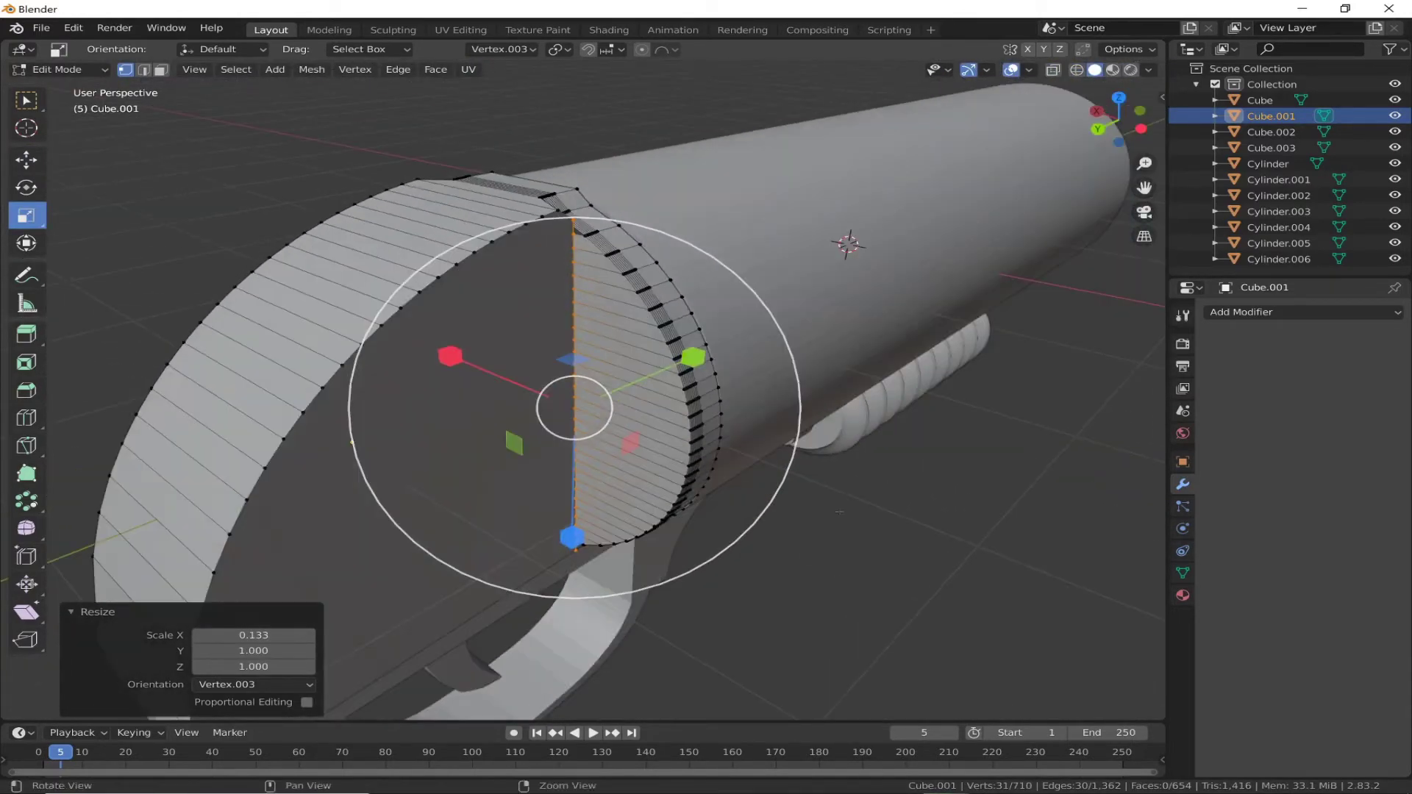
pyautogui.moveTo(758, 450)
pyautogui.mouseDown(button='middle')
pyautogui.moveTo(1070, 523)
pyautogui.moveTo(603, 478)
pyautogui.mouseUp(button='middle')
pyautogui.keyDown('alt'); pyautogui.keyDown('shift'); pyautogui.click(514, 514); pyautogui.keyUp('shift'); pyautogui.keyUp('alt')
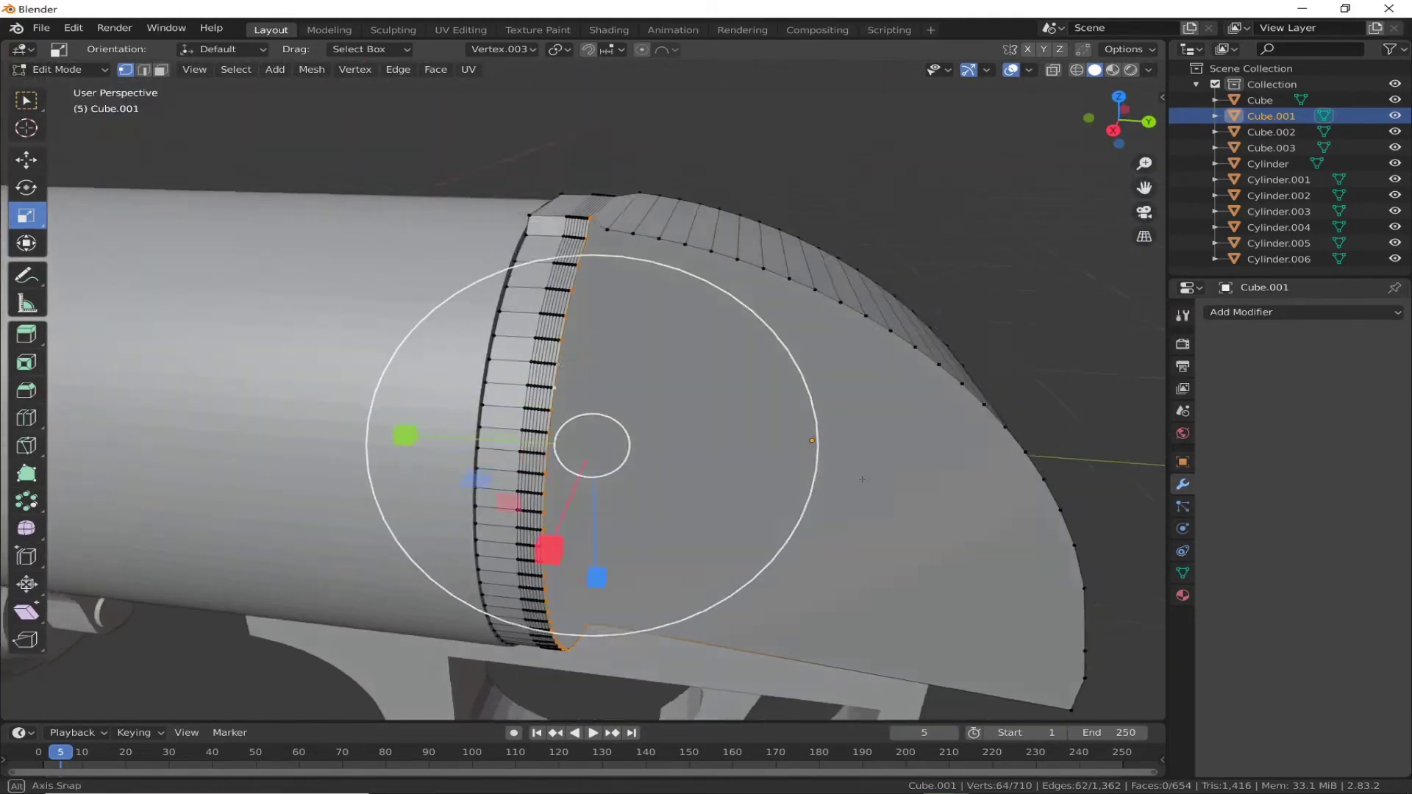
pyautogui.moveTo(515, 515); pyautogui.dragTo(557, 355, button='middle')
pyautogui.moveTo(709, 525); pyautogui.dragTo(706, 245, button='middle')
pyautogui.hotkey('alt', 'z')
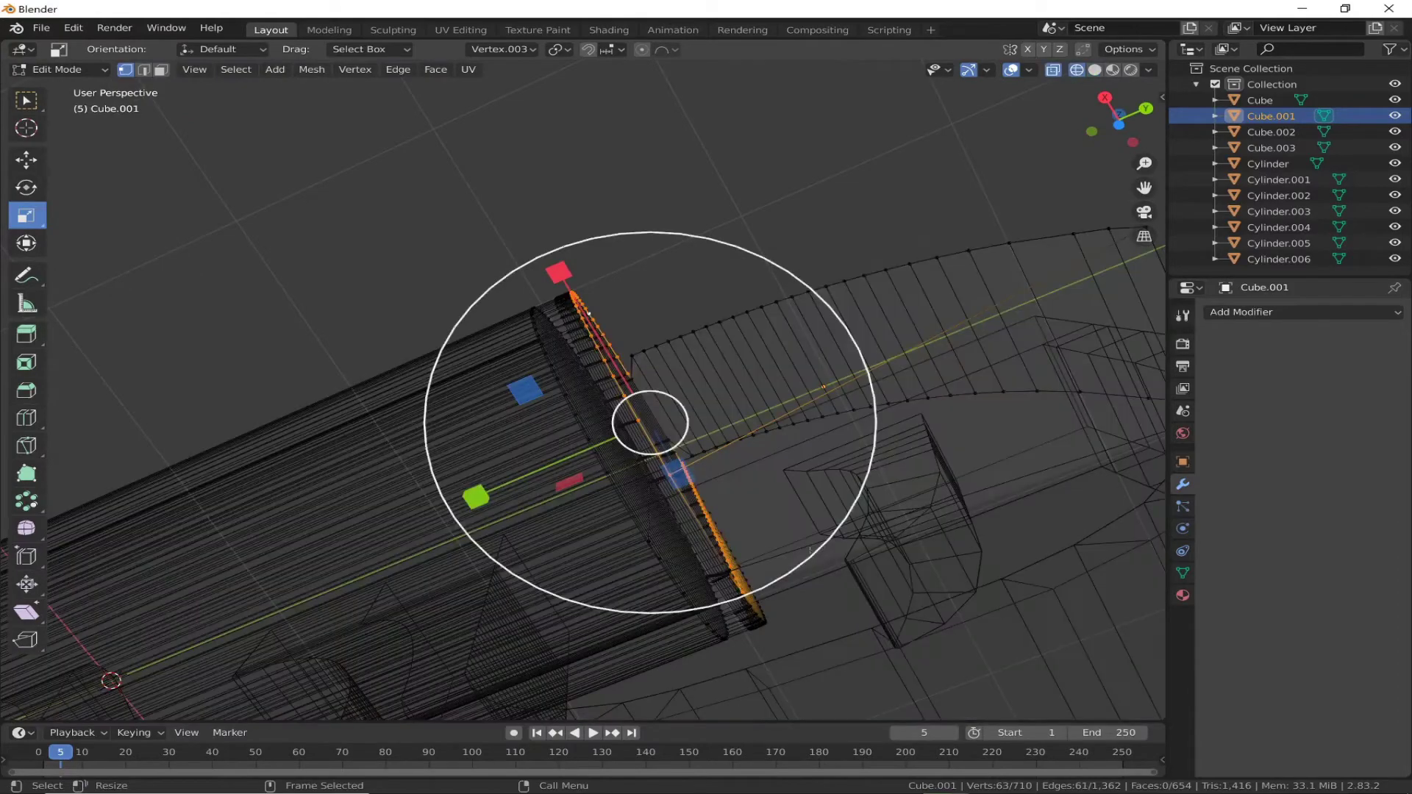
pyautogui.moveTo(706, 245); pyautogui.dragTo(1006, 597)
# Step: Flatten the selected ring along X in the back view
pyautogui.moveTo(1006, 597); pyautogui.dragTo(559, 441, button='middle')
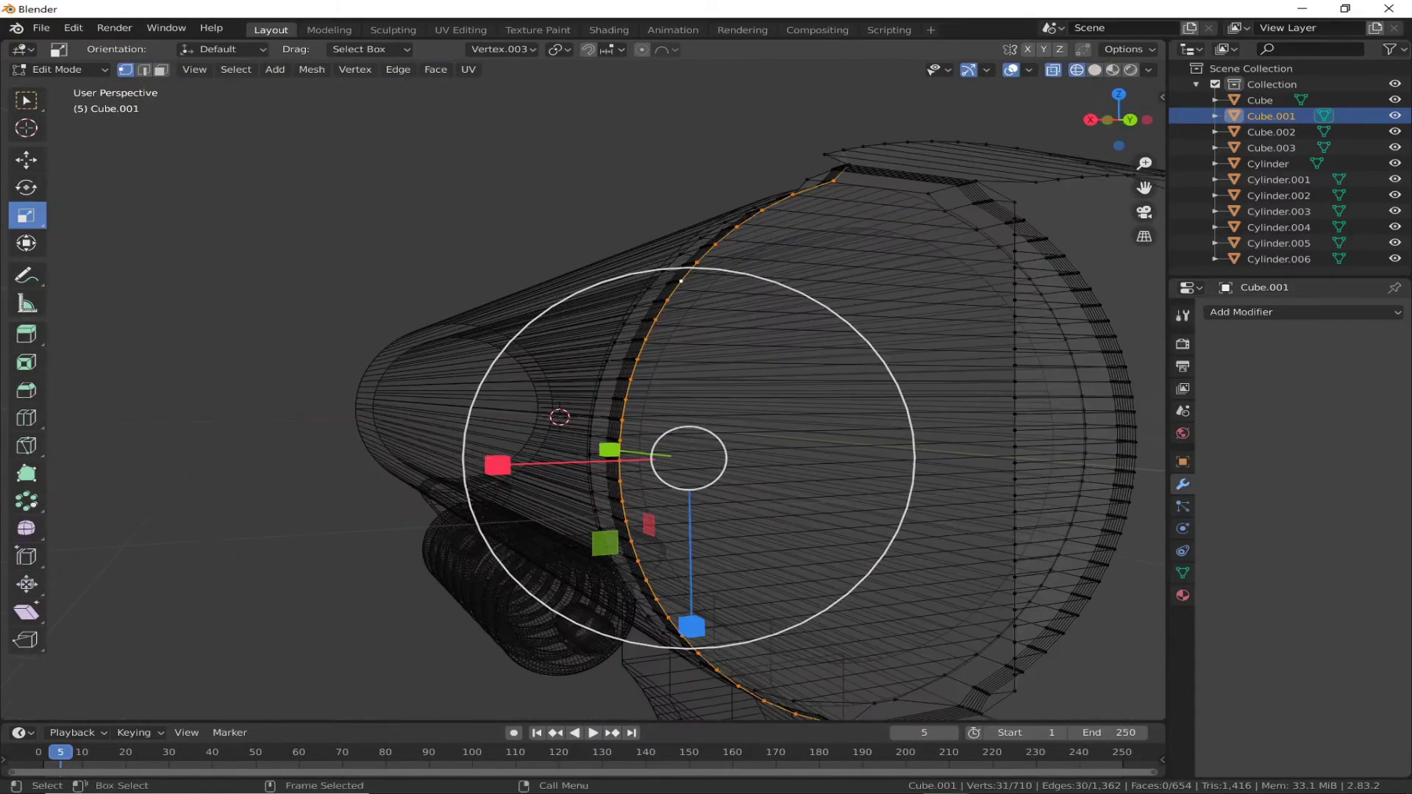
pyautogui.press('s')
pyautogui.press('x')
pyautogui.click(513, 438)
pyautogui.press('s')
pyautogui.press('x')
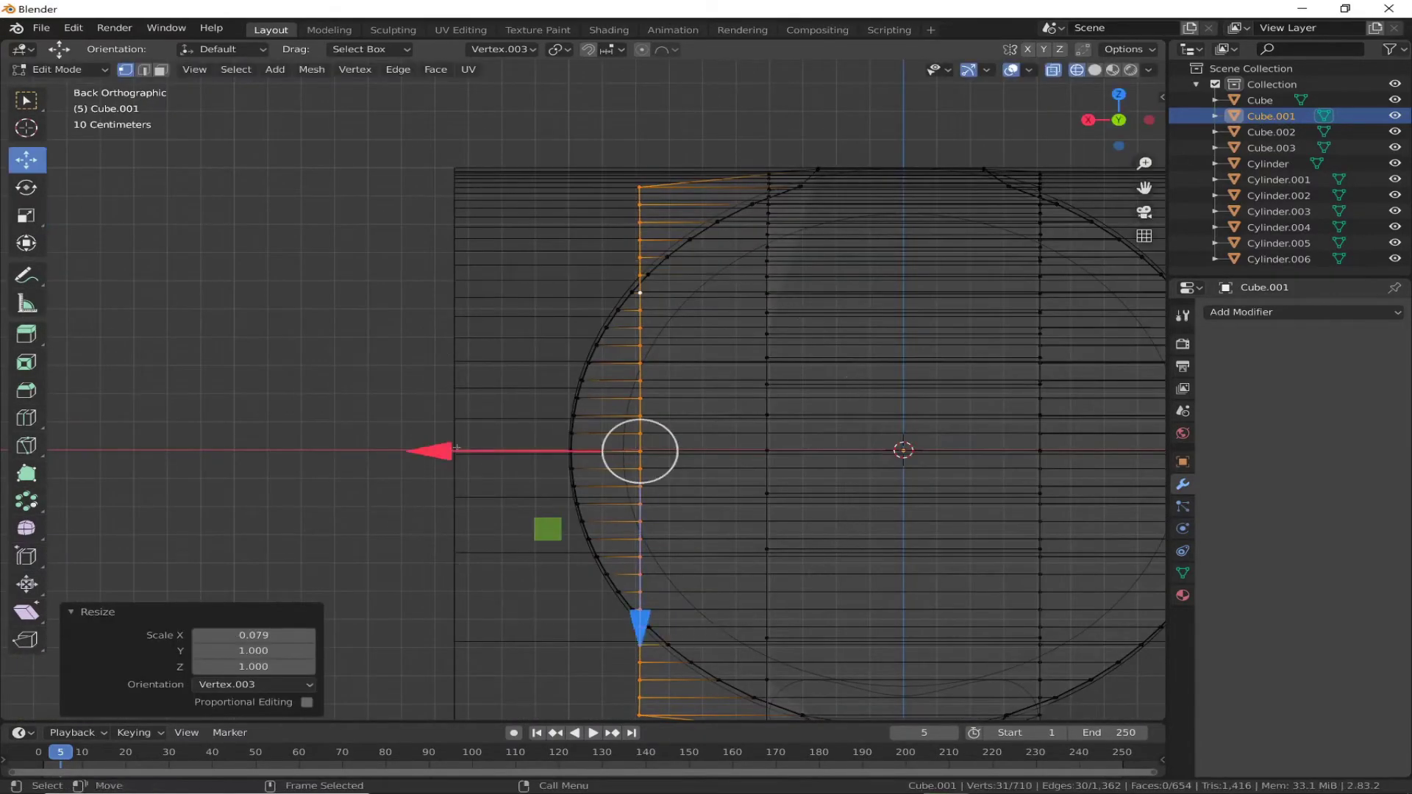
pyautogui.moveTo(457, 448); pyautogui.dragTo(588, 449)
# Step: Slide the flattened ring onto the cut line and squeeze it into a straight vertical edge
pyautogui.scroll(3, 588, 449)
pyautogui.hotkey('shift', 'space')
pyautogui.press('s')
pyautogui.moveTo(700, 495); pyautogui.dragTo(694, 496)
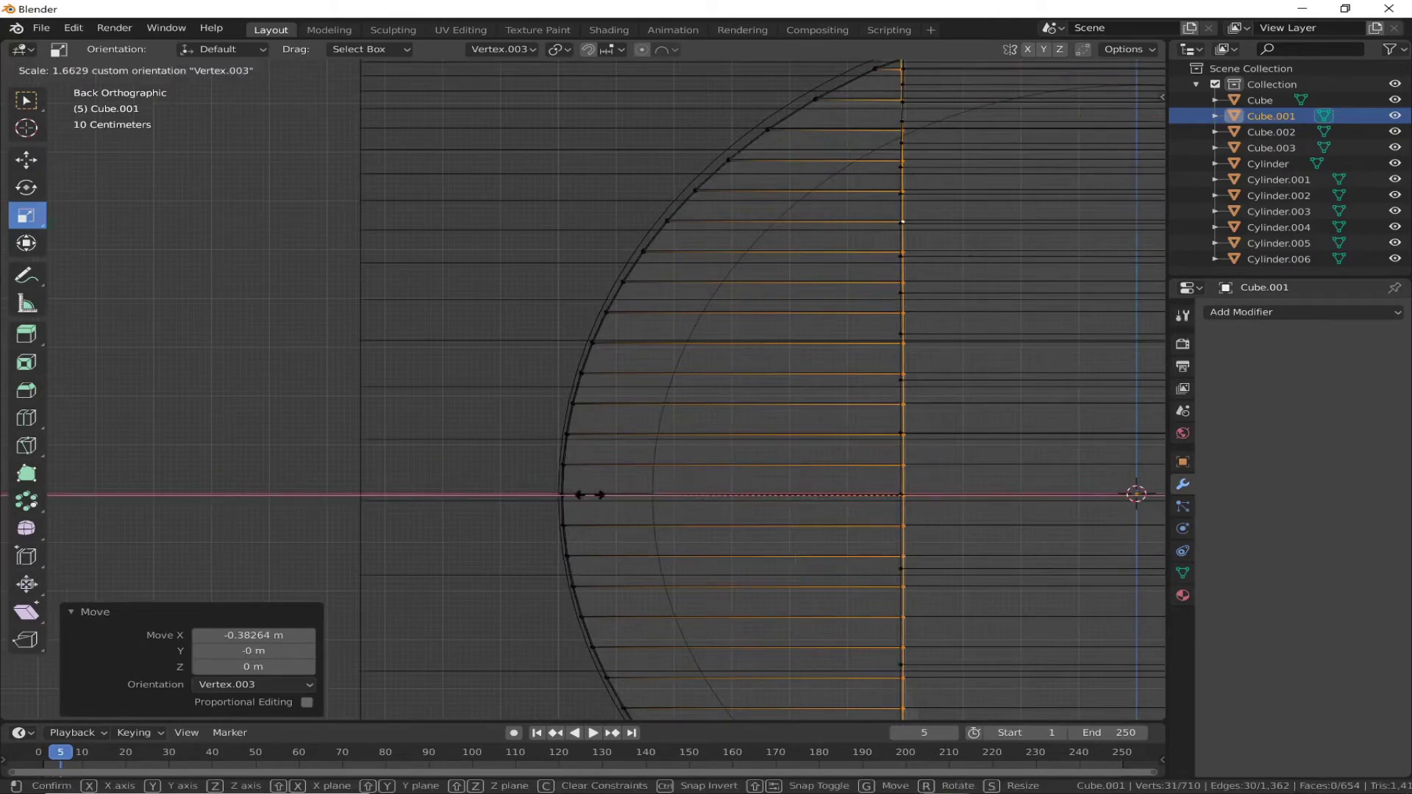
pyautogui.hotkey('shift', 'space')
pyautogui.press('g')
pyautogui.moveTo(590, 495)
pyautogui.mouseDown()
pyautogui.moveTo(700, 502)
pyautogui.moveTo(852, 485)
pyautogui.mouseUp()
pyautogui.hotkey('shift', 'space')
pyautogui.press('s')
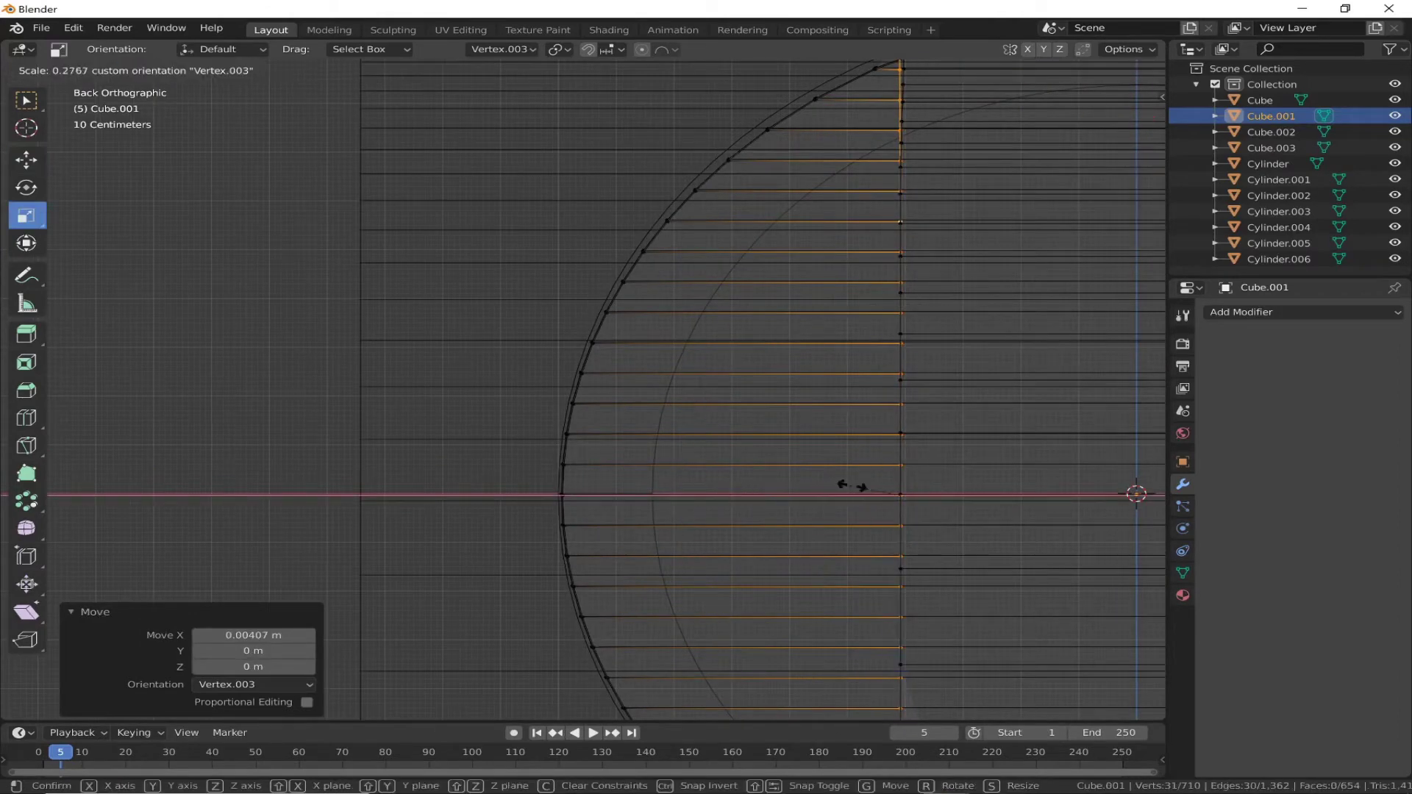
pyautogui.moveTo(1017, 457); pyautogui.dragTo(1070, 458)
pyautogui.scroll(-3, 1070, 457)
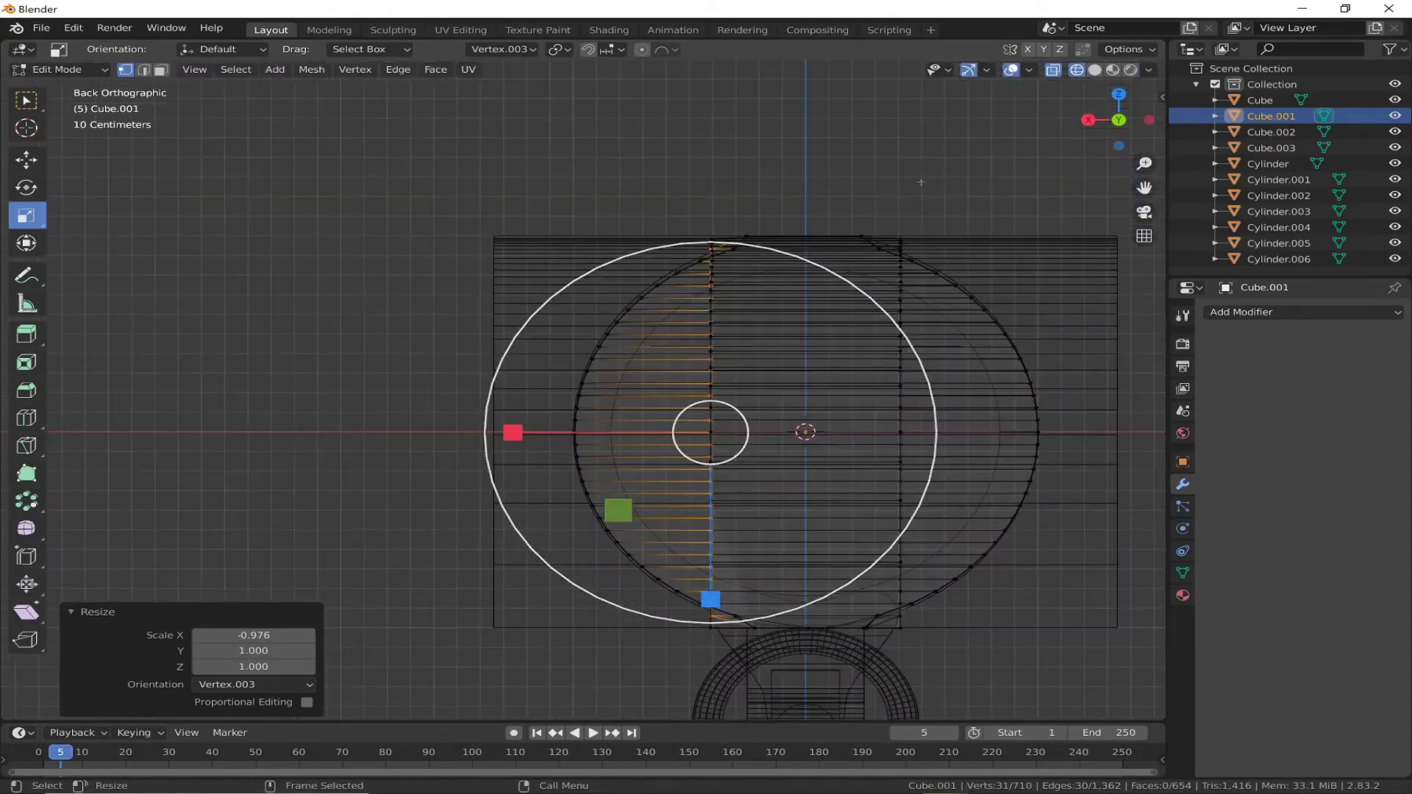
# Step: In top view, box-select the rear block of frame vertices and narrow it along X
pyautogui.moveTo(1070, 368); pyautogui.dragTo(1108, 76, button='middle')
pyautogui.click(1118, 103)
pyautogui.hotkey('alt', 'z')
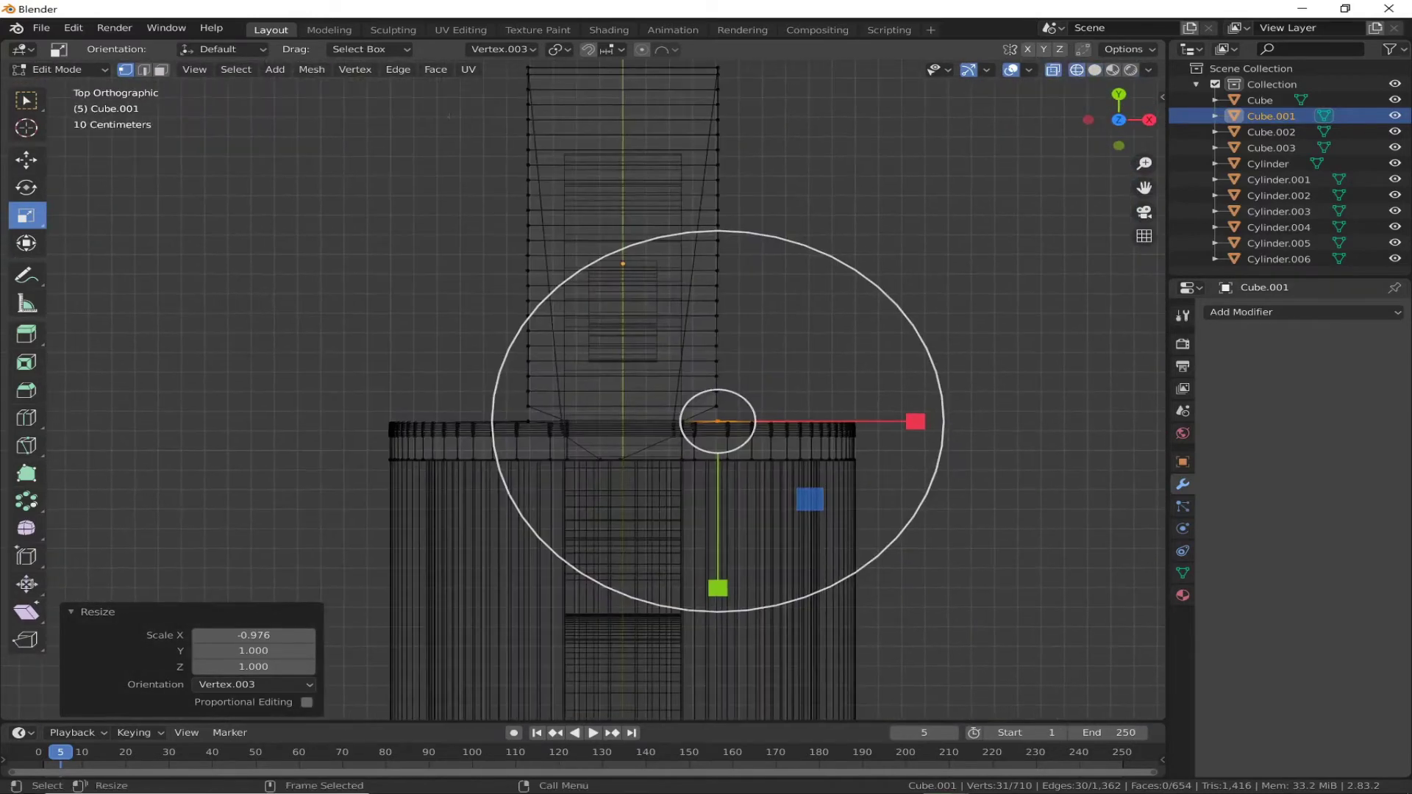
pyautogui.keyDown('shift'); pyautogui.moveTo(956, 294); pyautogui.dragTo(956, 427, button='middle'); pyautogui.keyUp('shift')
pyautogui.moveTo(477, 114); pyautogui.dragTo(830, 549)
pyautogui.moveTo(835, 322); pyautogui.dragTo(824, 326)
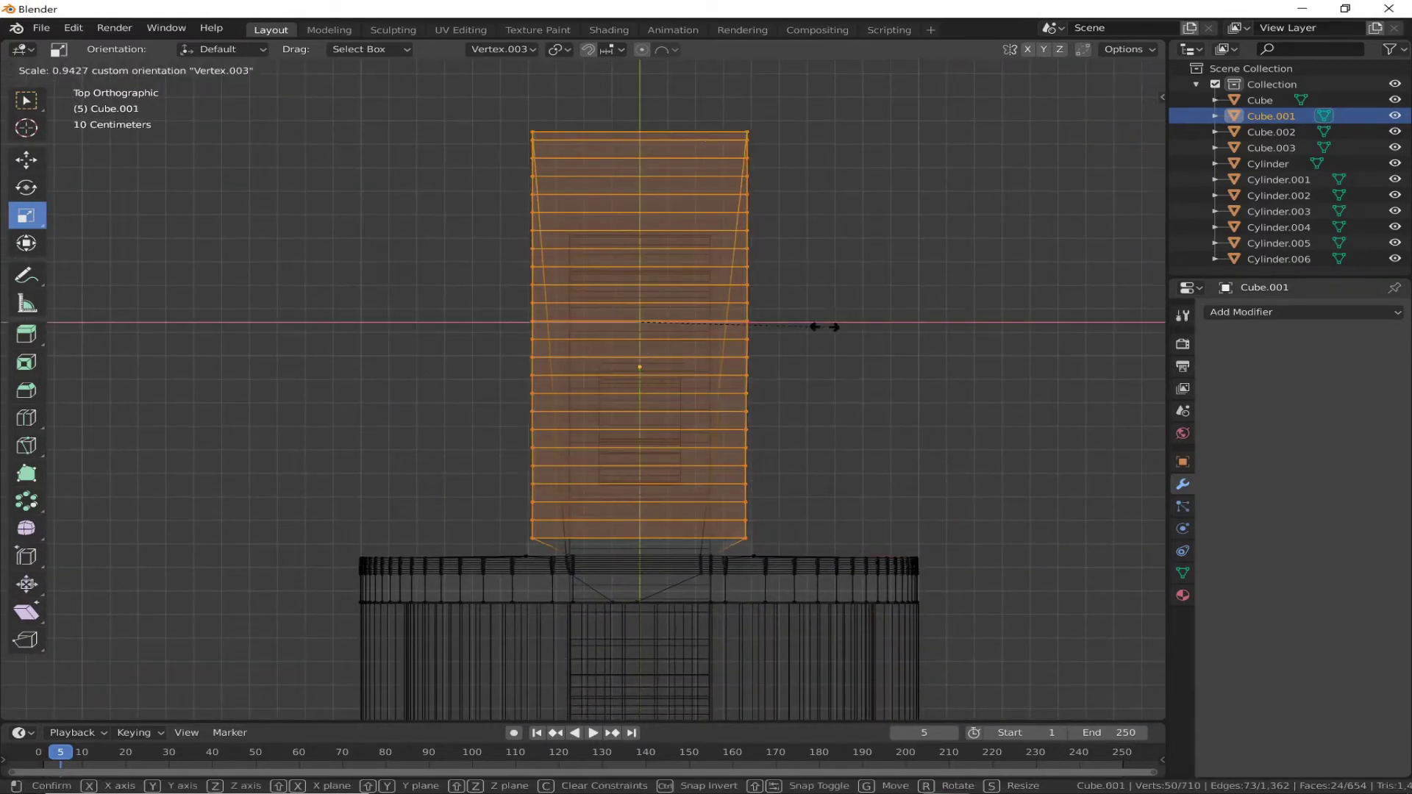
pyautogui.click(752, 329)
# Step: Turn X-ray off, clear the selection and select the edge loop along the cut face
pyautogui.moveTo(752, 329)
pyautogui.mouseDown(button='middle')
pyautogui.moveTo(647, 294)
pyautogui.moveTo(362, 511)
pyautogui.mouseUp(button='middle')
pyautogui.hotkey('alt', 'z')
pyautogui.hotkey('alt', 'a')
pyautogui.scroll(3, 630, 289)
pyautogui.keyDown('alt'); pyautogui.click(645, 477); pyautogui.keyUp('alt')
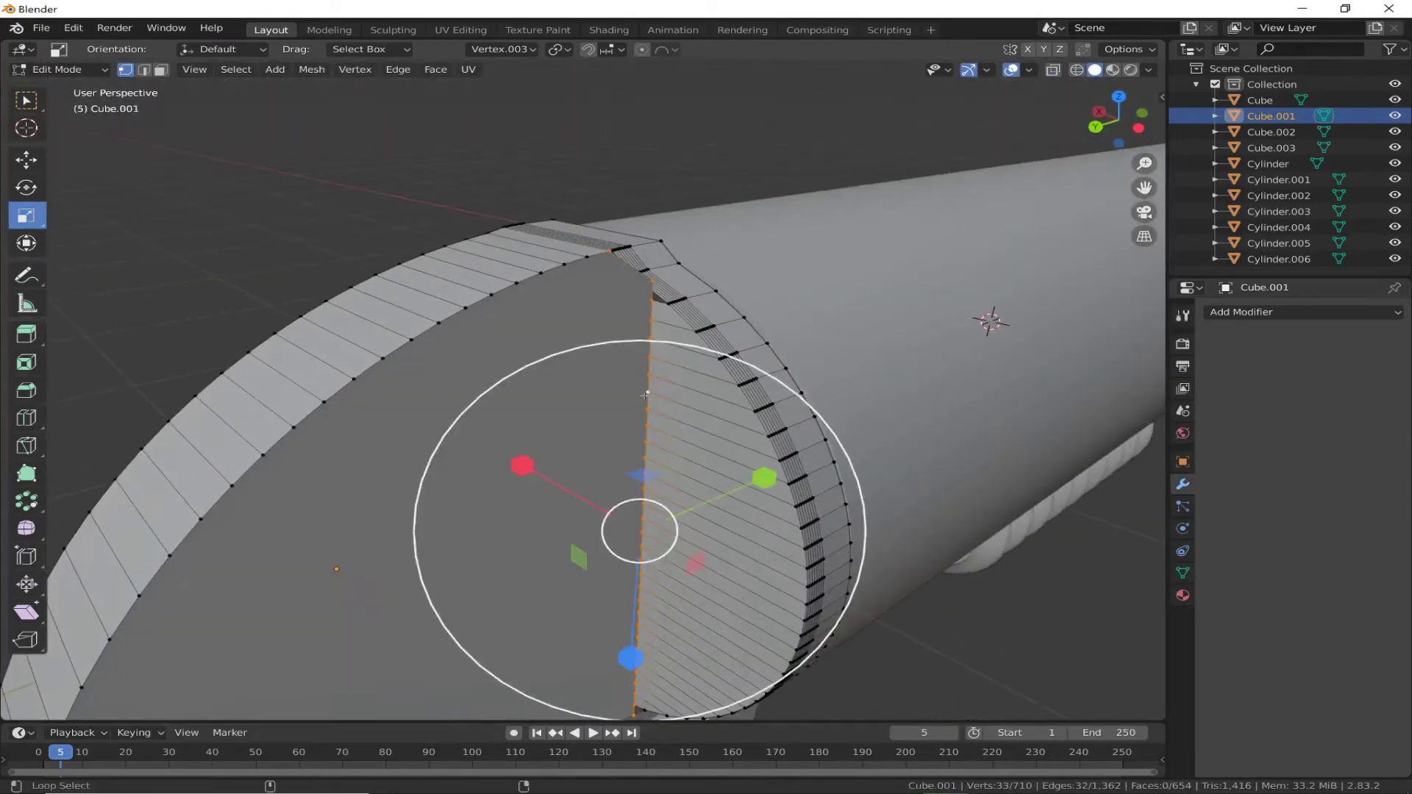
pyautogui.moveTo(646, 478)
pyautogui.mouseDown(button='middle')
pyautogui.moveTo(620, 126)
pyautogui.moveTo(673, 528)
pyautogui.moveTo(559, 542)
pyautogui.mouseUp(button='middle')
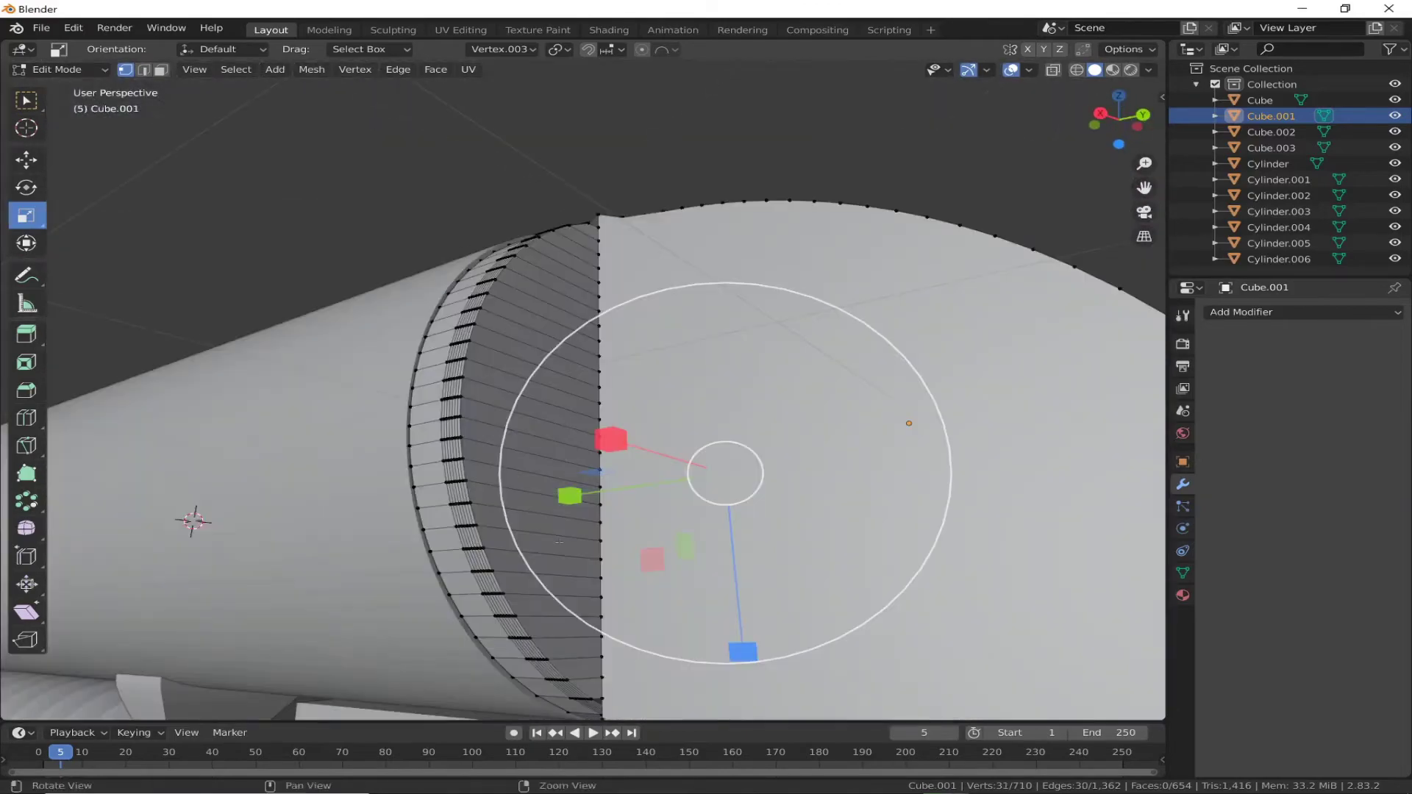
# Step: Scale the two vertical edge columns on the end face to 0.631 on X, then turn X-ray off
pyautogui.moveTo(620, 206); pyautogui.dragTo(1055, 177, button='middle')
pyautogui.hotkey('alt', 'z')
pyautogui.click(1121, 142)
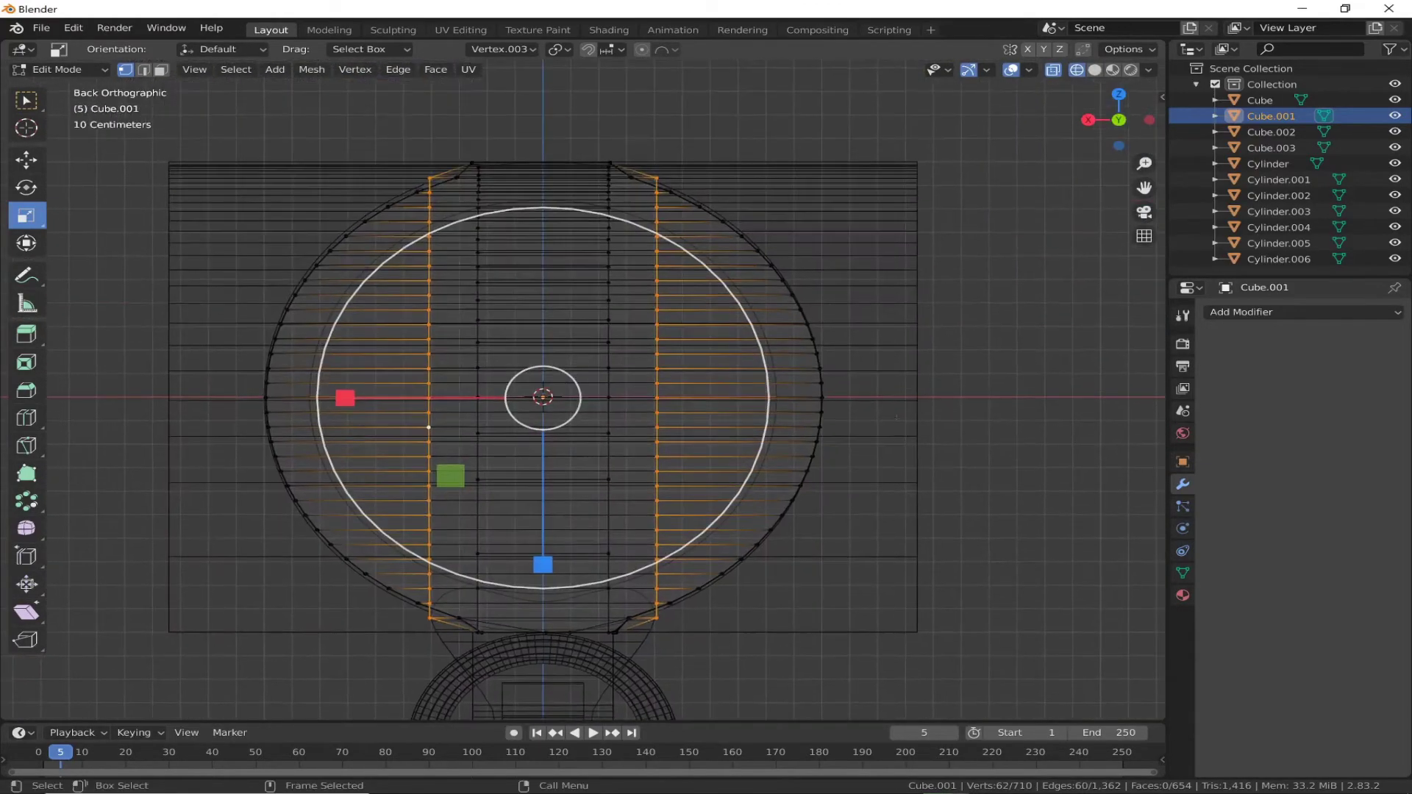
pyautogui.click(414, 404)
pyautogui.moveTo(414, 404)
pyautogui.mouseDown(button='middle')
pyautogui.moveTo(372, 203)
pyautogui.moveTo(898, 255)
pyautogui.moveTo(823, 259)
pyautogui.mouseUp(button='middle')
pyautogui.hotkey('alt', 'z')
pyautogui.click(853, 257)
pyautogui.scroll(3, 853, 258)
# Step: In Object Mode, add a new cube and move it above the frame's curved back
pyautogui.press('KP_3')
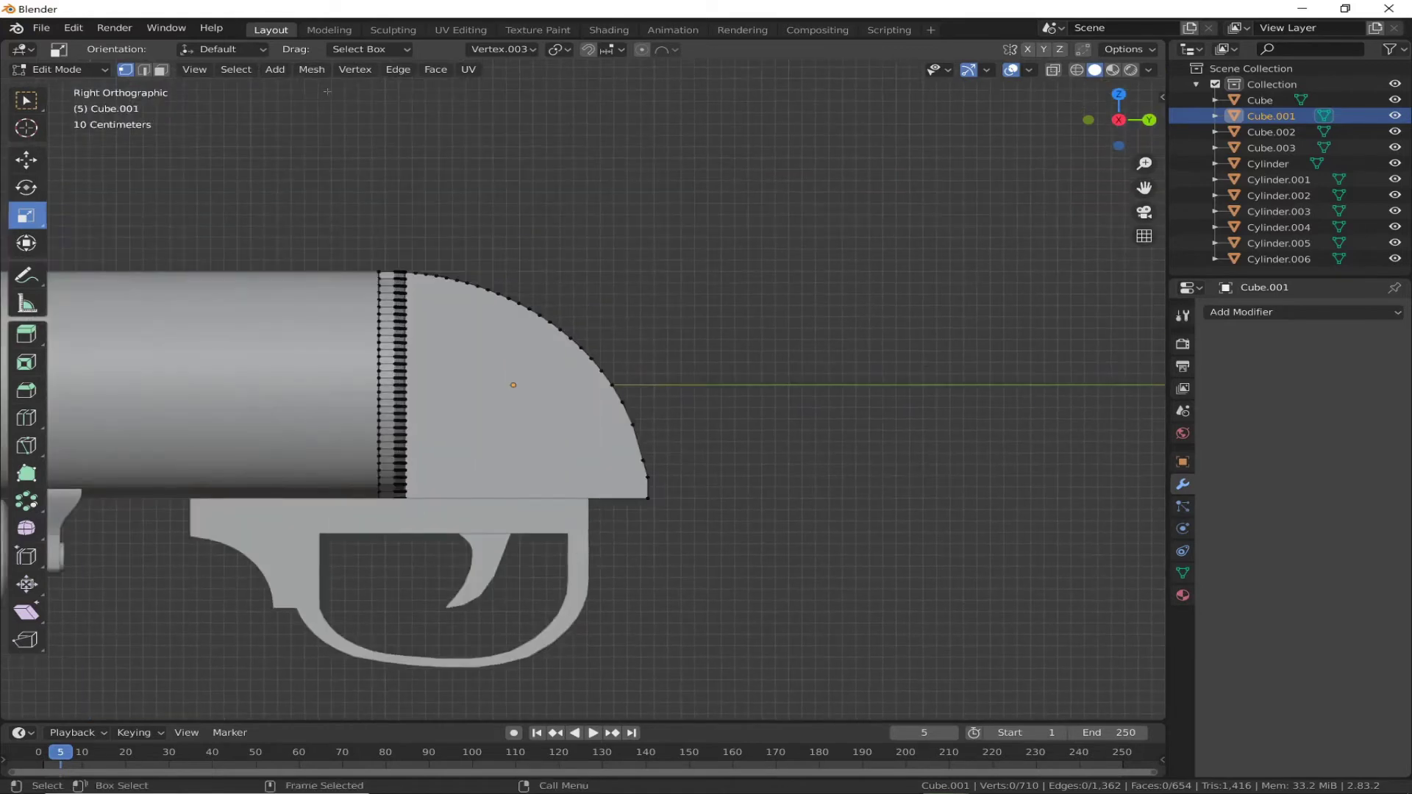
pyautogui.click(58, 69)
pyautogui.click(215, 69)
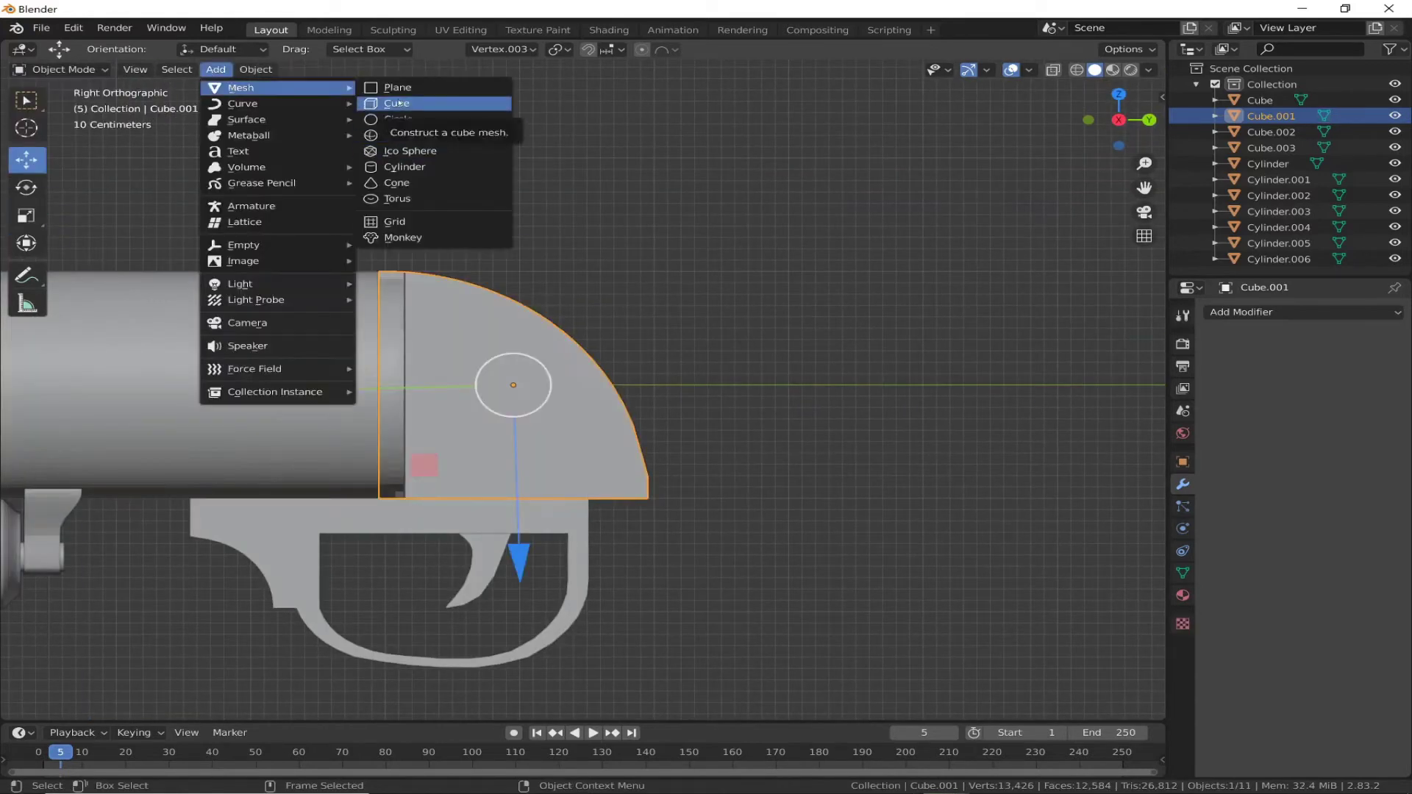
pyautogui.click(398, 104)
pyautogui.scroll(-3, 302, 363)
pyautogui.moveTo(259, 375); pyautogui.dragTo(634, 243)
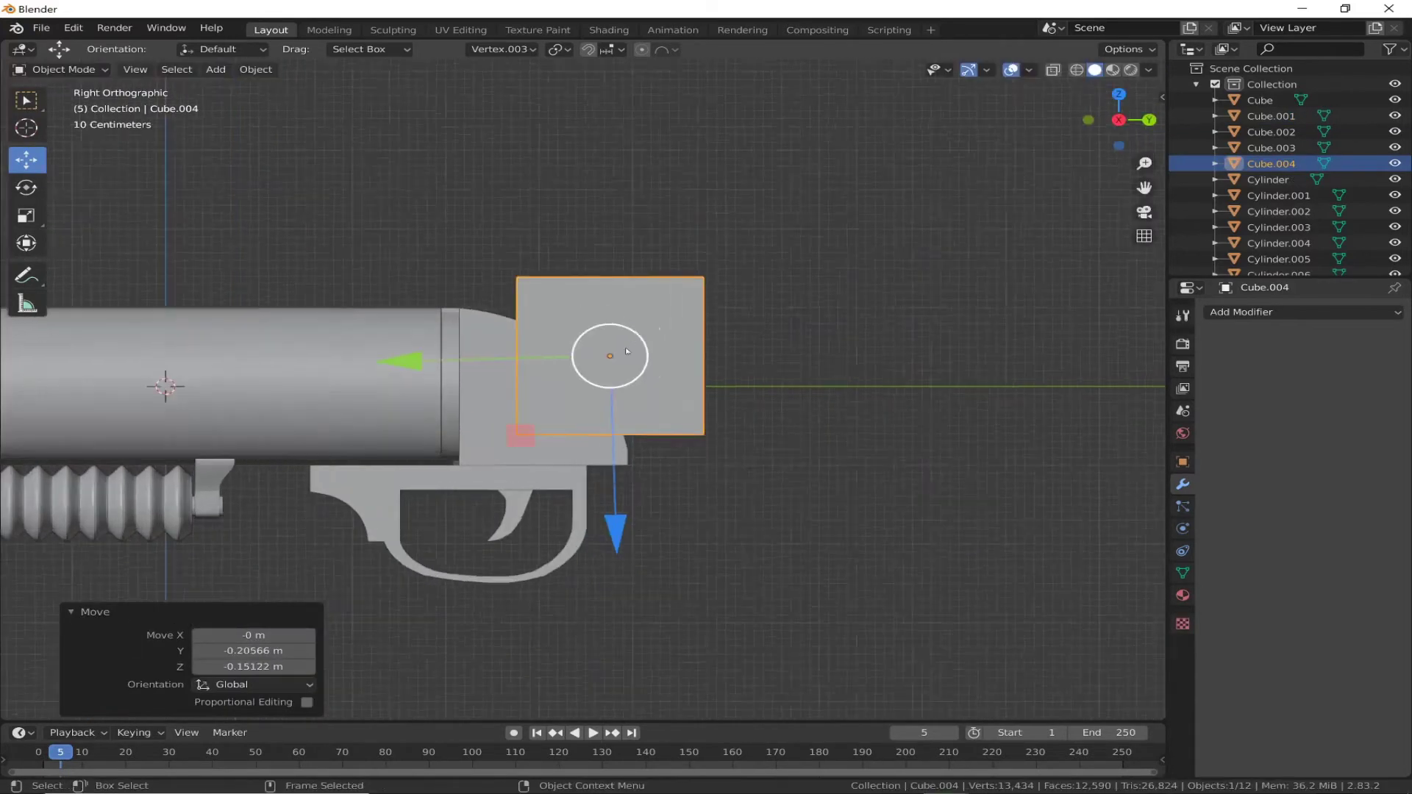
pyautogui.scroll(4, 620, 347)
# Step: Shrink the cube to 0.2539, tilt it -34.5° on X, and select its top face in Edit Mode
pyautogui.press('s')
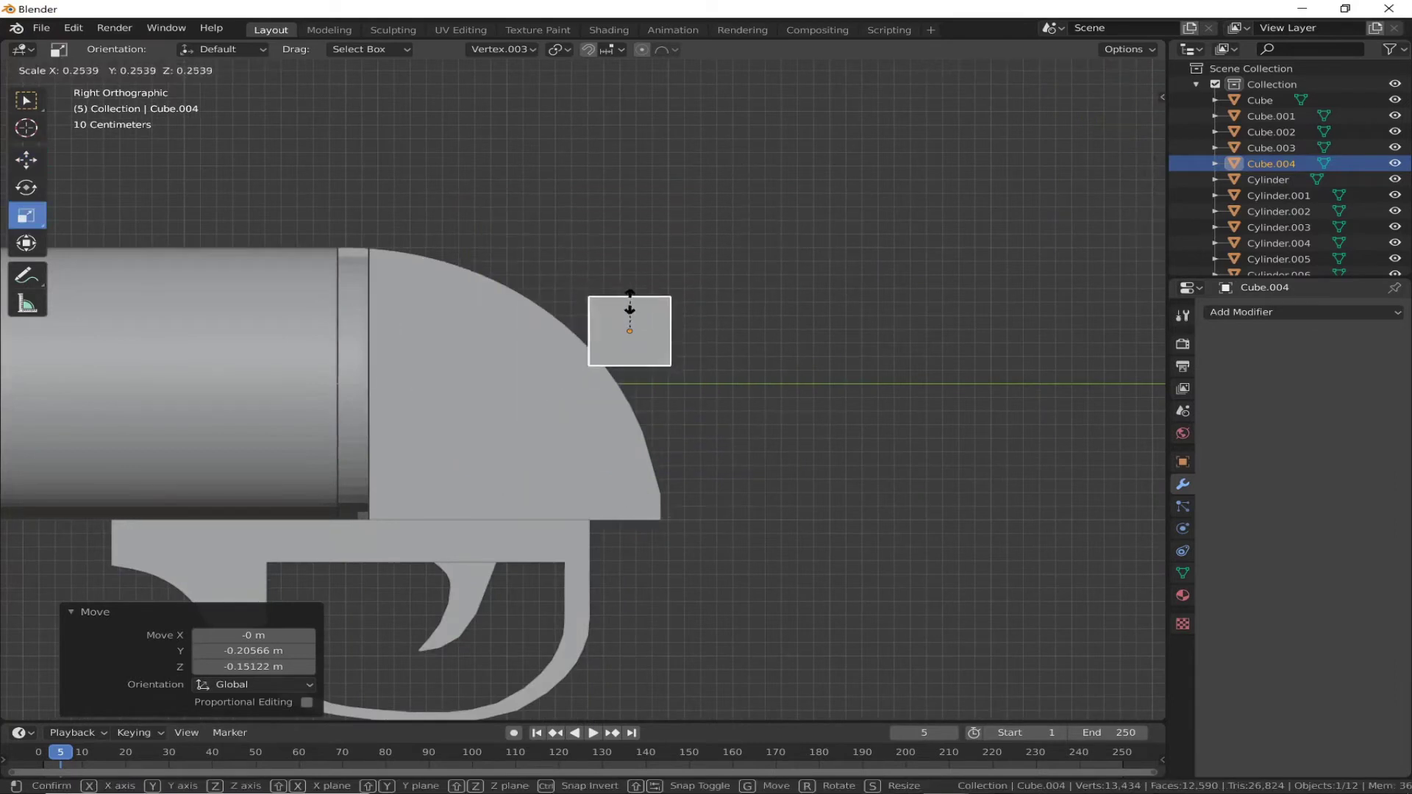
pyautogui.click(618, 330)
pyautogui.scroll(2, 618, 331)
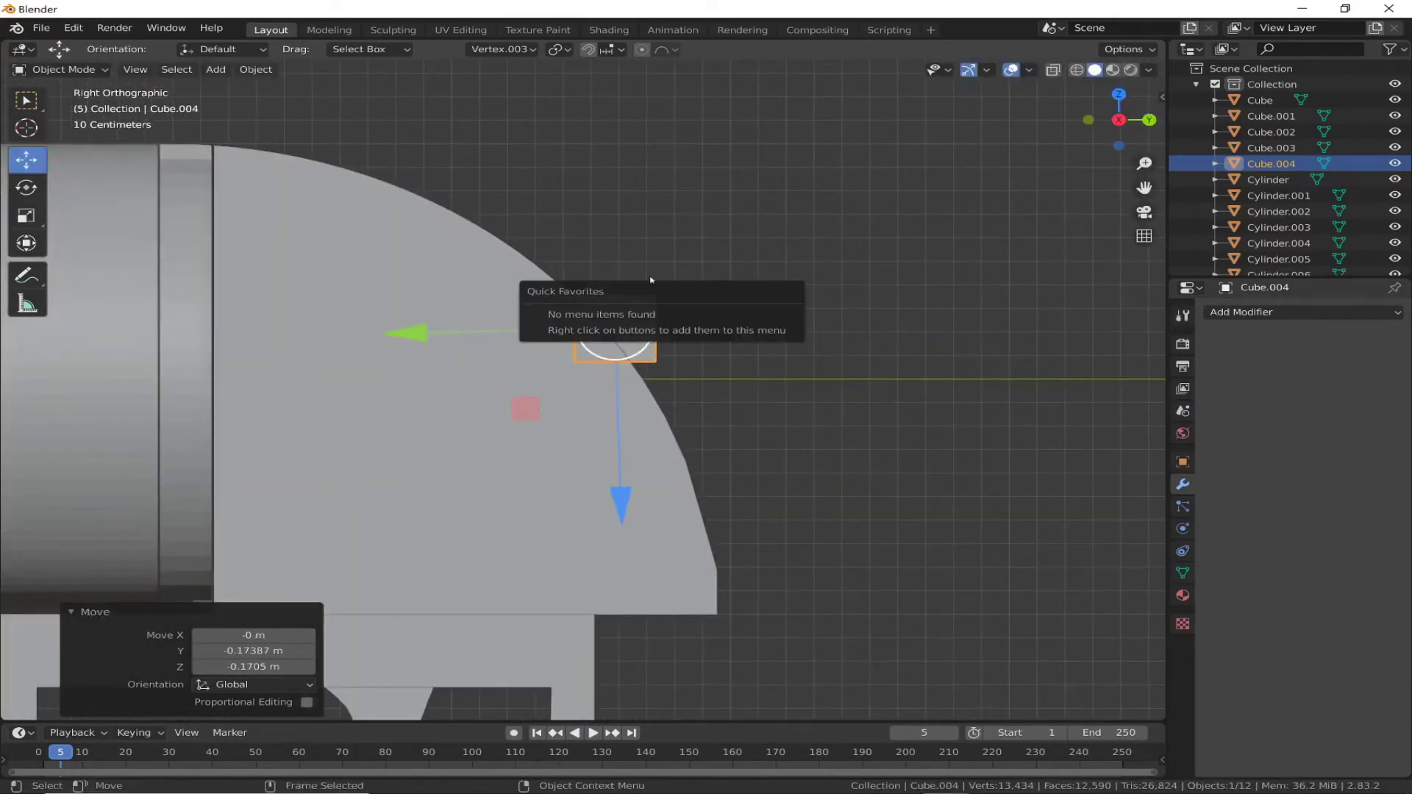
pyautogui.moveTo(722, 208); pyautogui.dragTo(741, 228)
pyautogui.moveTo(759, 282); pyautogui.dragTo(759, 282)
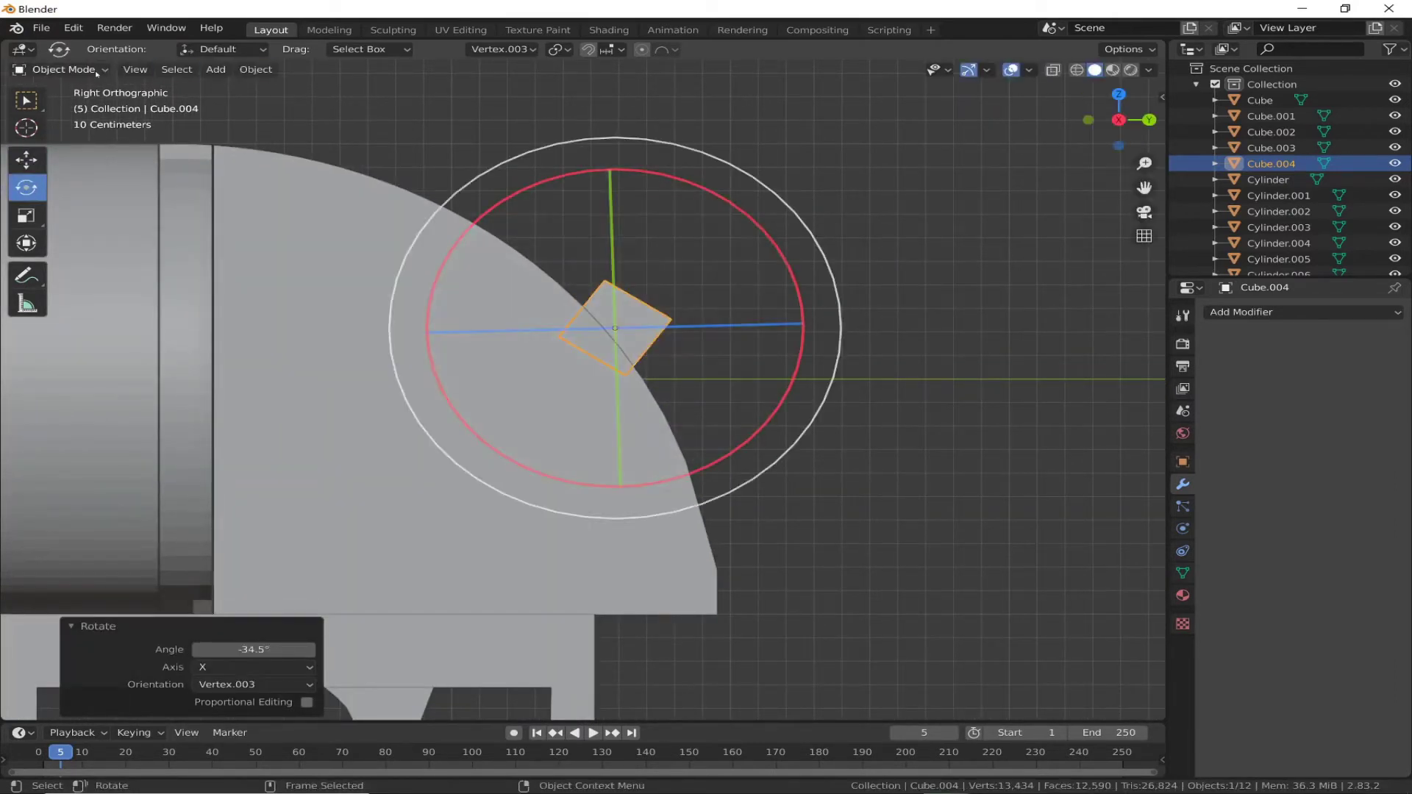
pyautogui.press('Tab')
pyautogui.hotkey('shift', 'z')
pyautogui.moveTo(437, 157); pyautogui.dragTo(658, 288)
# Step: Extrude the grip's top face upward in several steps following the frame's curve
pyautogui.press('3')
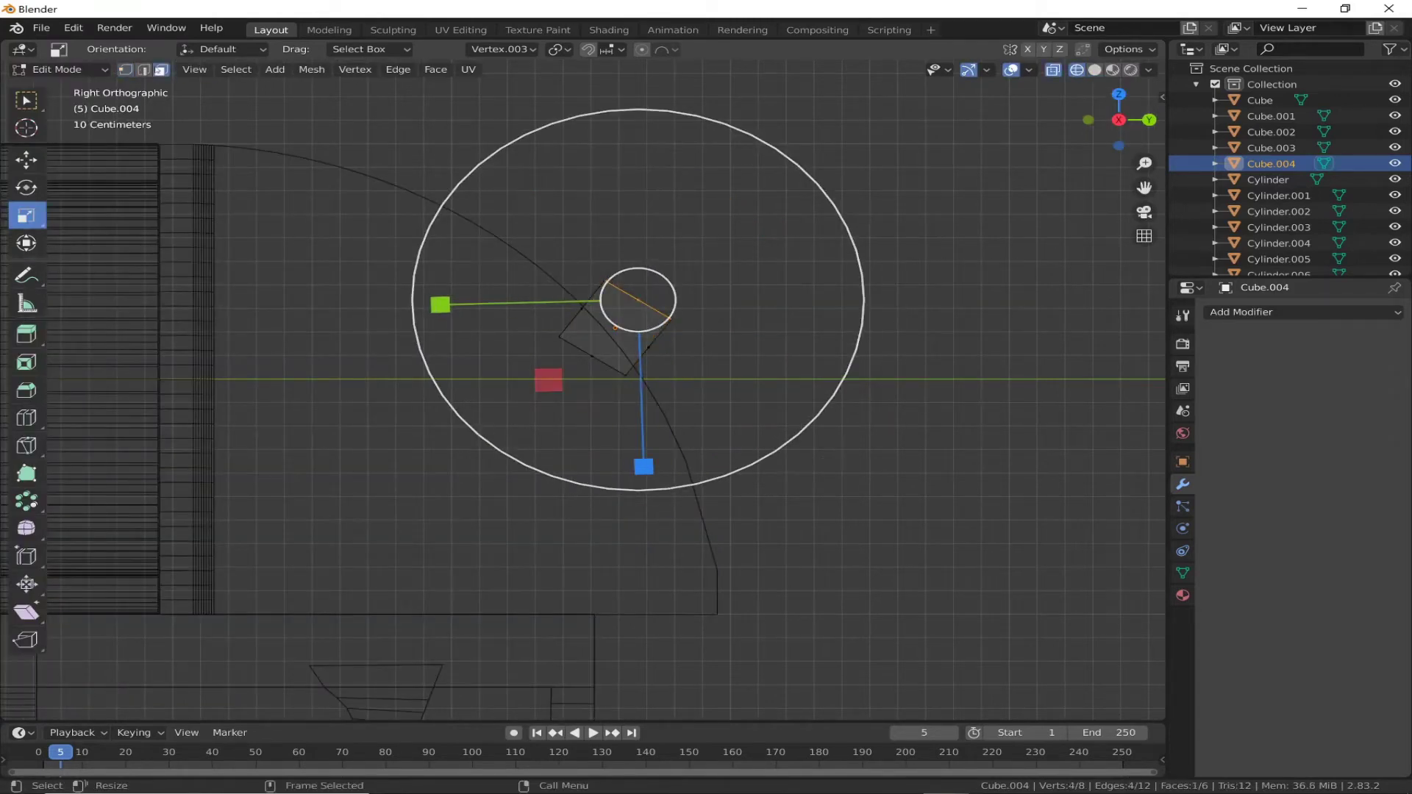
pyautogui.keyDown('shift'); pyautogui.moveTo(356, 225); pyautogui.dragTo(223, 303, button='middle'); pyautogui.keyUp('shift')
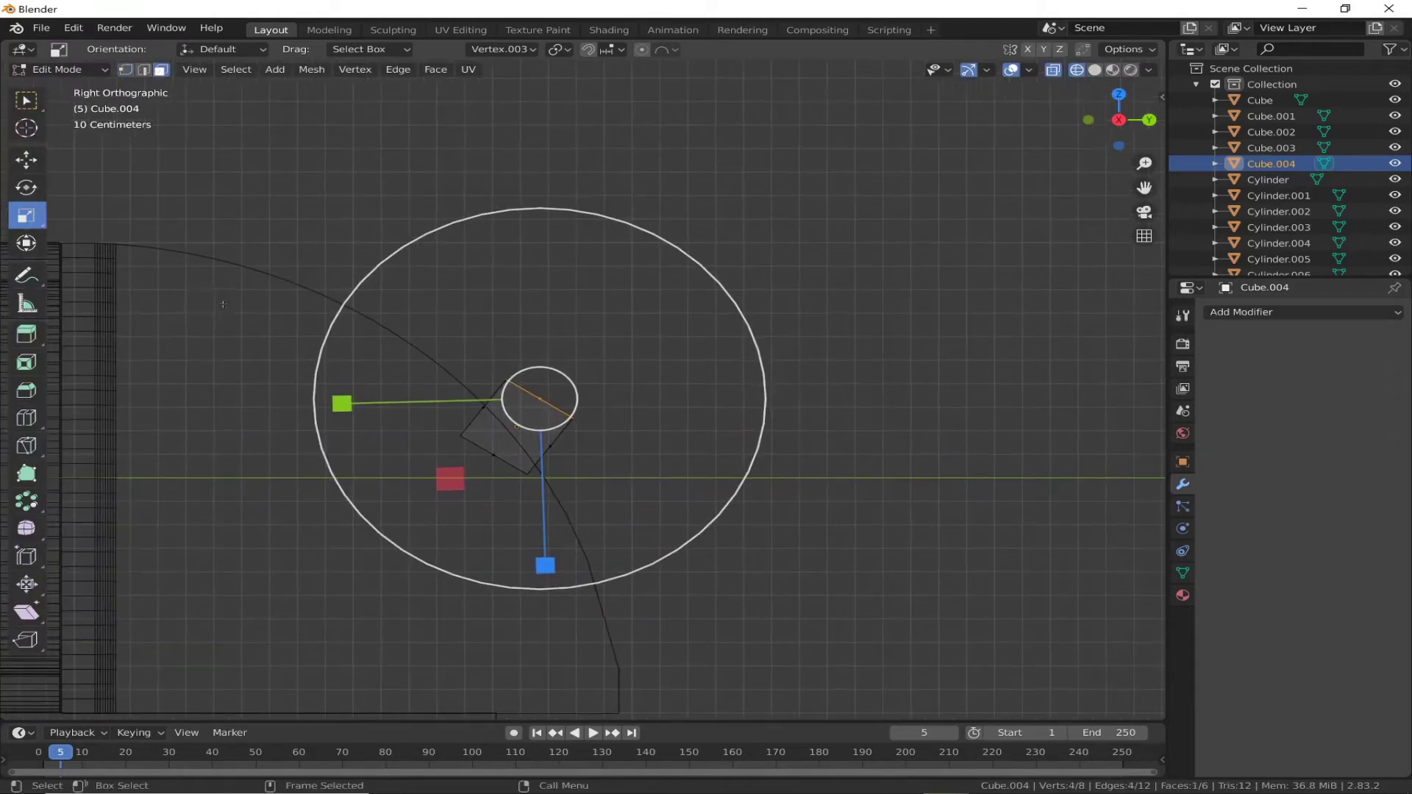
pyautogui.keyDown('ctrl'); pyautogui.rightClick(572, 354); pyautogui.keyUp('ctrl')
pyautogui.keyDown('ctrl'); pyautogui.rightClick(585, 312); pyautogui.keyUp('ctrl')
pyautogui.keyDown('ctrl'); pyautogui.rightClick(593, 268); pyautogui.keyUp('ctrl')
pyautogui.keyDown('ctrl'); pyautogui.rightClick(594, 221); pyautogui.keyUp('ctrl')
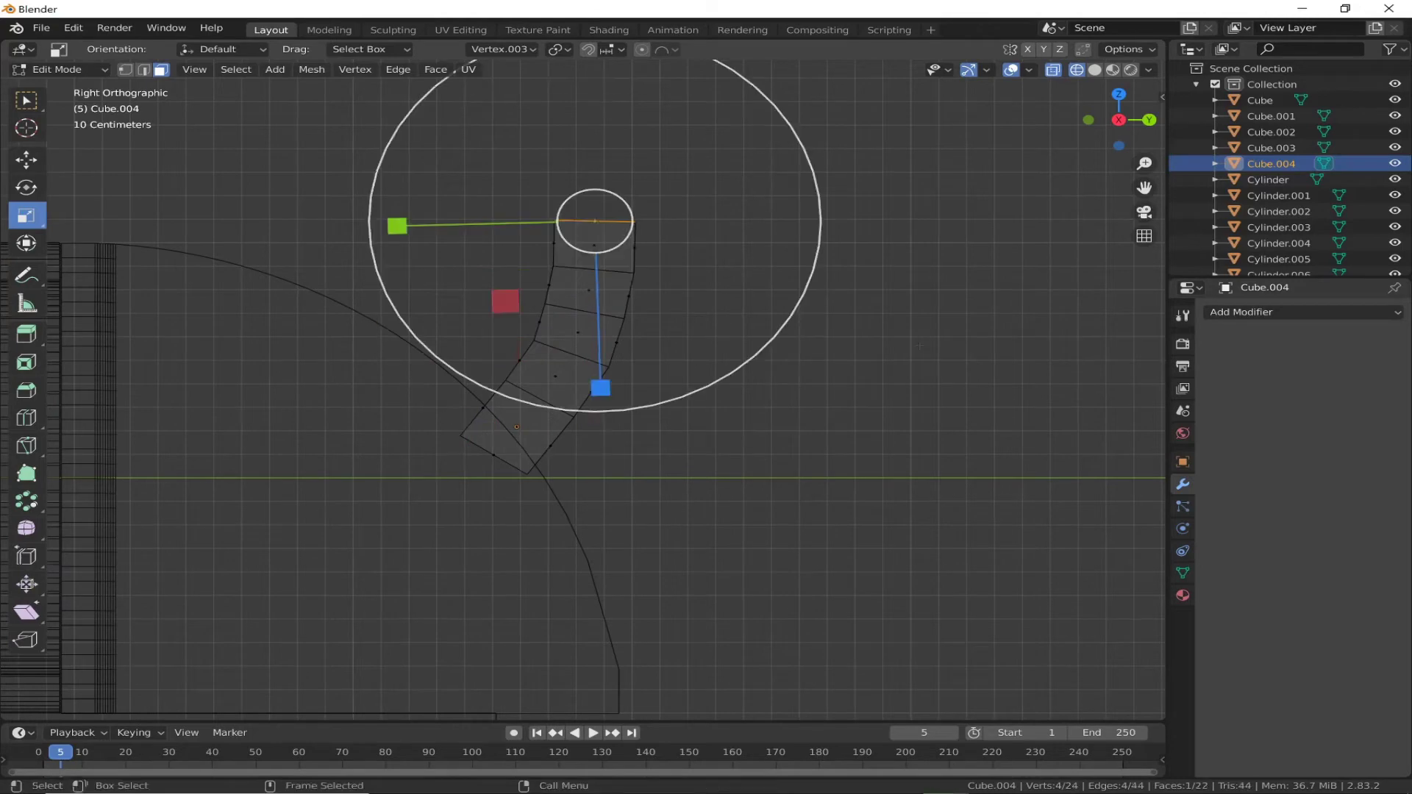
pyautogui.moveTo(919, 346); pyautogui.dragTo(821, 461, button='middle')
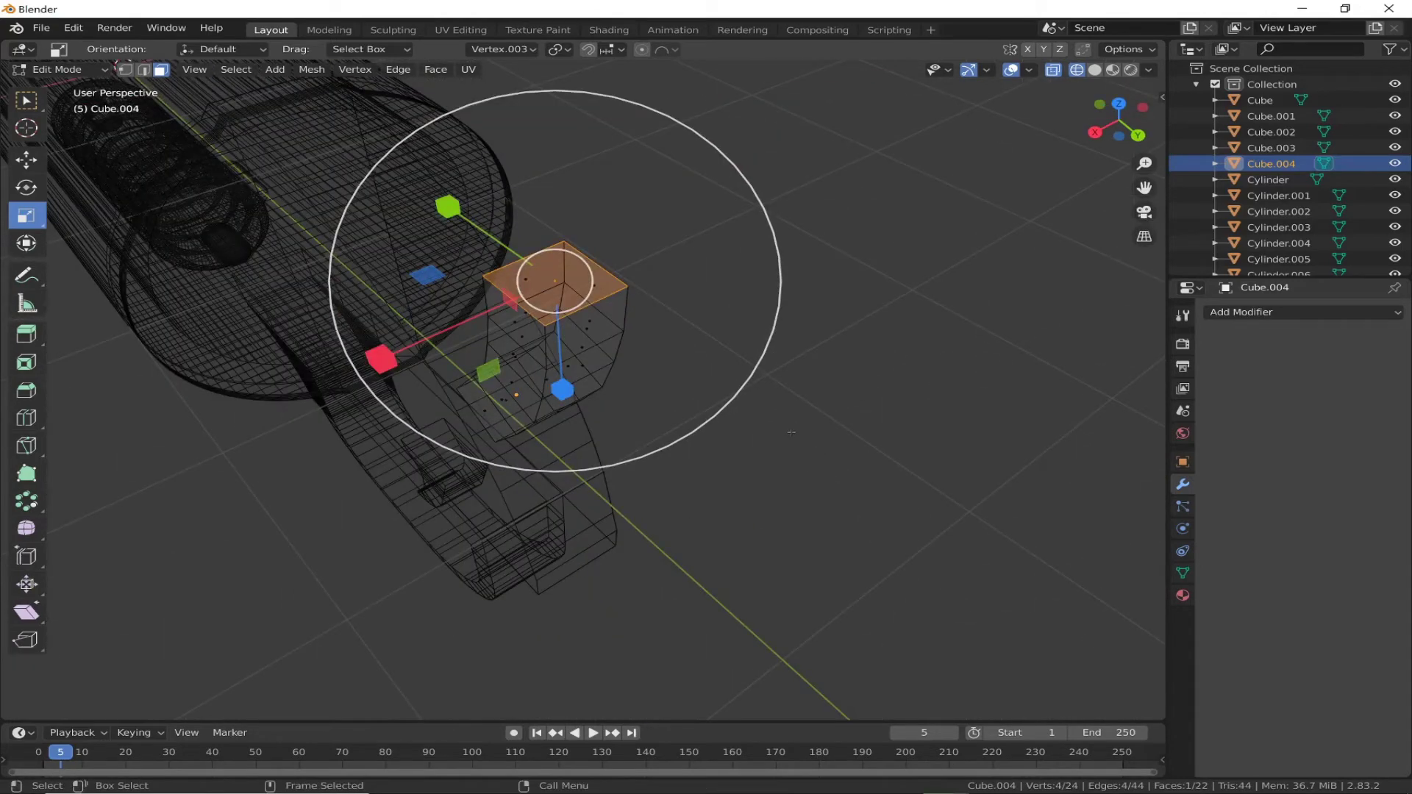
pyautogui.moveTo(820, 461); pyautogui.dragTo(601, 236, button='middle')
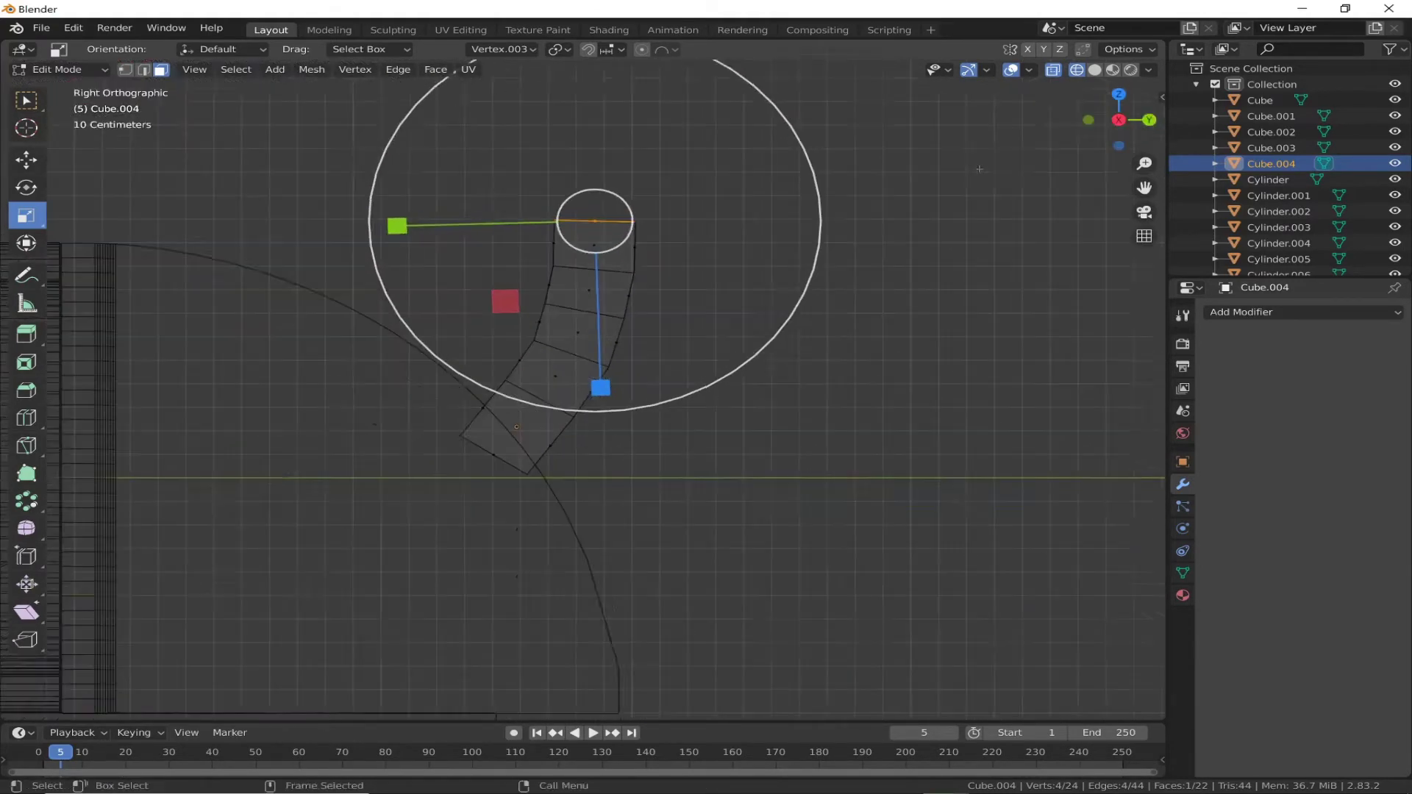
pyautogui.scroll(3, 602, 235)
pyautogui.keyDown('ctrl'); pyautogui.rightClick(601, 235); pyautogui.keyUp('ctrl')
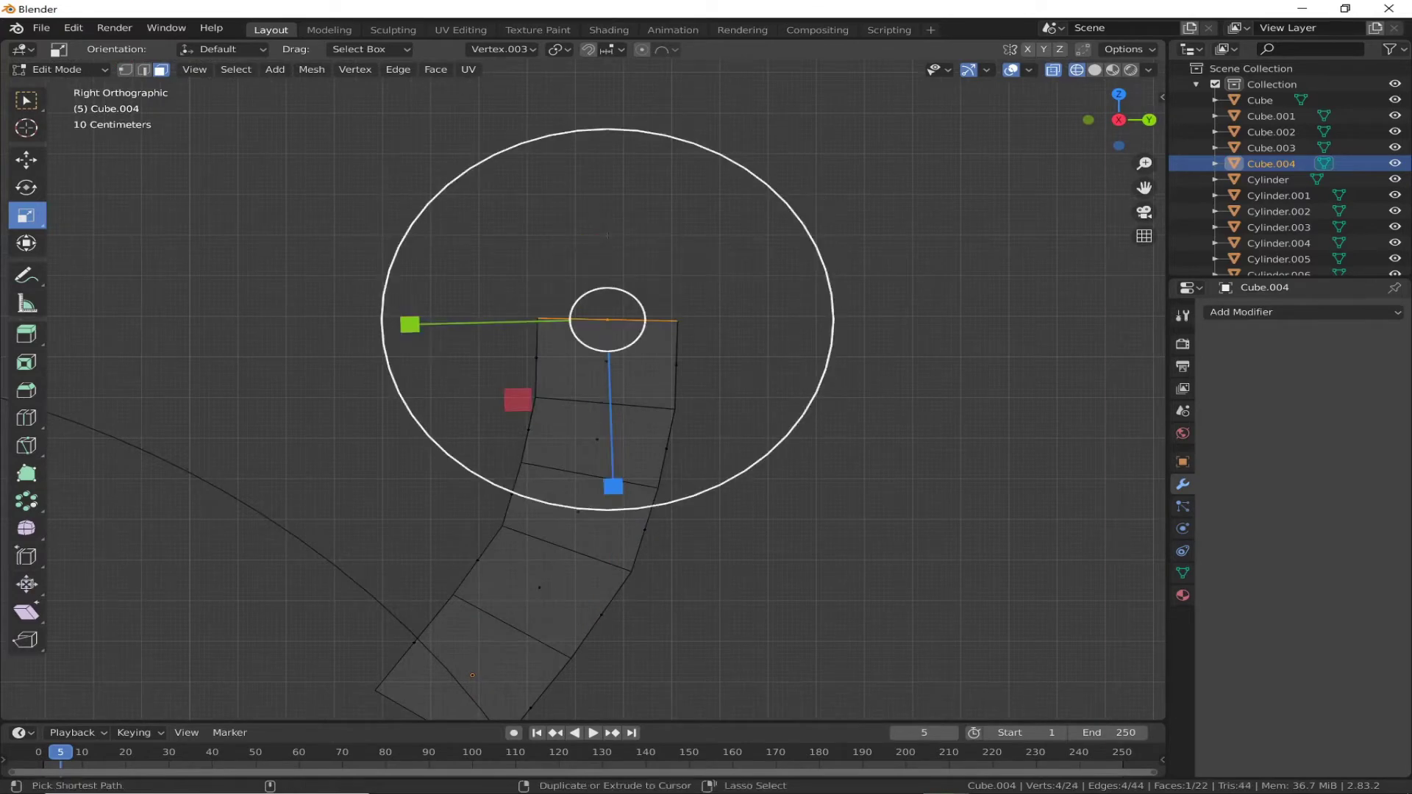
pyautogui.moveTo(601, 236); pyautogui.dragTo(2, 369, button='middle')
# Step: Add 14 horizontal loop cuts across the grip's new top section
pyautogui.click(26, 417)
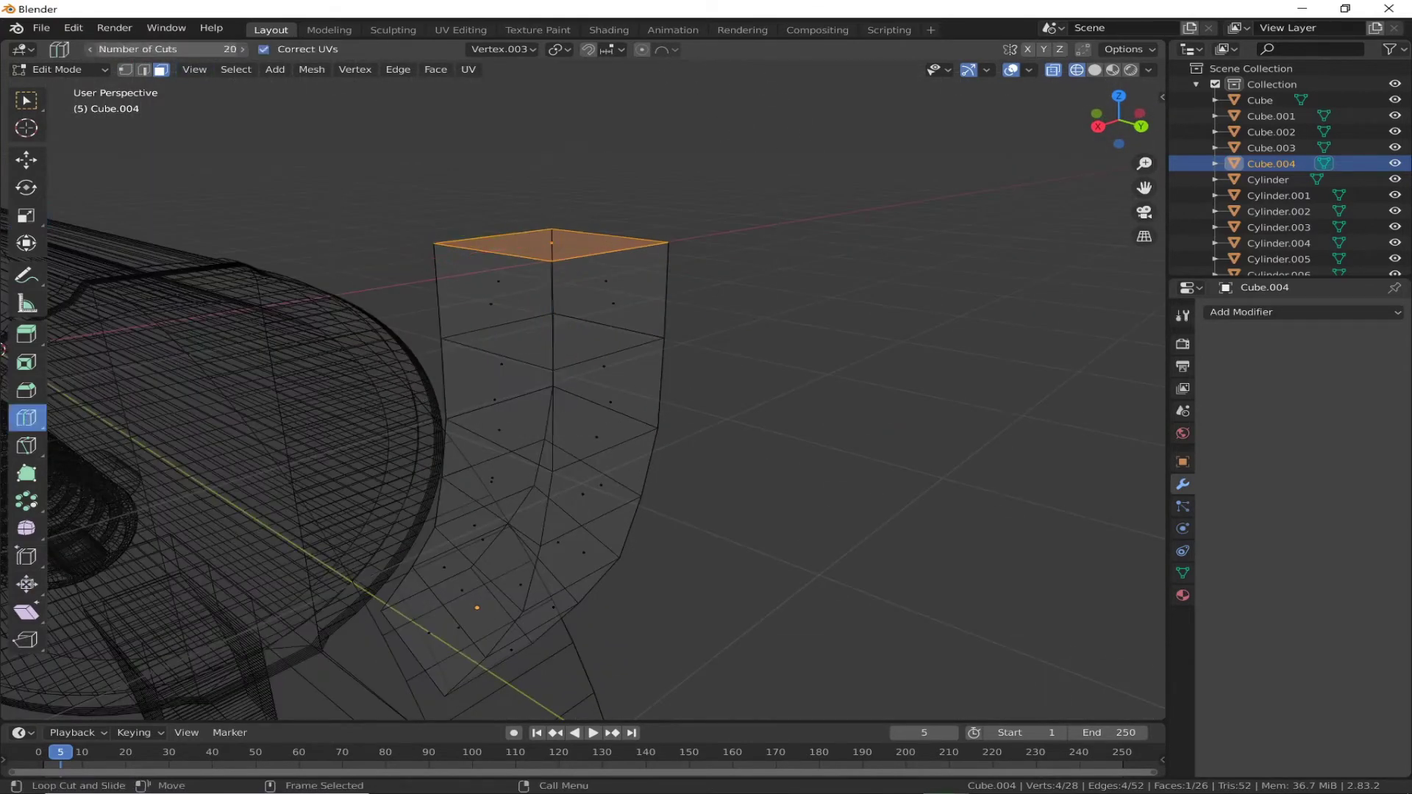
pyautogui.click(582, 300)
pyautogui.click(1098, 127)
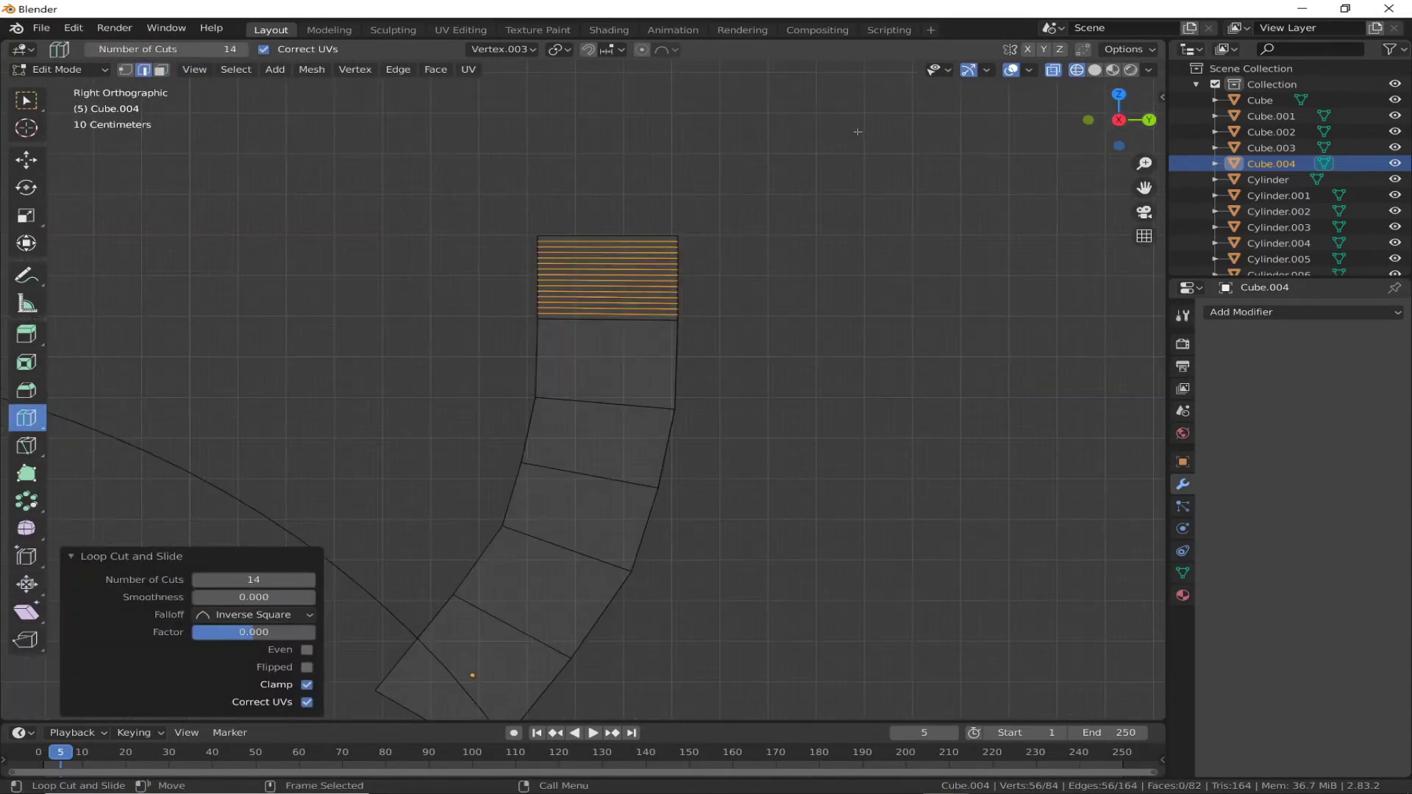
pyautogui.moveTo(607, 278); pyautogui.dragTo(912, 345)
# Step: Select the grip's top vertices in vertex mode and view them from the back
pyautogui.hotkey('ctrl', 'z')
pyautogui.click(26, 159)
pyautogui.press('1')
pyautogui.moveTo(515, 220); pyautogui.dragTo(706, 250)
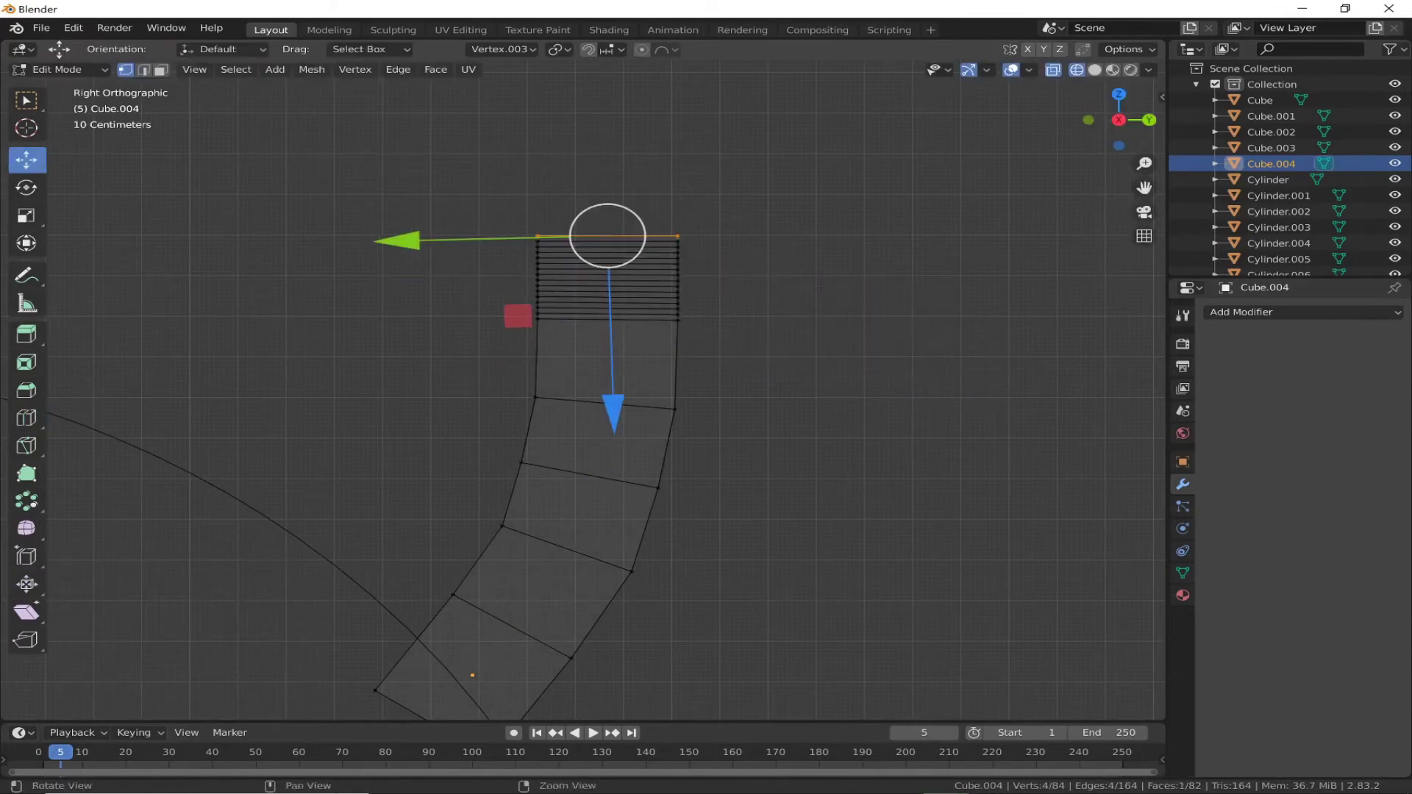
pyautogui.moveTo(706, 250); pyautogui.dragTo(514, 294, button='middle')
pyautogui.press('ctrl+KP_1')
# Step: Switch proportional editing to Smooth falloff while trial-scaling the grip's top edge
pyautogui.moveTo(320, 236); pyautogui.dragTo(444, 236)
pyautogui.scroll(1, 444, 235)
pyautogui.rightClick(190, 268)
pyautogui.click(667, 50)
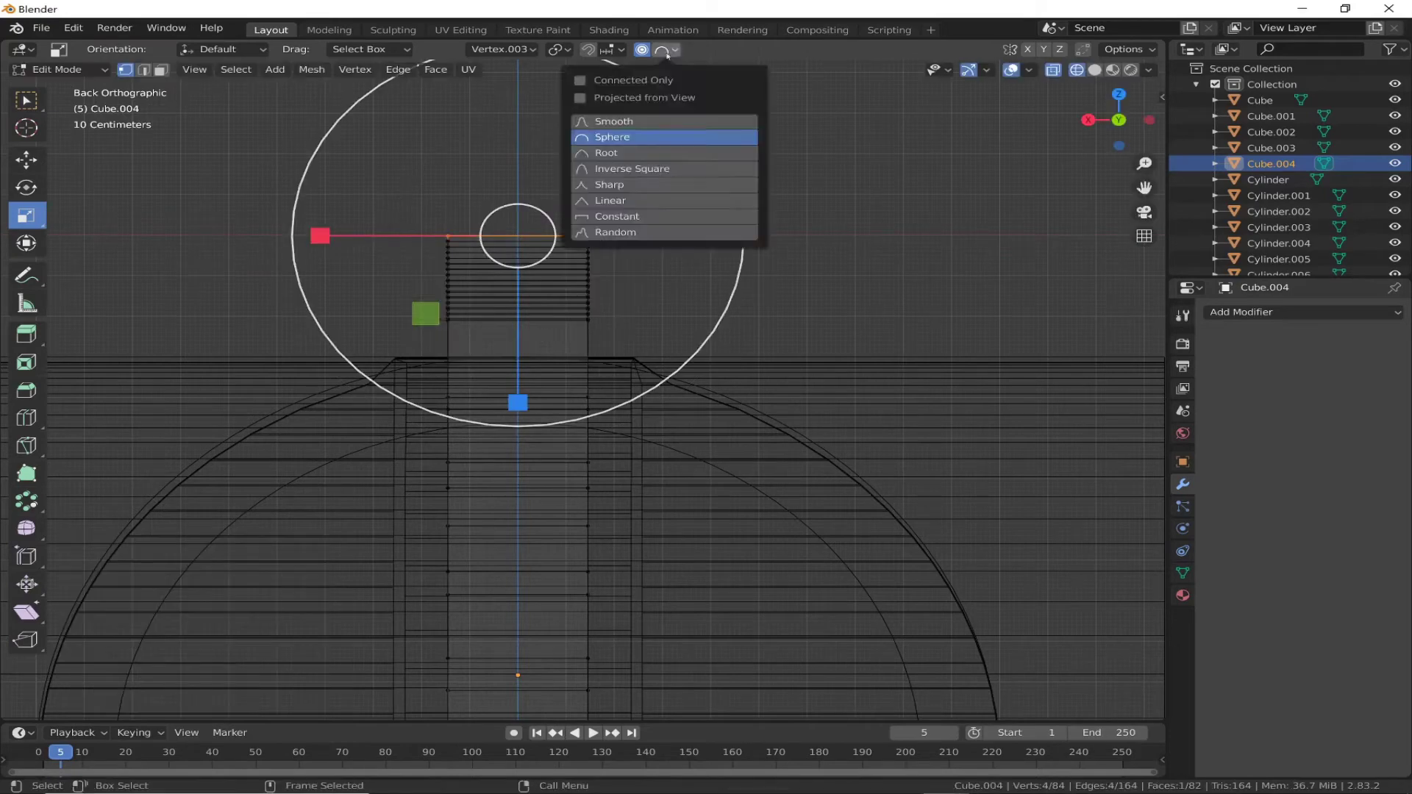
pyautogui.click(625, 122)
pyautogui.moveTo(331, 236); pyautogui.dragTo(460, 229)
pyautogui.rightClick(484, 237)
pyautogui.press('KP_Decimal')
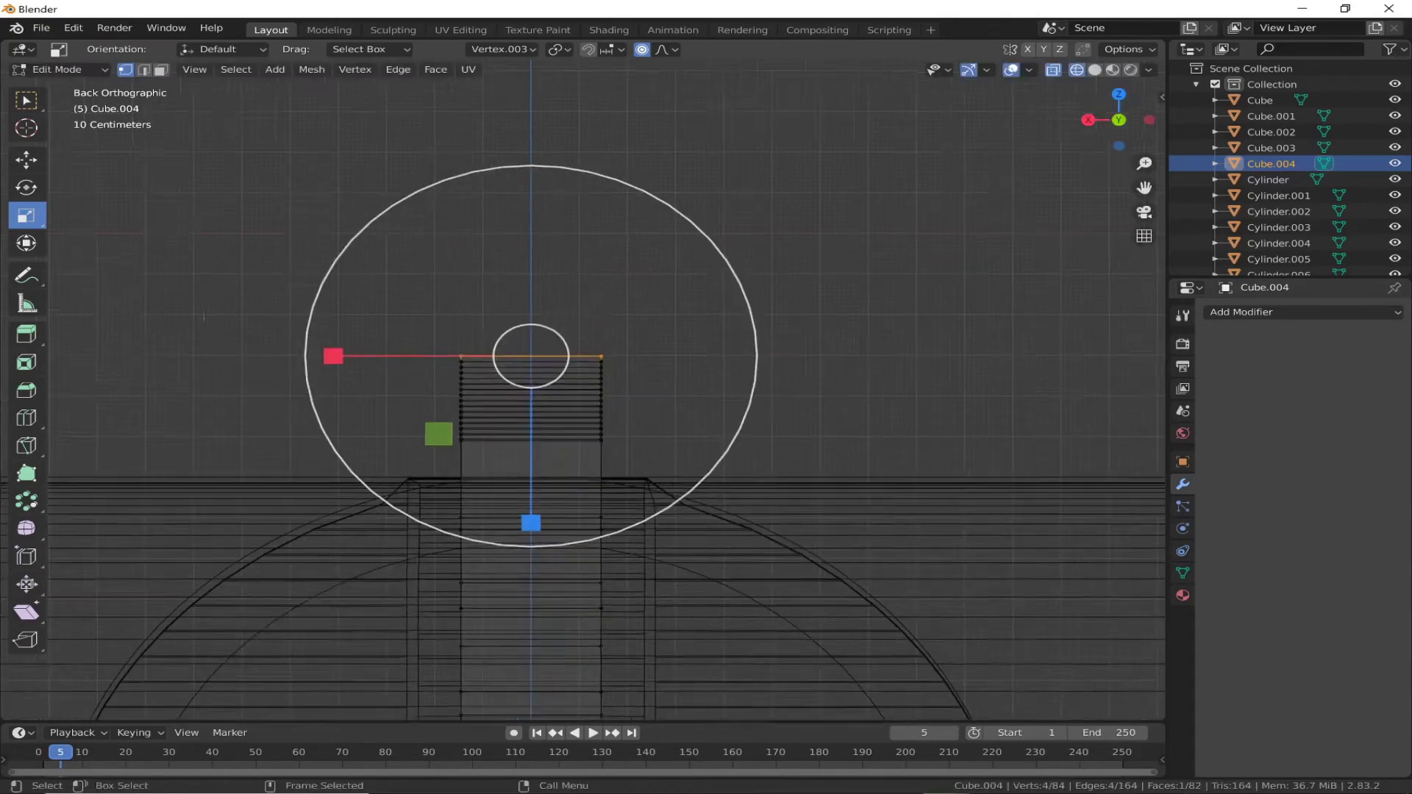
pyautogui.scroll(2, 453, 305)
pyautogui.moveTo(443, 367); pyautogui.dragTo(442, 447, button='middle')
pyautogui.press('ctrl+KP_1')
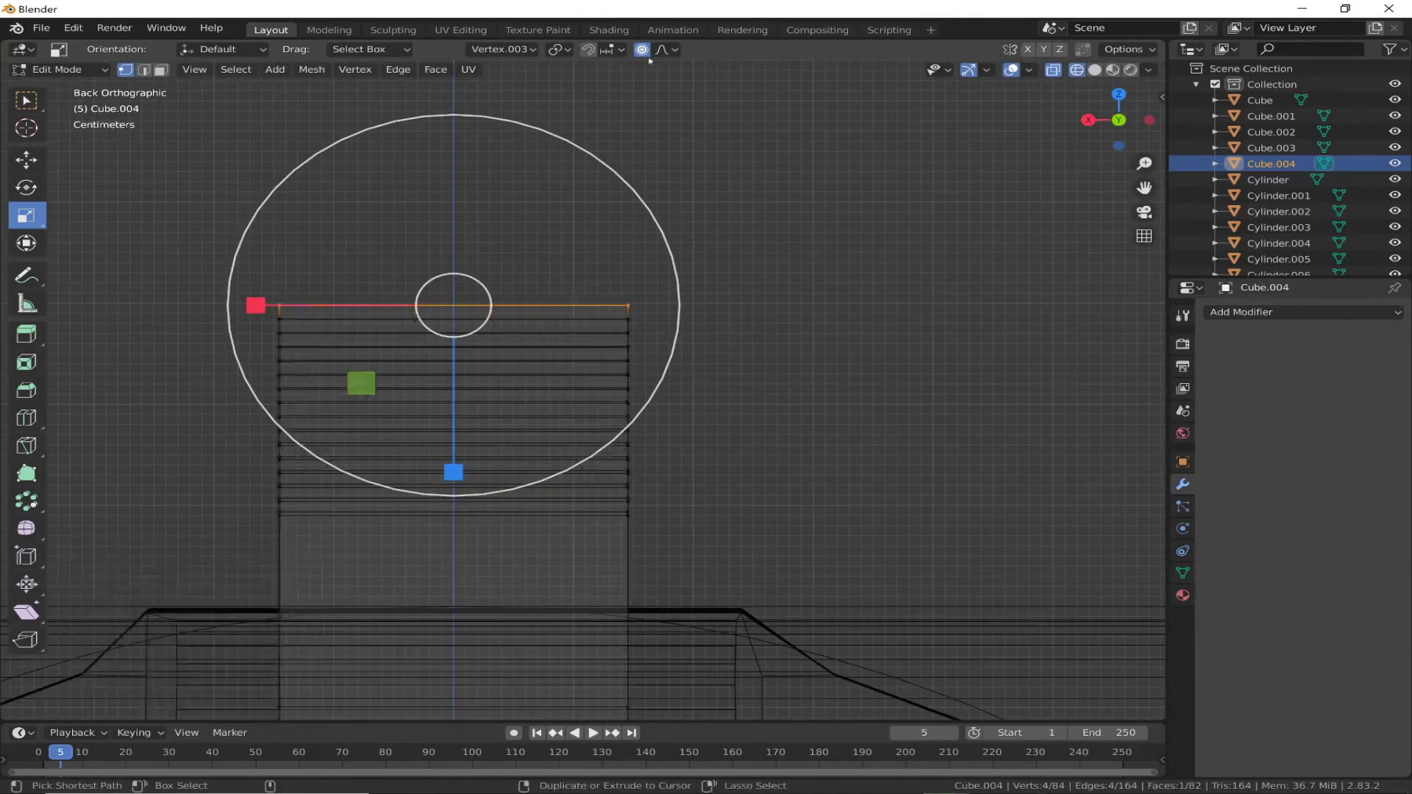
# Step: Scale the top edge inward and narrow its width along X
pyautogui.press('s')
pyautogui.click(449, 291)
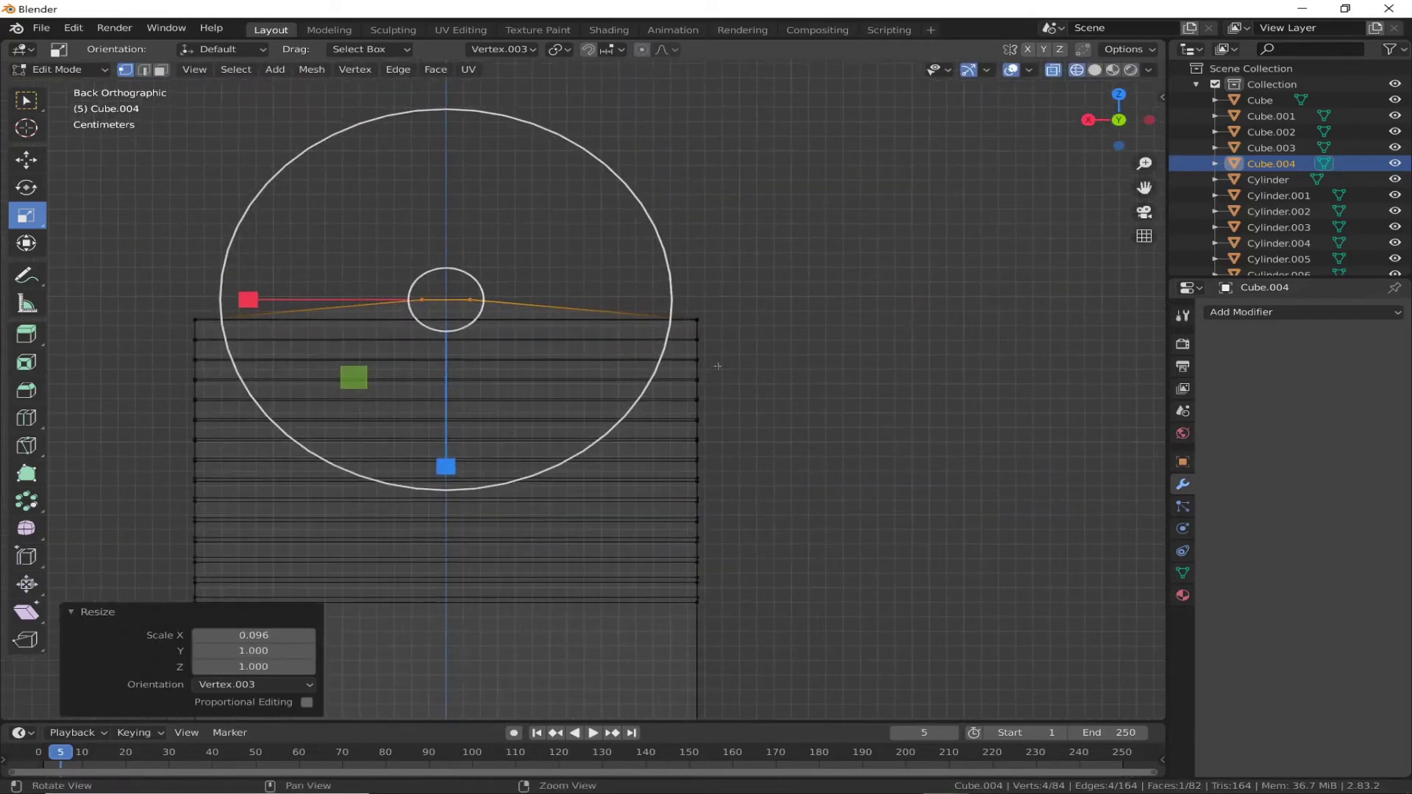
pyautogui.press('s')
pyautogui.click(447, 299)
pyautogui.press('s')
pyautogui.press('x')
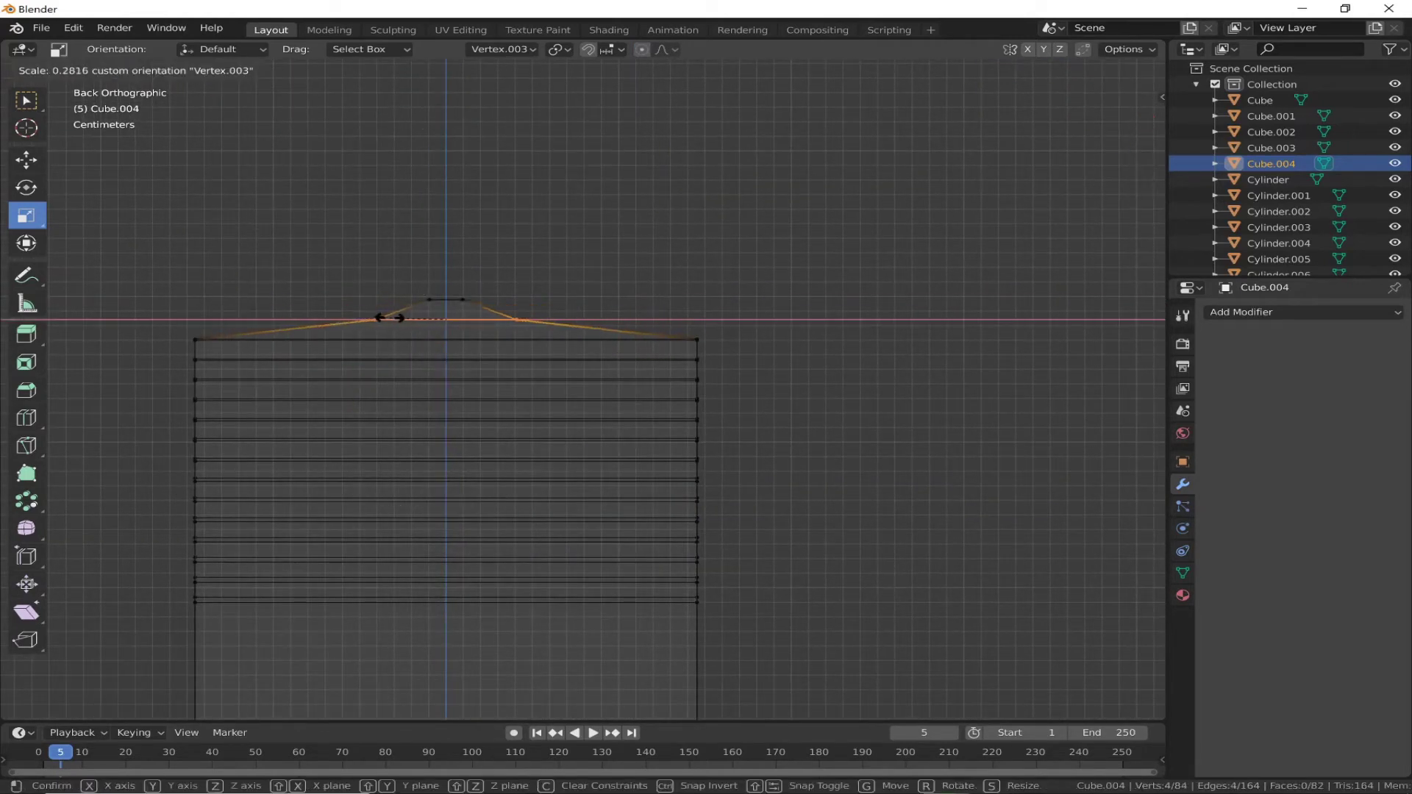
pyautogui.click(446, 299)
# Step: Select the row just below the peak and scale it narrower
pyautogui.click(697, 339)
pyautogui.moveTo(169, 327); pyautogui.dragTo(581, 355)
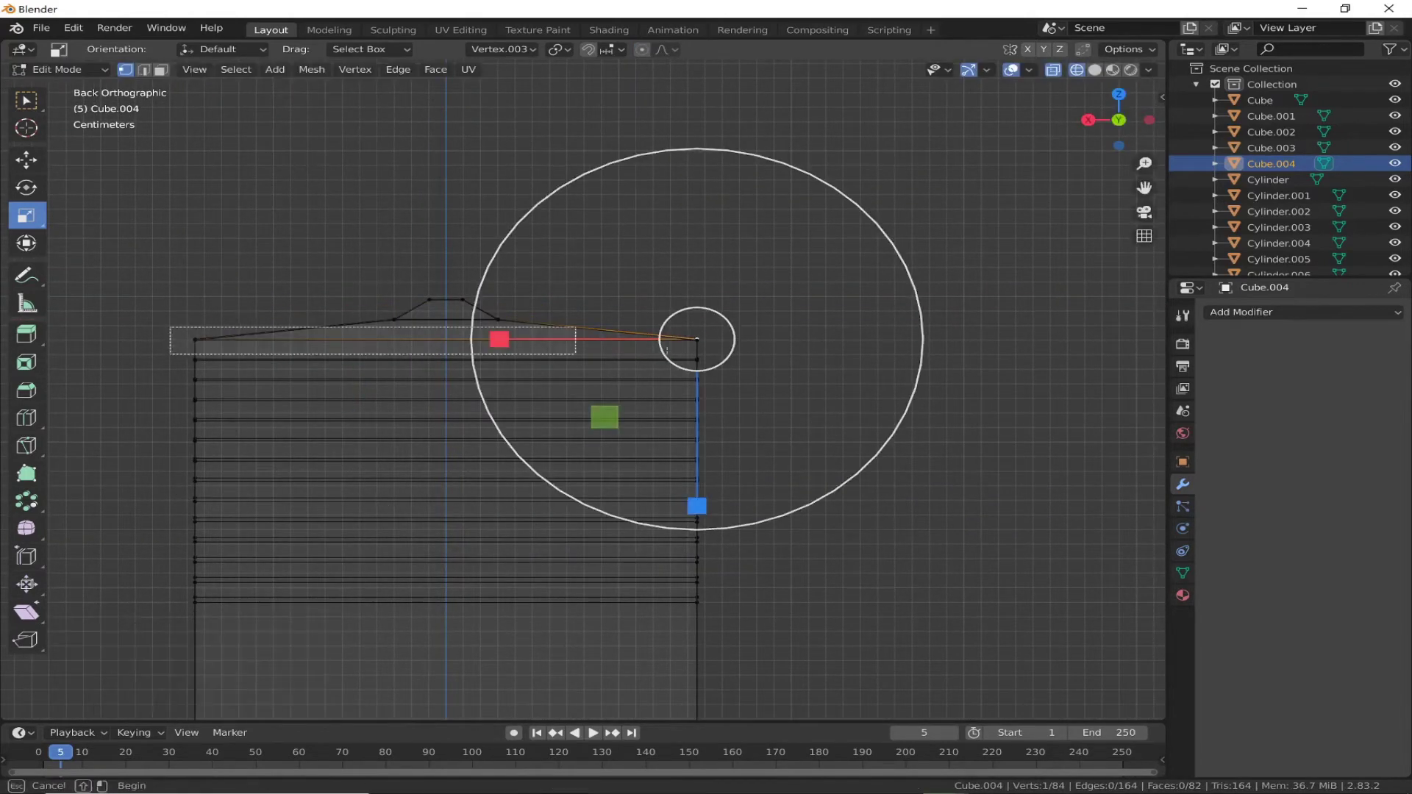
pyautogui.press('s')
pyautogui.click(371, 324)
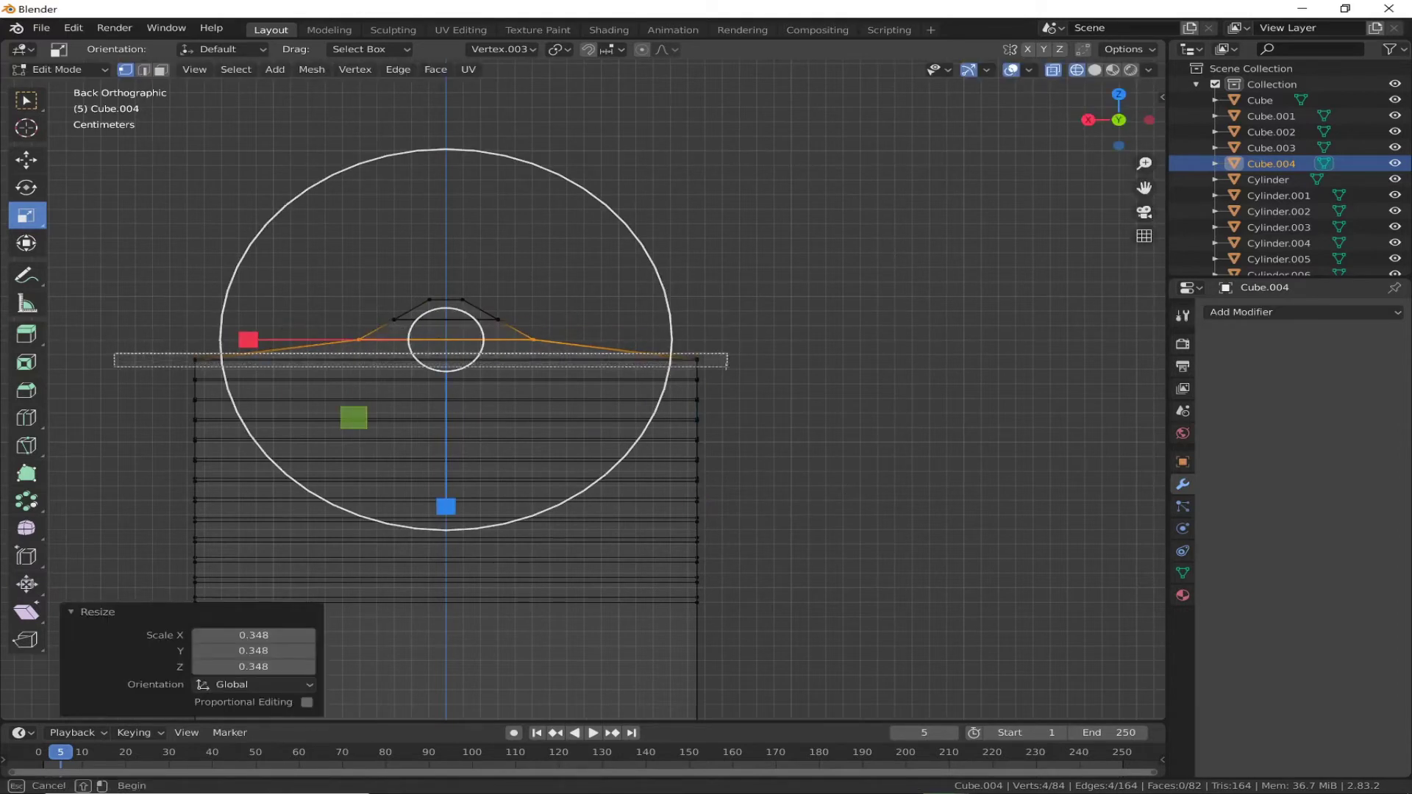
pyautogui.press('s')
# Step: Reselect the top vertices and narrow them further along X
pyautogui.click(346, 350)
pyautogui.moveTo(172, 375); pyautogui.dragTo(736, 390)
pyautogui.moveTo(375, 230); pyautogui.dragTo(495, 306)
pyautogui.press('s')
pyautogui.press('x')
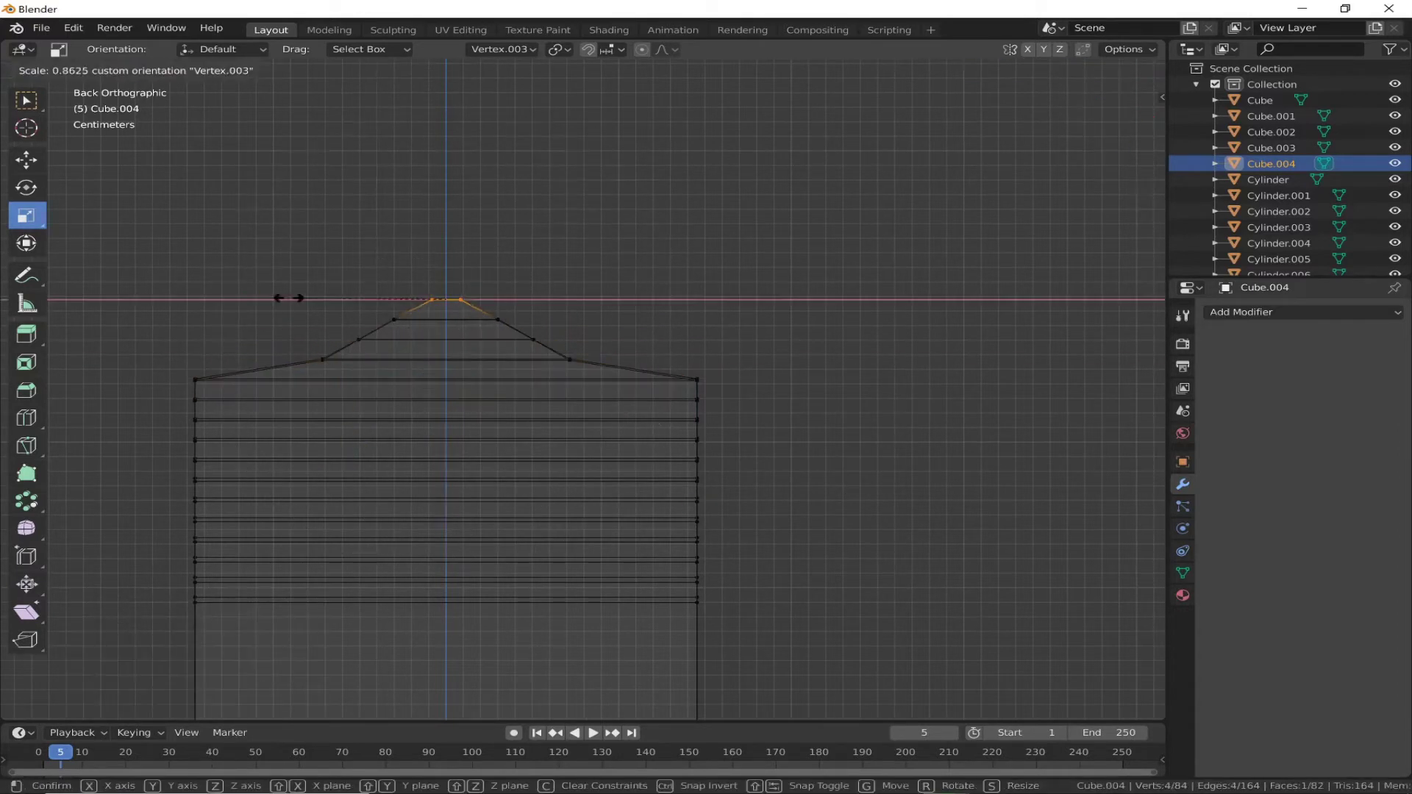
pyautogui.click(415, 294)
# Step: Raise the top vertex slightly and select the second edge loop from the top
pyautogui.click(26, 159)
pyautogui.moveTo(446, 467)
pyautogui.mouseDown()
pyautogui.moveTo(464, 529)
pyautogui.moveTo(458, 485)
pyautogui.mouseUp()
pyautogui.scroll(3, 447, 474)
pyautogui.keyDown('alt'); pyautogui.click(412, 341); pyautogui.keyUp('alt')
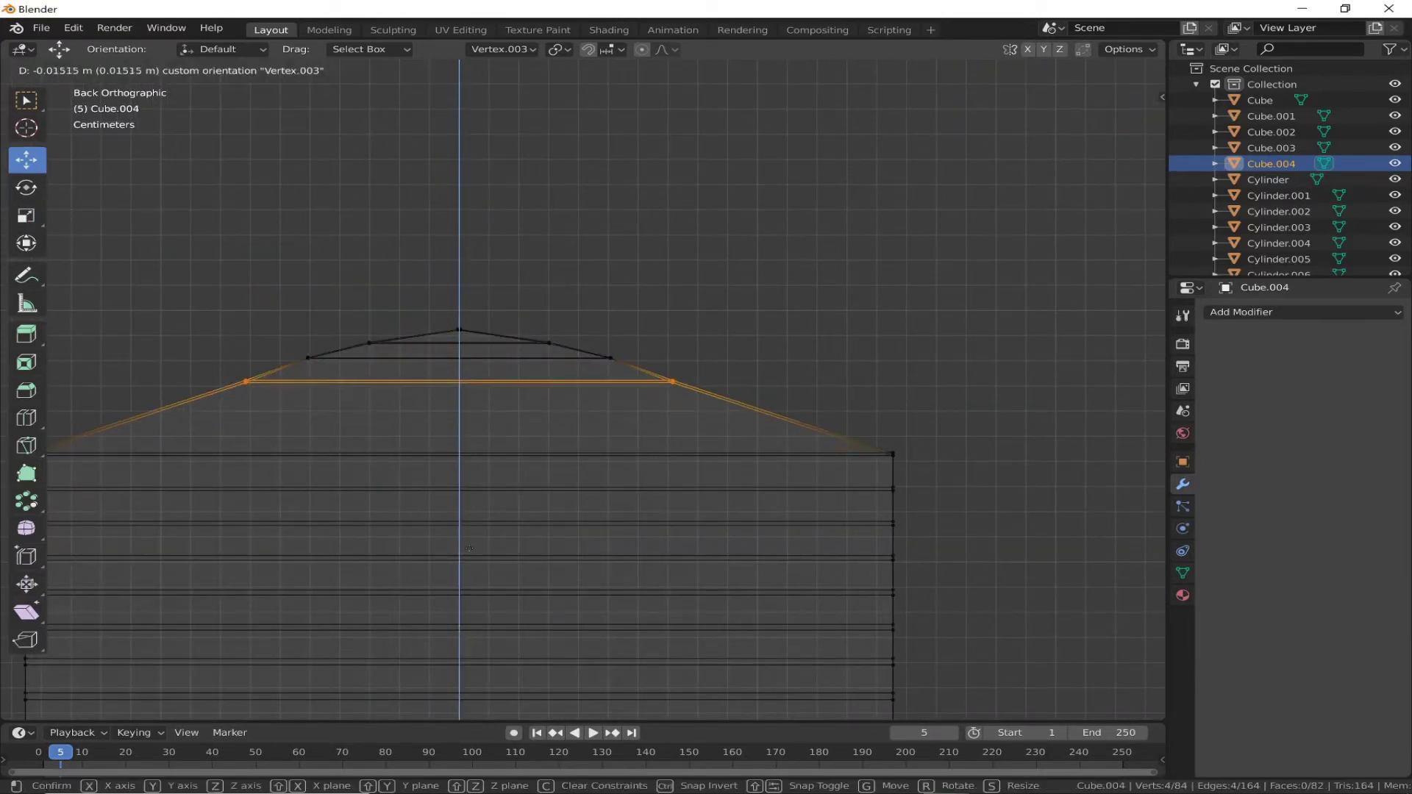
# Step: Lower the second edge loop and top vertex, then narrow the lower loop on X and raise it
pyautogui.moveTo(427, 294); pyautogui.dragTo(473, 334)
pyautogui.moveTo(457, 508); pyautogui.dragTo(457, 502)
pyautogui.keyDown('shift'); pyautogui.moveTo(456, 502); pyautogui.dragTo(600, 554, button='middle'); pyautogui.keyUp('shift')
pyautogui.keyDown('alt'); pyautogui.click(510, 471); pyautogui.keyUp('alt')
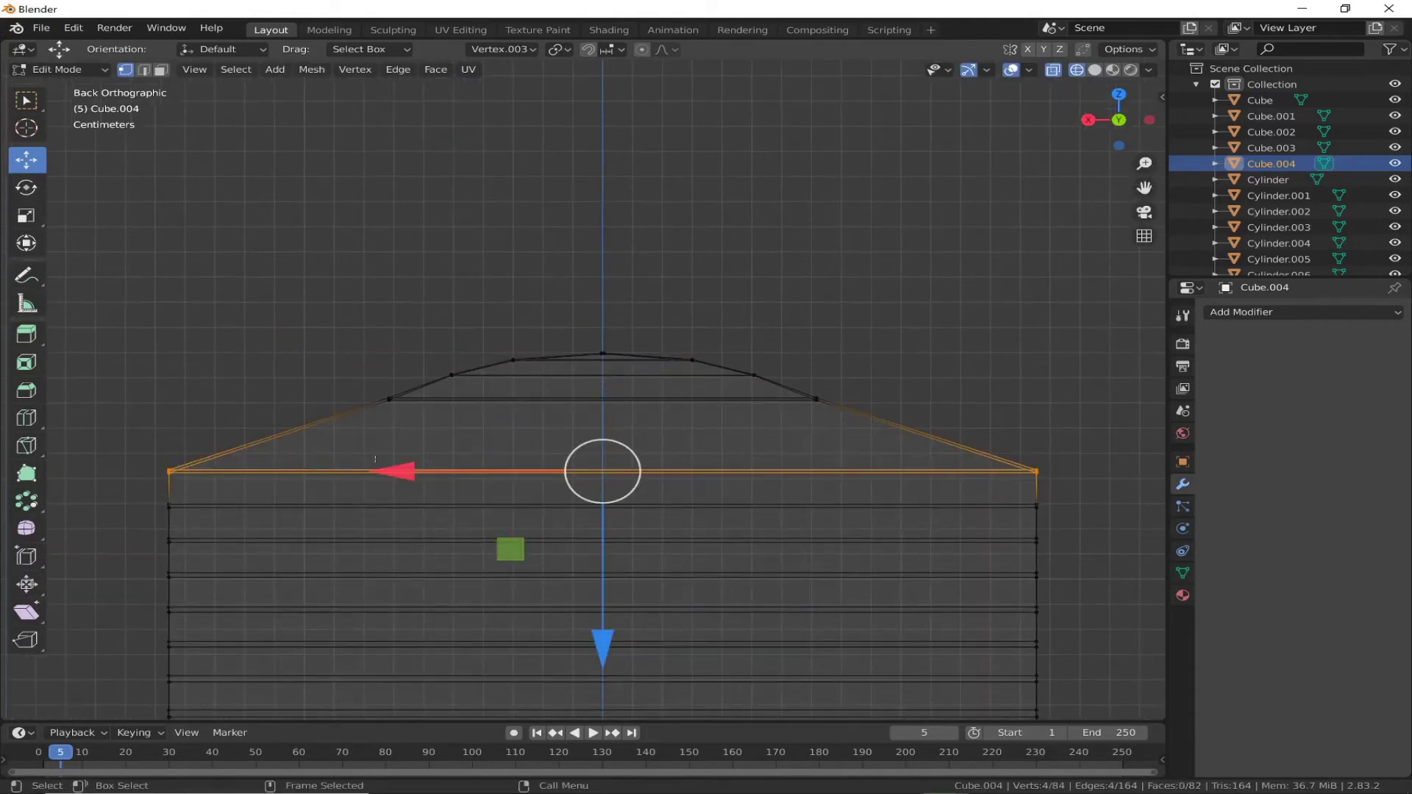
pyautogui.press('s')
pyautogui.press('x')
pyautogui.click(511, 549)
pyautogui.moveTo(602, 646); pyautogui.dragTo(599, 535)
pyautogui.keyDown('alt'); pyautogui.click(507, 505); pyautogui.keyUp('alt')
# Step: Narrow and lower the next edge loops step by step to start the dome curve
pyautogui.click(26, 216)
pyautogui.moveTo(401, 452); pyautogui.dragTo(462, 451)
pyautogui.moveTo(598, 617); pyautogui.dragTo(598, 636)
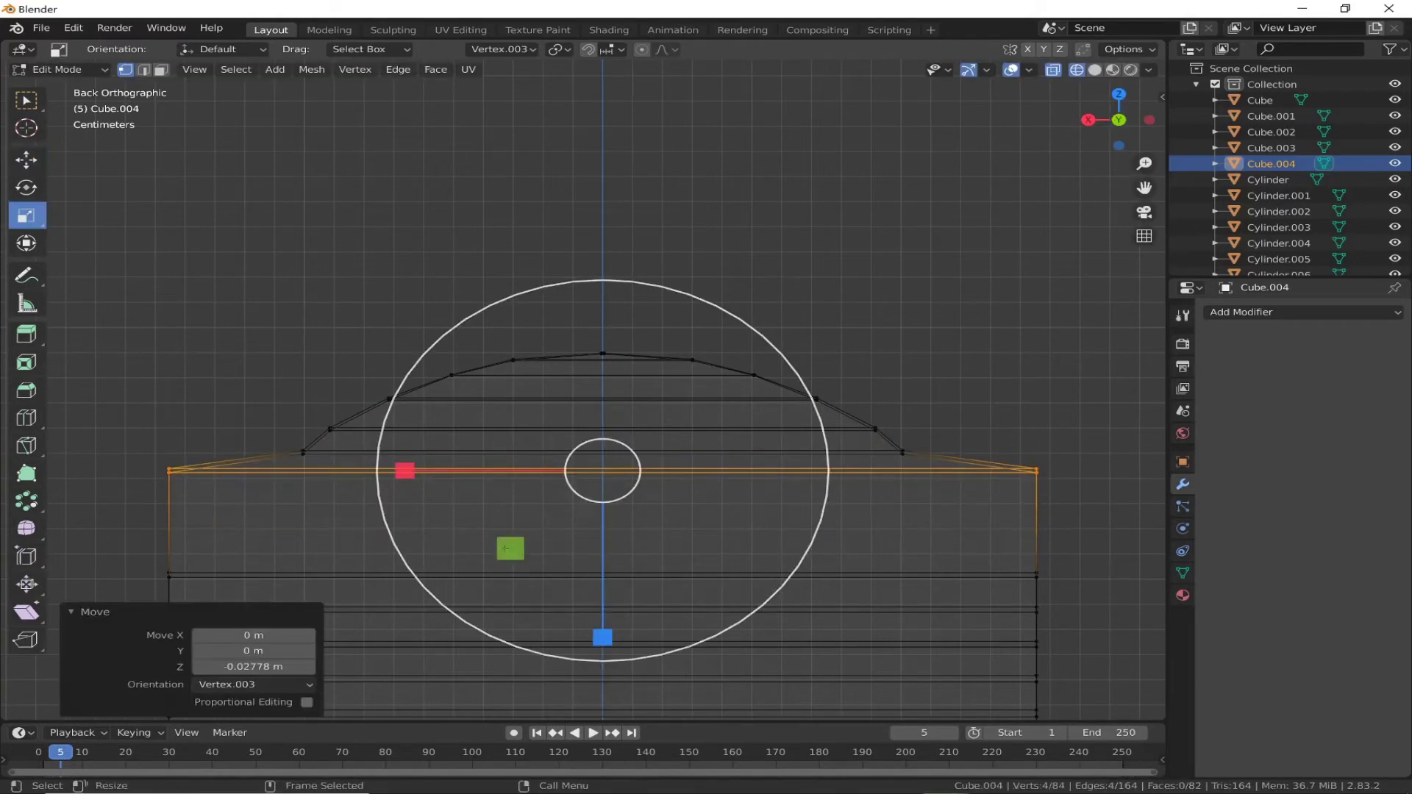
pyautogui.moveTo(403, 469); pyautogui.dragTo(462, 473)
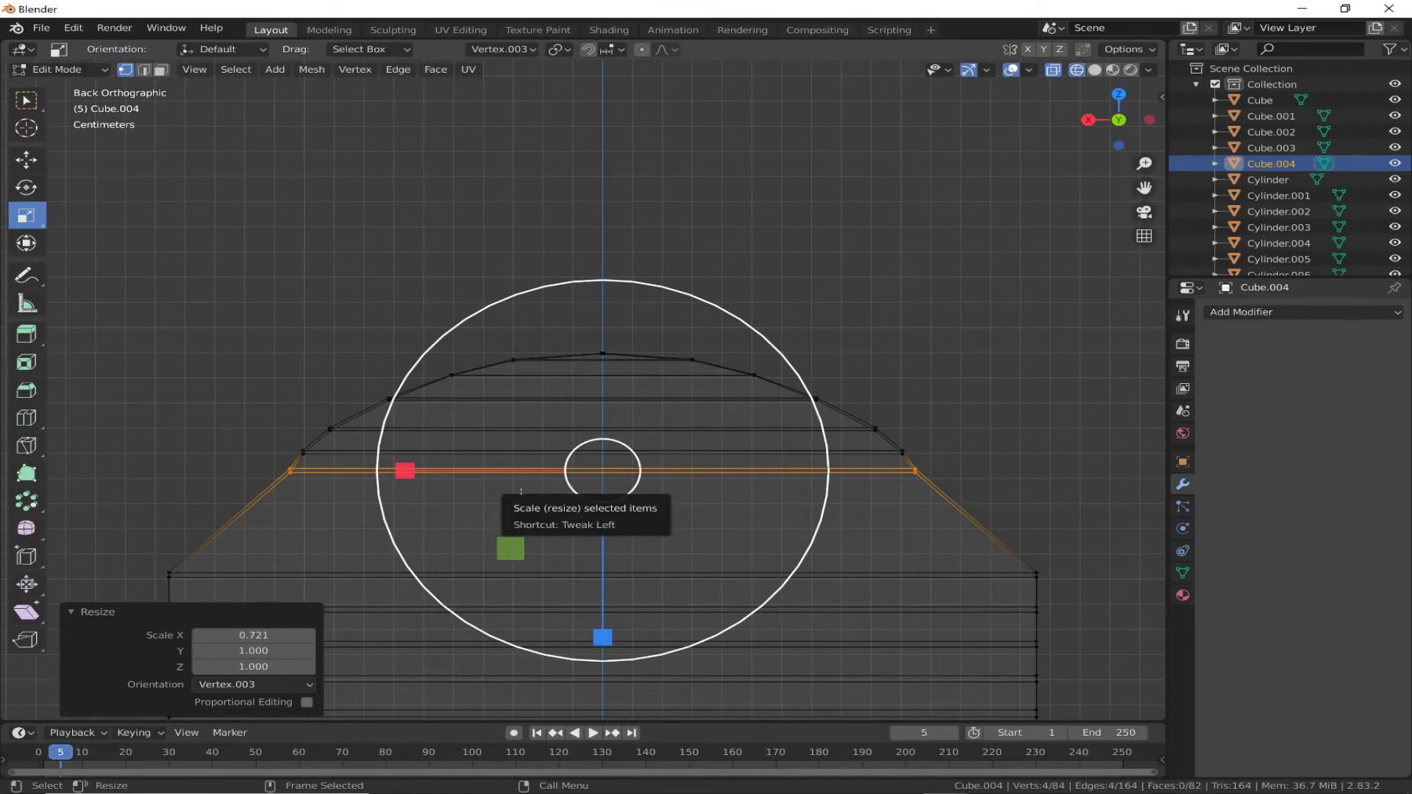
pyautogui.keyDown('shift'); pyautogui.moveTo(514, 515); pyautogui.dragTo(490, 458, button='middle'); pyautogui.keyUp('shift')
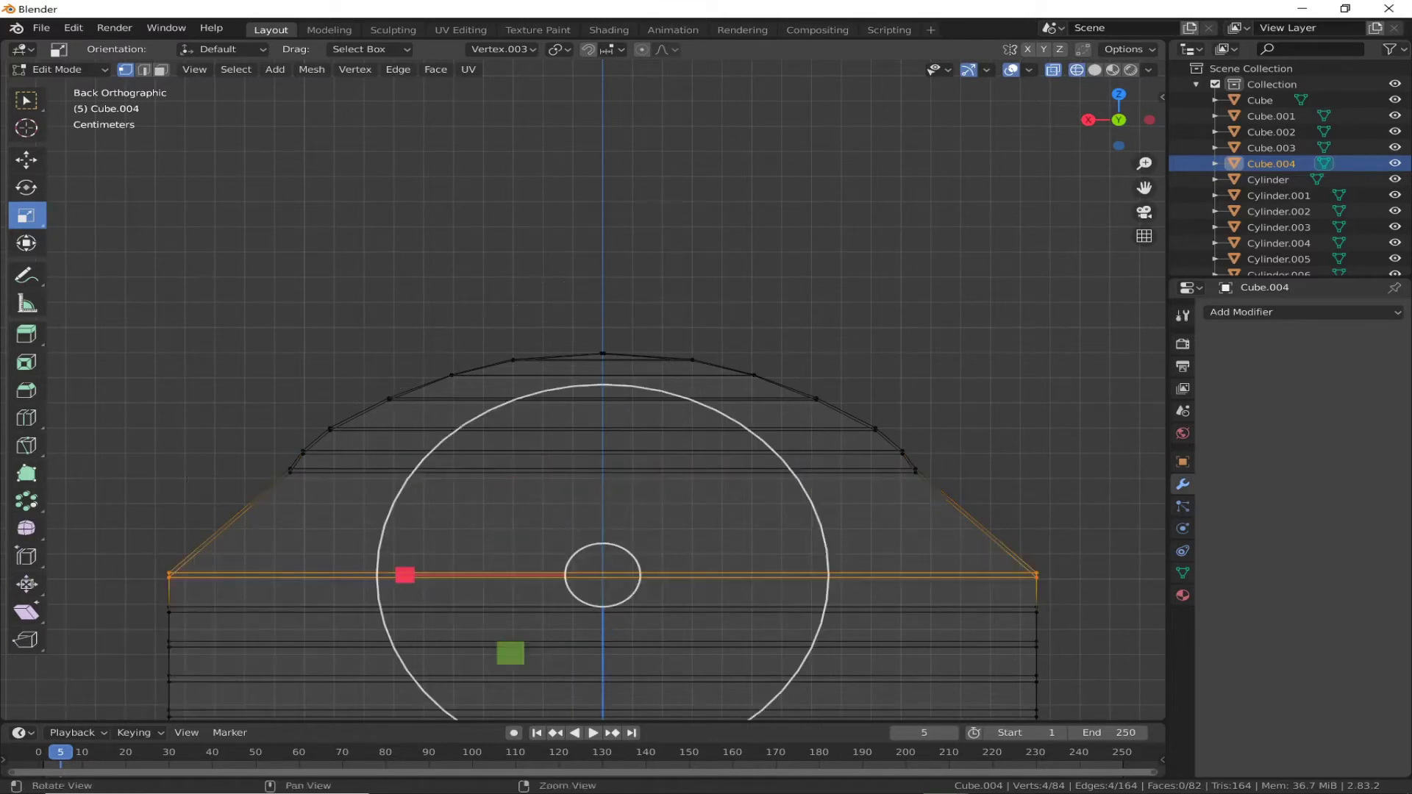
pyautogui.moveTo(578, 577); pyautogui.dragTo(577, 562)
pyautogui.moveTo(403, 394); pyautogui.dragTo(441, 391)
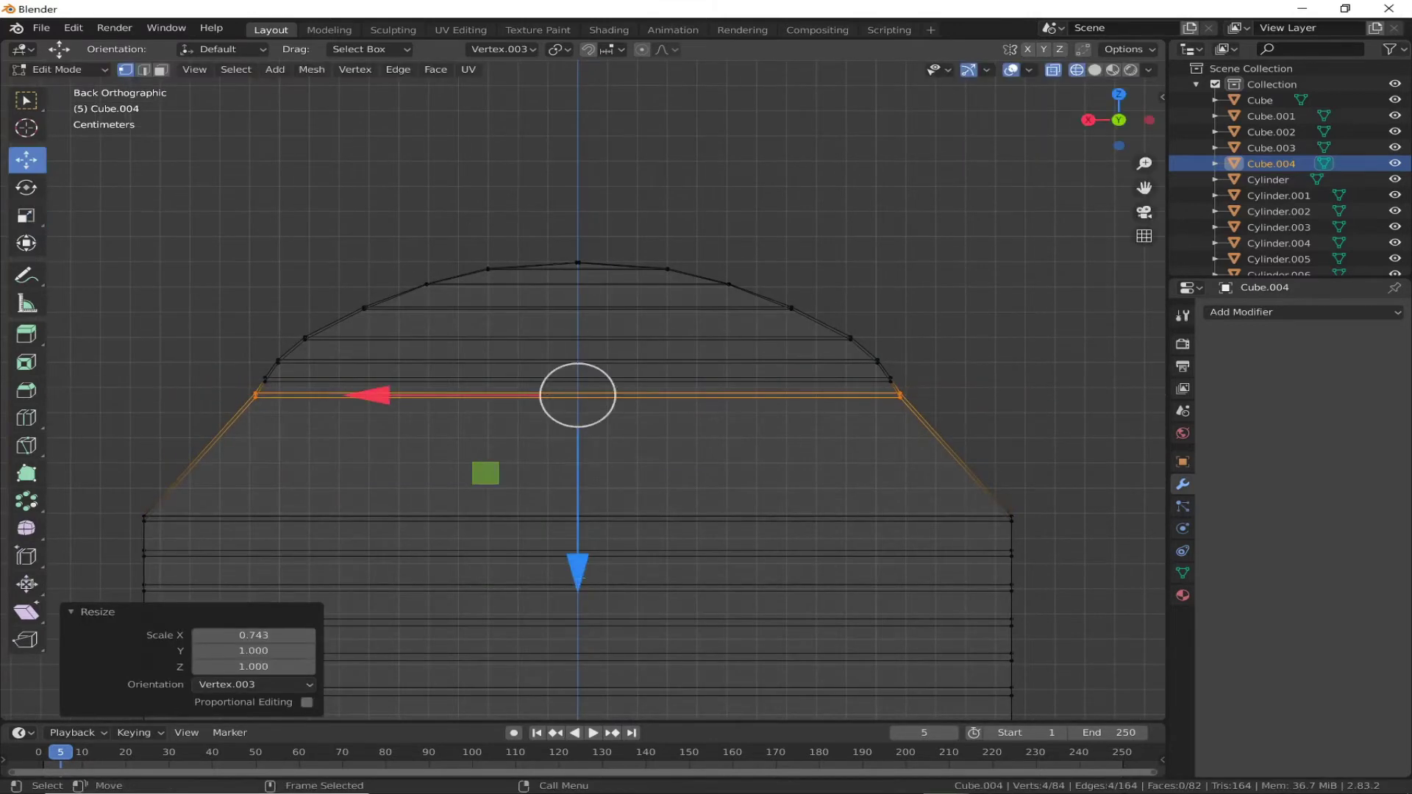
pyautogui.moveTo(577, 573); pyautogui.dragTo(536, 526)
pyautogui.moveTo(379, 401); pyautogui.dragTo(379, 401)
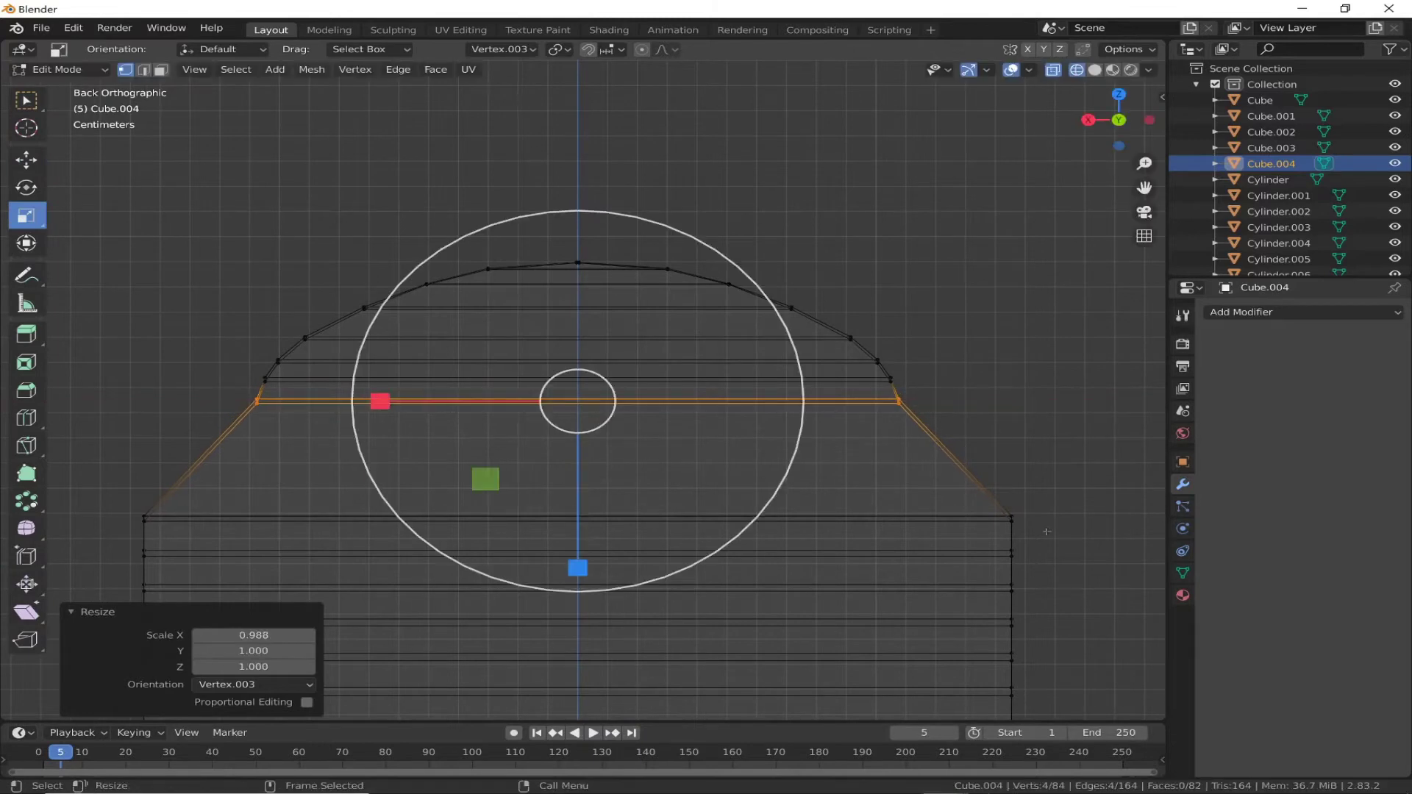
pyautogui.hotkey('ctrl', 'z')
pyautogui.moveTo(577, 610); pyautogui.dragTo(570, 588)
# Step: Cancel and undo a misplaced loop change, then raise and narrow the edge loop instead
pyautogui.click(26, 216)
pyautogui.moveTo(378, 422); pyautogui.dragTo(436, 425)
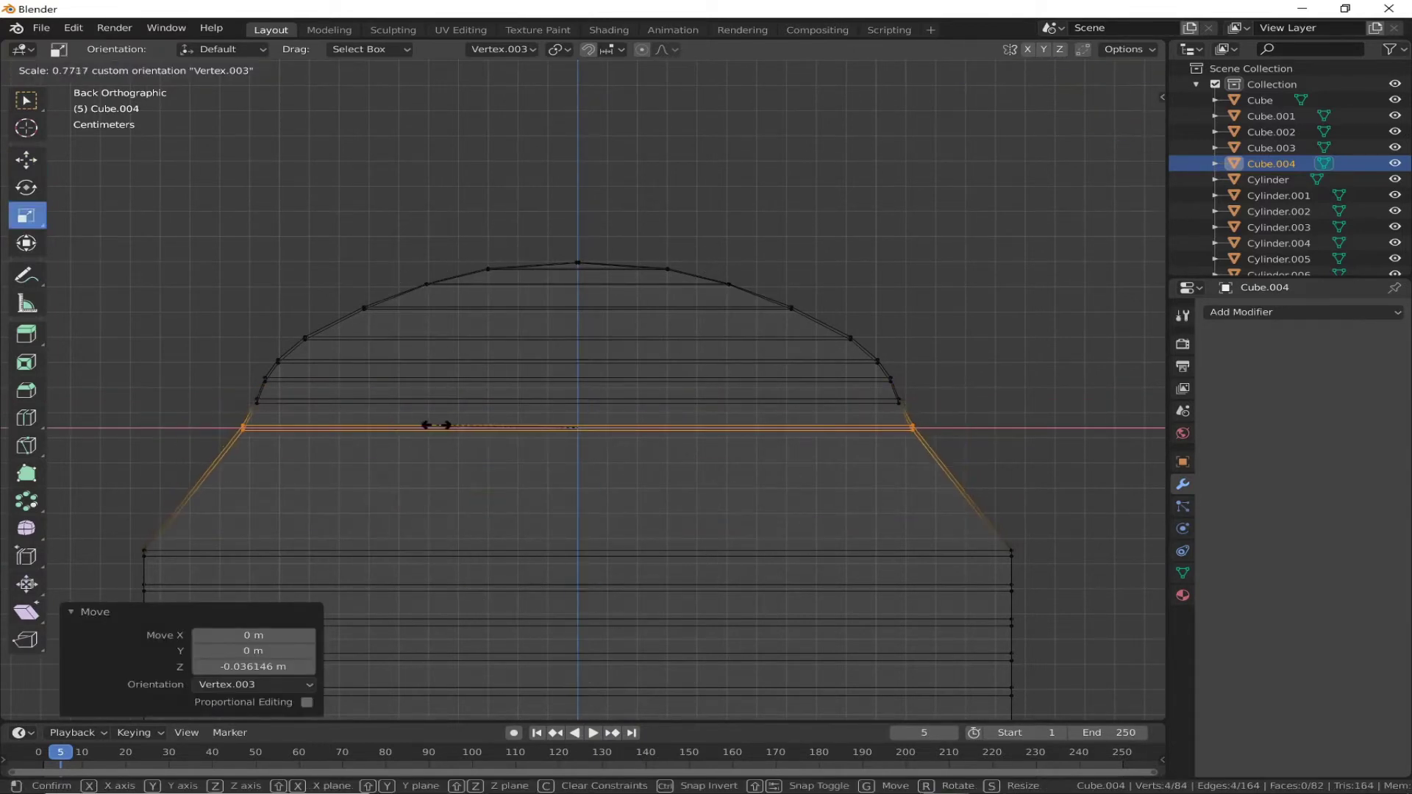
pyautogui.press('Escape')
pyautogui.hotkey('ctrl', 'z')
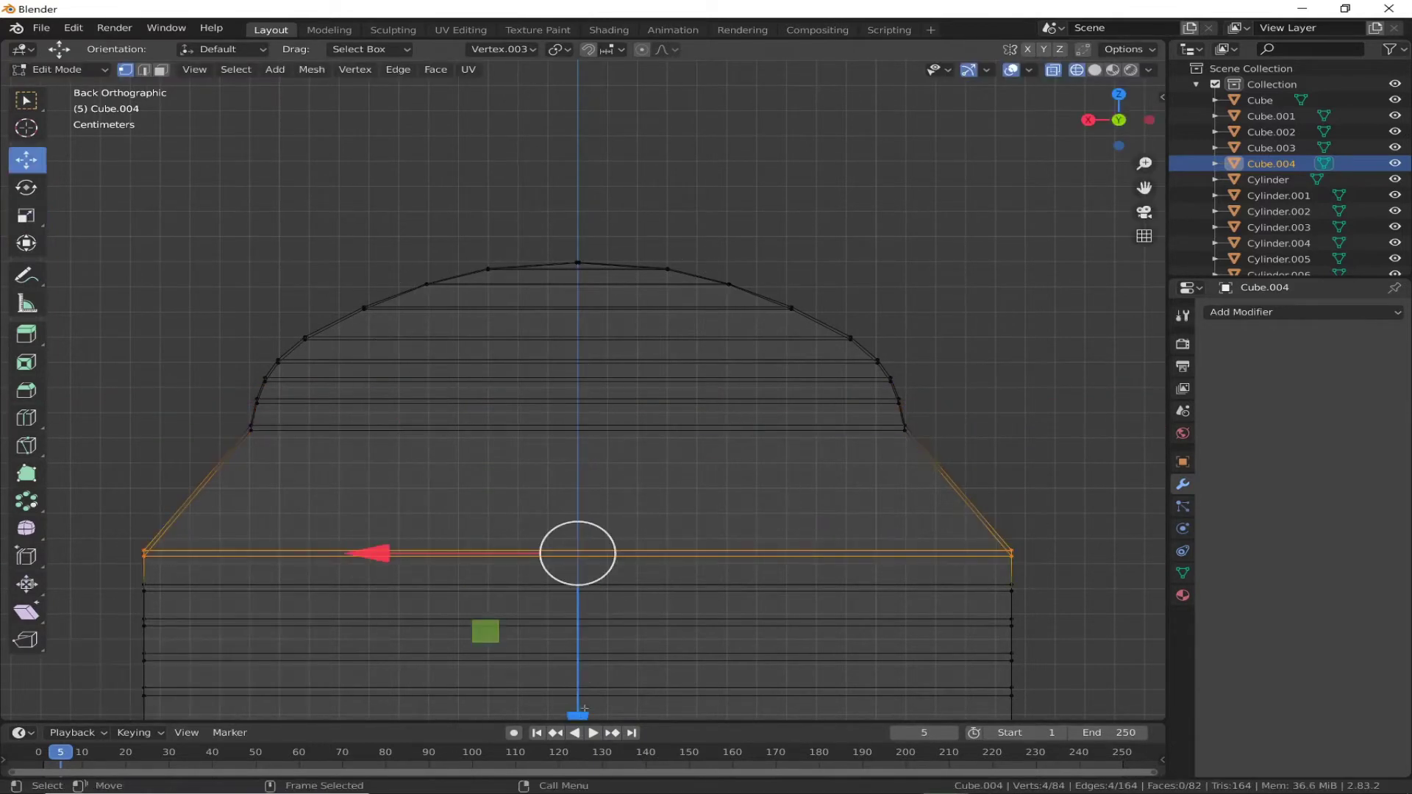
pyautogui.keyDown('shift'); pyautogui.moveTo(585, 709); pyautogui.dragTo(612, 568, button='middle'); pyautogui.keyUp('shift')
pyautogui.moveTo(605, 611); pyautogui.dragTo(605, 519)
pyautogui.click(26, 216)
pyautogui.moveTo(414, 324); pyautogui.dragTo(460, 324)
pyautogui.keyDown('shift'); pyautogui.moveTo(515, 441); pyautogui.dragTo(514, 368, button='middle'); pyautogui.keyUp('shift')
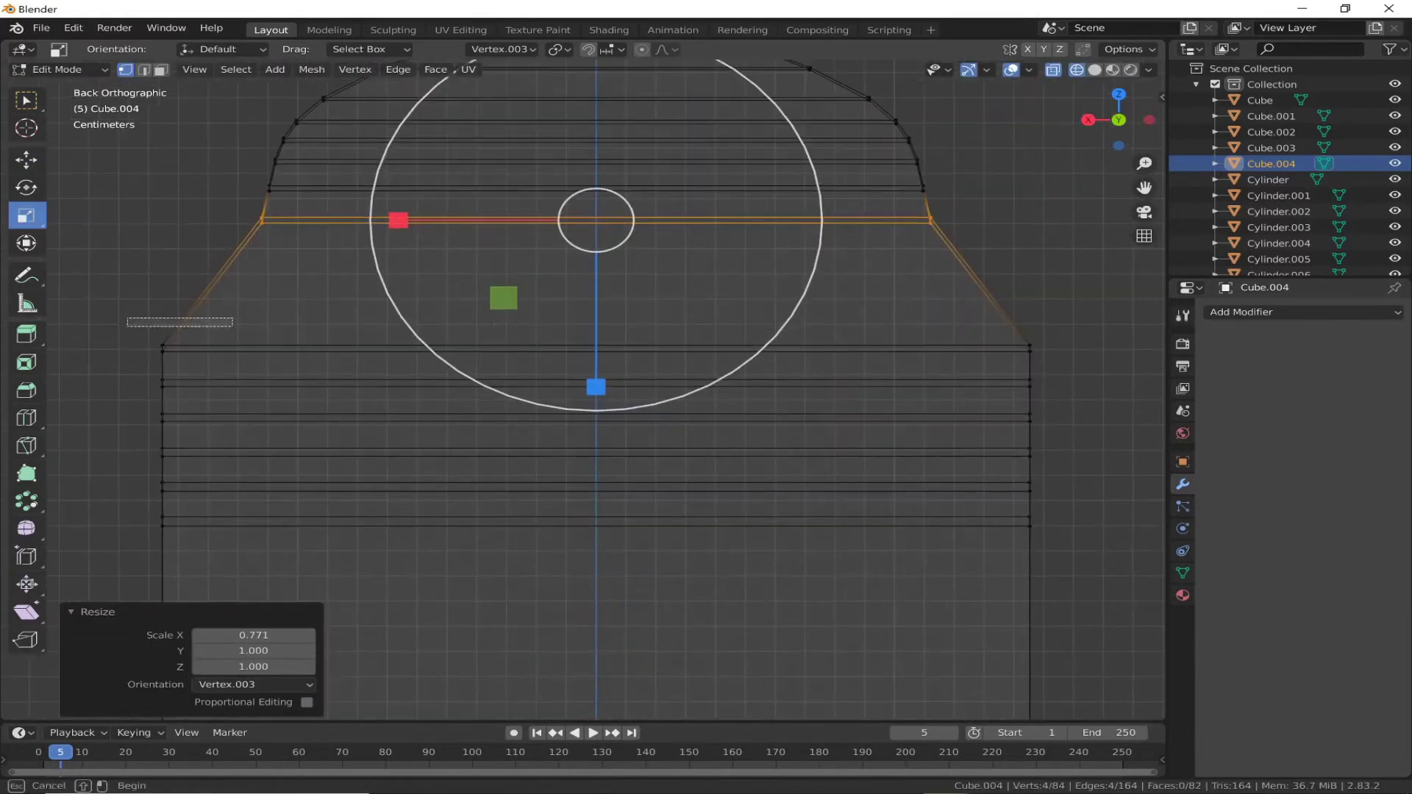
# Step: Lower and narrow the upper loops, moving a lower loop along Z only
pyautogui.click(26, 159)
pyautogui.moveTo(596, 438); pyautogui.dragTo(605, 416)
pyautogui.click(26, 216)
pyautogui.moveTo(409, 252)
pyautogui.mouseDown()
pyautogui.moveTo(448, 257)
pyautogui.moveTo(398, 292)
pyautogui.mouseUp()
pyautogui.keyDown('alt'); pyautogui.click(501, 380); pyautogui.keyUp('alt')
pyautogui.press('g')
pyautogui.press('z')
pyautogui.click(398, 292)
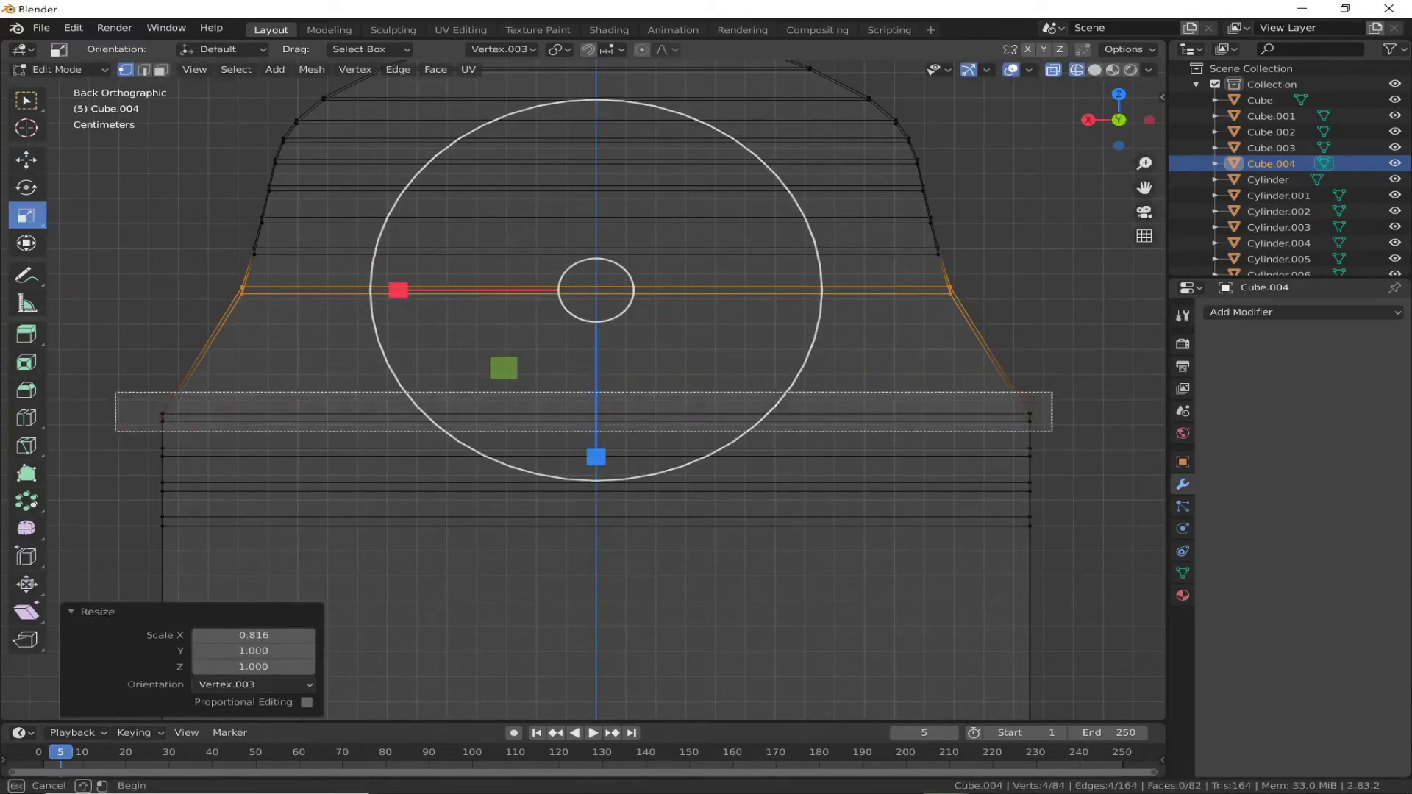
pyautogui.moveTo(594, 434); pyautogui.dragTo(583, 510)
pyautogui.click(26, 216)
pyautogui.moveTo(397, 331); pyautogui.dragTo(433, 336)
pyautogui.click(26, 159)
# Step: Raise the lower shoulder loops and narrow them on X to round the dome
pyautogui.keyDown('alt'); pyautogui.click(397, 450); pyautogui.keyUp('alt')
pyautogui.moveTo(596, 485); pyautogui.dragTo(595, 402)
pyautogui.click(25, 215)
pyautogui.moveTo(397, 365); pyautogui.dragTo(431, 367)
pyautogui.keyDown('alt'); pyautogui.click(397, 290); pyautogui.keyUp('alt')
pyautogui.moveTo(397, 290); pyautogui.dragTo(414, 365)
pyautogui.keyDown('alt'); pyautogui.click(397, 332); pyautogui.keyUp('alt')
pyautogui.keyDown('alt'); pyautogui.click(397, 366); pyautogui.keyUp('alt')
# Step: Raise and narrow one more lower loop, then box-select the whole upper dome section
pyautogui.keyDown('alt'); pyautogui.click(397, 485); pyautogui.keyUp('alt')
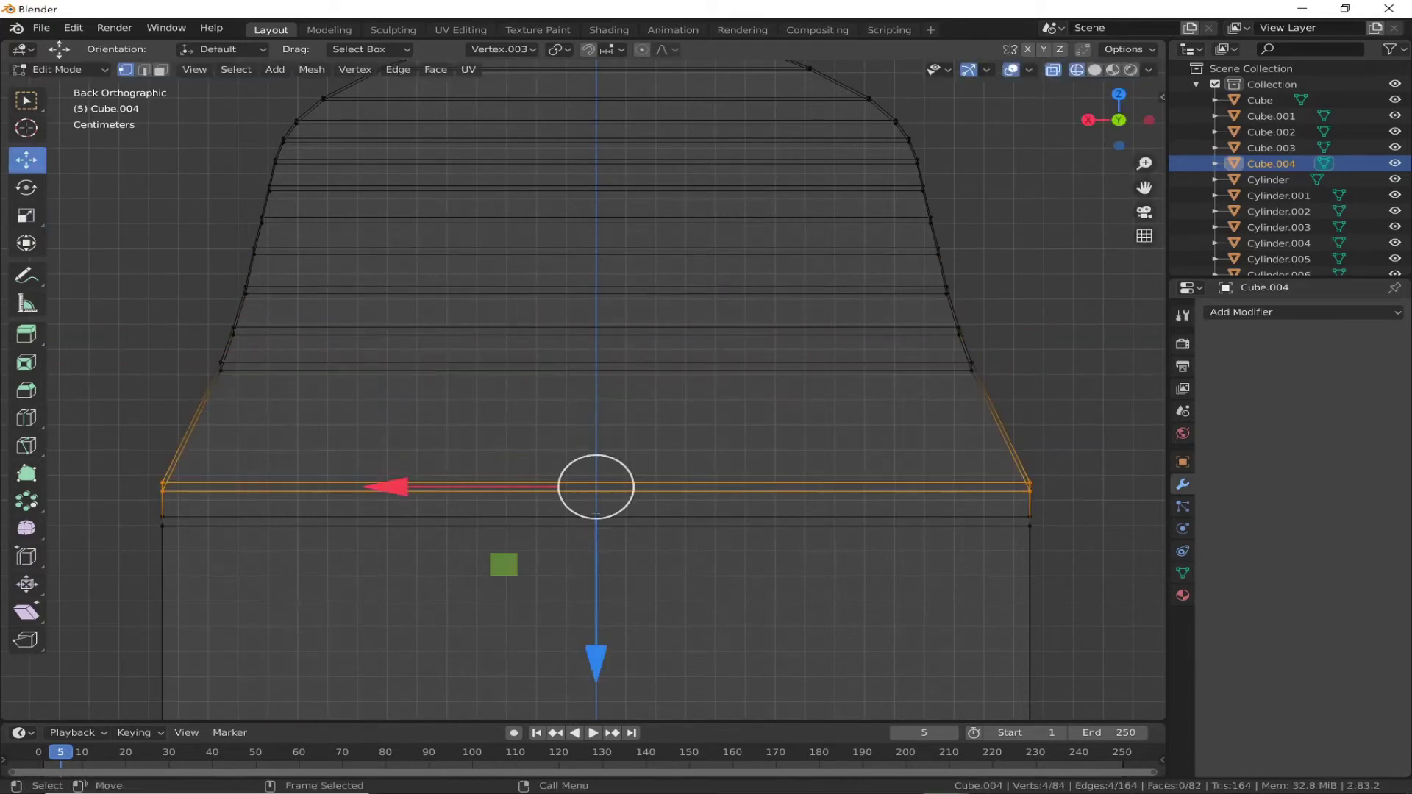
pyautogui.moveTo(596, 662); pyautogui.dragTo(596, 574)
pyautogui.moveTo(408, 396); pyautogui.dragTo(428, 396)
pyautogui.scroll(-3, 428, 396)
pyautogui.click(26, 159)
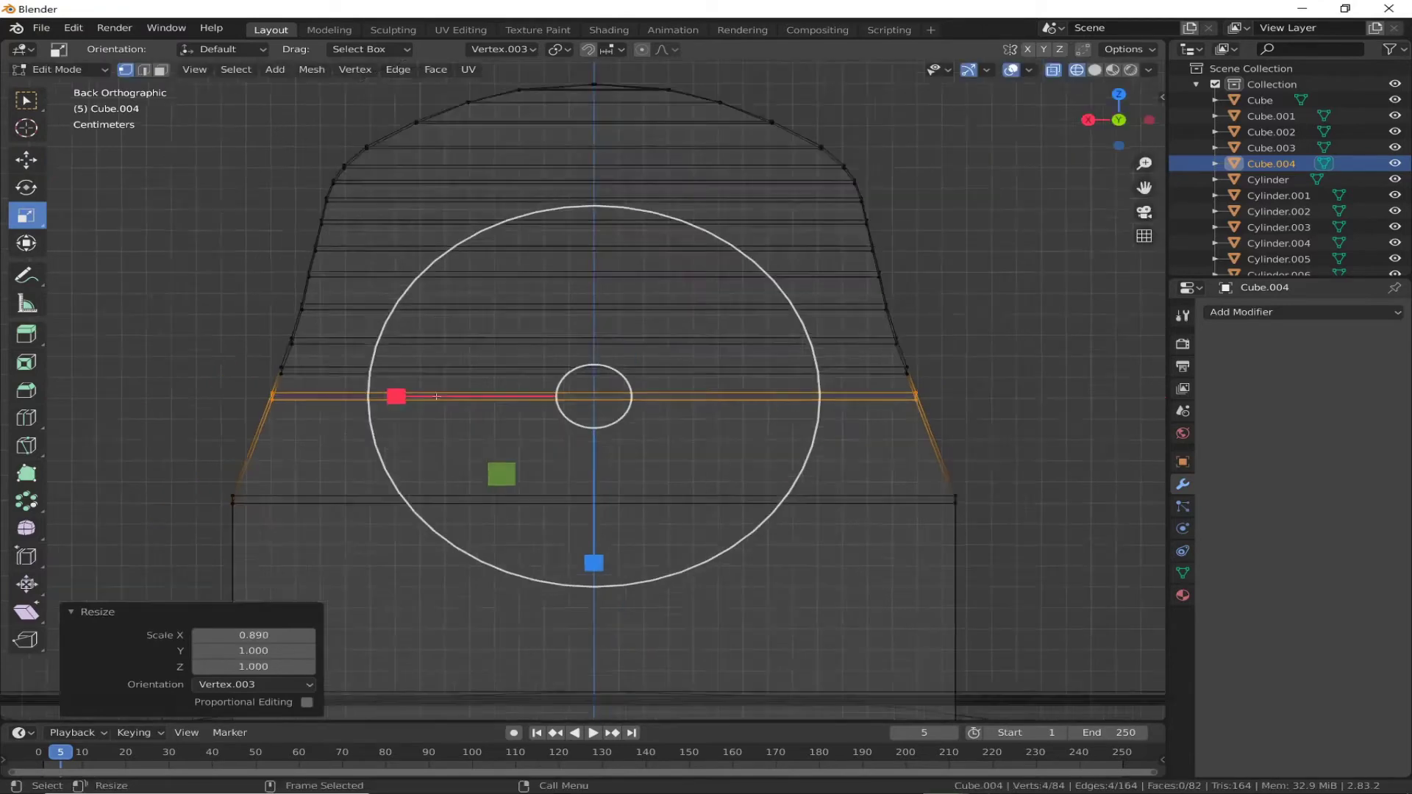
pyautogui.moveTo(323, 191); pyautogui.dragTo(853, 441)
# Step: Raise the selected dome section and enlarge it slightly
pyautogui.press('g')
pyautogui.click(586, 482)
pyautogui.click(25, 215)
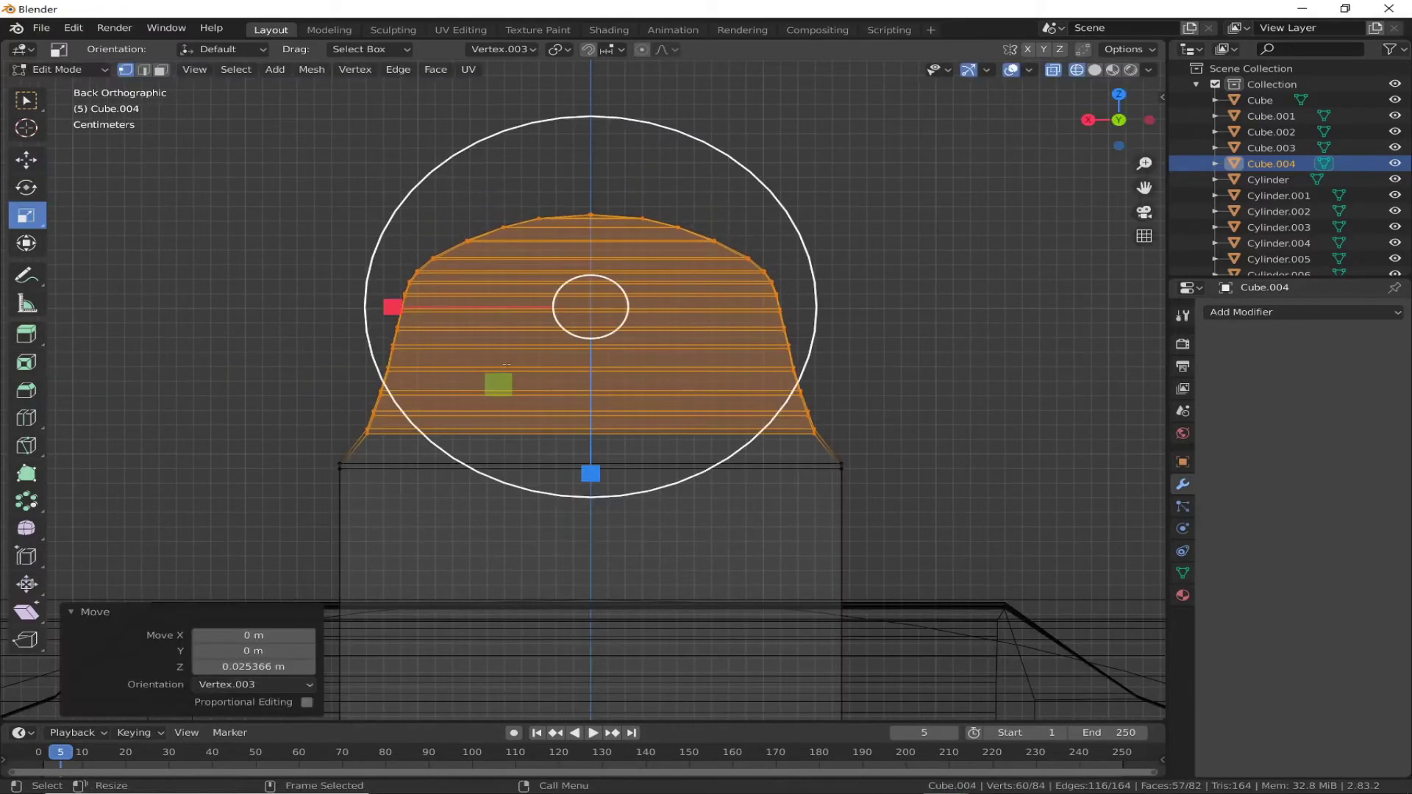
pyautogui.moveTo(498, 384); pyautogui.dragTo(474, 394)
pyautogui.moveTo(239, 342); pyautogui.dragTo(836, 274, button='middle')
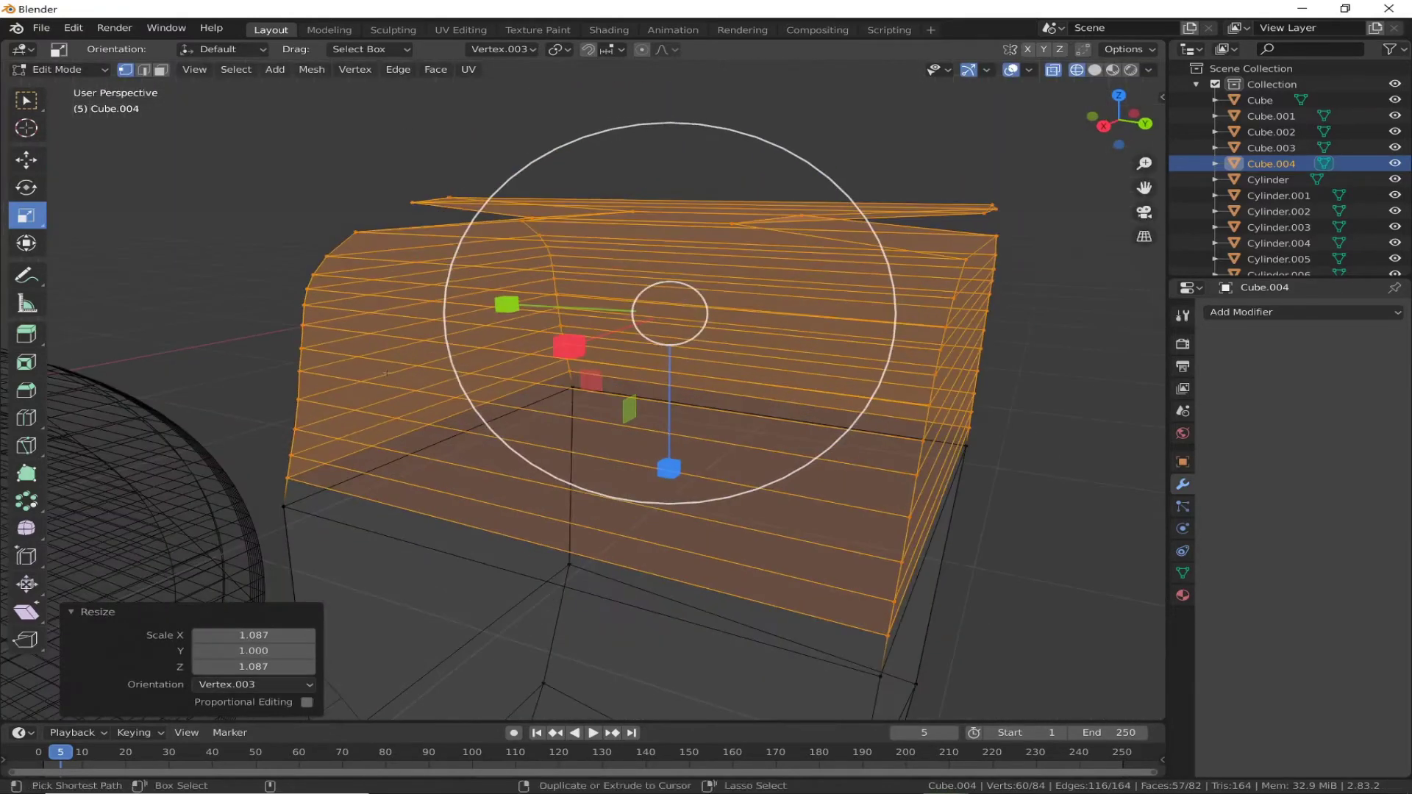
# Step: Stretch the four top-edge vertices 2.872 on Y using Global orientation
pyautogui.click(389, 168)
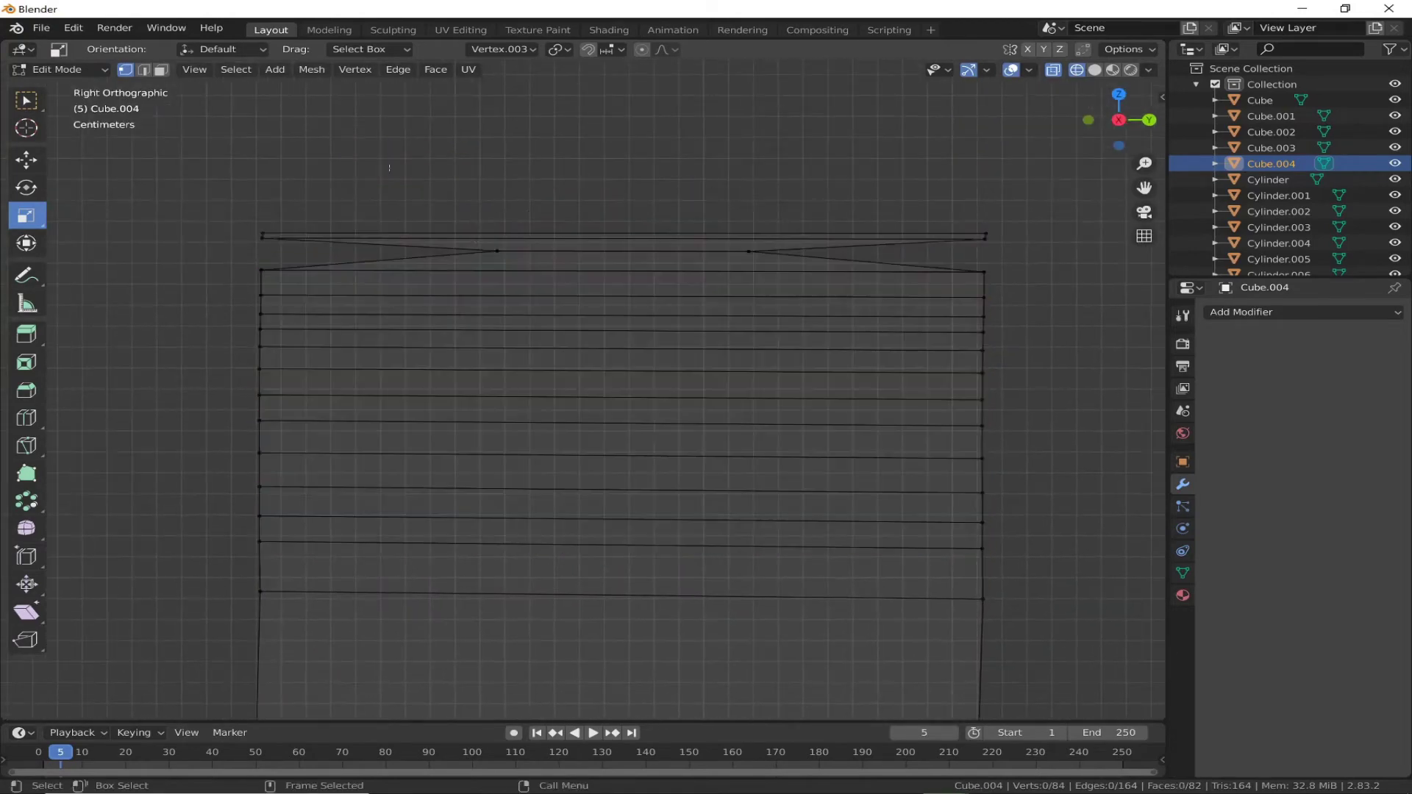
pyautogui.moveTo(818, 265); pyautogui.dragTo(817, 265)
pyautogui.press('s')
pyautogui.click(64, 252)
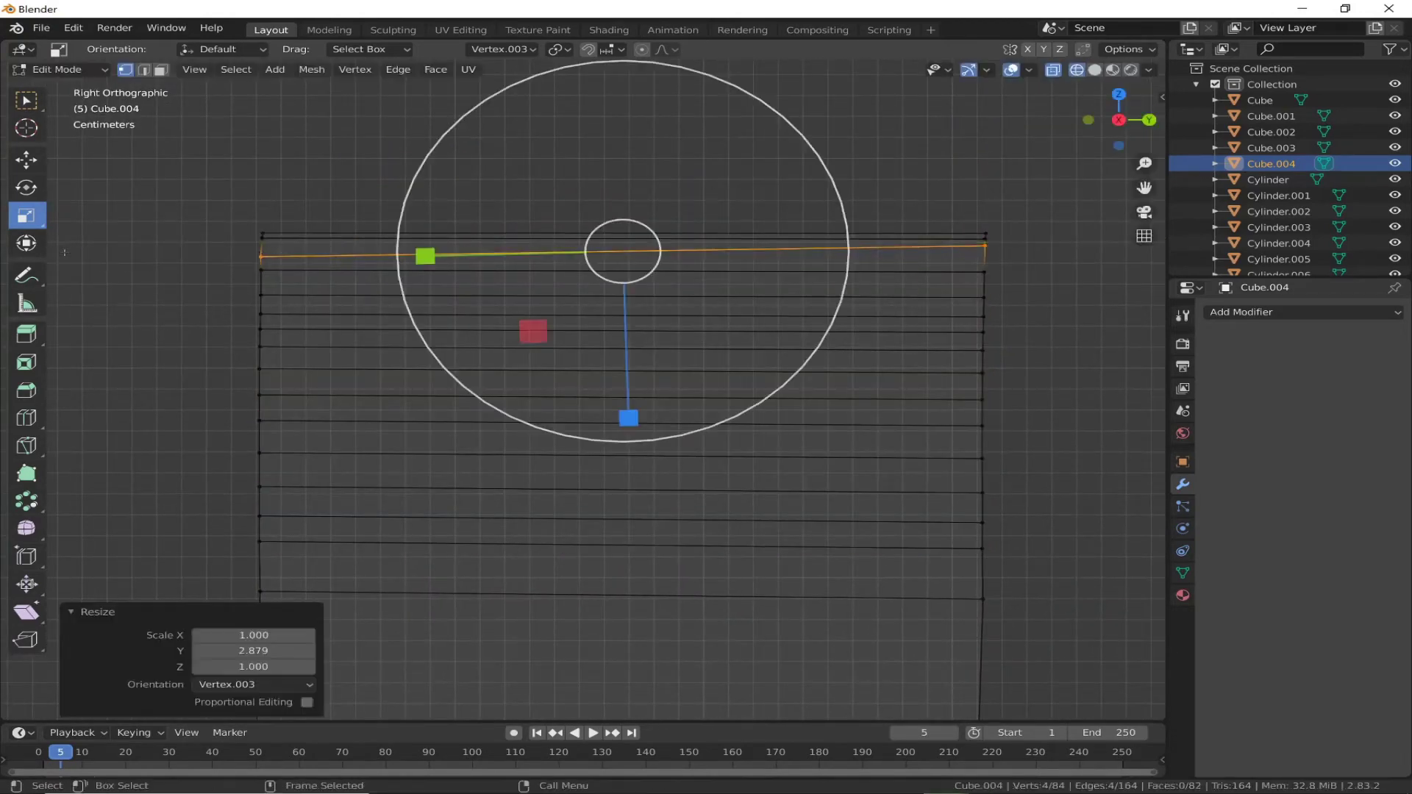
pyautogui.click(502, 48)
pyautogui.click(441, 101)
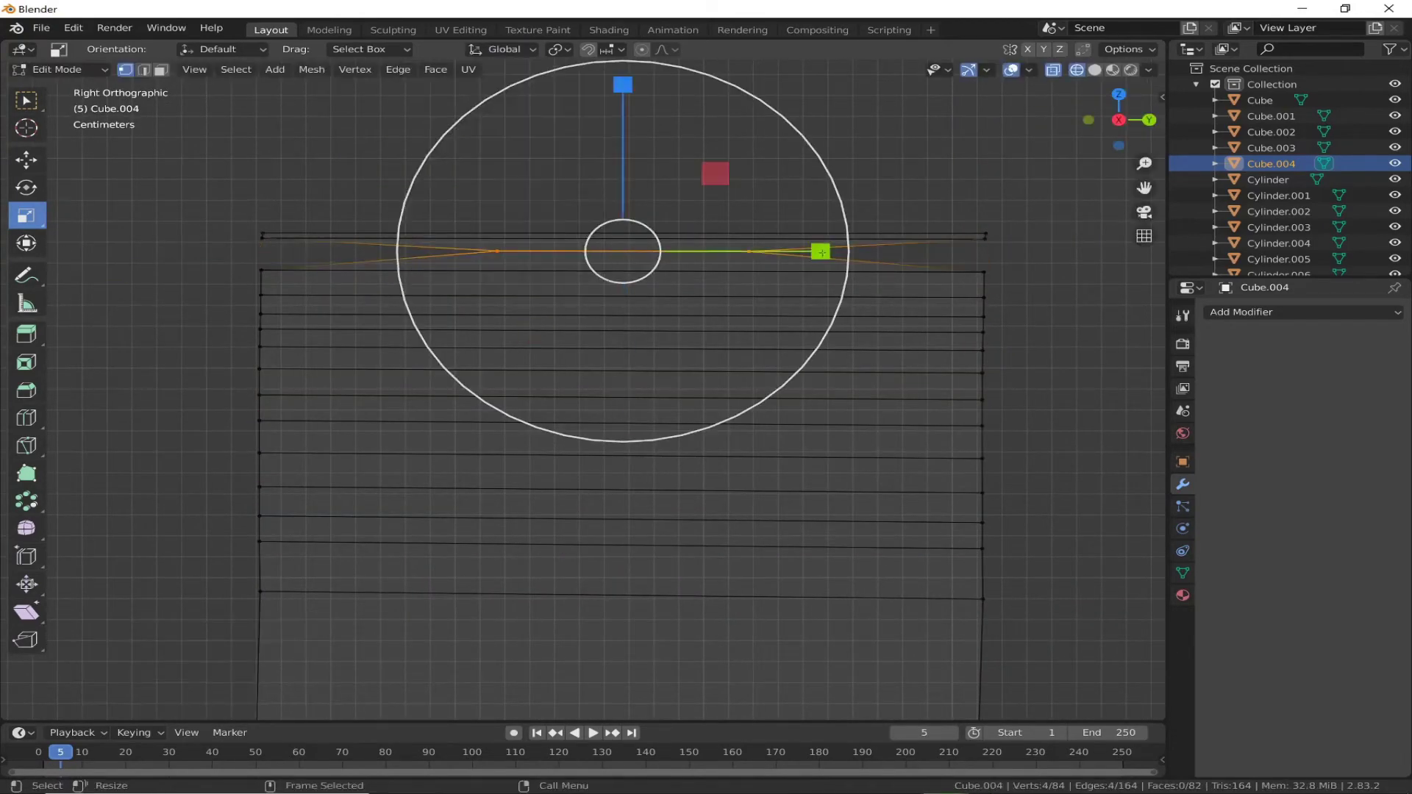
pyautogui.press('s')
pyautogui.press('y')
pyautogui.click(51, 245)
# Step: Select the piece's upper rows and scale them 1.087 in back view
pyautogui.scroll(-2, 588, 330)
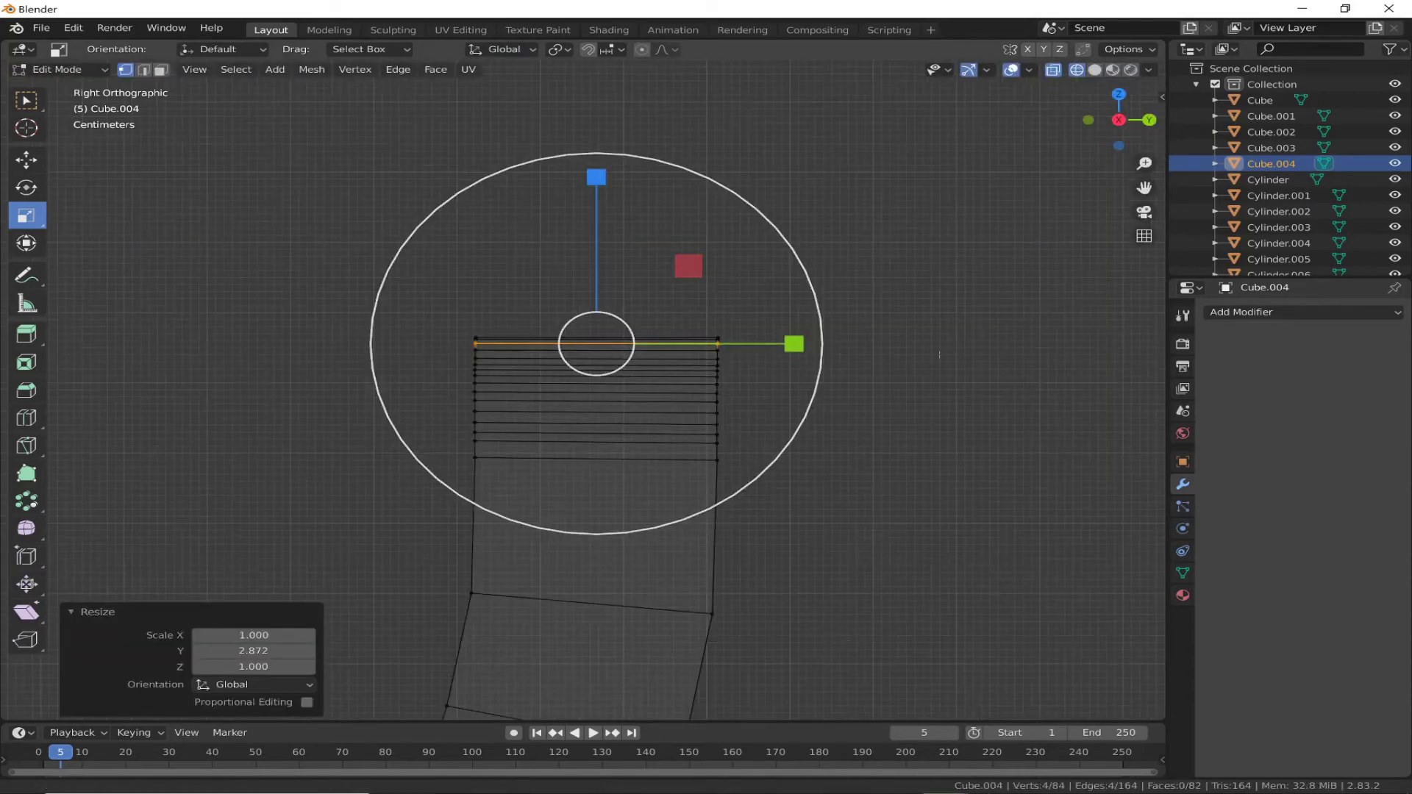
pyautogui.moveTo(588, 331); pyautogui.dragTo(1120, 131, button='middle')
pyautogui.click(1120, 130)
pyautogui.hotkey('ctrl', 'l')
pyautogui.scroll(3, 401, 259)
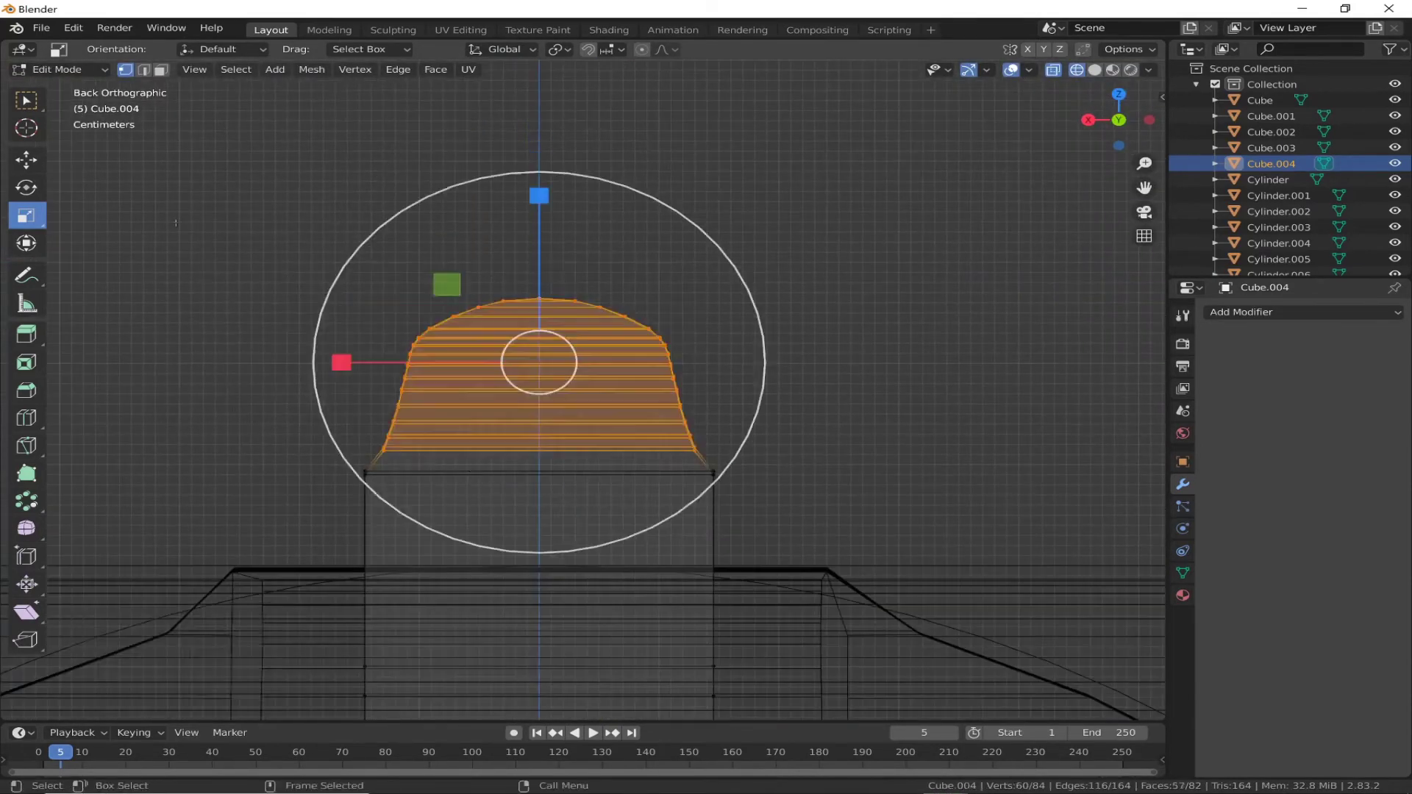
pyautogui.scroll(2, 401, 259)
pyautogui.press('s')
pyautogui.click(400, 259)
# Step: Deselect the mesh and return Cube.004 to Object Mode
pyautogui.hotkey('alt', 'a')
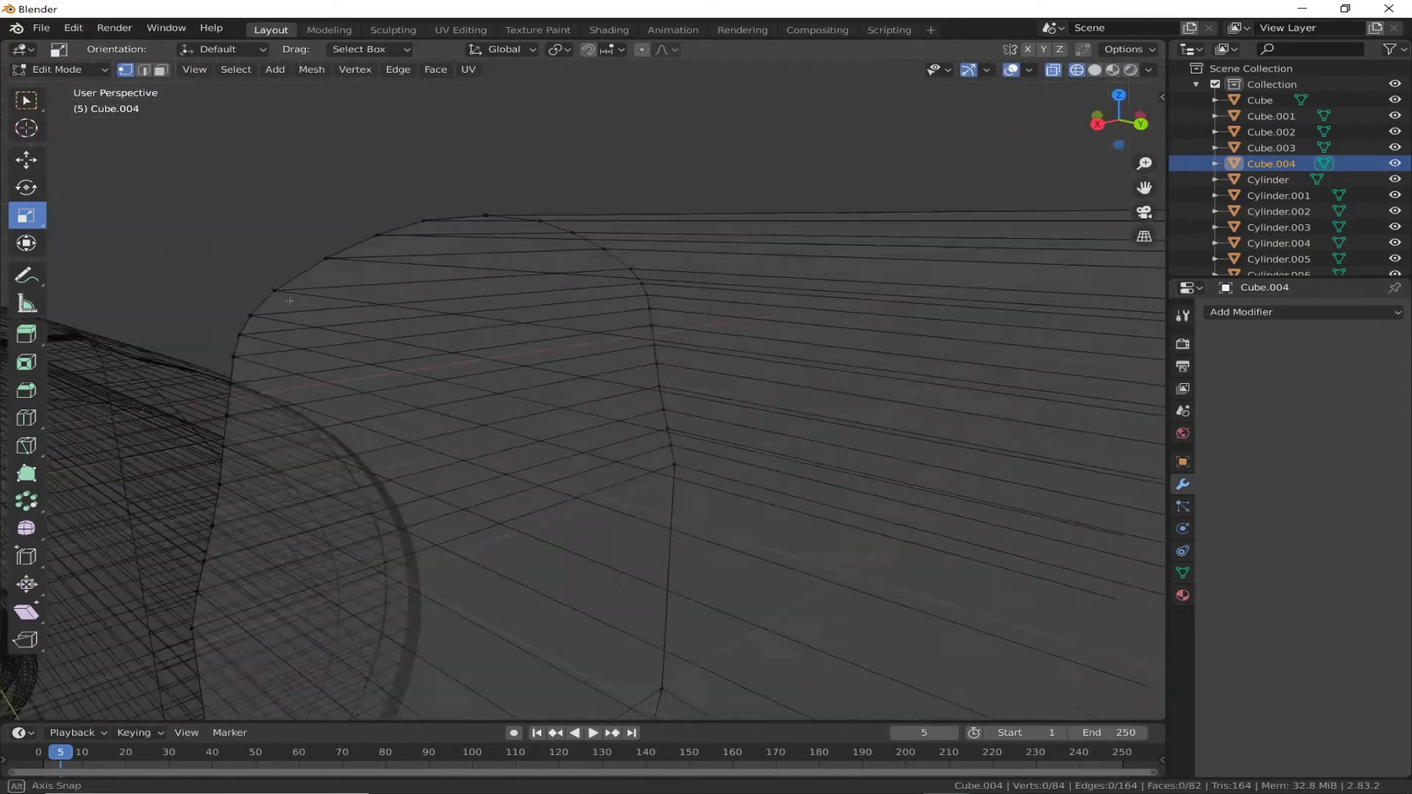
pyautogui.moveTo(401, 258); pyautogui.dragTo(514, 368, button='middle')
pyautogui.click(58, 69)
pyautogui.click(257, 69)
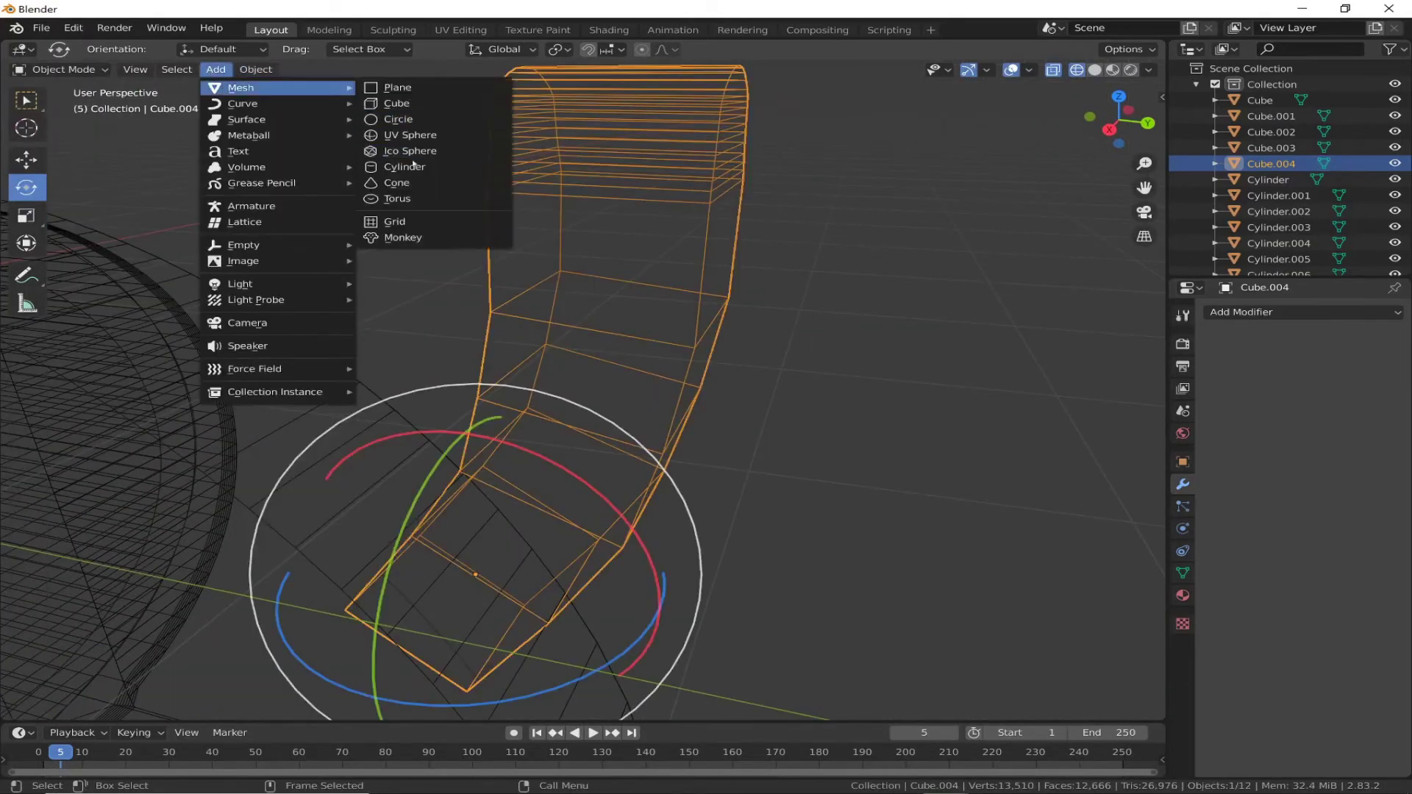
# Step: Add a cylinder mesh and scale it down to 0.122
pyautogui.click(389, 158)
pyautogui.scroll(-3, 390, 158)
pyautogui.press('g')
pyautogui.click(784, 476)
pyautogui.press('s')
pyautogui.scroll(5, 610, 433)
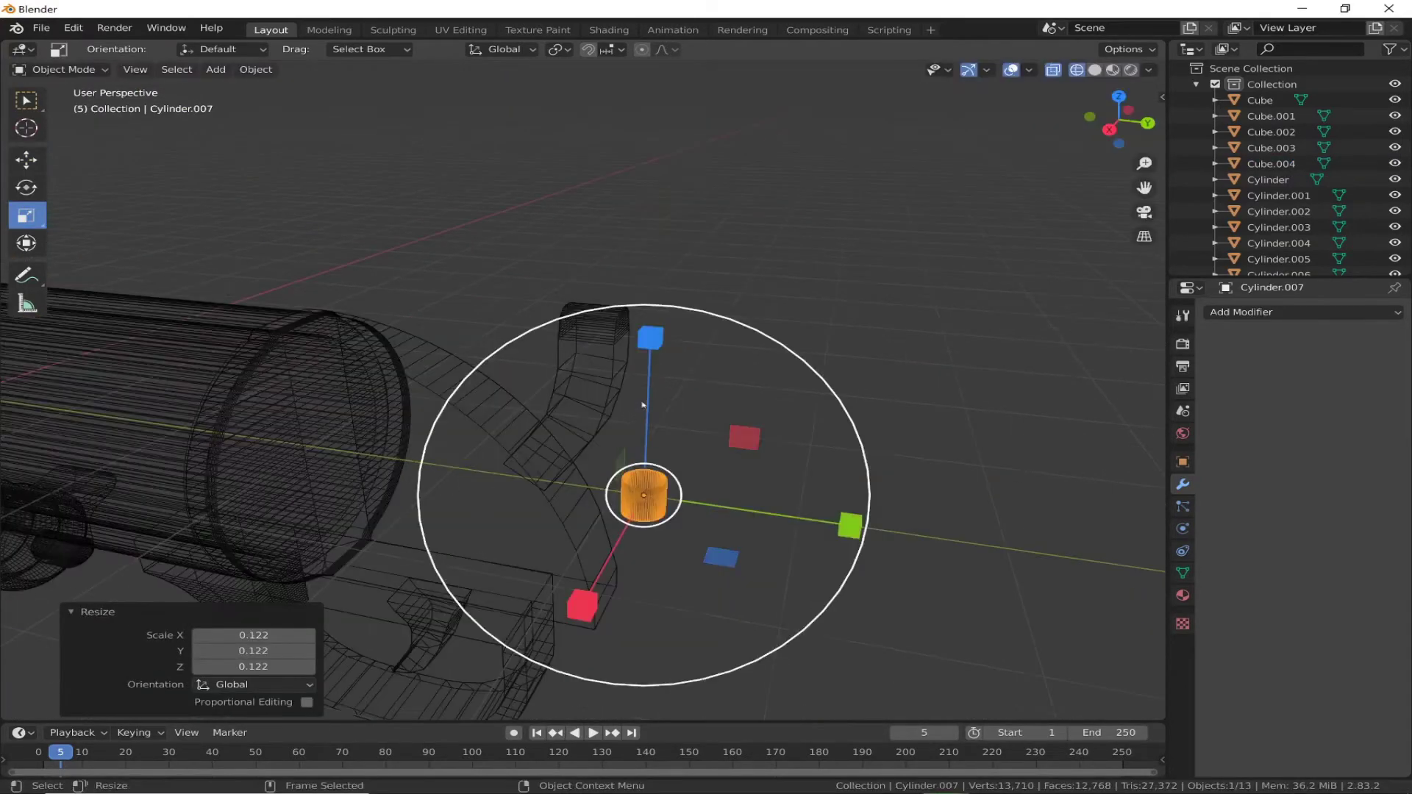
pyautogui.moveTo(647, 471); pyautogui.dragTo(682, 298)
# Step: Rotate the cylinder 90° on X and move it onto Cube.004's tip
pyautogui.click(1182, 462)
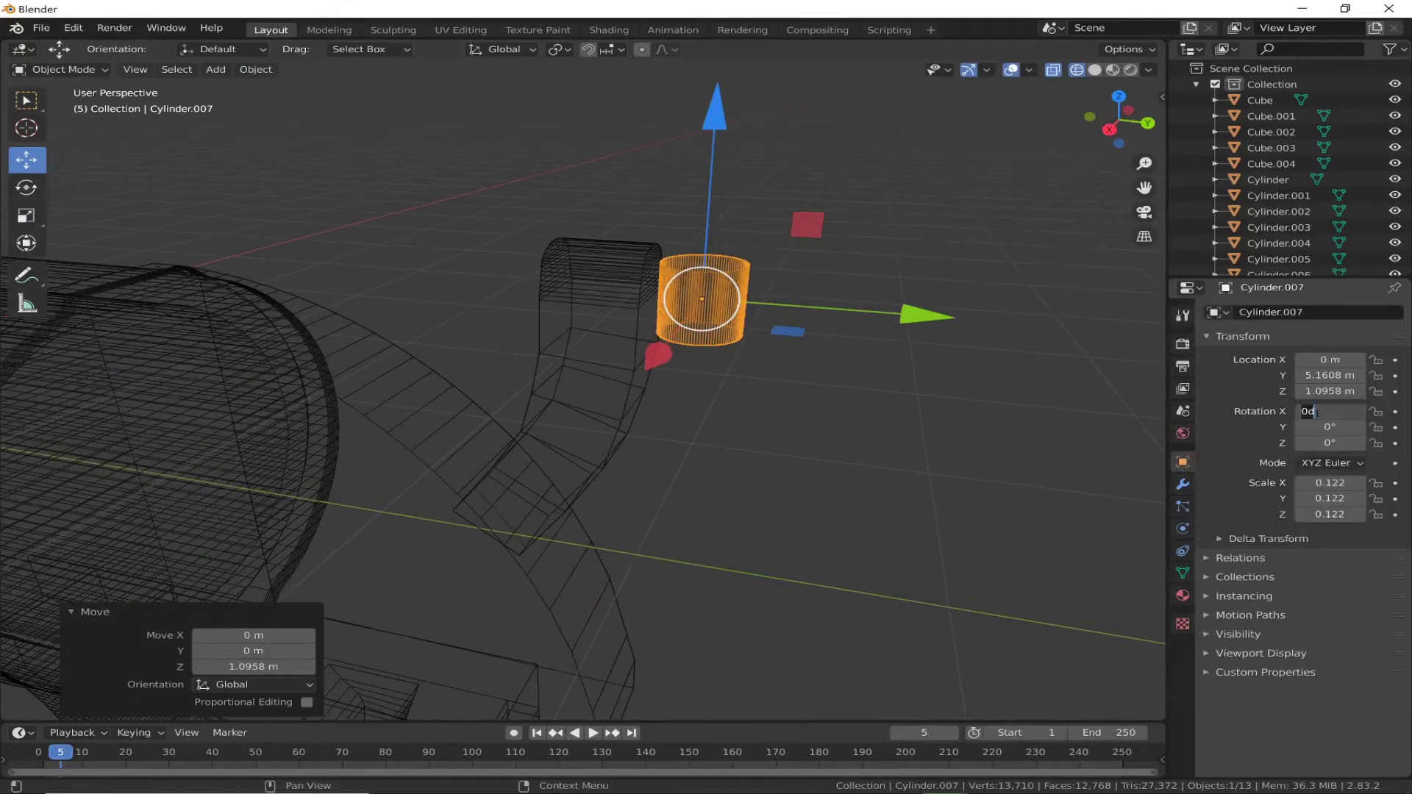
pyautogui.press('Return')
pyautogui.press('KP_3')
pyautogui.scroll(3, 825, 389)
pyautogui.press('g')
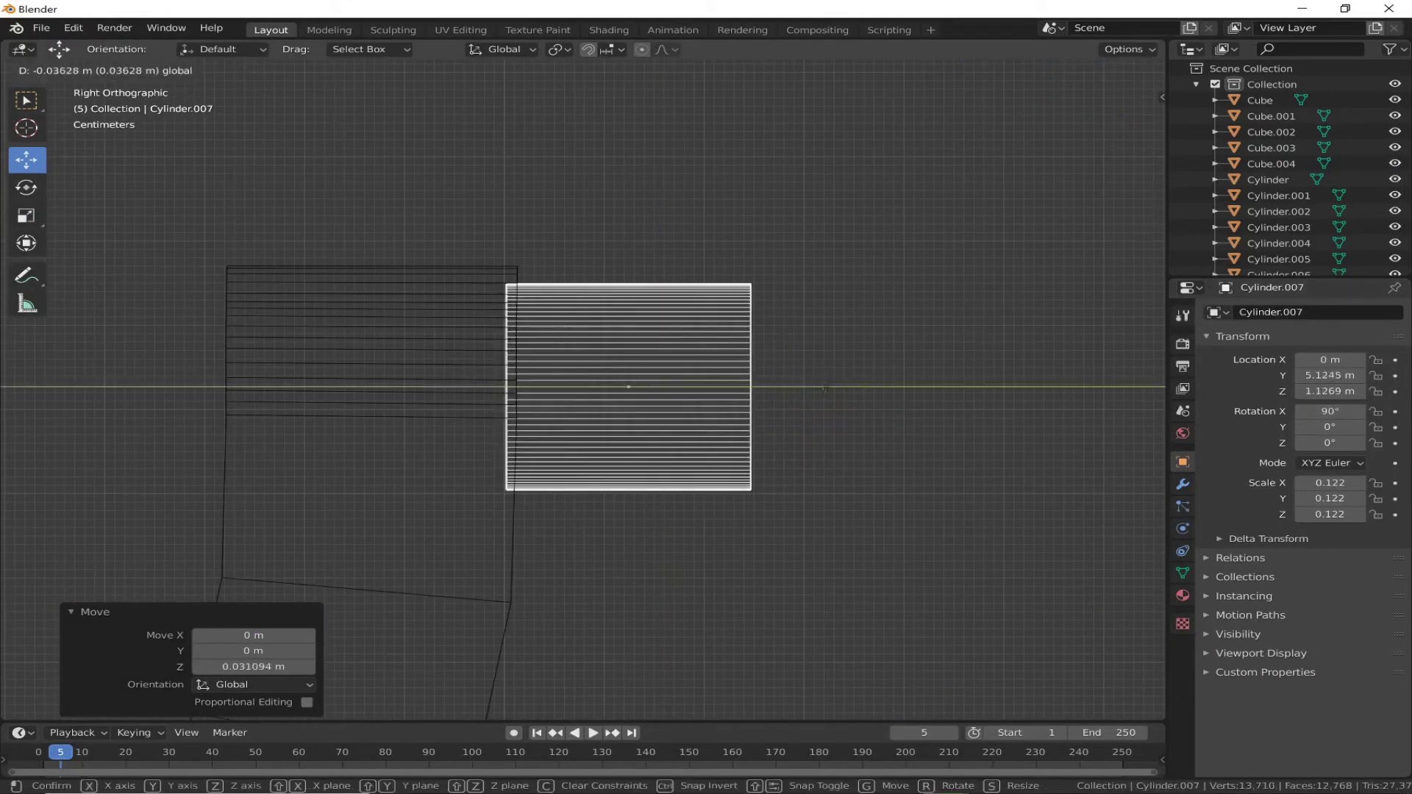
pyautogui.click(735, 389)
pyautogui.moveTo(735, 389)
pyautogui.mouseDown(button='middle')
pyautogui.moveTo(865, 361)
pyautogui.moveTo(809, 441)
pyautogui.mouseUp(button='middle')
# Step: Slim the cylinder to 0.085 on X and Y, excluding Z
pyautogui.press('s')
pyautogui.hotkey('shift', 'z')
pyautogui.click(845, 625)
pyautogui.moveTo(515, 441); pyautogui.dragTo(503, 462)
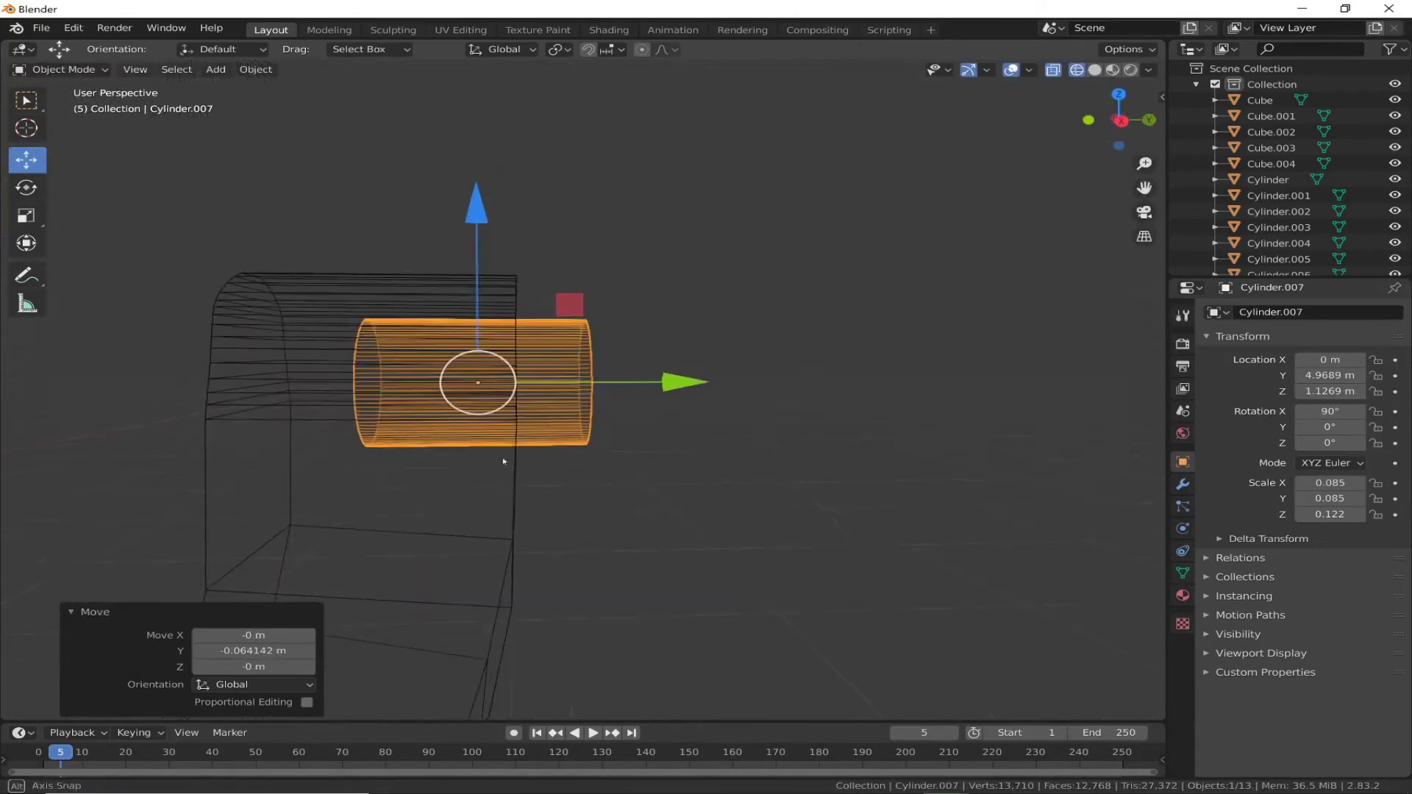
pyautogui.moveTo(503, 462)
pyautogui.mouseDown(button='middle')
pyautogui.moveTo(1009, 230)
pyautogui.moveTo(772, 574)
pyautogui.moveTo(741, 432)
pyautogui.mouseUp(button='middle')
# Step: Deselect everything and view the whole gun from the right side
pyautogui.hotkey('shift', 'z')
pyautogui.hotkey('alt', 'a')
pyautogui.scroll(-4, 577, 545)
pyautogui.scroll(-3, 589, 504)
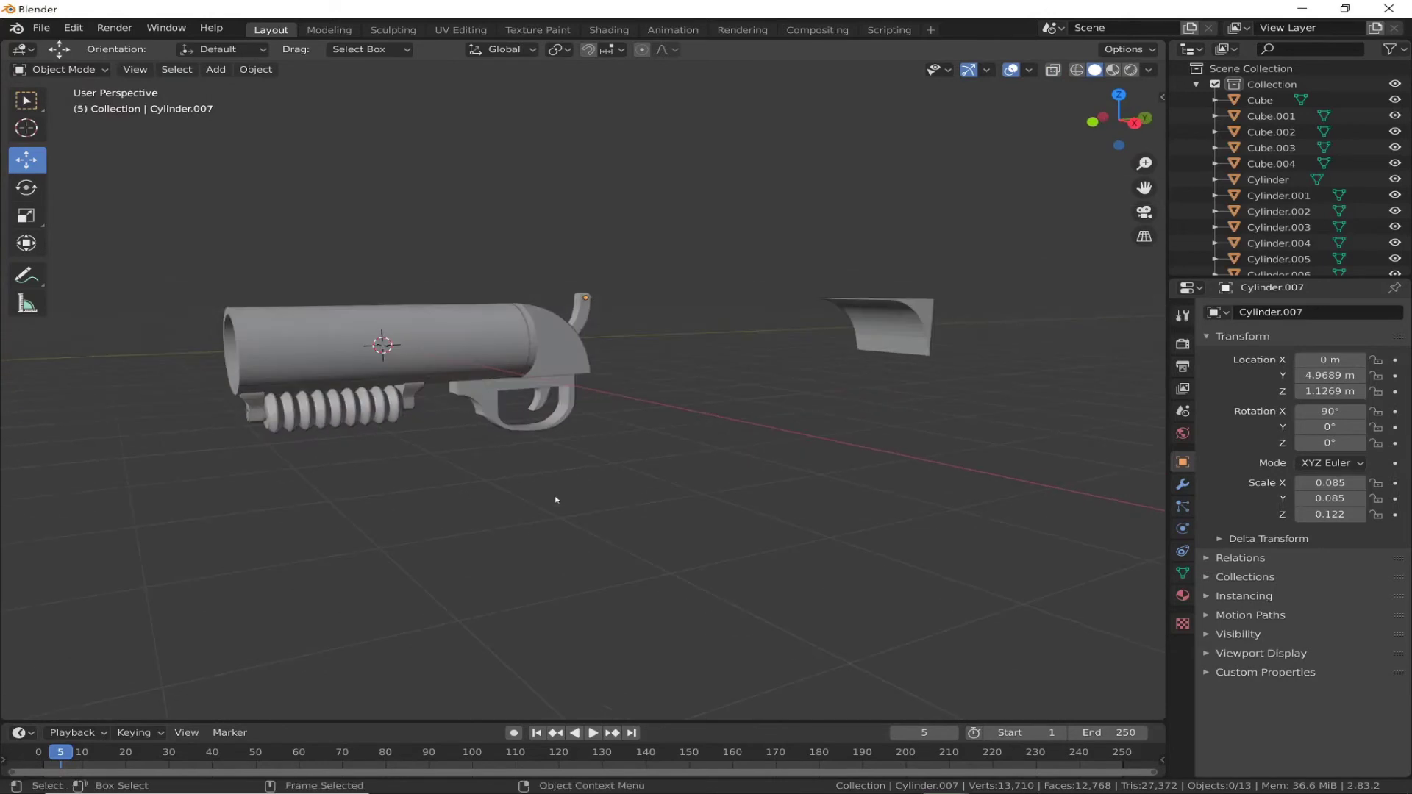
pyautogui.scroll(2, 554, 444)
pyautogui.click(1135, 122)
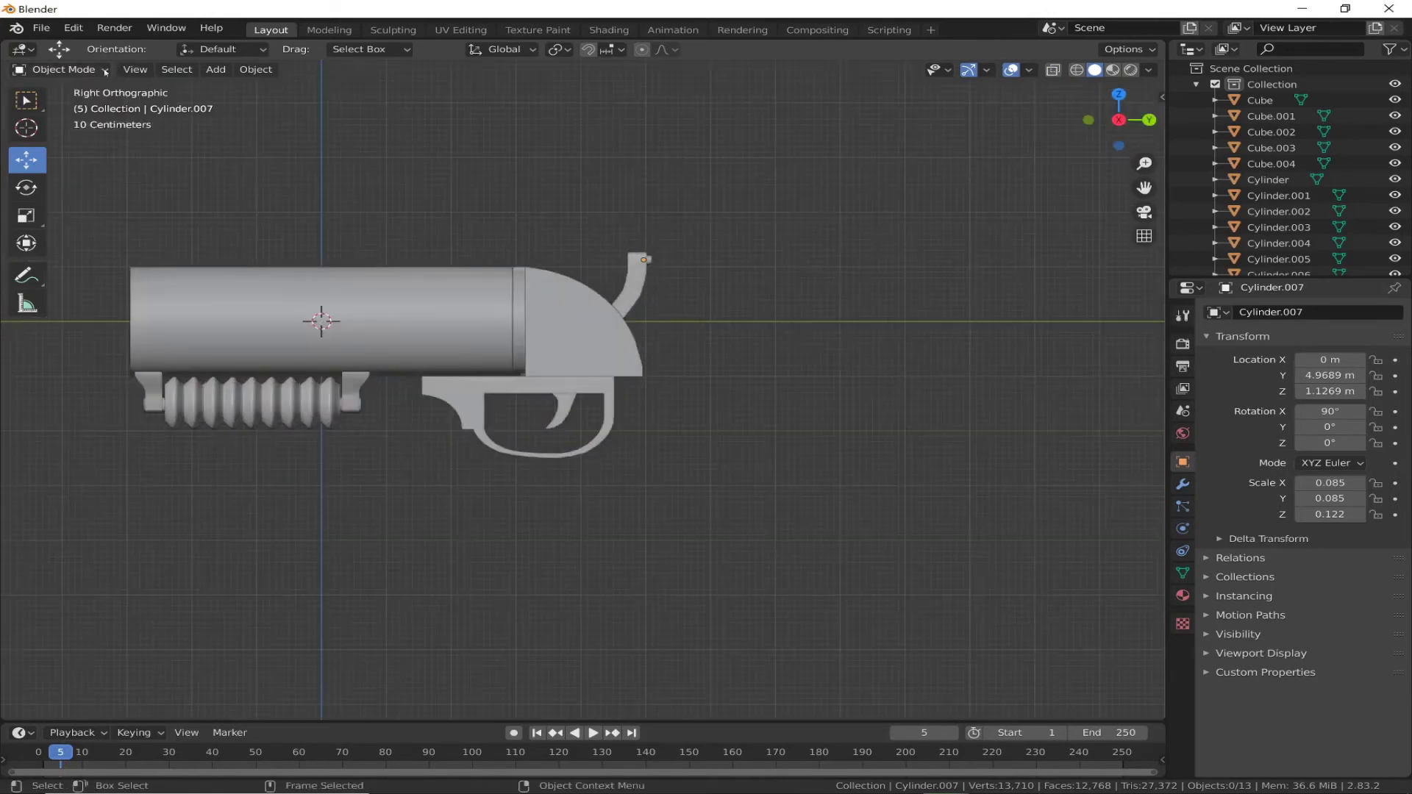
# Step: Add Cube.005 beside the trigger guard, rotate it 35.6° on X, and enter Edit Mode
pyautogui.click(220, 70)
pyautogui.click(390, 101)
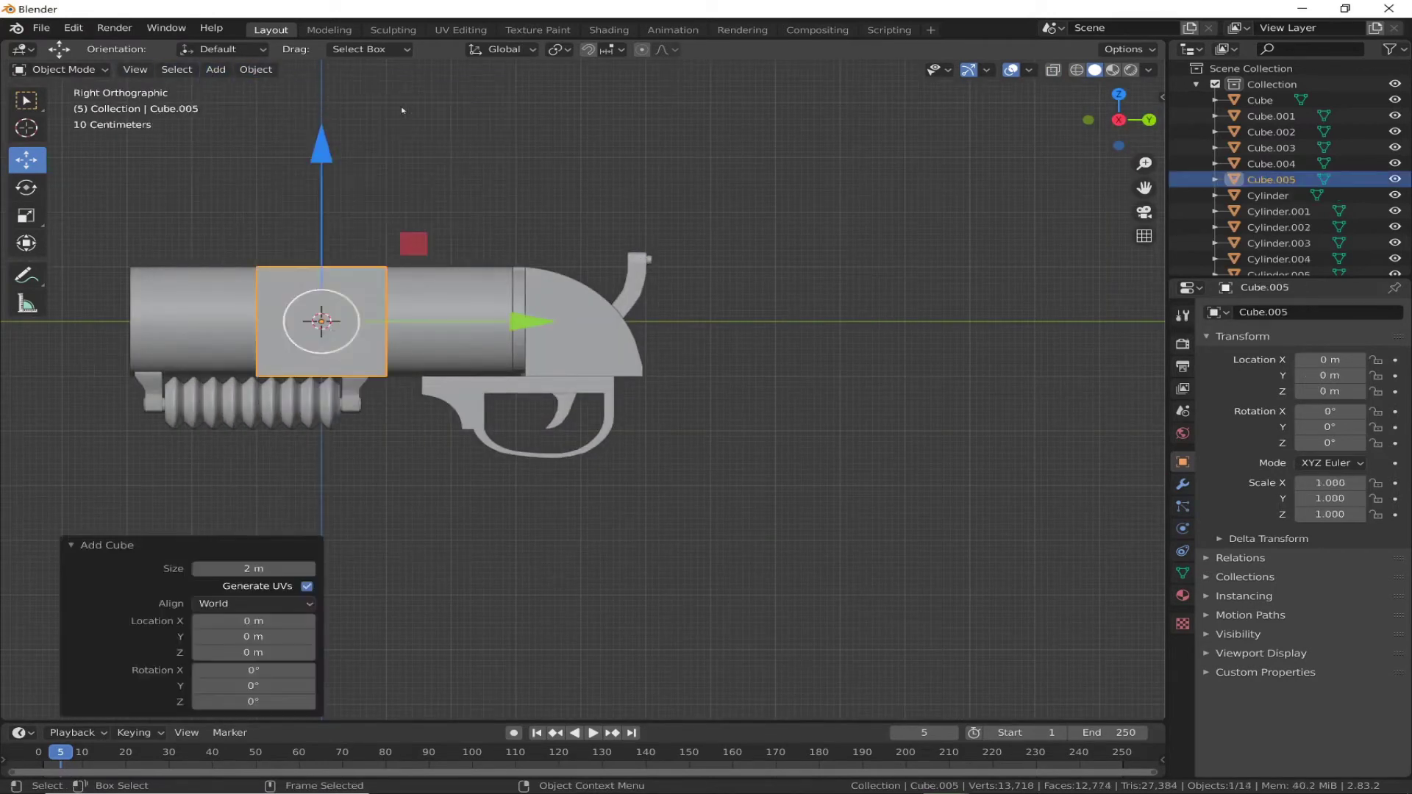
pyautogui.press('g')
pyautogui.click(724, 441)
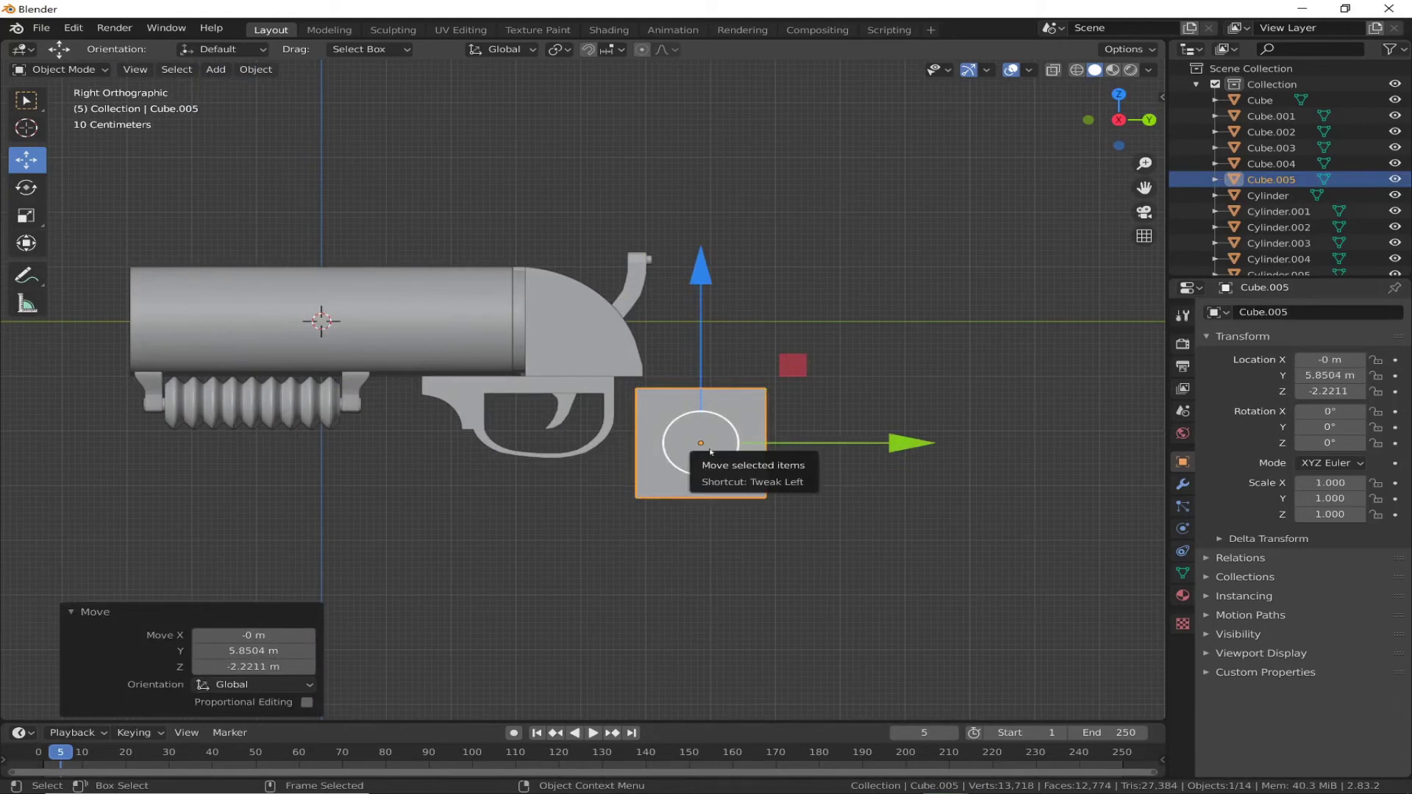
pyautogui.press('r')
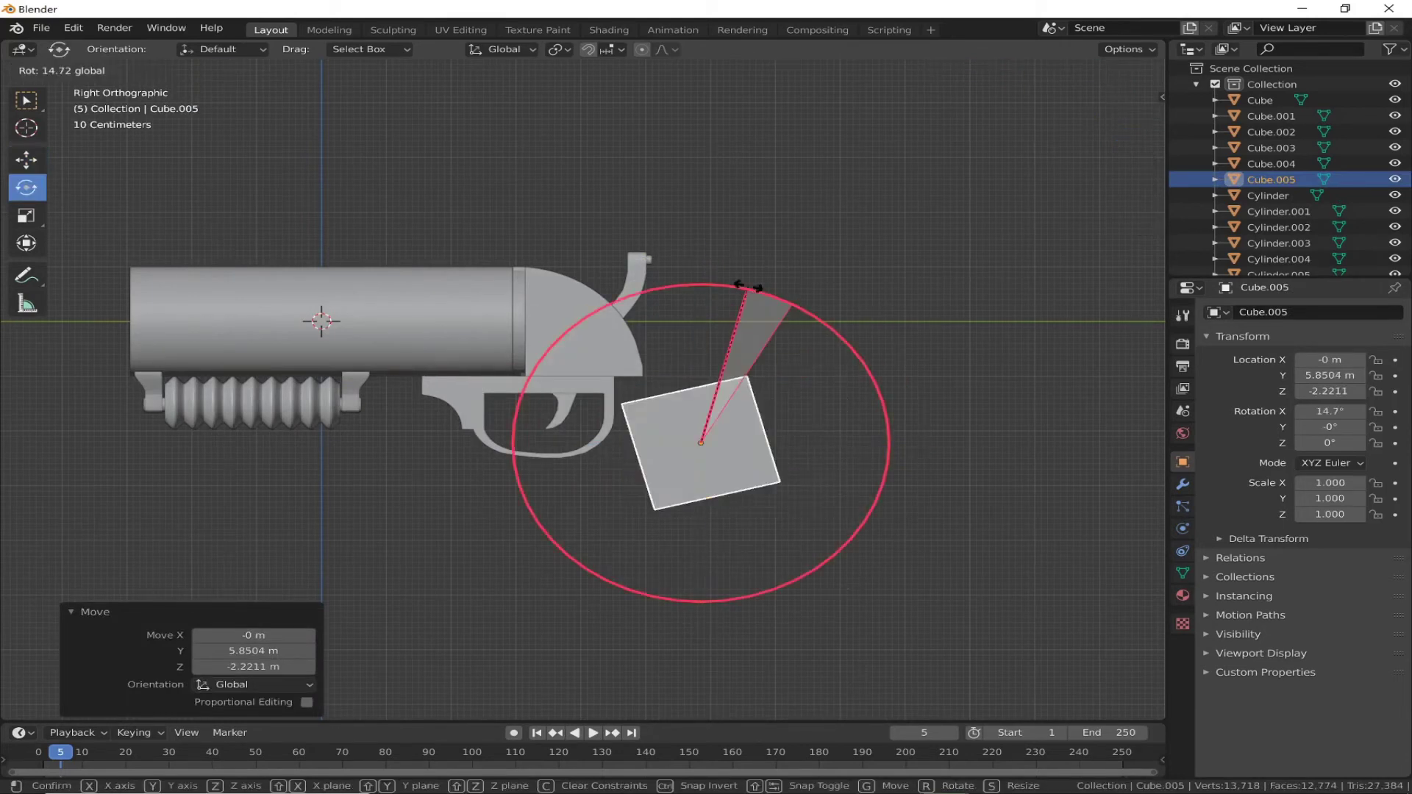
pyautogui.click(671, 235)
pyautogui.scroll(3, 672, 236)
pyautogui.click(59, 69)
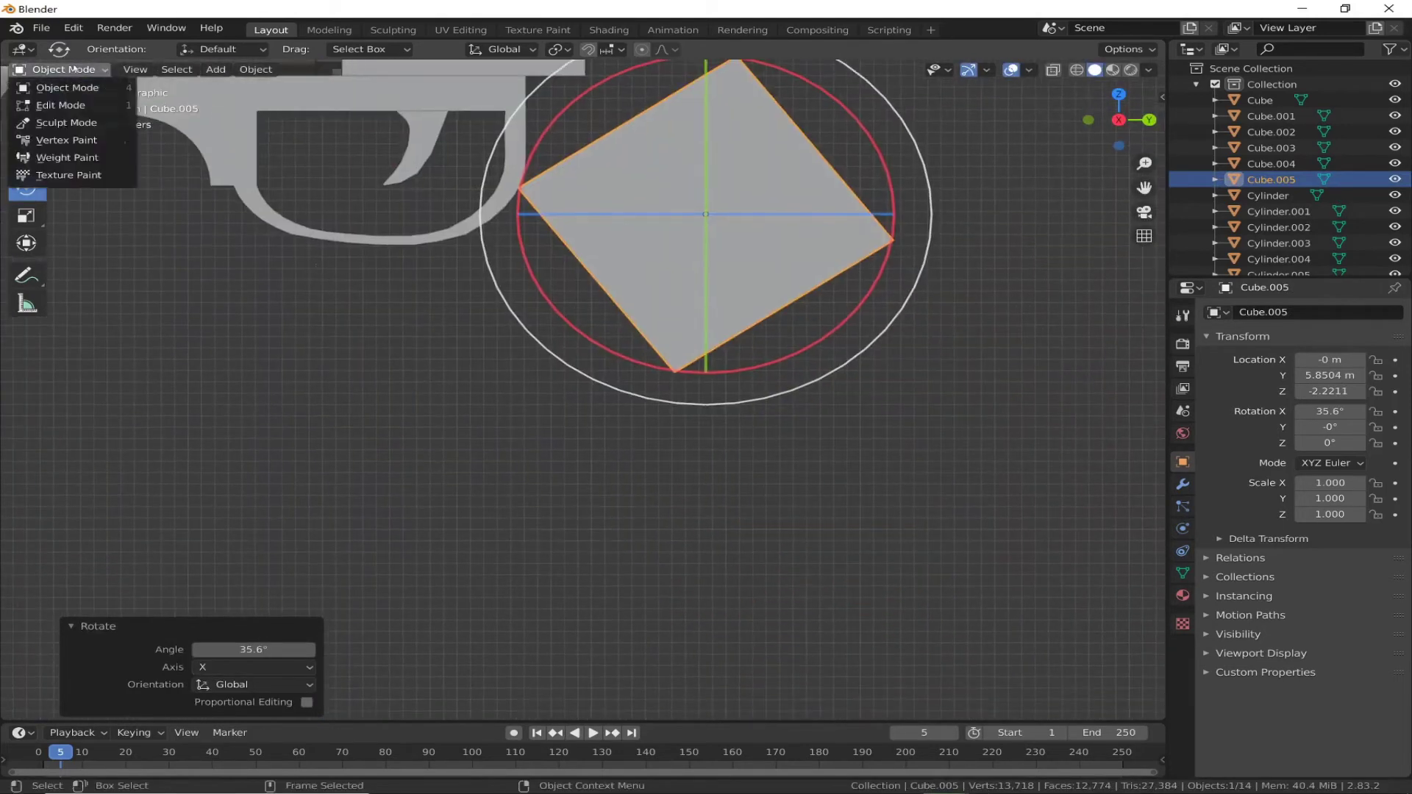
pyautogui.click(63, 110)
# Step: Turn on X-ray and drag one corner's vertices outward into a long point
pyautogui.hotkey('alt', 'z')
pyautogui.moveTo(1040, 331); pyautogui.dragTo(936, 221)
pyautogui.press('g')
pyautogui.click(1087, 535)
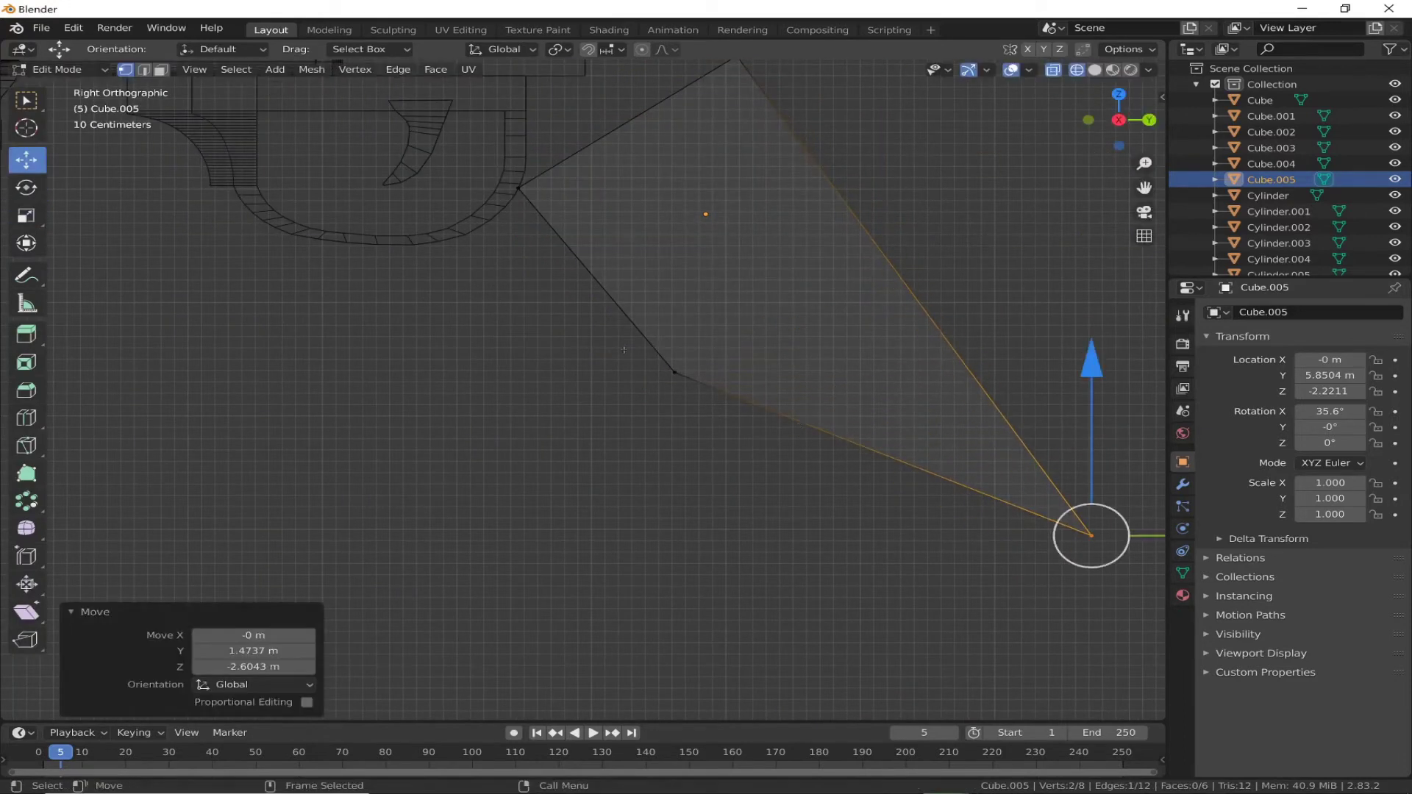
pyautogui.press('g')
pyautogui.click(848, 534)
pyautogui.keyDown('shift'); pyautogui.moveTo(733, 59); pyautogui.dragTo(835, 384, button='middle'); pyautogui.keyUp('shift')
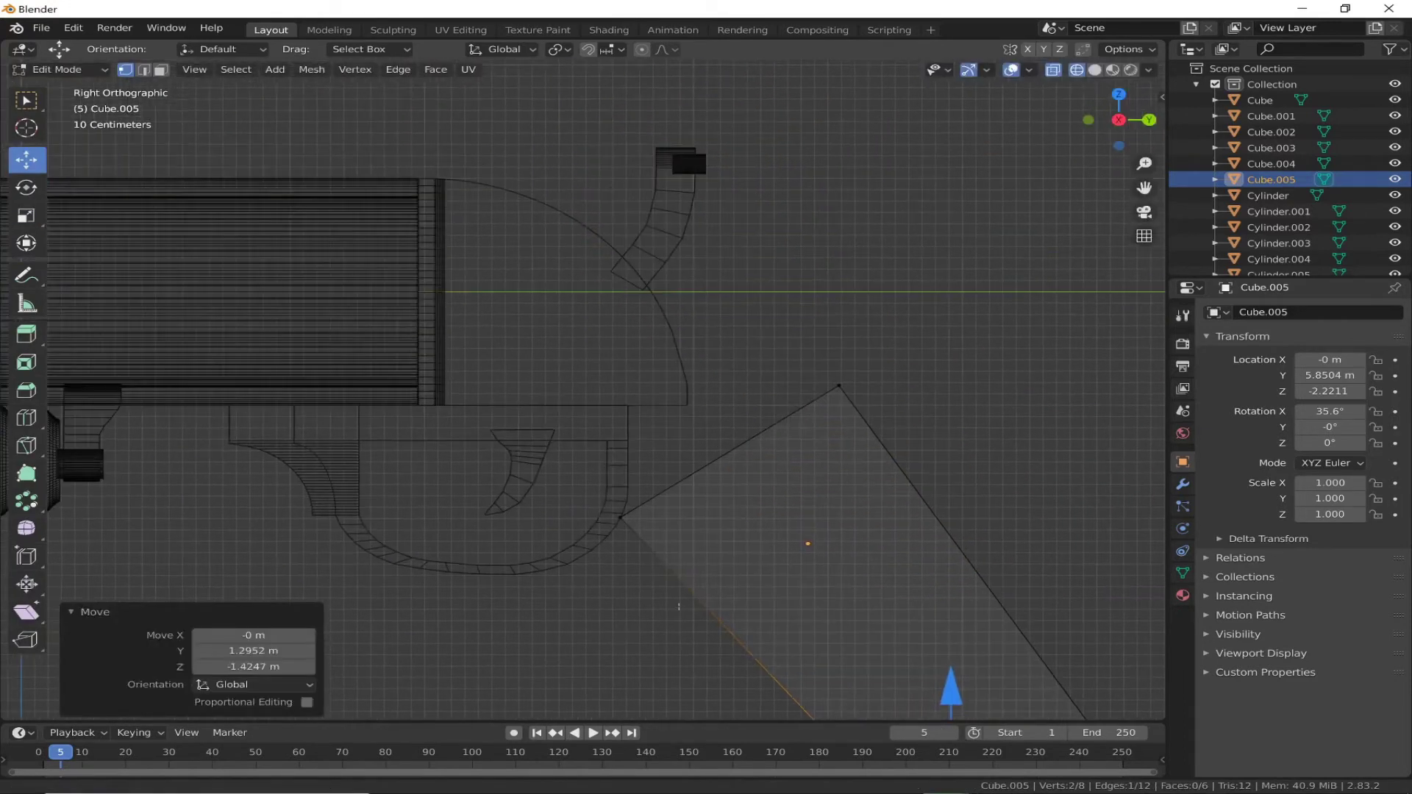
# Step: Place the strip's top vertex at the hammer's base and bottom vertex against the trigger guard
pyautogui.click(834, 384)
pyautogui.press('g')
pyautogui.click(631, 268)
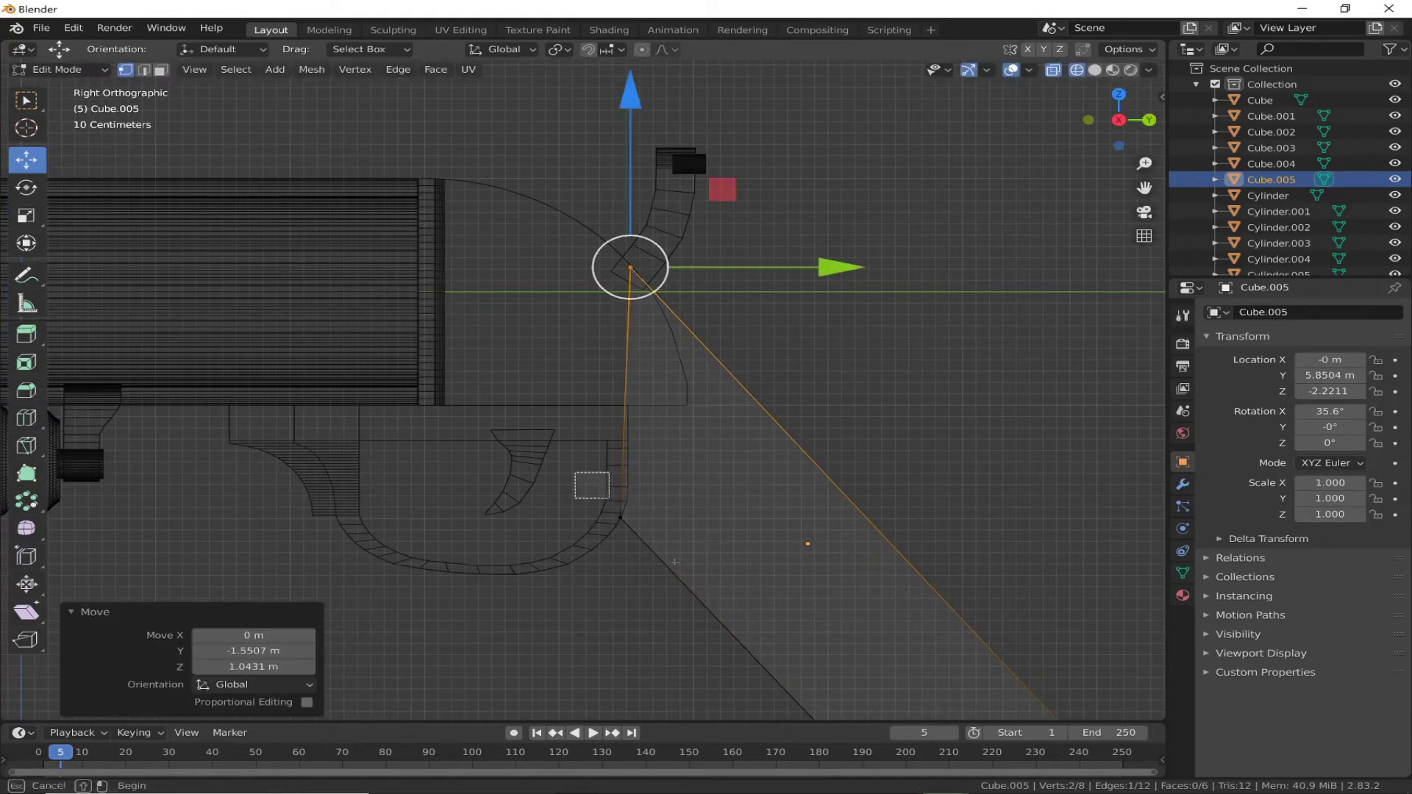
pyautogui.click(622, 516)
pyautogui.press('g')
pyautogui.click(625, 495)
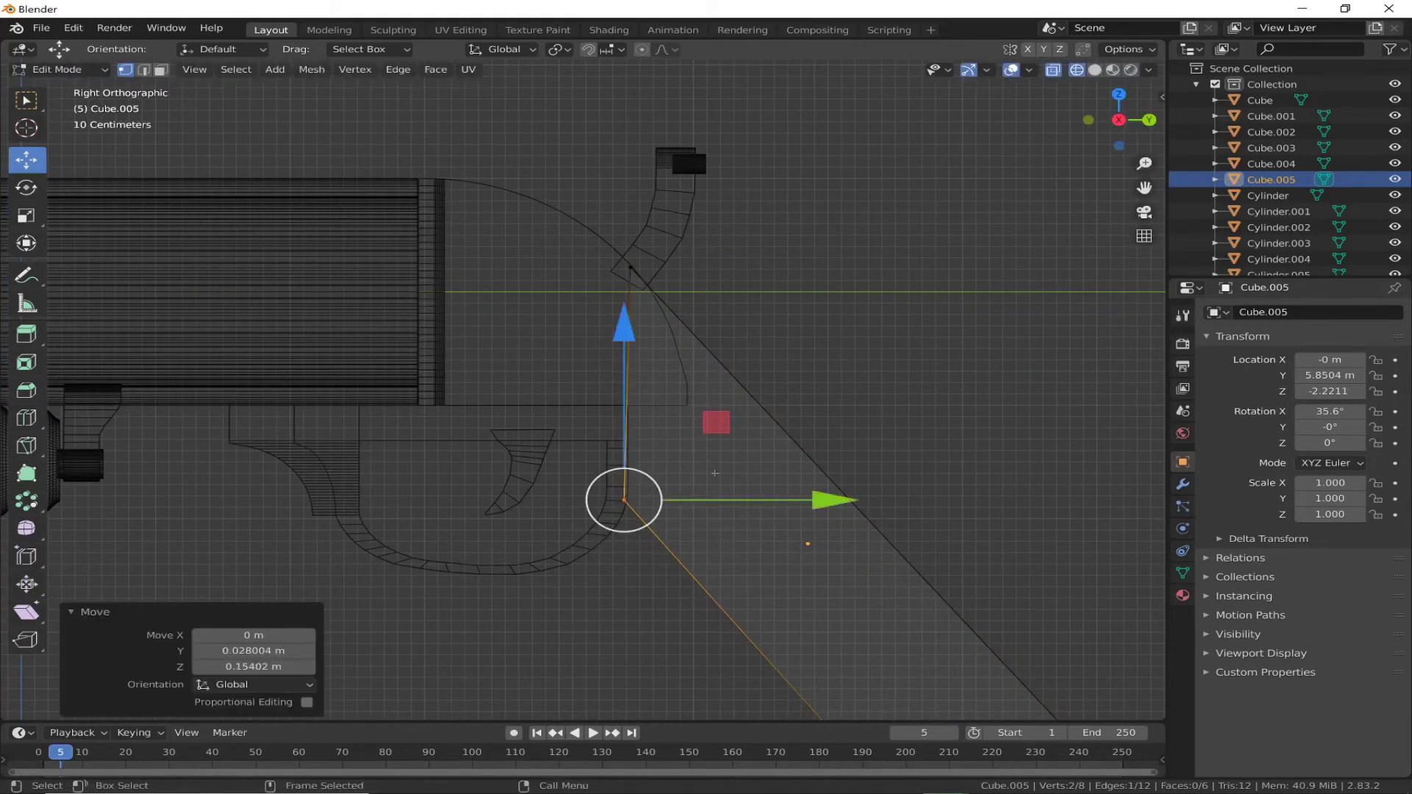
# Step: Add 33 loop cuts across the grip strip, frame it, and toggle the whole-mesh selection
pyautogui.click(823, 489)
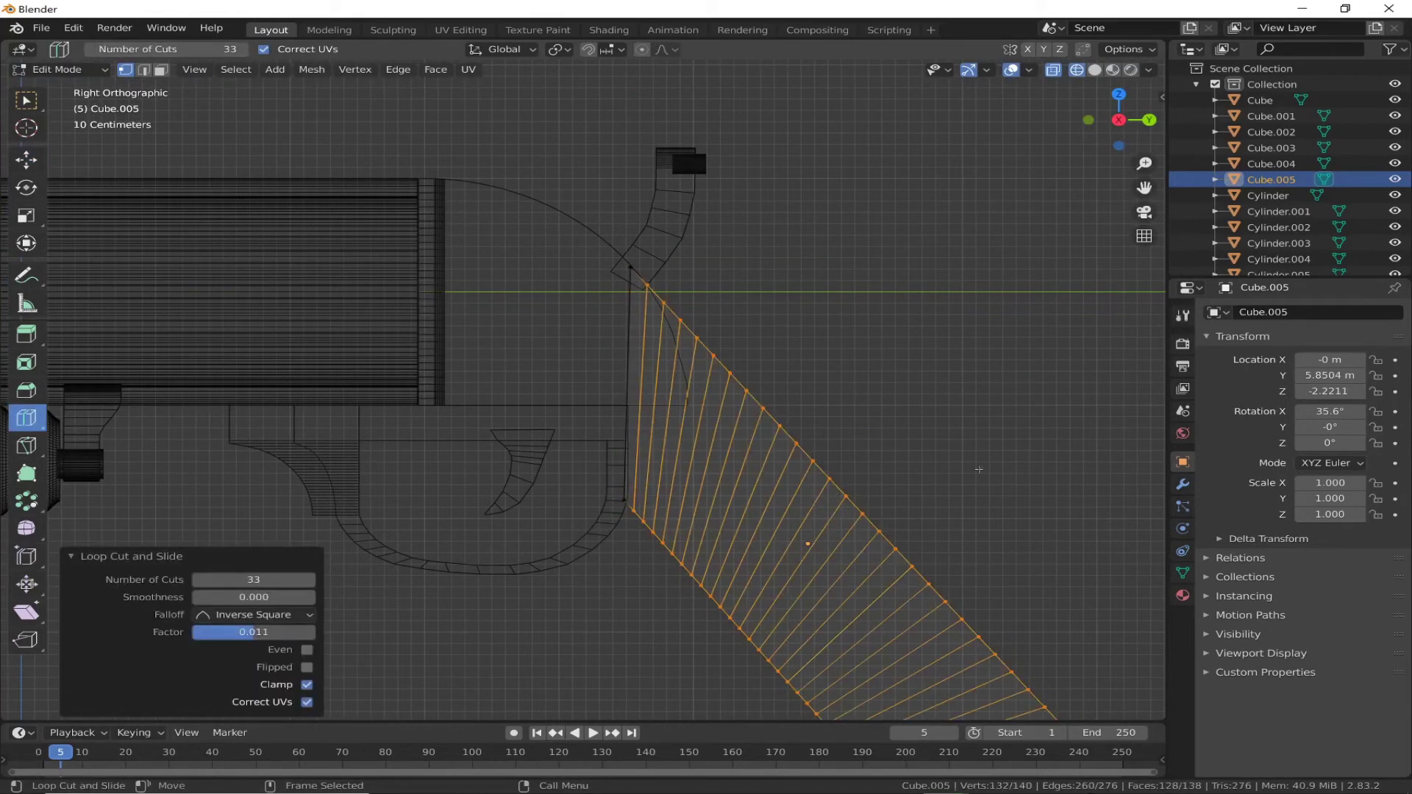
pyautogui.press('KP_Decimal')
pyautogui.hotkey('shift', 'space')
pyautogui.press('g')
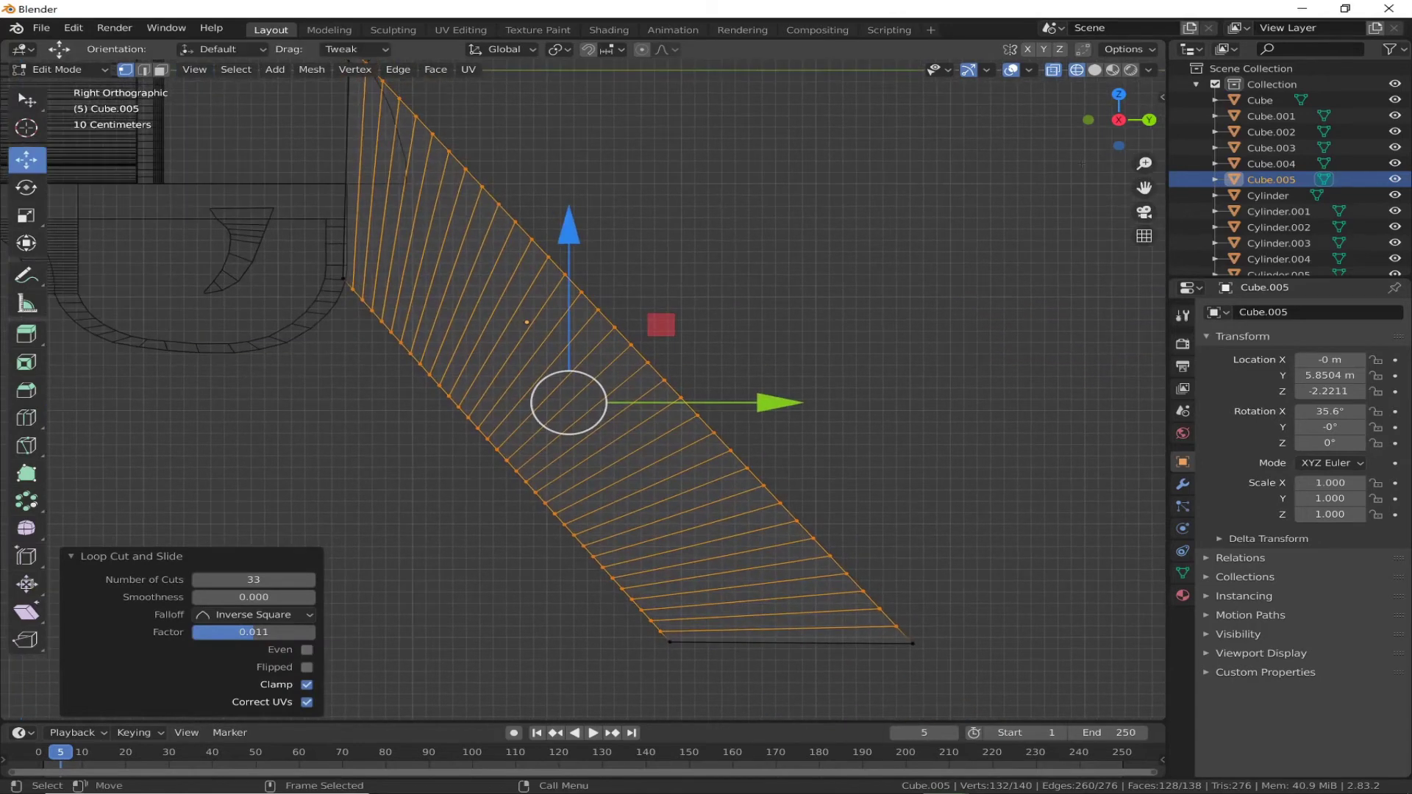
pyautogui.hotkey('alt', 'a')
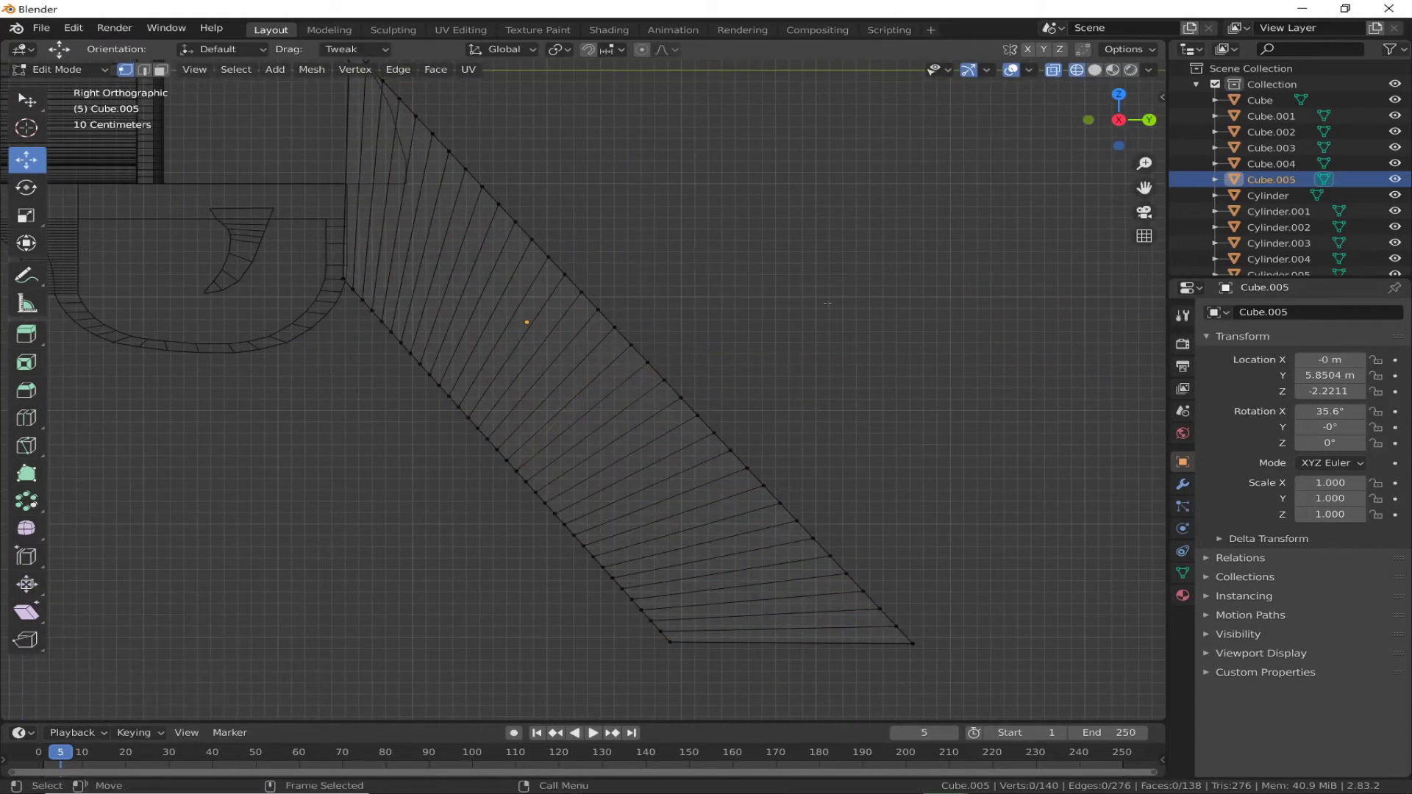
pyautogui.press('a')
pyautogui.hotkey('alt', 'a')
pyautogui.press('a')
pyautogui.scroll(1, 641, 342)
# Step: Try pulling the middle outer-edge vertex down-left, check the drag options, then undo it
pyautogui.click(598, 305)
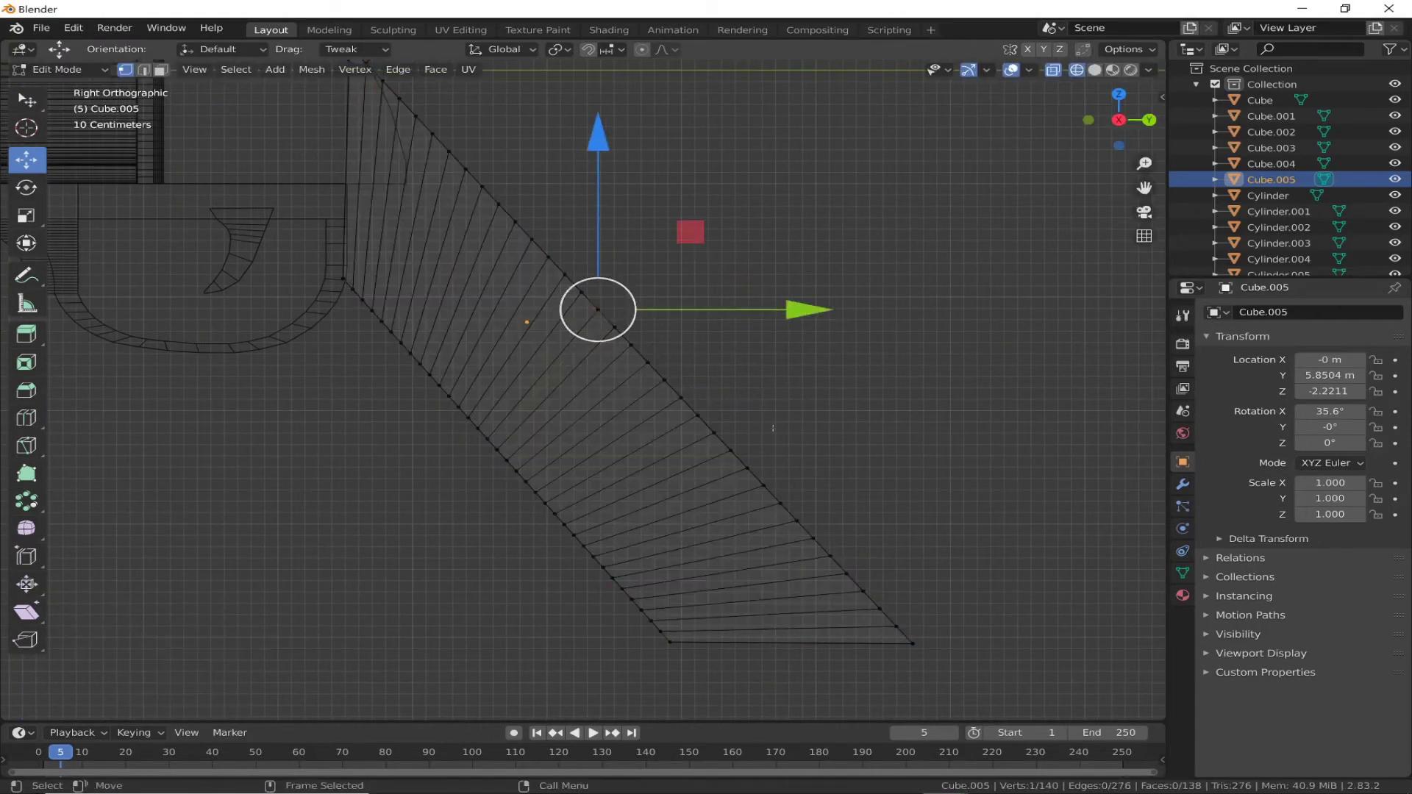
pyautogui.press('a')
pyautogui.scroll(1, 603, 316)
pyautogui.click(652, 325)
pyautogui.moveTo(628, 299); pyautogui.dragTo(593, 333)
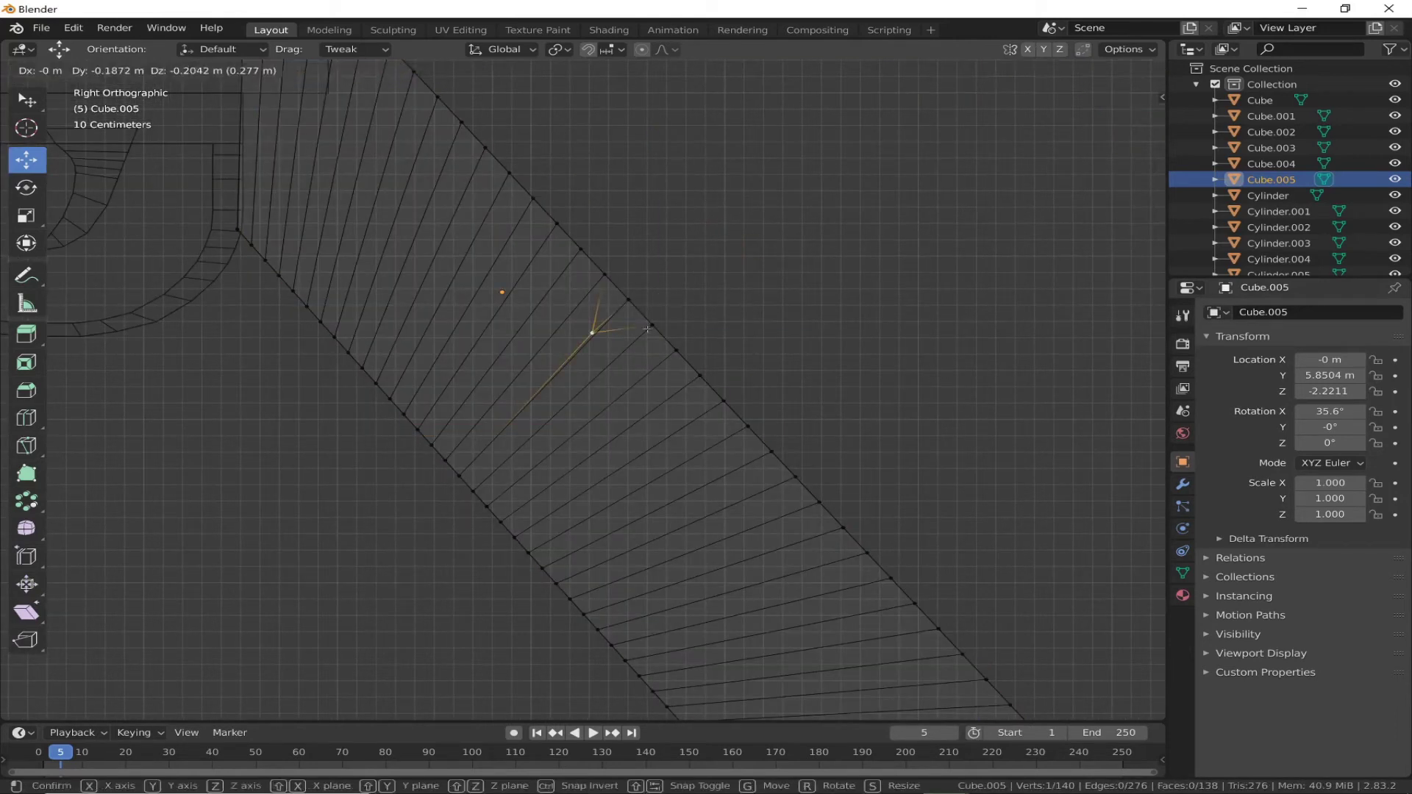
pyautogui.click(363, 49)
pyautogui.click(369, 116)
pyautogui.hotkey('ctrl', 'z')
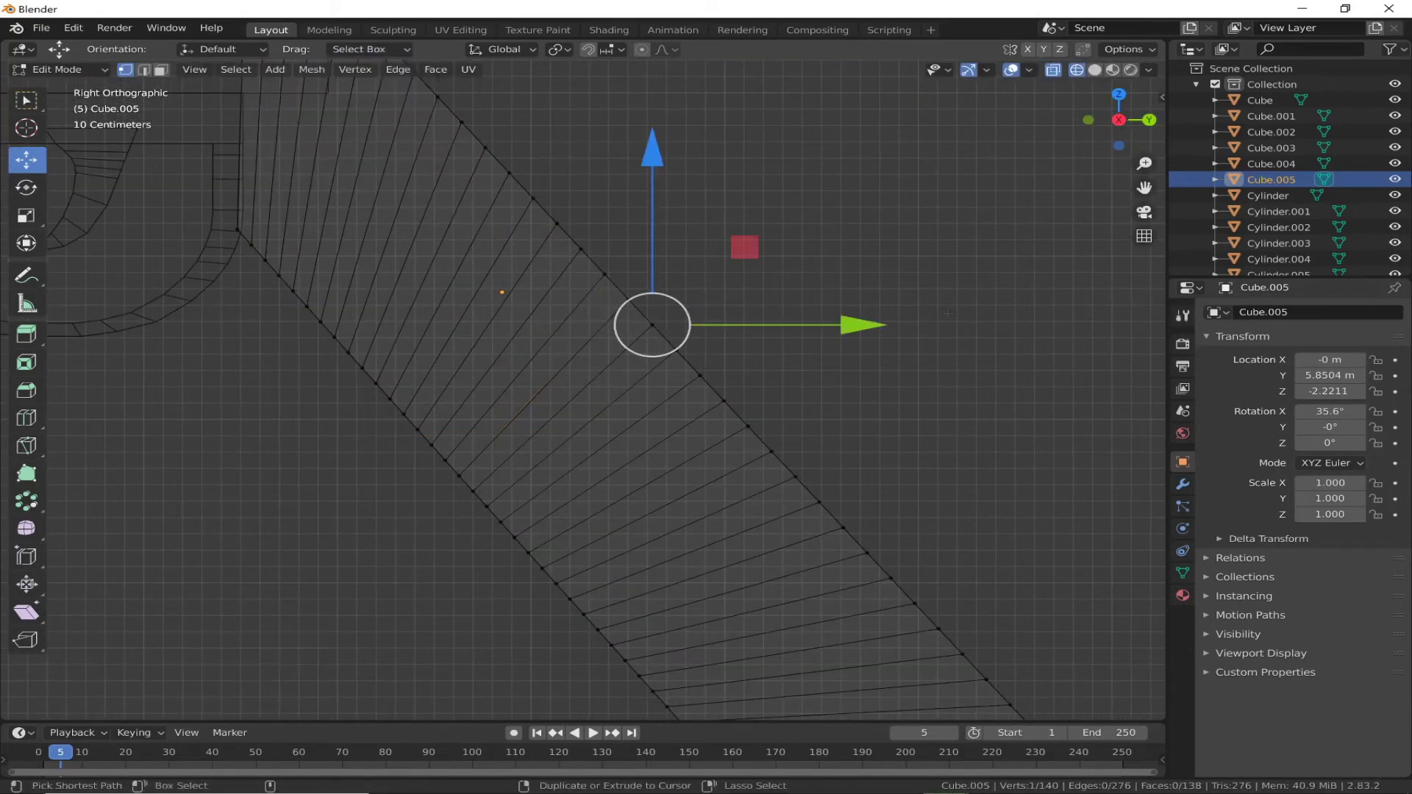
# Step: Bend the strip up-right with proportional editing and reduced influence, then undo the bend
pyautogui.press('a')
pyautogui.click(650, 324)
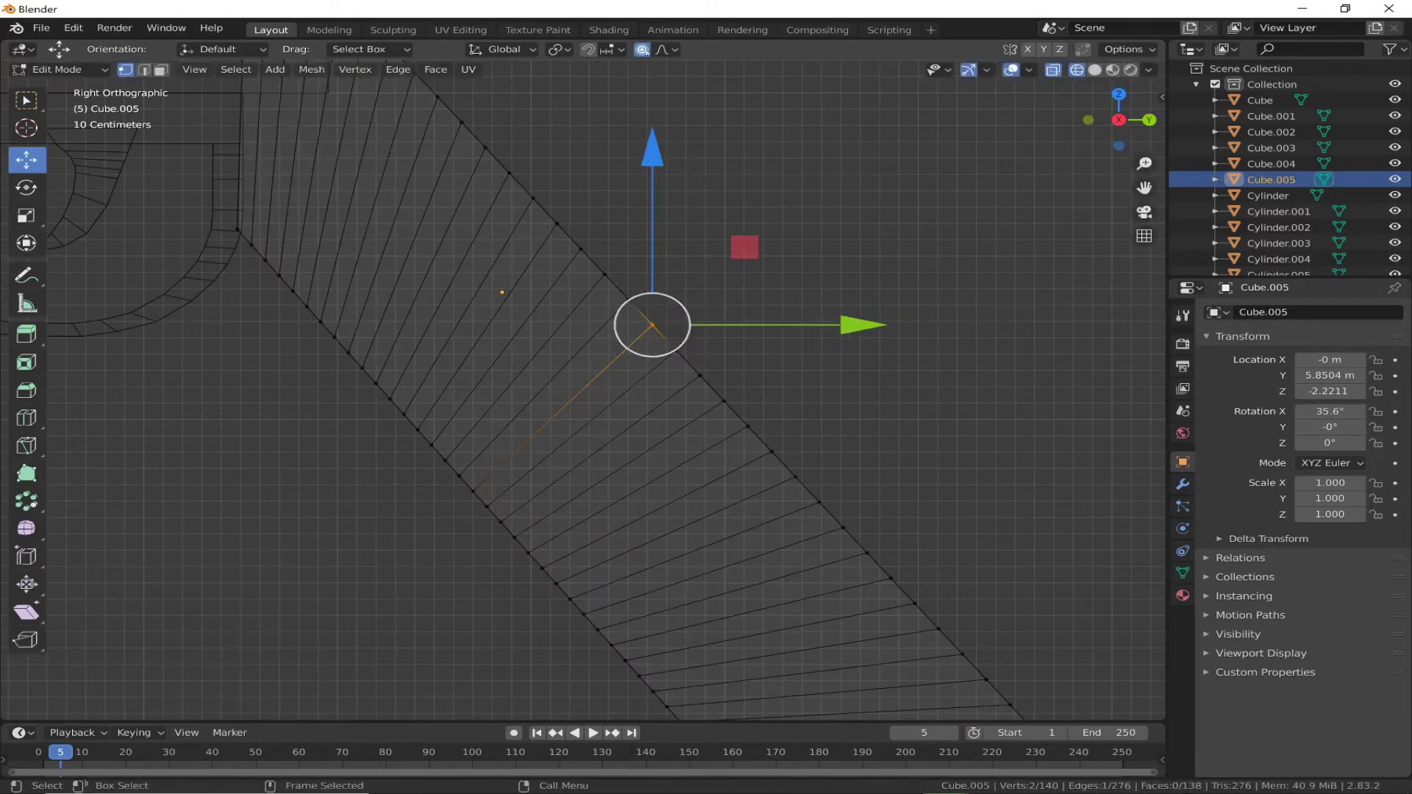
pyautogui.moveTo(658, 329); pyautogui.dragTo(770, 256)
pyautogui.scroll(-2, 770, 256)
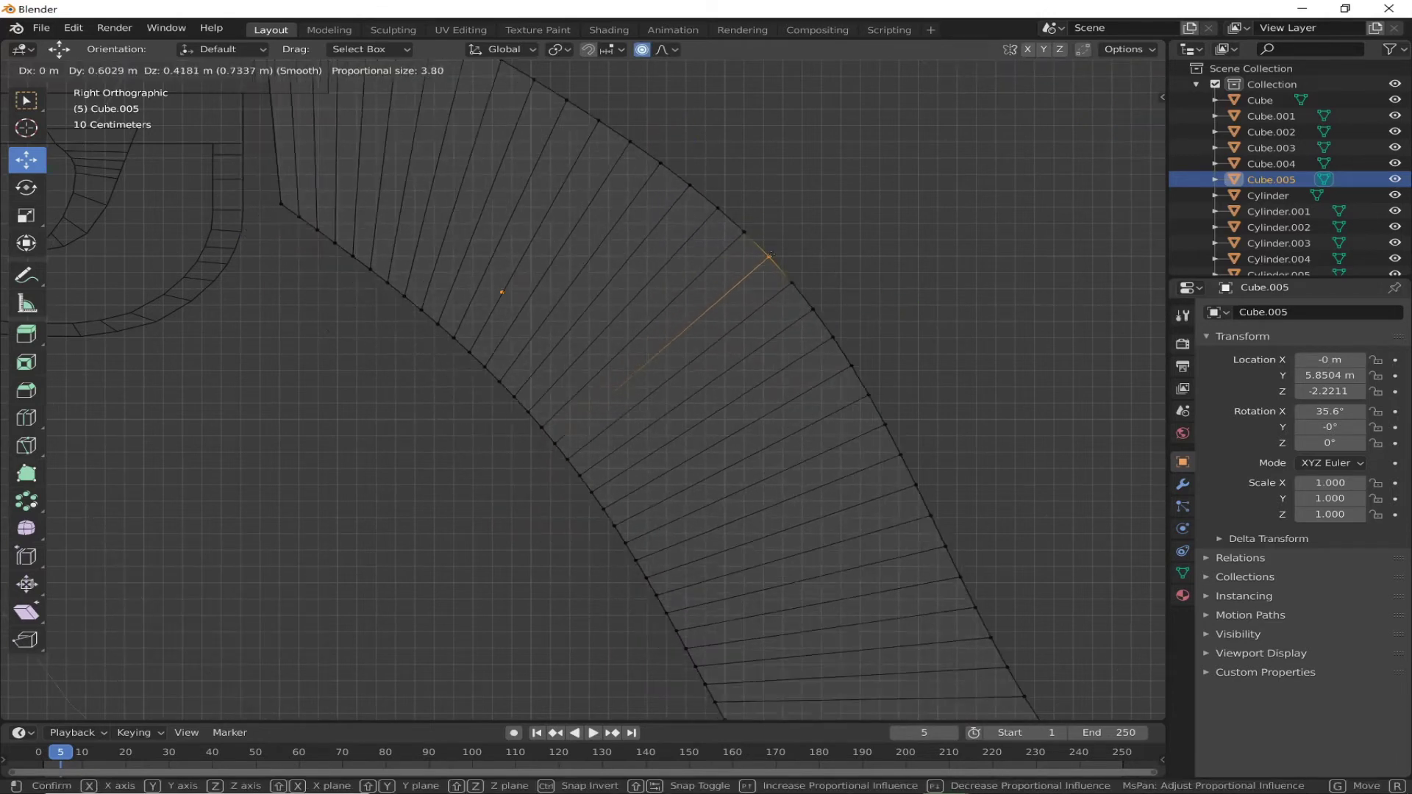
pyautogui.scroll(-2, 770, 256)
pyautogui.click(770, 256)
pyautogui.scroll(-4, 772, 256)
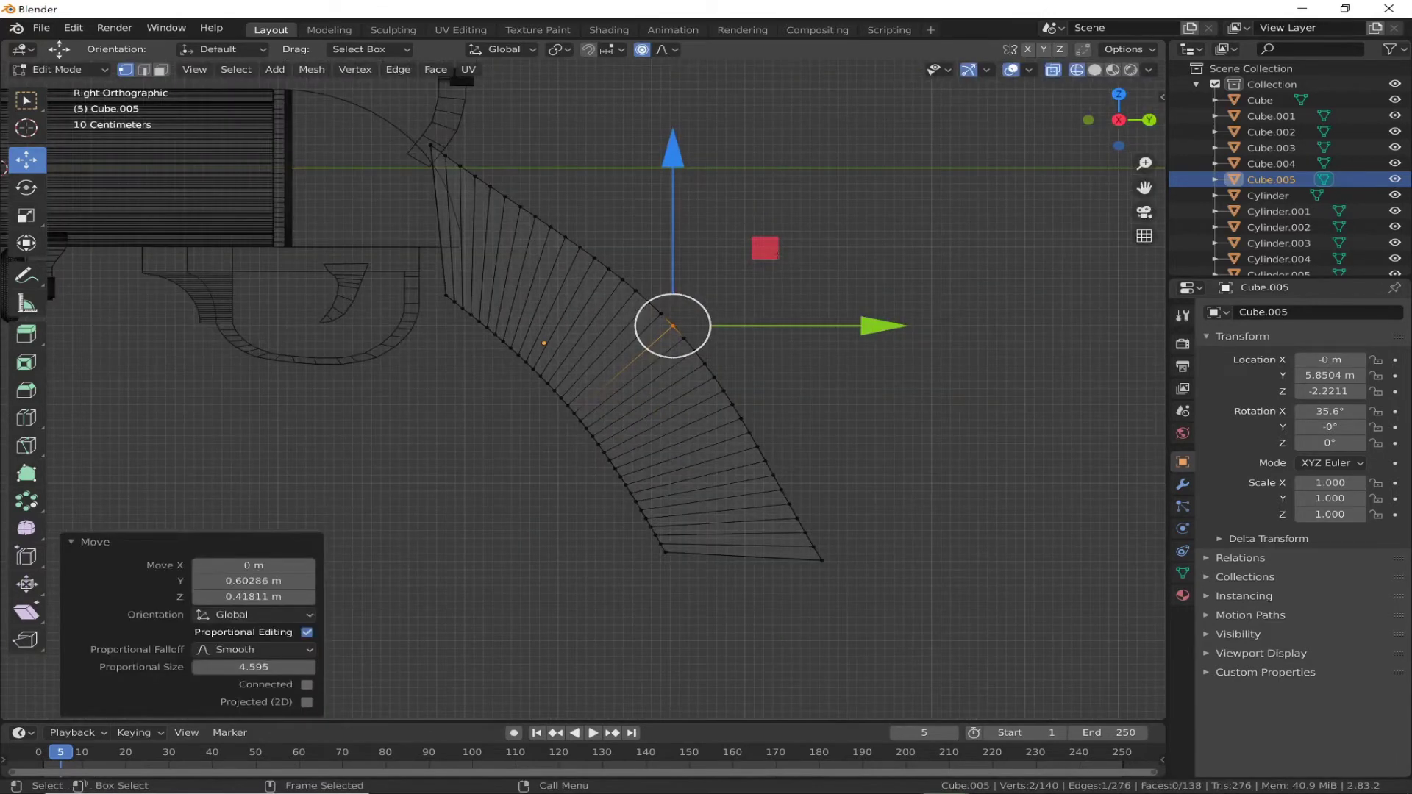
pyautogui.hotkey('ctrl', 'z')
# Step: Retry the proportional bend and undo it, cancel a further move, and open the falloff menu
pyautogui.moveTo(615, 356); pyautogui.dragTo(768, 261)
pyautogui.scroll(-1, 698, 317)
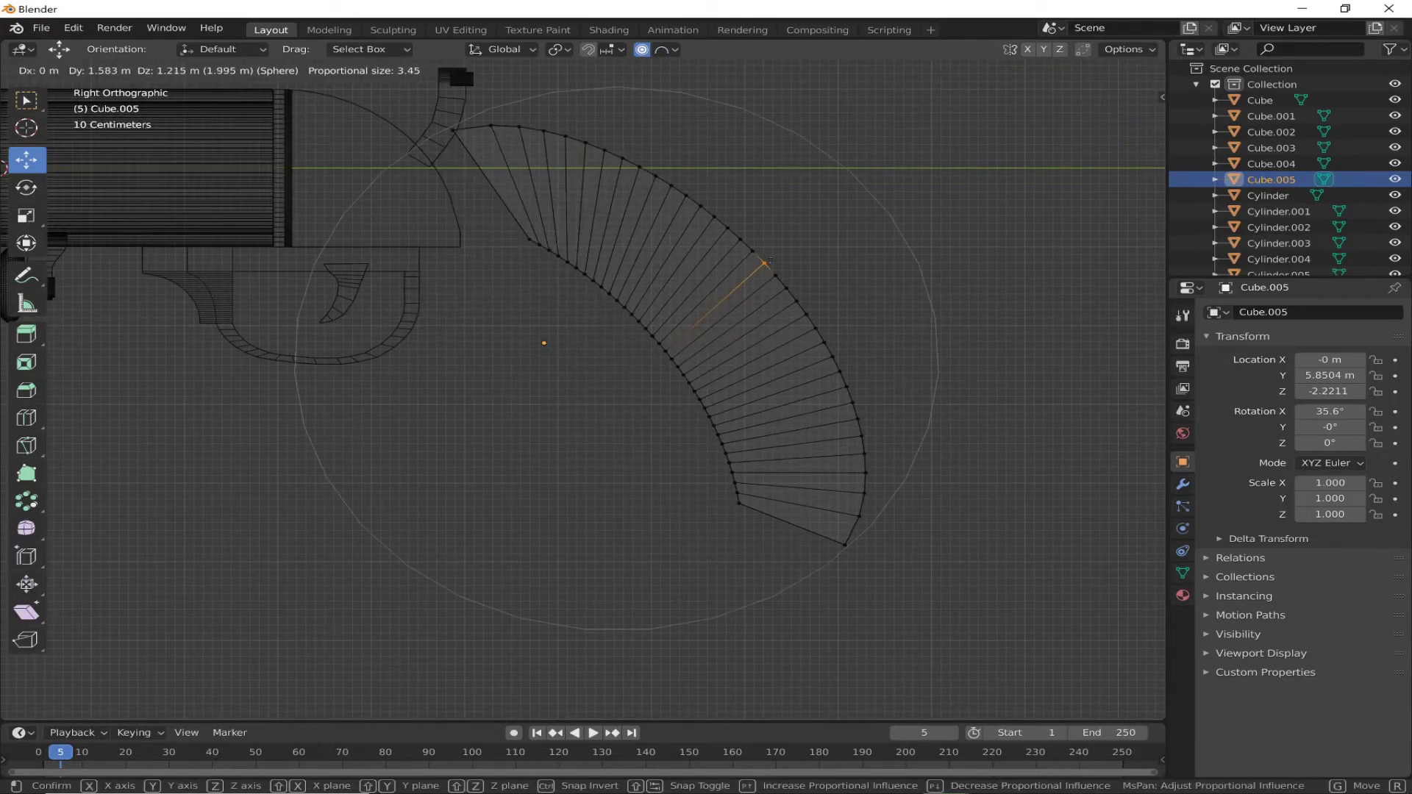
pyautogui.click(765, 264)
pyautogui.hotkey('ctrl', 'z')
pyautogui.scroll(2, 765, 263)
pyautogui.press('g')
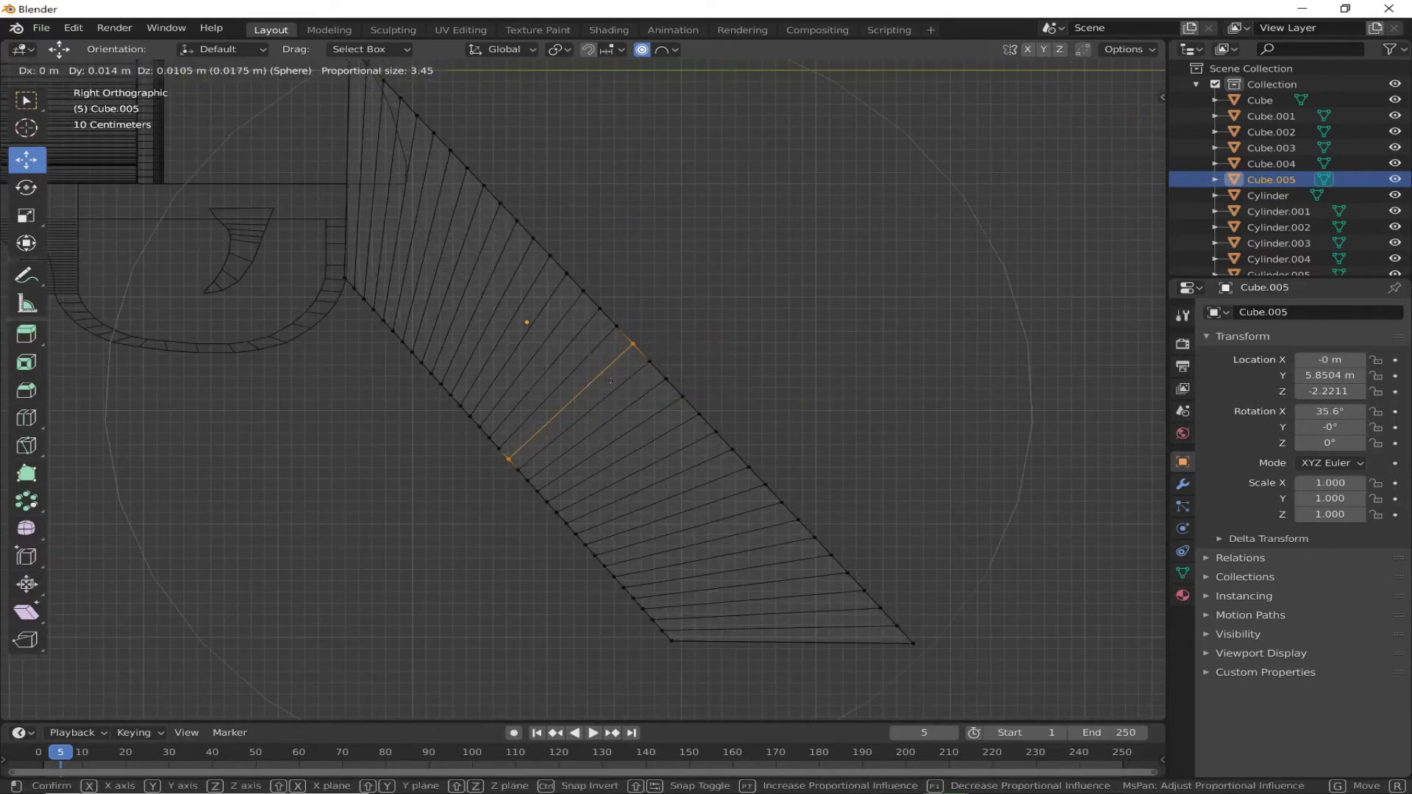
pyautogui.scroll(-3, 794, 265)
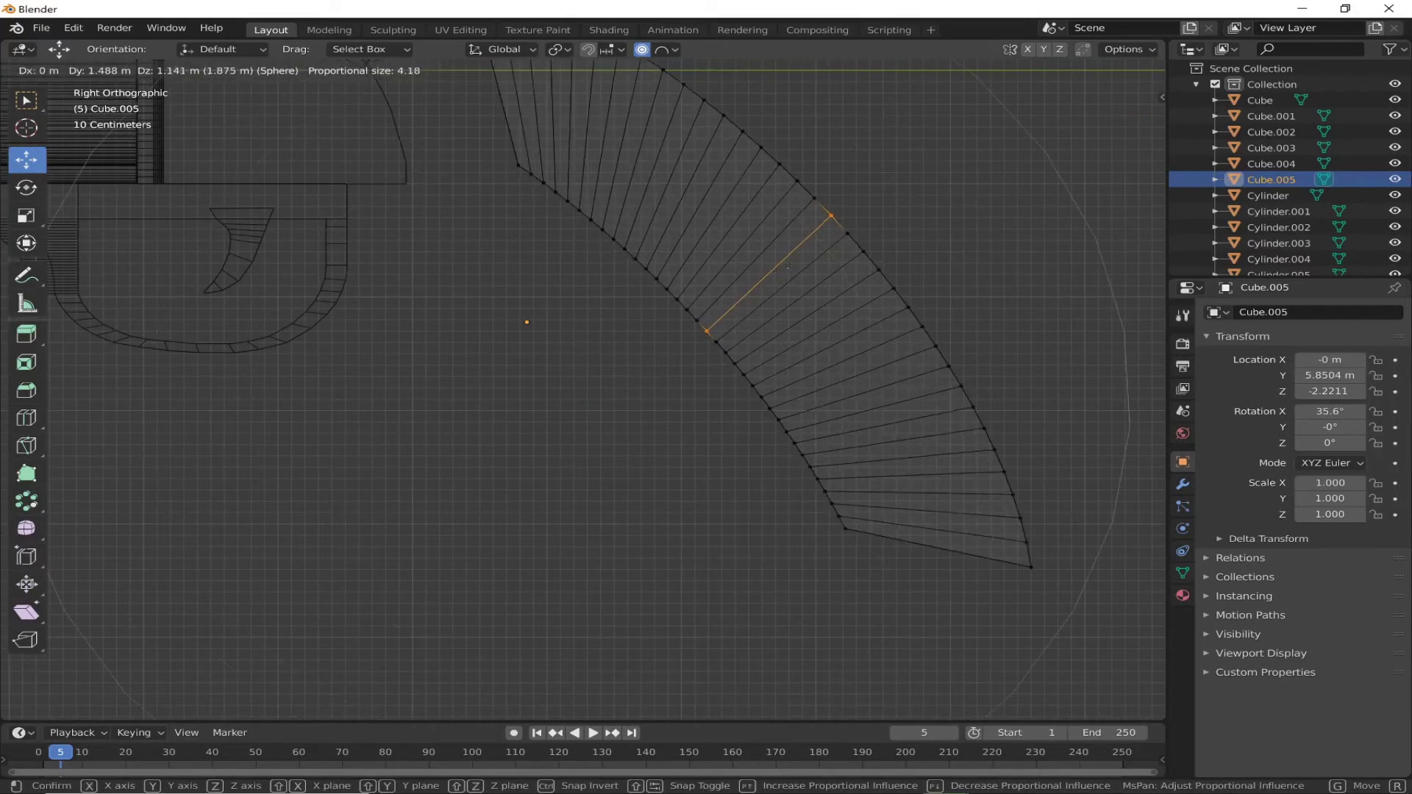
pyautogui.scroll(-3, 806, 258)
pyautogui.rightClick(806, 258)
pyautogui.click(665, 50)
# Step: Set the proportional falloff to Smooth, keeping the strip straight, and focus on its upper end
pyautogui.click(603, 121)
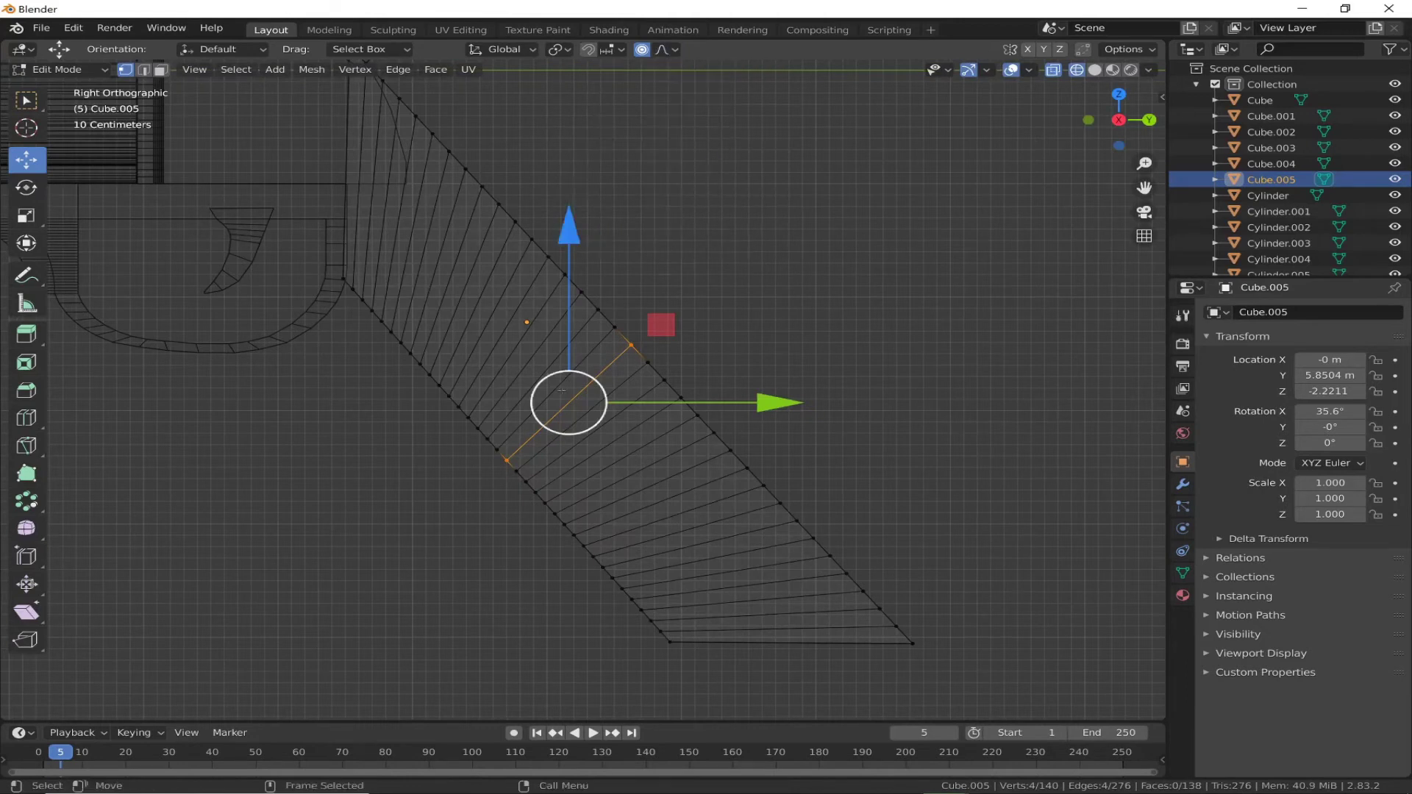
pyautogui.press('g')
pyautogui.rightClick(767, 253)
pyautogui.keyDown('shift'); pyautogui.moveTo(566, 119); pyautogui.dragTo(676, 259, button='middle'); pyautogui.keyUp('shift')
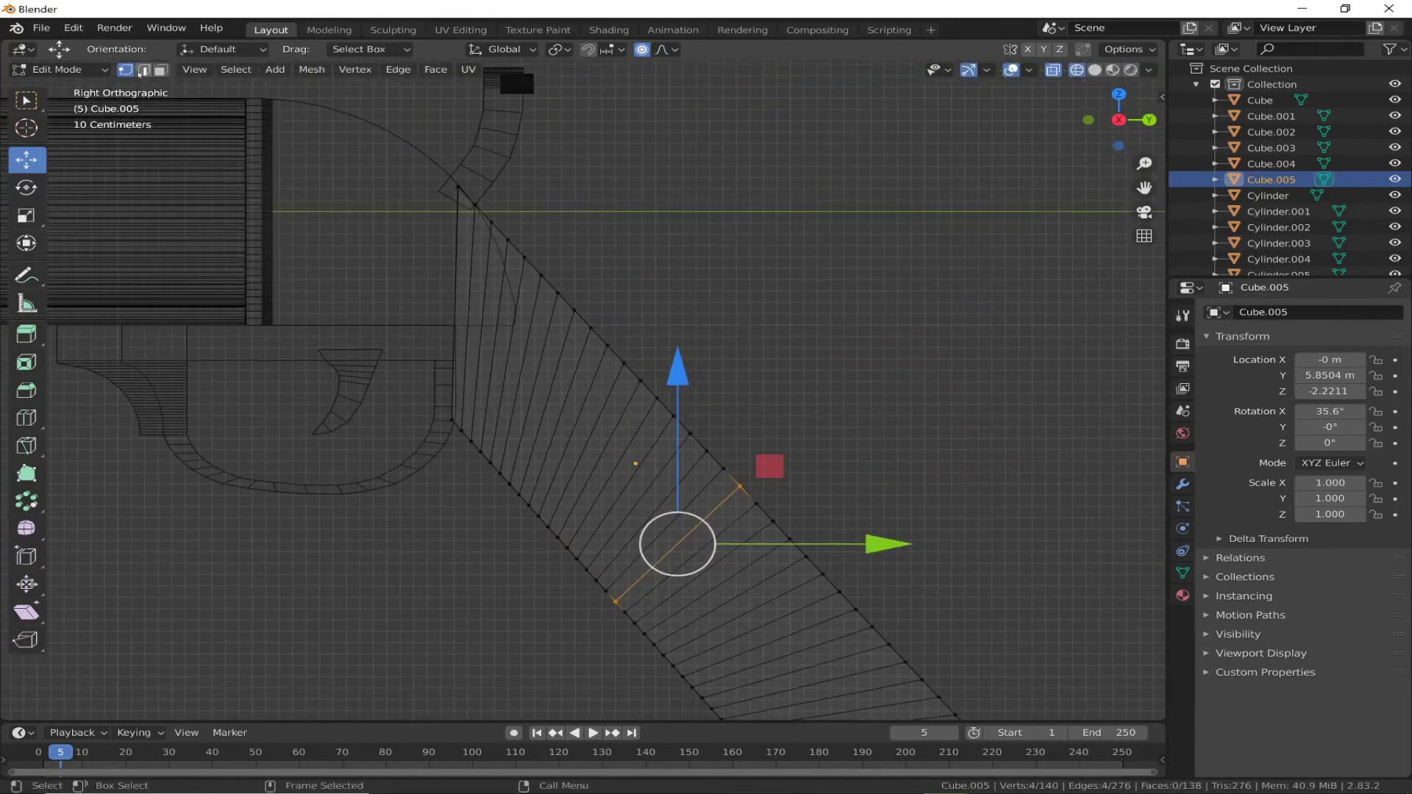
pyautogui.scroll(3, 471, 243)
# Step: Select the top vertex of the strip's edge and shift it down-right in repeated moves
pyautogui.moveTo(558, 233); pyautogui.dragTo(472, 265)
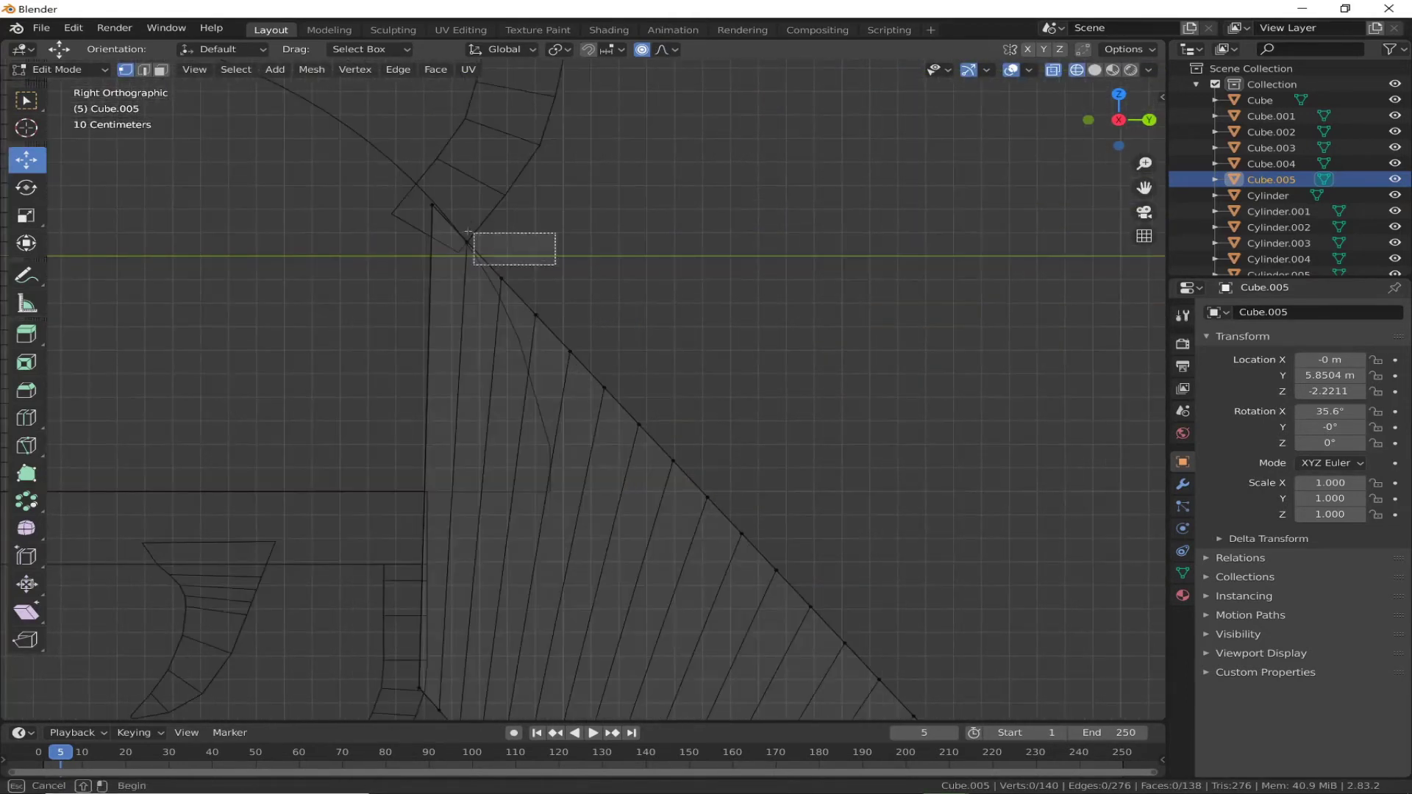
pyautogui.press('g')
pyautogui.click(478, 230)
pyautogui.press('g')
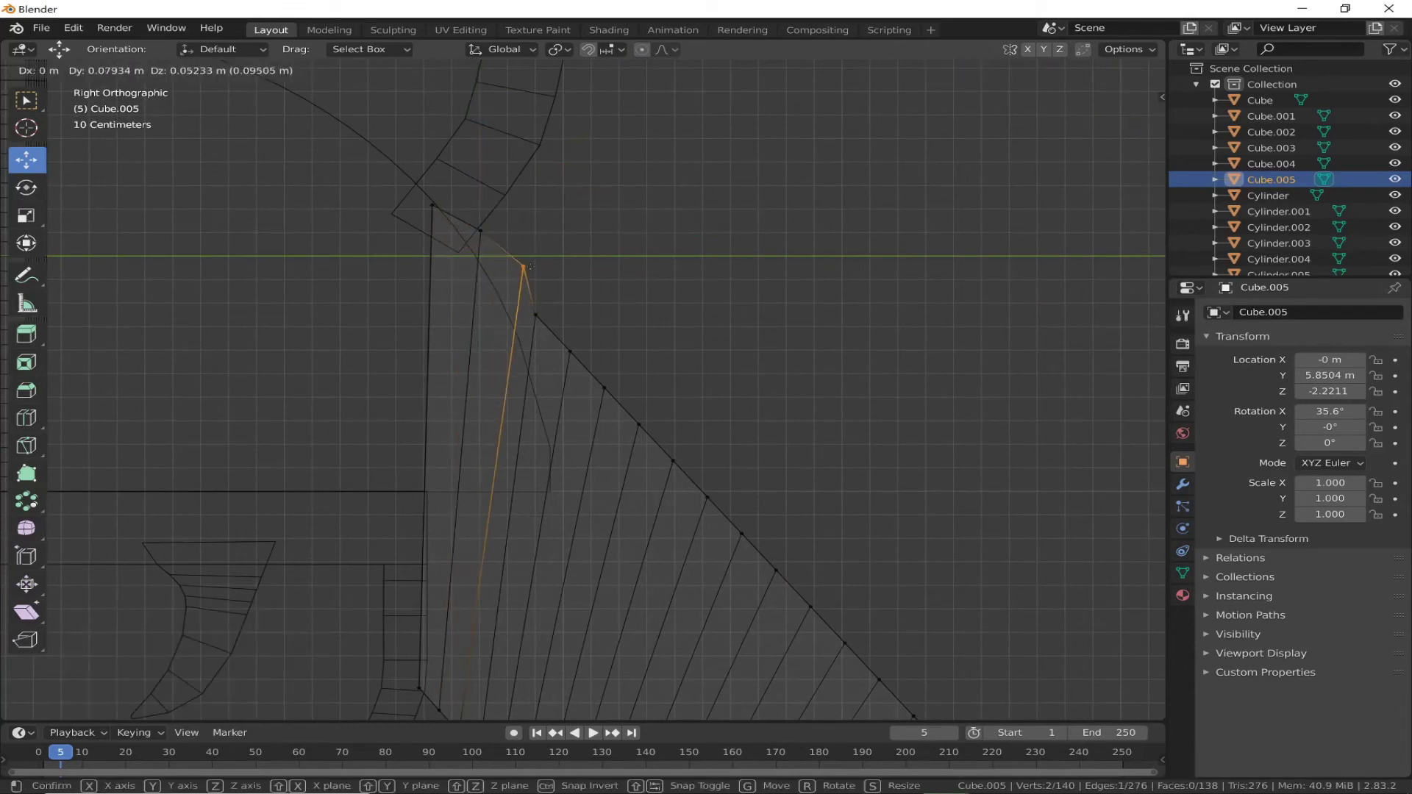
pyautogui.click(588, 345)
pyautogui.press('g')
pyautogui.click(634, 365)
pyautogui.press('g')
pyautogui.click(673, 450)
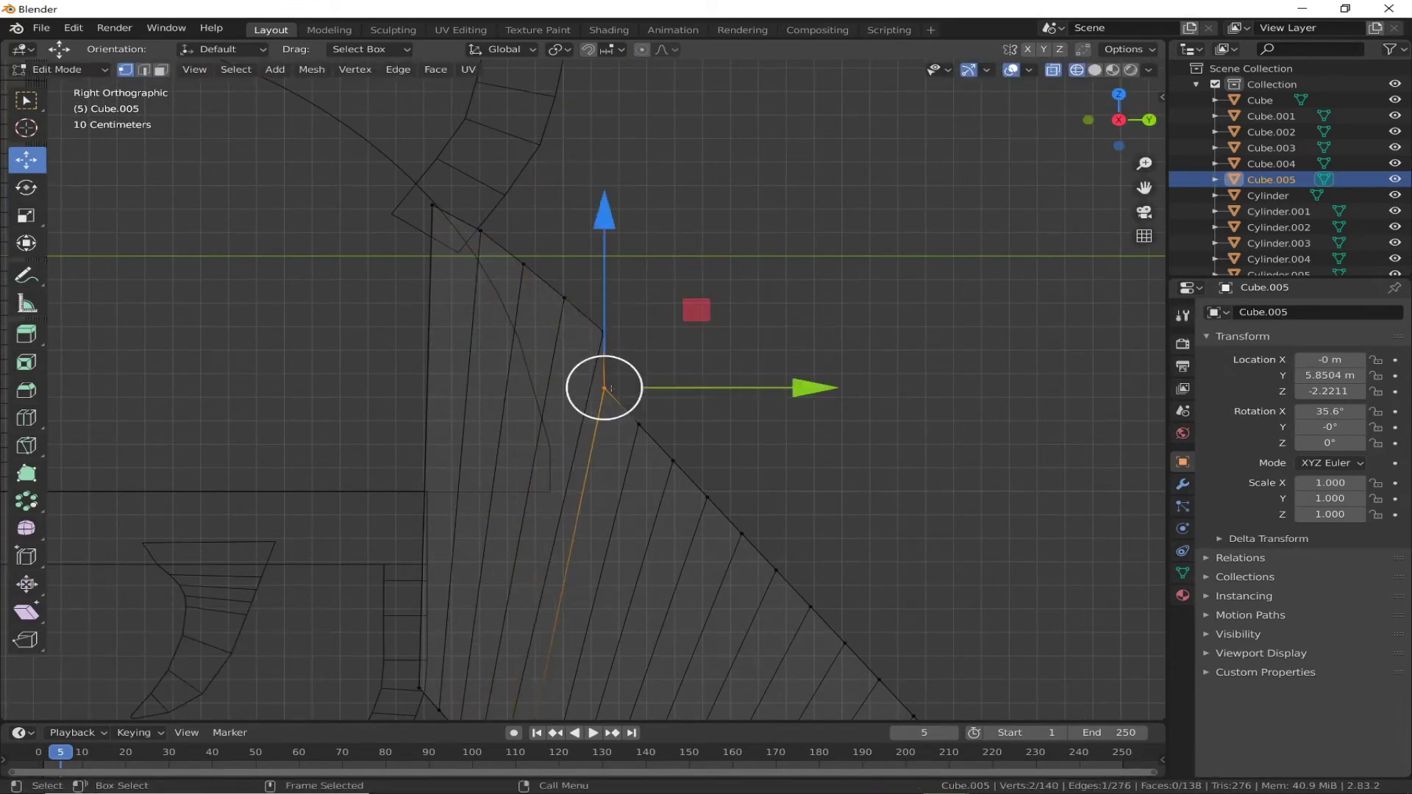
pyautogui.press('g')
pyautogui.click(700, 434)
pyautogui.press('g')
pyautogui.click(735, 470)
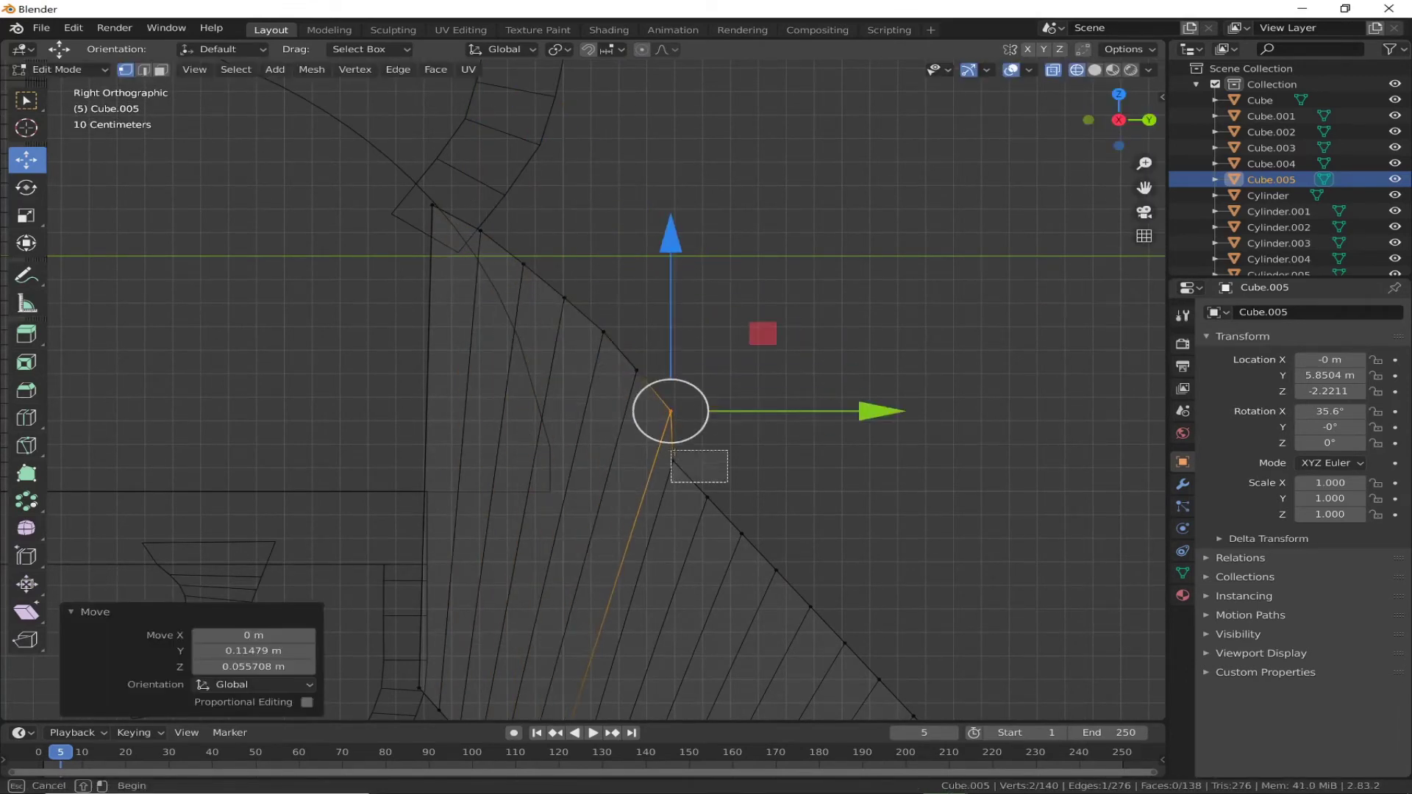
# Step: Continue nudging the edge vertex down-right, ending at 0.087782 m Y and 0.055708 m Z
pyautogui.press('g')
pyautogui.click(735, 501)
pyautogui.press('g')
pyautogui.click(768, 492)
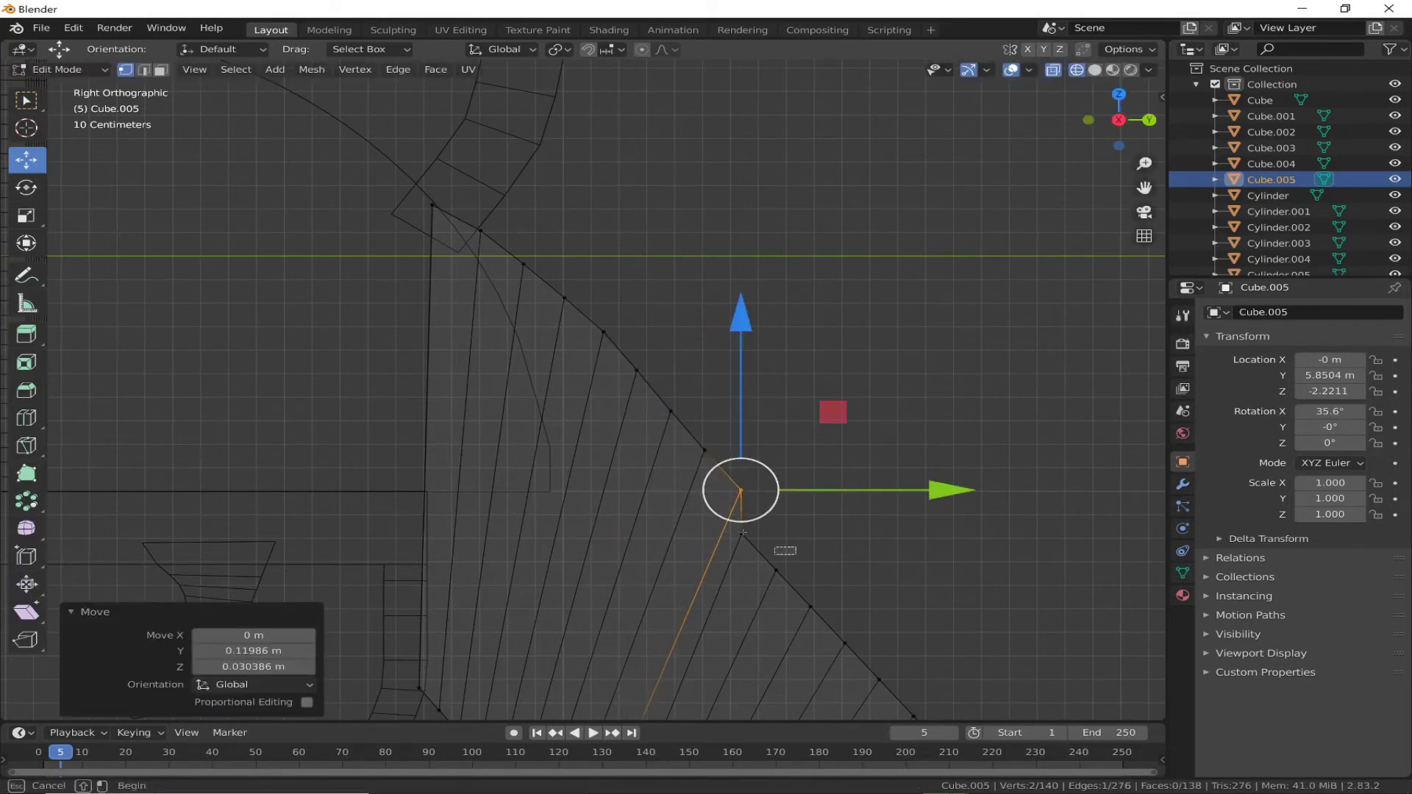
pyautogui.press('g')
pyautogui.click(790, 548)
pyautogui.press('g')
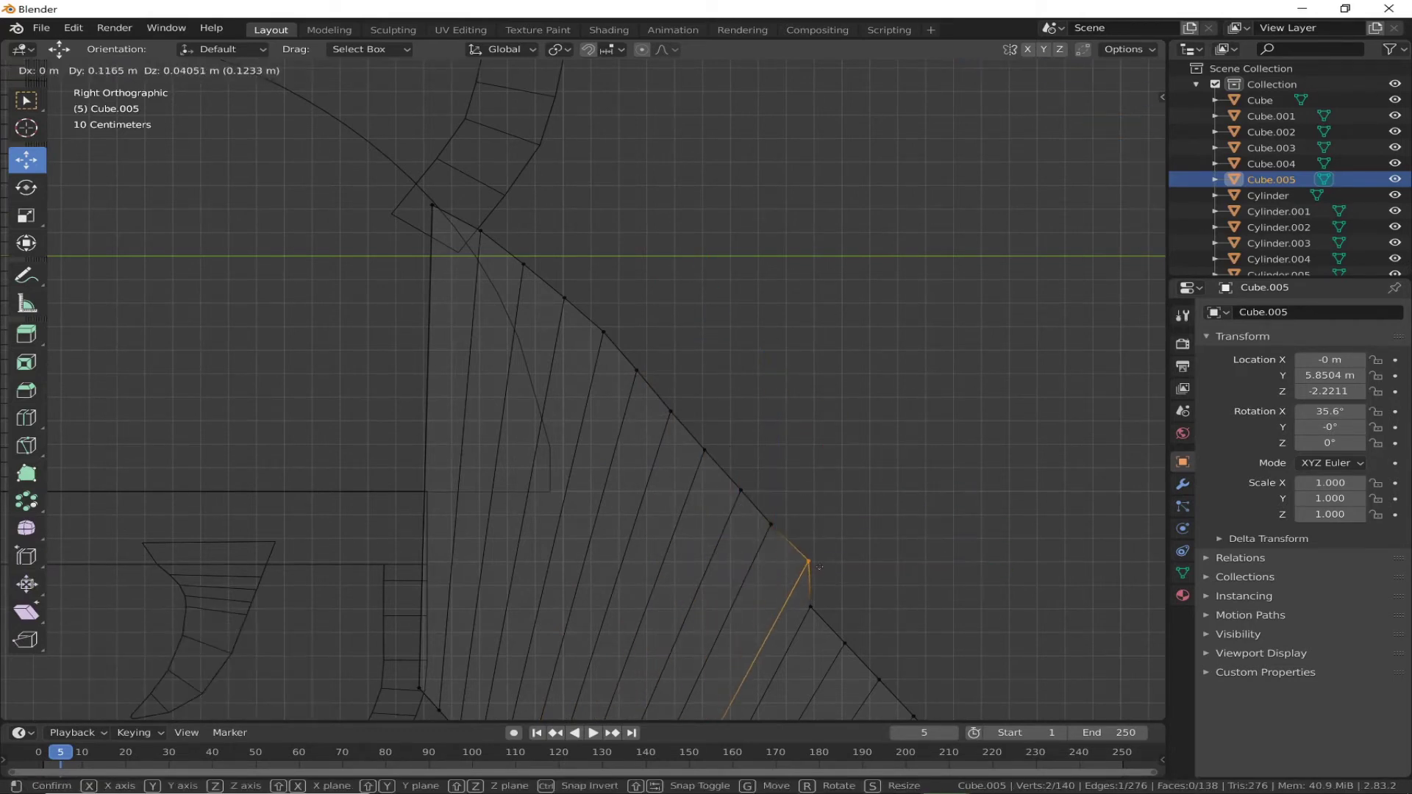
pyautogui.click(819, 570)
pyautogui.press('g')
pyautogui.click(859, 602)
pyautogui.press('g')
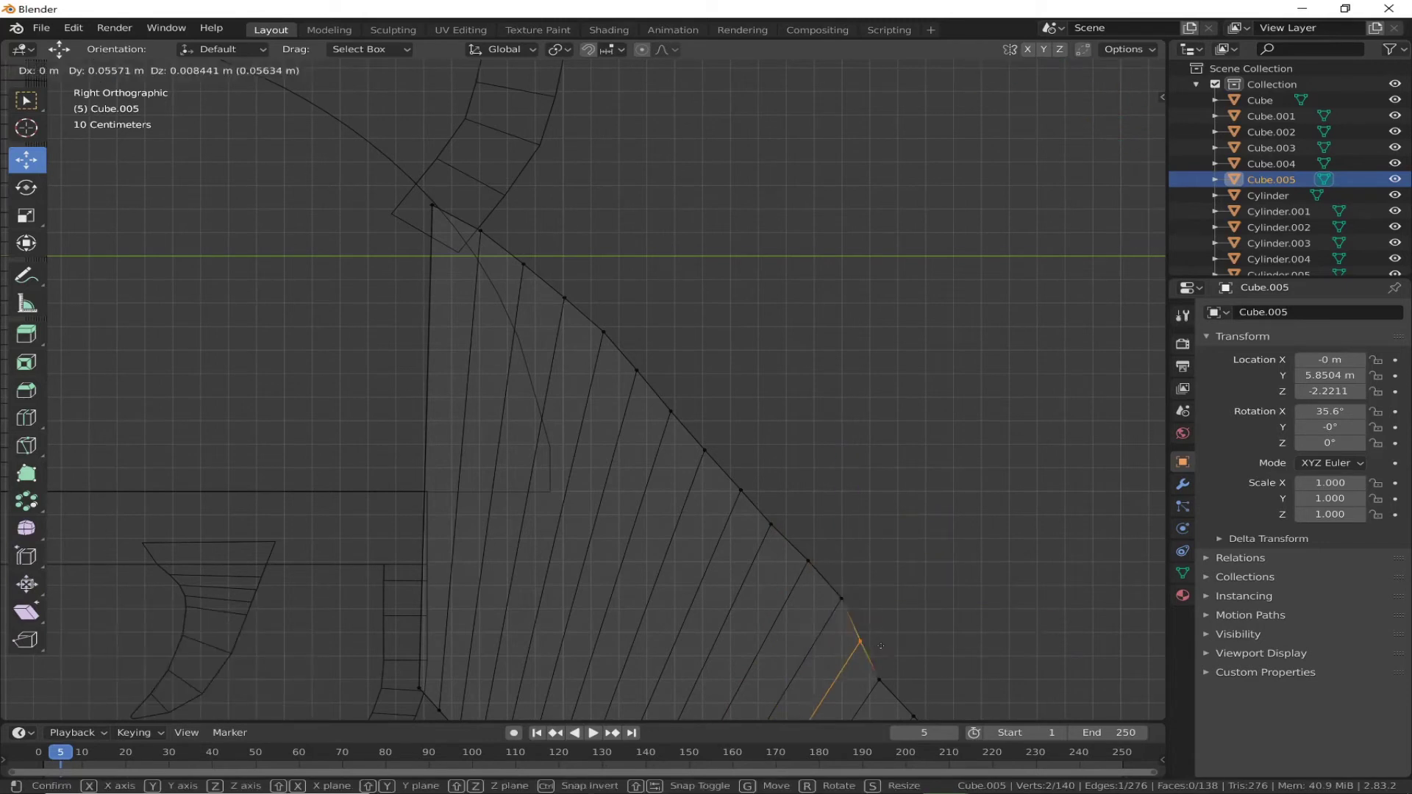
pyautogui.click(886, 639)
pyautogui.press('g')
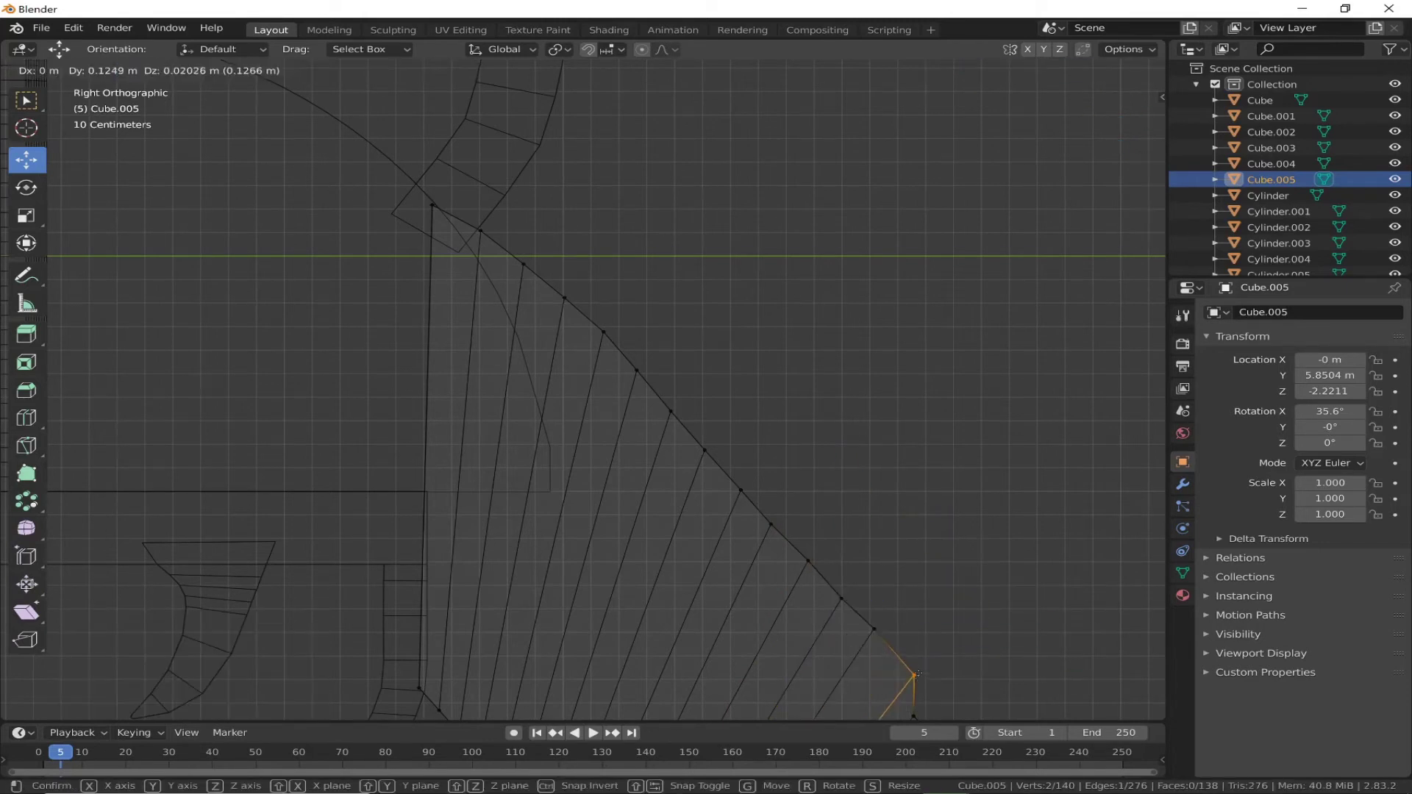
pyautogui.click(906, 669)
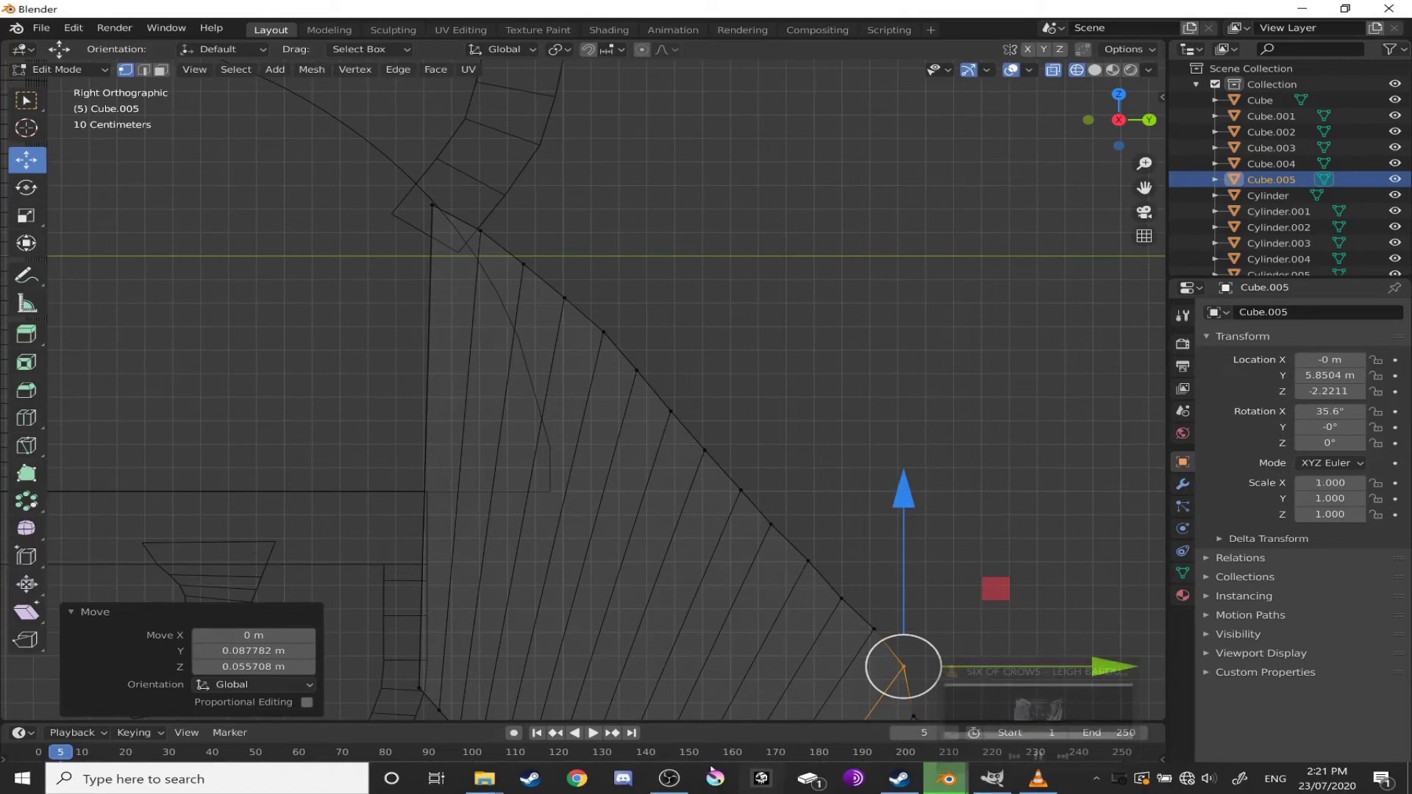
# Step: In Object Mode, raise the grip cube to Z -1.265 m beneath the trigger guard
pyautogui.scroll(-3, 998, 425)
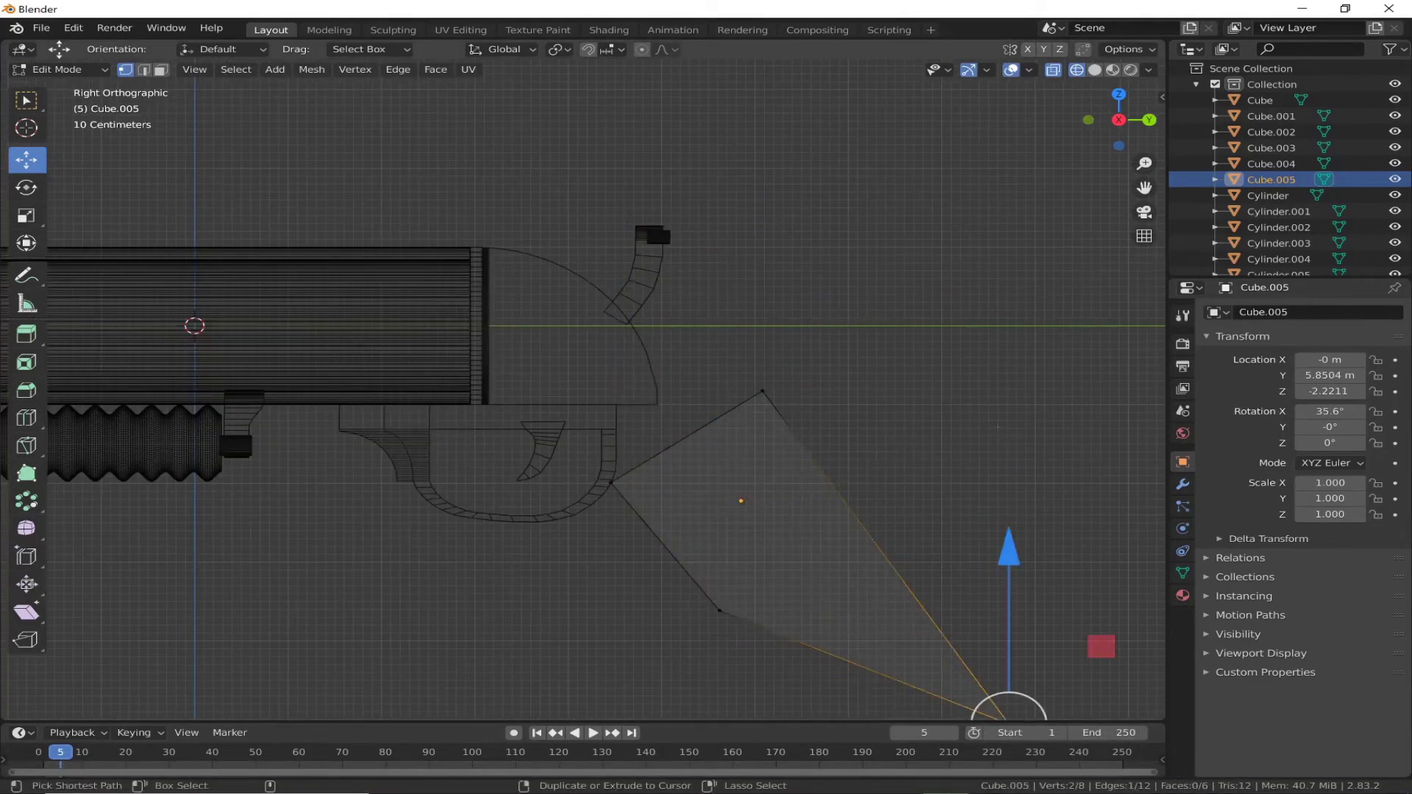
pyautogui.press('Tab')
pyautogui.scroll(5, 997, 425)
pyautogui.press('g')
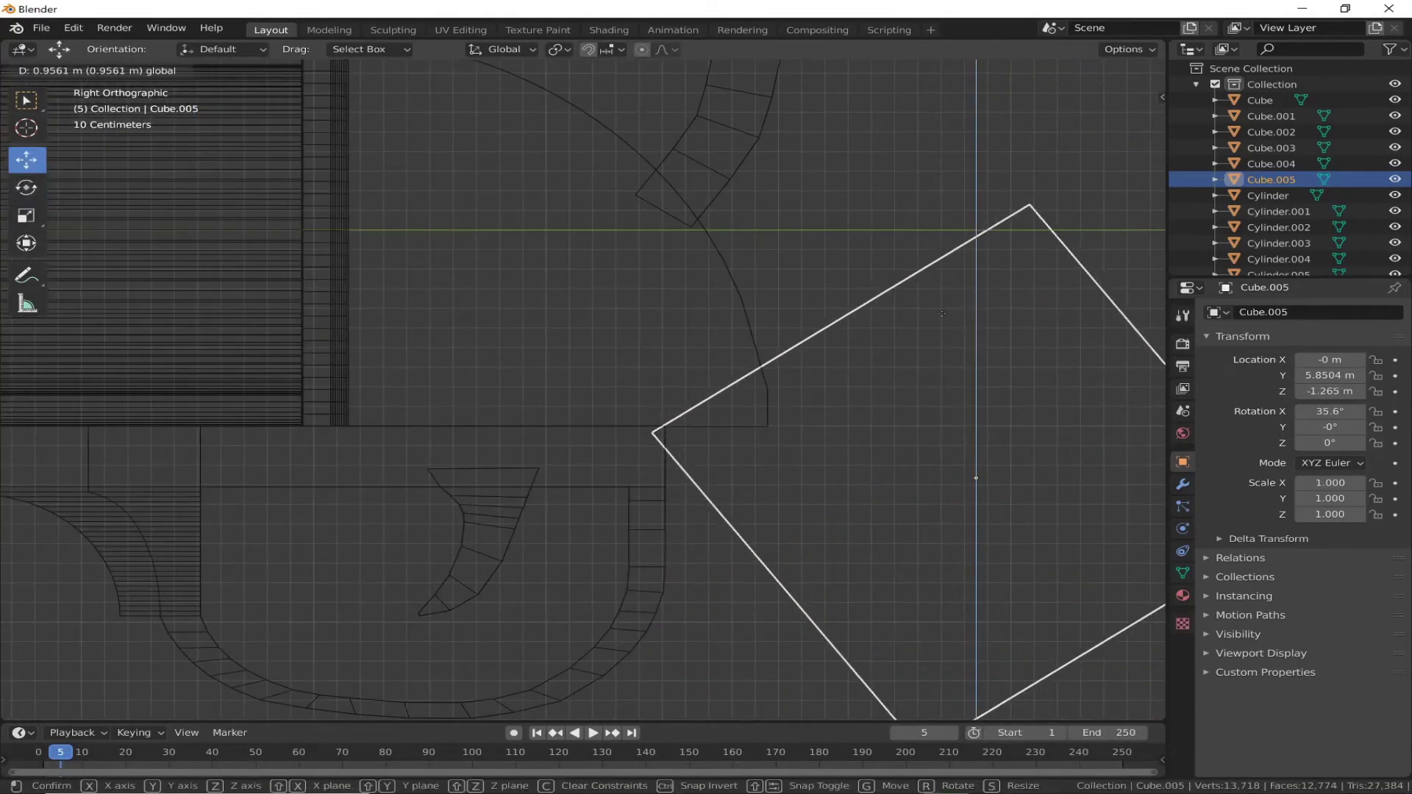
pyautogui.click(941, 314)
pyautogui.keyDown('shift'); pyautogui.moveTo(804, 217); pyautogui.dragTo(570, 309, button='middle'); pyautogui.keyUp('shift')
# Step: In Edit Mode, move the grip's top vertex left and its bottom vertex down
pyautogui.press('Tab')
pyautogui.click(794, 296)
pyautogui.press('g')
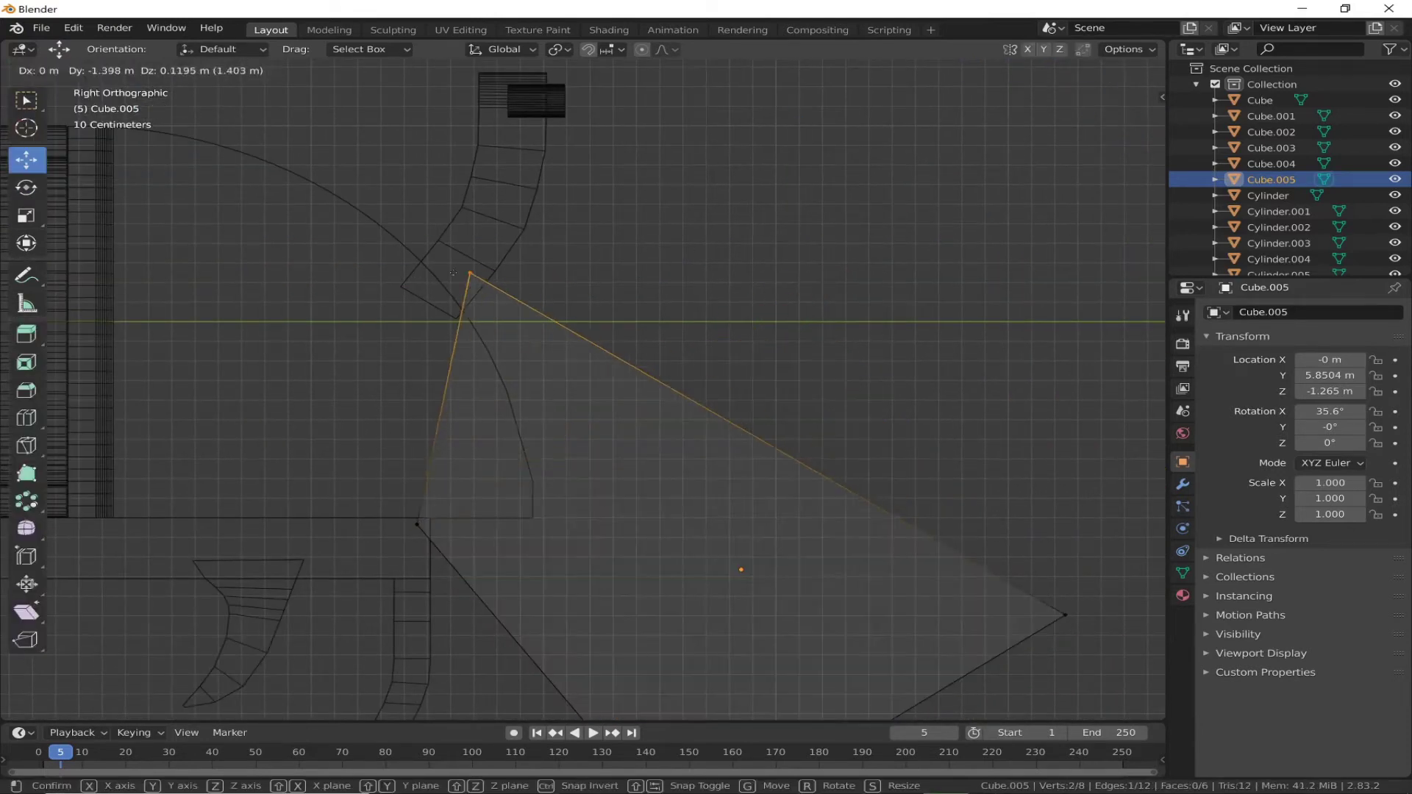
pyautogui.click(430, 283)
pyautogui.click(417, 524)
pyautogui.keyDown('shift'); pyautogui.moveTo(416, 524); pyautogui.dragTo(471, 366, button='middle'); pyautogui.keyUp('shift')
pyautogui.press('g')
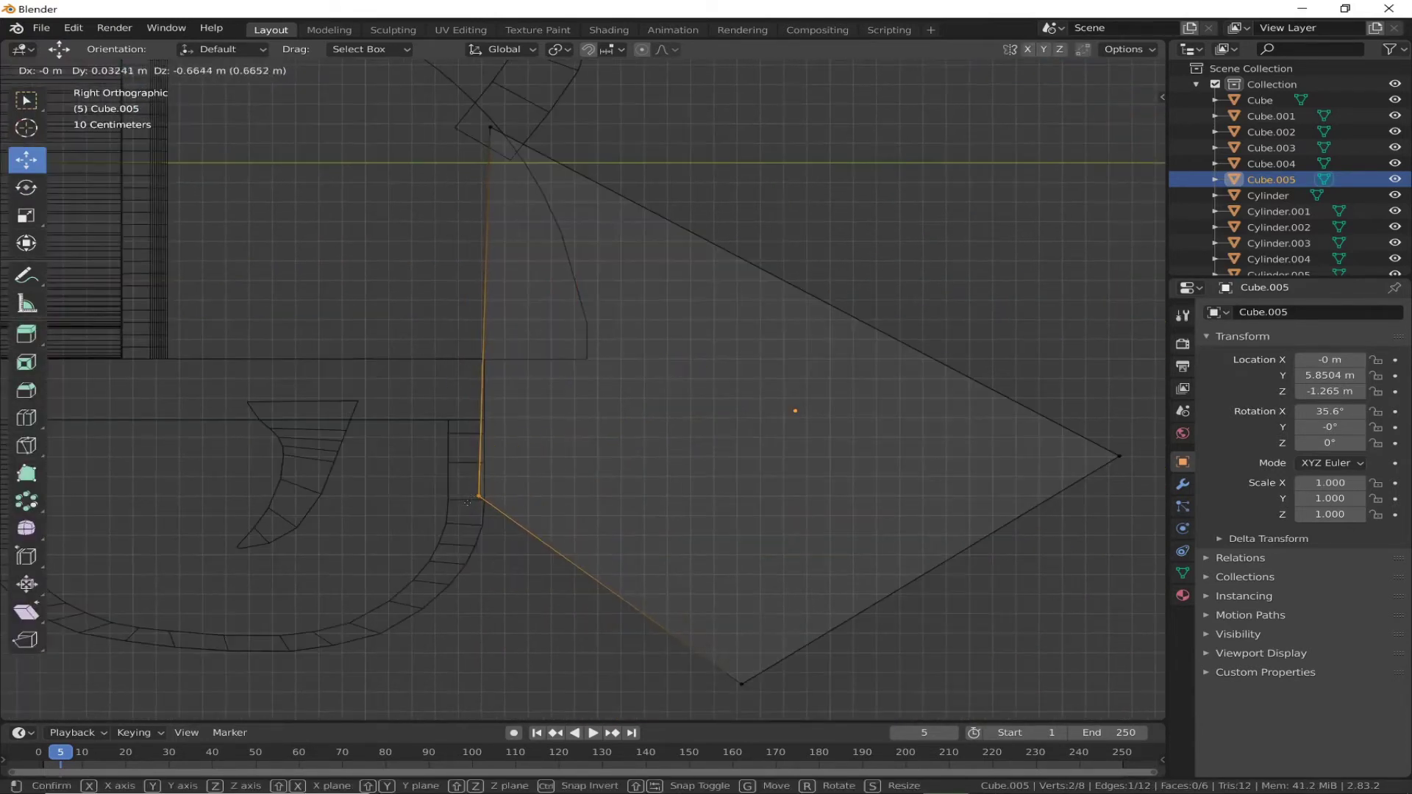
pyautogui.click(473, 510)
# Step: Shift the bottom vertex right and the right vertex up-left, then undo and redo the extrusion
pyautogui.press('g')
pyautogui.click(542, 523)
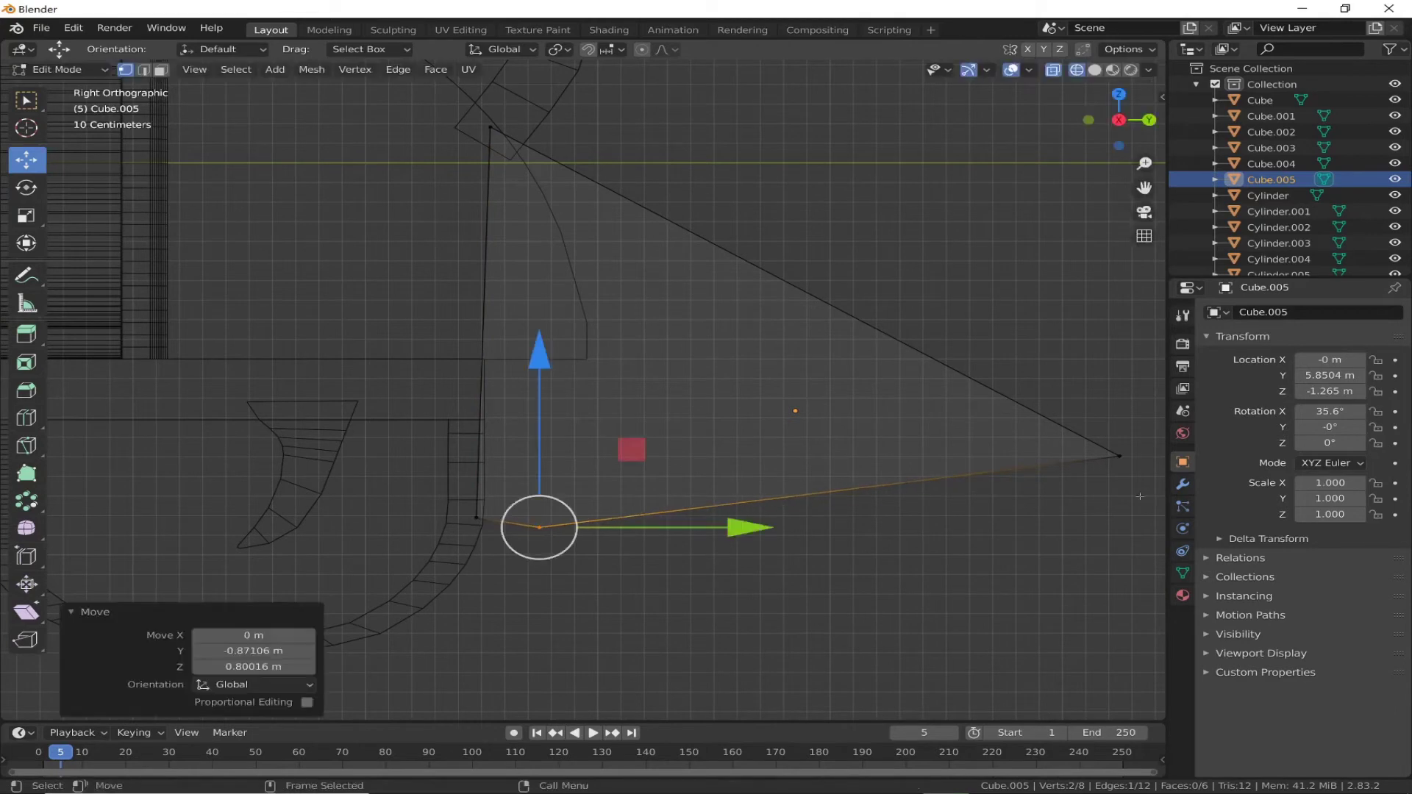
pyautogui.click(1119, 456)
pyautogui.press('g')
pyautogui.click(565, 167)
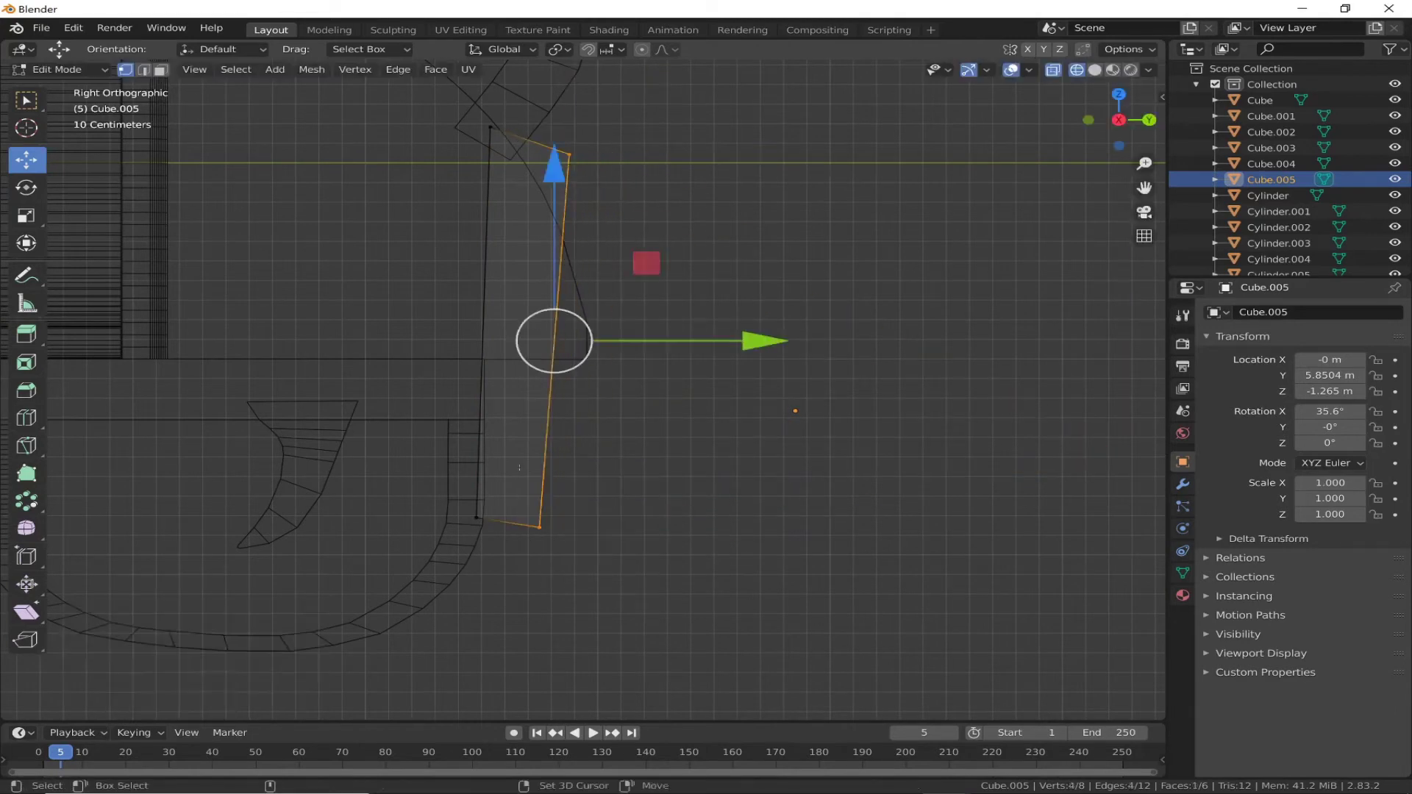
pyautogui.hotkey('ctrl', 'z')
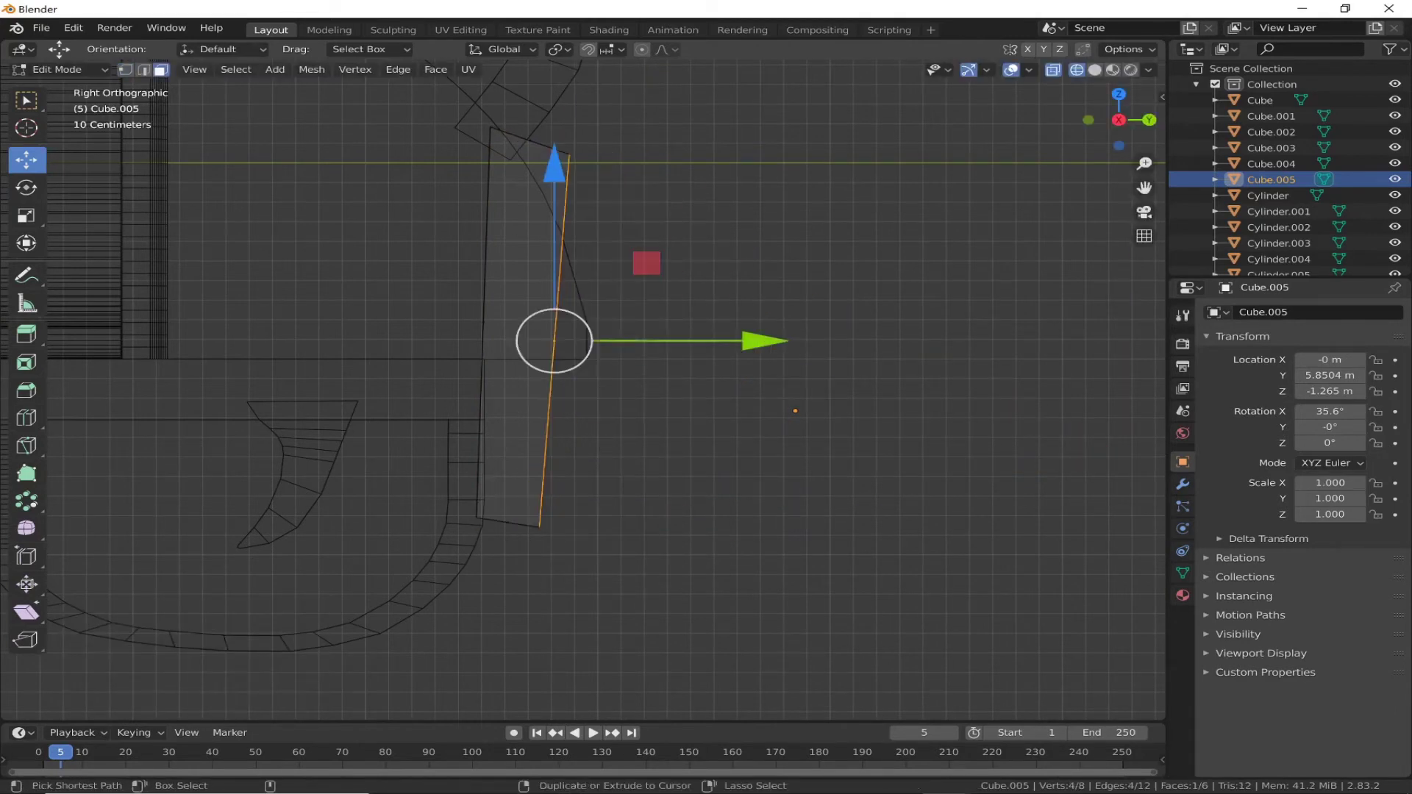
pyautogui.hotkey('ctrl', 'shift', 'z')
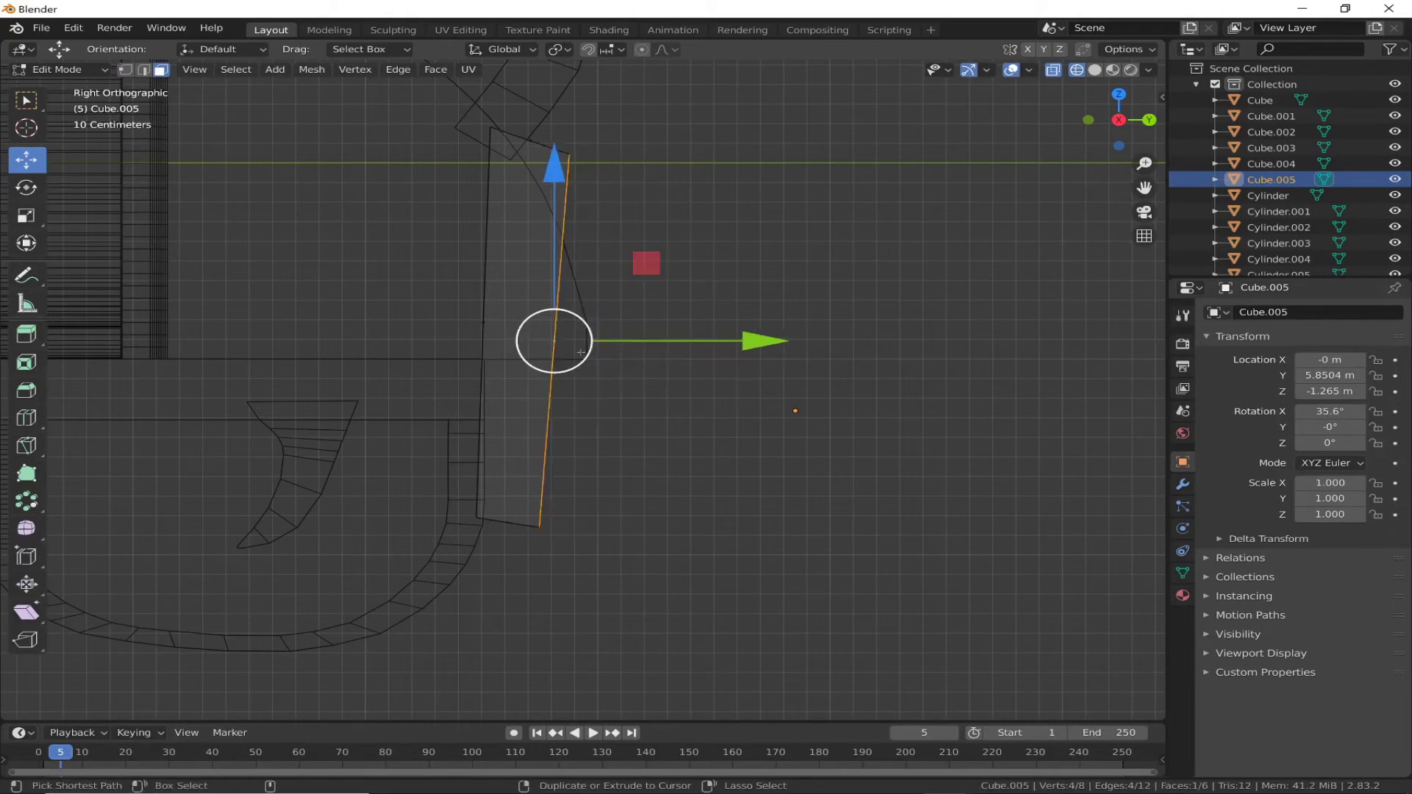
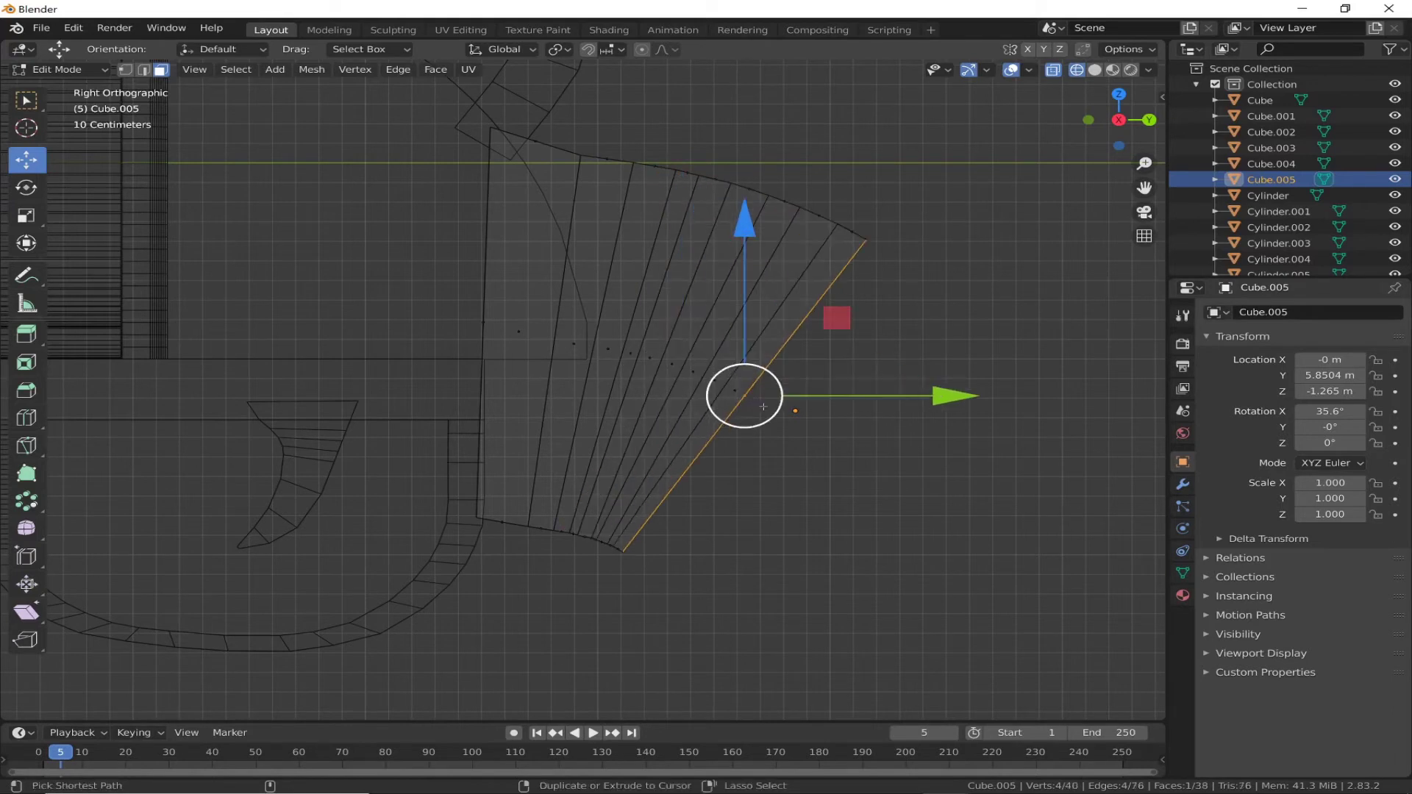
# Step: Undo the earlier grip extrusions back down to a single quad
pyautogui.hotkey('ctrl', 'z')
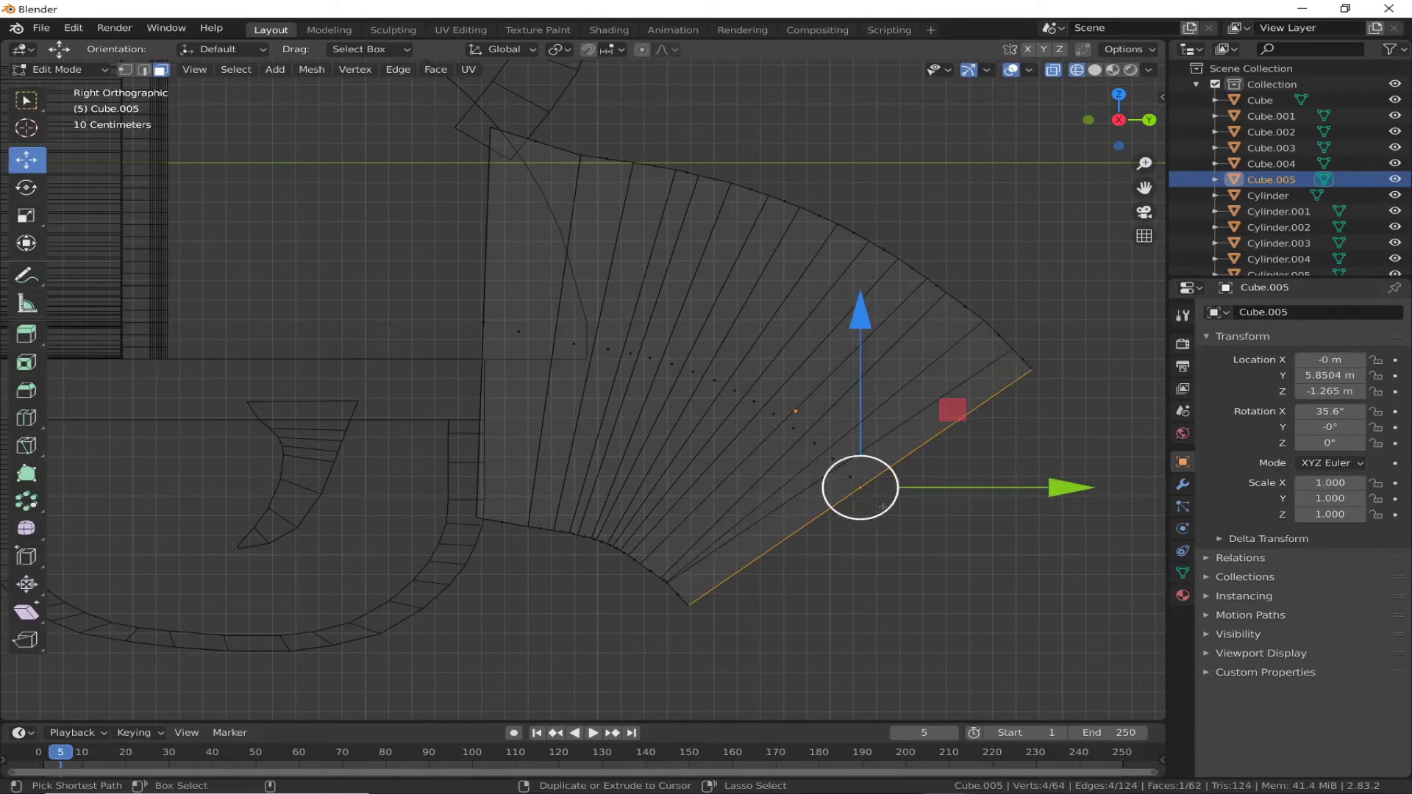
pyautogui.hotkey('ctrl', 'z')
pyautogui.hotkey('ctrl', 'z')
pyautogui.hotkey('ctrl', 'z')
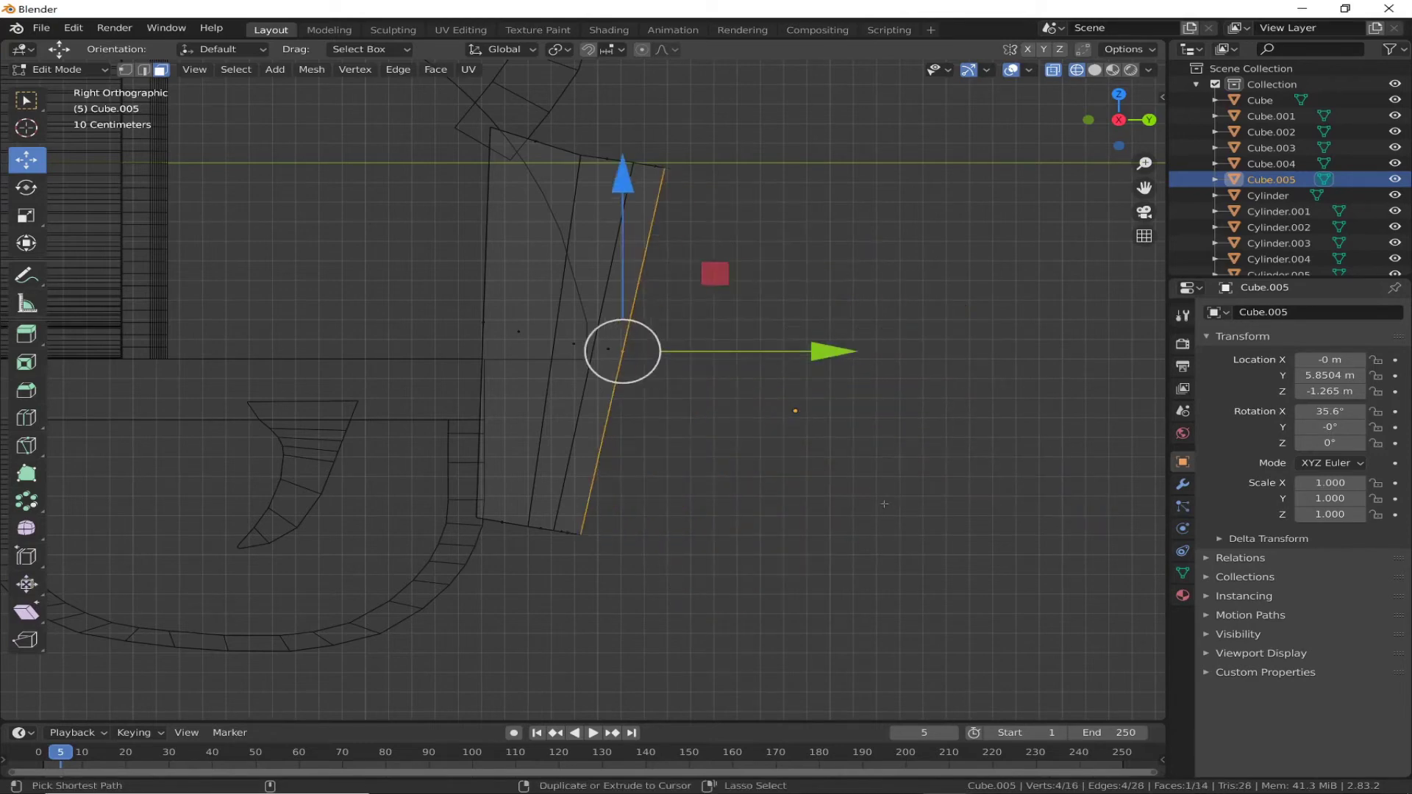
pyautogui.hotkey('ctrl', 'z')
pyautogui.hotkey('ctrl', 'z')
pyautogui.hotkey('ctrl', 'z')
pyautogui.hotkey('ctrl', 'z')
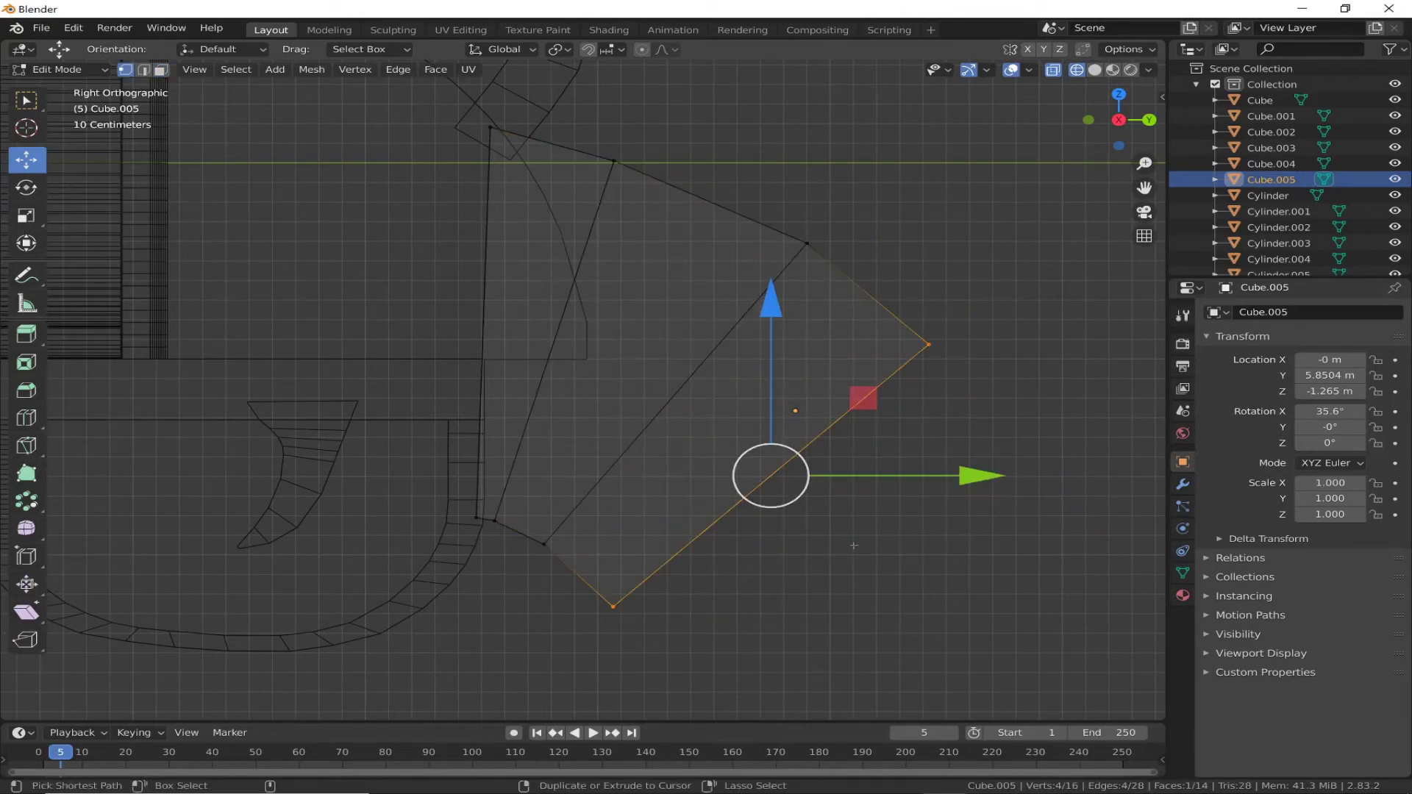
pyautogui.keyDown('shift'); pyautogui.moveTo(854, 545); pyautogui.dragTo(840, 334, button='middle'); pyautogui.keyUp('shift')
pyautogui.scroll(-3, 683, 359)
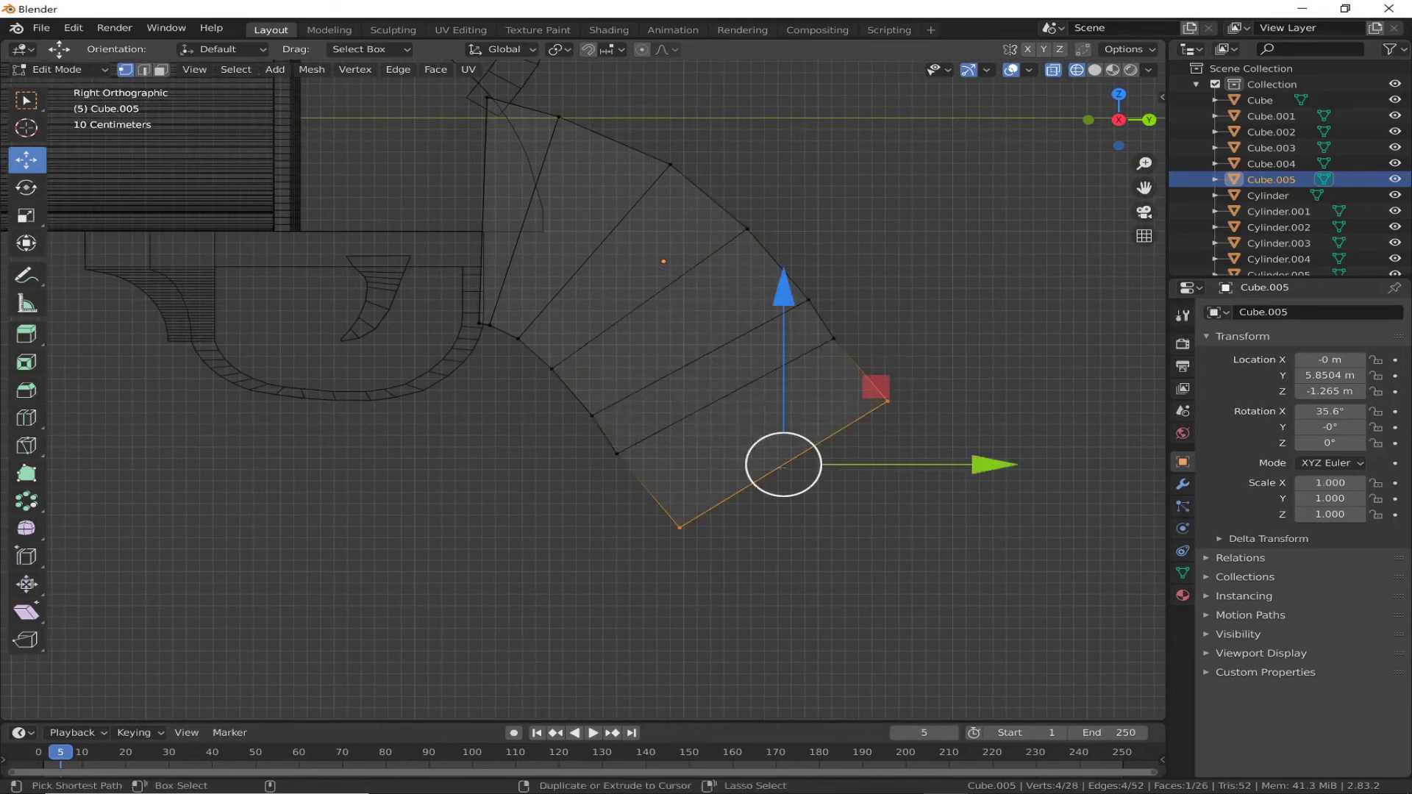
# Step: Extrude the edge segment by segment into a strip curving down and back, reaching 46 faces
pyautogui.hotkey('ctrl', 'shift', 'z')
pyautogui.scroll(-3, 301, 475)
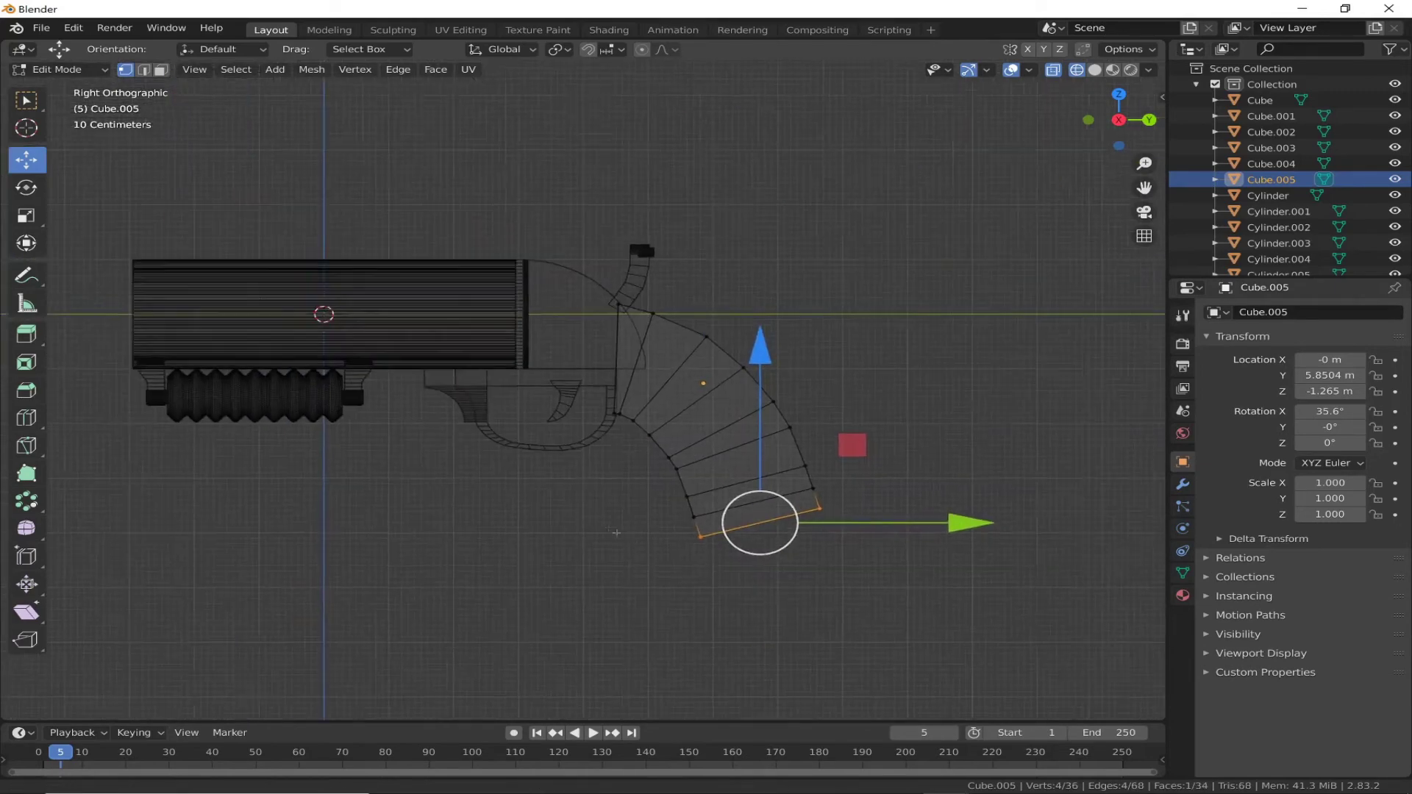
pyautogui.scroll(4, 301, 476)
pyautogui.scroll(2, 300, 476)
pyautogui.scroll(-5, 301, 476)
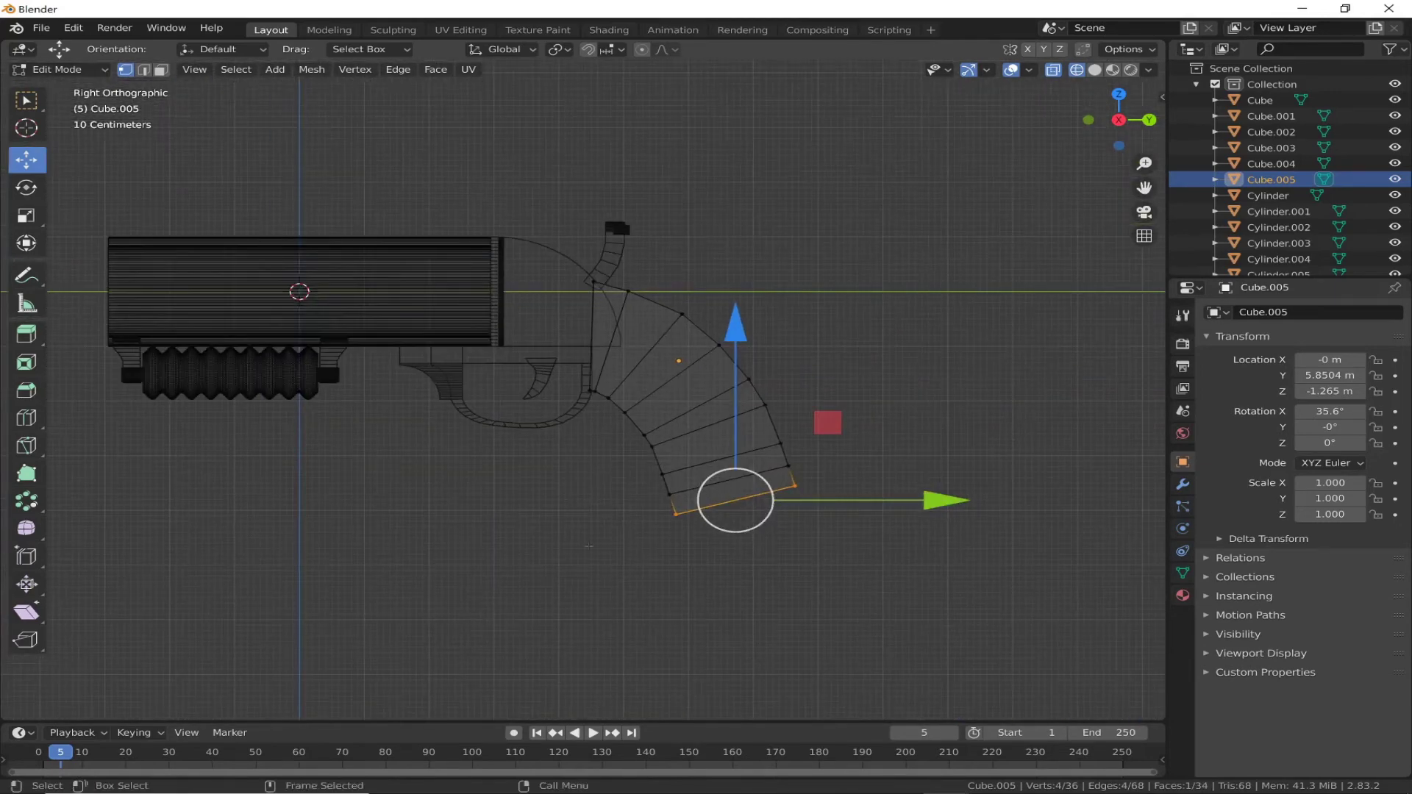
pyautogui.hotkey('ctrl', 'shift', 'z')
pyautogui.scroll(5, 754, 482)
pyautogui.scroll(3, 753, 482)
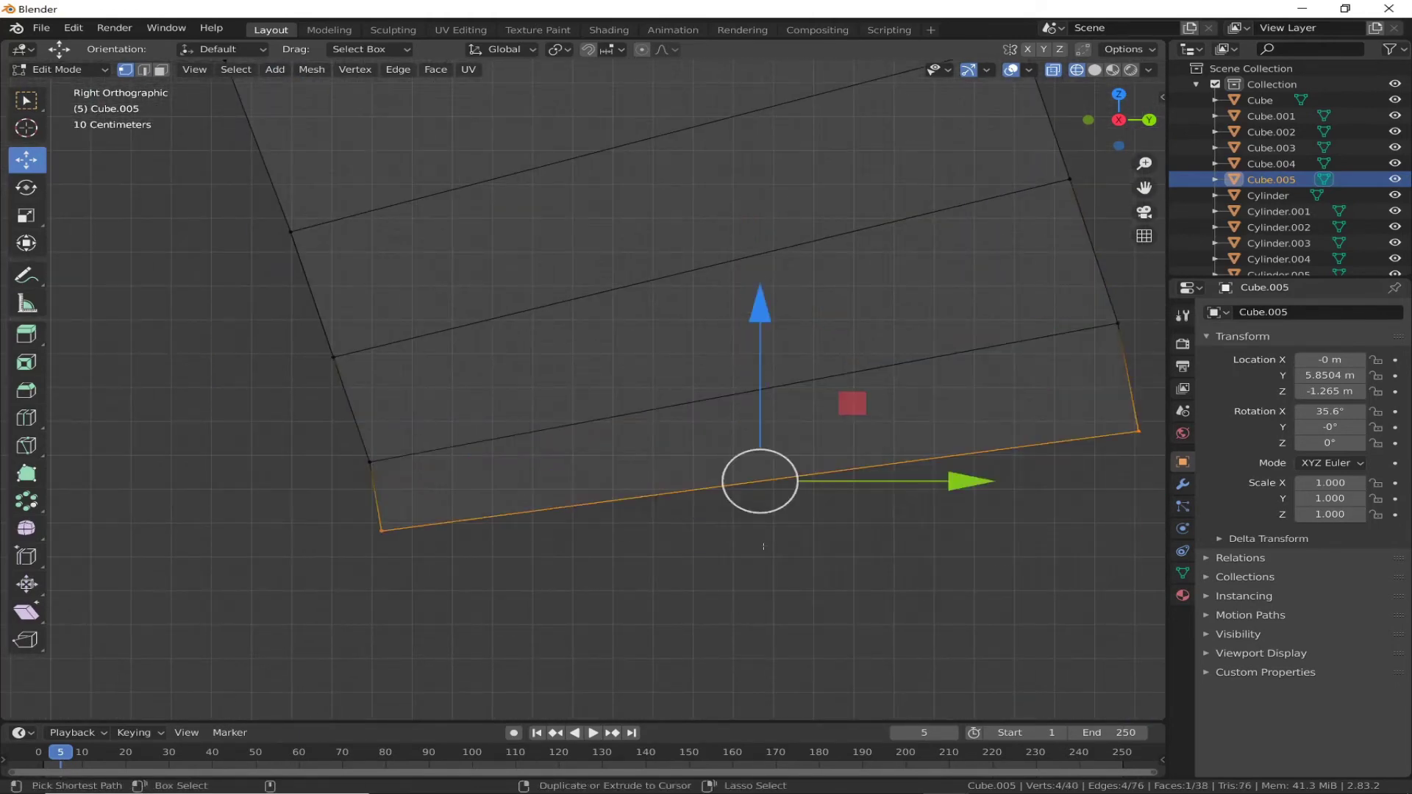
pyautogui.hotkey('ctrl', 'shift', 'z')
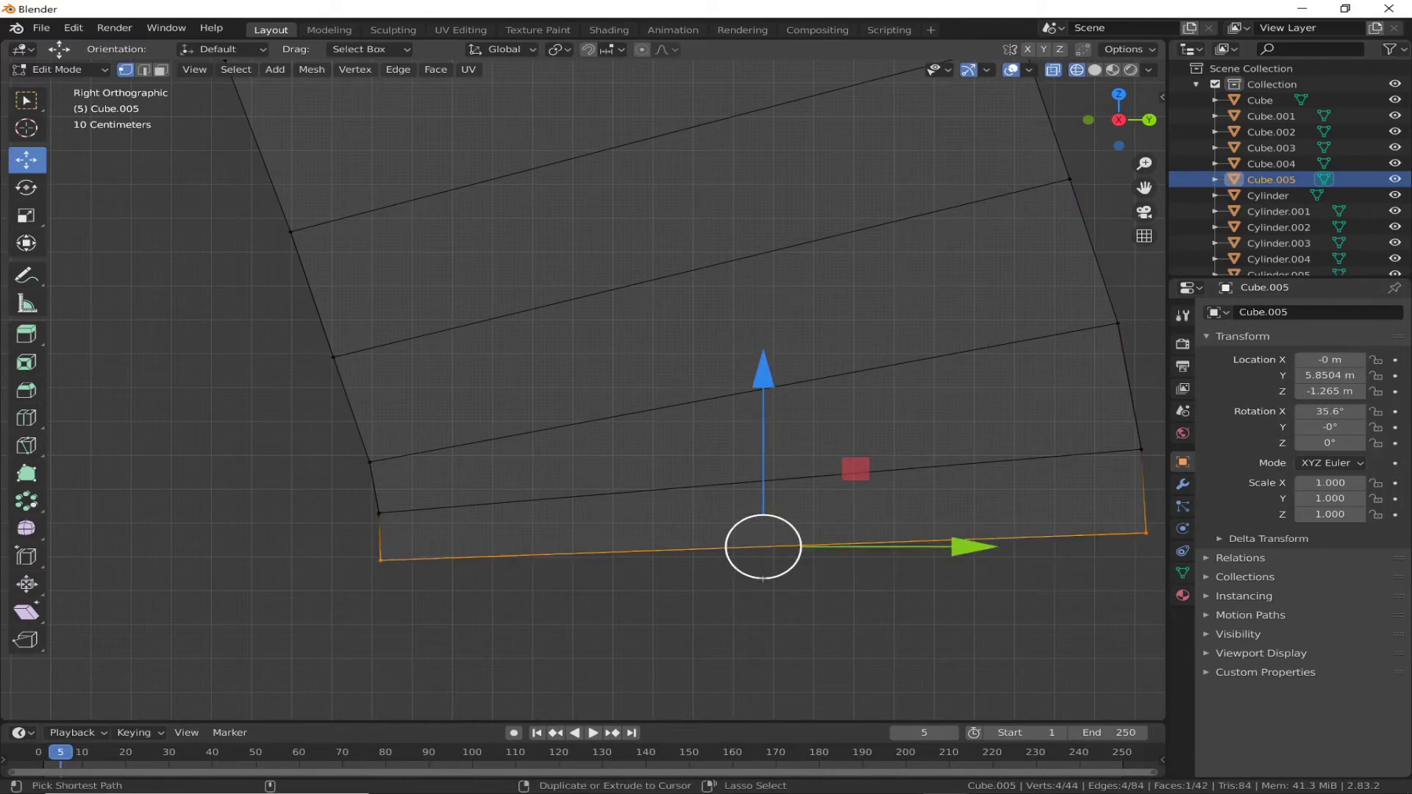
pyautogui.keyDown('ctrl'); pyautogui.rightClick(764, 578); pyautogui.keyUp('ctrl')
# Step: Add an edge loop across the upper grip strip and nudge its vertex into line
pyautogui.scroll(-3, 759, 542)
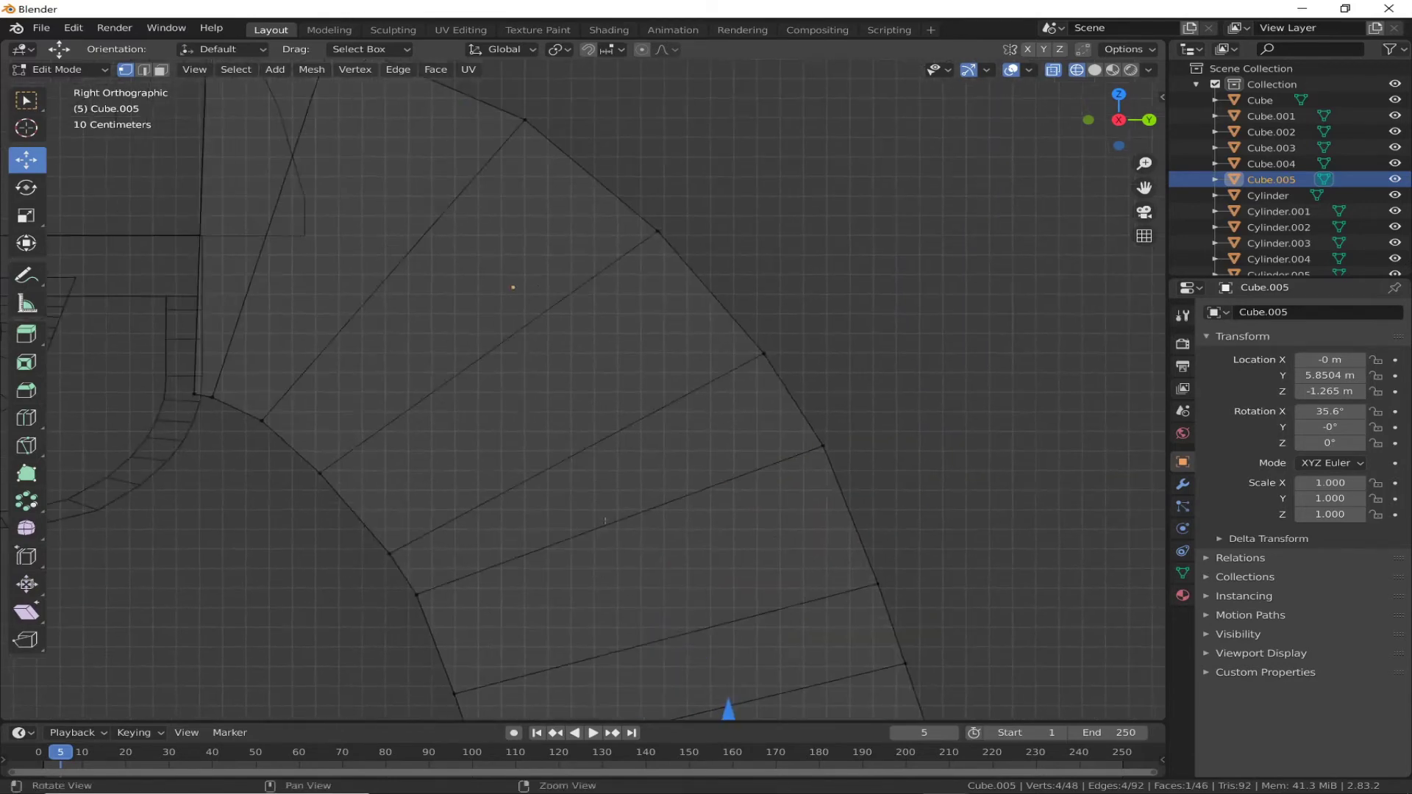
pyautogui.scroll(-2, 759, 542)
pyautogui.scroll(-2, 759, 542)
pyautogui.moveTo(528, 179); pyautogui.dragTo(523, 179)
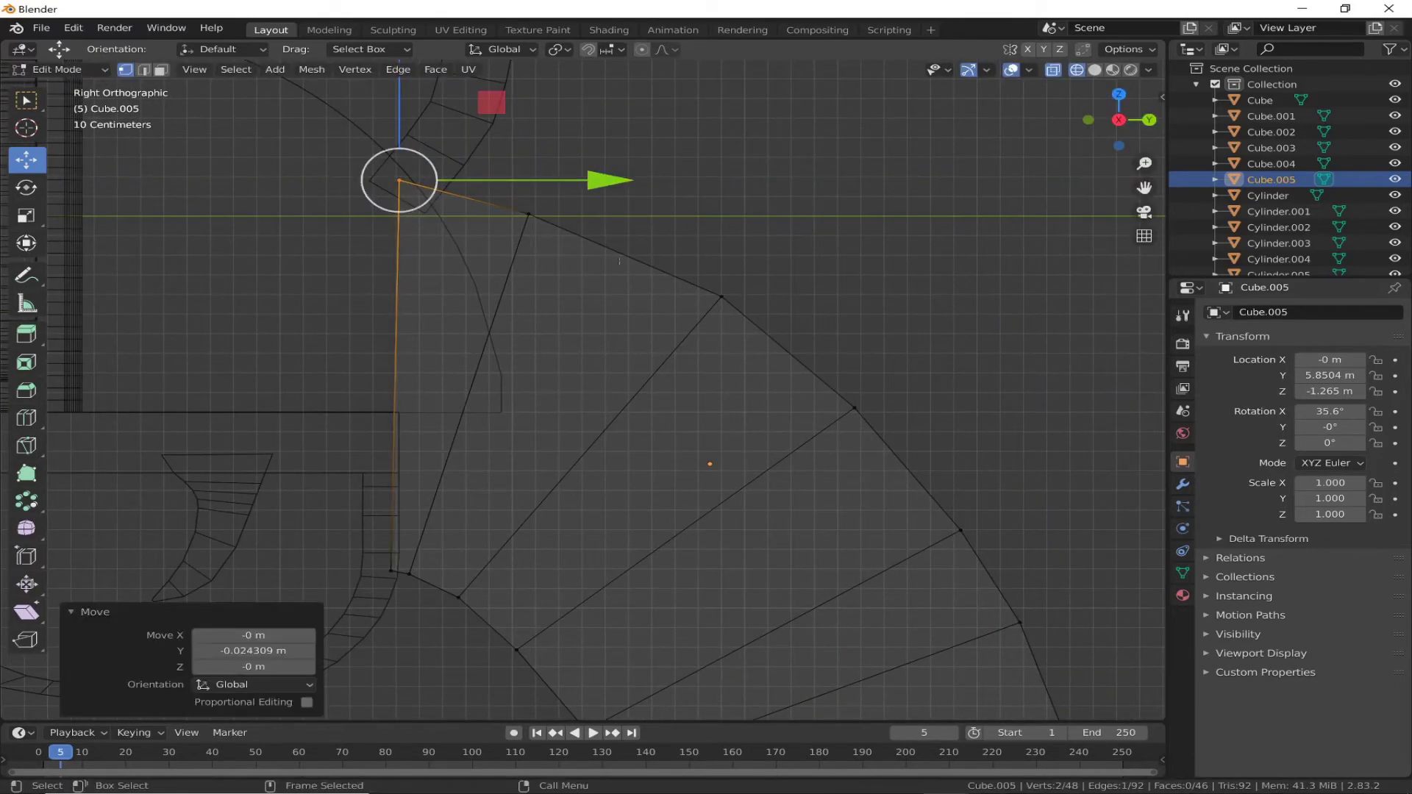
pyautogui.keyDown('shift'); pyautogui.moveTo(608, 402); pyautogui.dragTo(676, 225, button='middle'); pyautogui.keyUp('shift')
pyautogui.keyDown('shift'); pyautogui.moveTo(736, 367); pyautogui.dragTo(588, 279, button='middle'); pyautogui.keyUp('shift')
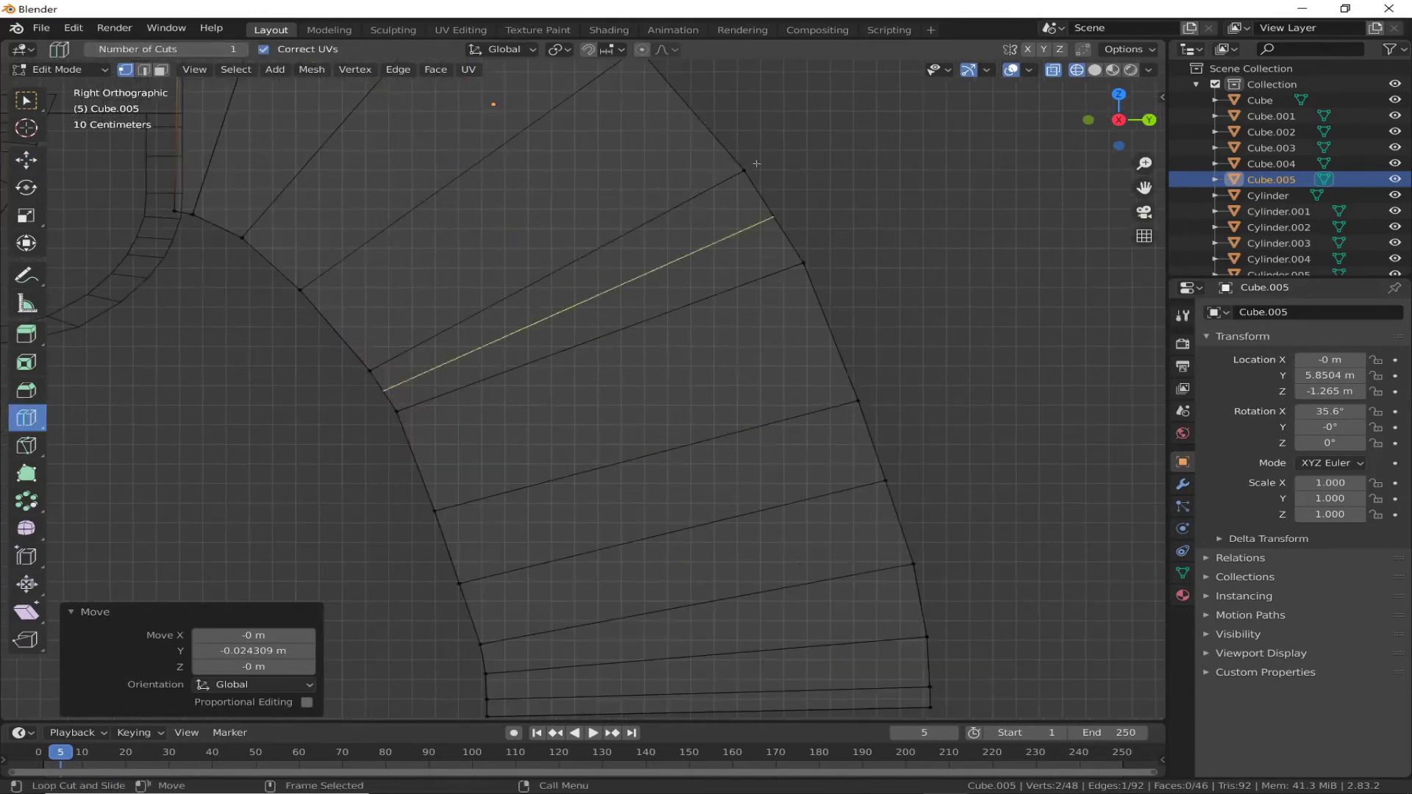
pyautogui.click(457, 233)
pyautogui.click(27, 159)
pyautogui.click(441, 412)
pyautogui.press('g')
pyautogui.click(588, 330)
pyautogui.moveTo(589, 329)
pyautogui.keyDown('shift'); pyautogui.mouseDown(button='middle')
pyautogui.moveTo(803, 189)
pyautogui.moveTo(463, 325)
pyautogui.mouseUp(button='middle'); pyautogui.keyUp('shift')
pyautogui.press('g')
pyautogui.click(520, 351)
# Step: Cut a second edge loop through the strip and begin adjusting inner-curve vertices
pyautogui.click(26, 417)
pyautogui.click(559, 412)
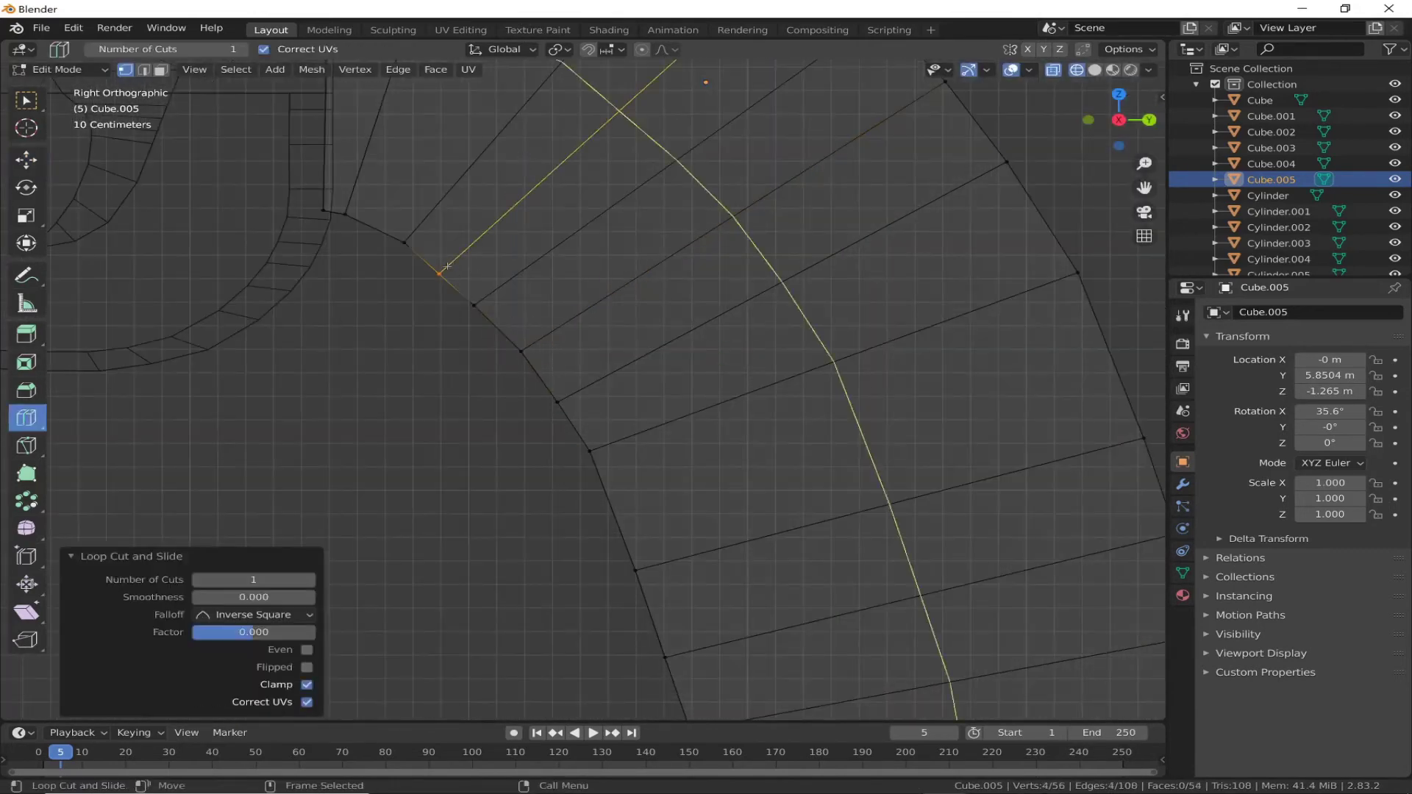
pyautogui.keyDown('shift'); pyautogui.moveTo(577, 537); pyautogui.dragTo(578, 428, button='middle'); pyautogui.keyUp('shift')
pyautogui.keyDown('shift'); pyautogui.moveTo(383, 316); pyautogui.dragTo(706, 254, button='middle'); pyautogui.keyUp('shift')
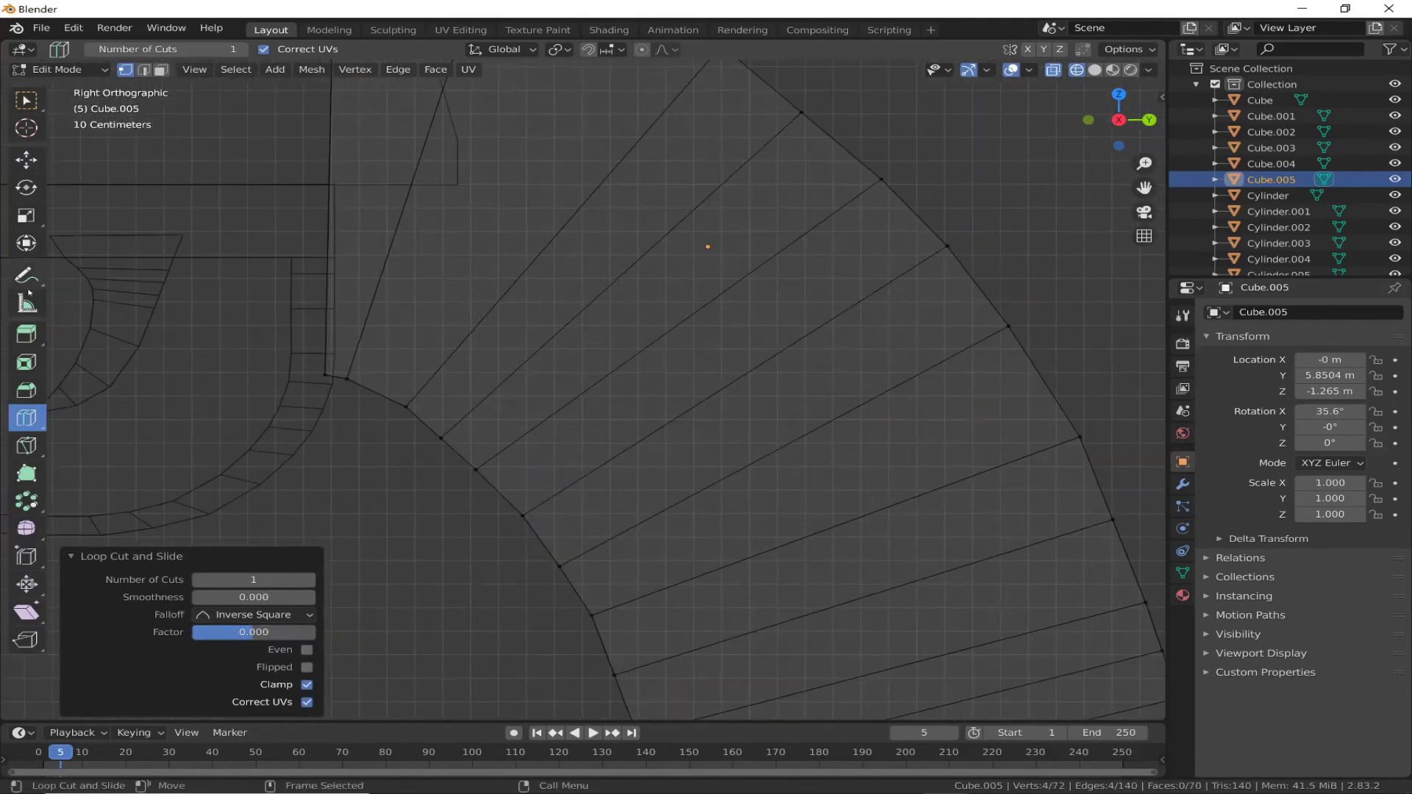
pyautogui.scroll(2, 831, 147)
pyautogui.click(26, 158)
pyautogui.click(401, 426)
pyautogui.press('g')
pyautogui.click(358, 329)
# Step: Drag the inner-edge vertices so the grip's inner curve runs smoothly
pyautogui.keyDown('shift'); pyautogui.moveTo(485, 471); pyautogui.dragTo(383, 309, button='middle'); pyautogui.keyUp('shift')
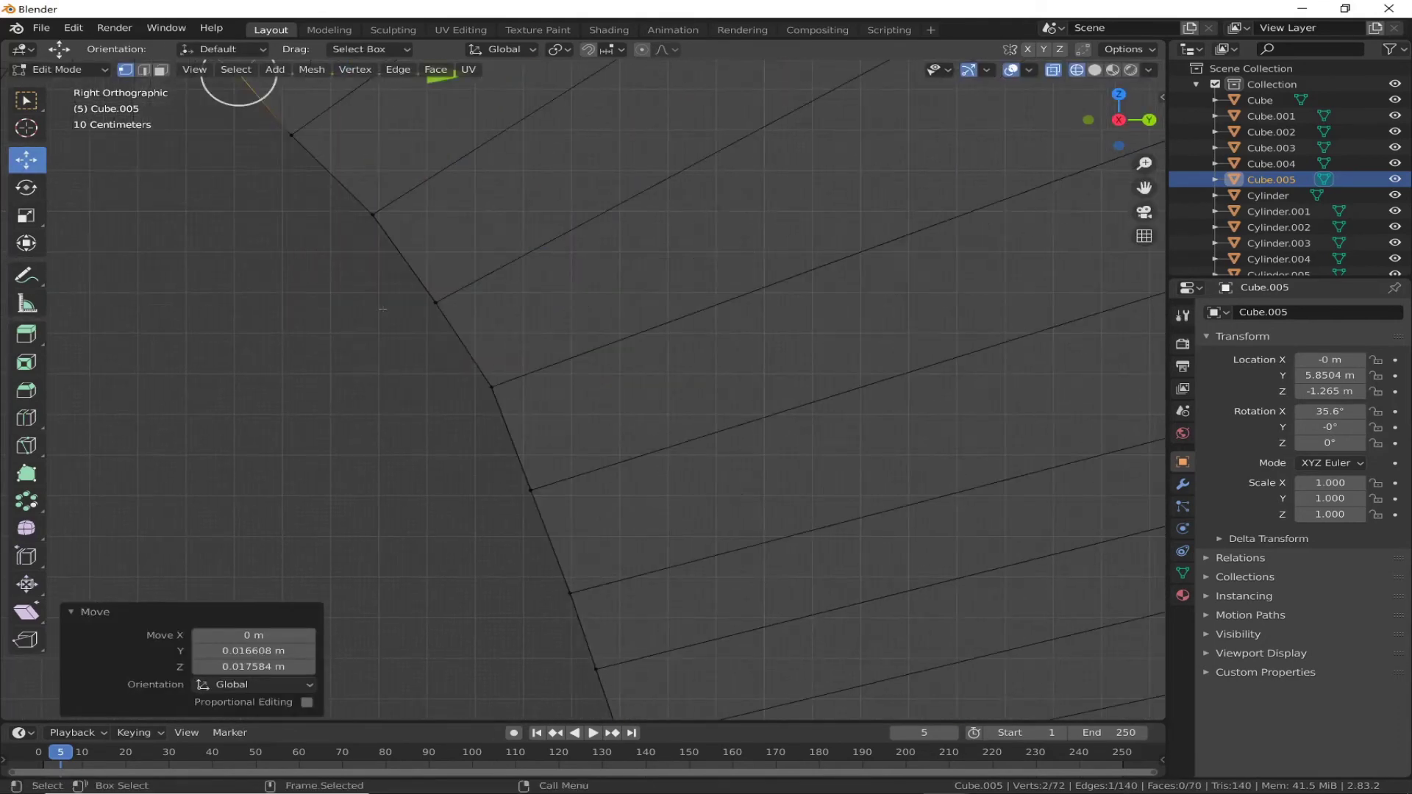
pyautogui.moveTo(405, 280); pyautogui.dragTo(439, 328)
pyautogui.keyDown('shift'); pyautogui.moveTo(439, 327); pyautogui.dragTo(527, 517, button='middle'); pyautogui.keyUp('shift')
pyautogui.moveTo(529, 489); pyautogui.dragTo(543, 489)
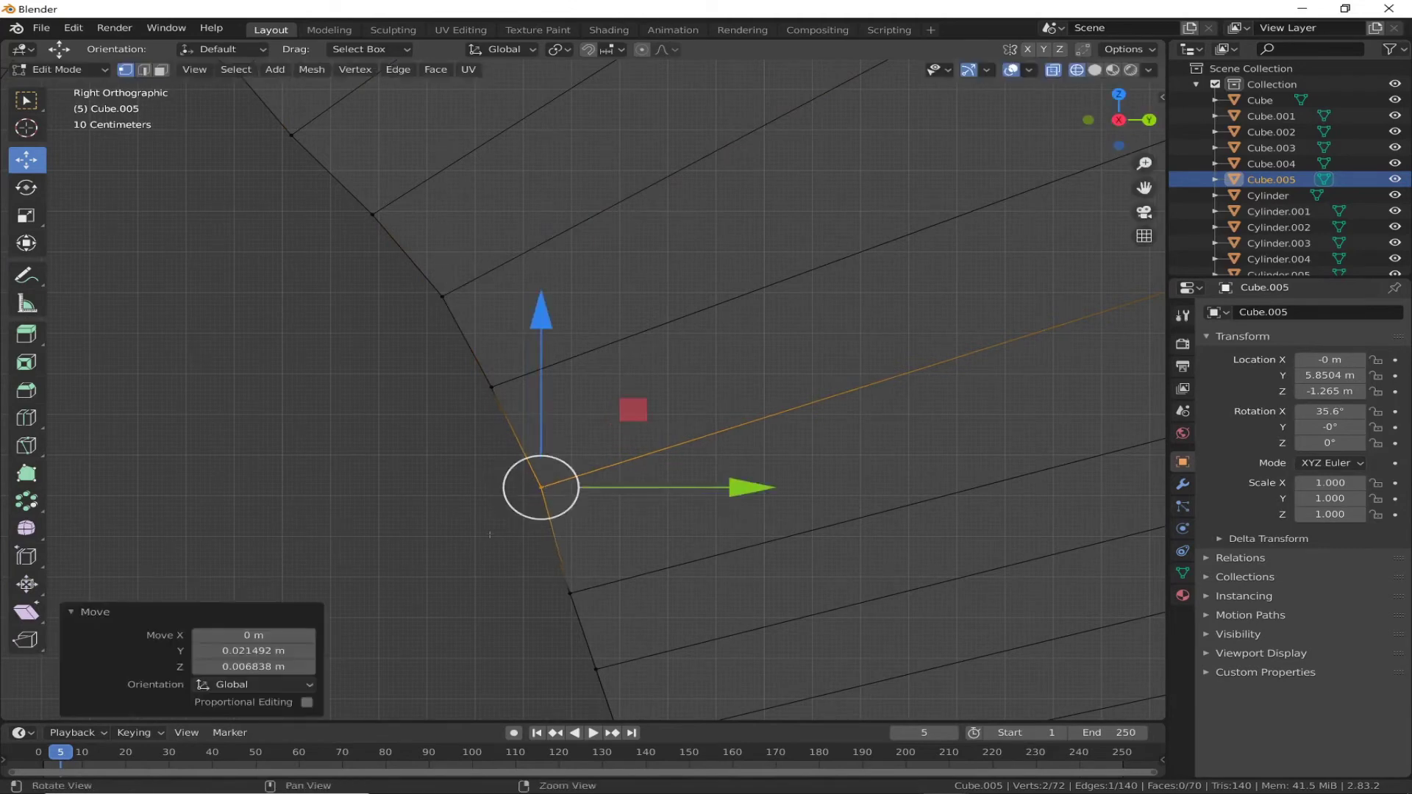
pyautogui.moveTo(552, 494)
pyautogui.keyDown('shift'); pyautogui.mouseDown(button='middle')
pyautogui.moveTo(609, 472)
pyautogui.moveTo(581, 401)
pyautogui.mouseUp(button='middle'); pyautogui.keyUp('shift')
pyautogui.moveTo(580, 400); pyautogui.dragTo(584, 394)
pyautogui.moveTo(584, 394)
pyautogui.keyDown('shift'); pyautogui.mouseDown(button='middle')
pyautogui.moveTo(533, 196)
pyautogui.moveTo(575, 353)
pyautogui.mouseUp(button='middle'); pyautogui.keyUp('shift')
pyautogui.moveTo(576, 353); pyautogui.dragTo(576, 354)
pyautogui.moveTo(576, 354)
pyautogui.keyDown('shift'); pyautogui.mouseDown(button='middle')
pyautogui.moveTo(531, 198)
pyautogui.moveTo(588, 401)
pyautogui.mouseUp(button='middle'); pyautogui.keyUp('shift')
pyautogui.moveTo(588, 401); pyautogui.dragTo(596, 410)
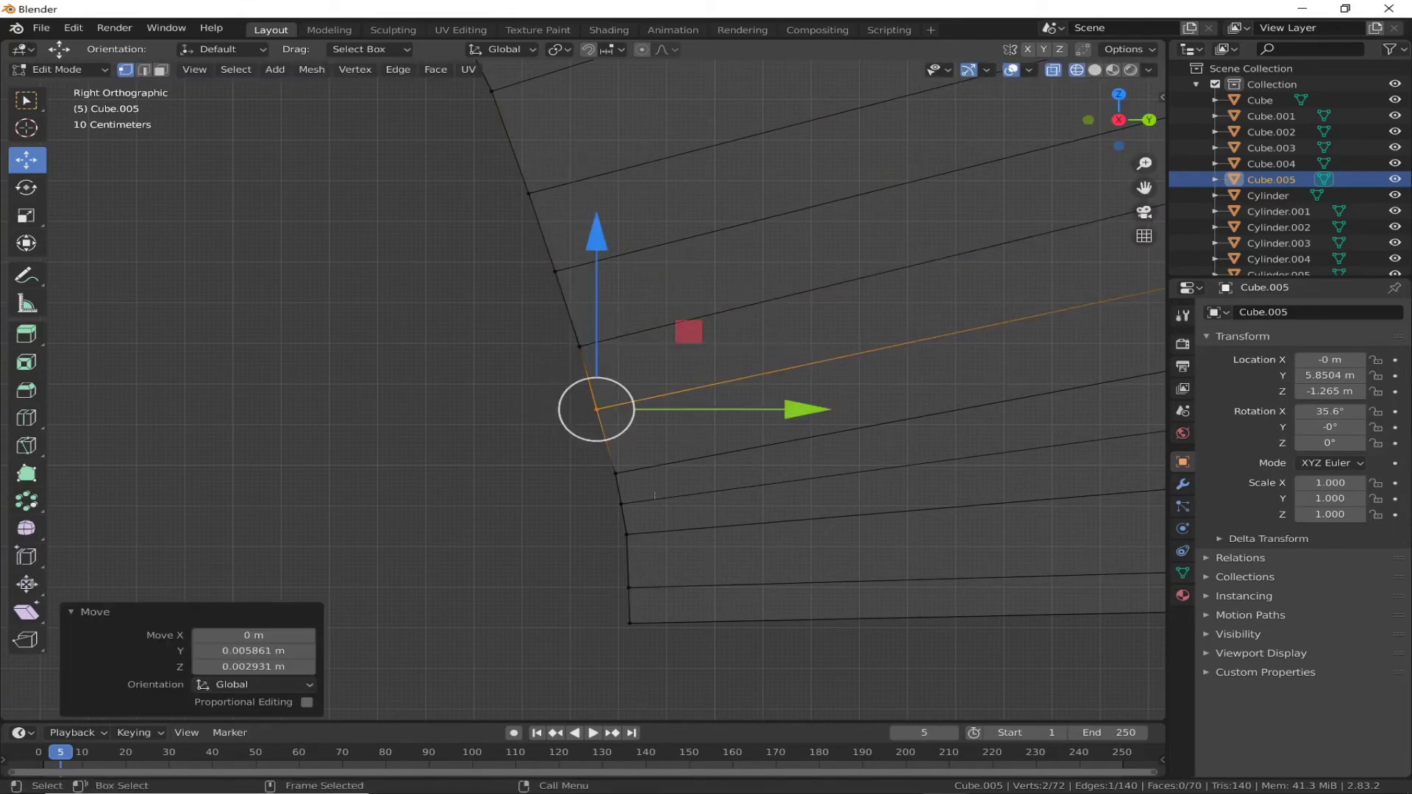
pyautogui.keyDown('shift'); pyautogui.moveTo(595, 409); pyautogui.dragTo(615, 473, button='middle'); pyautogui.keyUp('shift')
pyautogui.moveTo(614, 473); pyautogui.dragTo(615, 474)
pyautogui.moveTo(614, 474)
pyautogui.keyDown('shift'); pyautogui.mouseDown(button='middle')
pyautogui.moveTo(627, 615)
pyautogui.moveTo(623, 528)
pyautogui.mouseUp(button='middle'); pyautogui.keyUp('shift')
pyautogui.moveTo(624, 528); pyautogui.dragTo(626, 534)
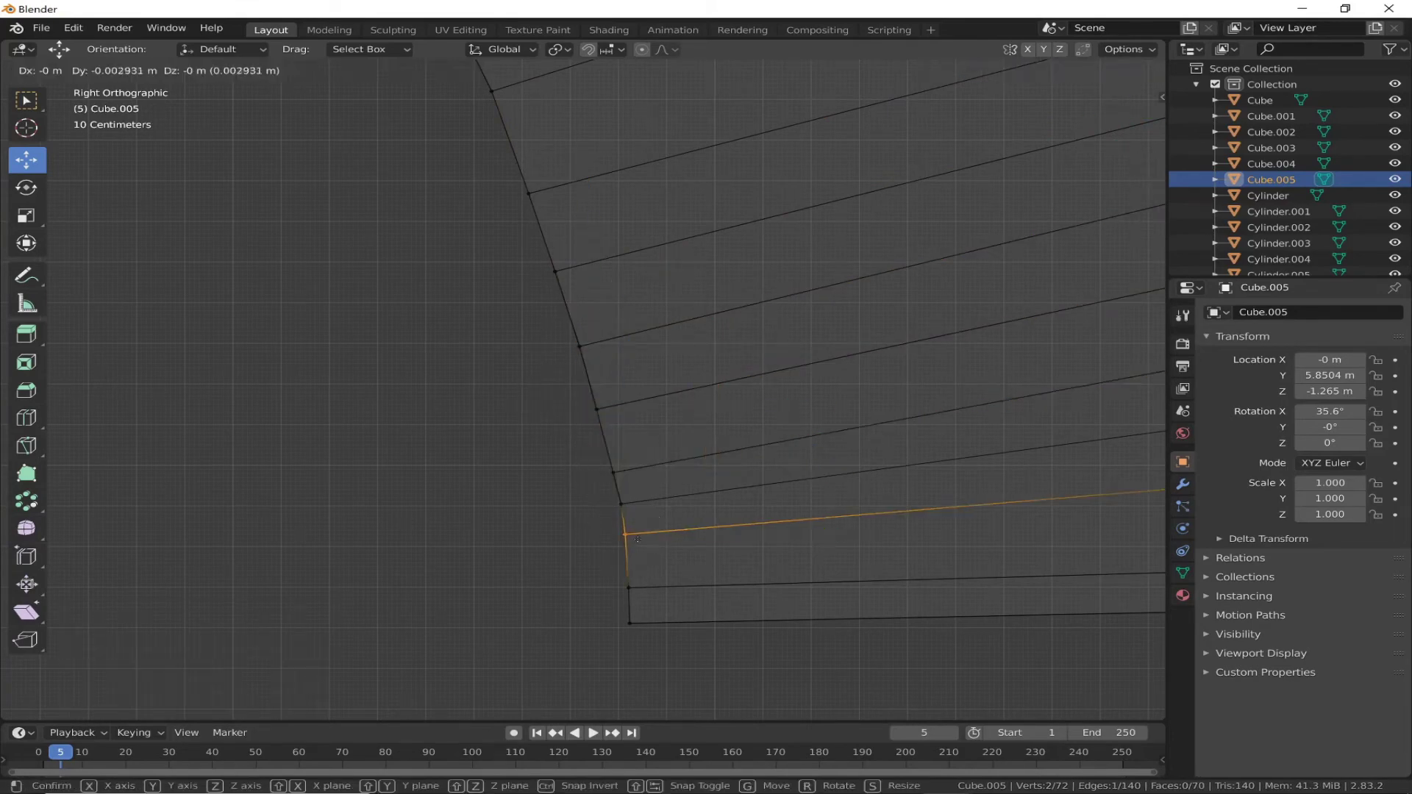
pyautogui.scroll(-3, 589, 544)
pyautogui.scroll(6, 426, 493)
# Step: Reposition the outer-edge vertices to smooth the grip's outer curve
pyautogui.keyDown('shift'); pyautogui.moveTo(426, 493); pyautogui.dragTo(530, 328, button='middle'); pyautogui.keyUp('shift')
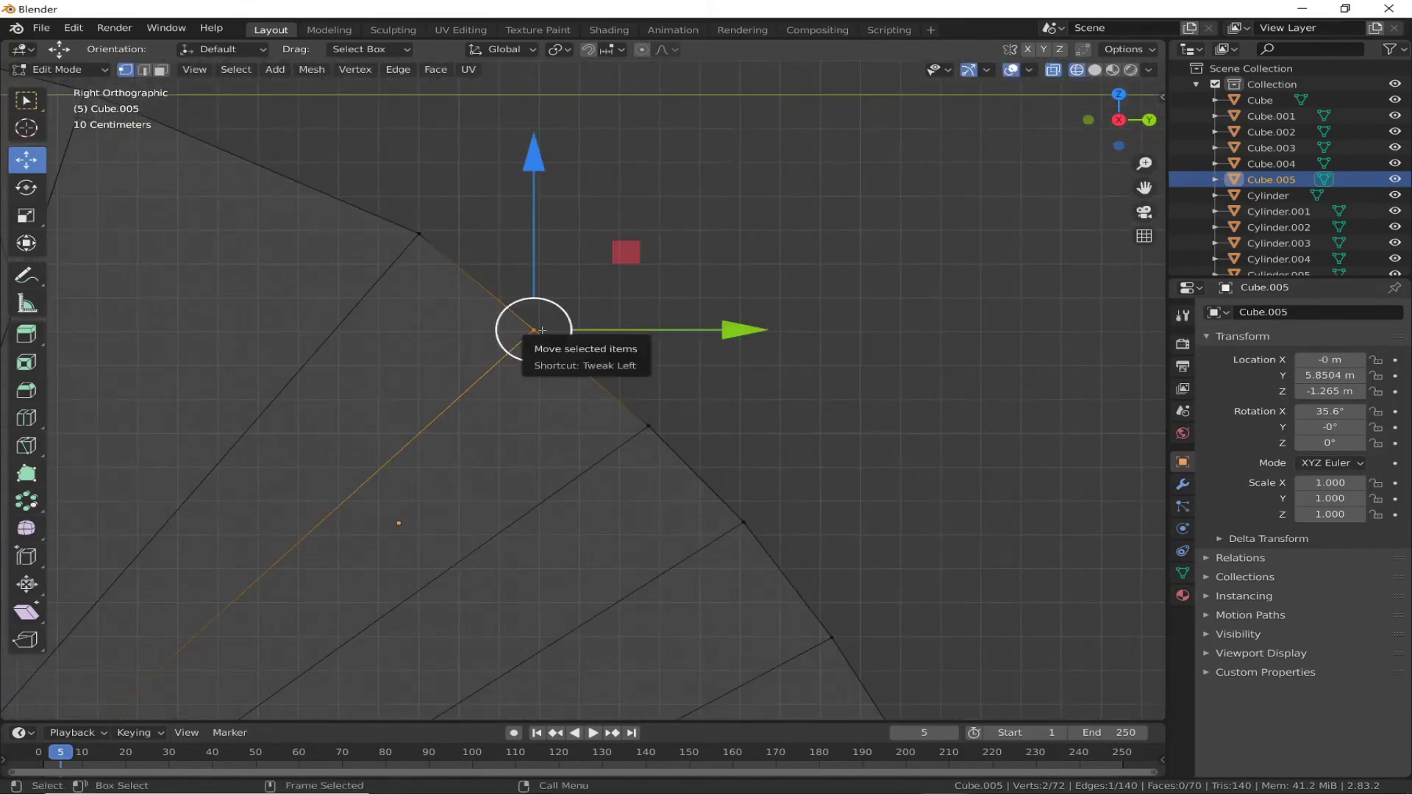
pyautogui.moveTo(542, 323); pyautogui.dragTo(547, 320)
pyautogui.keyDown('shift'); pyautogui.moveTo(548, 321); pyautogui.dragTo(453, 164, button='middle'); pyautogui.keyUp('shift')
pyautogui.keyDown('shift'); pyautogui.moveTo(628, 356); pyautogui.dragTo(744, 406, button='middle'); pyautogui.keyUp('shift')
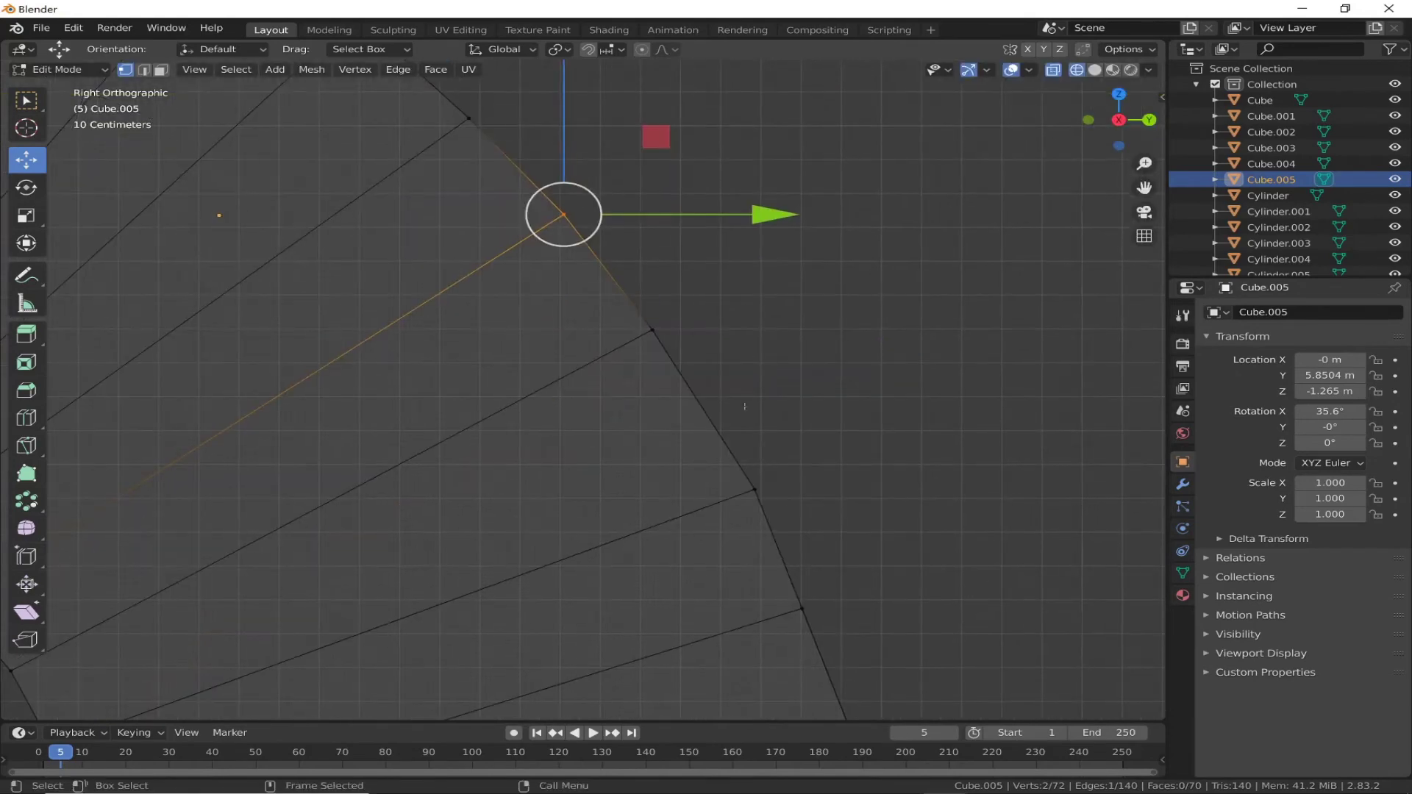
pyautogui.press('g')
pyautogui.click(717, 359)
pyautogui.moveTo(717, 358)
pyautogui.keyDown('shift'); pyautogui.mouseDown(button='middle')
pyautogui.moveTo(717, 242)
pyautogui.moveTo(695, 227)
pyautogui.mouseUp(button='middle'); pyautogui.keyUp('shift')
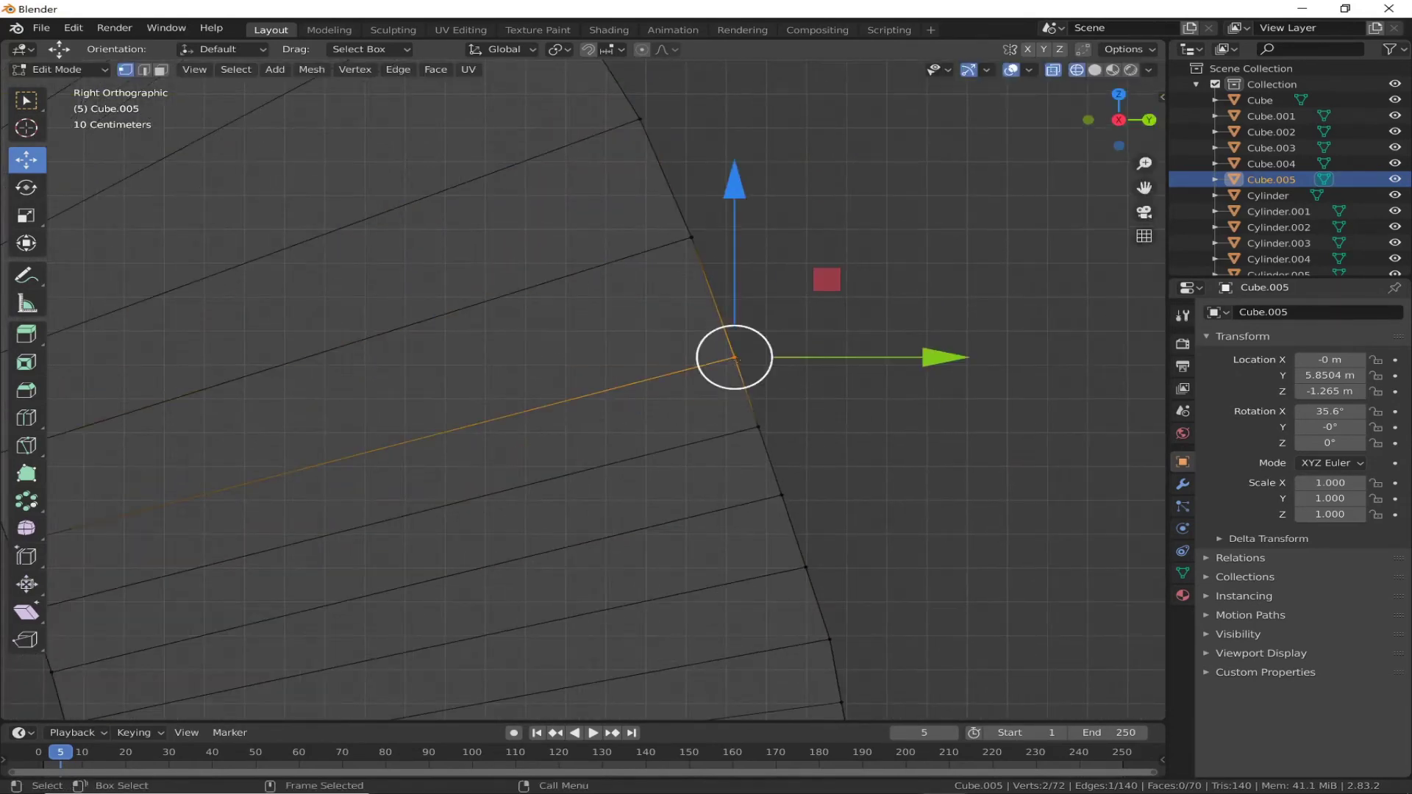
pyautogui.press('g')
pyautogui.click(738, 338)
pyautogui.moveTo(737, 337)
pyautogui.keyDown('shift'); pyautogui.mouseDown(button='middle')
pyautogui.moveTo(759, 404)
pyautogui.moveTo(652, 338)
pyautogui.moveTo(614, 162)
pyautogui.mouseUp(button='middle'); pyautogui.keyUp('shift')
pyautogui.press('g')
pyautogui.click(760, 404)
pyautogui.press('g')
pyautogui.click(652, 337)
# Step: Add another edge loop near the top, nudge it about 0.014 m, and orbit to check
pyautogui.scroll(-3, 441, 367)
pyautogui.hotkey('alt', 'a')
pyautogui.scroll(2, 230, 413)
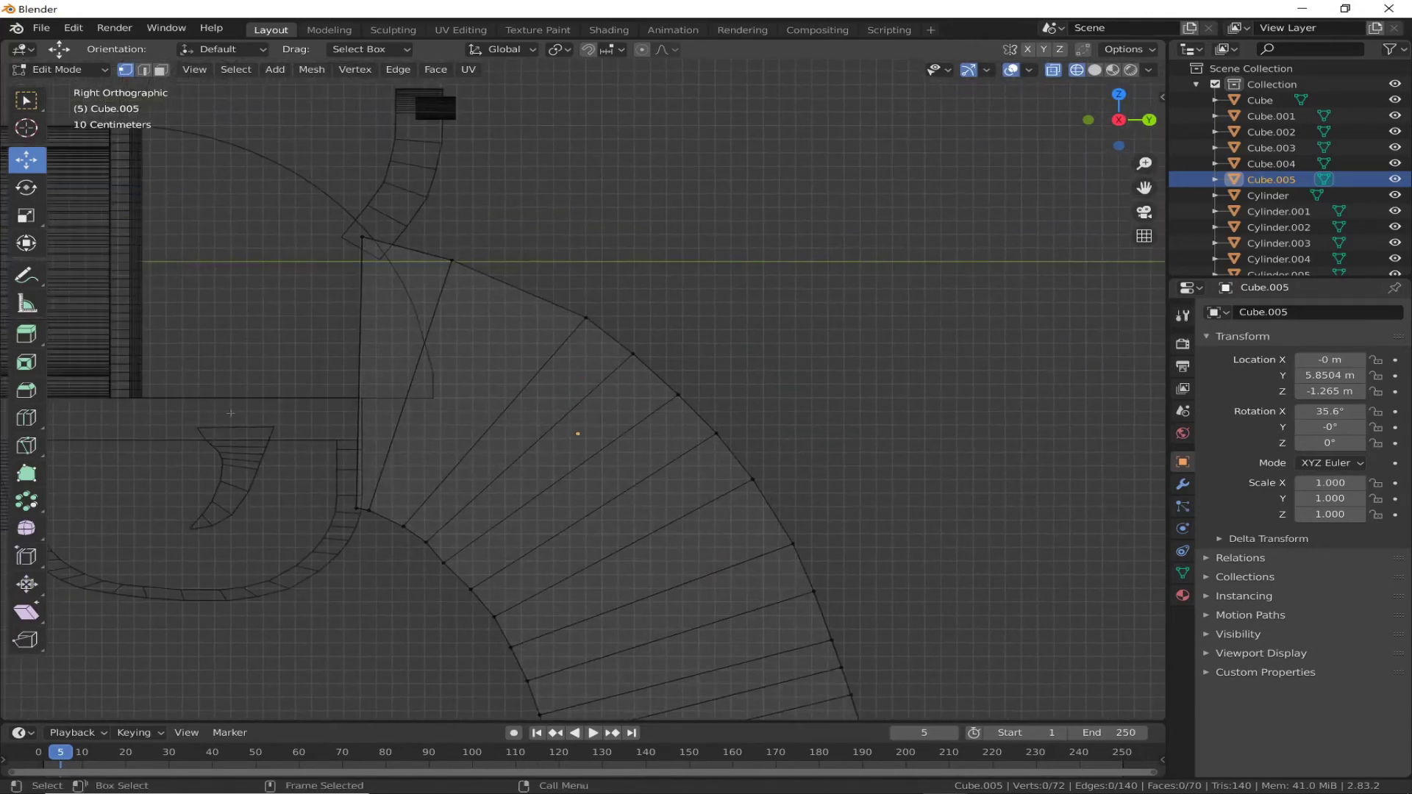
pyautogui.click(513, 292)
pyautogui.scroll(4, 534, 441)
pyautogui.press('g')
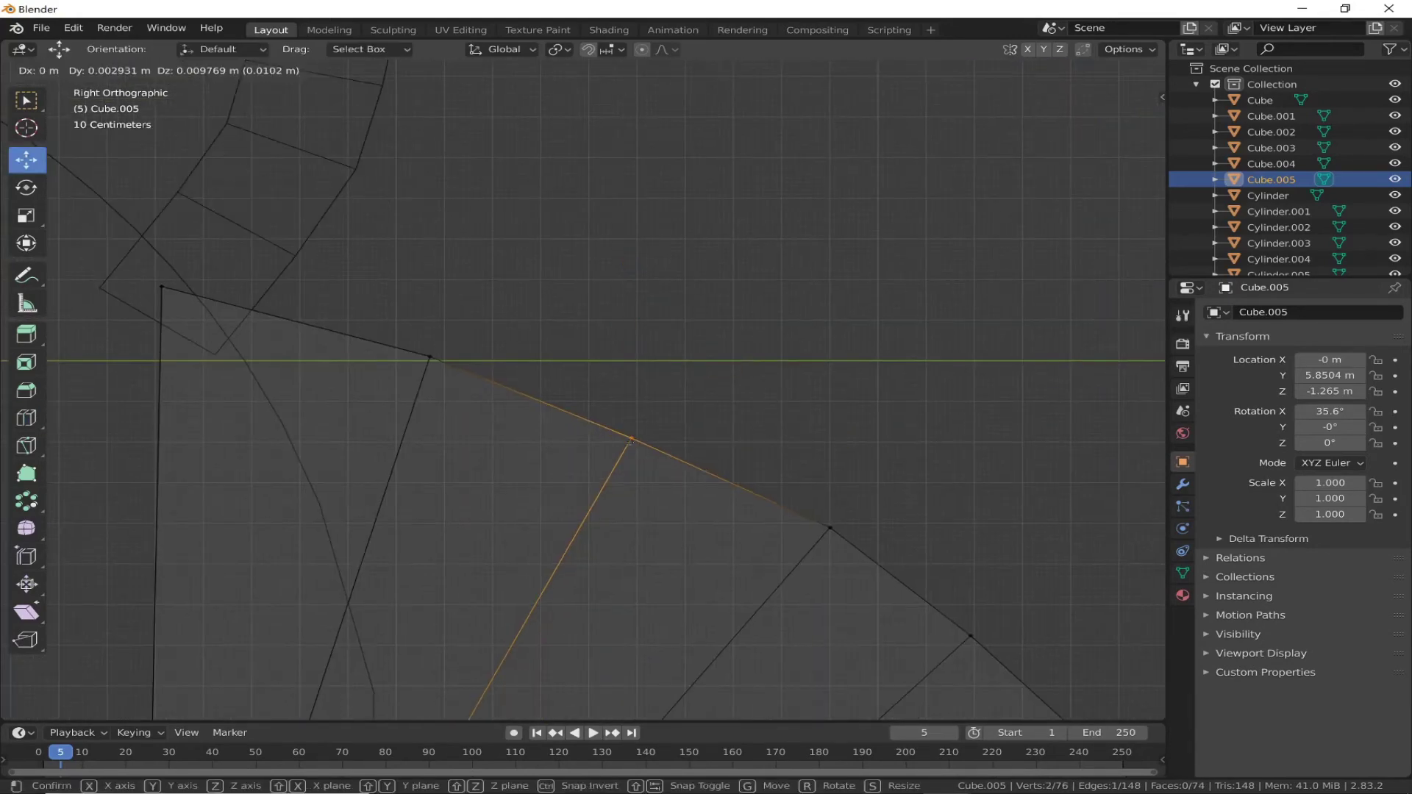
pyautogui.click(534, 572)
pyautogui.scroll(-3, 534, 572)
pyautogui.press('g')
pyautogui.click(544, 566)
pyautogui.moveTo(544, 566); pyautogui.dragTo(49, 186, button='middle')
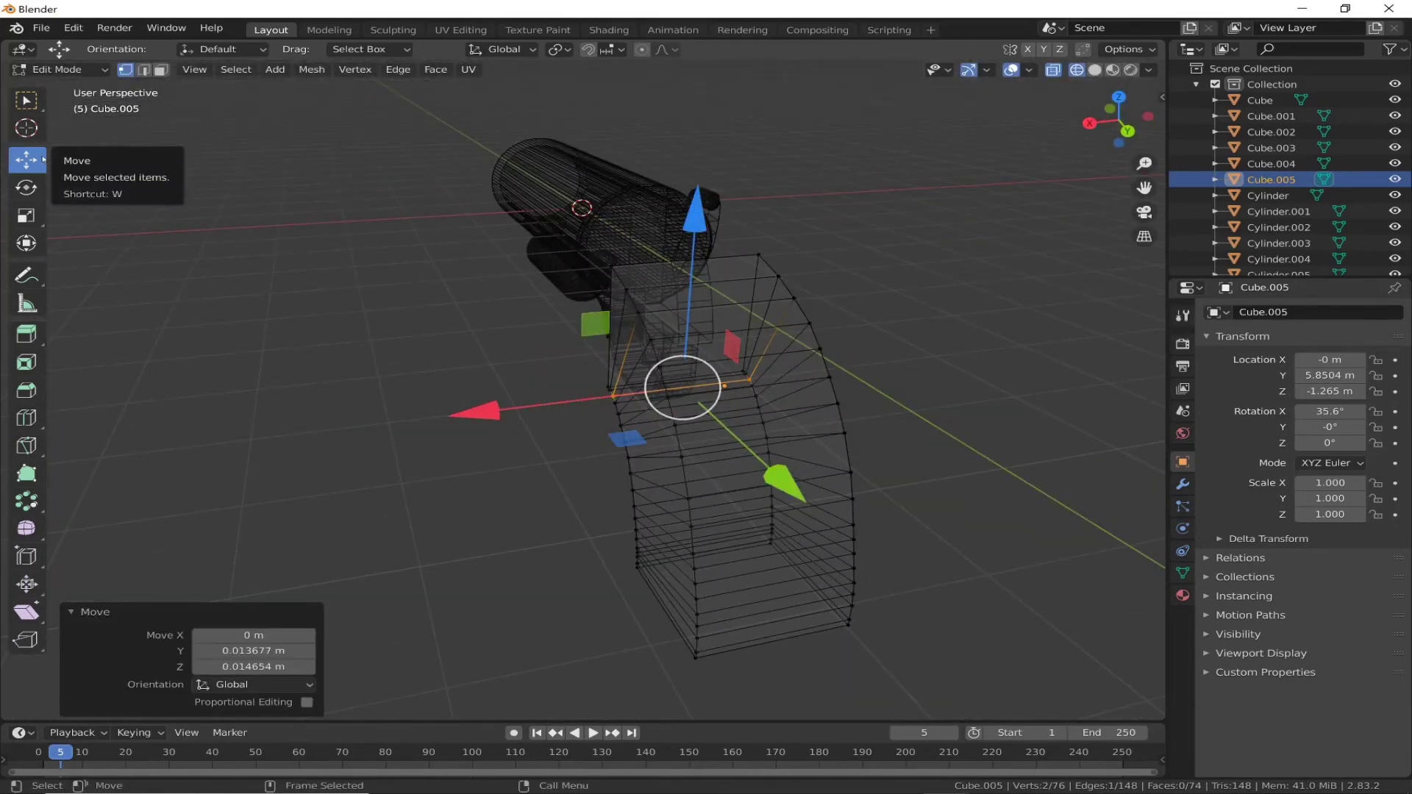
# Step: Cut seven lengthwise edge loops through the grip in the side view
pyautogui.click(1089, 123)
pyautogui.click(26, 417)
pyautogui.scroll(5, 213, 132)
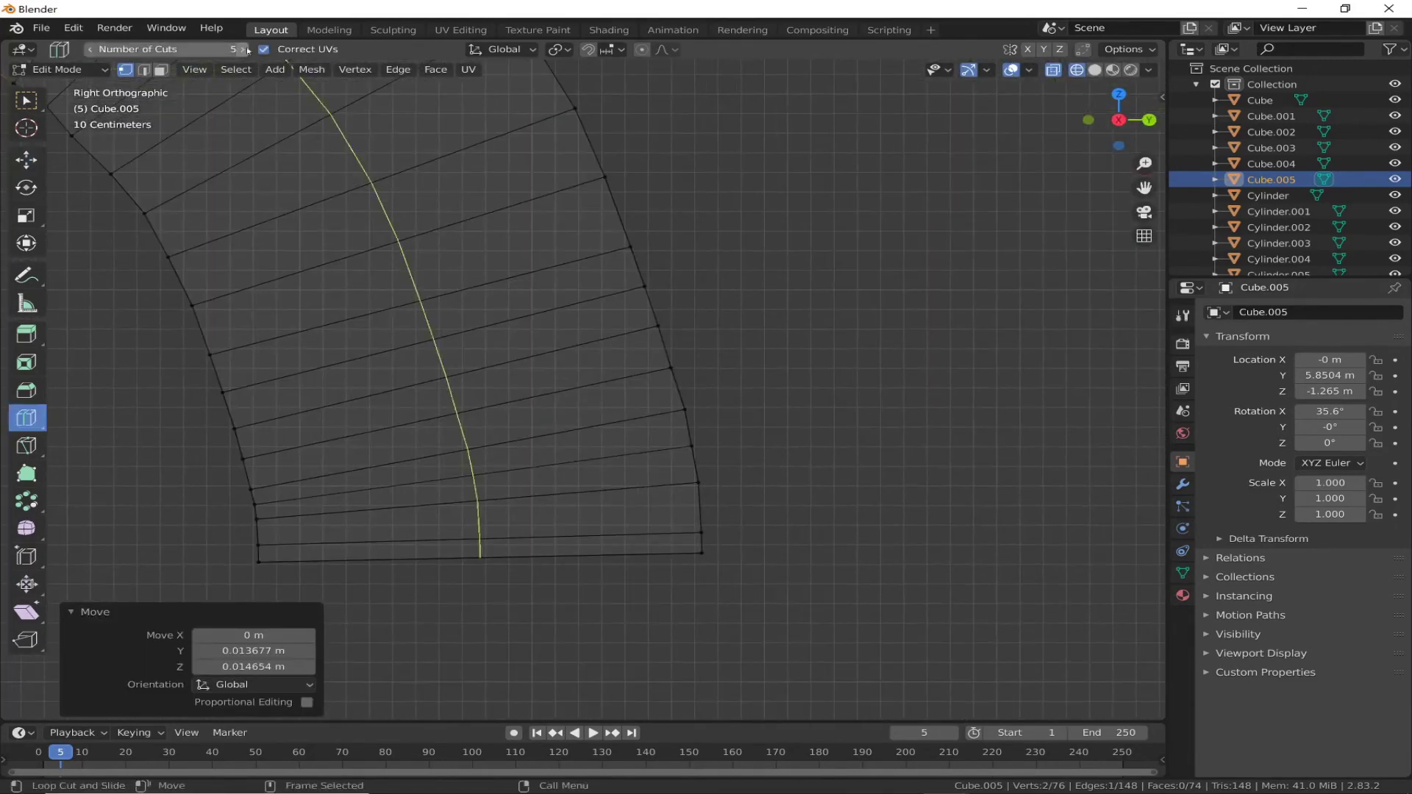
pyautogui.click(516, 566)
pyautogui.scroll(-2, 567, 503)
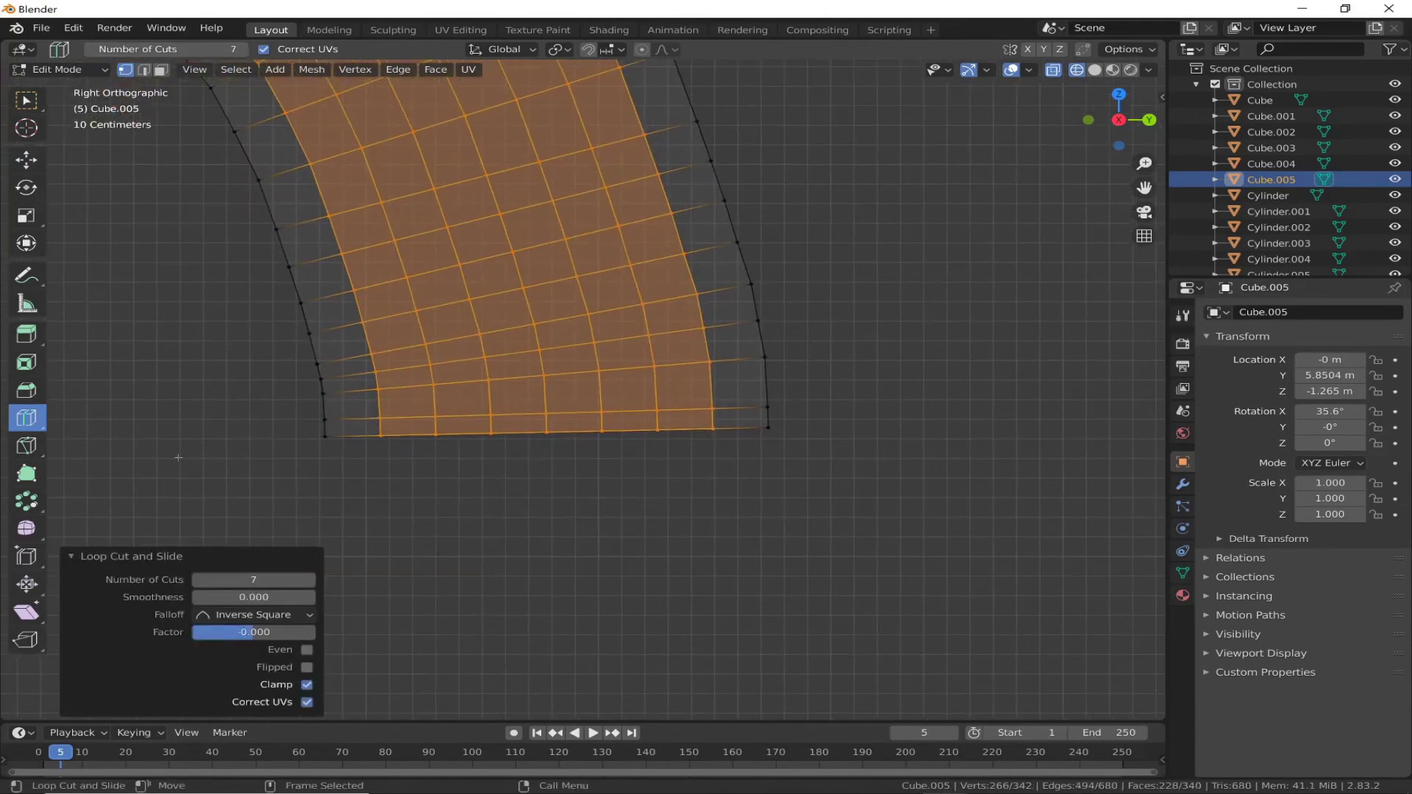
# Step: Pull the bottom edge down vertically with proportional editing to reshape the lower curve
pyautogui.click(325, 437)
pyautogui.press('o')
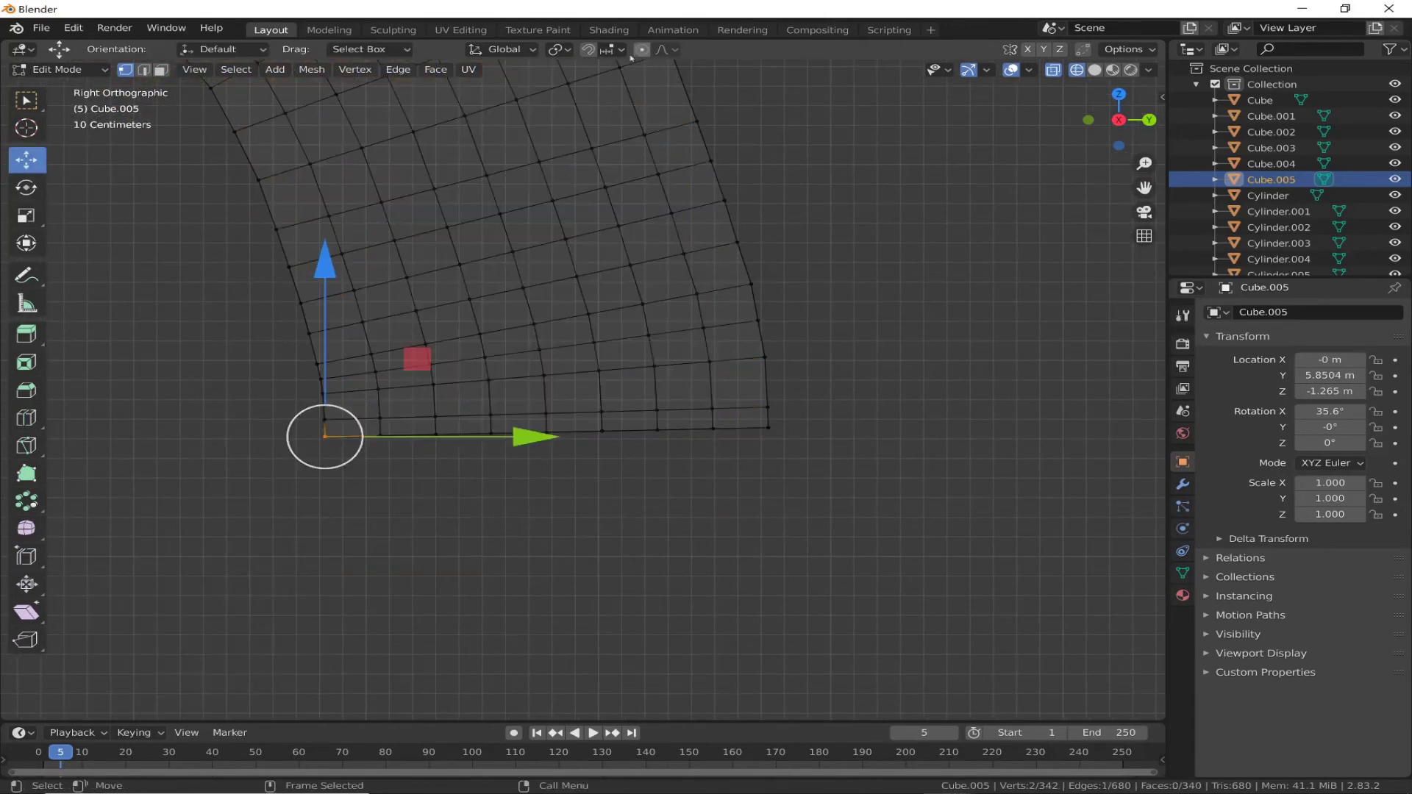
pyautogui.press('g')
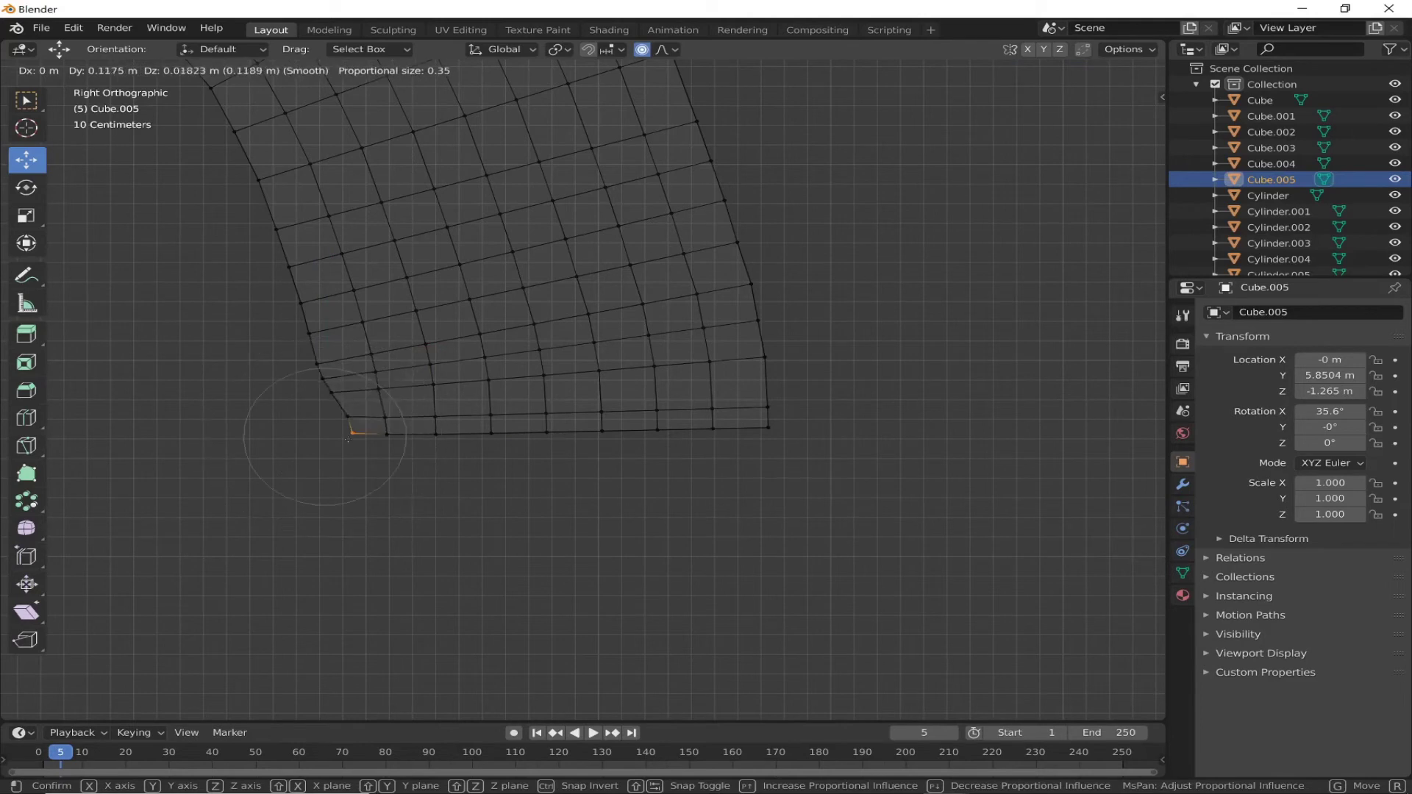
pyautogui.rightClick(348, 439)
pyautogui.moveTo(584, 534); pyautogui.dragTo(553, 460)
pyautogui.press('g')
pyautogui.press('z')
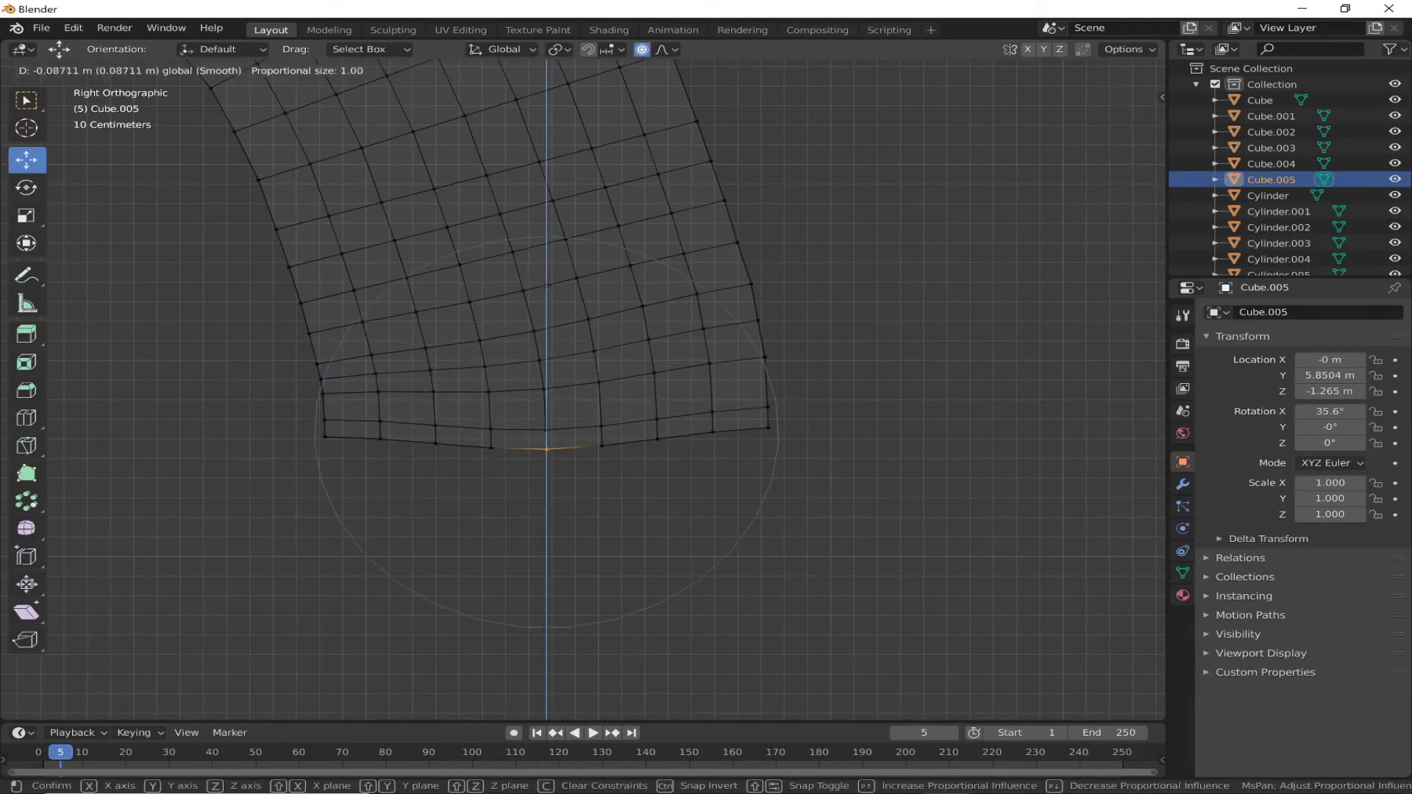
pyautogui.click(564, 329)
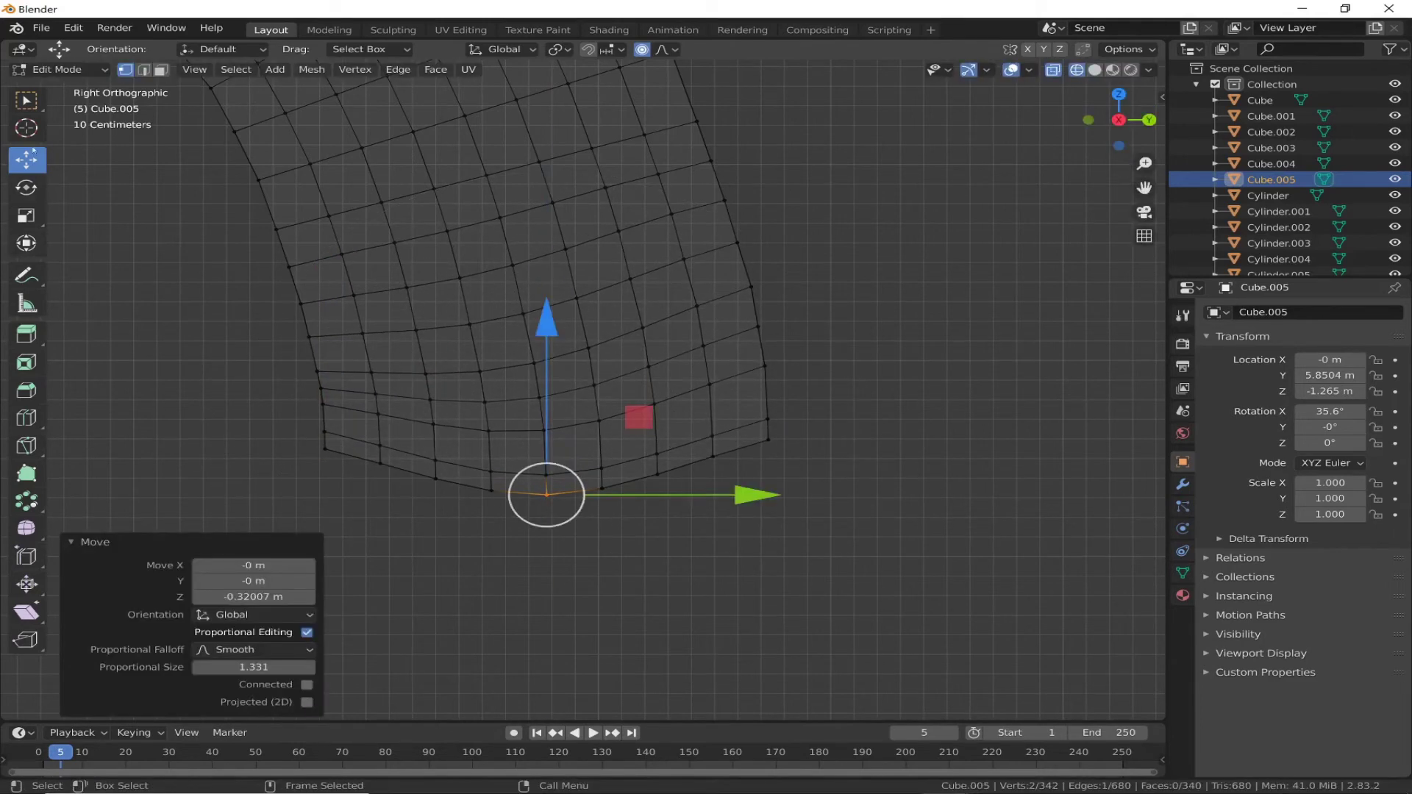
pyautogui.press('o')
# Step: Place the lower corner vertex of the grip outline, then select the whole grip mesh
pyautogui.scroll(3, 781, 437)
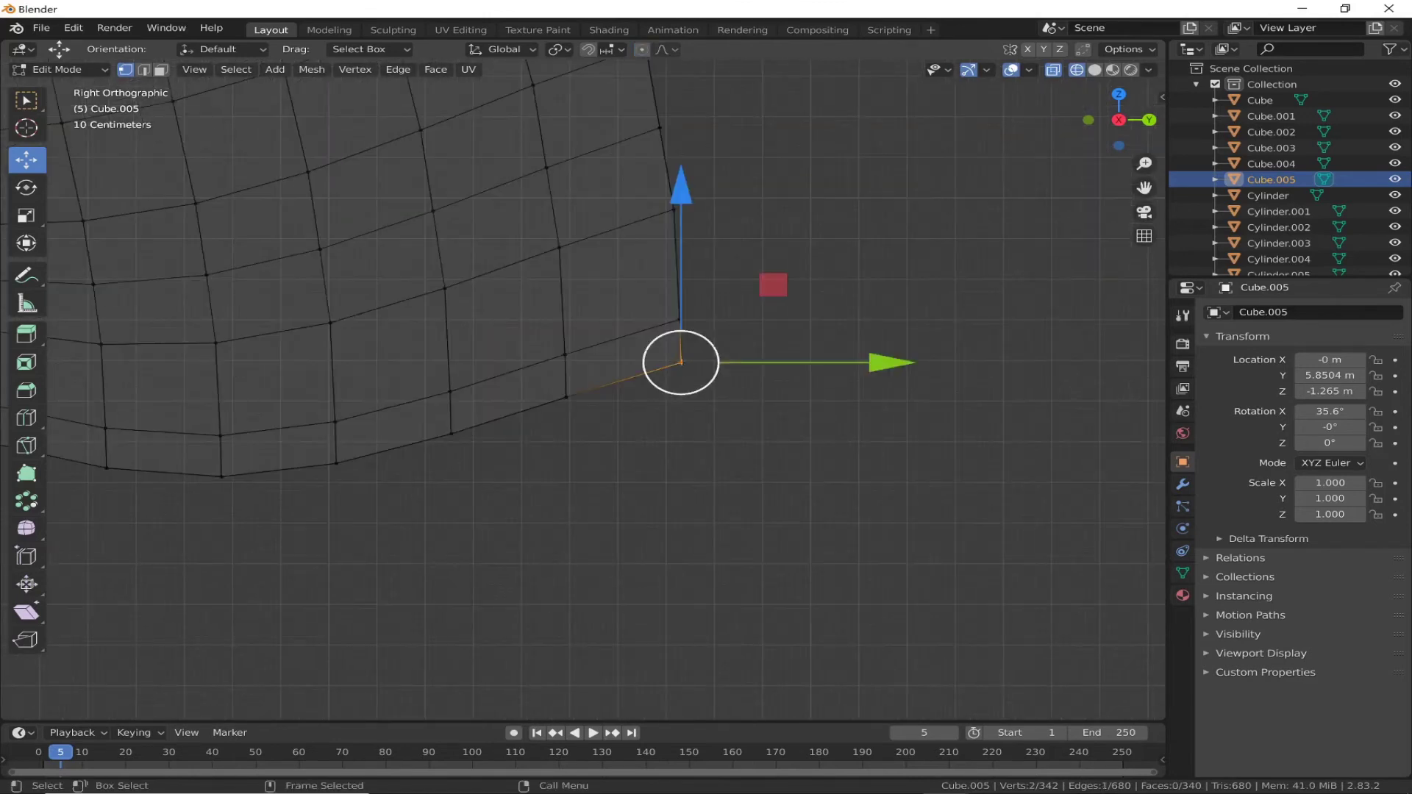
pyautogui.press('g')
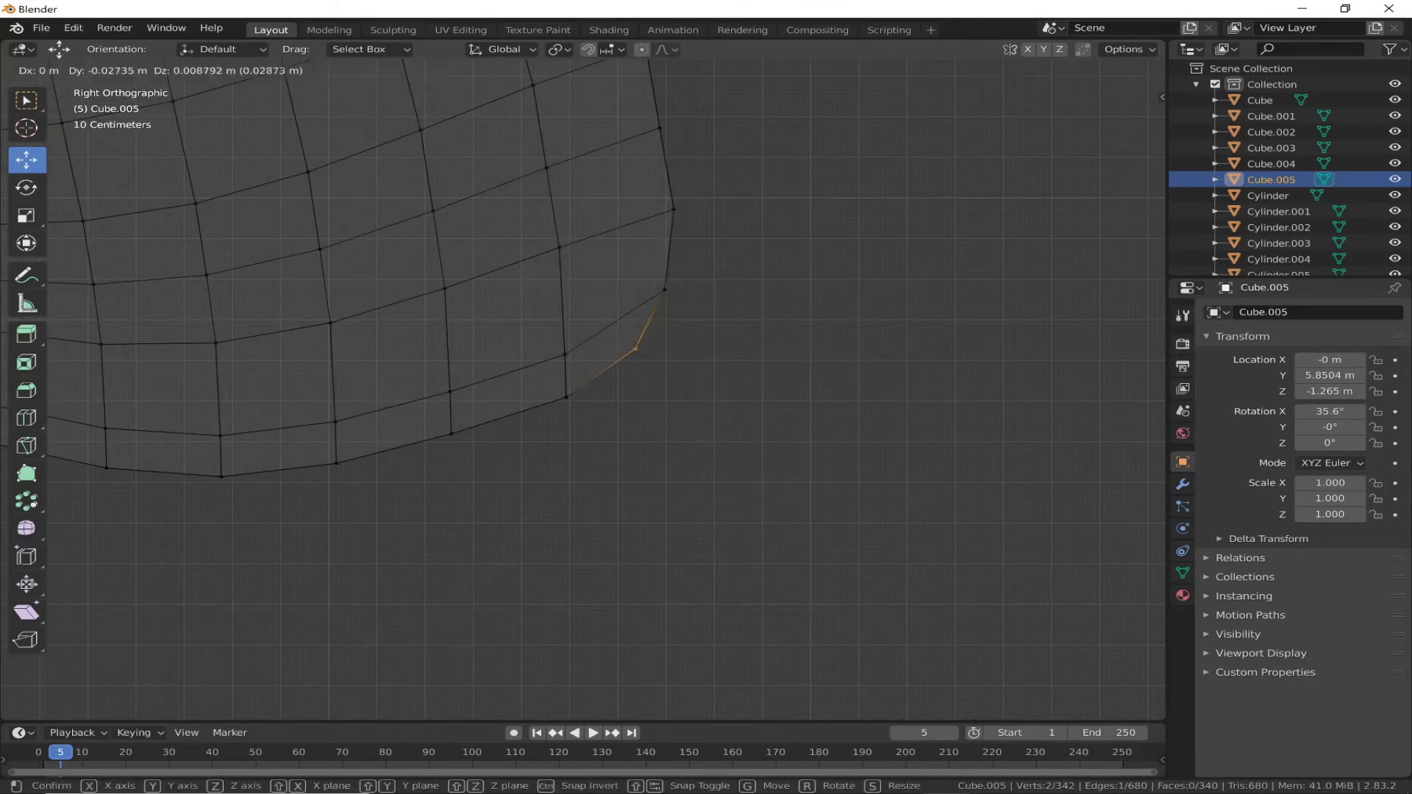
pyautogui.click(720, 435)
pyautogui.keyDown('shift'); pyautogui.moveTo(720, 435); pyautogui.dragTo(750, 435, button='middle'); pyautogui.keyUp('shift')
pyautogui.moveTo(483, 277); pyautogui.dragTo(522, 327)
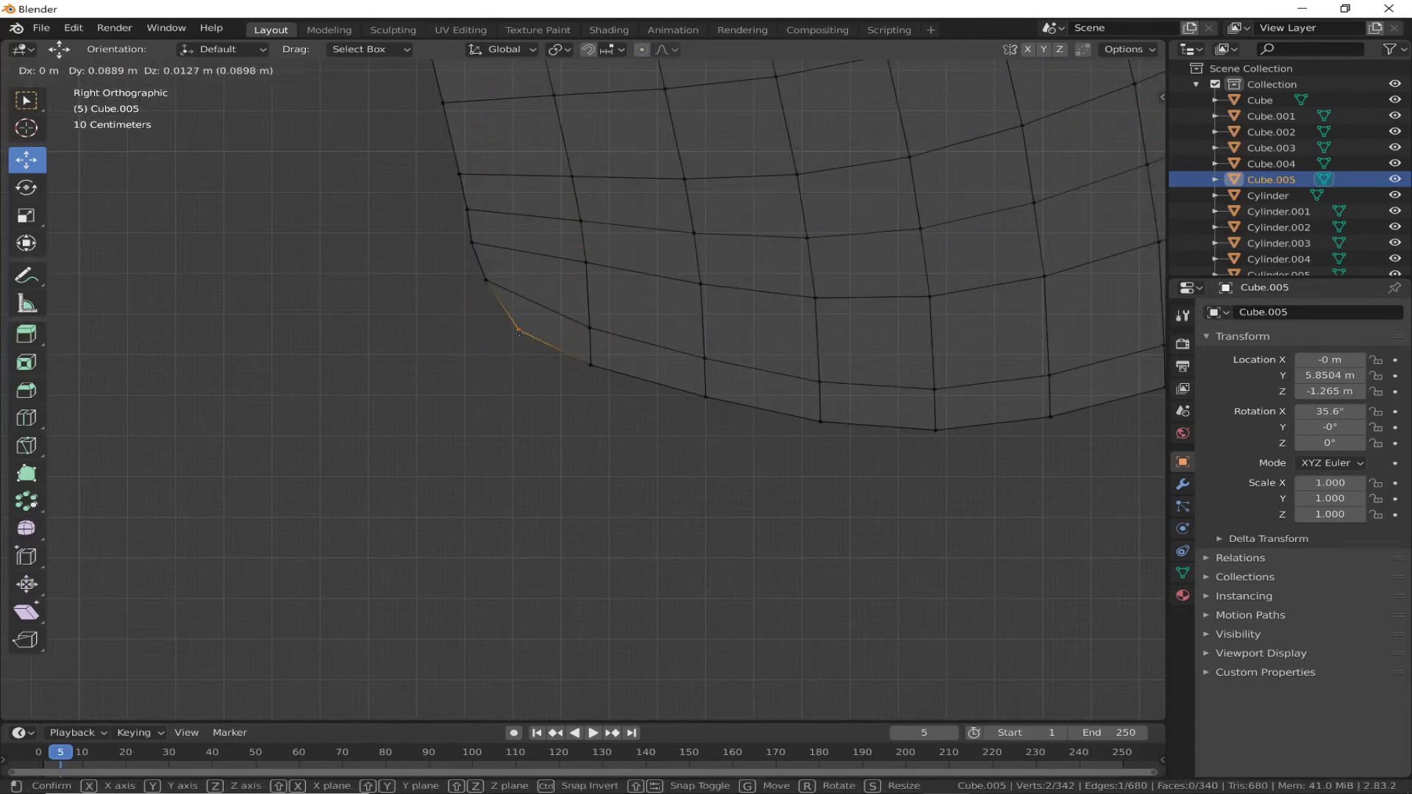
pyautogui.scroll(-2, 766, 354)
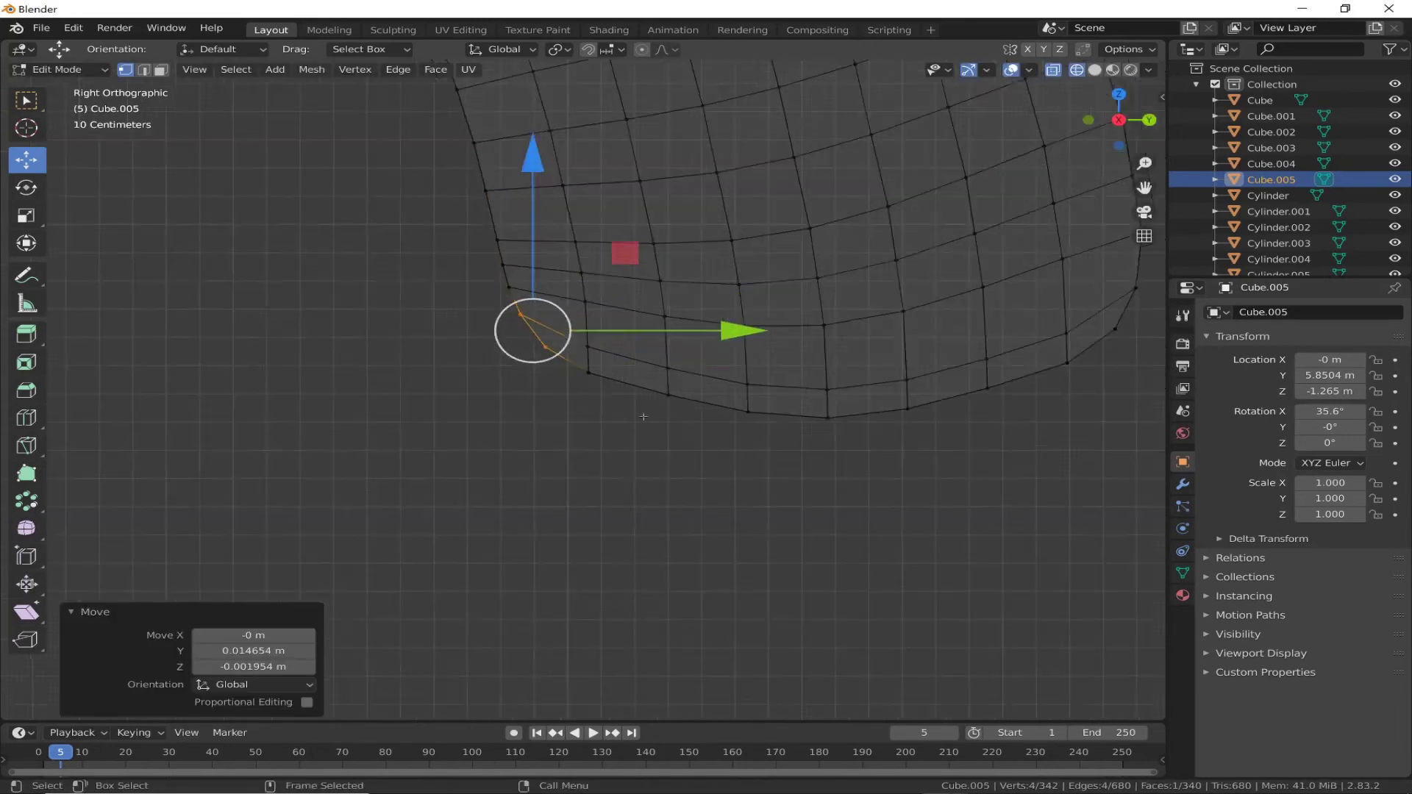
pyautogui.scroll(-3, 765, 355)
pyautogui.moveTo(766, 355); pyautogui.dragTo(721, 412, button='middle')
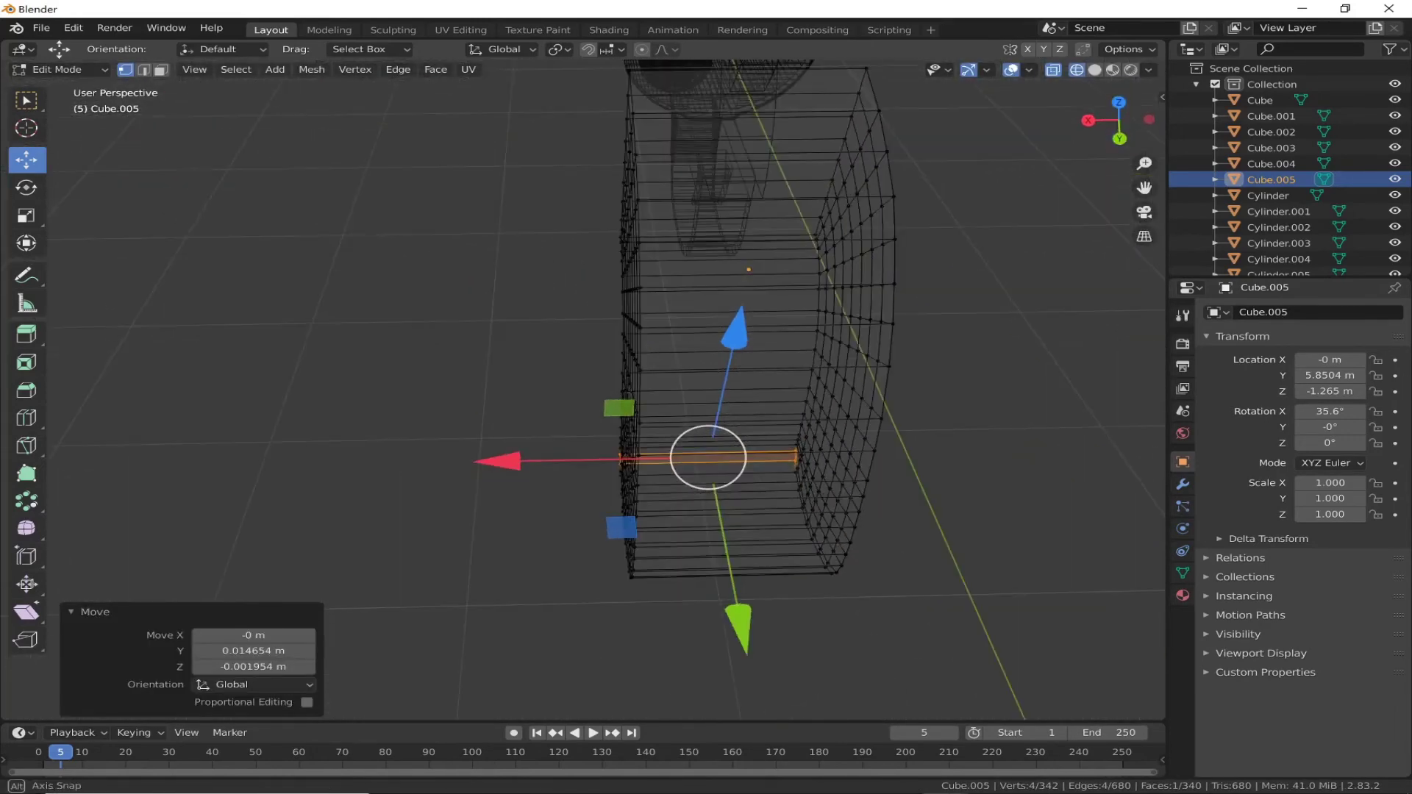
pyautogui.moveTo(258, 95); pyautogui.dragTo(906, 646)
# Step: Squeeze the grip into a thin slab and return to Object Mode with see-through display
pyautogui.press('s')
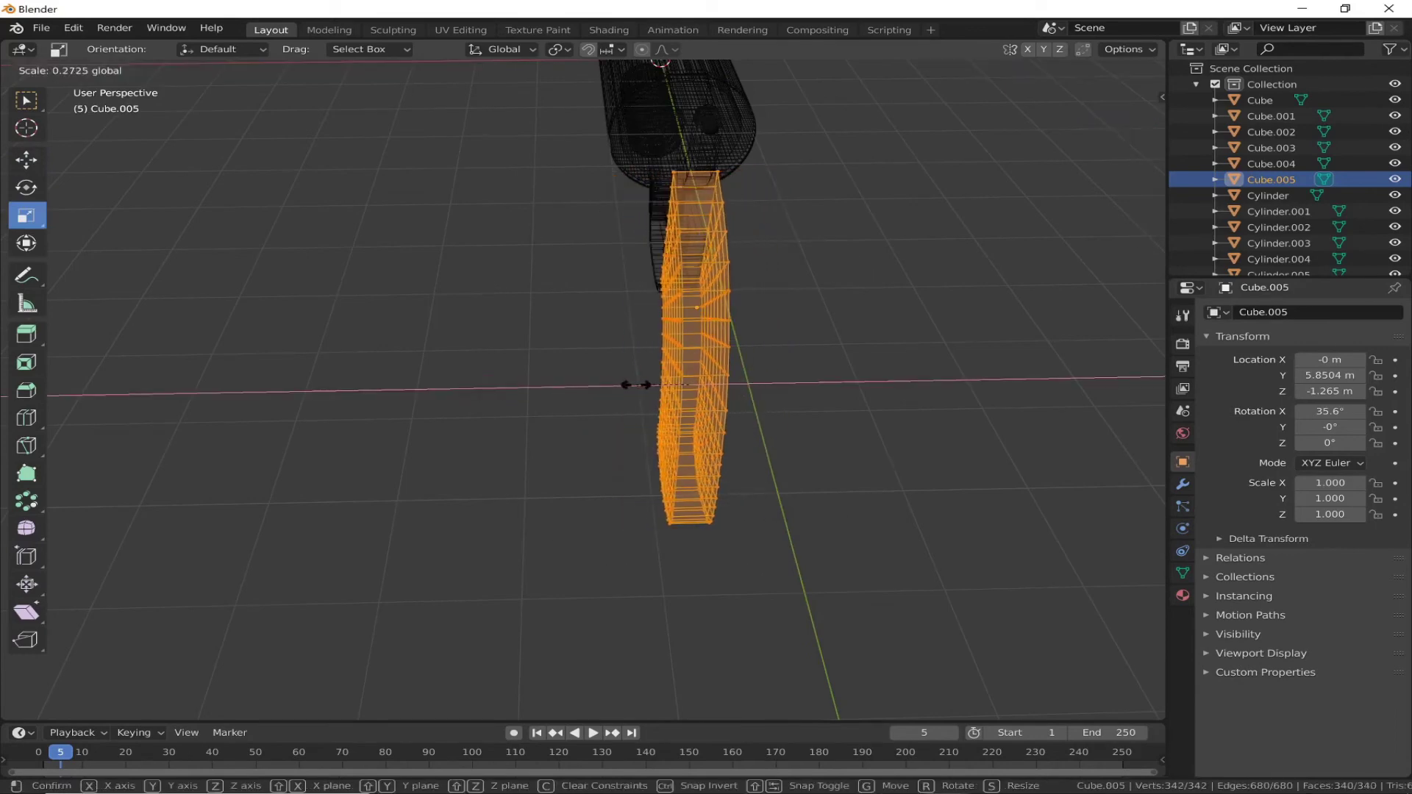
pyautogui.click(654, 384)
pyautogui.moveTo(654, 384); pyautogui.dragTo(610, 364, button='middle')
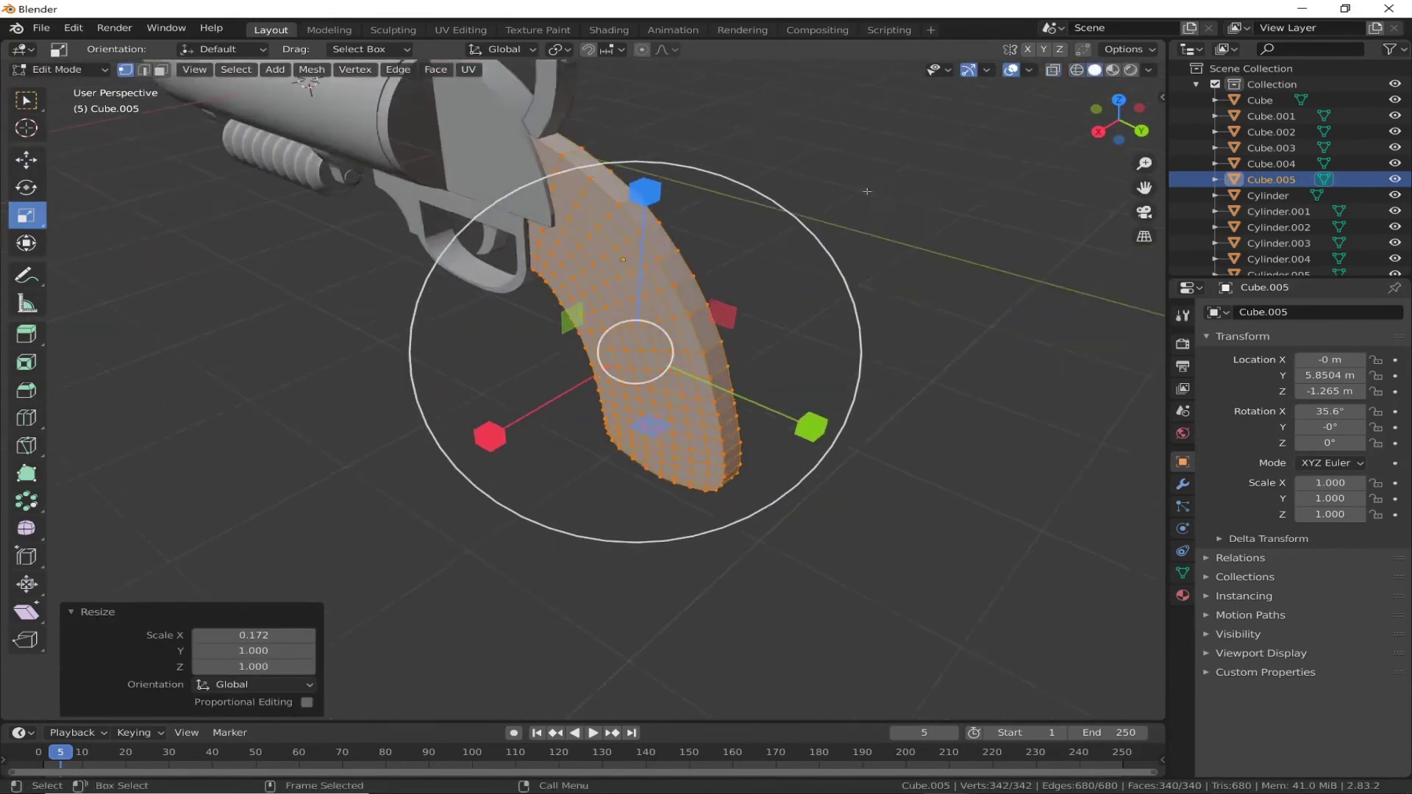
pyautogui.click(59, 69)
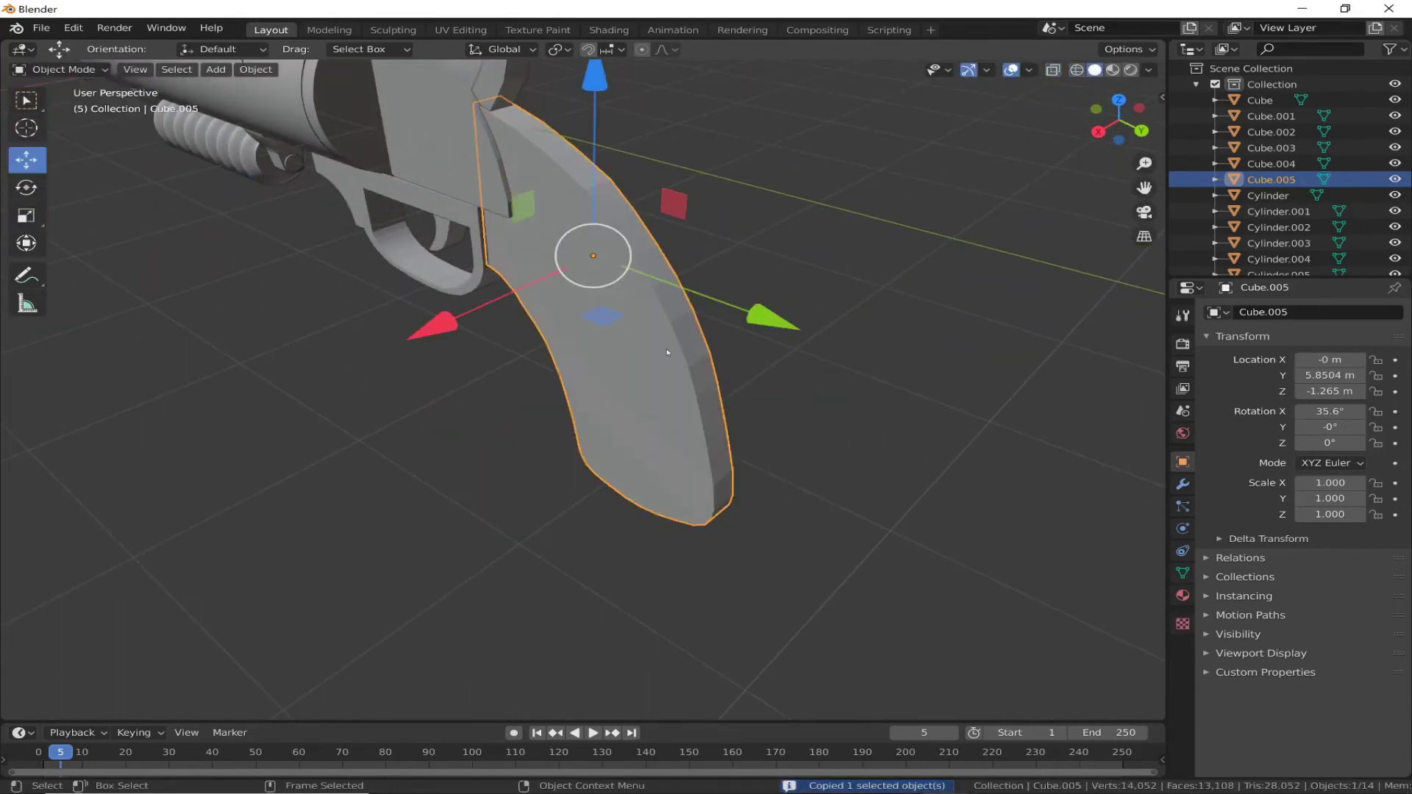
pyautogui.hotkey('shift', 'z')
pyautogui.moveTo(734, 272)
pyautogui.mouseDown(button='middle')
pyautogui.moveTo(791, 300)
pyautogui.moveTo(765, 242)
pyautogui.mouseUp(button='middle')
# Step: Duplicate the grip slab as Cube.006 and scale it to 0.751 on Y and Z
pyautogui.hotkey('ctrl', 'c')
pyautogui.hotkey('ctrl', 'v')
pyautogui.press('s')
pyautogui.click(734, 218)
pyautogui.press('KP_3')
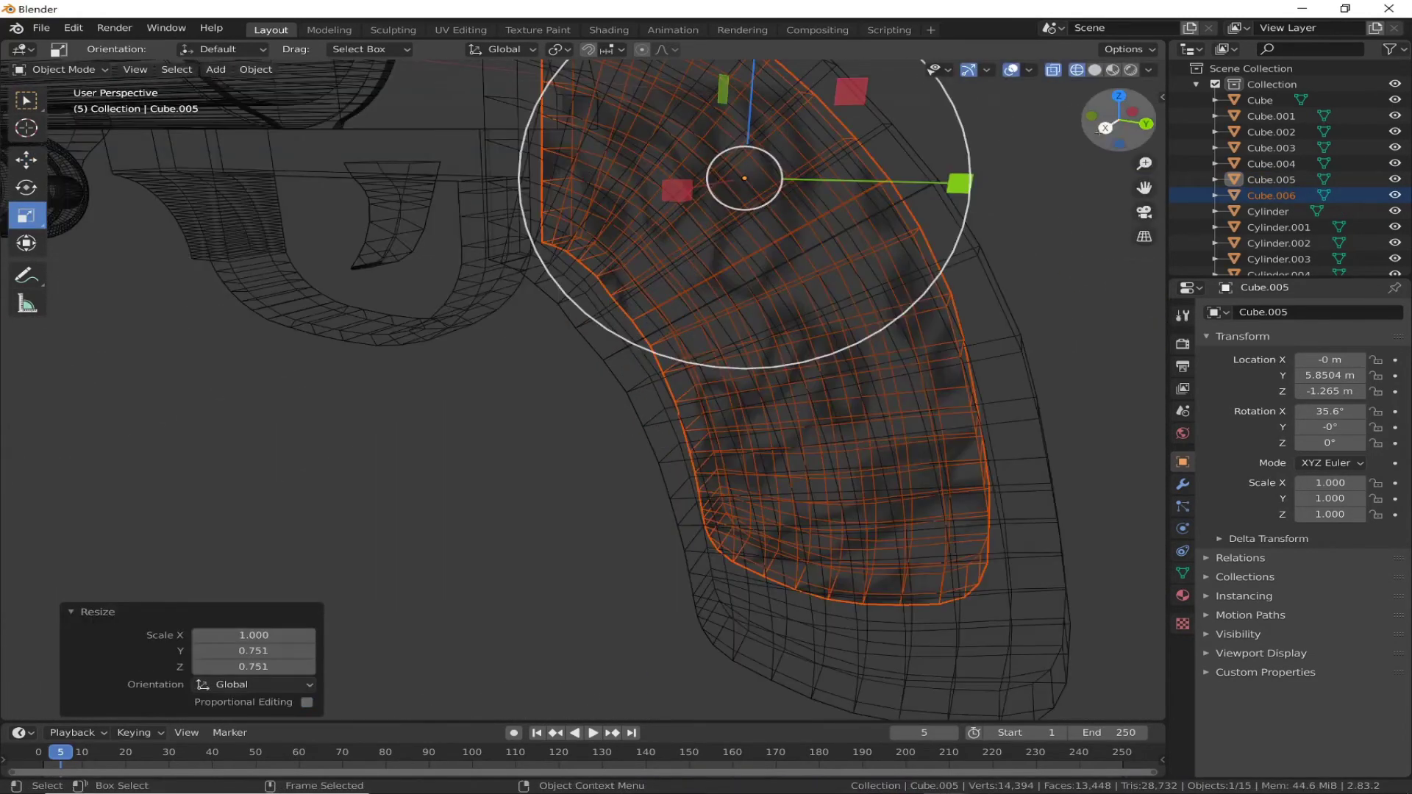
pyautogui.scroll(3, 588, 183)
# Step: Move Cube.006 down inside the grip outline and enter Edit Mode
pyautogui.press('g')
pyautogui.click(575, 156)
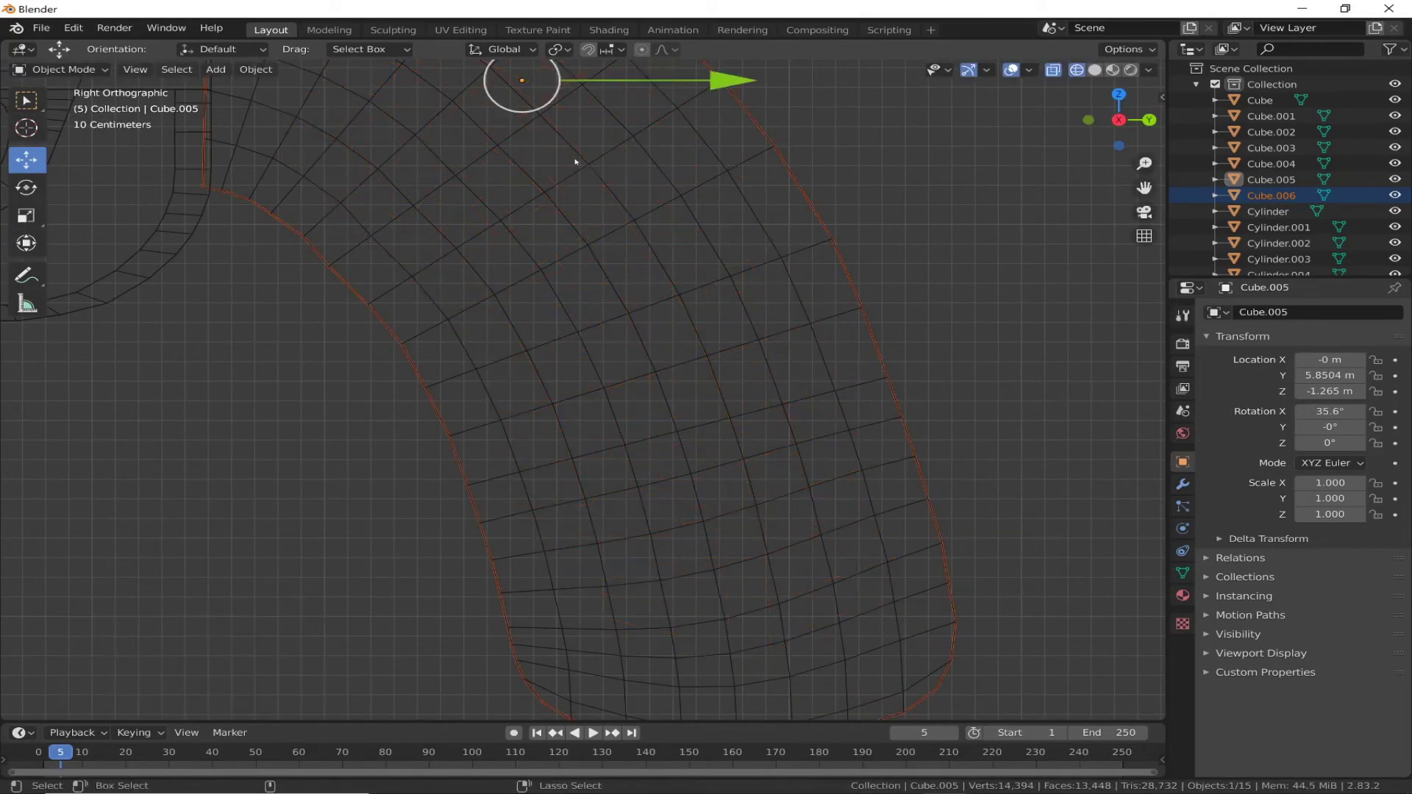
pyautogui.press('g')
pyautogui.click(575, 164)
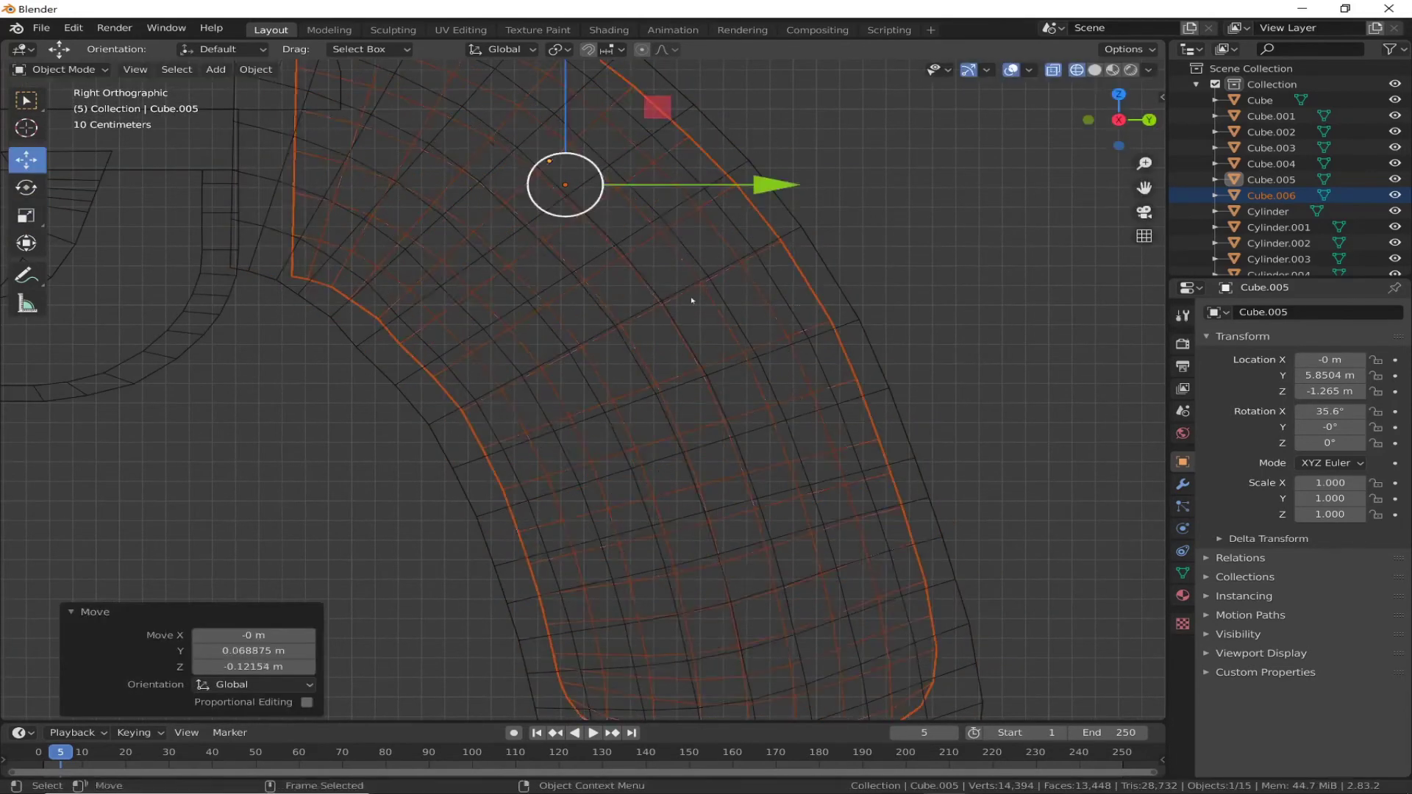
pyautogui.press('g')
pyautogui.click(407, 360)
pyautogui.scroll(3, 407, 360)
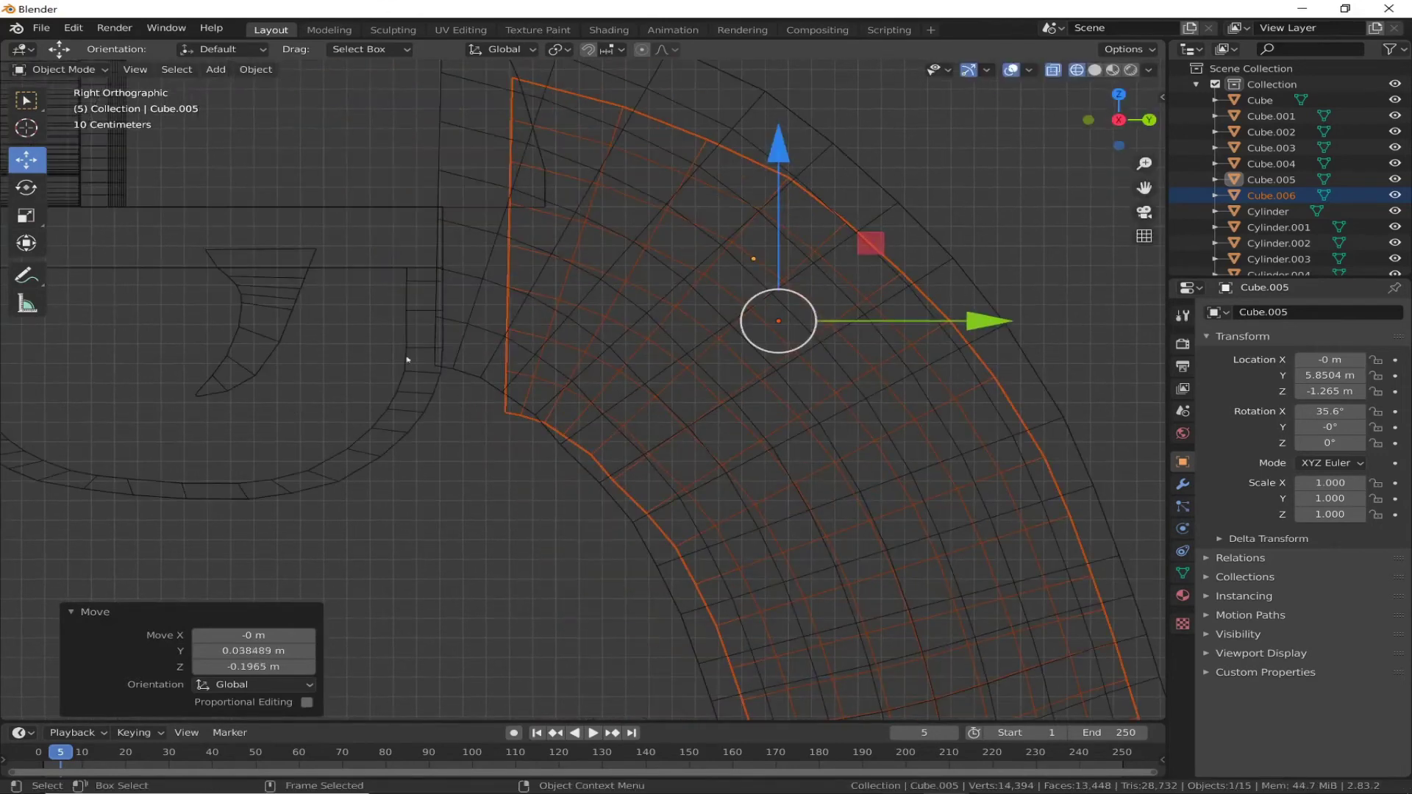
pyautogui.press('Tab')
# Step: Pull back the front vertex column of Cube.006 in Edit Mode using proportional editing
pyautogui.click(56, 88)
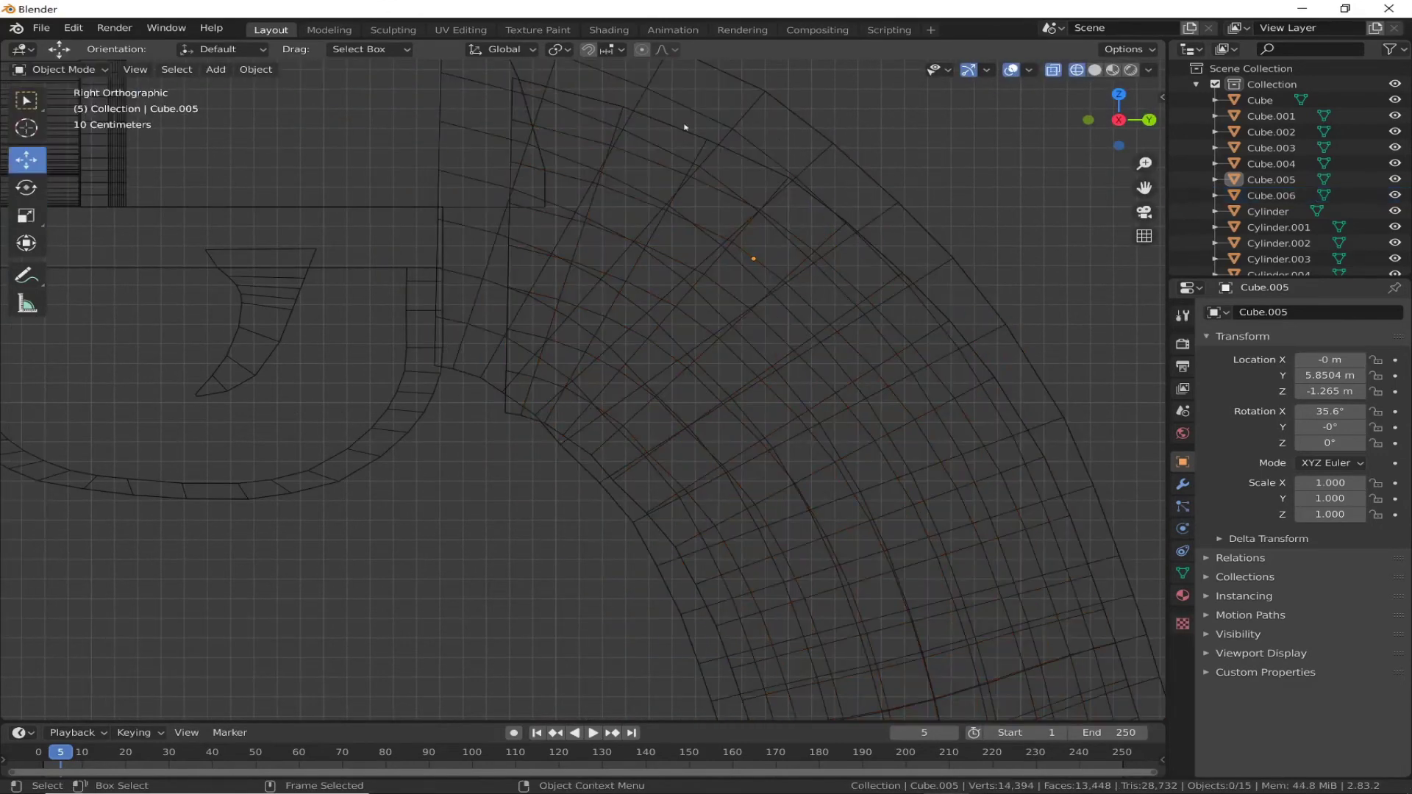
pyautogui.click(684, 118)
pyautogui.press('Tab')
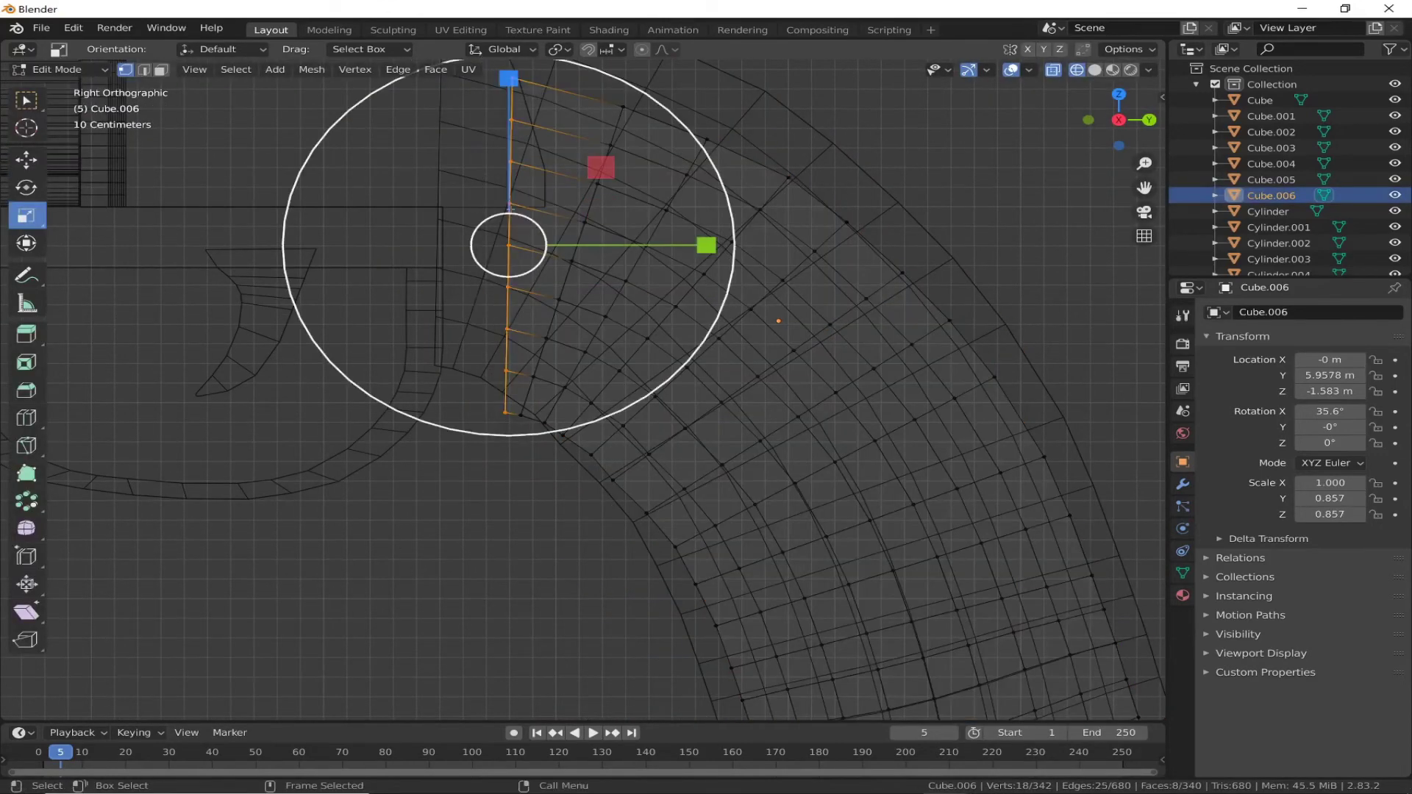
pyautogui.press('g')
pyautogui.click(524, 206)
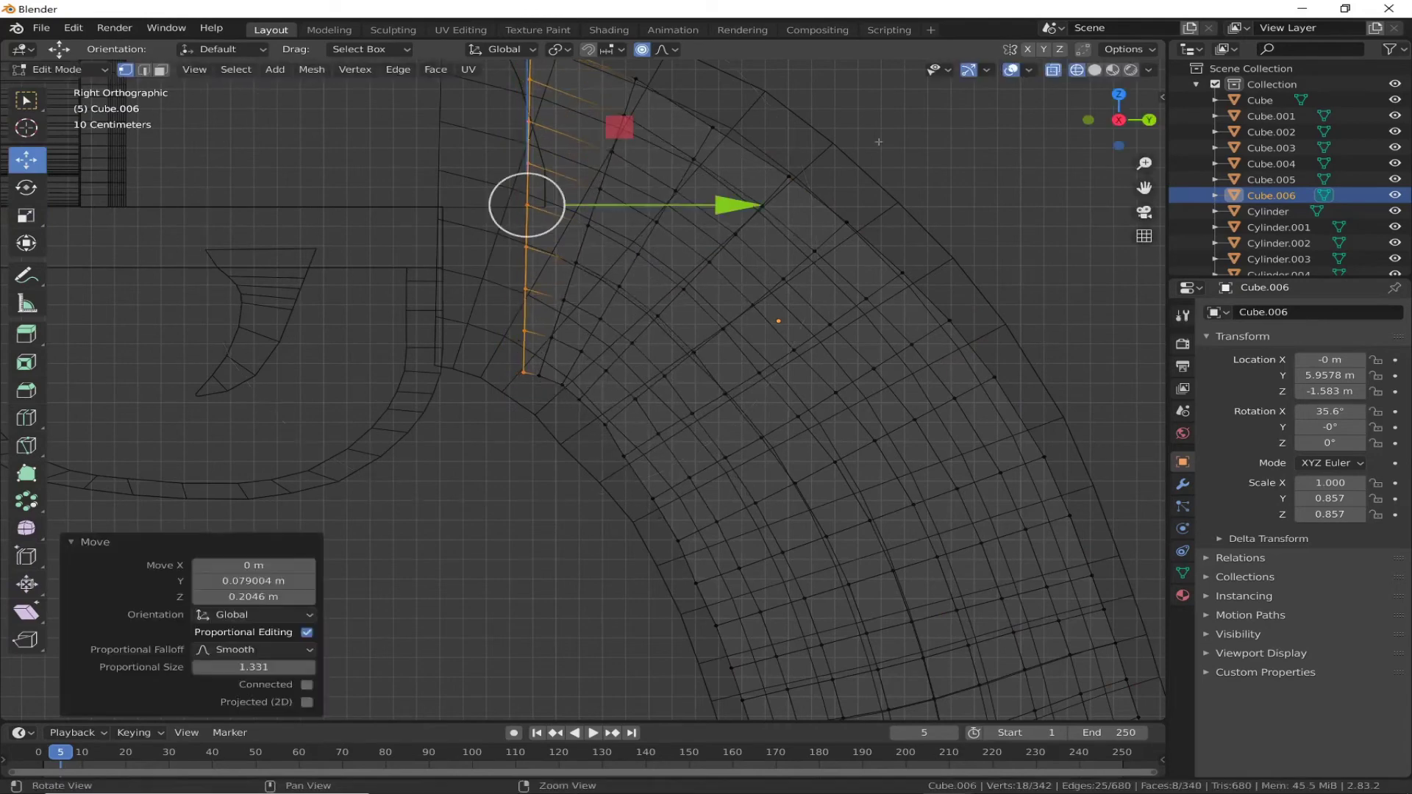
pyautogui.moveTo(523, 206); pyautogui.dragTo(167, 128, button='middle')
# Step: Select all of the panel's vertices and scale them along X
pyautogui.hotkey('shift', 'space')
pyautogui.press('s')
pyautogui.scroll(-5, 1066, 251)
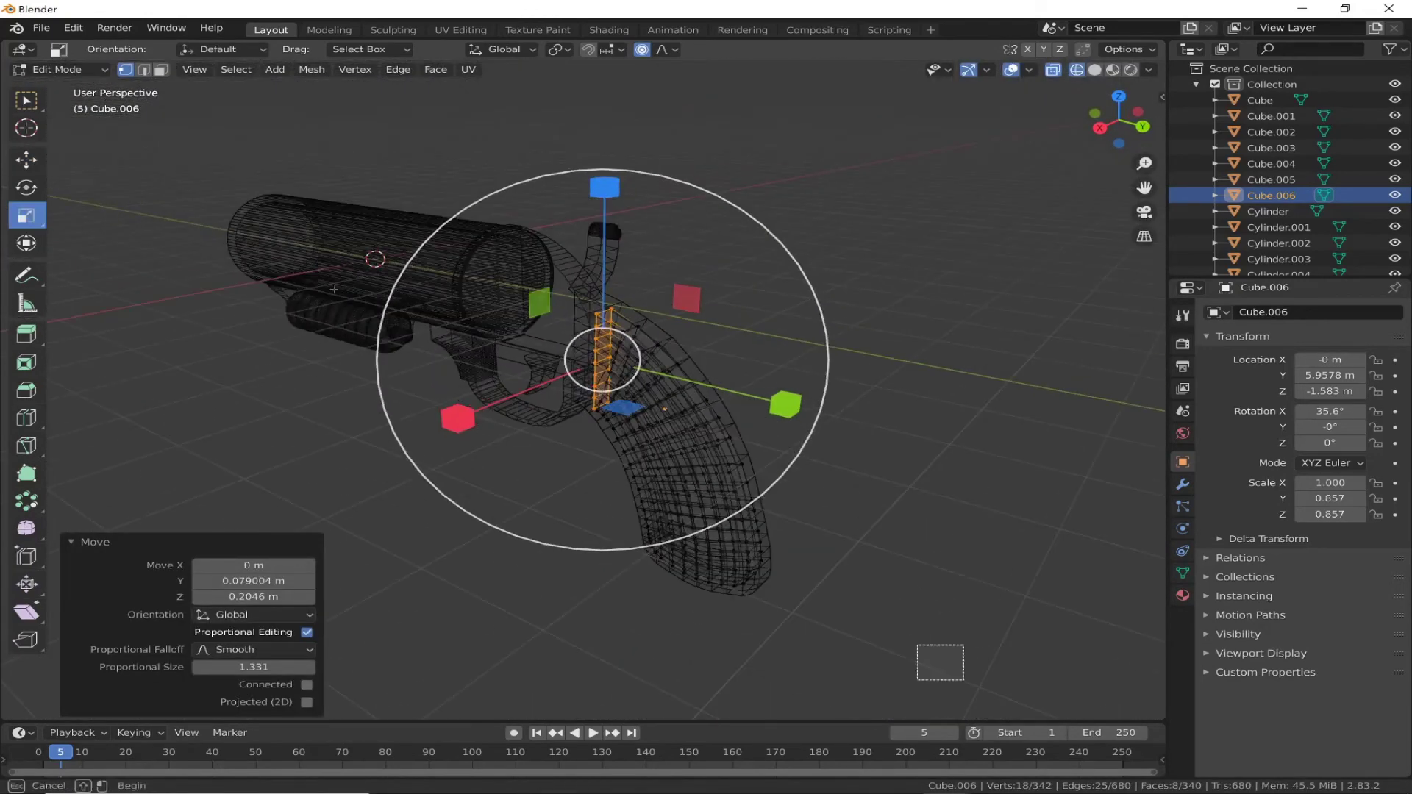
pyautogui.press('a')
pyautogui.press('s')
pyautogui.press('x')
pyautogui.press('Return')
# Step: Redo the X scale so the panel is 0.866 as thick, with see-through off
pyautogui.scroll(6, 1065, 250)
pyautogui.hotkey('shift', 'z')
pyautogui.press('KP_Decimal')
pyautogui.press('s')
pyautogui.press('x')
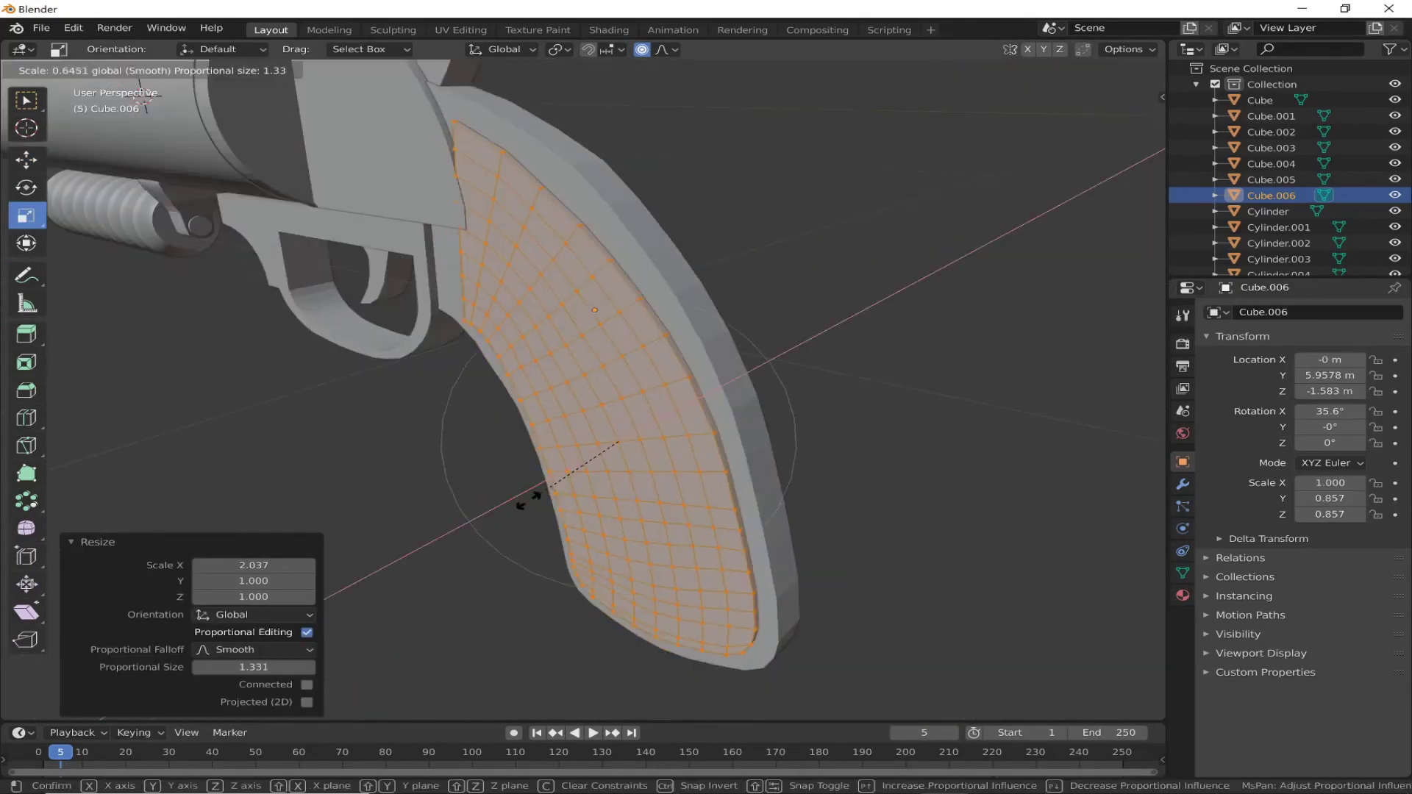
pyautogui.click(142, 98)
pyautogui.moveTo(480, 498); pyautogui.dragTo(1103, 128, button='middle')
# Step: In Right Ortho with X-ray, move the panel's front vertex column with proportional falloff
pyautogui.click(1106, 133)
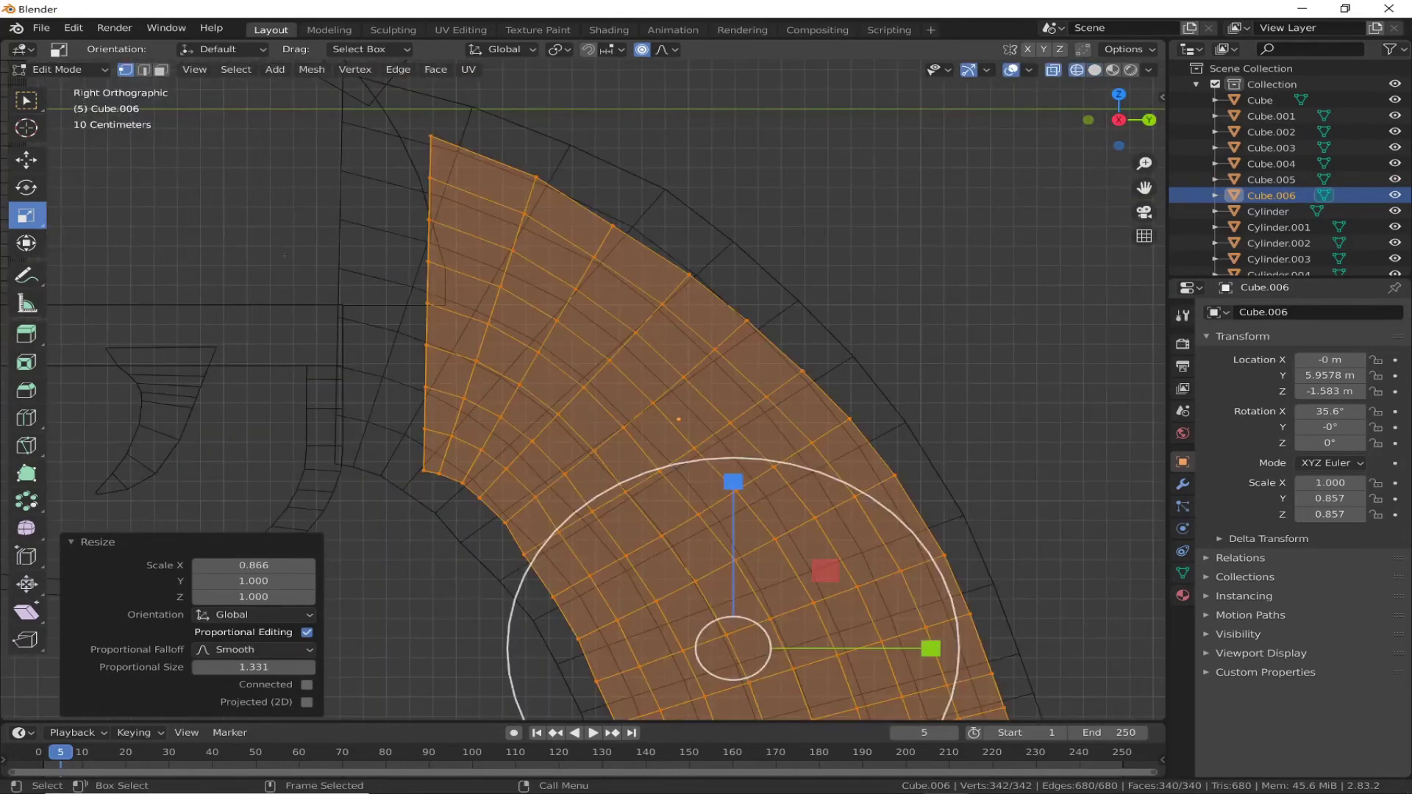
pyautogui.hotkey('alt', 'z')
pyautogui.moveTo(353, 159); pyautogui.dragTo(488, 492)
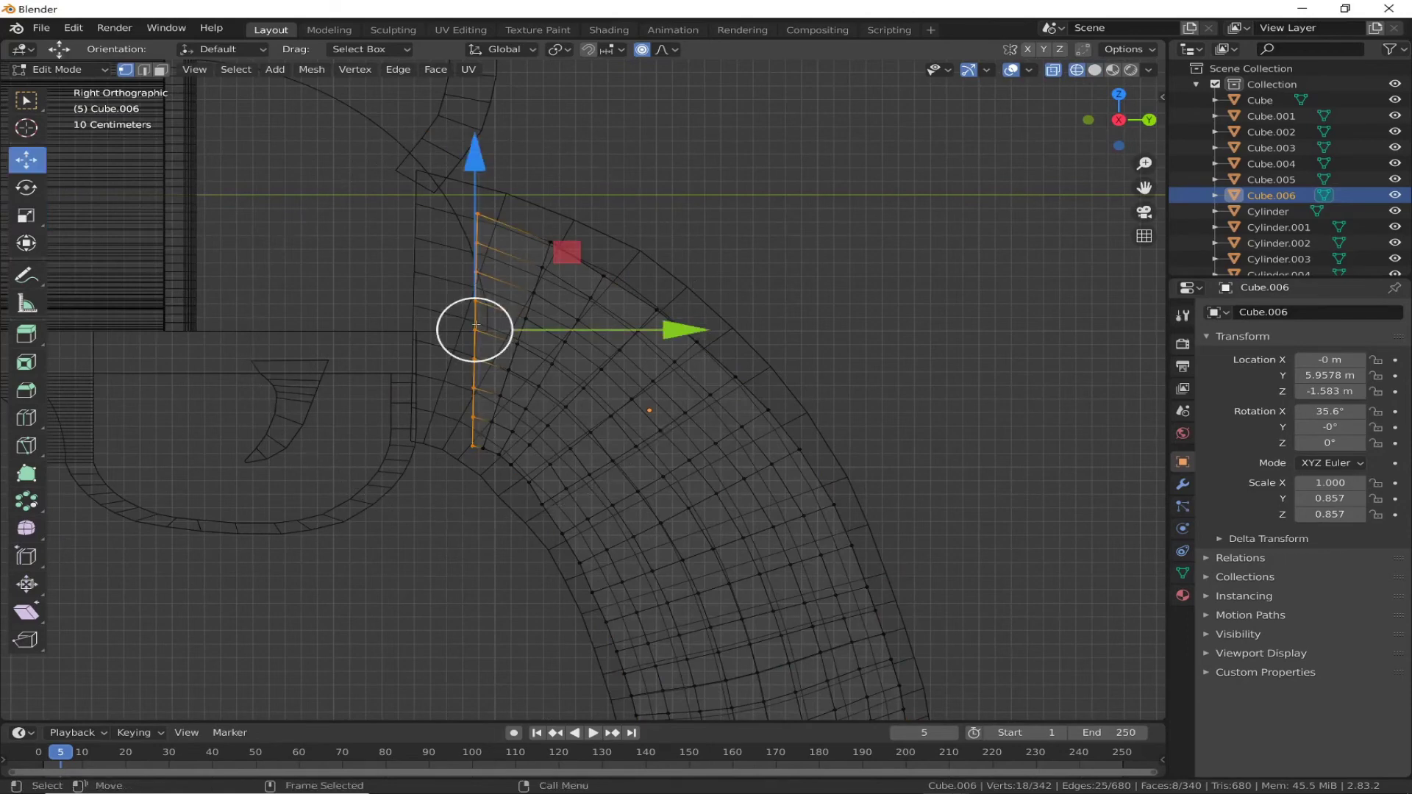
pyautogui.moveTo(476, 325)
pyautogui.mouseDown()
pyautogui.moveTo(535, 345)
pyautogui.moveTo(152, 272)
pyautogui.mouseUp()
pyautogui.scroll(-10, 526, 349)
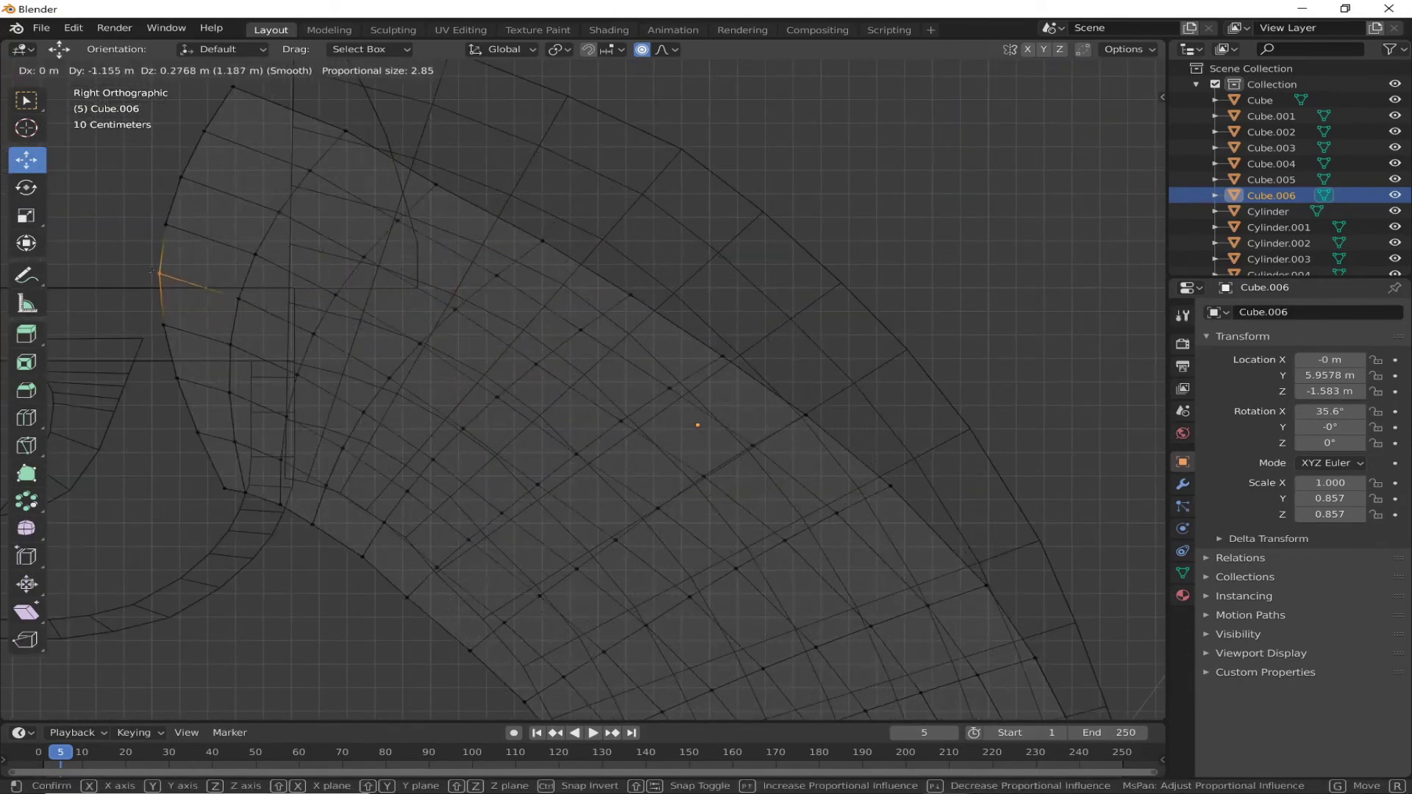
pyautogui.keyDown('shift'); pyautogui.moveTo(152, 272); pyautogui.dragTo(359, 324, button='middle'); pyautogui.keyUp('shift')
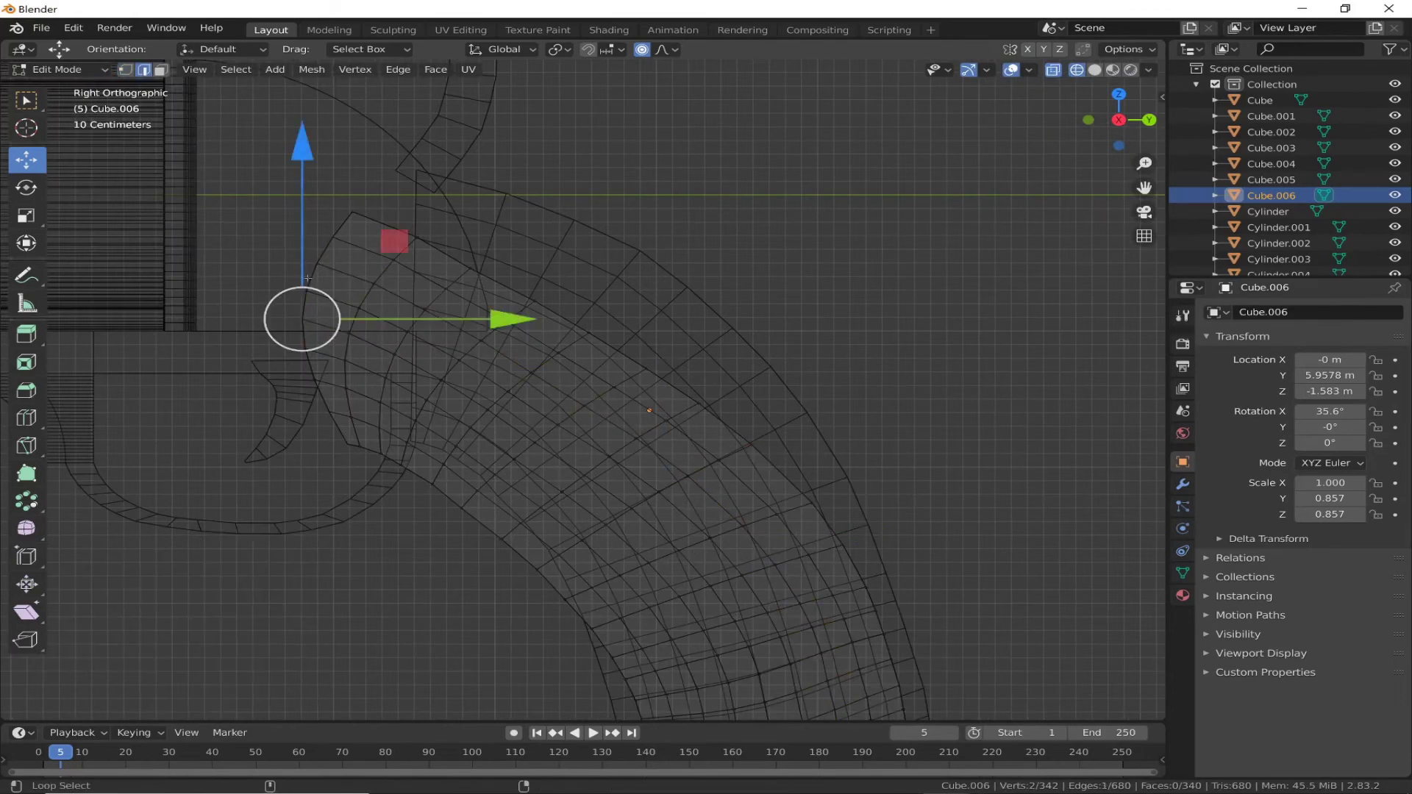
pyautogui.moveTo(330, 321); pyautogui.dragTo(345, 324)
pyautogui.moveTo(346, 323); pyautogui.dragTo(271, 298, button='middle')
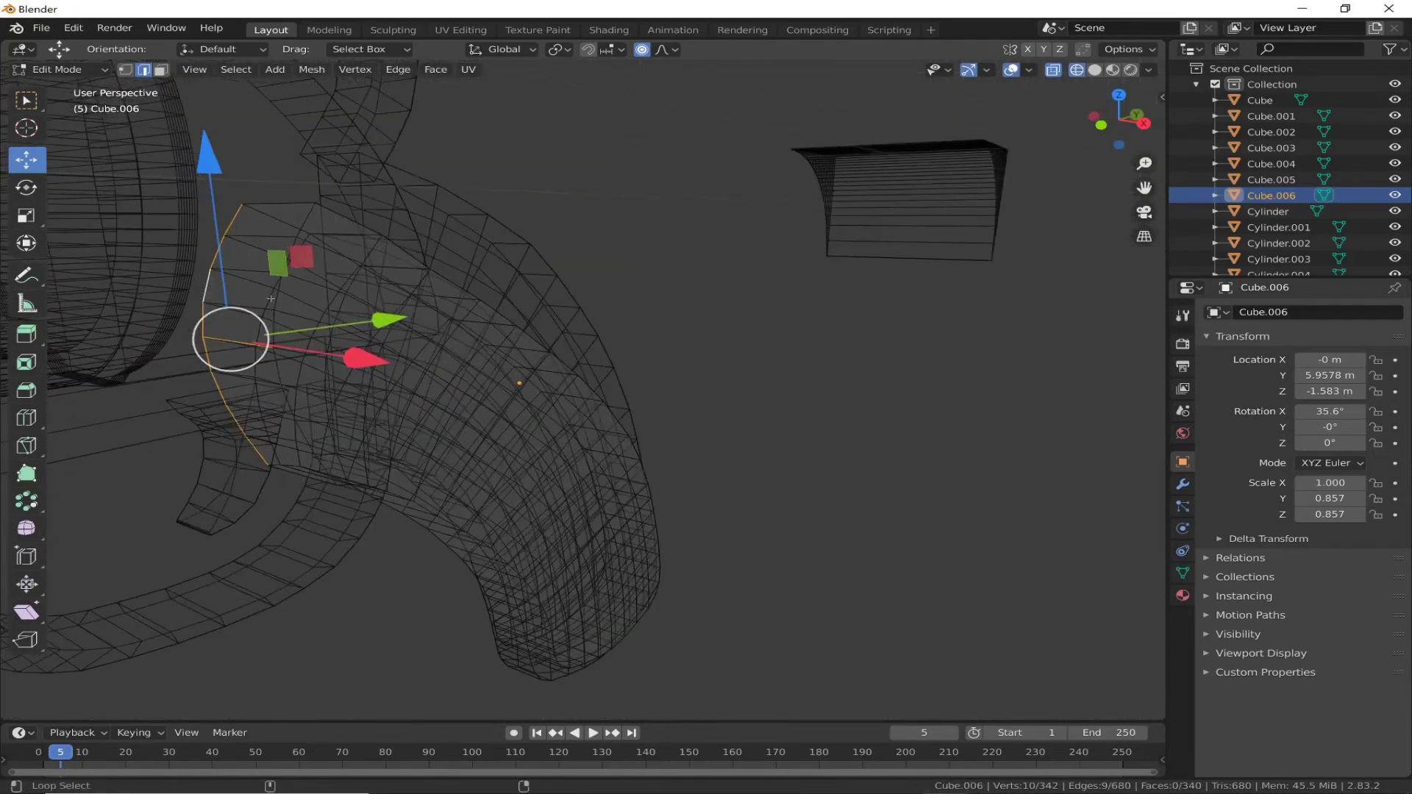
# Step: Select the panel's top corner vertices and begin nudging them inward
pyautogui.moveTo(292, 482)
pyautogui.keyDown('alt'); pyautogui.mouseDown(button='middle')
pyautogui.moveTo(478, 382)
pyautogui.moveTo(755, 410)
pyautogui.moveTo(748, 545)
pyautogui.mouseUp(button='middle'); pyautogui.keyUp('alt')
pyautogui.press('g')
pyautogui.click(529, 366)
pyautogui.press('g')
pyautogui.click(614, 276)
pyautogui.hotkey('ctrl', 'z')
pyautogui.keyDown('shift'); pyautogui.moveTo(614, 276); pyautogui.dragTo(552, 255, button='middle'); pyautogui.keyUp('shift')
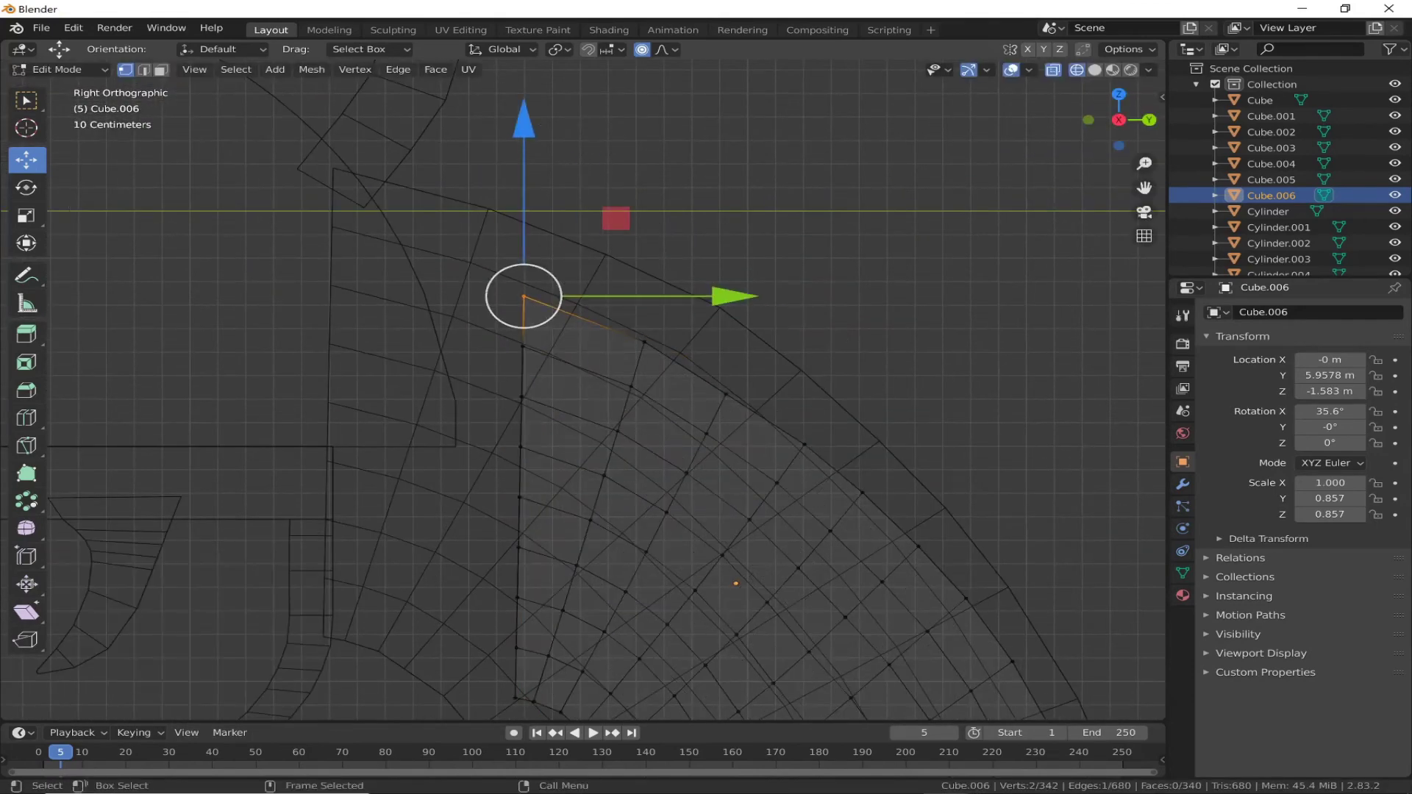
pyautogui.press('g')
pyautogui.click(573, 319)
pyautogui.press('g')
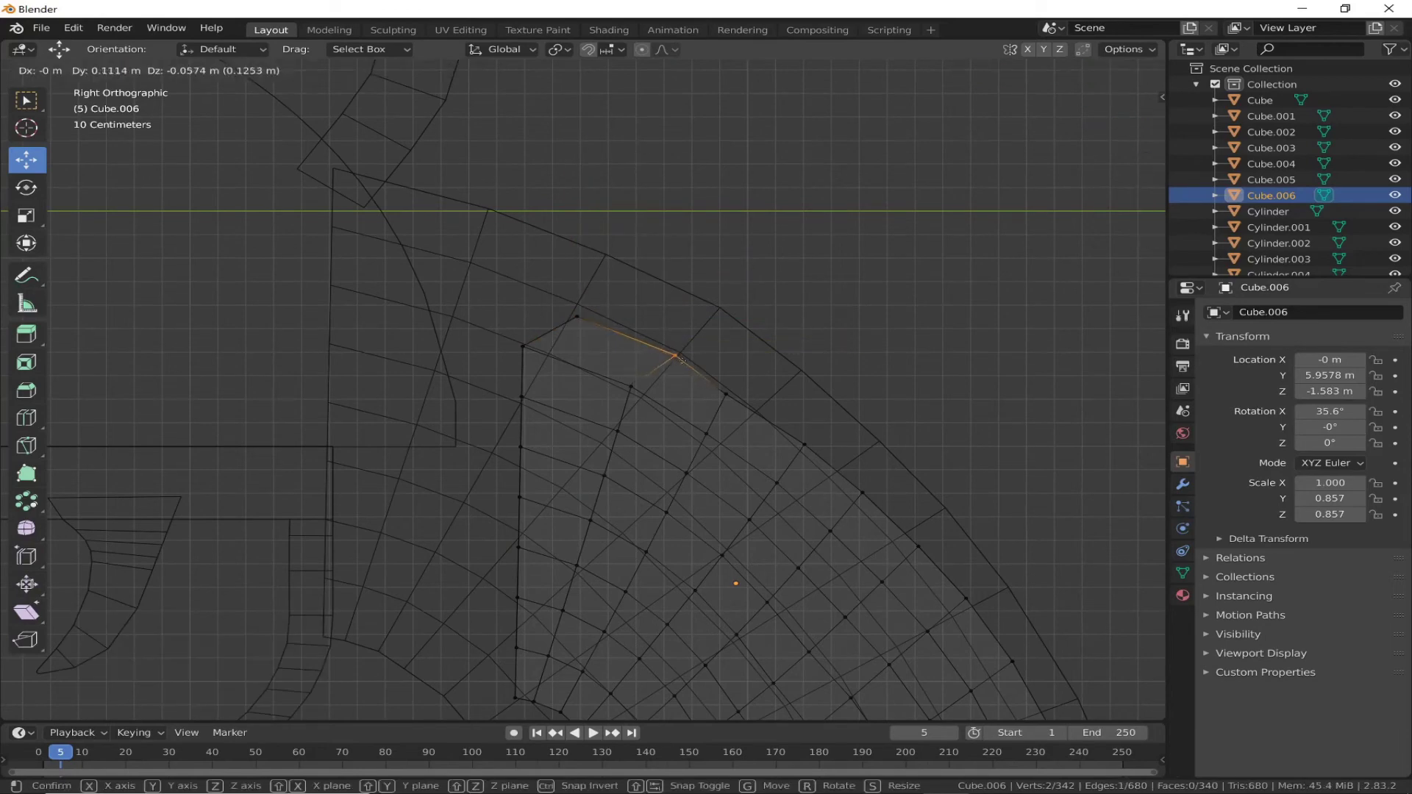
pyautogui.click(589, 322)
# Step: Reposition individual top-corner vertices along the panel outline, undoing unwanted moves
pyautogui.hotkey('ctrl', 'z')
pyautogui.press('g')
pyautogui.click(620, 340)
pyautogui.press('g')
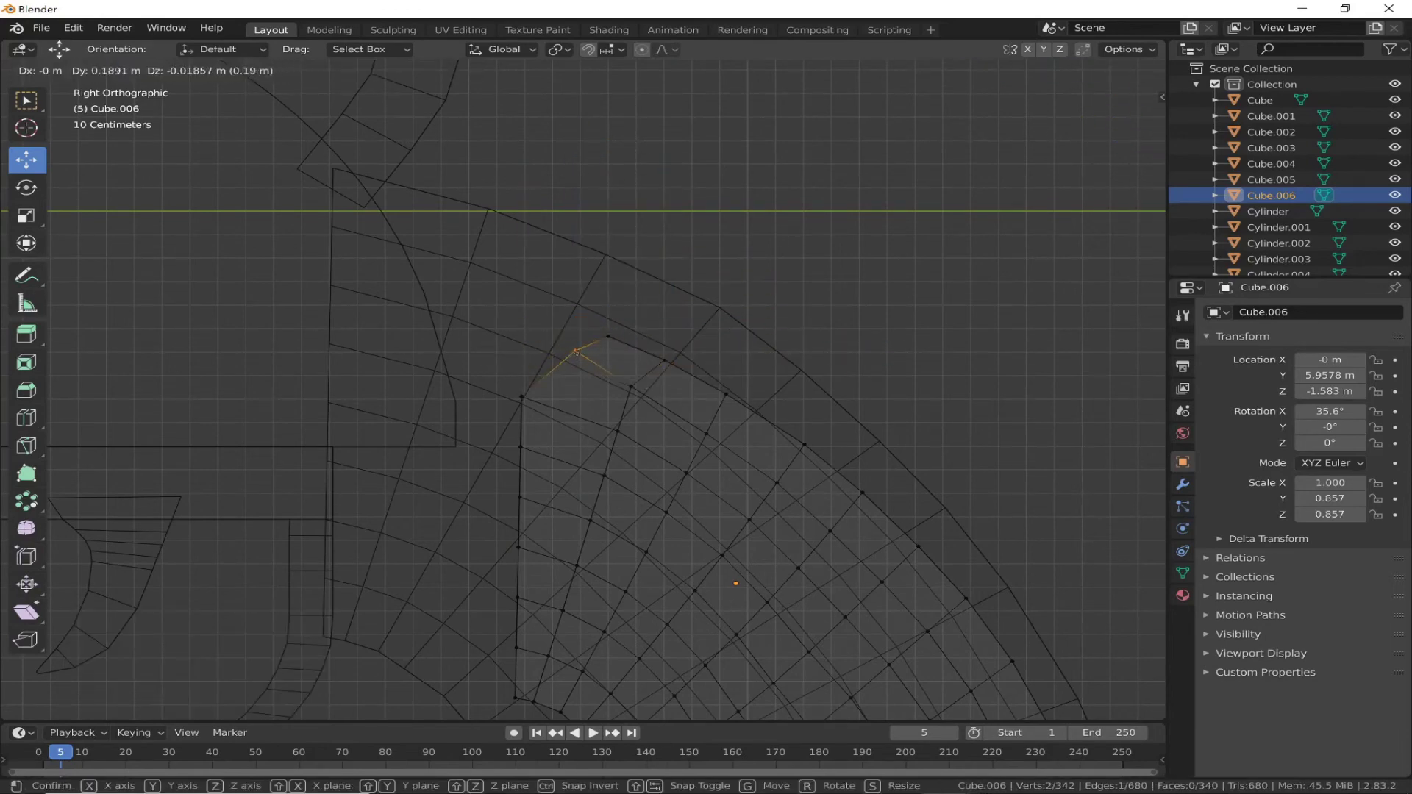
pyautogui.click(434, 286)
pyautogui.scroll(3, 434, 287)
pyautogui.press('g')
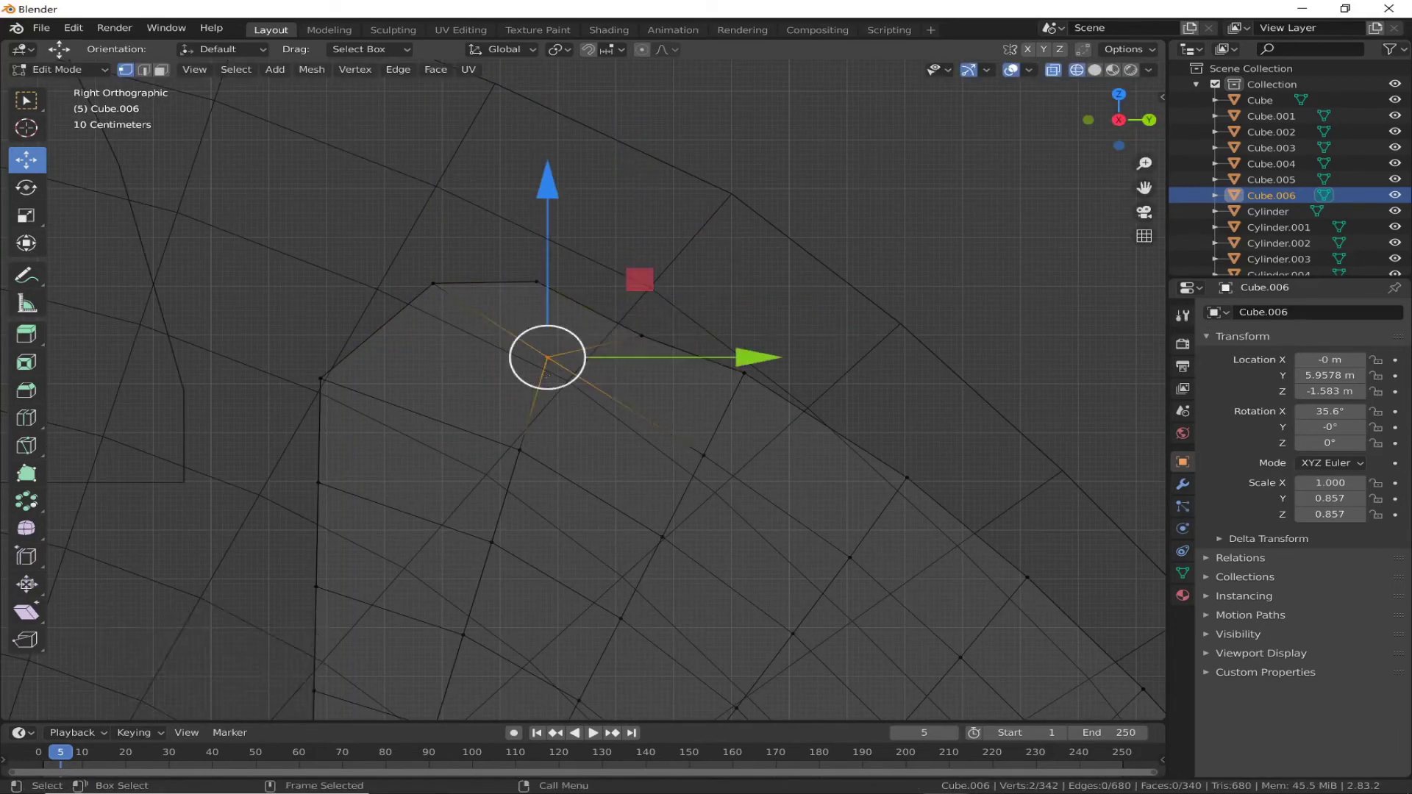
pyautogui.click(546, 375)
pyautogui.hotkey('ctrl', 'z')
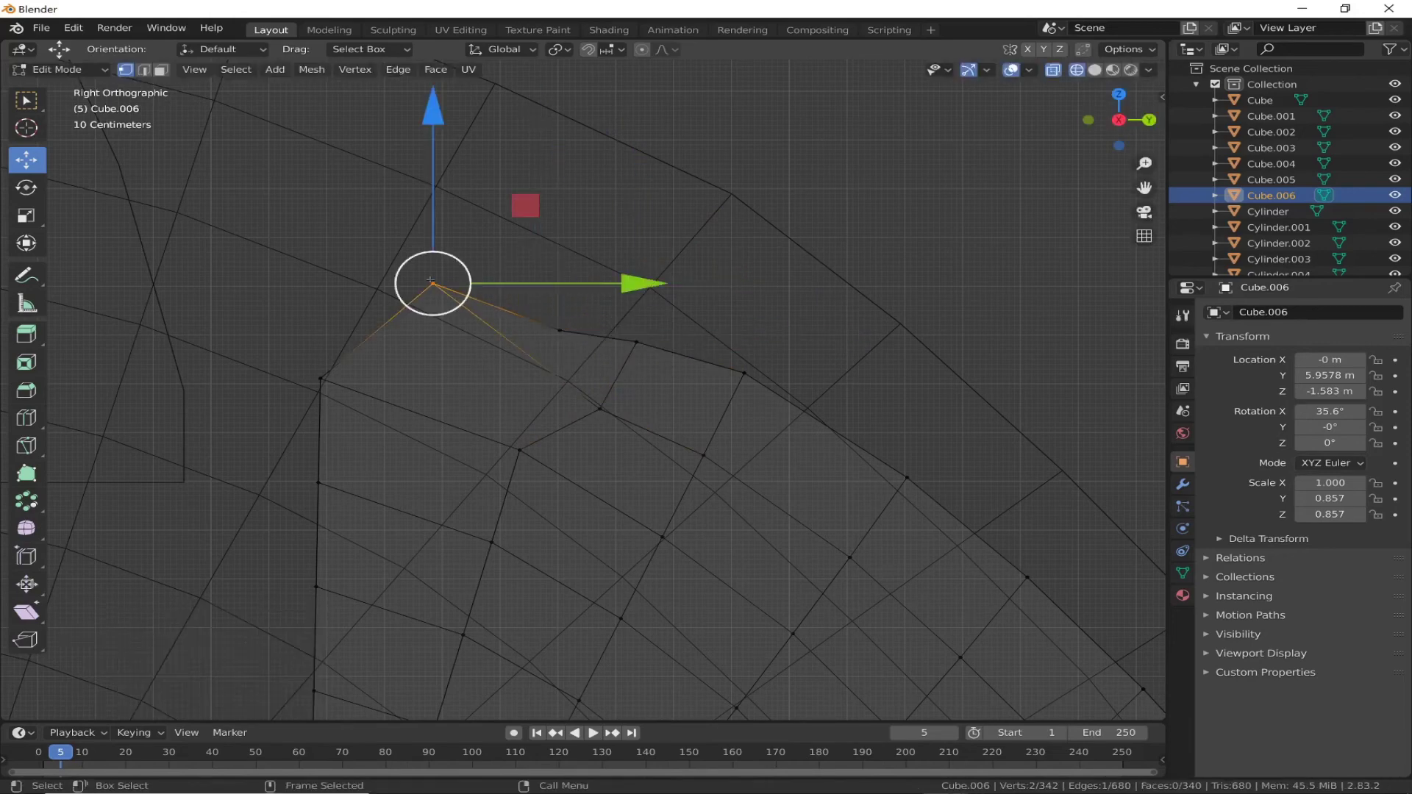
pyautogui.press('g')
pyautogui.click(473, 331)
pyautogui.press('g')
pyautogui.click(536, 213)
# Step: Pull the corner vertices up-left and fine-tune them to round the panel's top corner
pyautogui.keyDown('shift'); pyautogui.moveTo(508, 254); pyautogui.dragTo(508, 368, button='middle'); pyautogui.keyUp('shift')
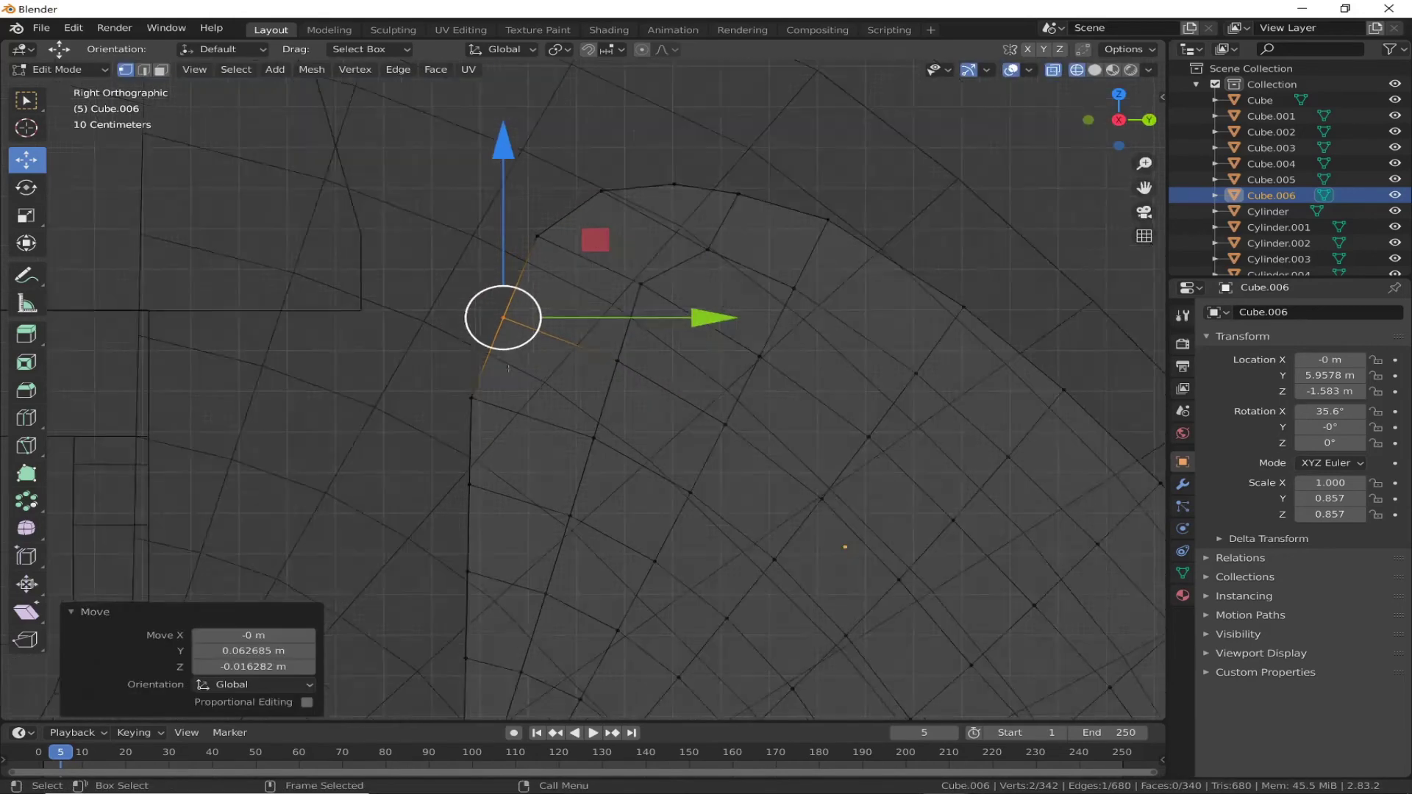
pyautogui.scroll(-2, 508, 368)
pyautogui.press('g')
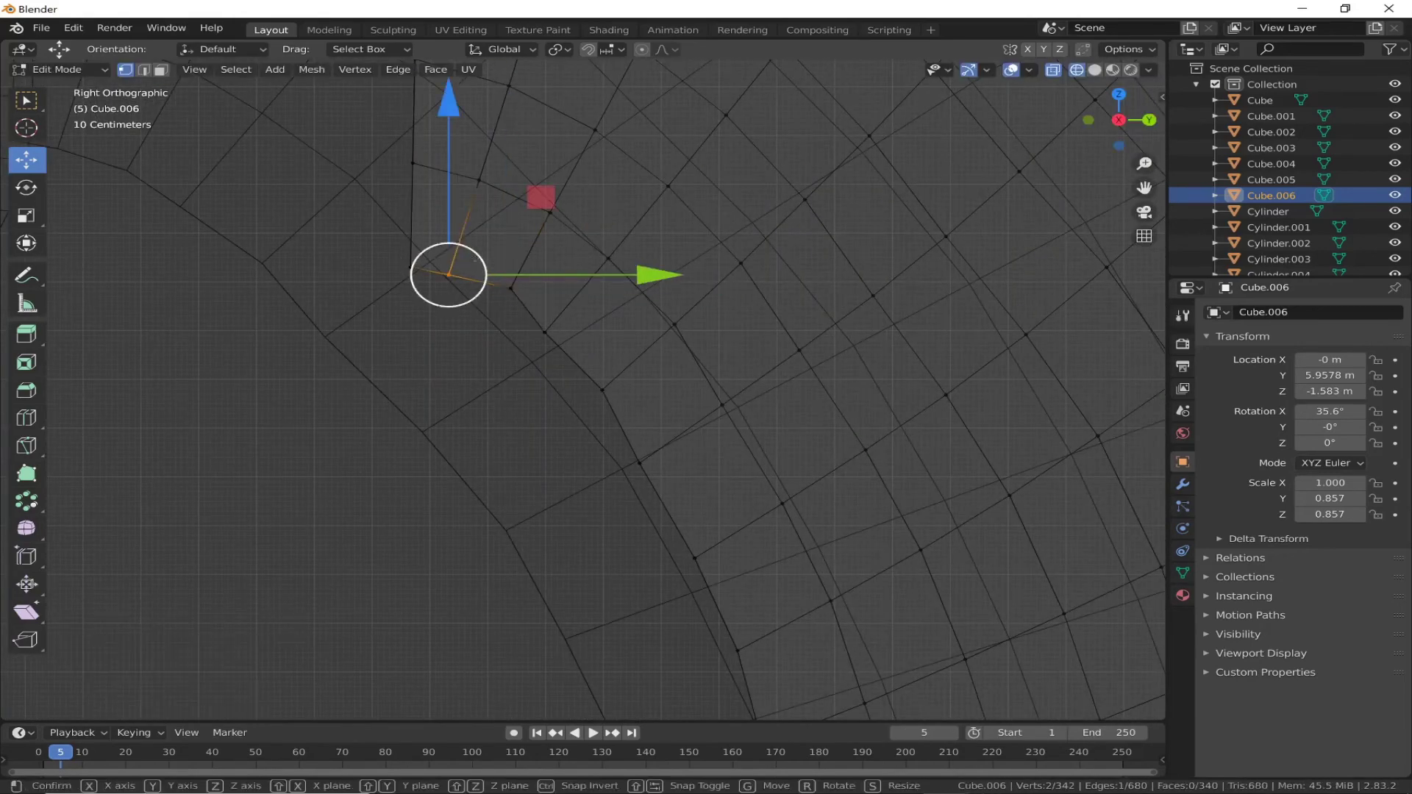
pyautogui.moveTo(448, 275); pyautogui.dragTo(419, 161)
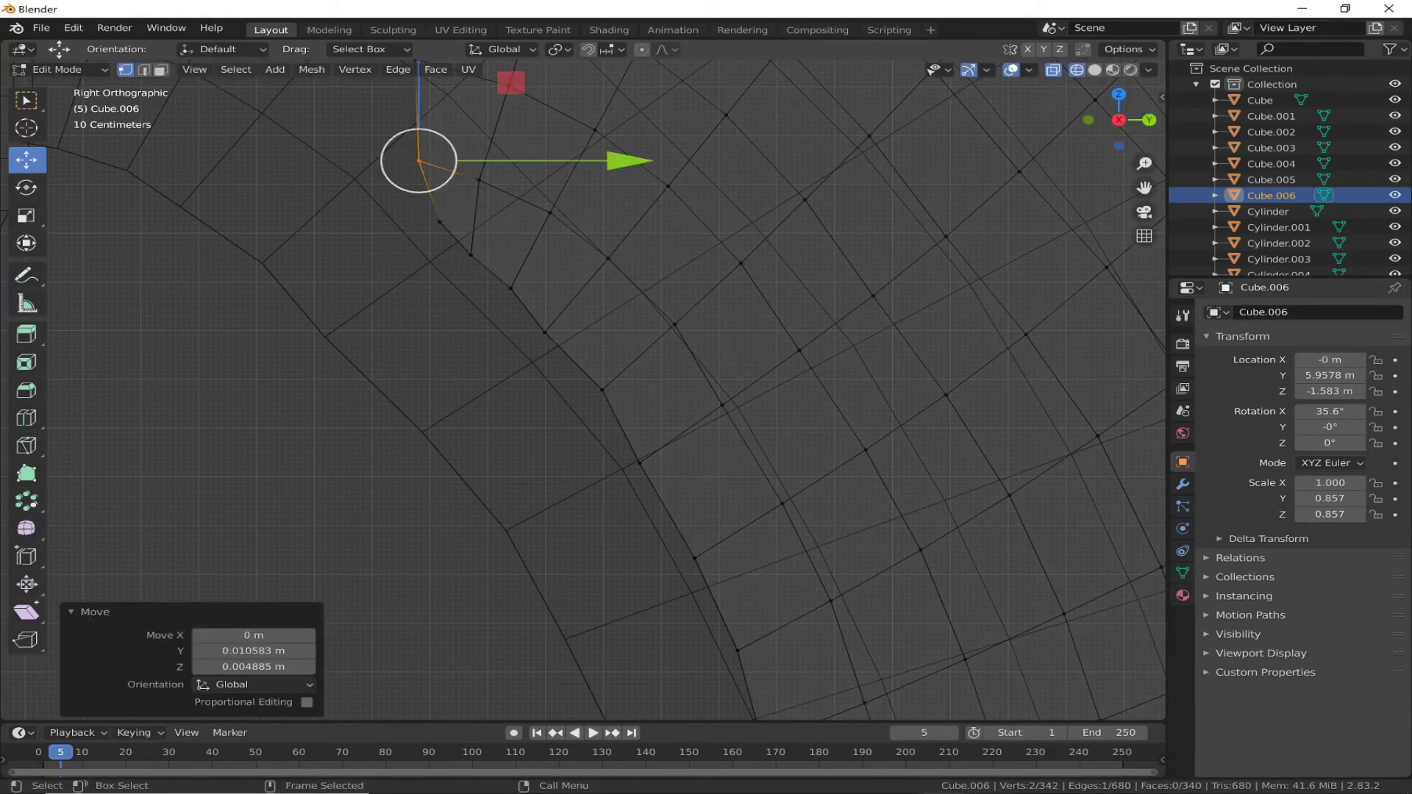
pyautogui.press('g')
pyautogui.moveTo(419, 160)
pyautogui.keyDown('shift'); pyautogui.mouseDown(button='middle')
pyautogui.moveTo(545, 330)
pyautogui.moveTo(598, 662)
pyautogui.mouseUp(button='middle'); pyautogui.keyUp('shift')
pyautogui.click(545, 330)
pyautogui.scroll(2, 519, 336)
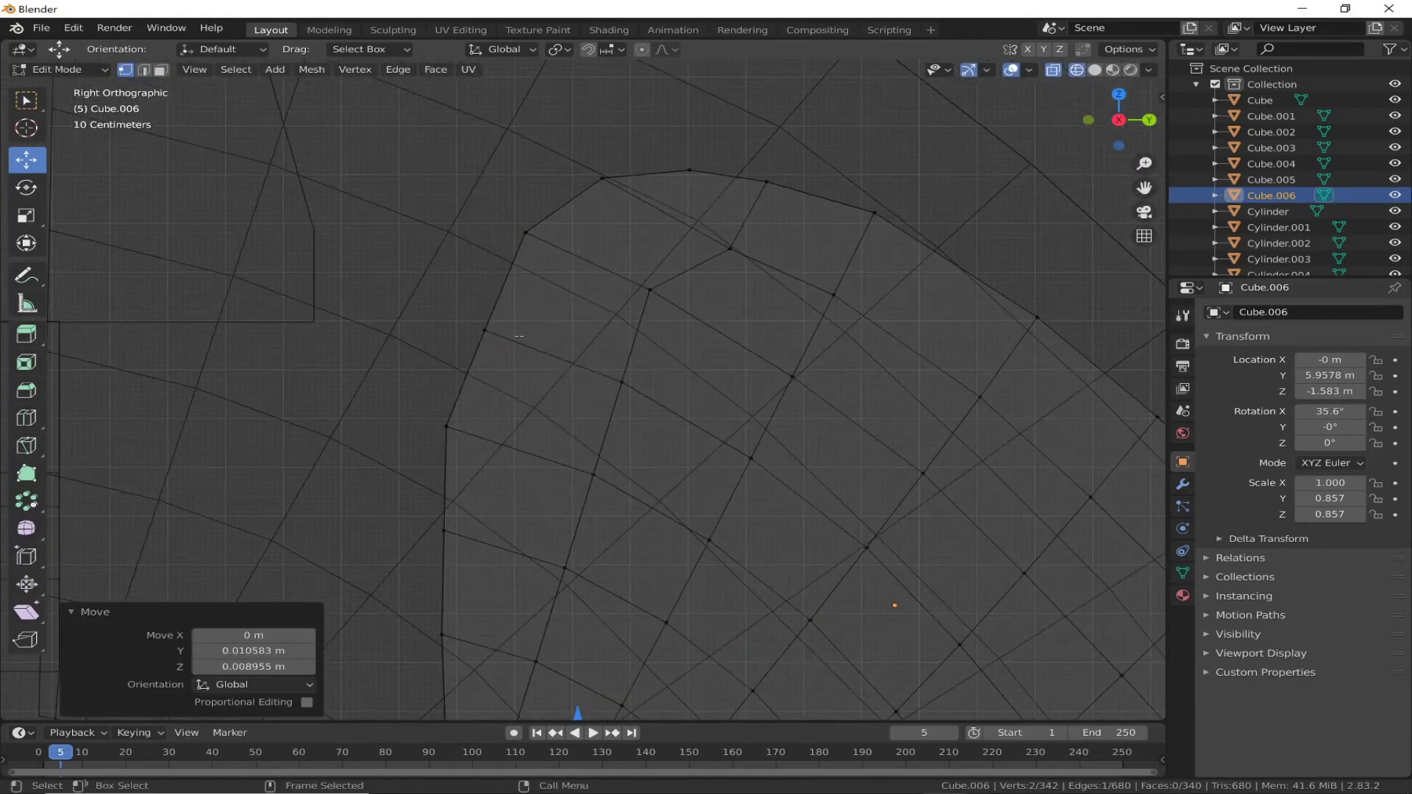
pyautogui.press('g')
pyautogui.click(519, 336)
pyautogui.moveTo(519, 336)
pyautogui.keyDown('shift'); pyautogui.mouseDown(button='middle')
pyautogui.moveTo(488, 110)
pyautogui.moveTo(450, 412)
pyautogui.moveTo(446, 308)
pyautogui.moveTo(944, 223)
pyautogui.moveTo(563, 186)
pyautogui.mouseUp(button='middle'); pyautogui.keyUp('shift')
pyautogui.press('g')
pyautogui.click(447, 309)
pyautogui.scroll(-4, 446, 309)
# Step: Turn off X-ray, switch to edge select and select the panel's border edge loop
pyautogui.hotkey('shift', 'z')
pyautogui.scroll(2, 944, 223)
pyautogui.press('2')
pyautogui.keyDown('alt'); pyautogui.click(563, 185); pyautogui.keyUp('alt')
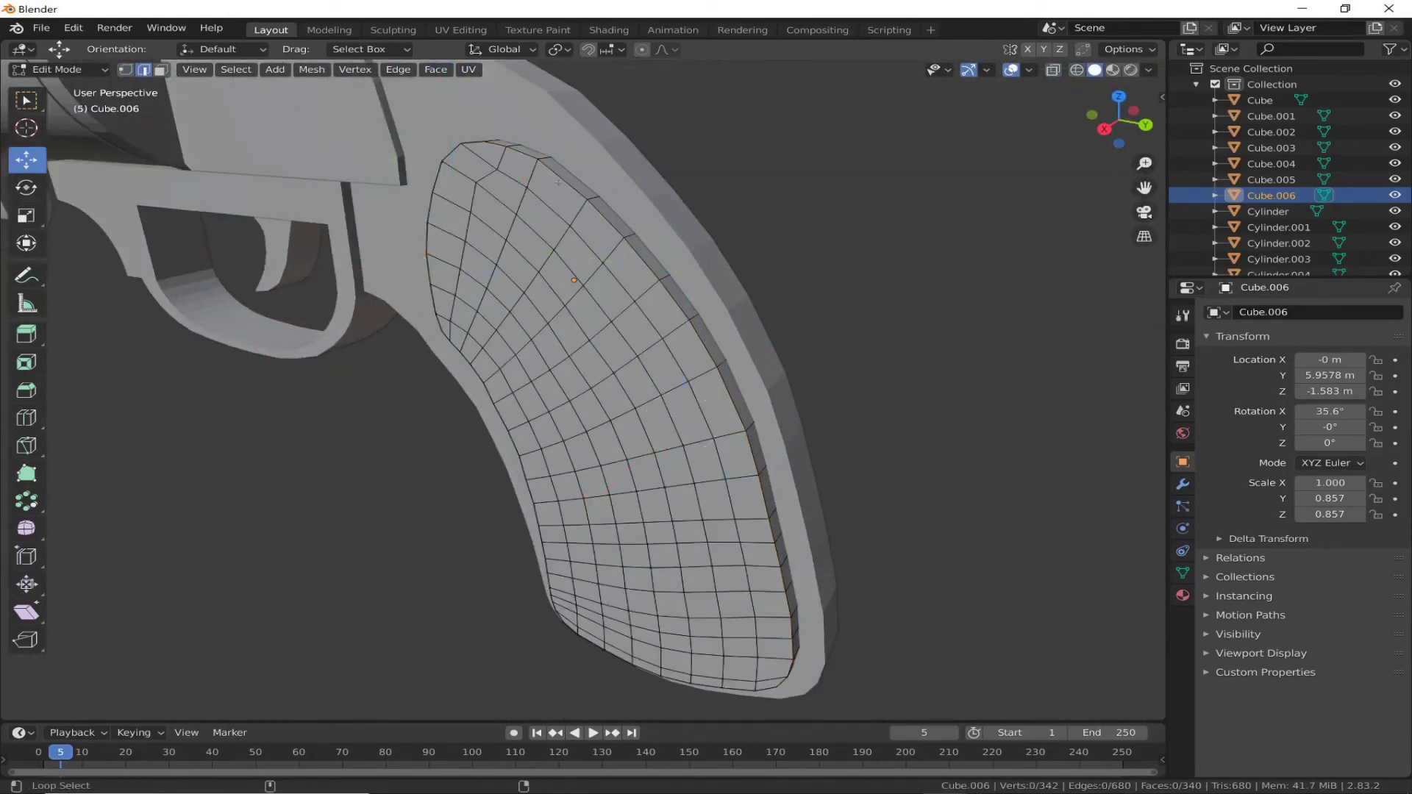
pyautogui.moveTo(1036, 447); pyautogui.dragTo(606, 232, button='middle')
pyautogui.keyDown('alt'); pyautogui.keyDown('shift'); pyautogui.click(606, 232); pyautogui.keyUp('shift'); pyautogui.keyUp('alt')
# Step: Bevel the grip panel's border loop and inspect the bevelled edge
pyautogui.moveTo(386, 680); pyautogui.dragTo(221, 441, button='middle')
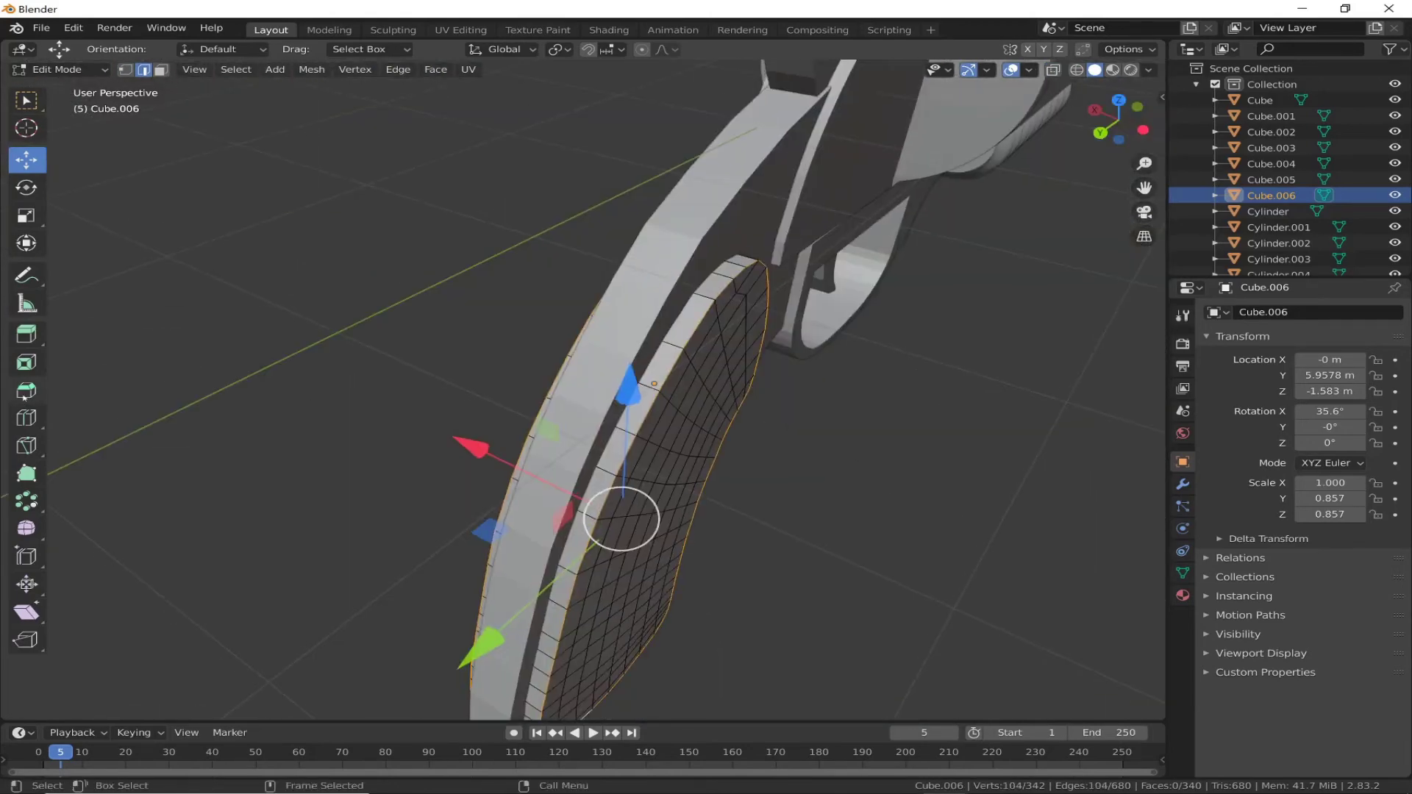
pyautogui.click(25, 390)
pyautogui.scroll(3, 442, 331)
pyautogui.moveTo(441, 331); pyautogui.dragTo(514, 390, button='middle')
pyautogui.moveTo(515, 390); pyautogui.dragTo(521, 388)
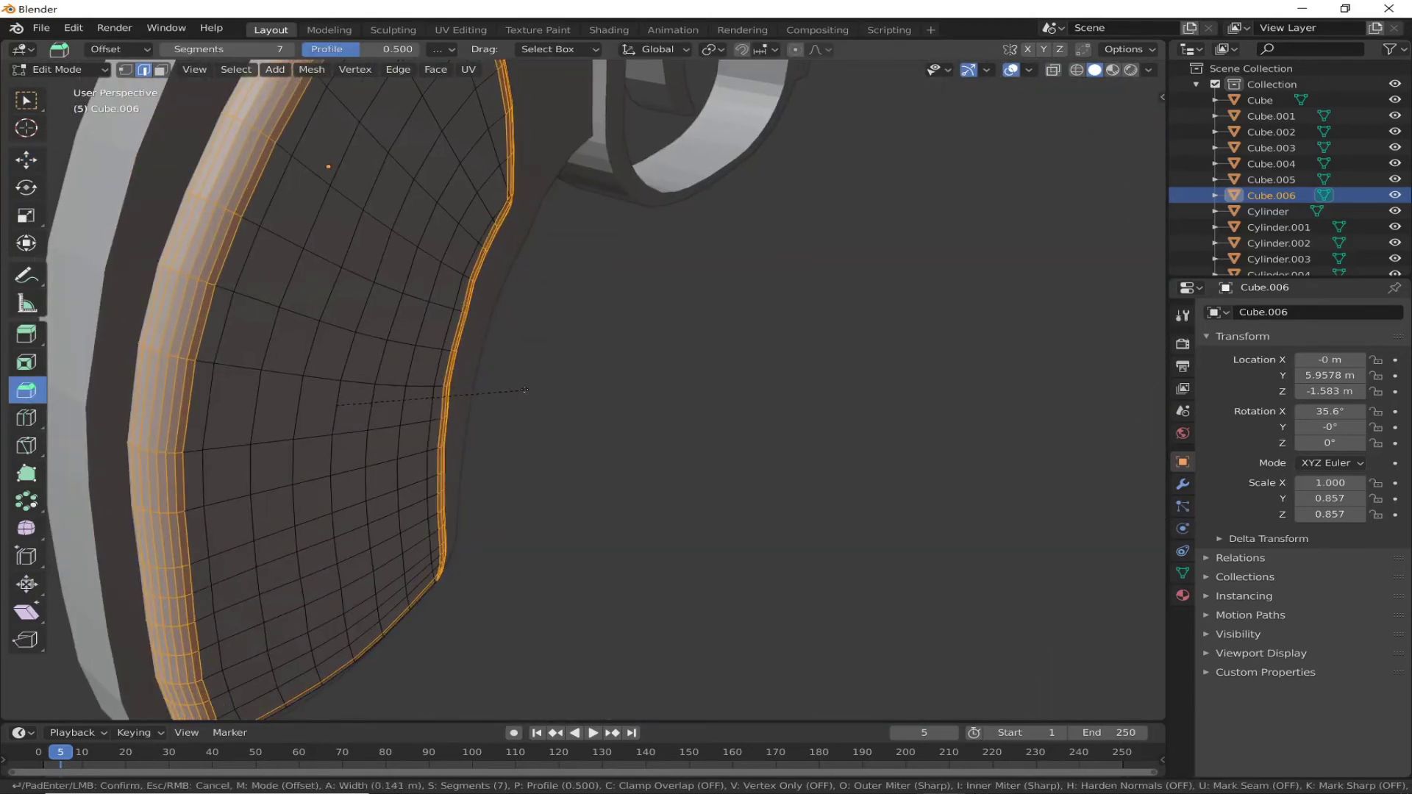
pyautogui.click(525, 389)
pyautogui.moveTo(525, 389); pyautogui.dragTo(498, 357, button='middle')
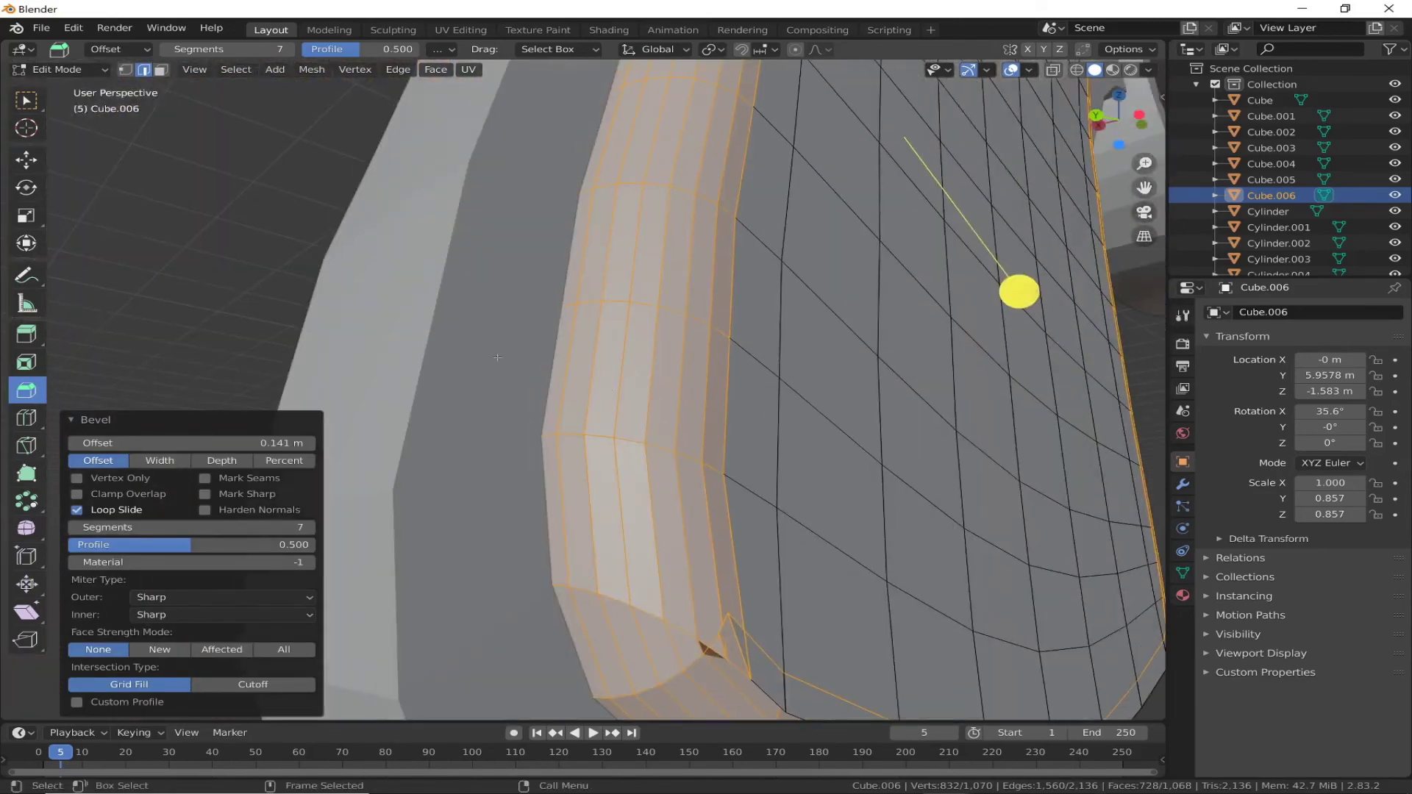
# Step: Merge the first bevel-corner vertices at centre and pull a stray vertex onto its neighbour
pyautogui.click(1098, 125)
pyautogui.scroll(3, 604, 179)
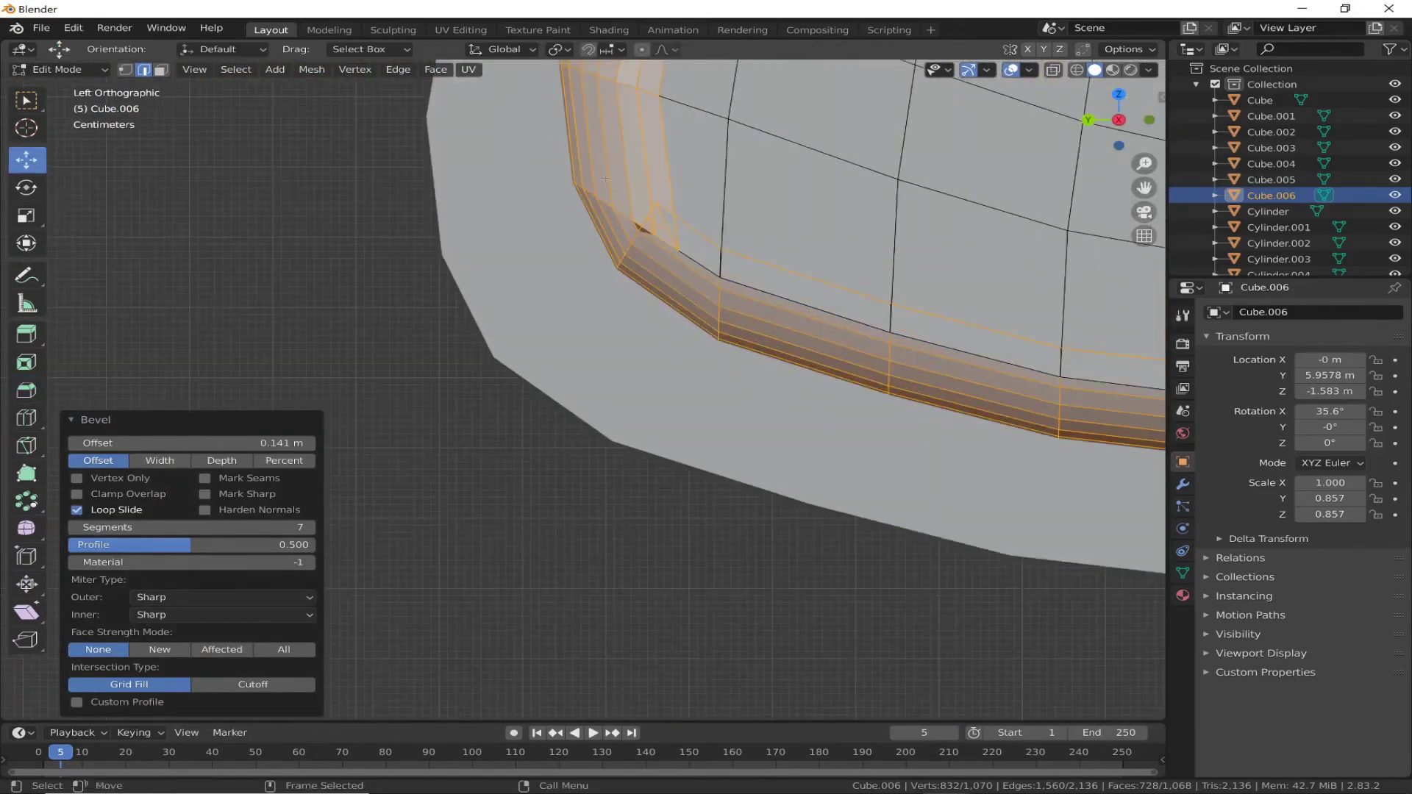
pyautogui.scroll(2, 748, 208)
pyautogui.click(637, 304)
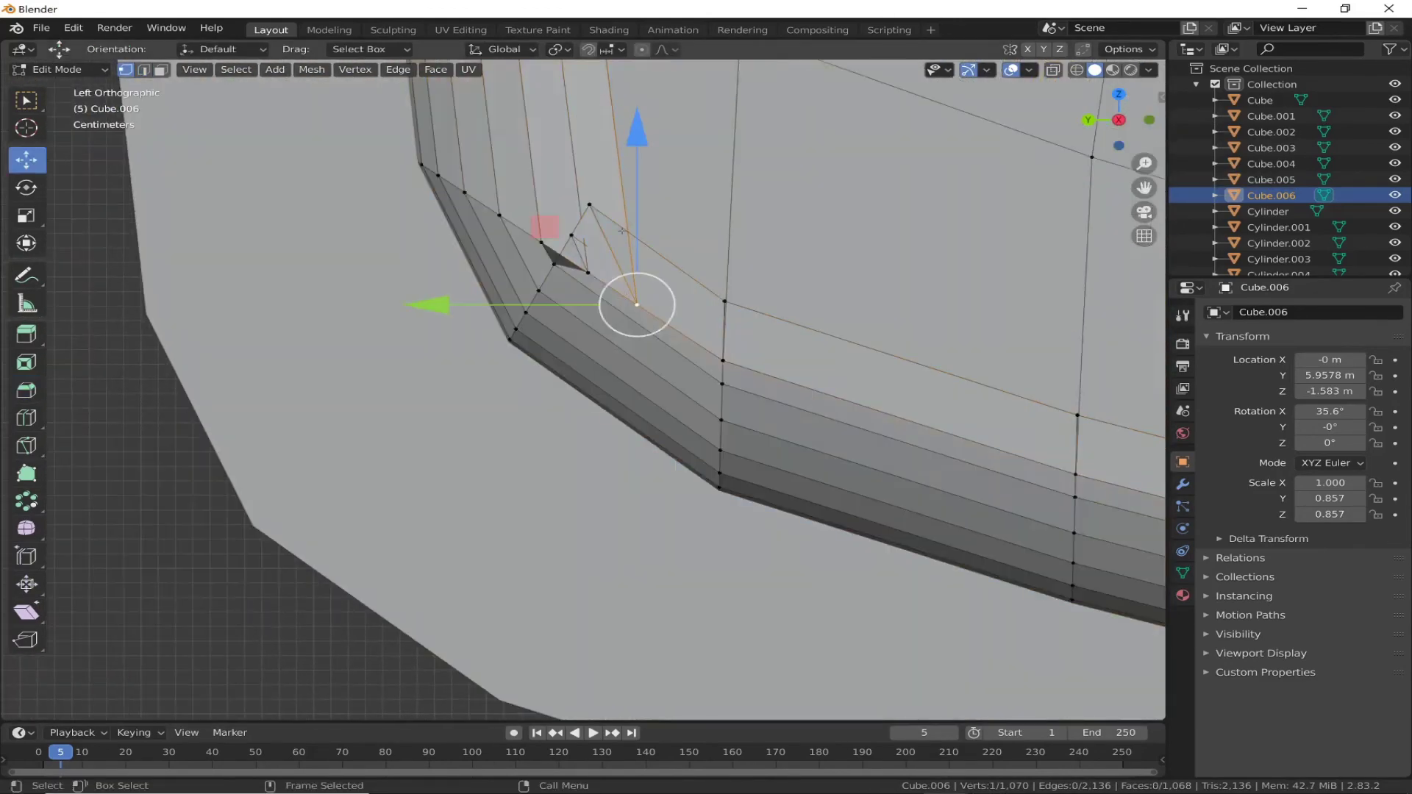
pyautogui.click(636, 309)
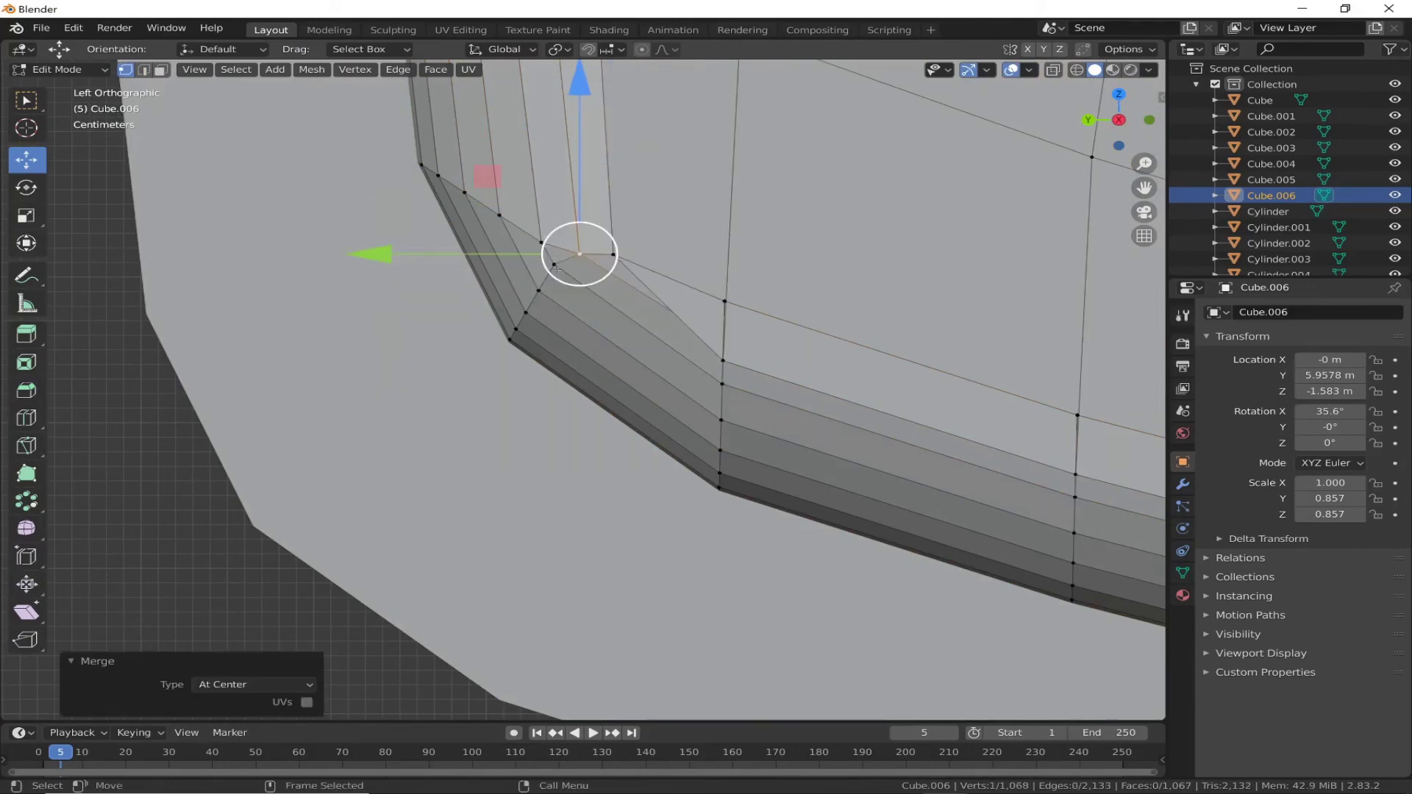
pyautogui.scroll(-3, 588, 368)
pyautogui.click(525, 438)
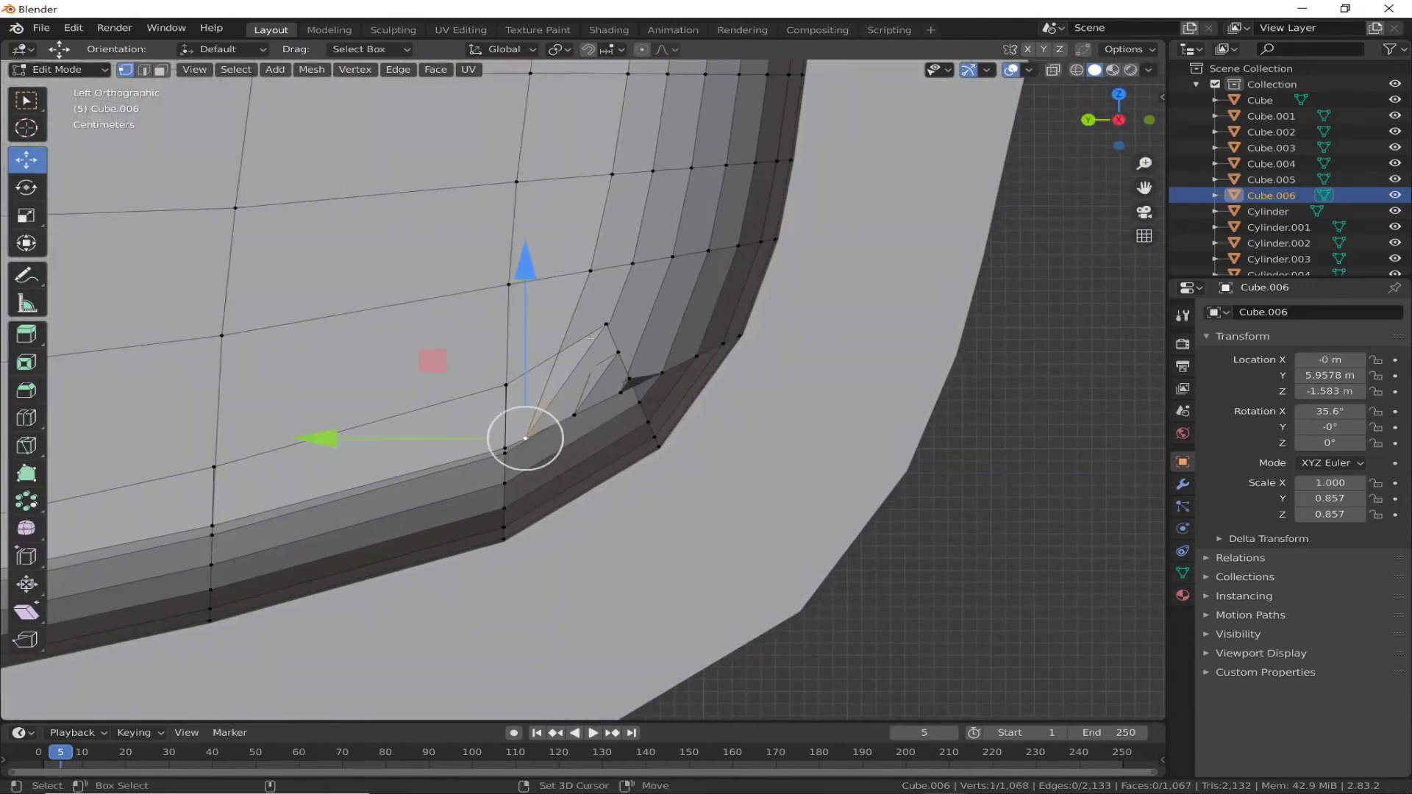
pyautogui.moveTo(614, 352); pyautogui.dragTo(628, 380)
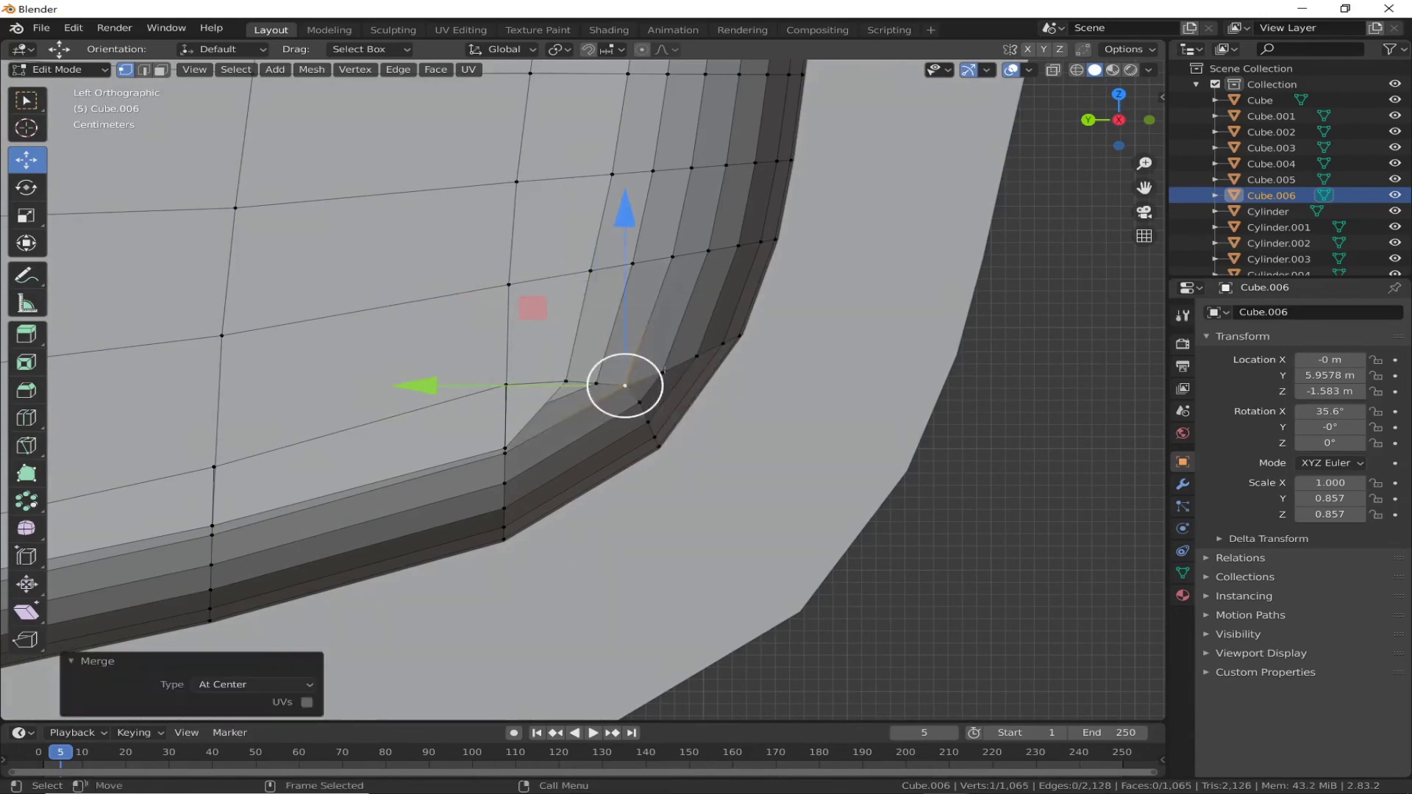
# Step: Merge a sliver triangle's vertex pair At Center and snap the leftover vertex onto the rim
pyautogui.scroll(-2, 664, 371)
pyautogui.scroll(-3, 664, 372)
pyautogui.scroll(8, 664, 371)
pyautogui.scroll(4, 664, 371)
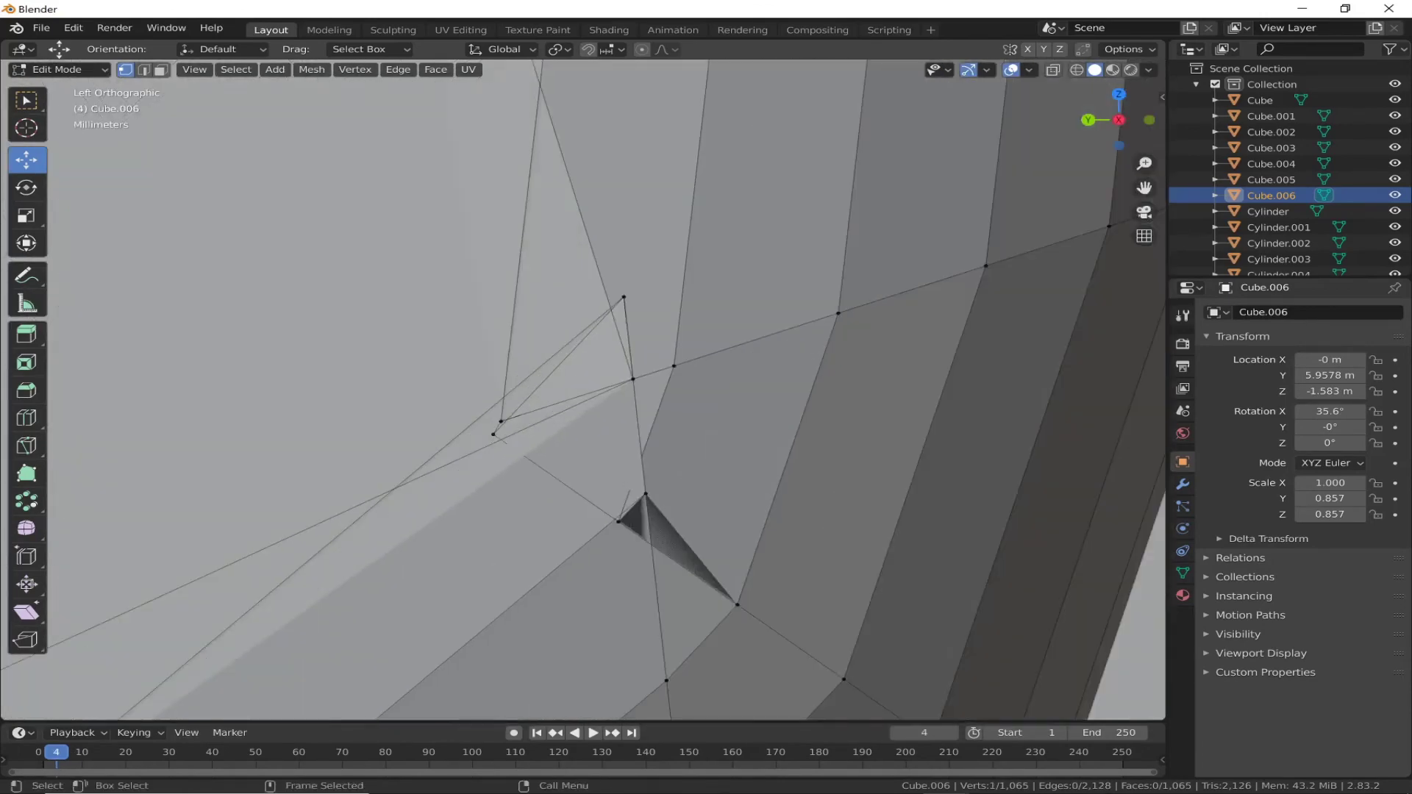
pyautogui.keyDown('shift'); pyautogui.click(646, 494); pyautogui.keyUp('shift')
pyautogui.press('m')
pyautogui.click(624, 297)
pyautogui.moveTo(624, 297)
pyautogui.mouseDown()
pyautogui.moveTo(606, 455)
pyautogui.moveTo(628, 294)
pyautogui.mouseUp()
# Step: Merge another stray vertex pair At Center and move a loose vertex onto the adjacent edge
pyautogui.scroll(5, 500, 430)
pyautogui.scroll(-2, 500, 429)
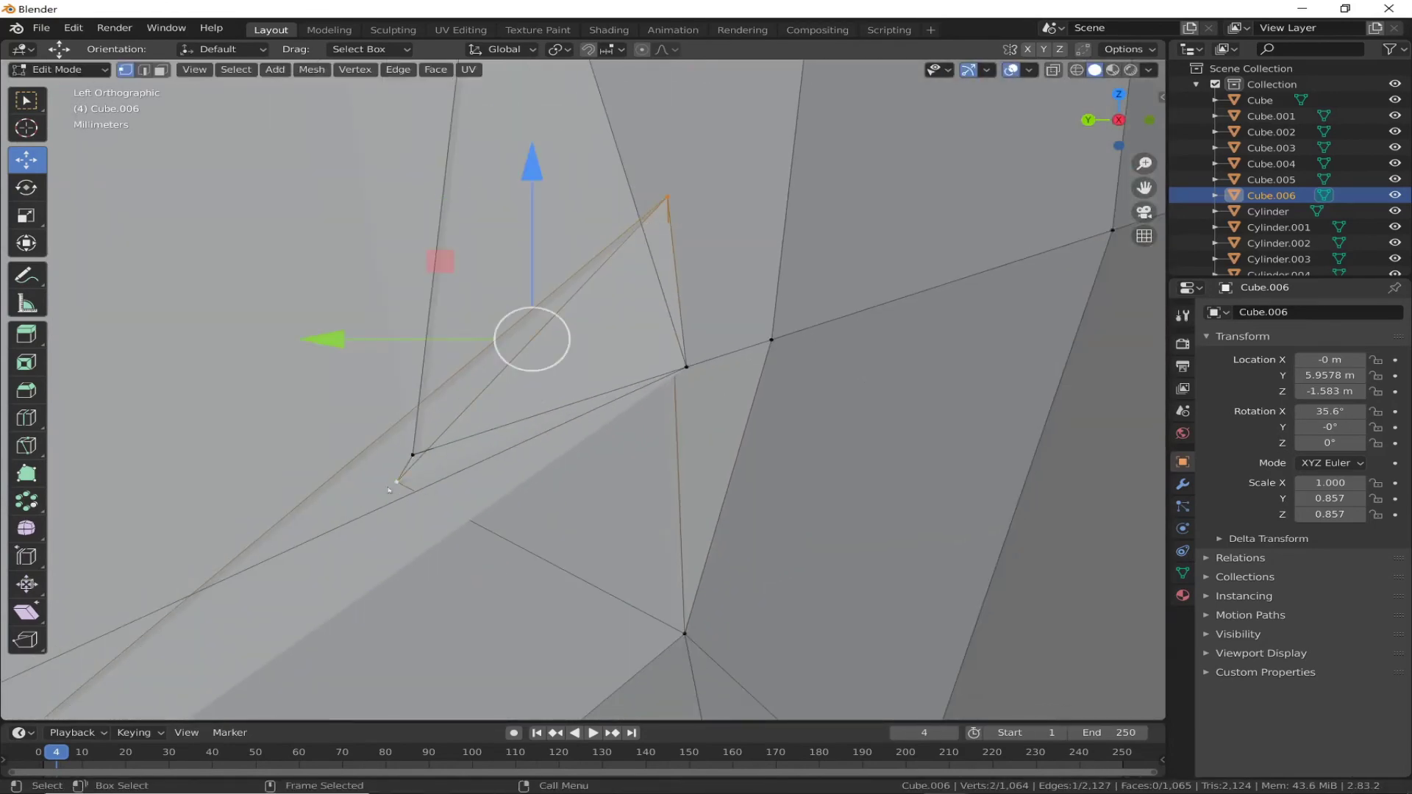
pyautogui.click(686, 366)
pyautogui.keyDown('shift'); pyautogui.click(412, 455); pyautogui.keyUp('shift')
pyautogui.press('m')
pyautogui.click(530, 457)
pyautogui.press('g')
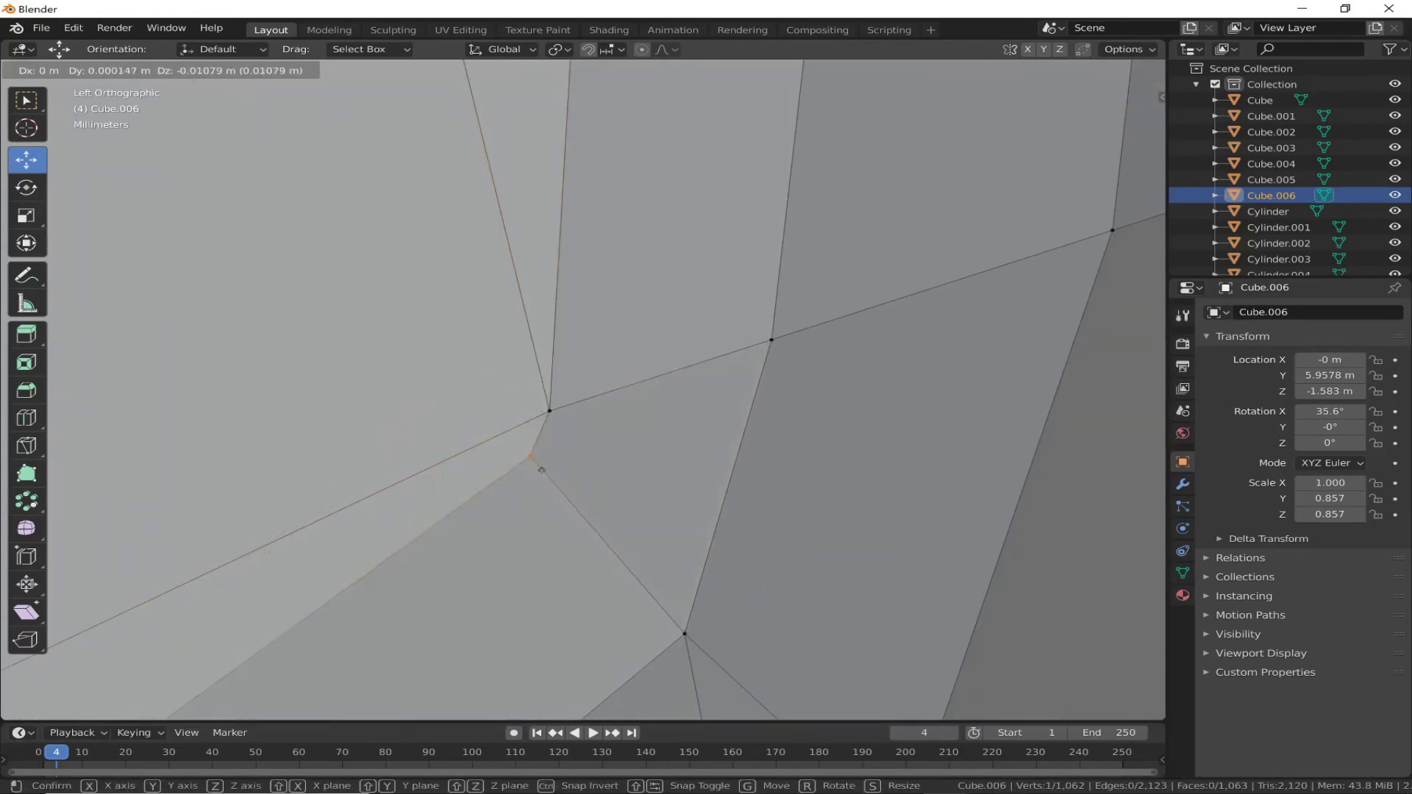
pyautogui.moveTo(541, 469); pyautogui.dragTo(628, 517, button='middle')
# Step: On the grip's other side, merge the stray pairs at each bevelled corner At Center
pyautogui.moveTo(555, 416)
pyautogui.keyDown('alt'); pyautogui.mouseDown(button='middle')
pyautogui.moveTo(796, 153)
pyautogui.moveTo(978, 401)
pyautogui.mouseUp(button='middle'); pyautogui.keyUp('alt')
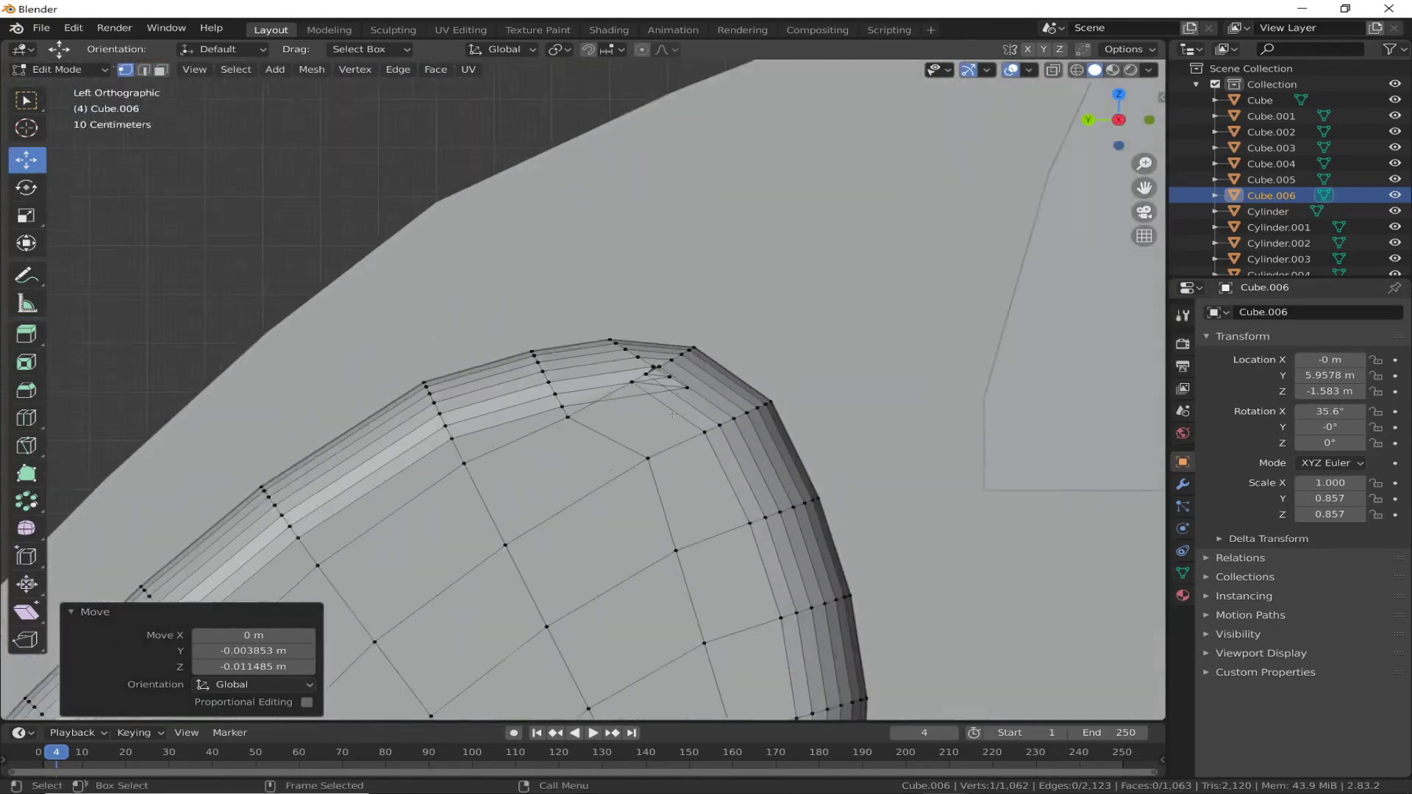
pyautogui.click(945, 376)
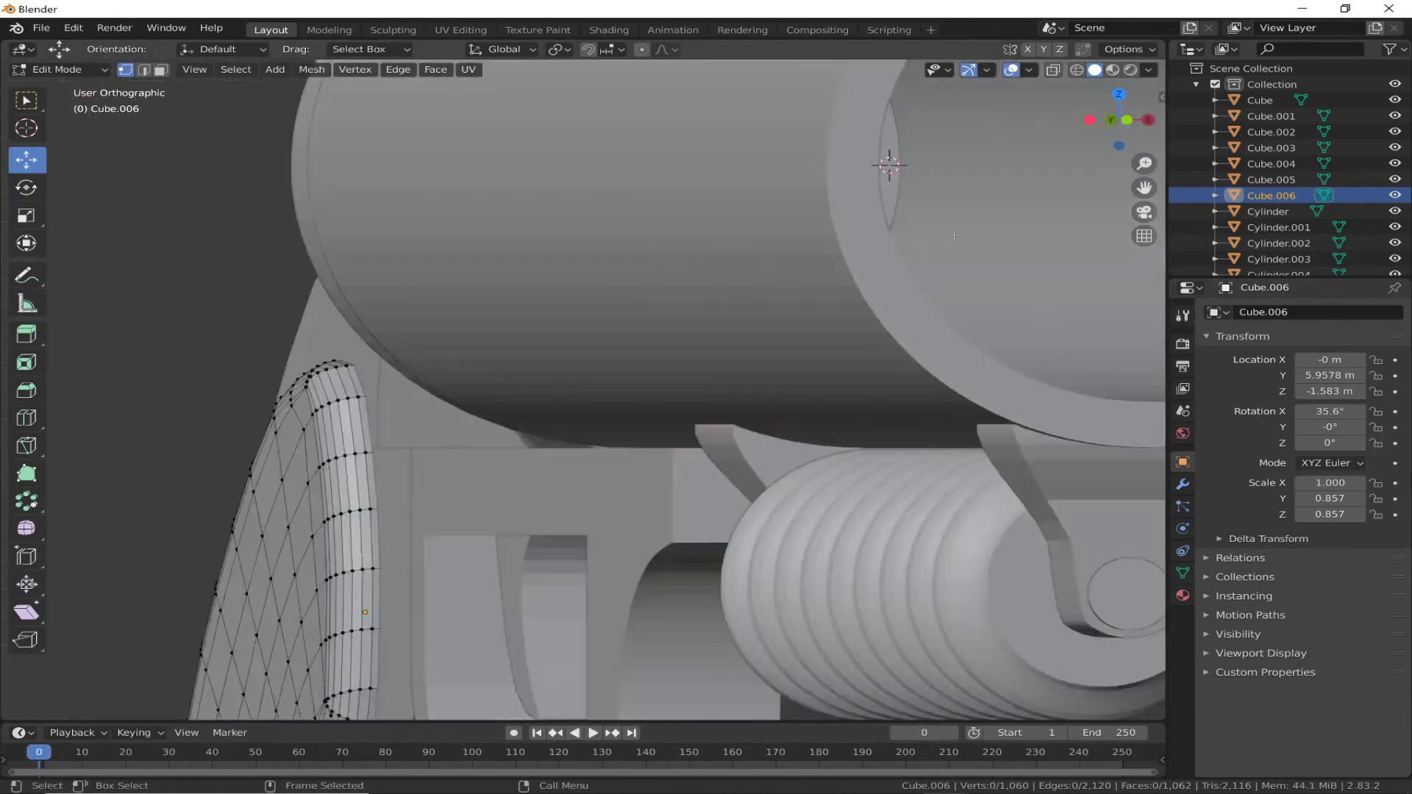
pyautogui.moveTo(889, 164)
pyautogui.keyDown('alt'); pyautogui.mouseDown(button='middle')
pyautogui.moveTo(569, 506)
pyautogui.moveTo(624, 320)
pyautogui.mouseUp(button='middle'); pyautogui.keyUp('alt')
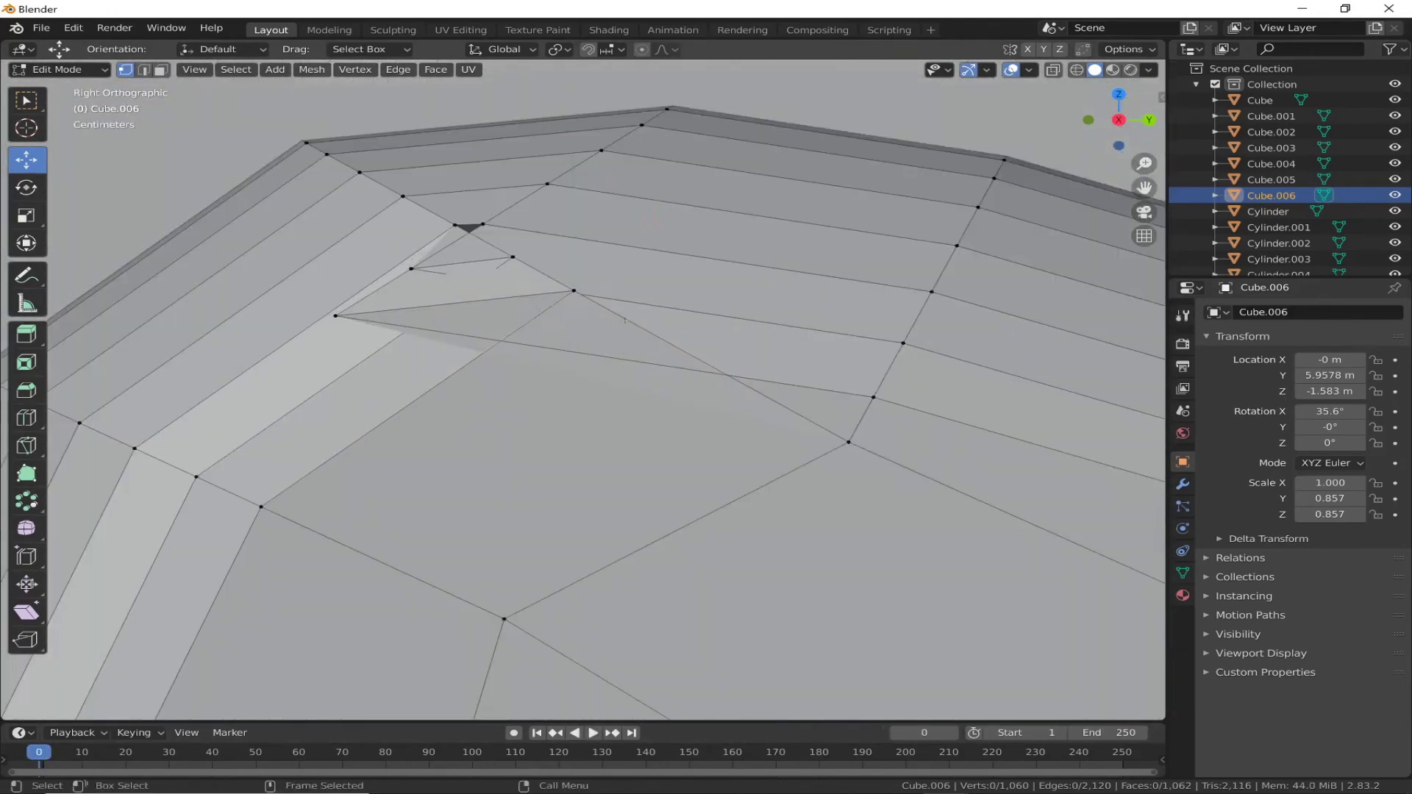
pyautogui.click(498, 253)
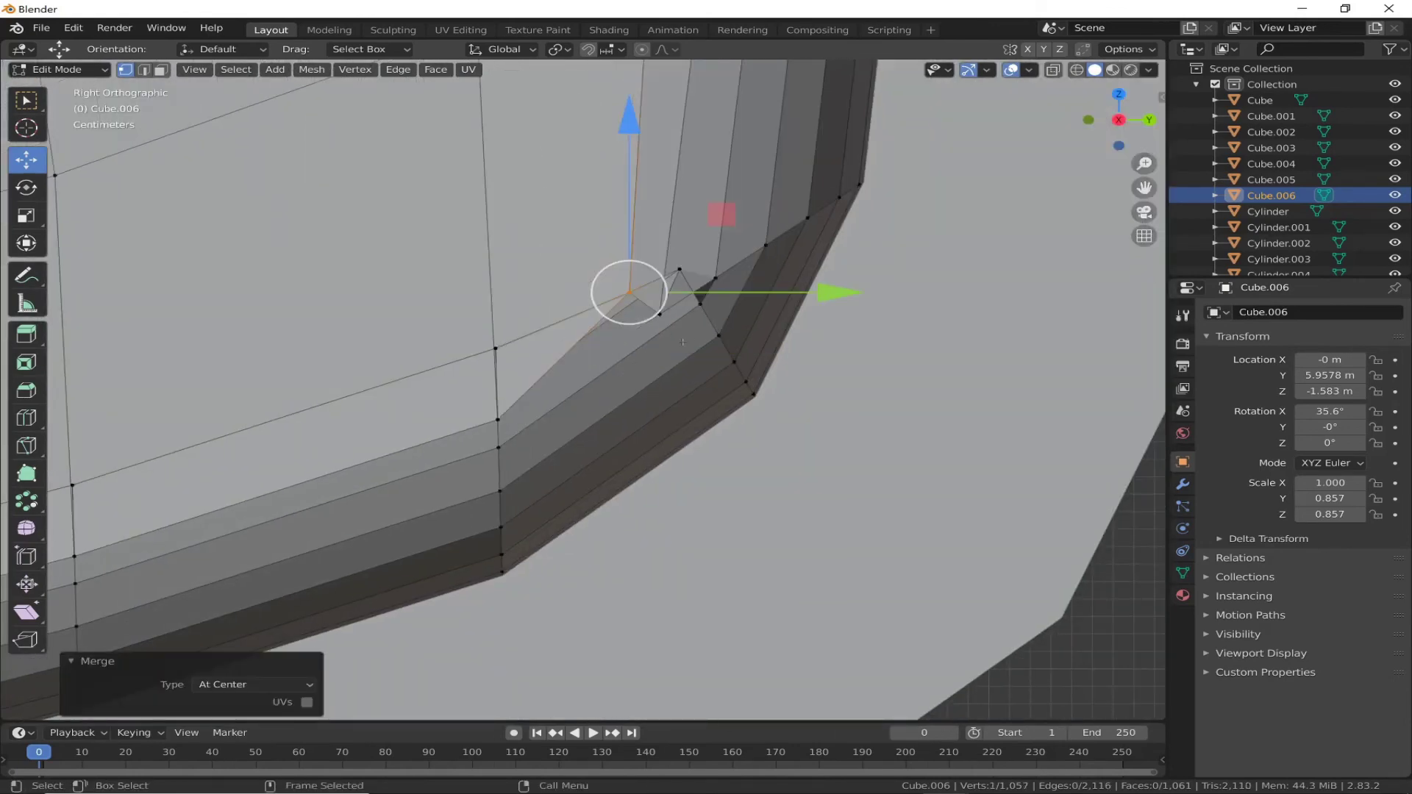
pyautogui.click(644, 250)
pyautogui.scroll(-3, 644, 250)
pyautogui.keyDown('shift'); pyautogui.moveTo(644, 250); pyautogui.dragTo(612, 315, button='middle'); pyautogui.keyUp('shift')
pyautogui.scroll(3, 611, 315)
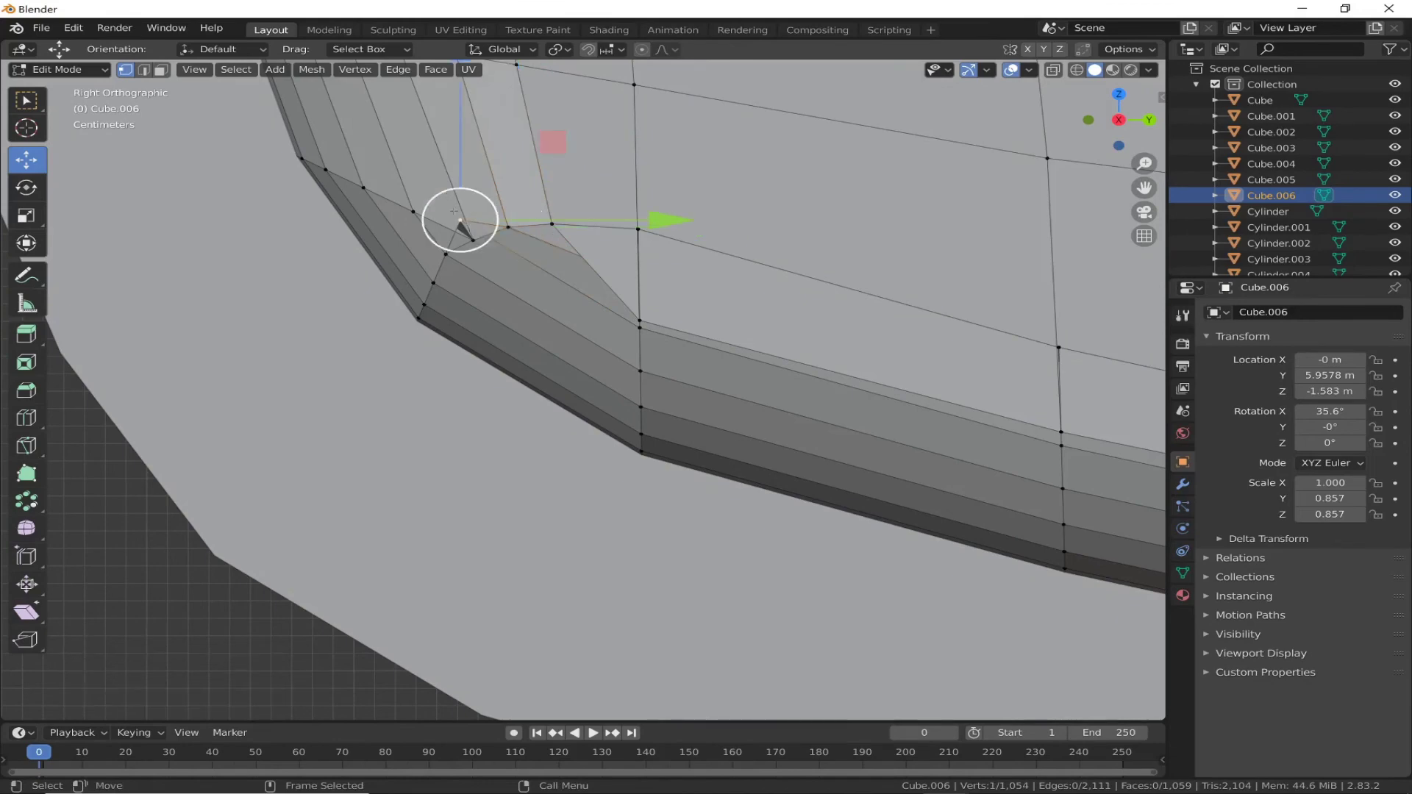
pyautogui.click(476, 243)
# Step: Cancel an accidental vertex move and merge the next stray pair into one vertex
pyautogui.scroll(-3, 476, 244)
pyautogui.scroll(3, 503, 318)
pyautogui.scroll(3, 503, 318)
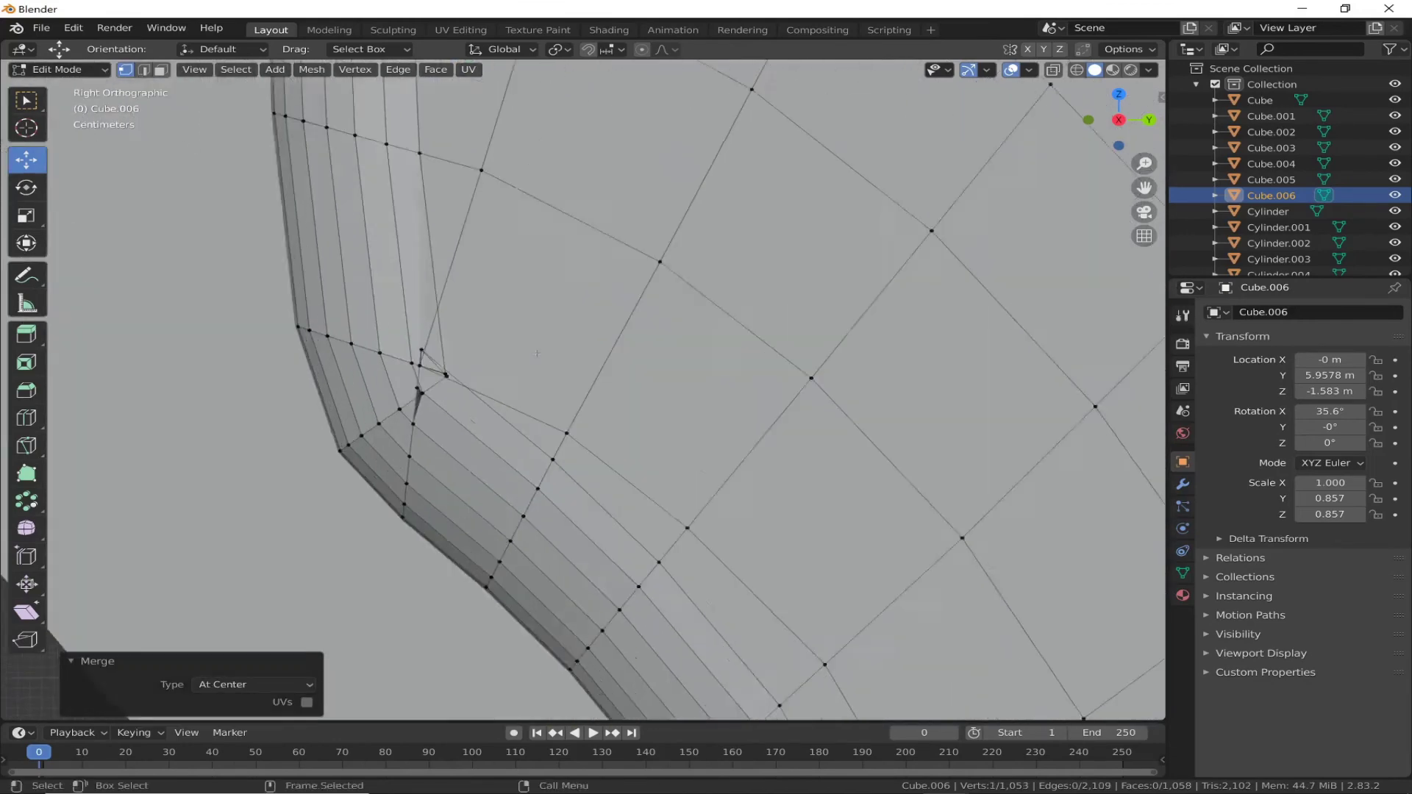
pyautogui.scroll(3, 503, 318)
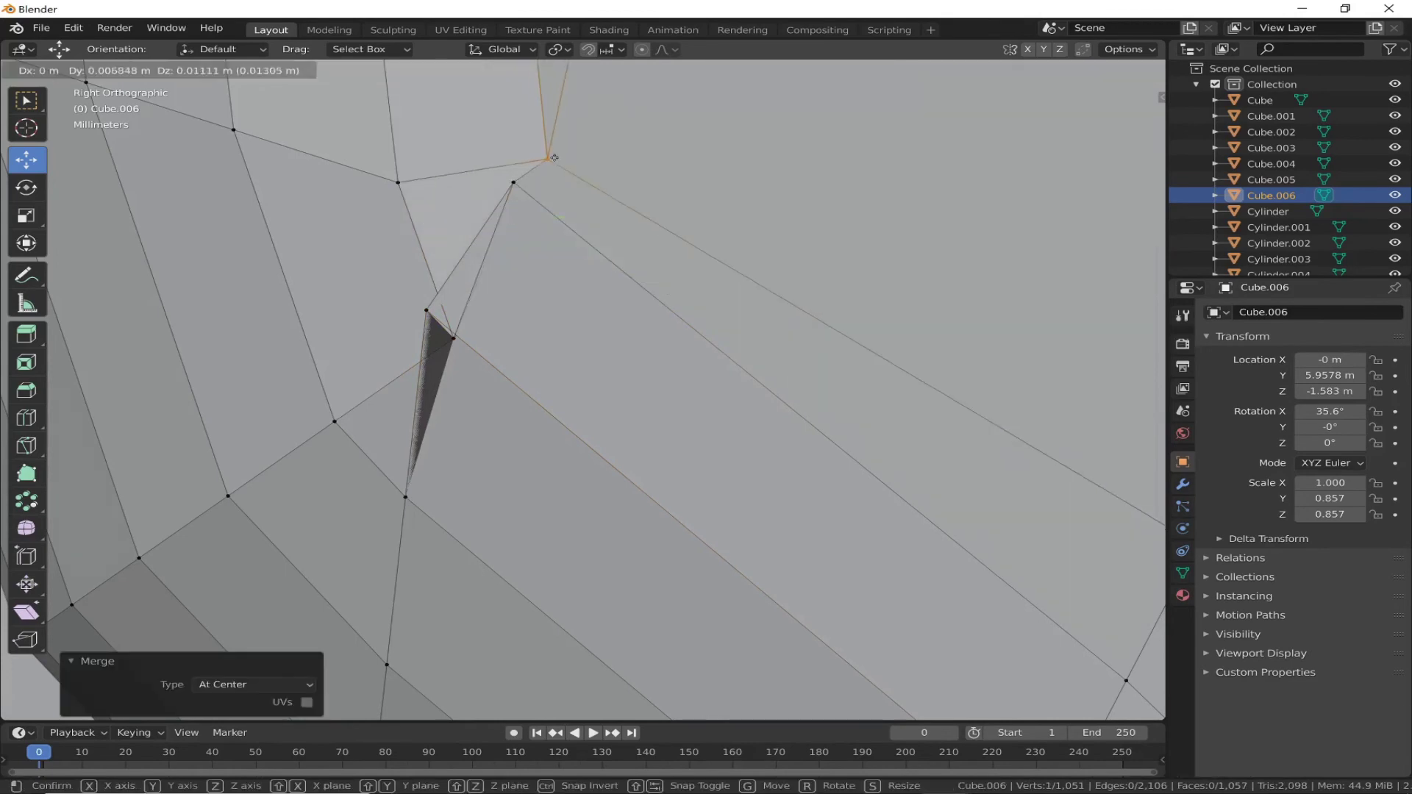
pyautogui.rightClick(554, 158)
pyautogui.scroll(-2, 515, 221)
pyautogui.press('m')
pyautogui.click(473, 381)
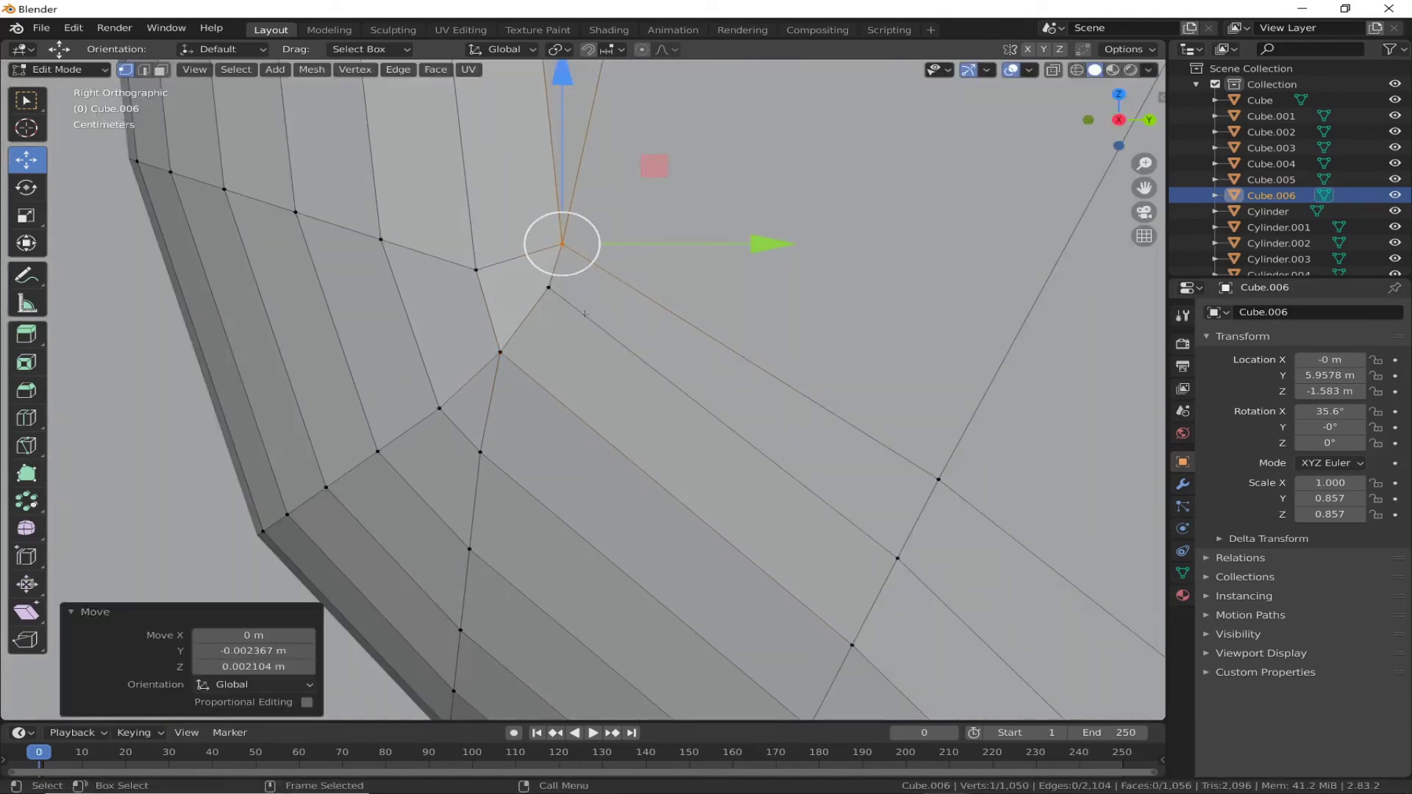
# Step: Return to the grip's left side and switch to see-through wireframe to check the rim
pyautogui.moveTo(1096, 110); pyautogui.dragTo(1103, 118)
pyautogui.scroll(-3, 494, 408)
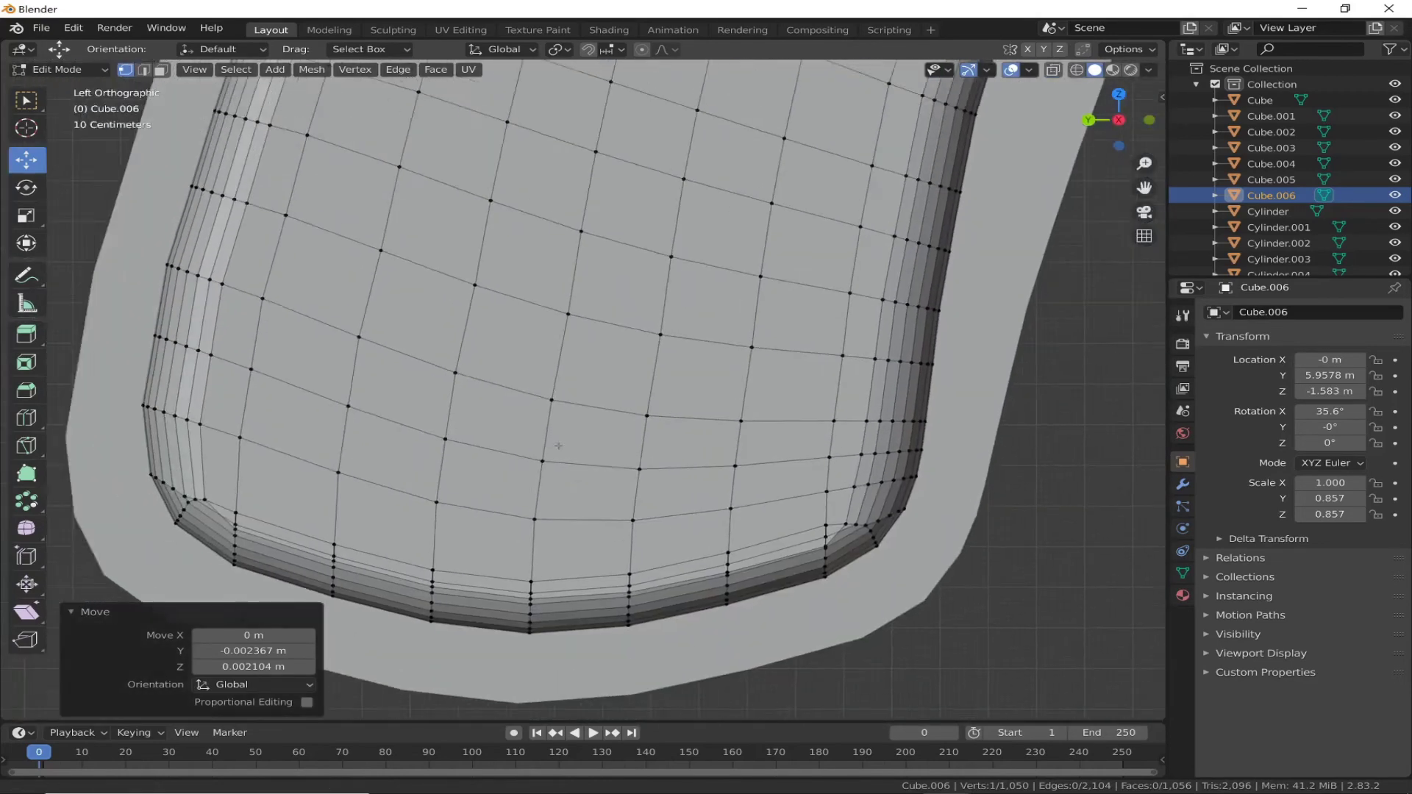
pyautogui.scroll(3, 494, 409)
pyautogui.scroll(2, 494, 408)
pyautogui.scroll(-4, 441, 221)
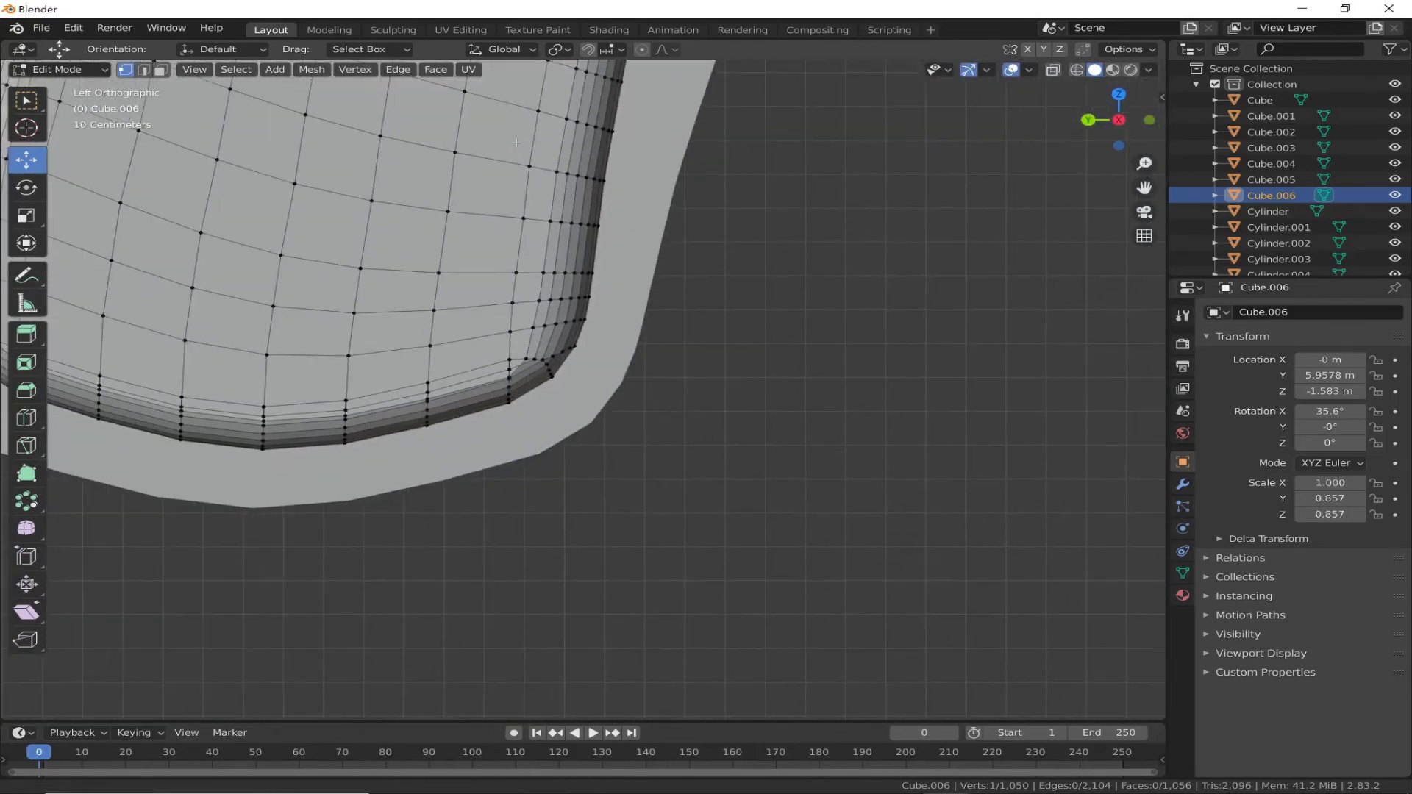
pyautogui.scroll(2, 421, 173)
pyautogui.moveTo(421, 173)
pyautogui.mouseDown(button='middle')
pyautogui.moveTo(648, 278)
pyautogui.moveTo(610, 269)
pyautogui.mouseUp(button='middle')
pyautogui.hotkey('shift', 'z')
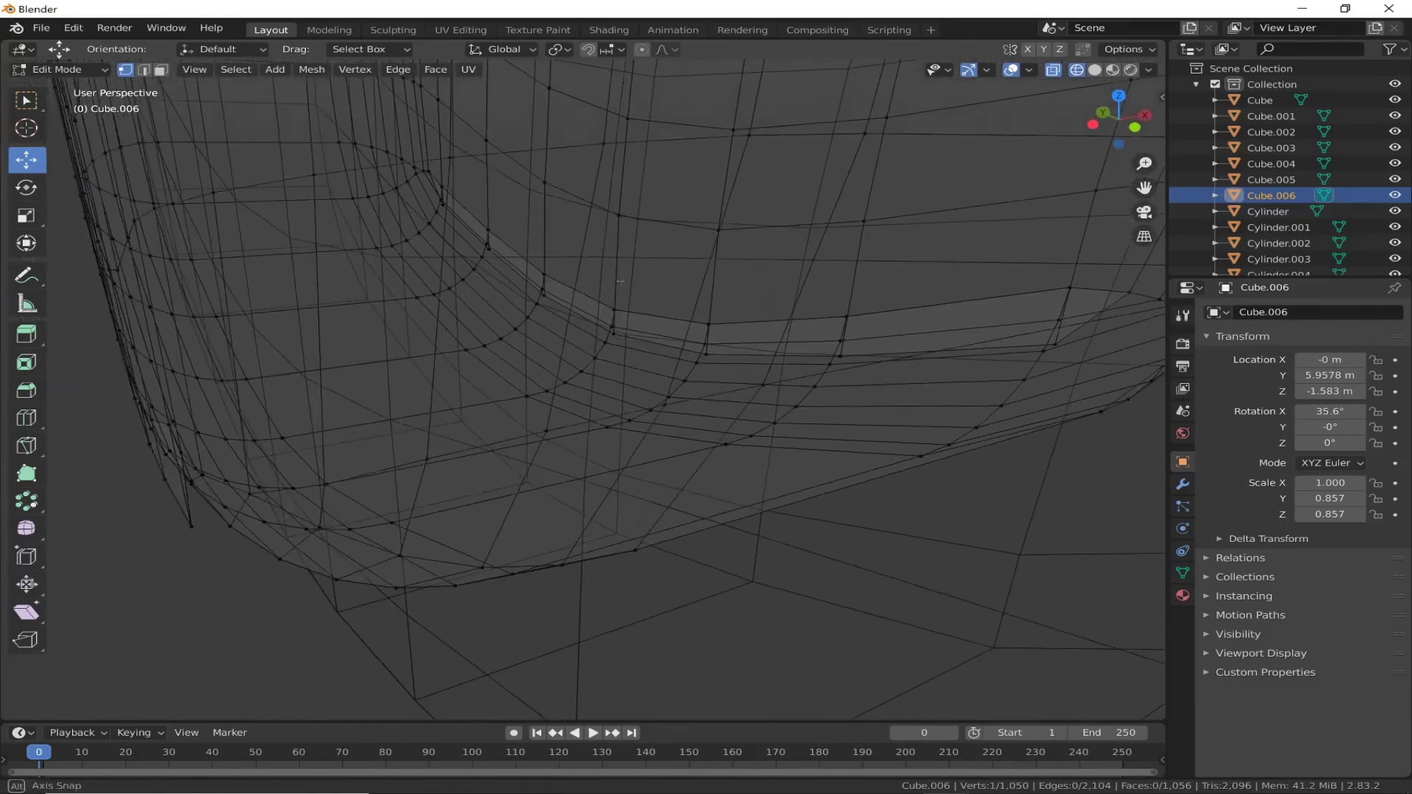
# Step: View the bottom band from the side and merge its first corner vertex pairs At Last
pyautogui.keyDown('alt'); pyautogui.moveTo(609, 270); pyautogui.dragTo(513, 333, button='middle'); pyautogui.keyUp('alt')
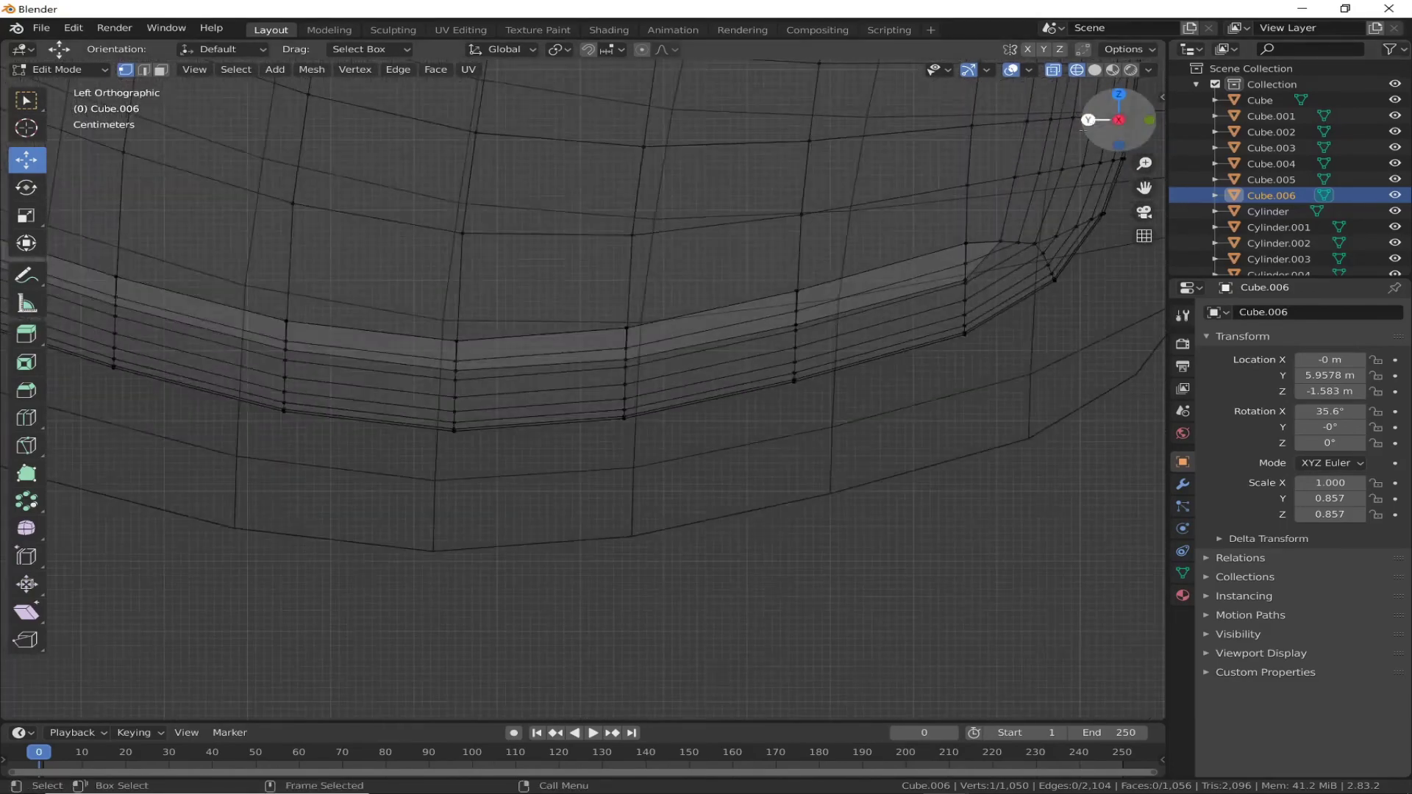
pyautogui.scroll(2, 513, 333)
pyautogui.scroll(3, 512, 333)
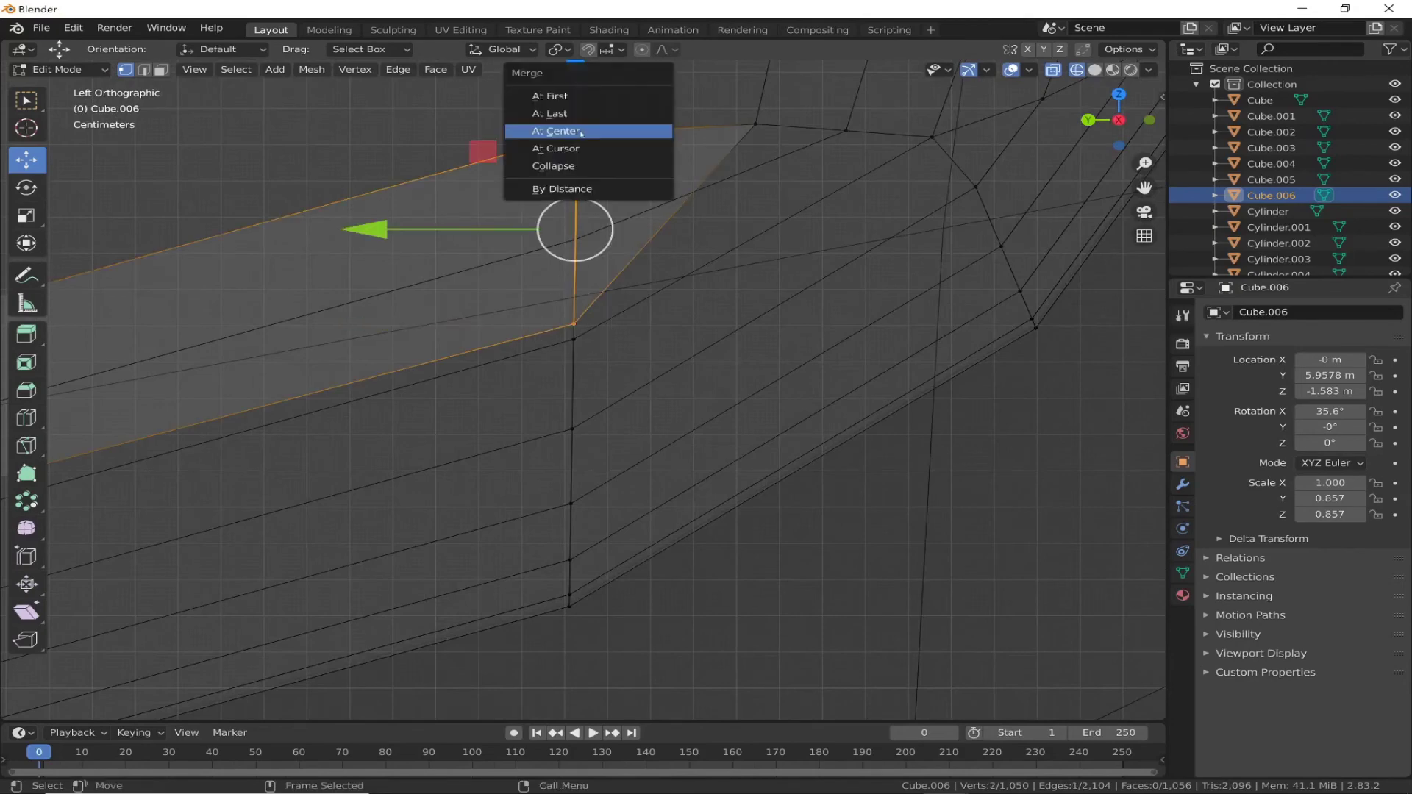
pyautogui.keyDown('alt'); pyautogui.moveTo(576, 140); pyautogui.dragTo(503, 308, button='middle'); pyautogui.keyUp('alt')
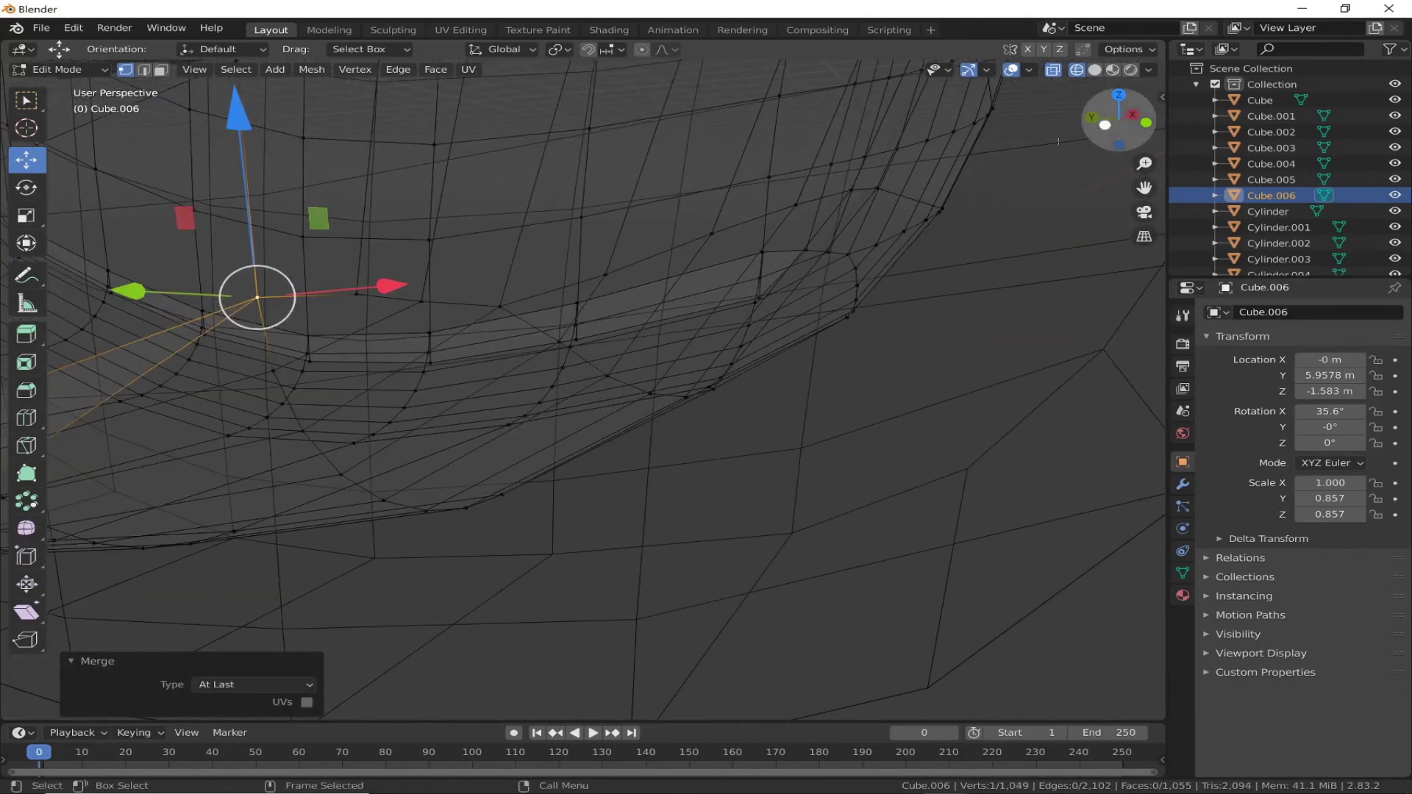
pyautogui.press('m')
pyautogui.click(527, 314)
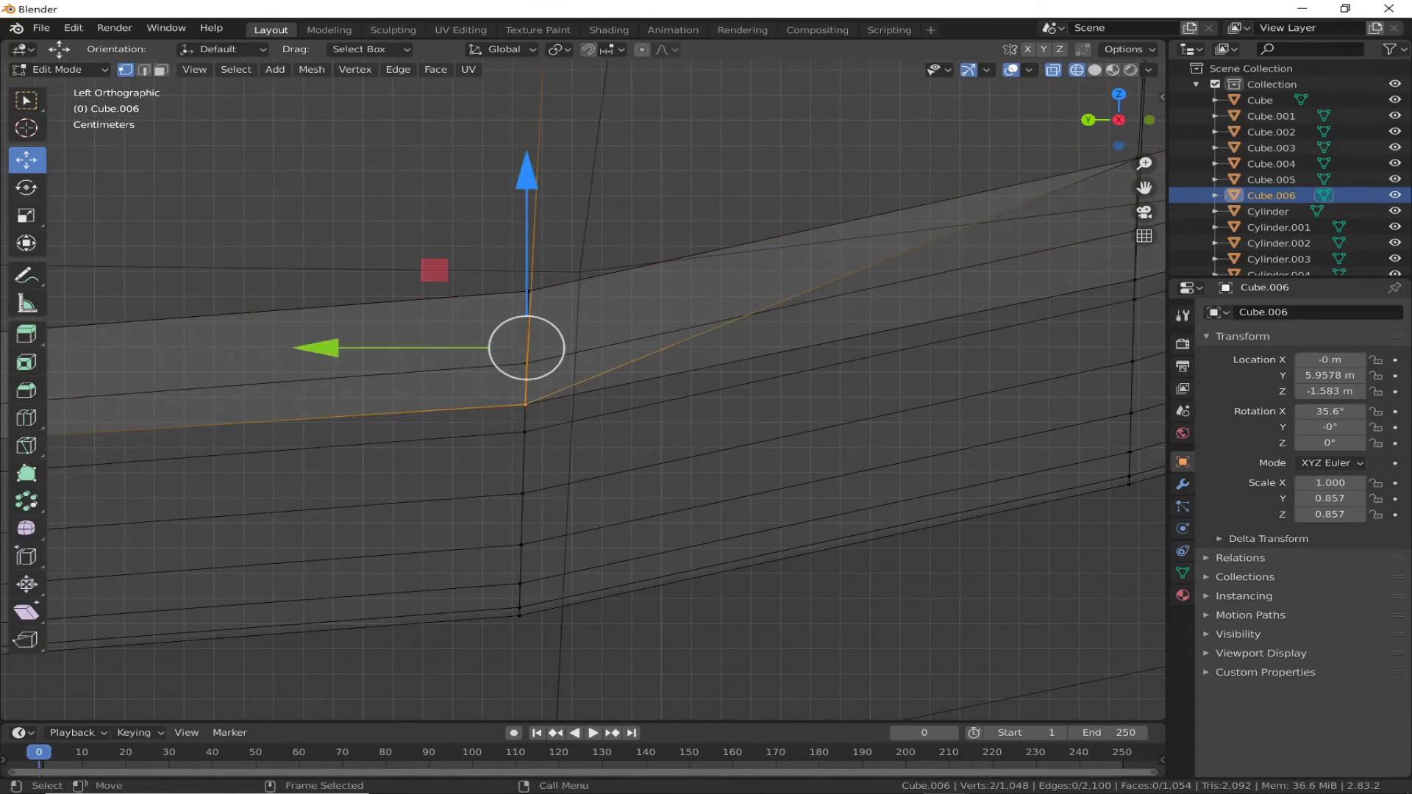
pyautogui.press('m')
pyautogui.click(527, 347)
pyautogui.moveTo(527, 347)
pyautogui.mouseDown(button='middle')
pyautogui.moveTo(445, 450)
pyautogui.moveTo(654, 449)
pyautogui.mouseUp(button='middle')
pyautogui.click(431, 458)
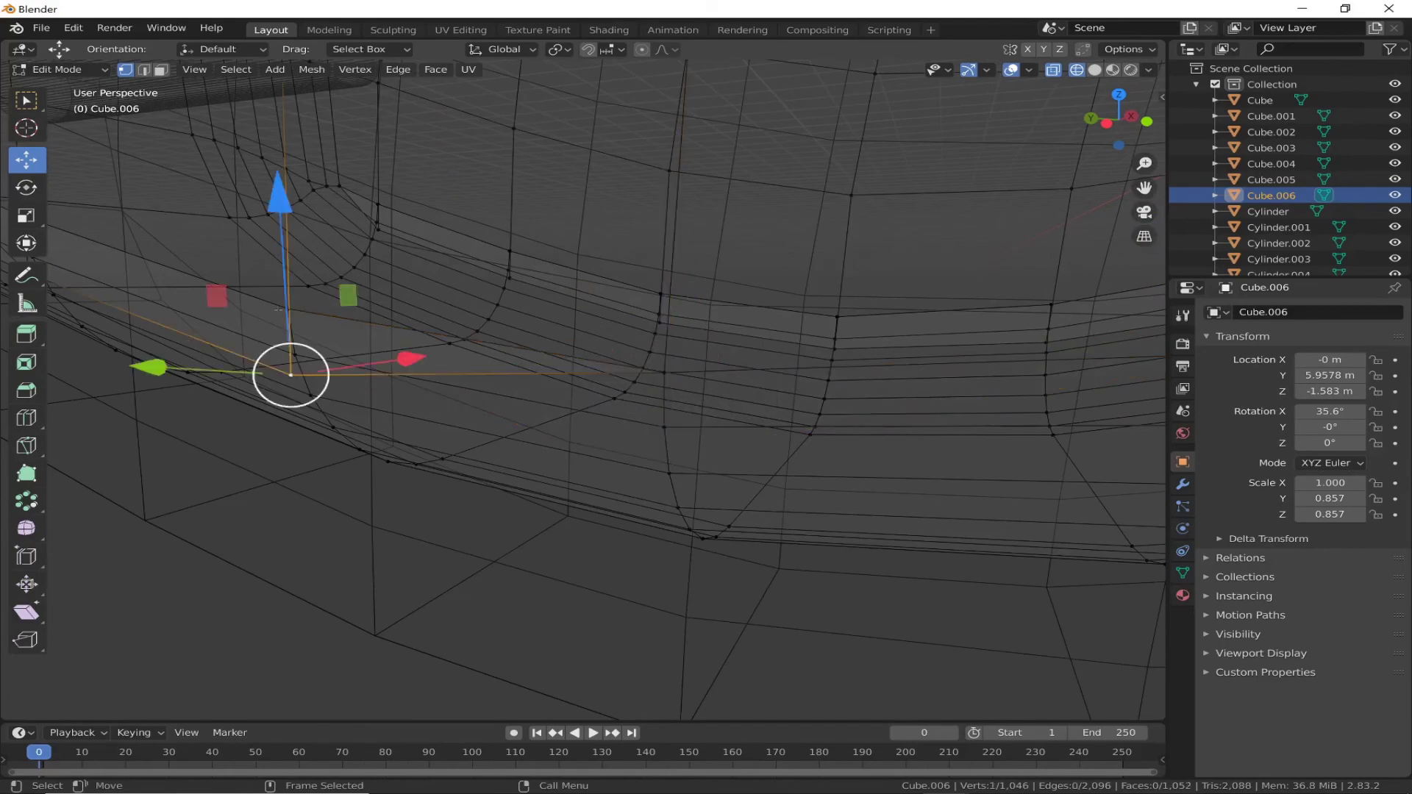
# Step: Merge further bottom-corner vertex pairs At Last, framing the selected edge
pyautogui.scroll(3, 504, 535)
pyautogui.click(500, 428)
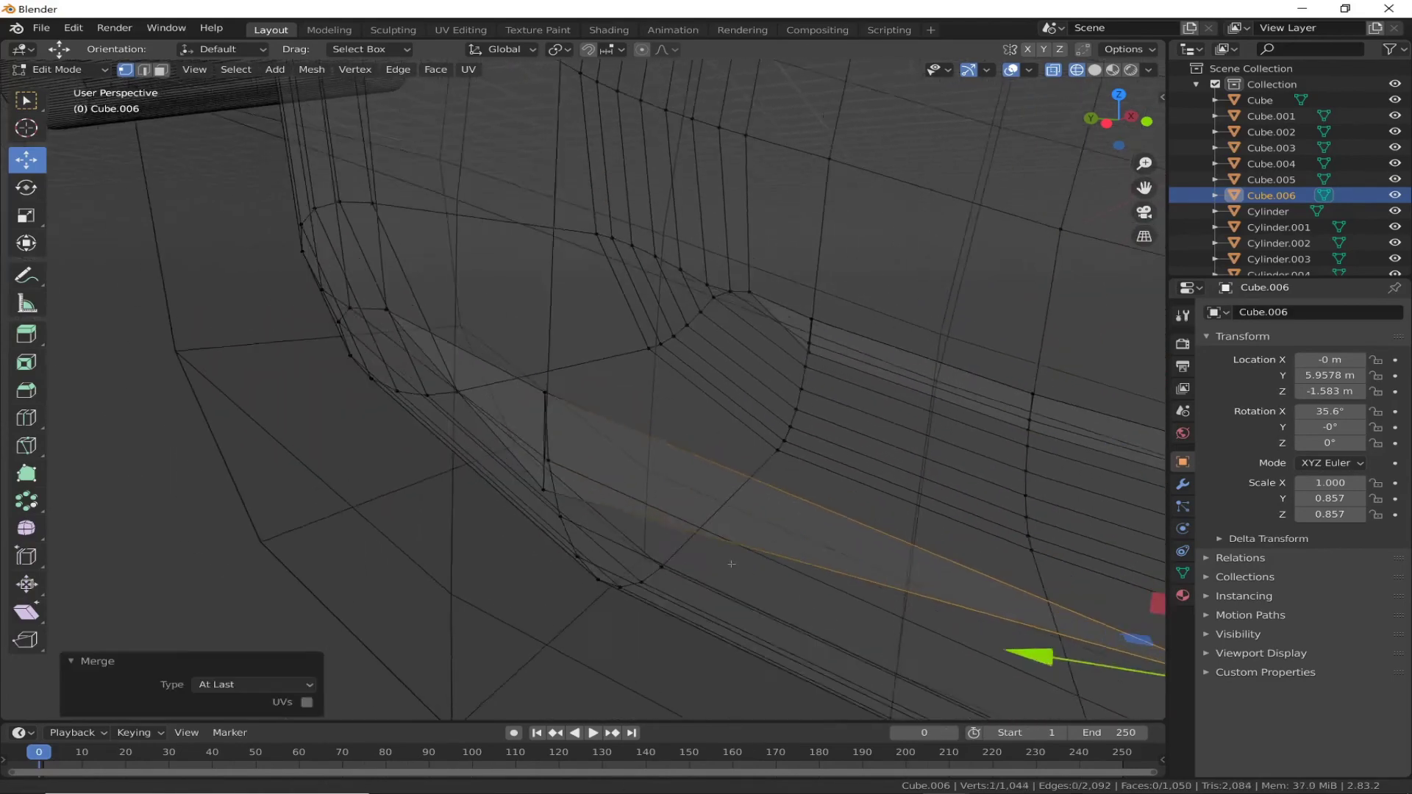
pyautogui.moveTo(500, 428)
pyautogui.mouseDown(button='middle')
pyautogui.moveTo(517, 394)
pyautogui.moveTo(641, 538)
pyautogui.moveTo(559, 471)
pyautogui.mouseUp(button='middle')
pyautogui.click(530, 411)
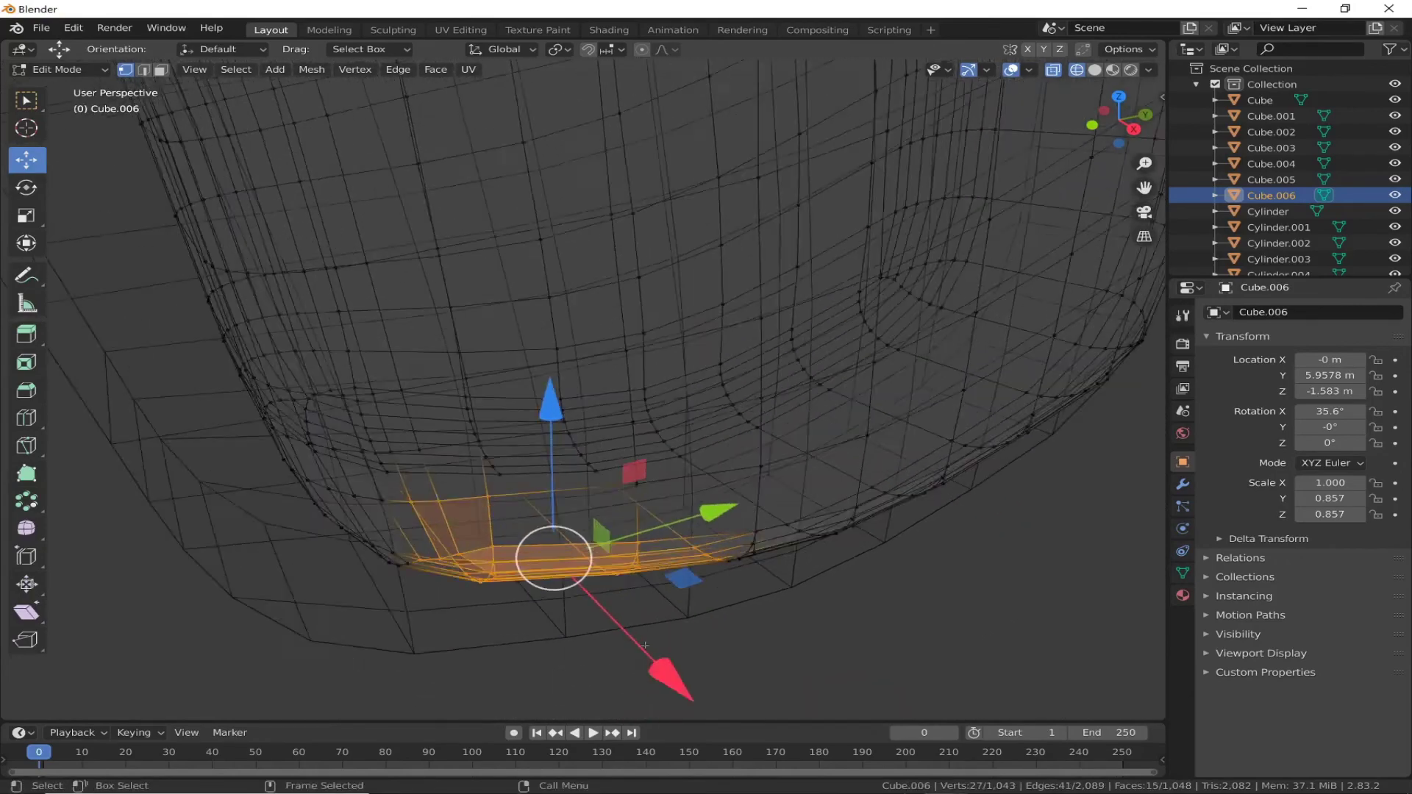
pyautogui.keyDown('shift'); pyautogui.click(442, 452); pyautogui.keyUp('shift')
pyautogui.scroll(2, 441, 452)
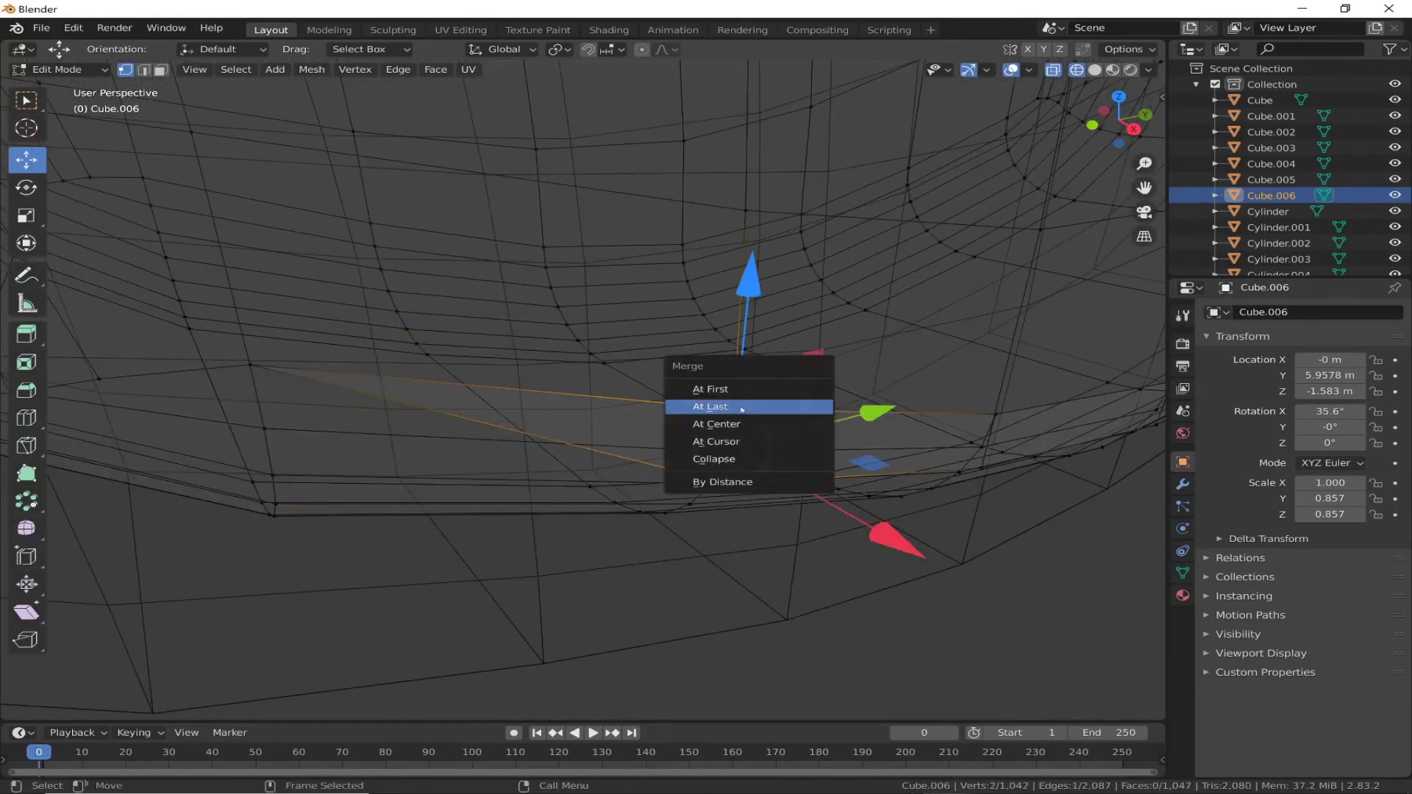
pyautogui.click(741, 409)
pyautogui.moveTo(741, 409); pyautogui.dragTo(735, 482, button='middle')
pyautogui.keyDown('shift'); pyautogui.click(912, 373); pyautogui.keyUp('shift')
pyautogui.press('KP_Decimal')
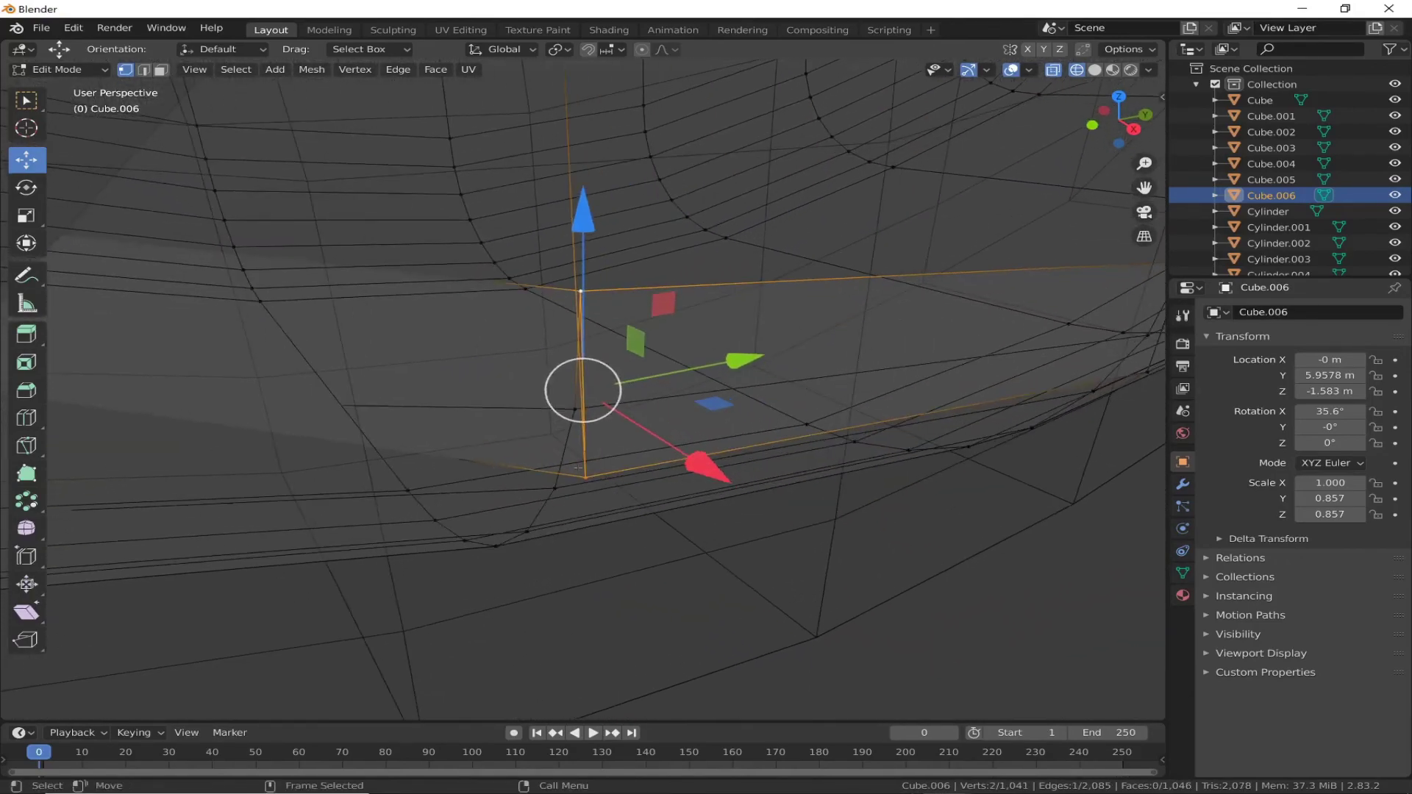
# Step: Merge the last stray bottom-corner pairs At Last, leaving 1,036 vertices and 1,040 faces
pyautogui.press('m')
pyautogui.click(586, 285)
pyautogui.keyDown('shift'); pyautogui.click(836, 403); pyautogui.keyUp('shift')
pyautogui.press('m')
pyautogui.click(697, 363)
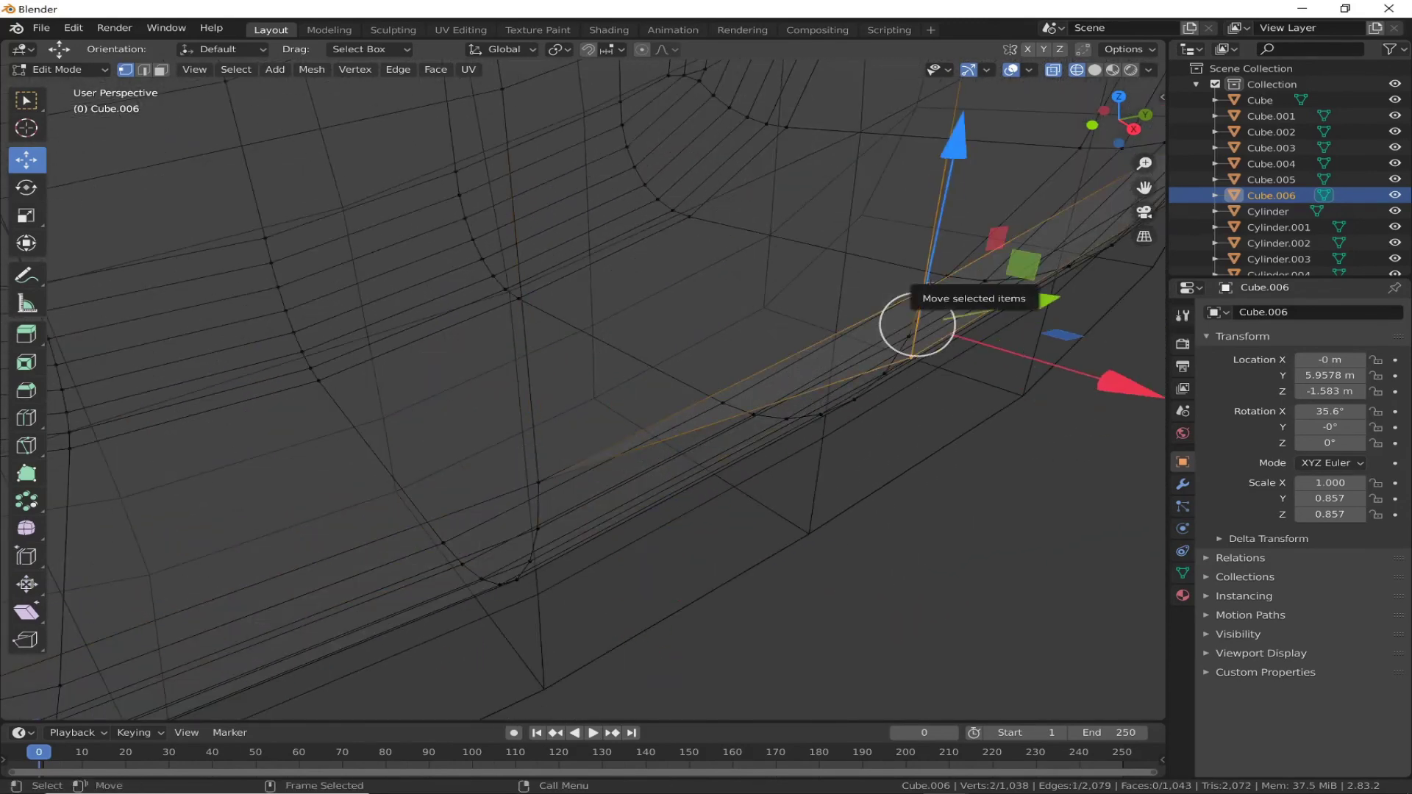
pyautogui.press('m')
pyautogui.click(928, 282)
pyautogui.moveTo(928, 282)
pyautogui.mouseDown(button='middle')
pyautogui.moveTo(109, 462)
pyautogui.moveTo(650, 461)
pyautogui.moveTo(844, 403)
pyautogui.mouseUp(button='middle')
pyautogui.click(886, 264)
pyautogui.scroll(8, 650, 461)
pyautogui.scroll(-8, 650, 461)
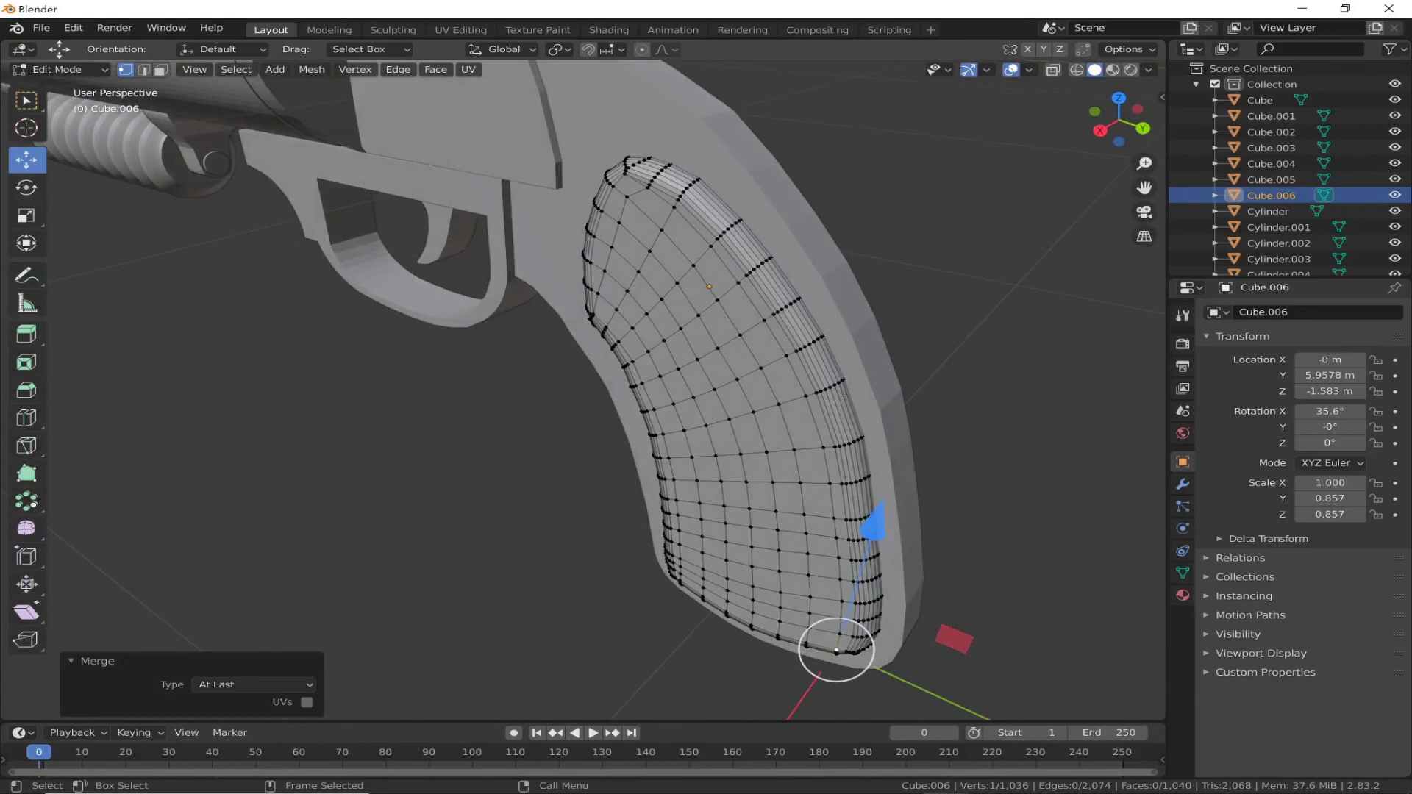
# Step: Add a new cylinder and raise it into the barrel, showing its transform values
pyautogui.click(215, 69)
pyautogui.click(405, 167)
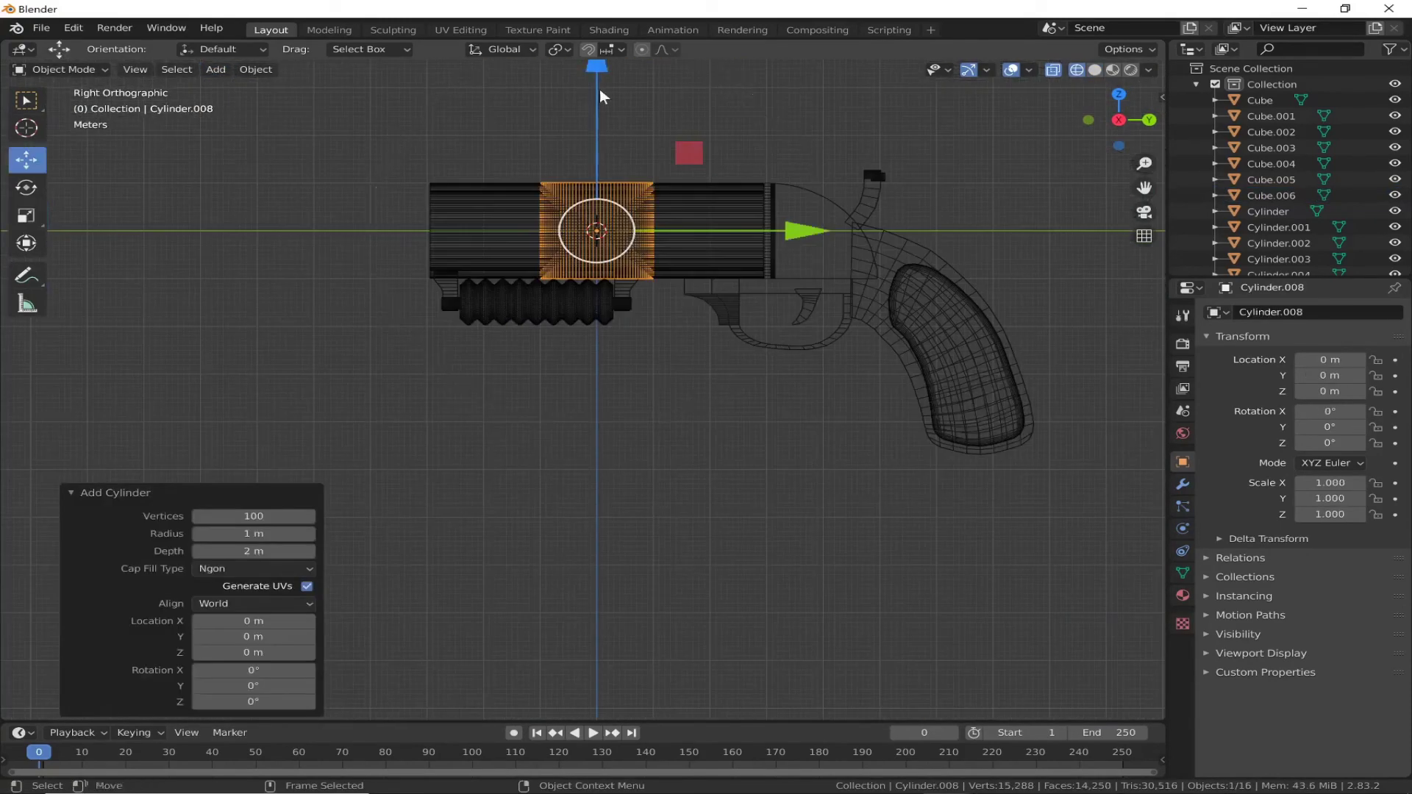
pyautogui.moveTo(607, 191); pyautogui.dragTo(608, 336)
pyautogui.click(1183, 485)
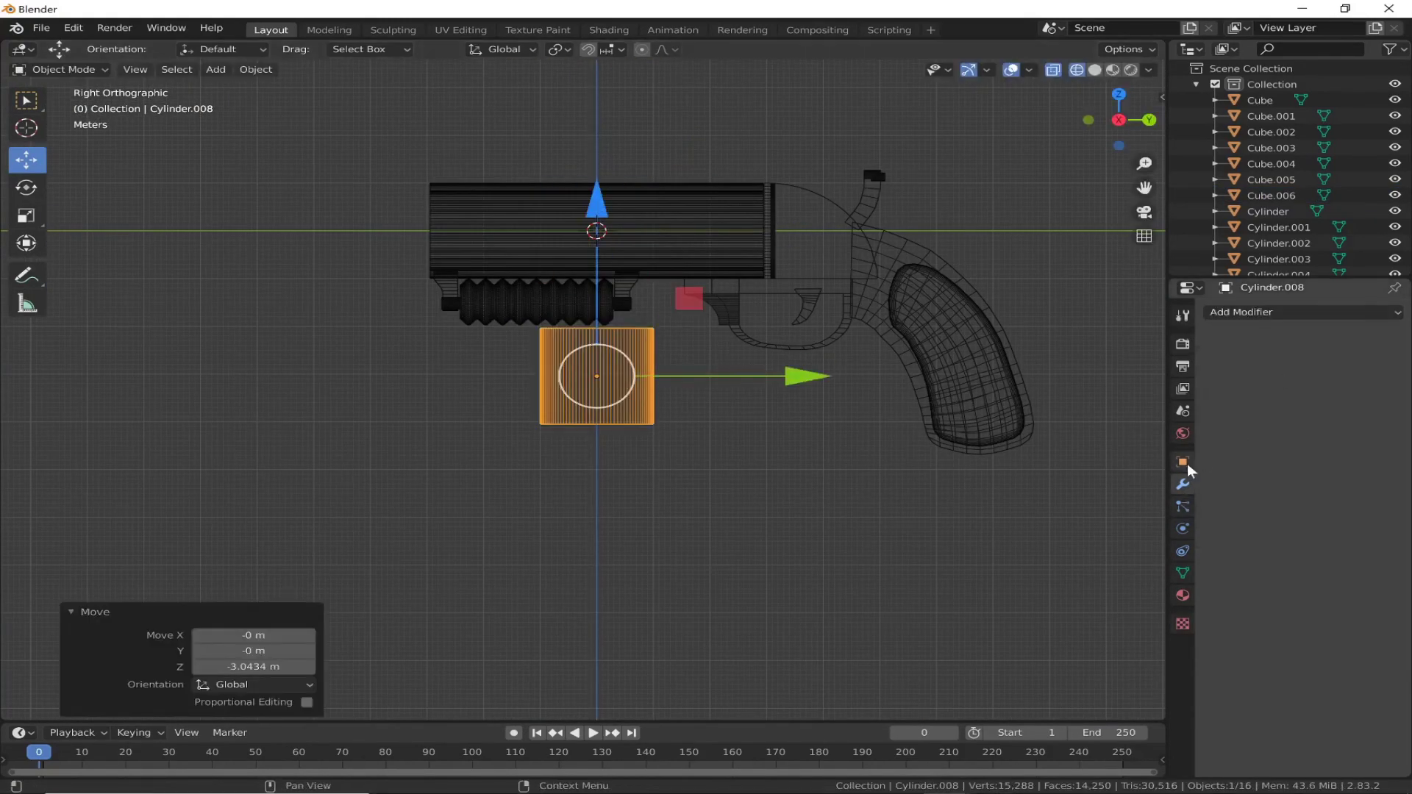
pyautogui.click(1182, 462)
pyautogui.scroll(3, 986, 434)
pyautogui.moveTo(611, 194); pyautogui.dragTo(607, 73)
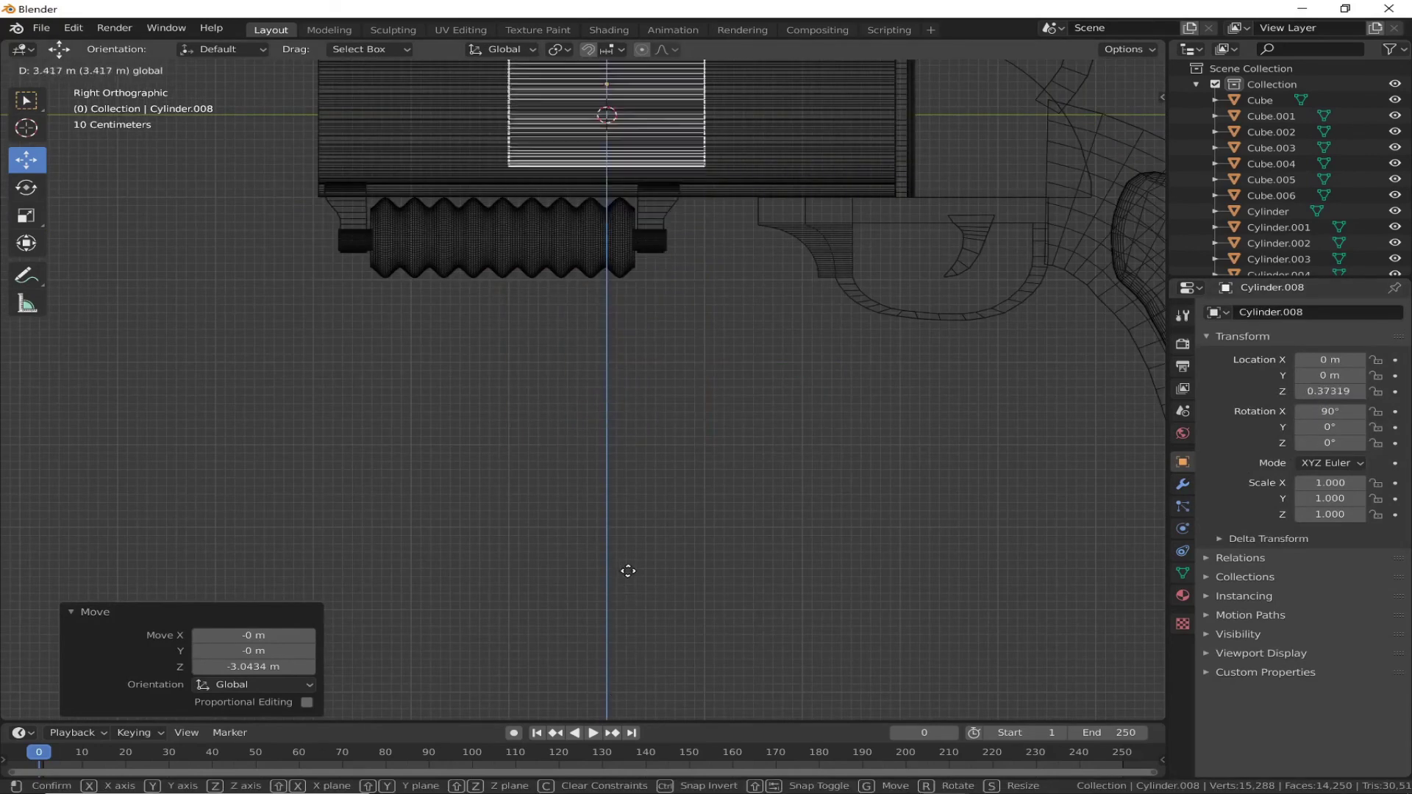
pyautogui.press('KP_Decimal')
# Step: Scale the cylinder down to 0.815 on X/Y to fit the barrel bore
pyautogui.click(26, 215)
pyautogui.moveTo(580, 278)
pyautogui.mouseDown()
pyautogui.moveTo(687, 261)
pyautogui.moveTo(786, 179)
pyautogui.mouseUp()
pyautogui.click(1088, 120)
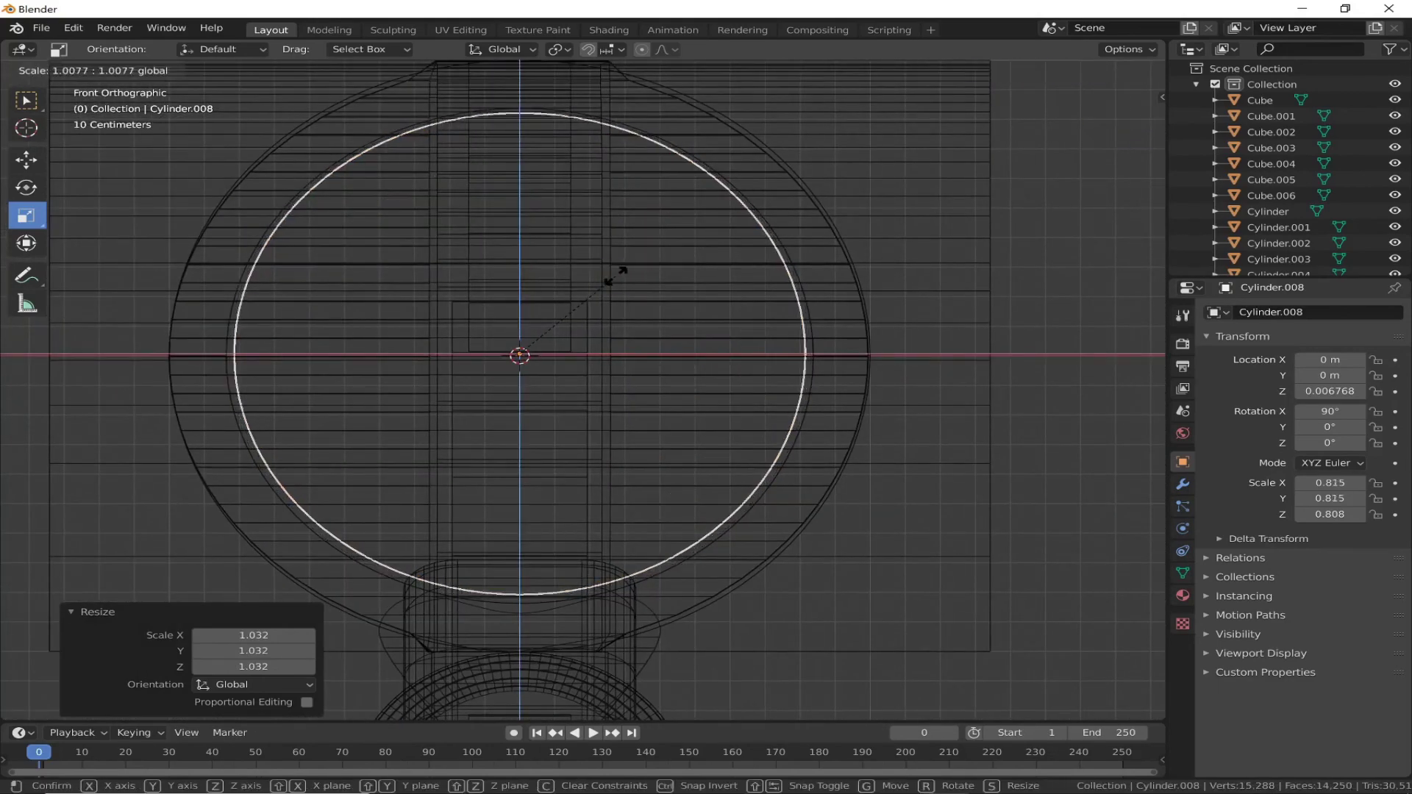
pyautogui.click(1149, 119)
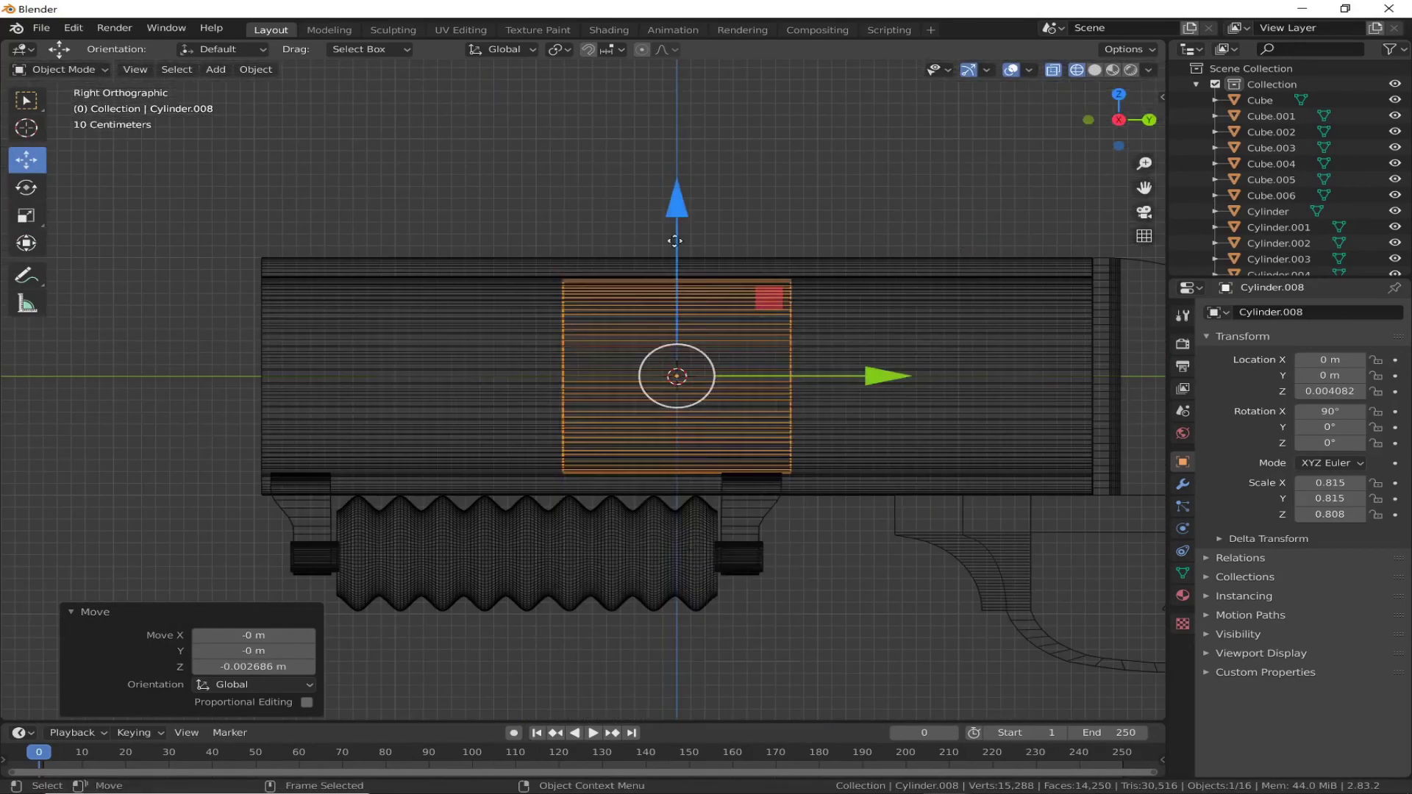
pyautogui.moveTo(671, 230); pyautogui.dragTo(723, 352)
pyautogui.scroll(2, 741, 288)
pyautogui.keyDown('shift'); pyautogui.moveTo(856, 272); pyautogui.dragTo(717, 616, button='middle'); pyautogui.keyUp('shift')
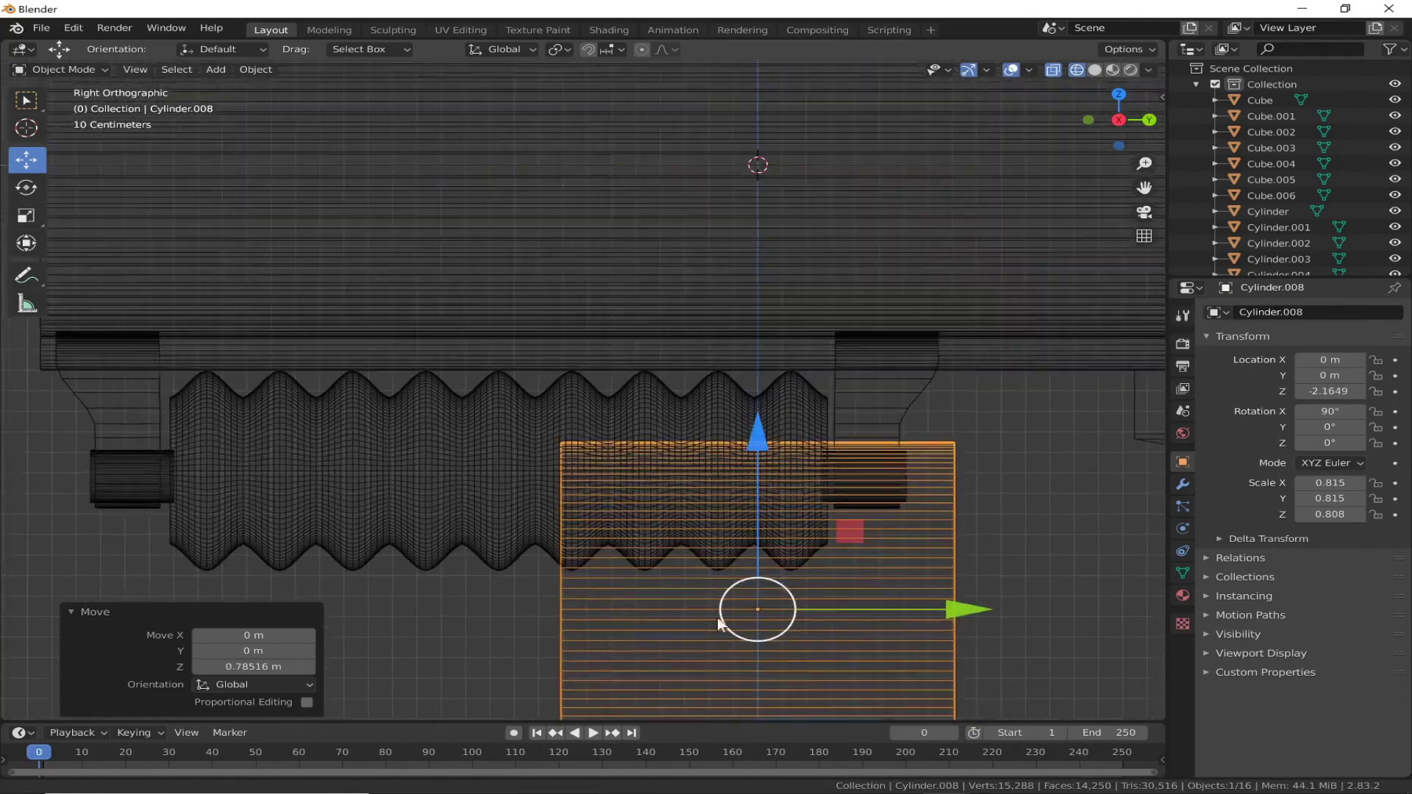
pyautogui.hotkey('ctrl', 'z')
pyautogui.scroll(-3, 772, 246)
# Step: Stretch the cylinder to 1.909 along Z and move it below the gun
pyautogui.hotkey('shift', 'space')
pyautogui.press('s')
pyautogui.moveTo(884, 360); pyautogui.dragTo(1117, 359)
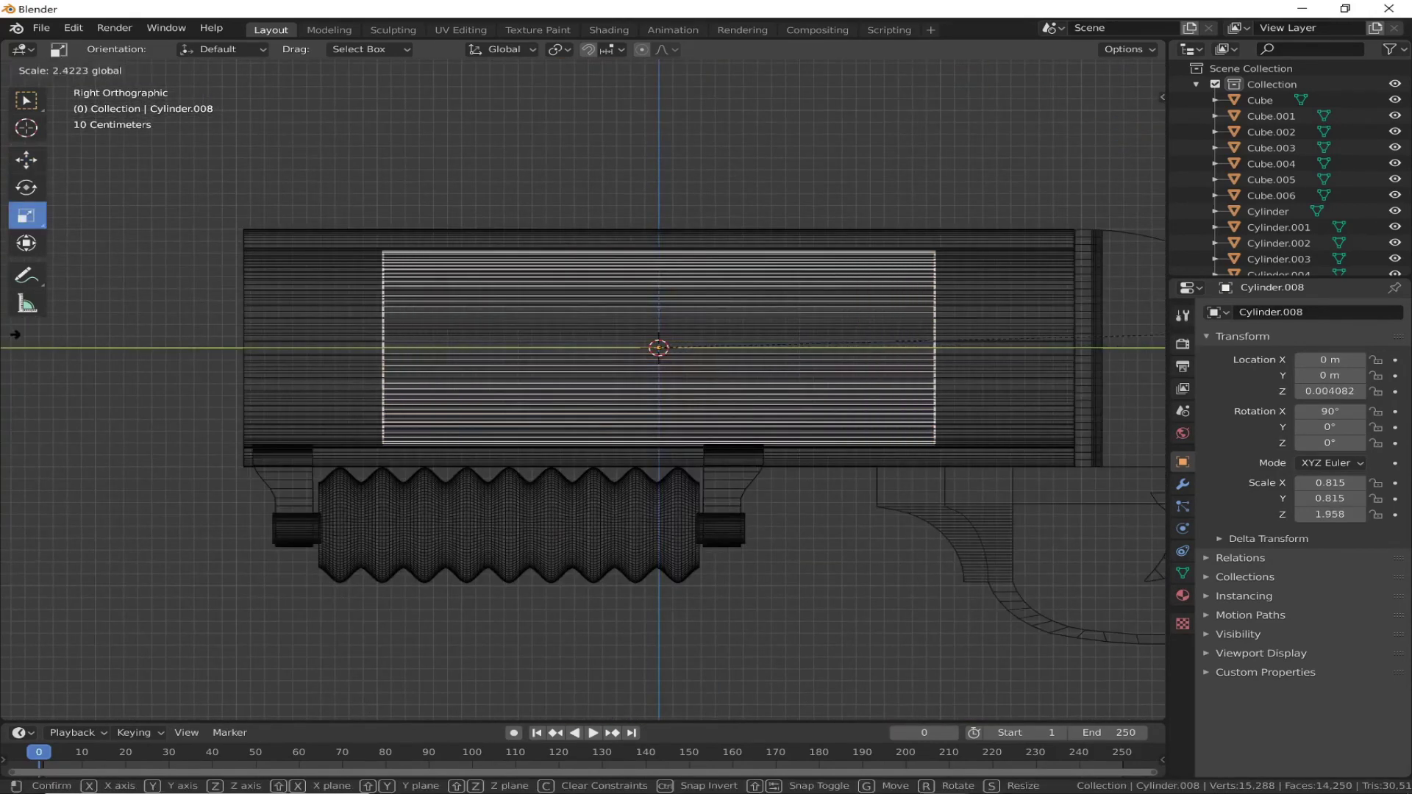
pyautogui.hotkey('shift', 'space')
pyautogui.press('g')
pyautogui.moveTo(655, 178); pyautogui.dragTo(690, 290)
pyautogui.scroll(3, 689, 290)
# Step: In Edit Mode, add an edge loop near the cylinder's end and shrink the end cap
pyautogui.press('Tab')
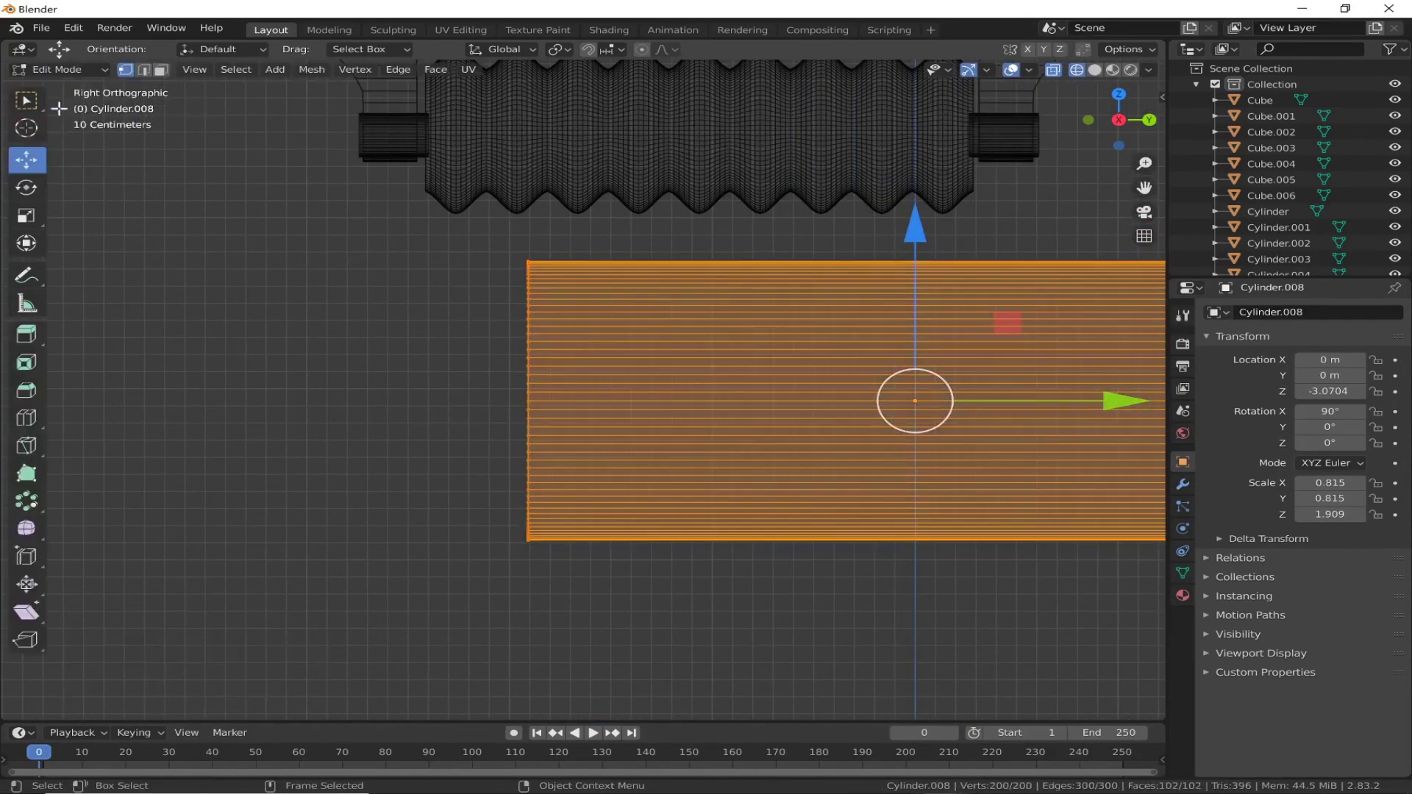
pyautogui.moveTo(809, 352); pyautogui.dragTo(639, 352)
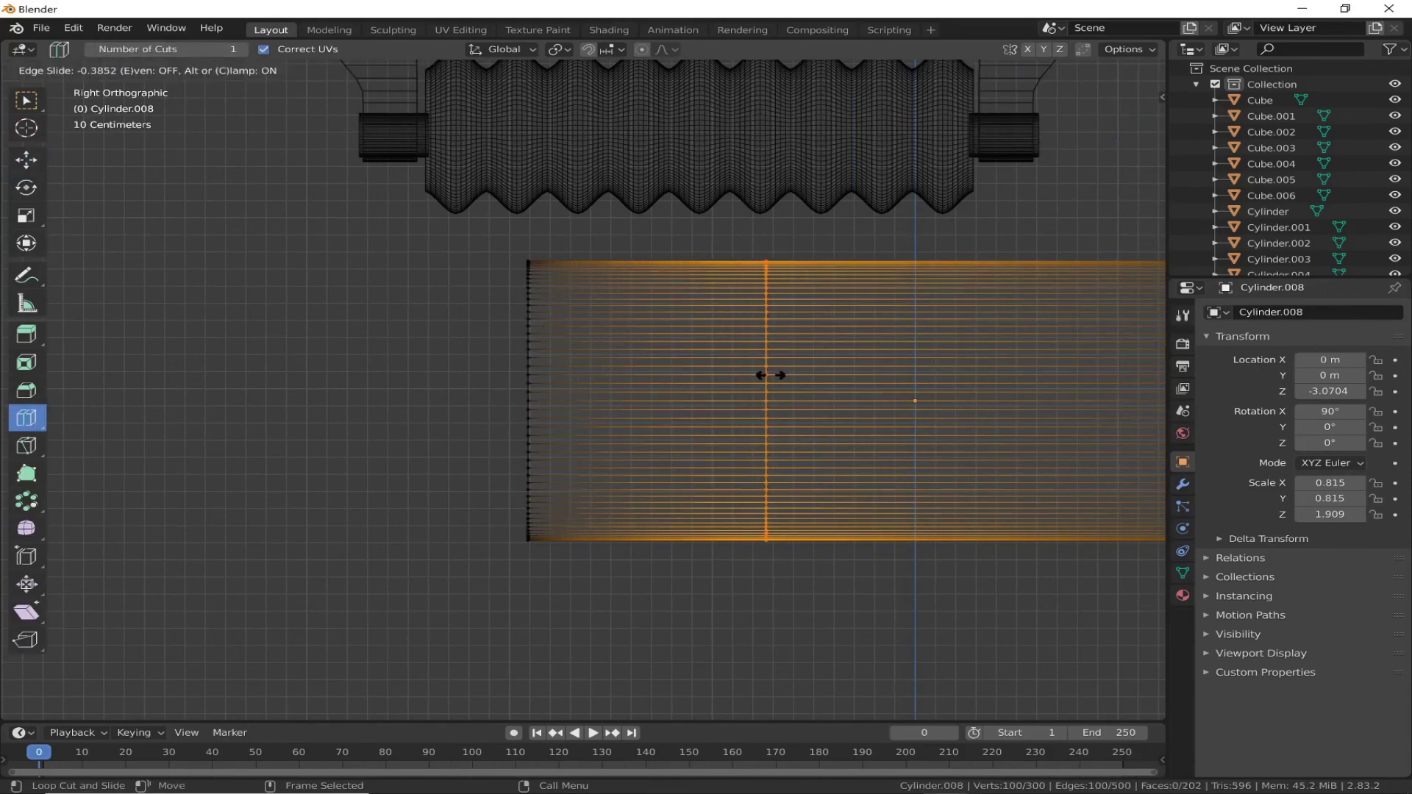
pyautogui.moveTo(705, 387); pyautogui.dragTo(697, 387)
pyautogui.click(530, 291)
pyautogui.hotkey('shift', 'space')
pyautogui.press('s')
pyautogui.moveTo(451, 246); pyautogui.dragTo(268, 584, button='middle')
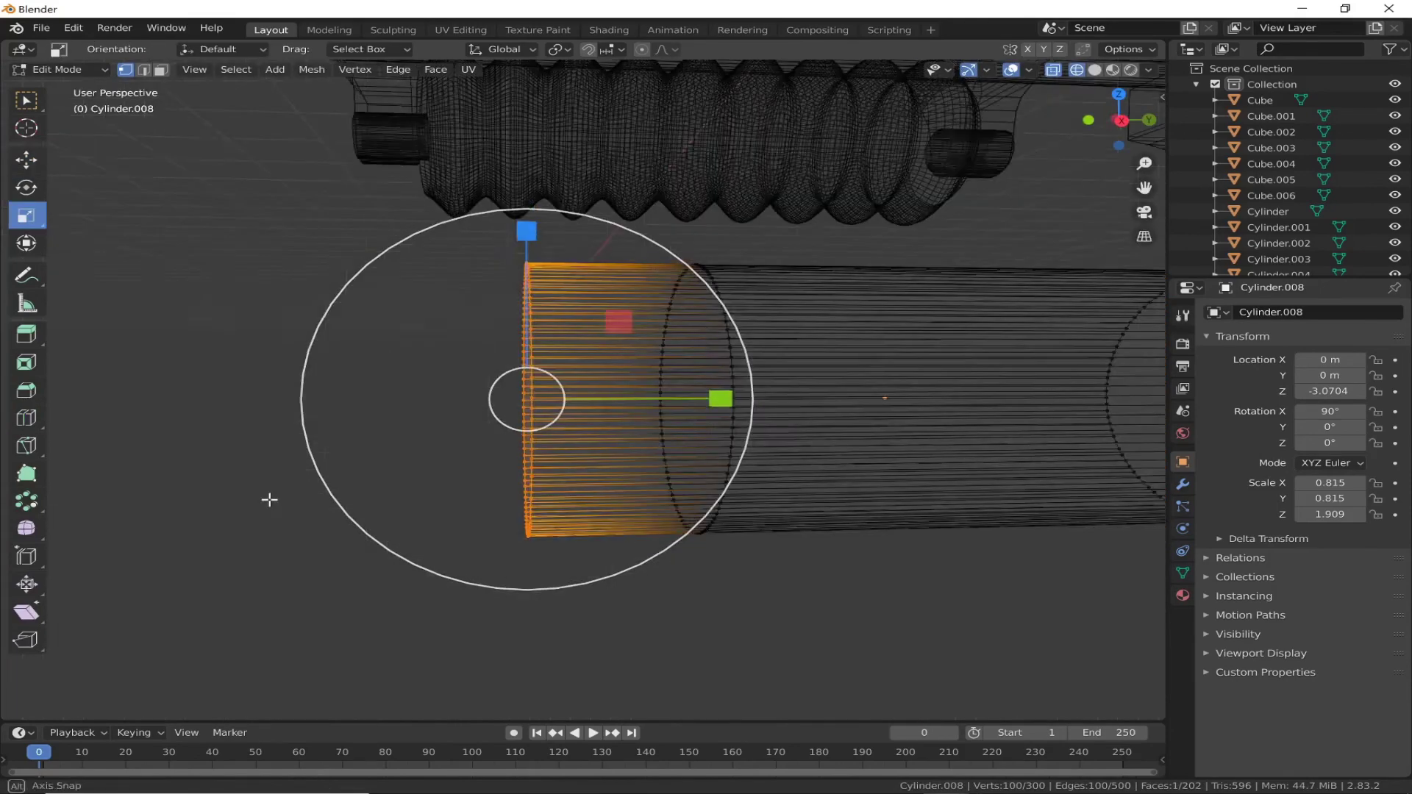
pyautogui.press('s')
pyautogui.click(581, 340)
pyautogui.press('KP_3')
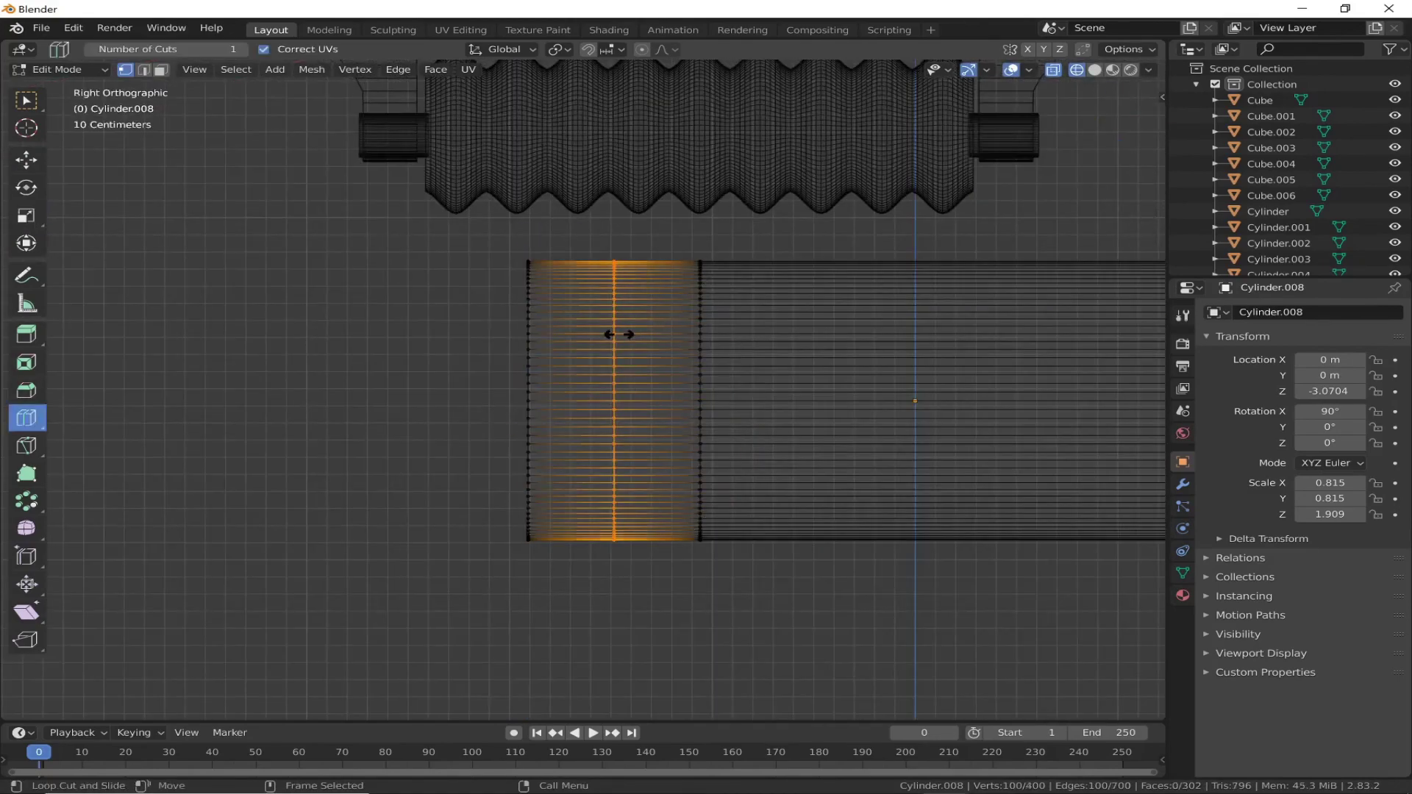
# Step: Add a second edge loop near the end and shrink that ring inward
pyautogui.click(618, 334)
pyautogui.moveTo(618, 335); pyautogui.dragTo(594, 437, button='middle')
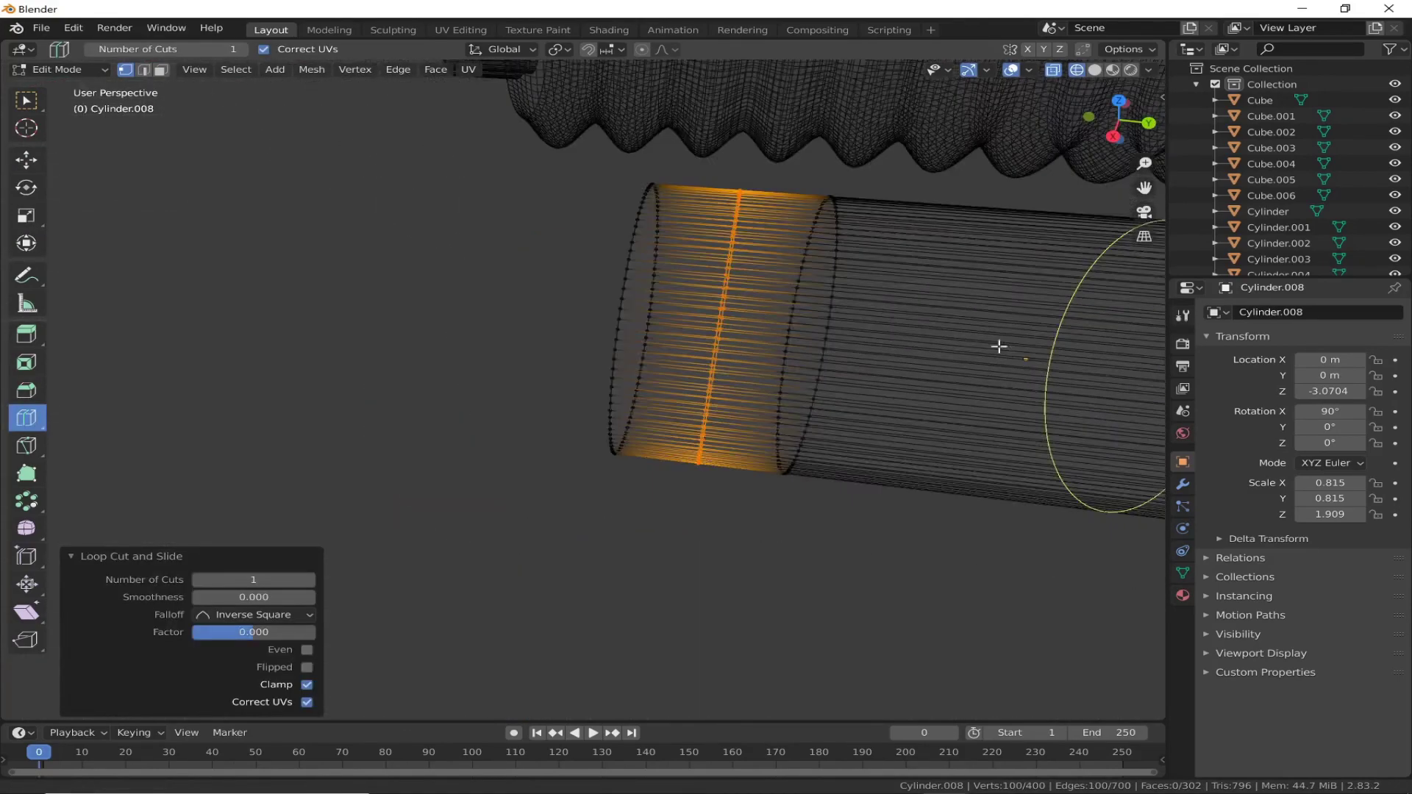
pyautogui.hotkey('shift', 'space')
pyautogui.press('g')
pyautogui.moveTo(561, 110); pyautogui.dragTo(775, 505)
pyautogui.moveTo(775, 504); pyautogui.dragTo(556, 248, button='middle')
pyautogui.hotkey('shift', 'space')
pyautogui.press('s')
pyautogui.press('s')
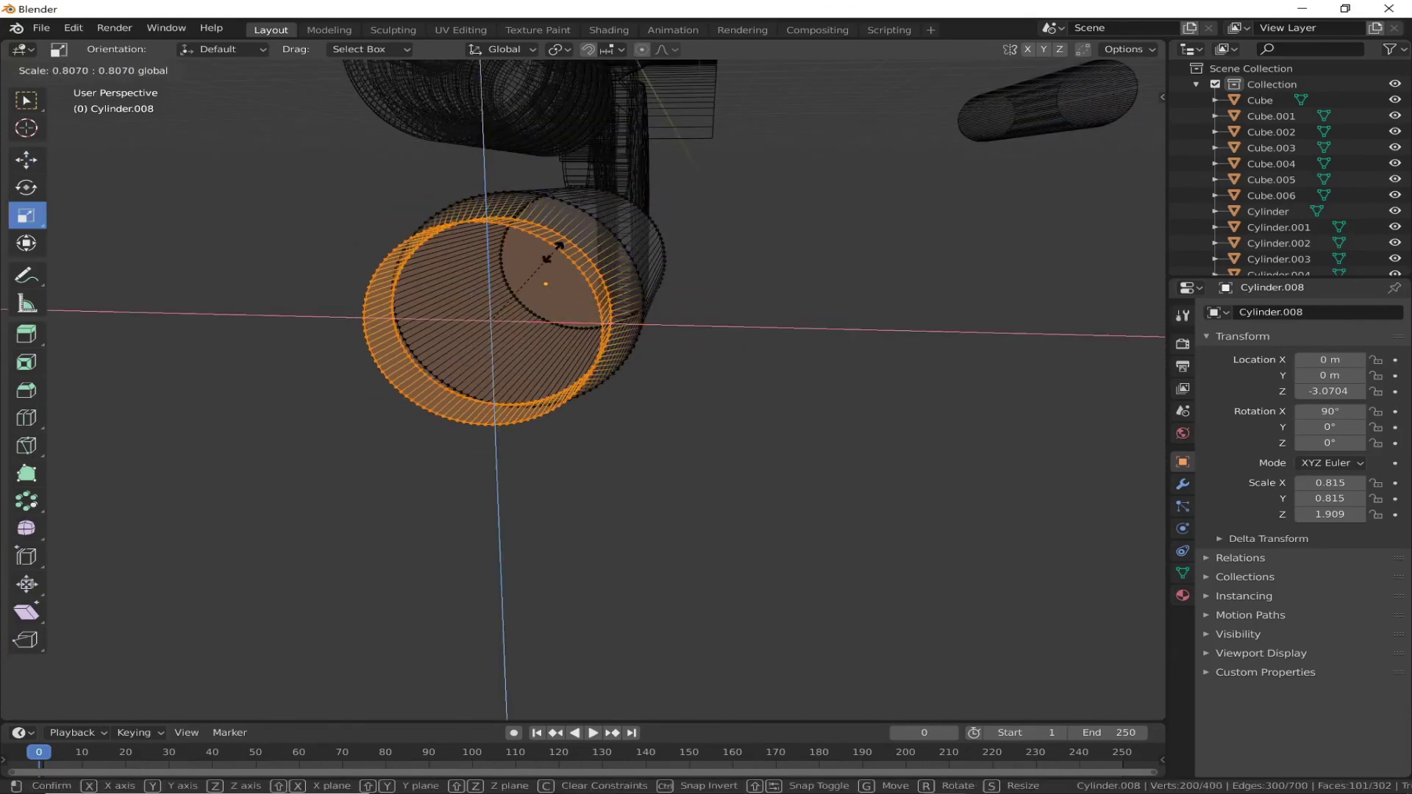
pyautogui.click(557, 252)
# Step: Add another loop near the tip and scale the tip to 0.824 on X/Z
pyautogui.moveTo(857, 409); pyautogui.dragTo(557, 305, button='middle')
pyautogui.hotkey('shift', 'space')
pyautogui.press('c')
pyautogui.click(557, 305)
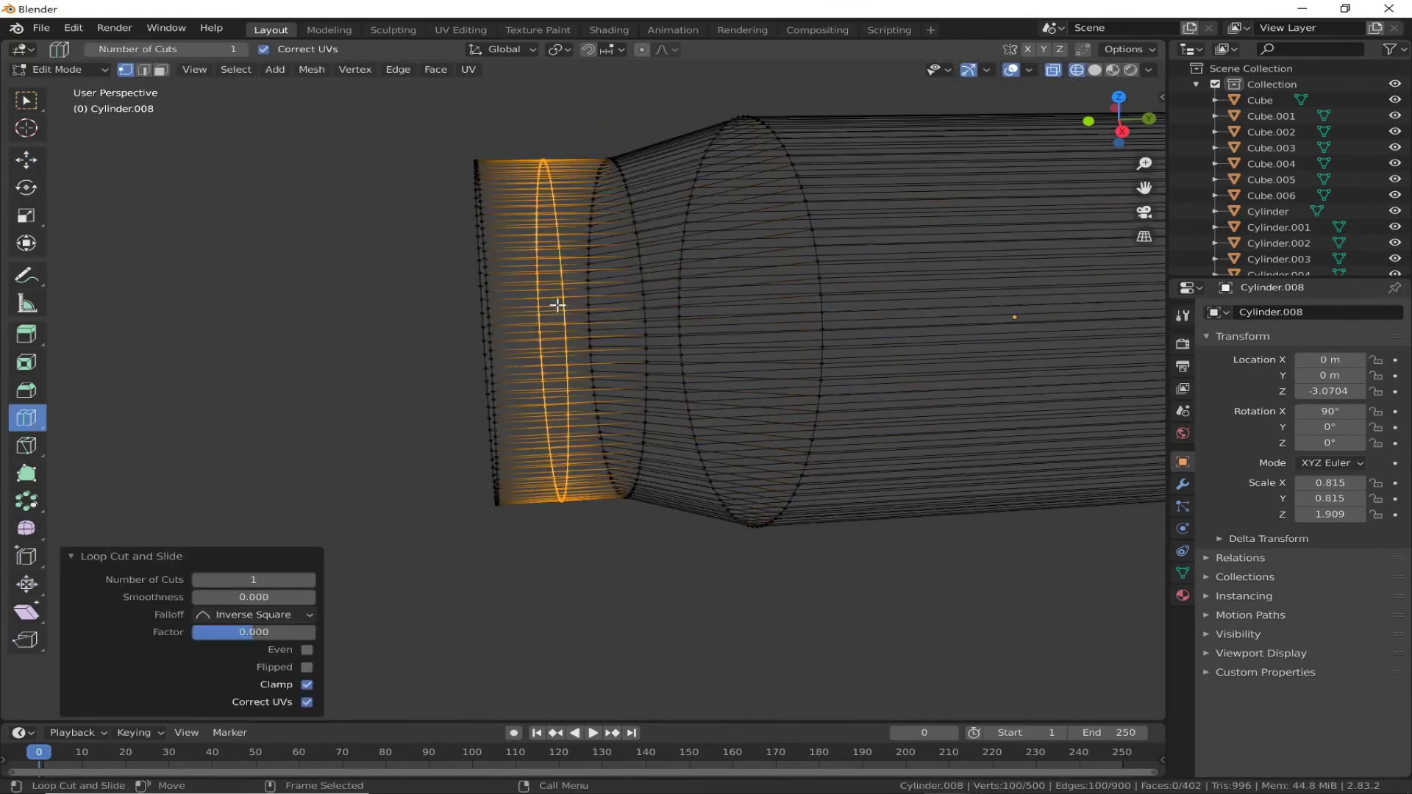
pyautogui.click(725, 334)
pyautogui.moveTo(283, 141); pyautogui.dragTo(514, 514)
pyautogui.hotkey('shift', 'space')
pyautogui.press('s')
pyautogui.moveTo(409, 526)
pyautogui.mouseDown(button='middle')
pyautogui.moveTo(620, 529)
pyautogui.moveTo(662, 559)
pyautogui.mouseUp(button='middle')
pyautogui.moveTo(427, 388); pyautogui.dragTo(416, 391)
pyautogui.moveTo(416, 391)
pyautogui.mouseDown(button='middle')
pyautogui.moveTo(836, 599)
pyautogui.moveTo(373, 526)
pyautogui.mouseUp(button='middle')
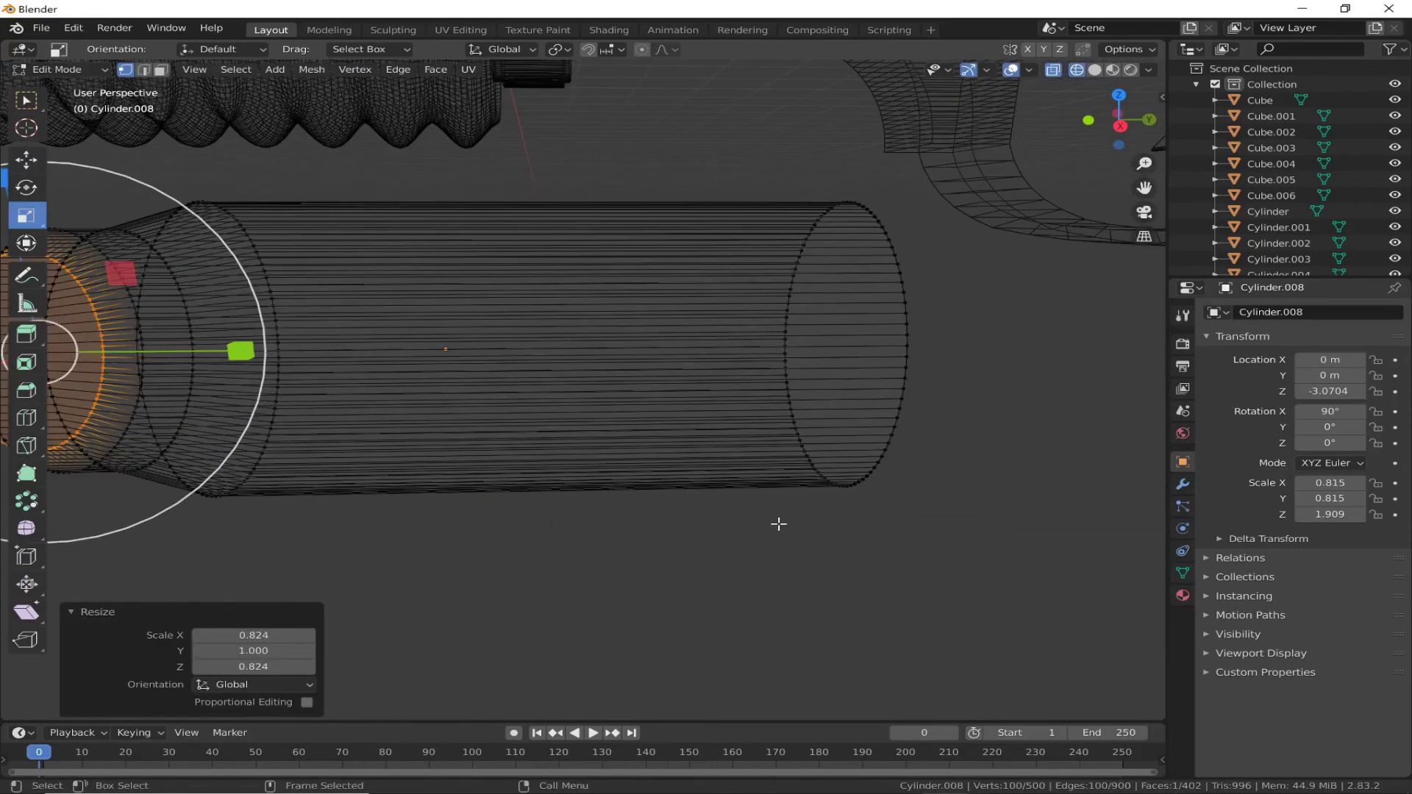
# Step: Slide the narrowed neck 0.10025 m along Y in side view
pyautogui.click(1120, 127)
pyautogui.scroll(-3, 346, 481)
pyautogui.hotkey('shift', 'space')
pyautogui.press('g')
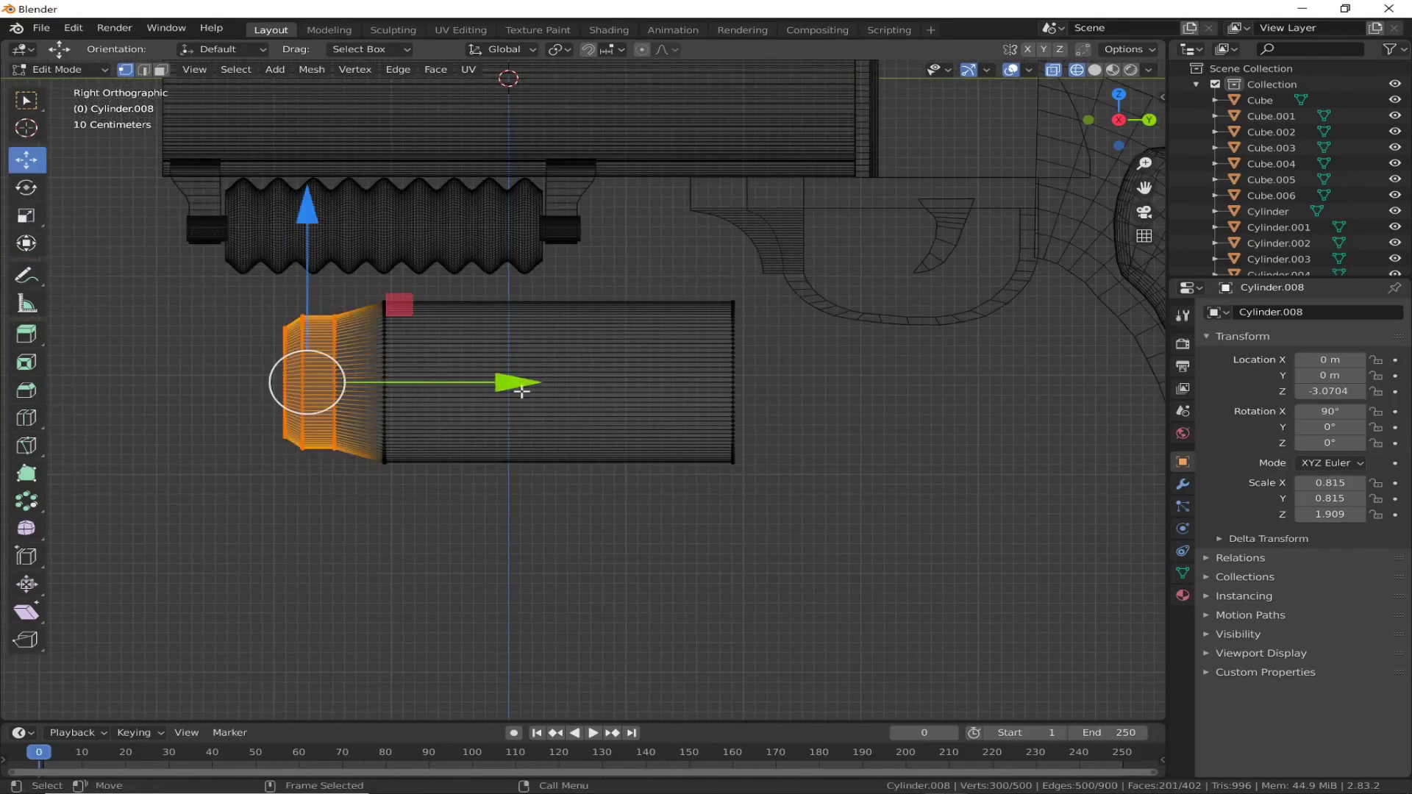
pyautogui.click(521, 380)
pyautogui.scroll(3, 522, 379)
pyautogui.scroll(4, 741, 482)
# Step: Loop-cut near the cylinder's back end and narrow that section slightly on X/Z
pyautogui.hotkey('shift', 'space')
pyautogui.press('r')
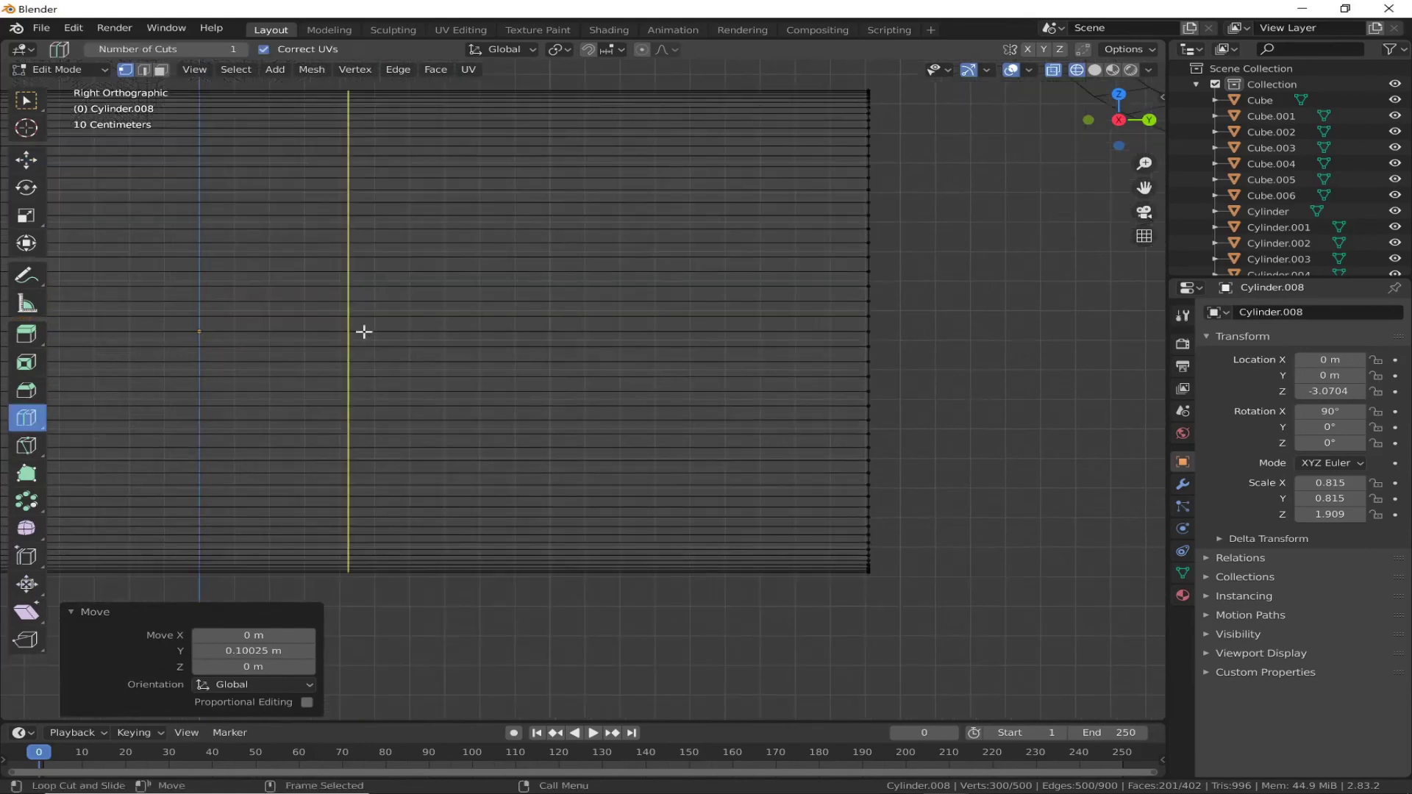
pyautogui.moveTo(362, 330); pyautogui.dragTo(694, 336)
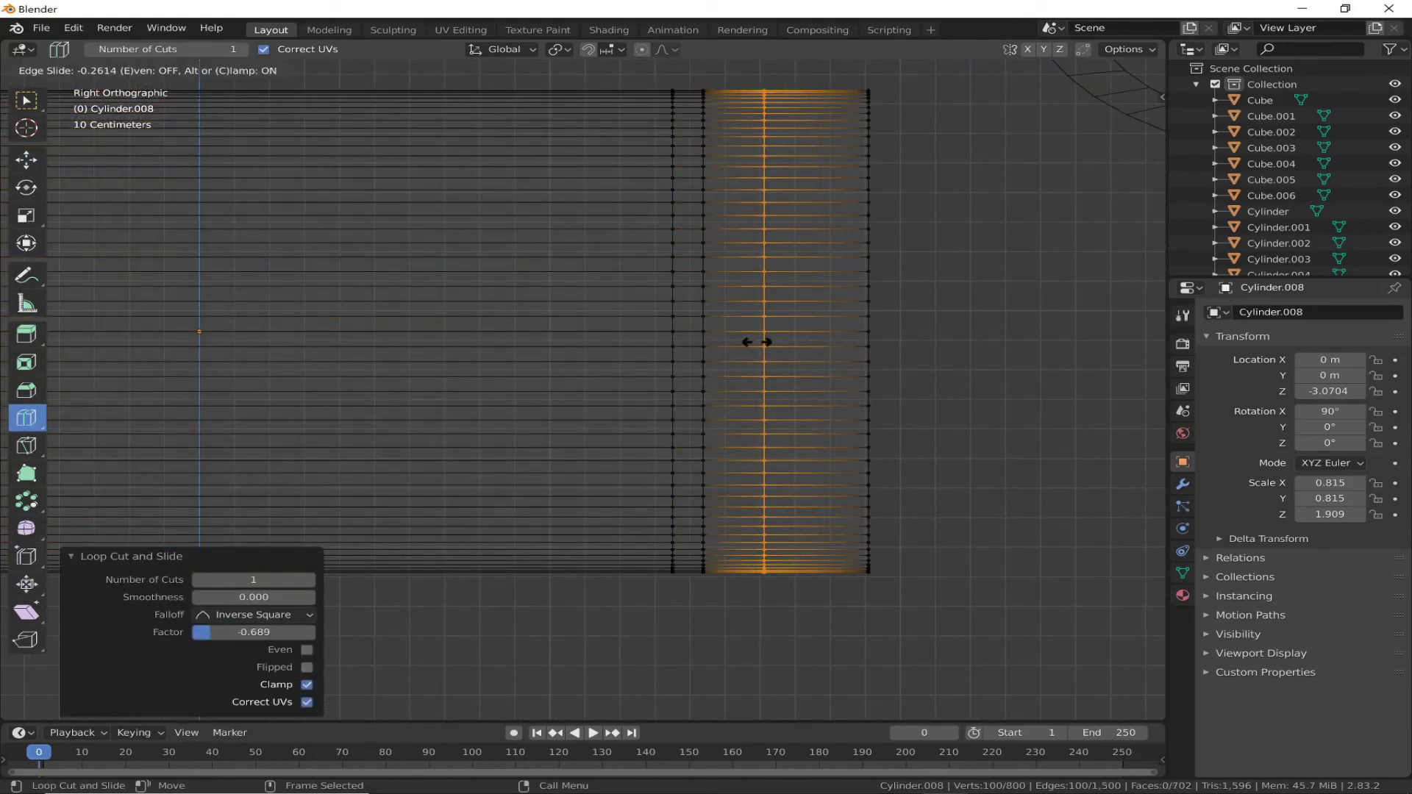
pyautogui.moveTo(1042, 616); pyautogui.dragTo(688, 70)
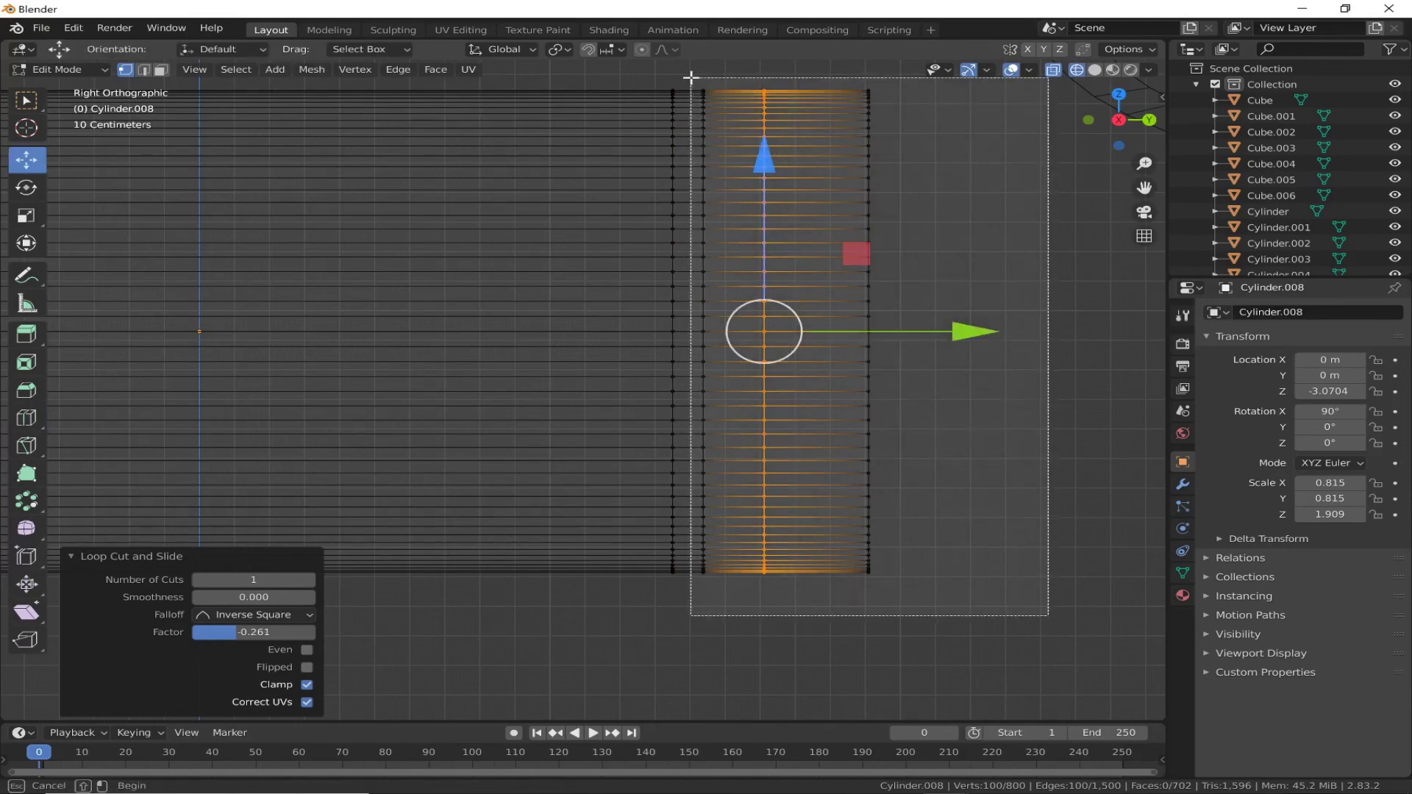
pyautogui.moveTo(688, 71); pyautogui.dragTo(846, 246, button='middle')
pyautogui.hotkey('shift', 'space')
pyautogui.press('s')
pyautogui.moveTo(846, 247); pyautogui.dragTo(863, 275)
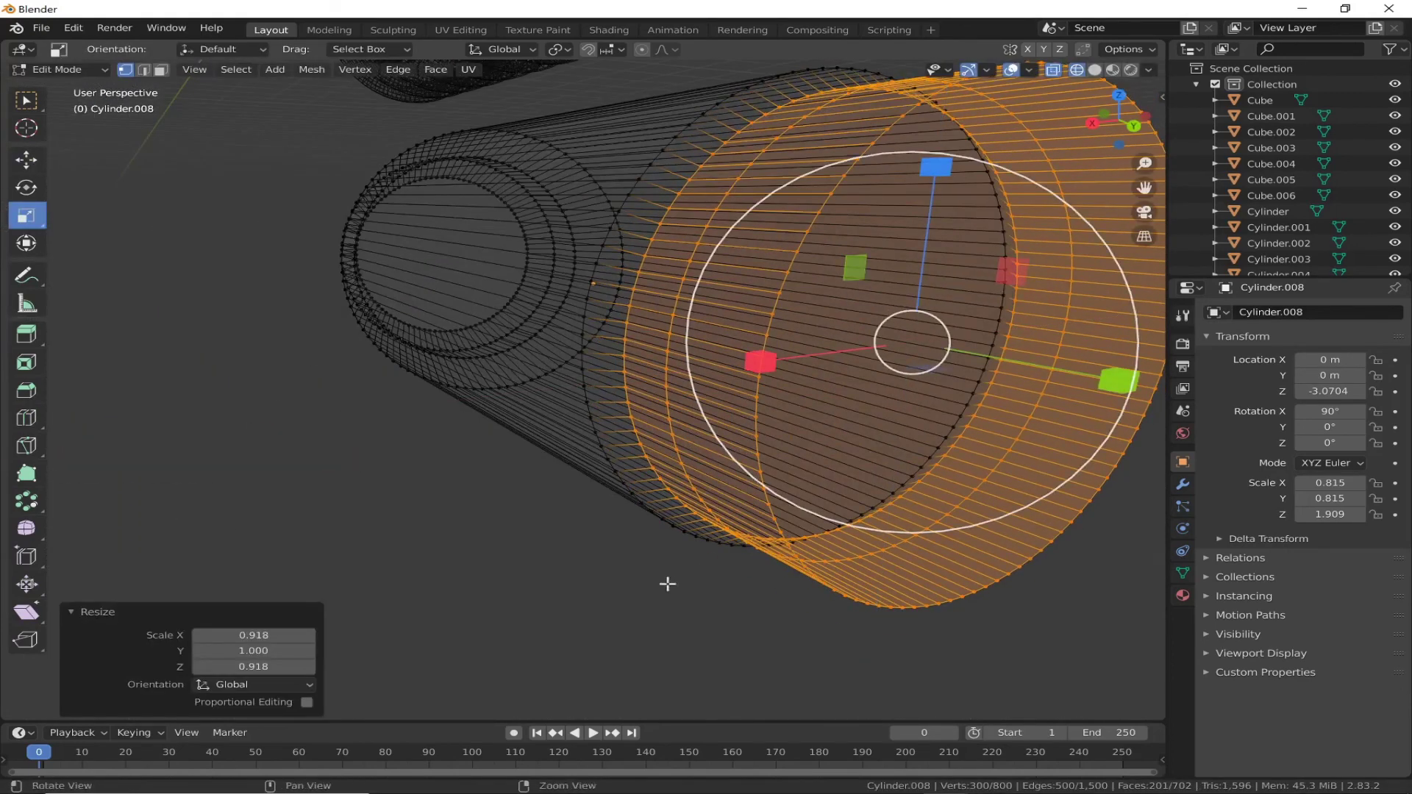
pyautogui.moveTo(666, 584); pyautogui.dragTo(765, 594, button='middle')
pyautogui.click(1119, 130)
# Step: Extrude the back band's faces along their normals to form a groove for the rim
pyautogui.press('3')
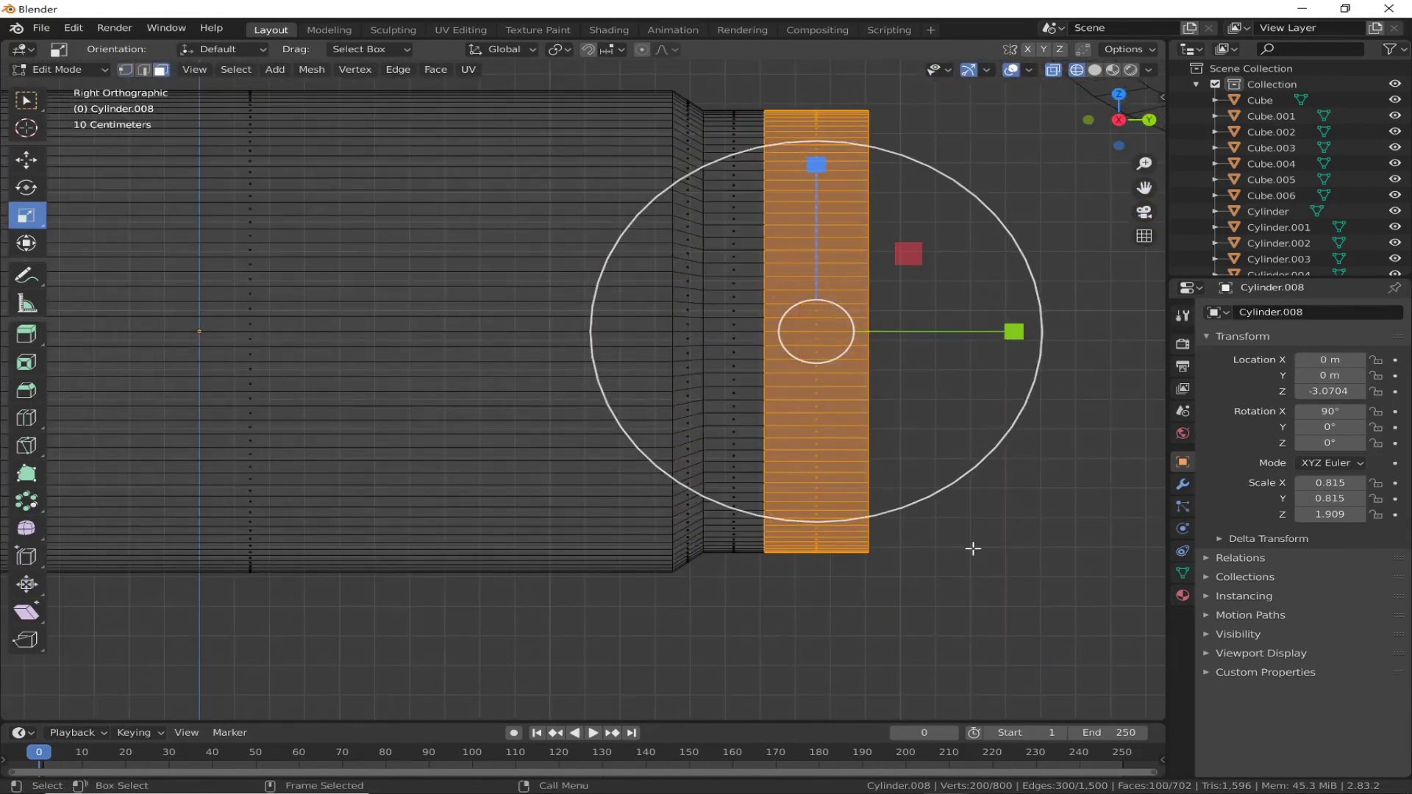
pyautogui.click(77, 372)
pyautogui.moveTo(735, 441); pyautogui.dragTo(882, 463, button='middle')
pyautogui.moveTo(1024, 116)
pyautogui.mouseDown()
pyautogui.moveTo(1076, 103)
pyautogui.moveTo(996, 98)
pyautogui.mouseUp()
pyautogui.click(1119, 120)
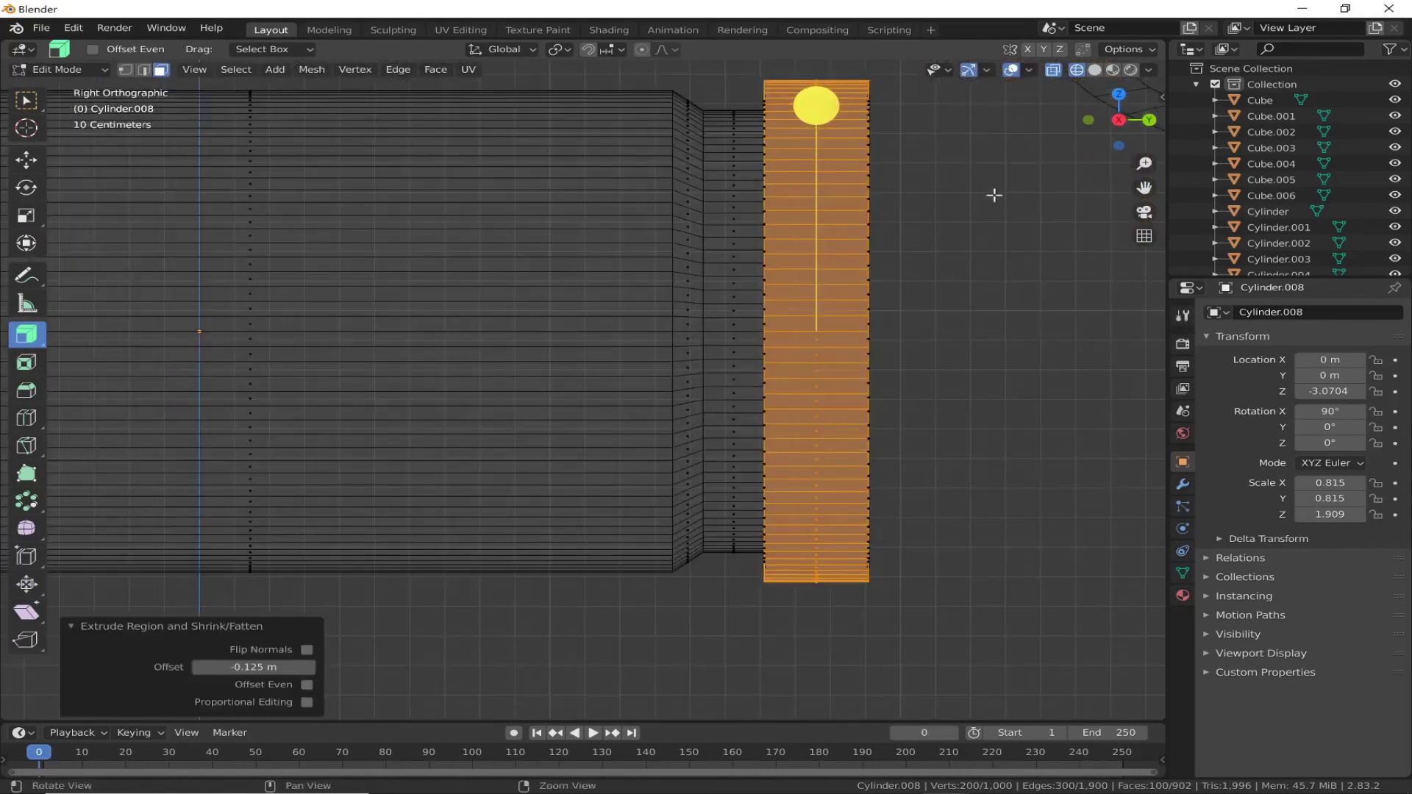
# Step: Add two edge loops across the rim, scale it to 1.047, and return to Object Mode
pyautogui.click(26, 418)
pyautogui.click(781, 201)
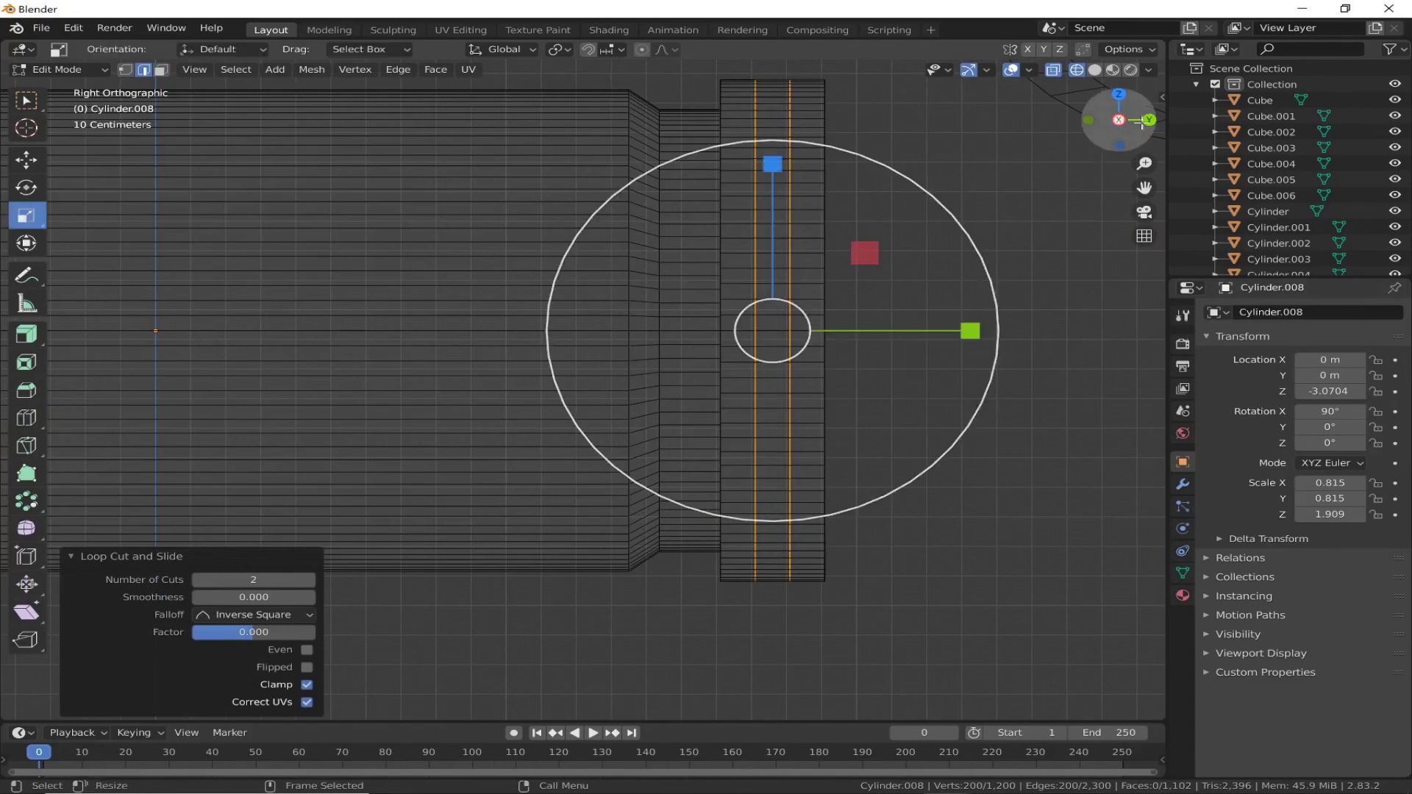
pyautogui.click(1147, 120)
pyautogui.press('s')
pyautogui.click(715, 248)
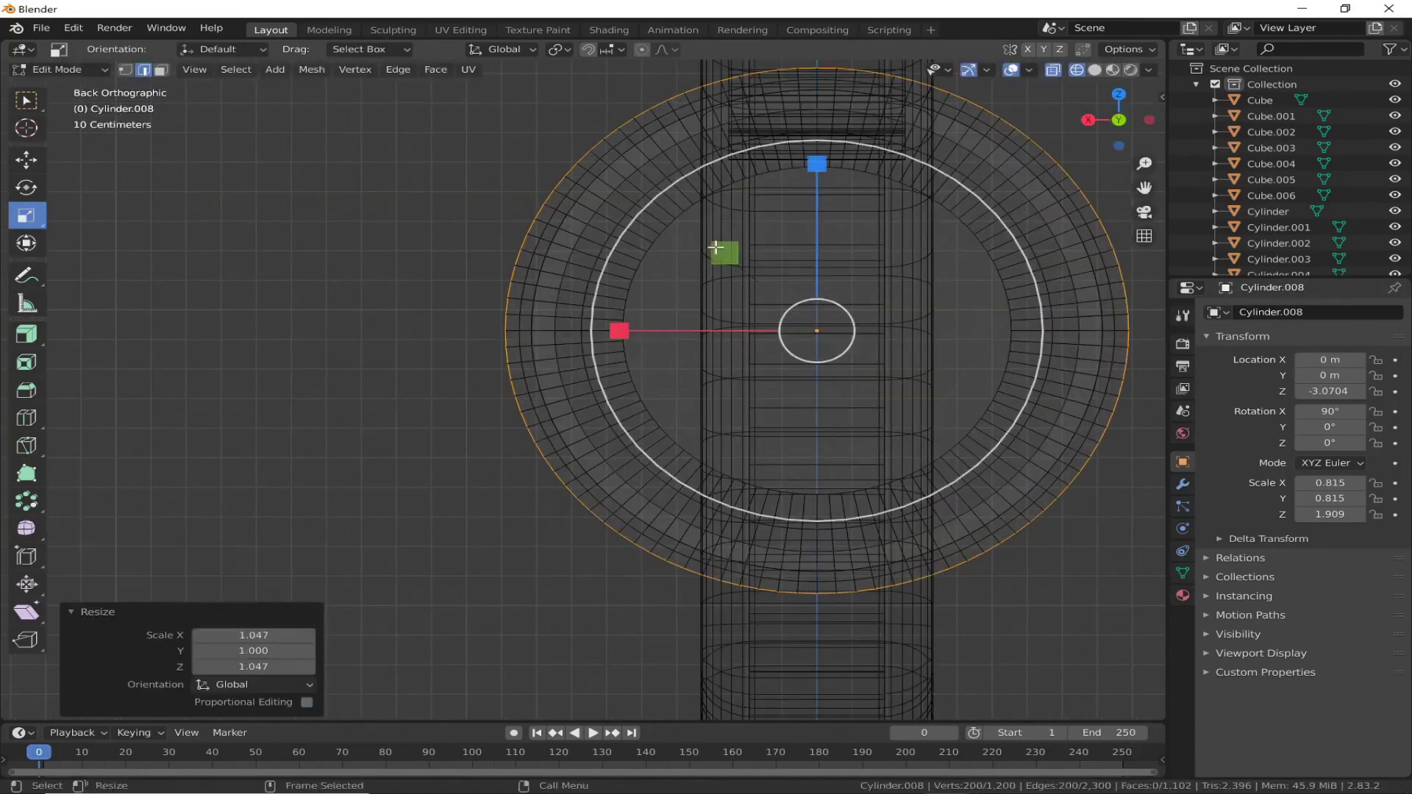
pyautogui.moveTo(714, 248); pyautogui.dragTo(215, 373, button='middle')
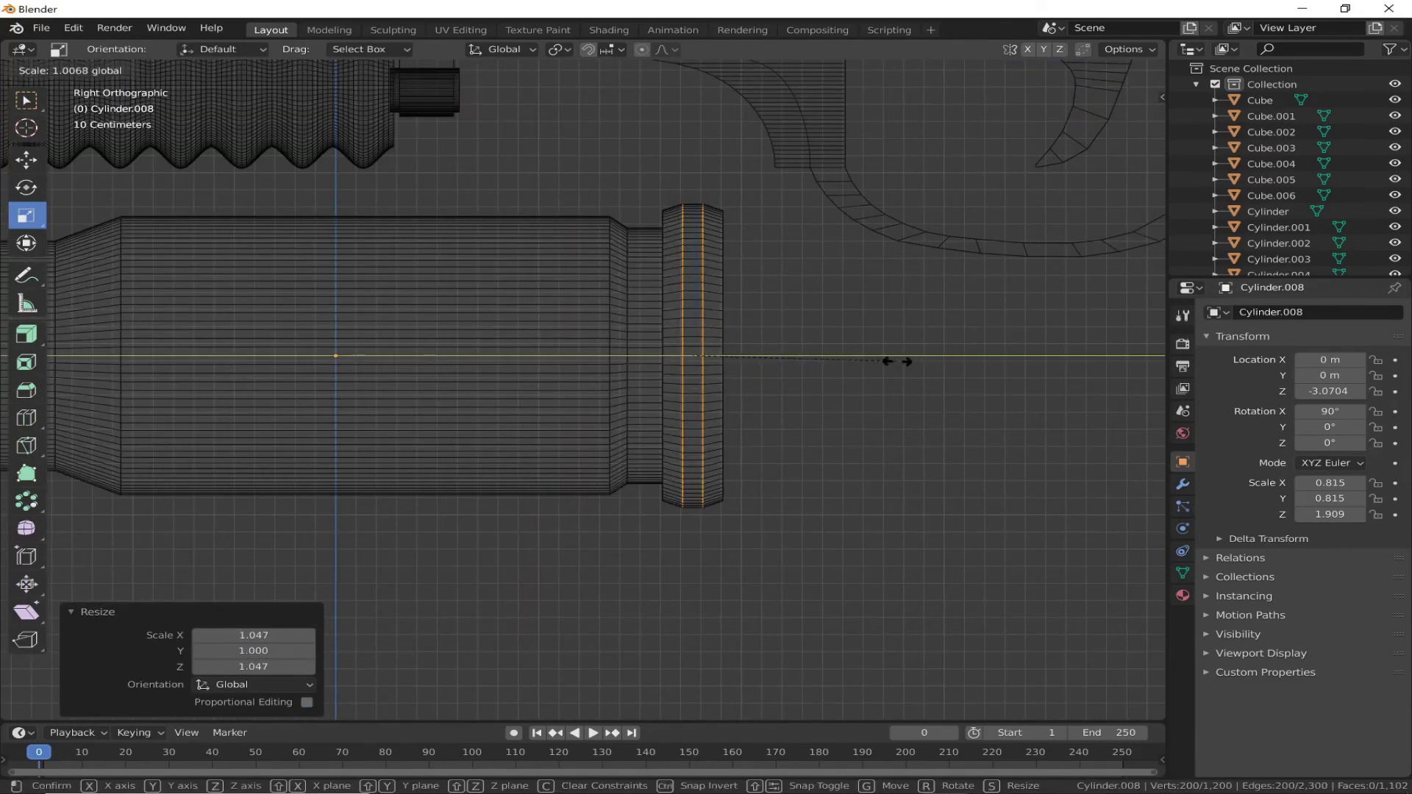
pyautogui.press('Escape')
pyautogui.press('Tab')
# Step: Move the cartridge vertically up inside the barrel, redoing one misplaced move
pyautogui.press('g')
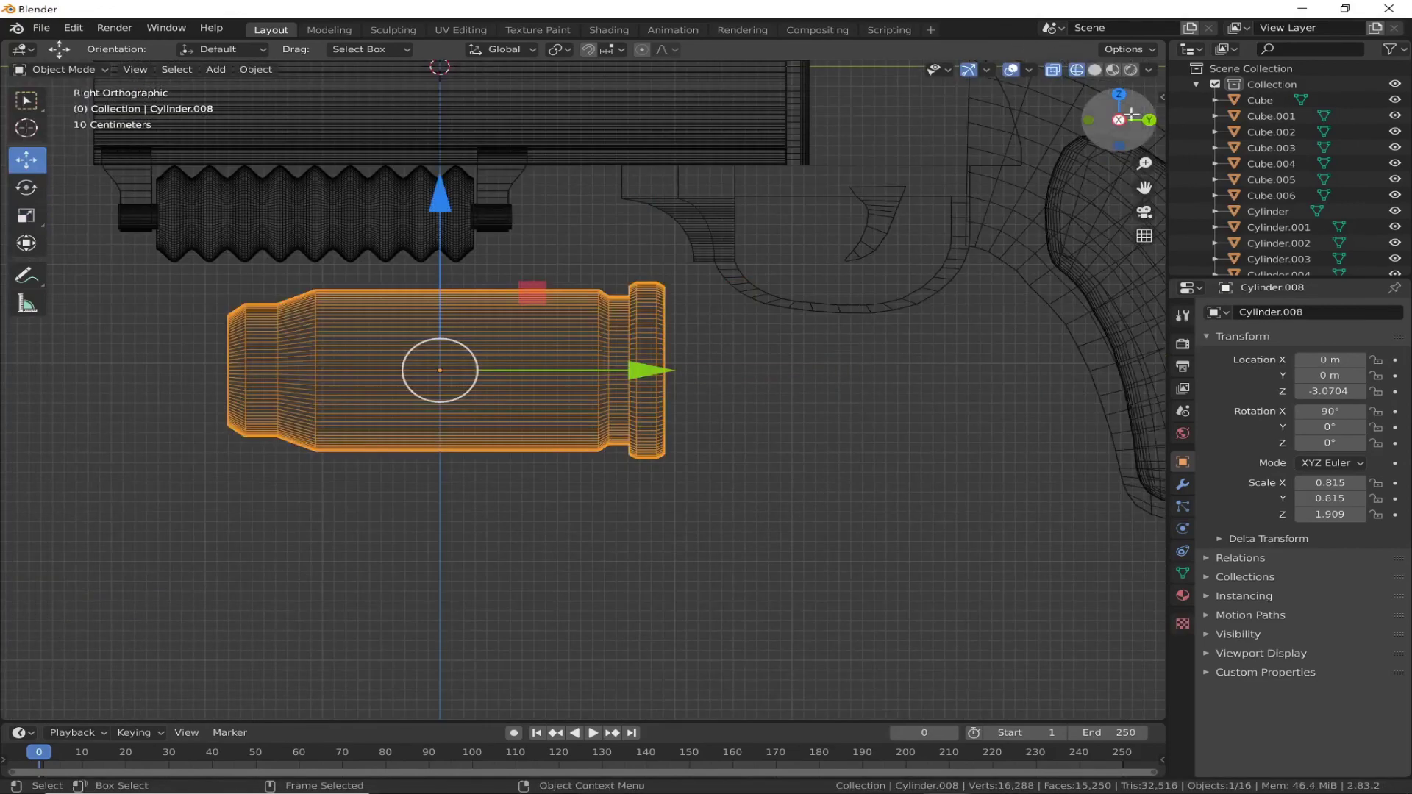
pyautogui.moveTo(515, 368); pyautogui.dragTo(420, 184, button='middle')
pyautogui.press('g')
pyautogui.click(522, 334)
pyautogui.scroll(-3, 522, 334)
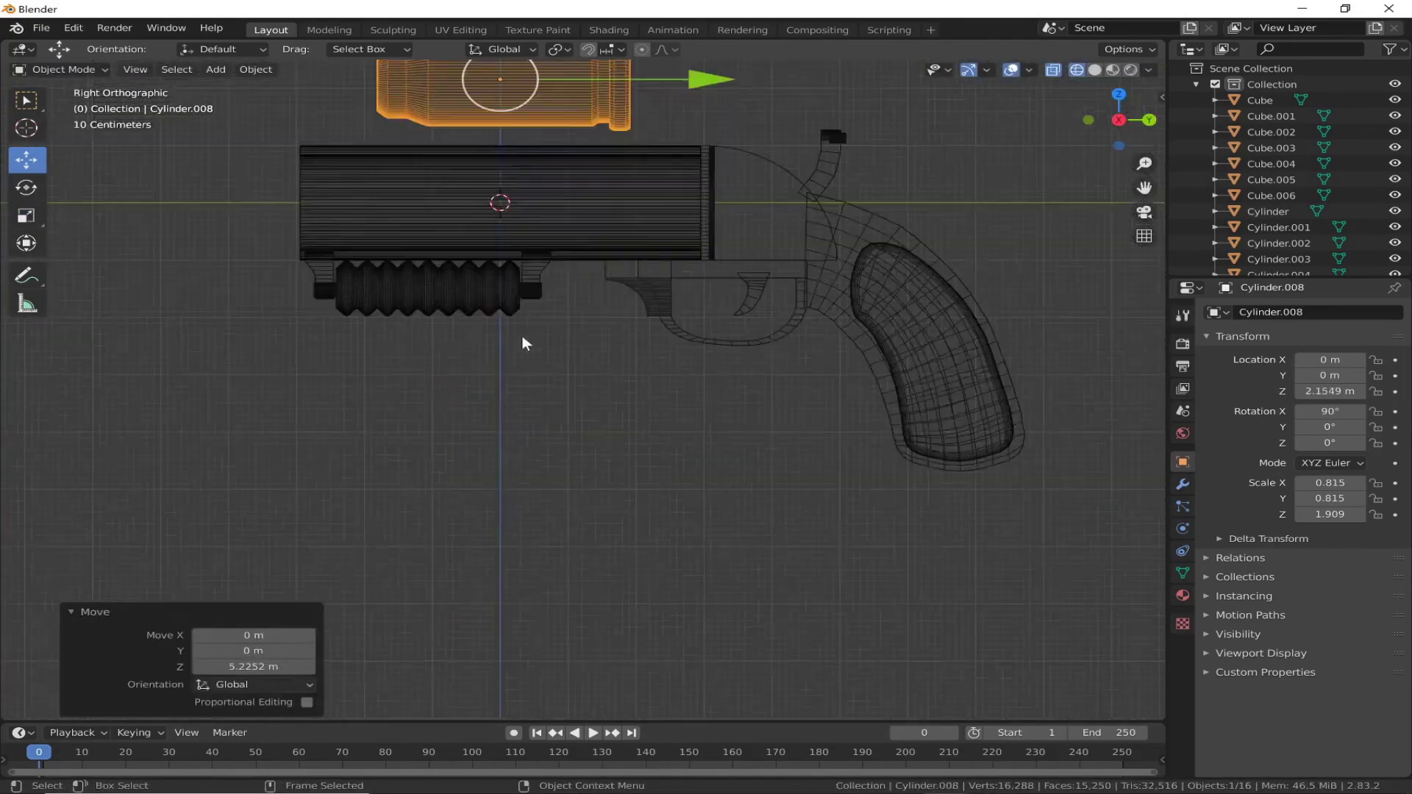
pyautogui.hotkey('ctrl', 'z')
pyautogui.scroll(3, 565, 187)
pyautogui.press('g')
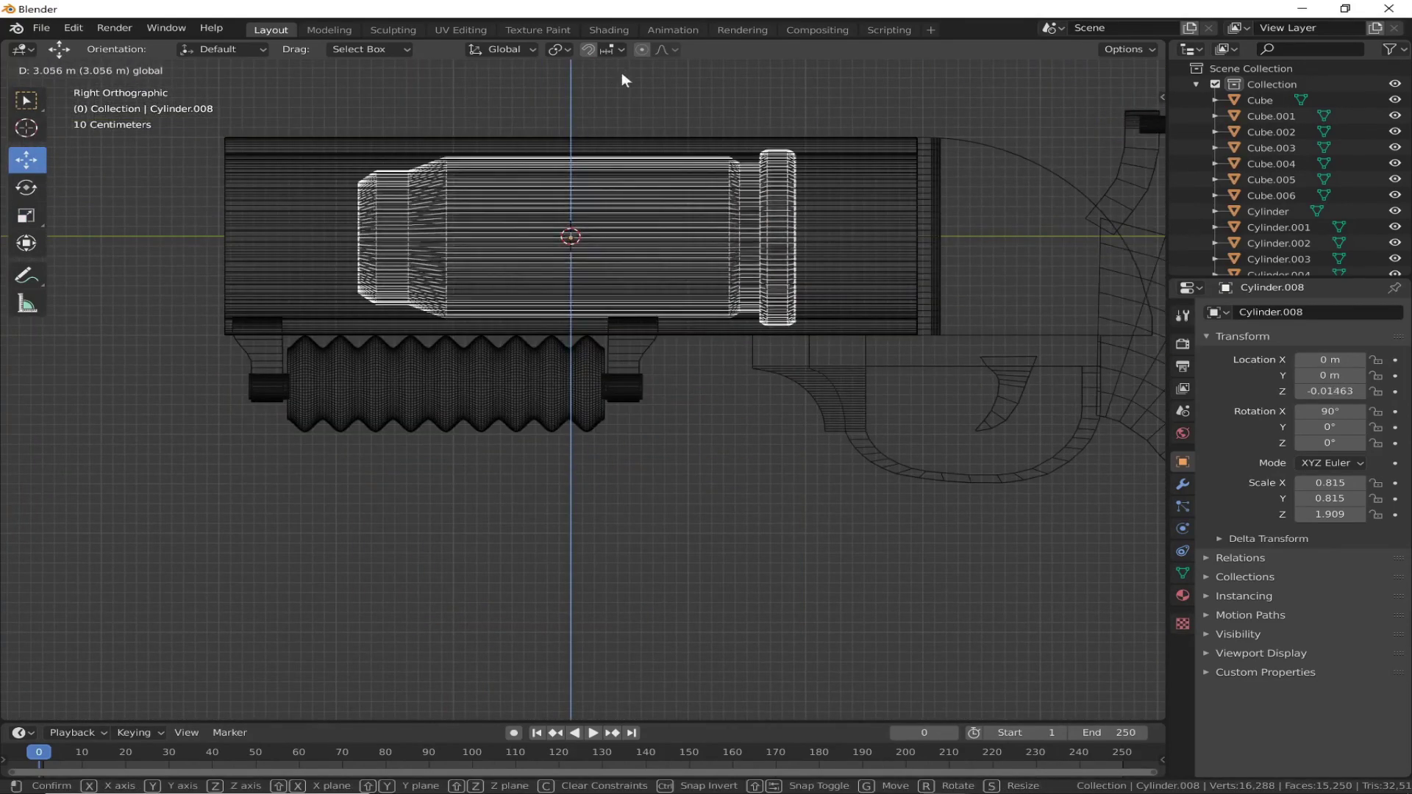
pyautogui.click(621, 72)
pyautogui.press('KP_Decimal')
# Step: Scale the cartridge to 0.744 X/Y and 1.777 Z, checking the fit in Front view
pyautogui.press('s')
pyautogui.click(491, 287)
pyautogui.press('KP_1')
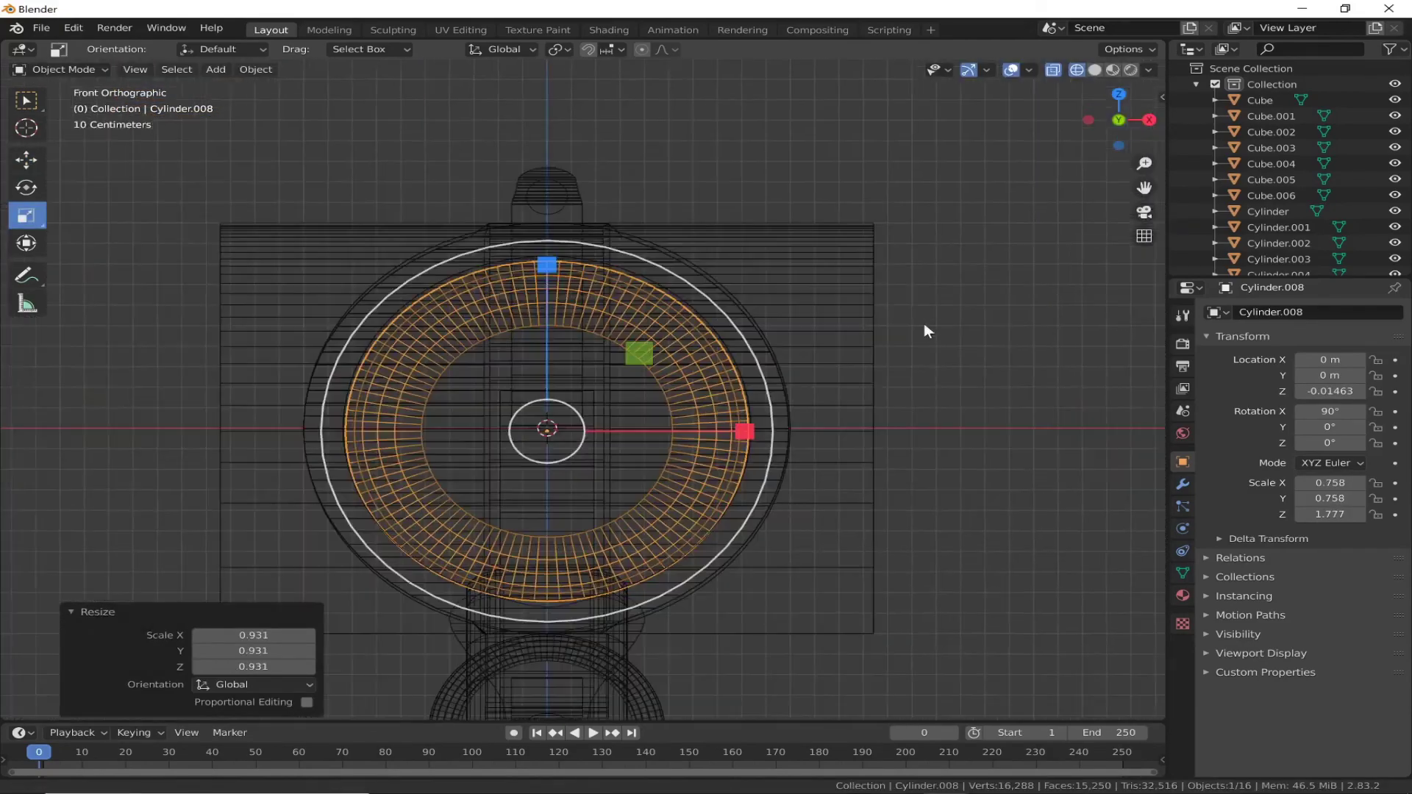
pyautogui.press('s')
pyautogui.click(548, 340)
# Step: Re-centre the cartridge in the bore along Z, to about -2.01 m
pyautogui.press('g')
pyautogui.press('z')
pyautogui.click(537, 298)
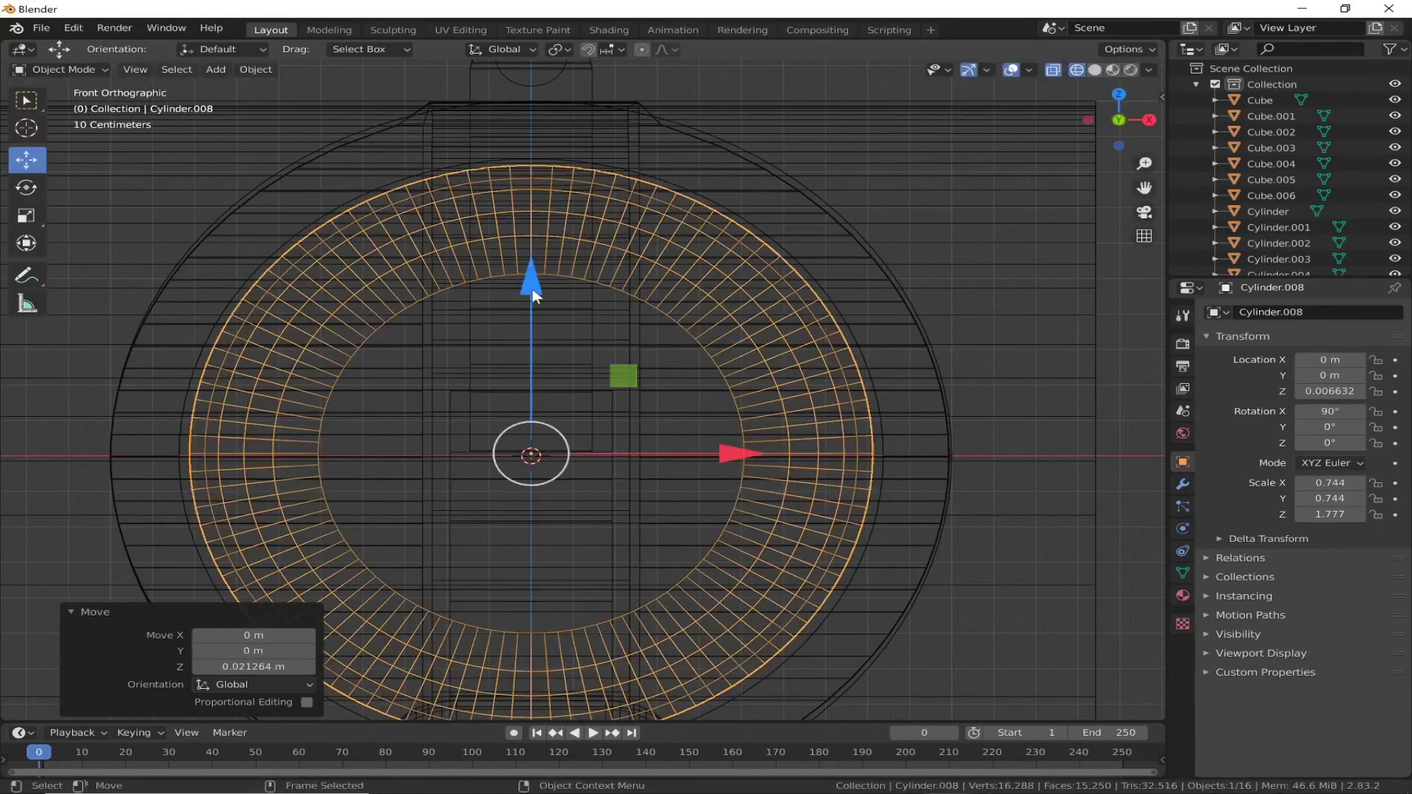
pyautogui.scroll(-3, 937, 429)
pyautogui.moveTo(937, 430)
pyautogui.mouseDown(button='middle')
pyautogui.moveTo(735, 612)
pyautogui.moveTo(699, 492)
pyautogui.mouseUp(button='middle')
pyautogui.press('g')
pyautogui.press('z')
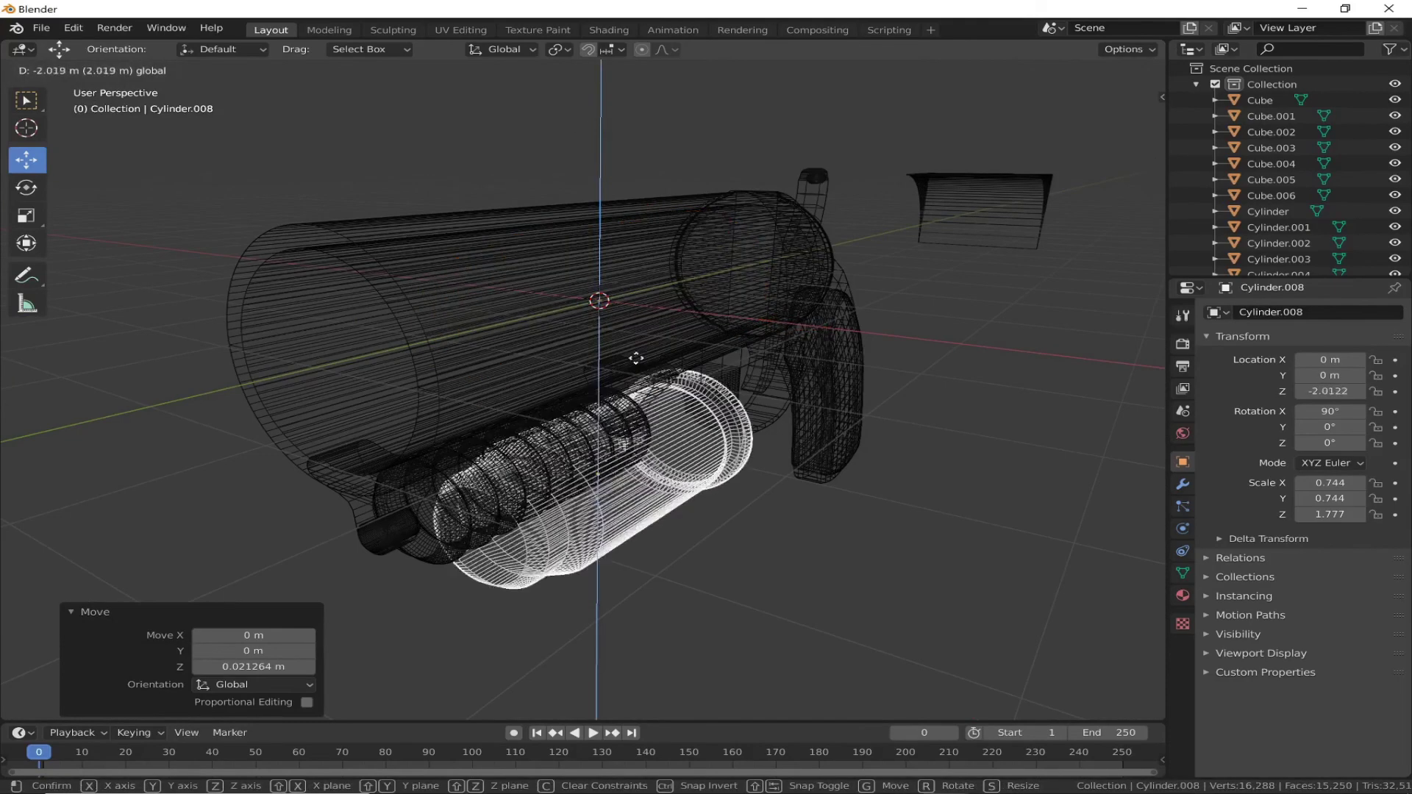